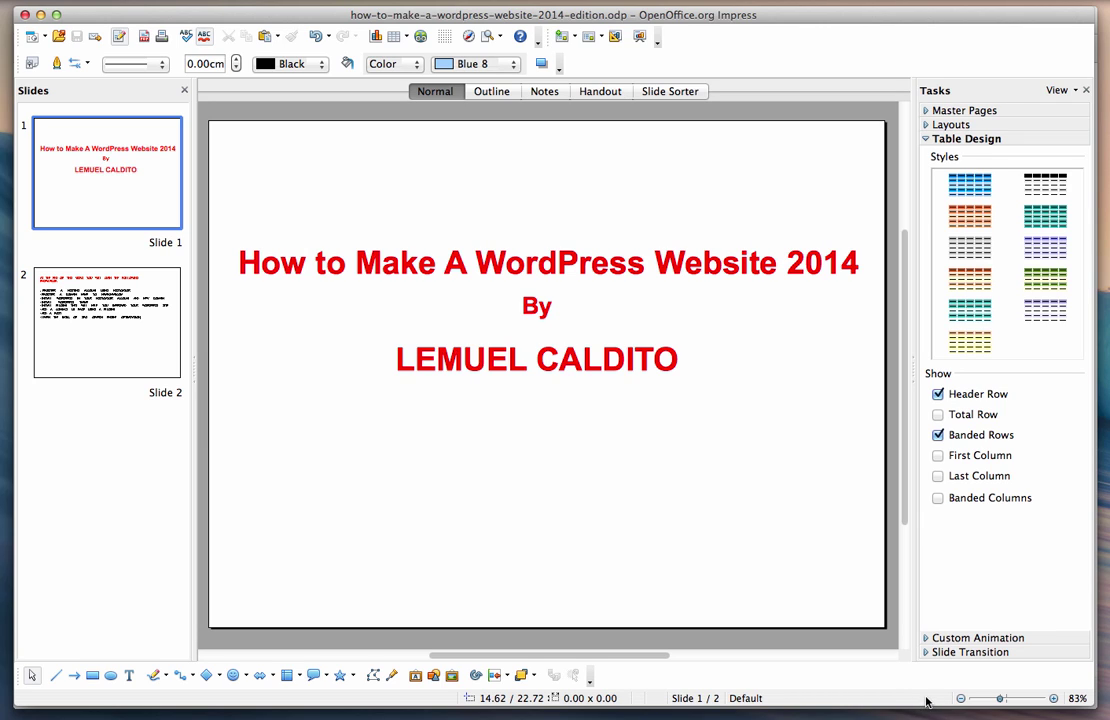
Step: Show slide 2's learning goals in Impress, then switch over to Chrome
left_click(126, 362)
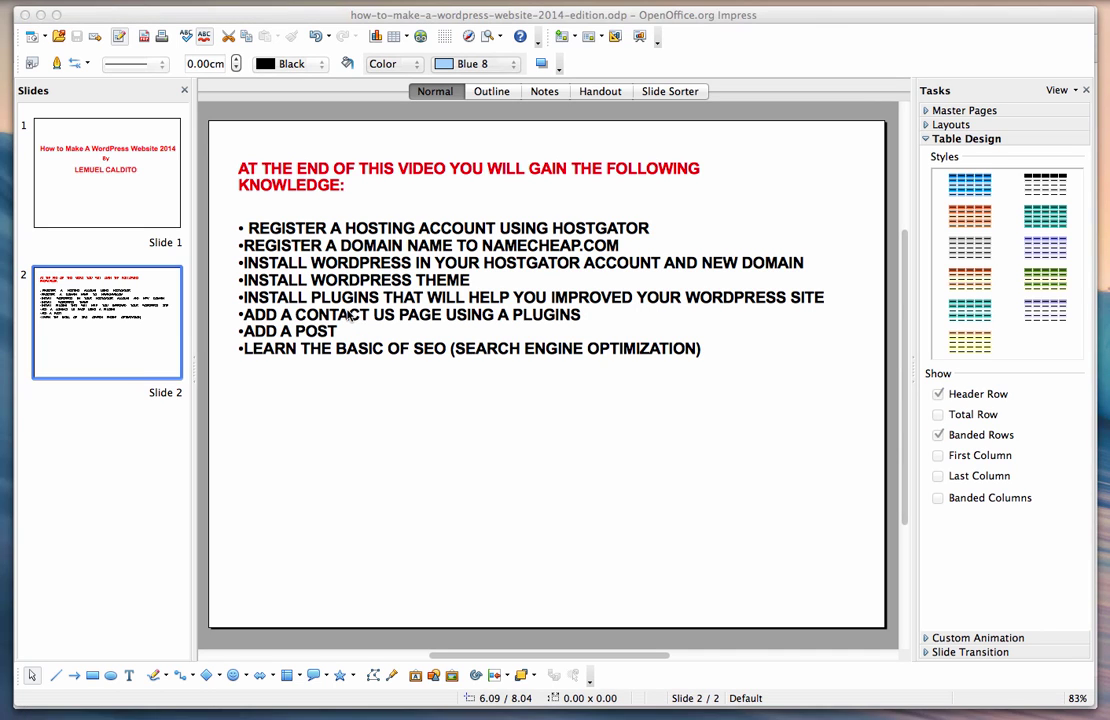
key("super+Tab")
key("super+Tab")
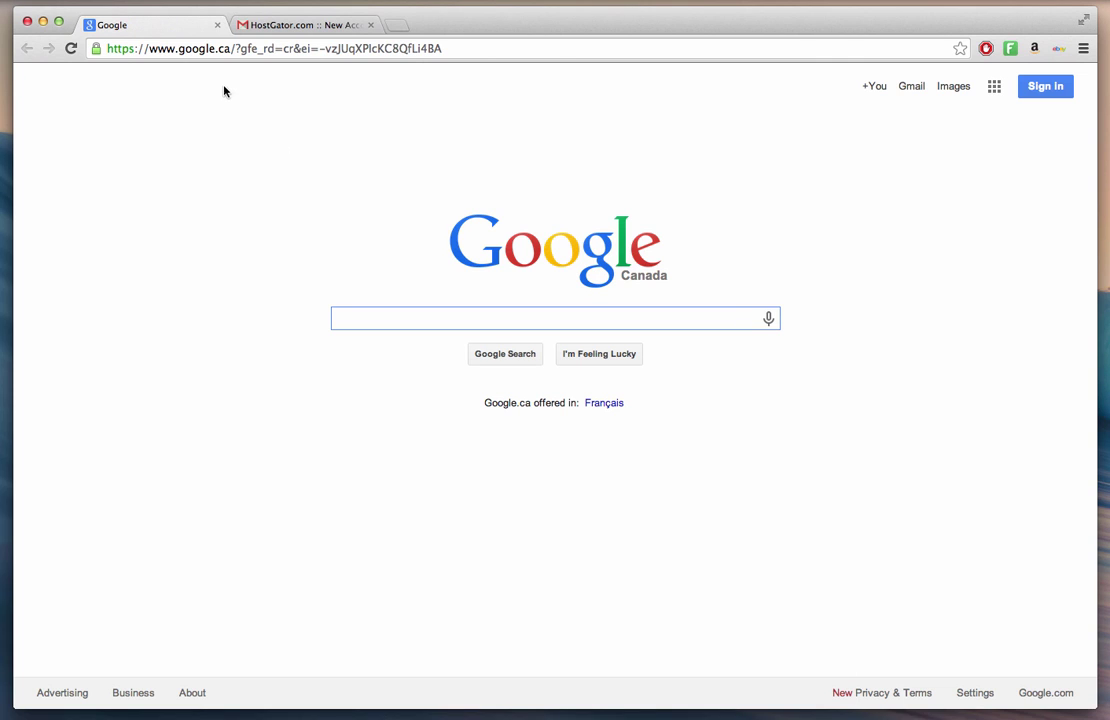
Step: Search Google for 'hostgator' and open the HostGator home page from the results
left_click(205, 50)
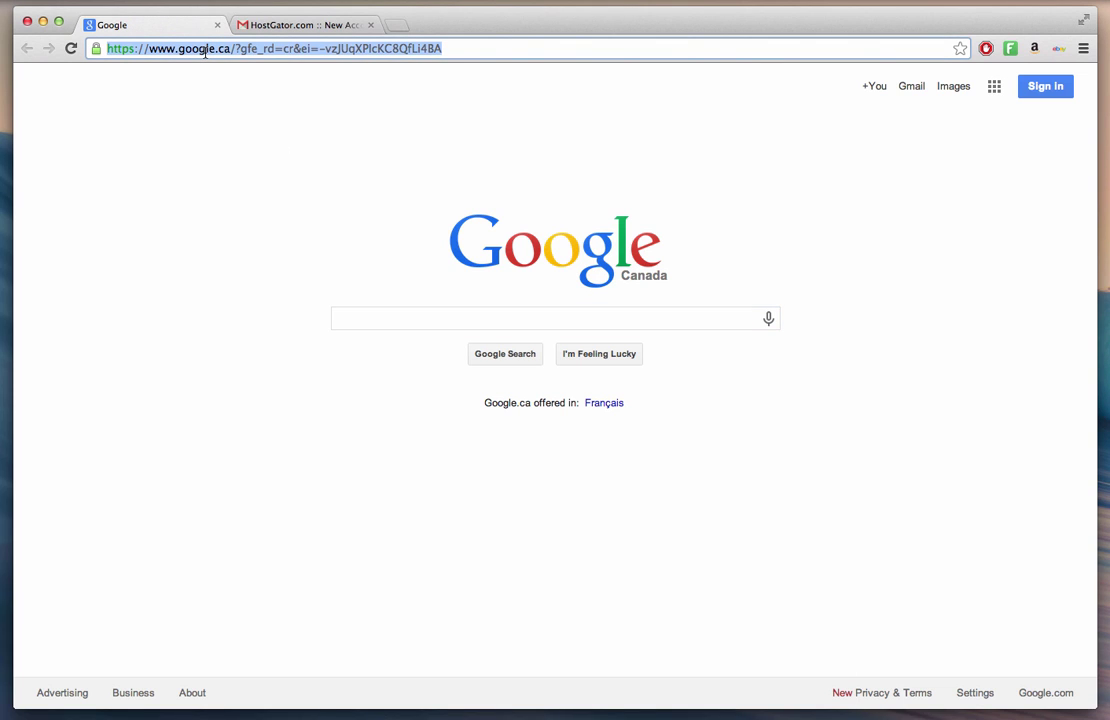
type("hostag")
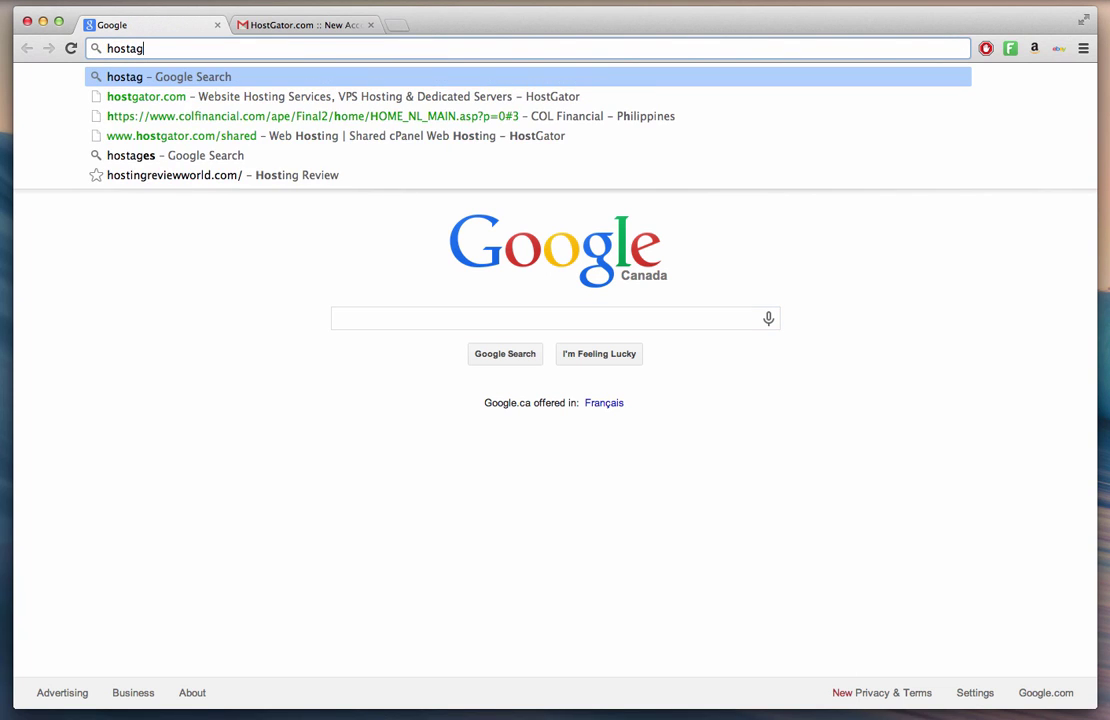
type("ot")
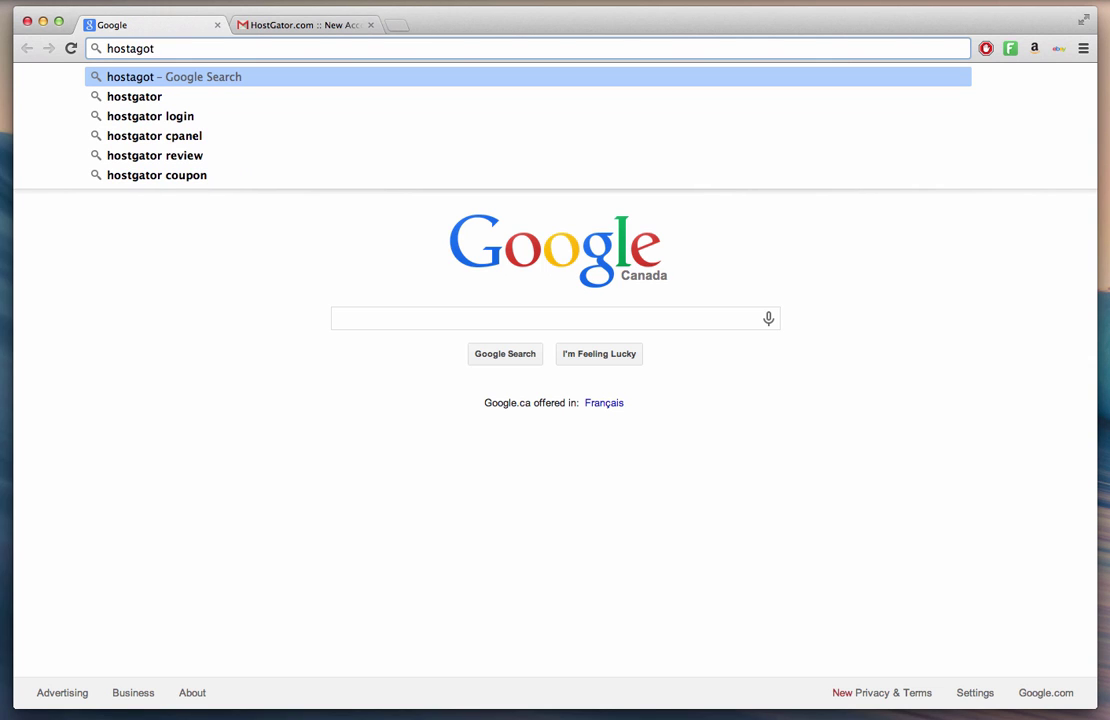
key("Down")
key("Return")
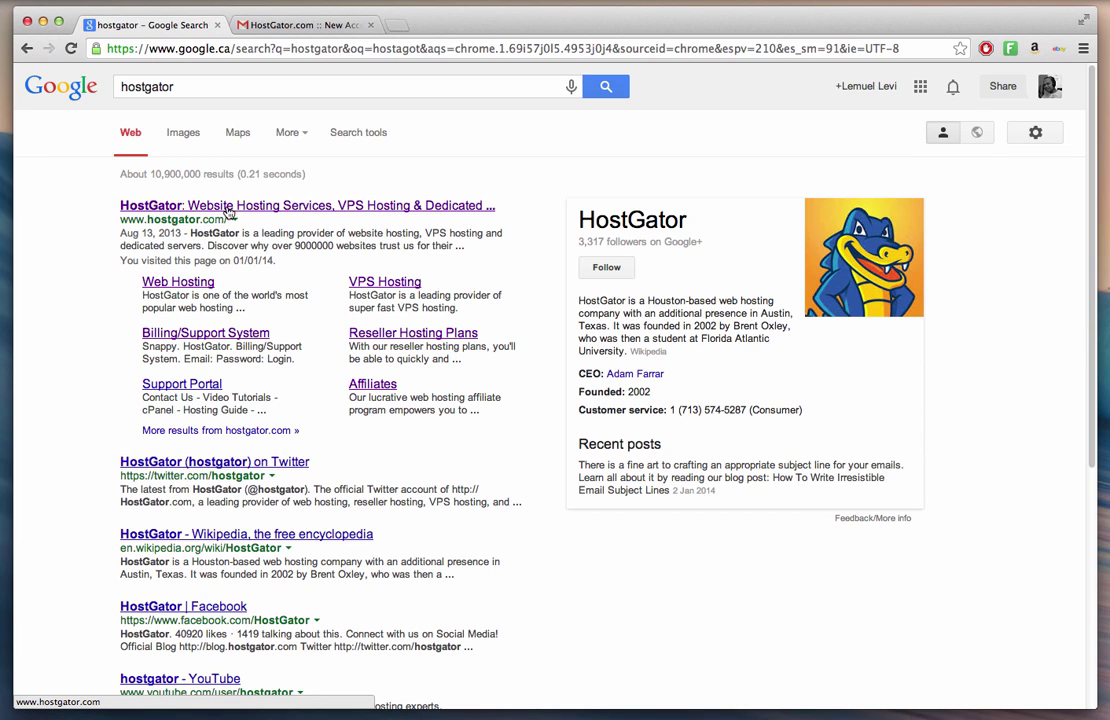
left_click(228, 206)
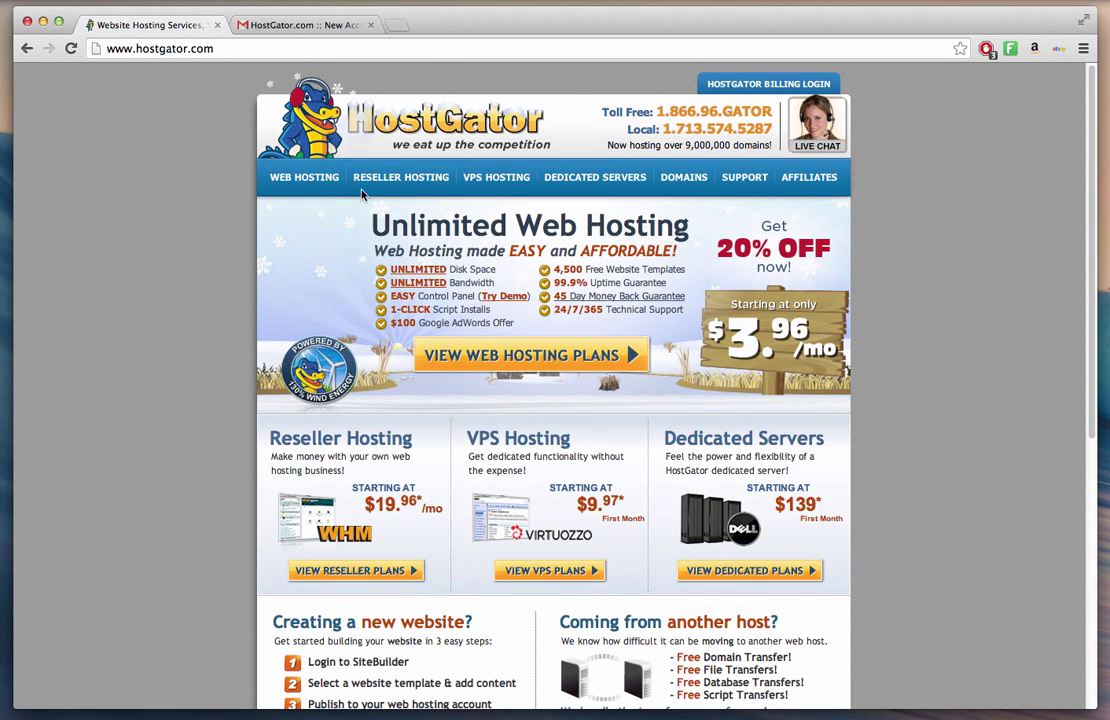
Step: Open the web hosting plans page and check the Hatchling plan's $3.96/mo billing term
left_click(491, 358)
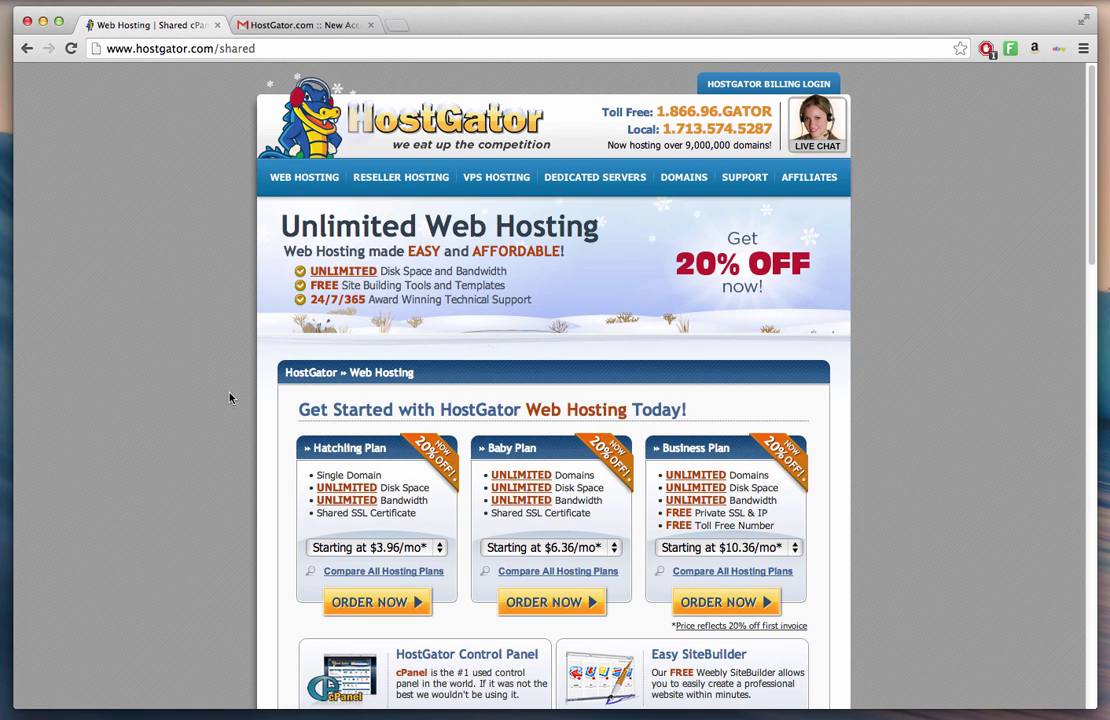
scroll(258, 500, "down", 2)
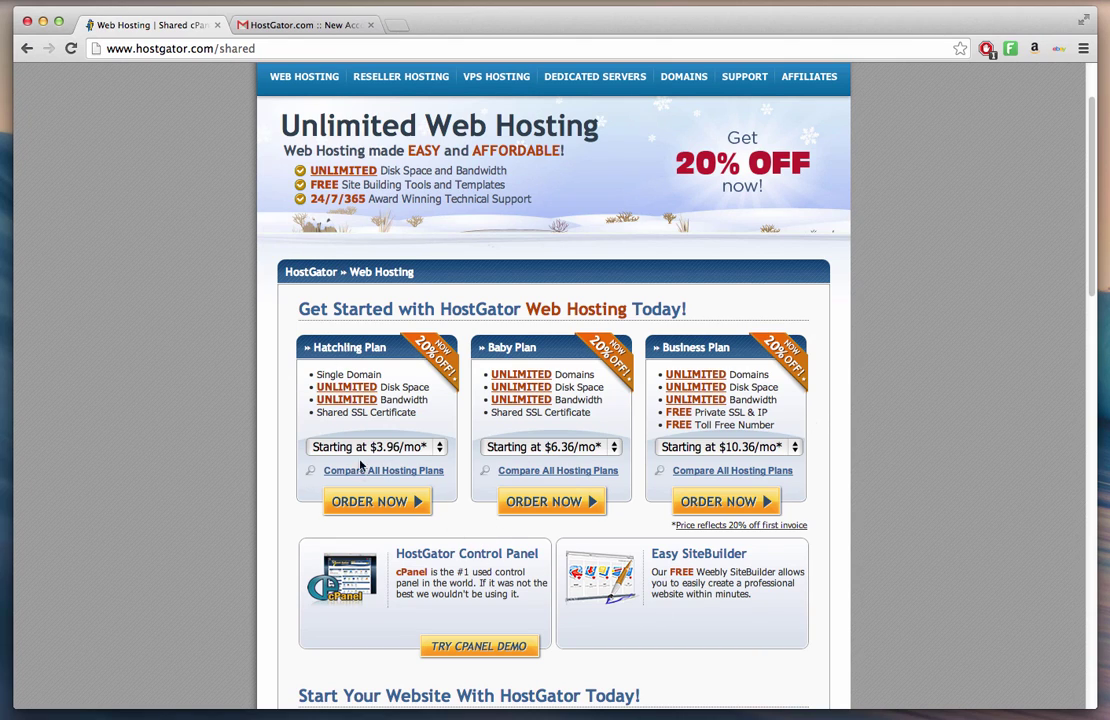
left_click(425, 453)
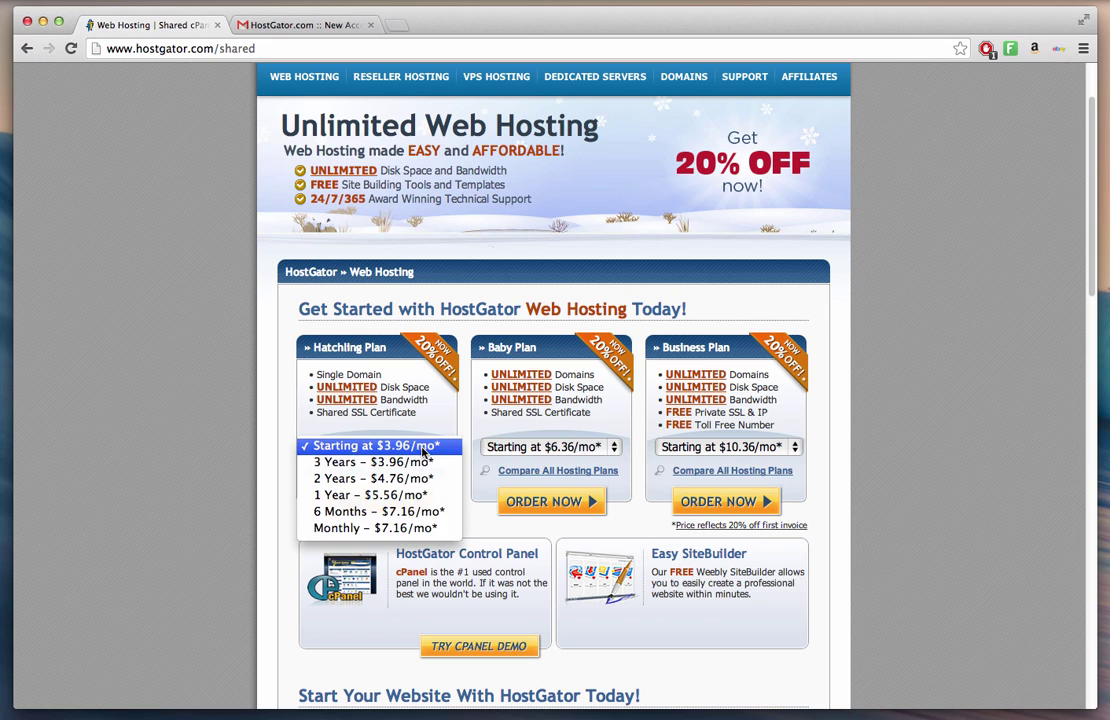
left_click(428, 455)
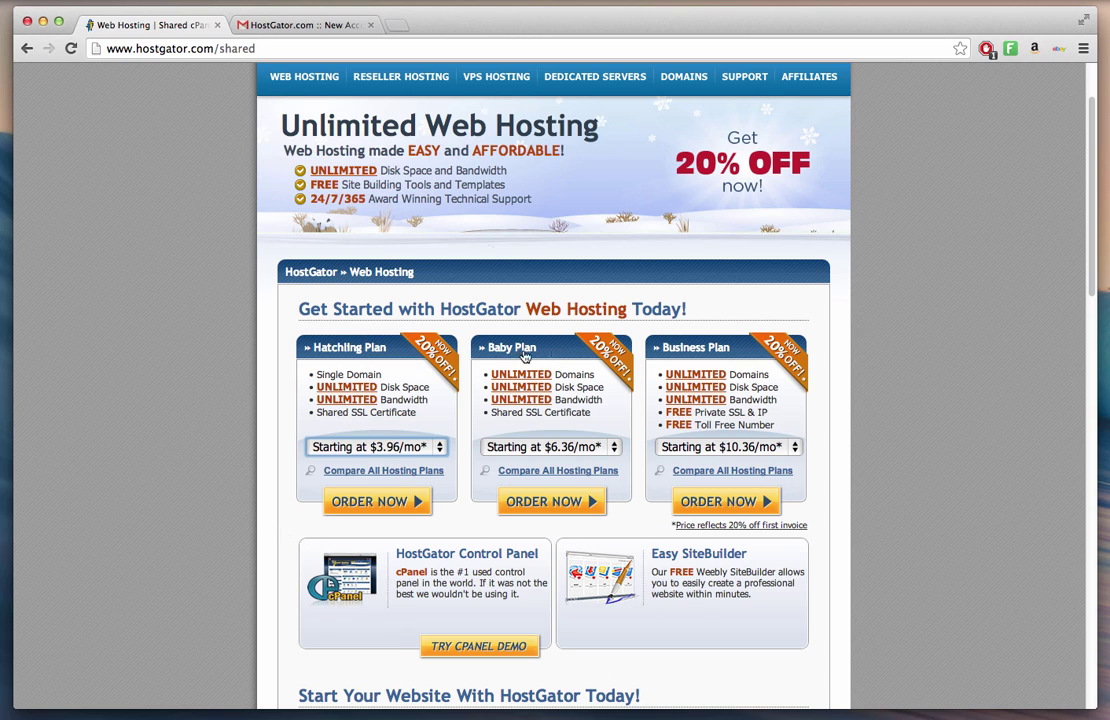
Step: Highlight the Baby Plan features and the Hatchling plan's Single Domain limit for comparison
left_click_drag(556, 375, 599, 375)
left_click(165, 406)
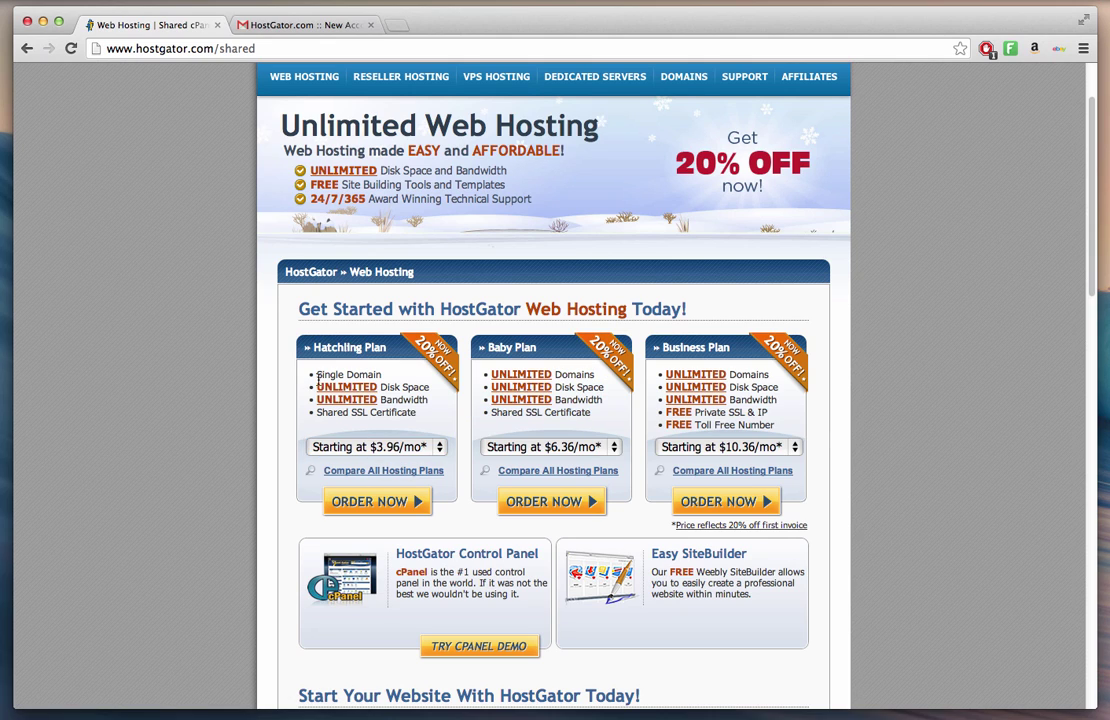
left_click_drag(316, 374, 382, 371)
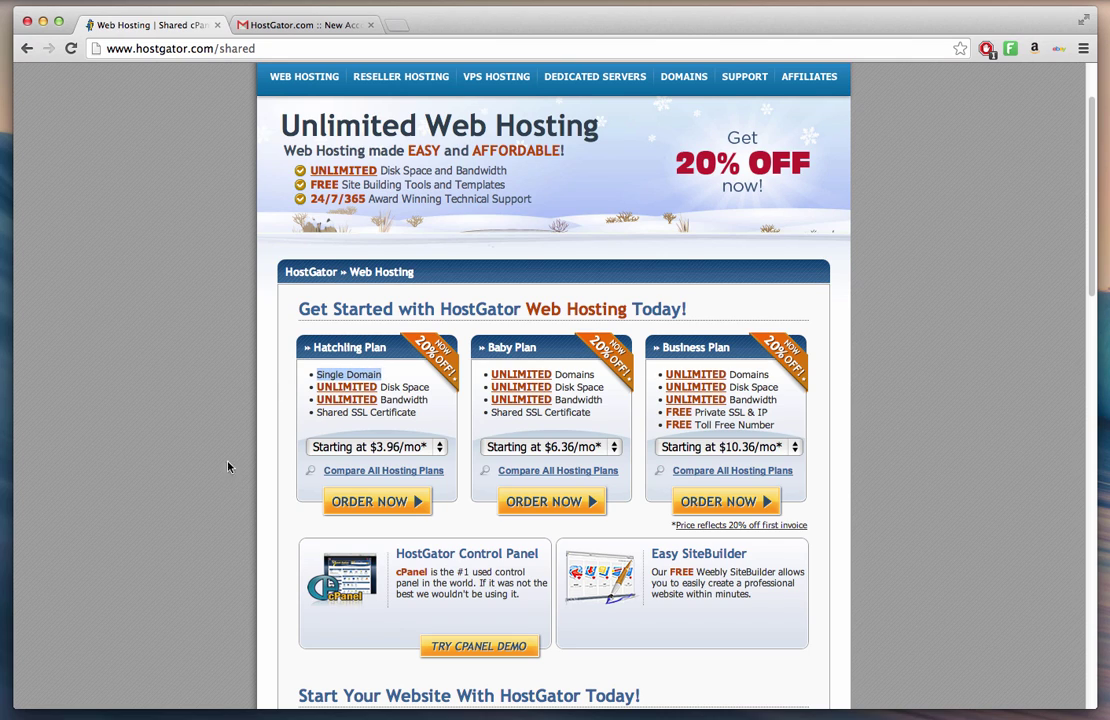
left_click(148, 406)
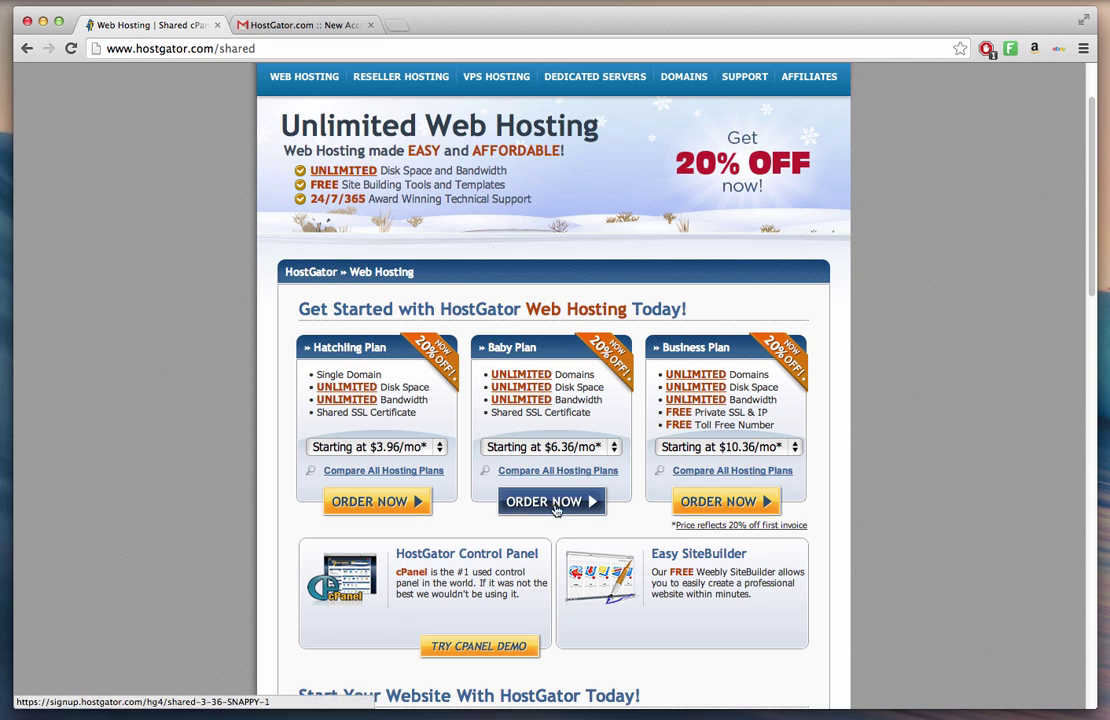
Step: Order the Baby plan and choose 'I already own this domain'
left_click(555, 505)
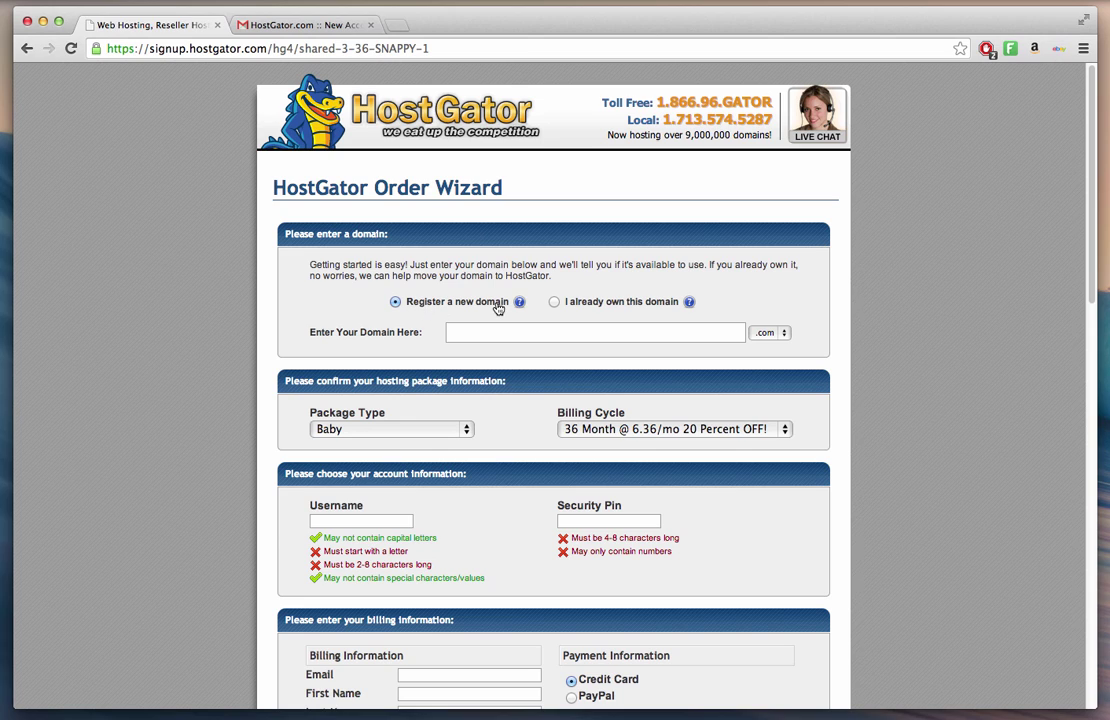
left_click(554, 302)
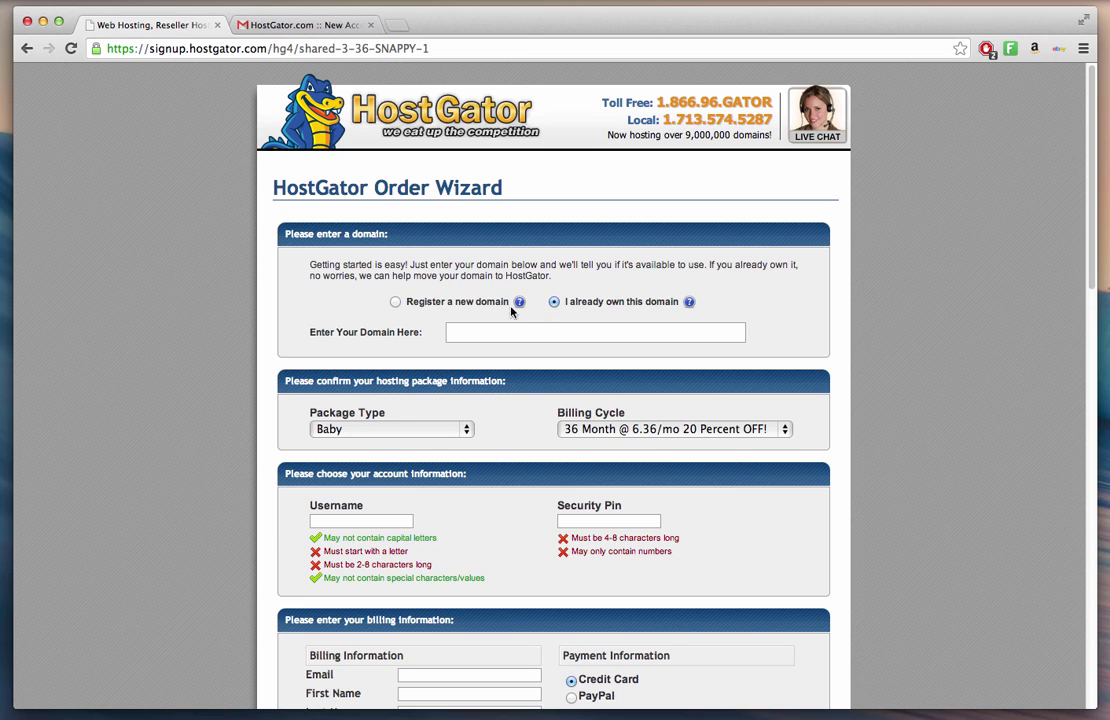
left_click(396, 302)
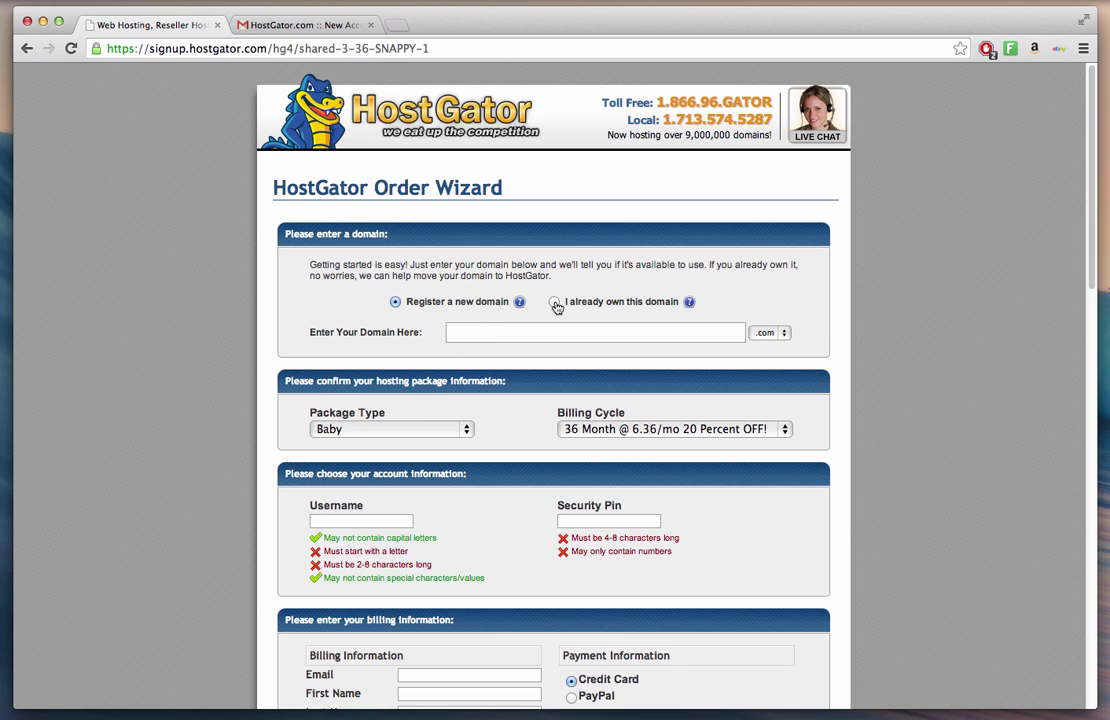
left_click(554, 302)
Step: Enter kettlebellexercisesvideos.com as the domain and bring up the availability table
left_click(496, 331)
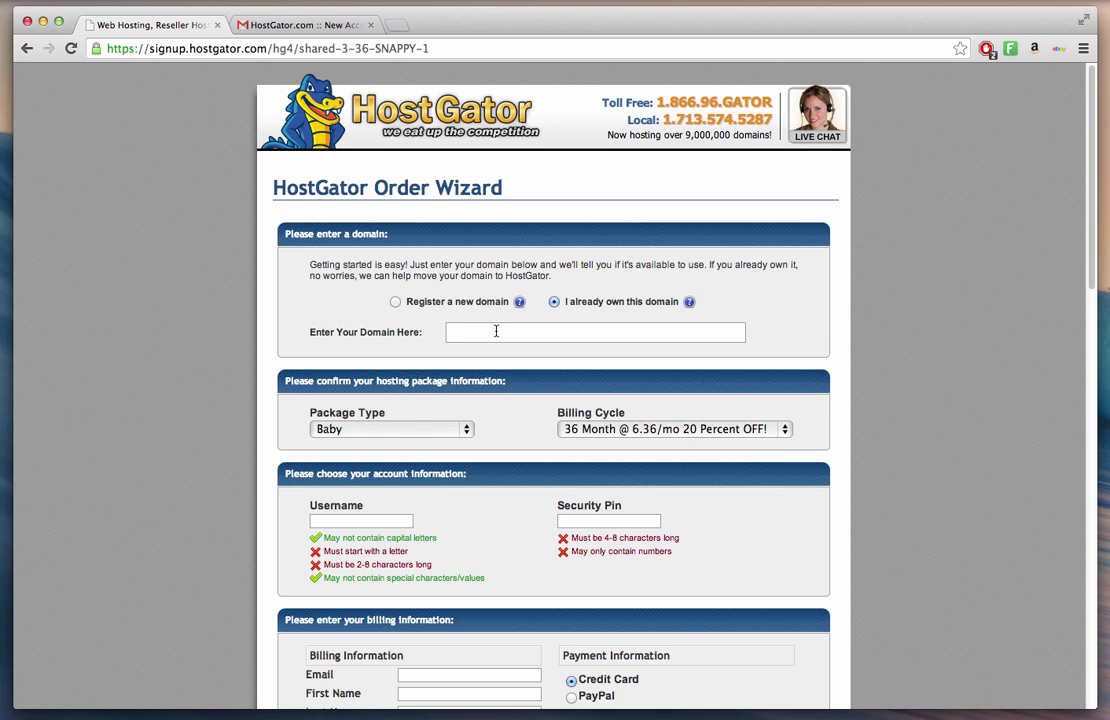
type("kettlebells")
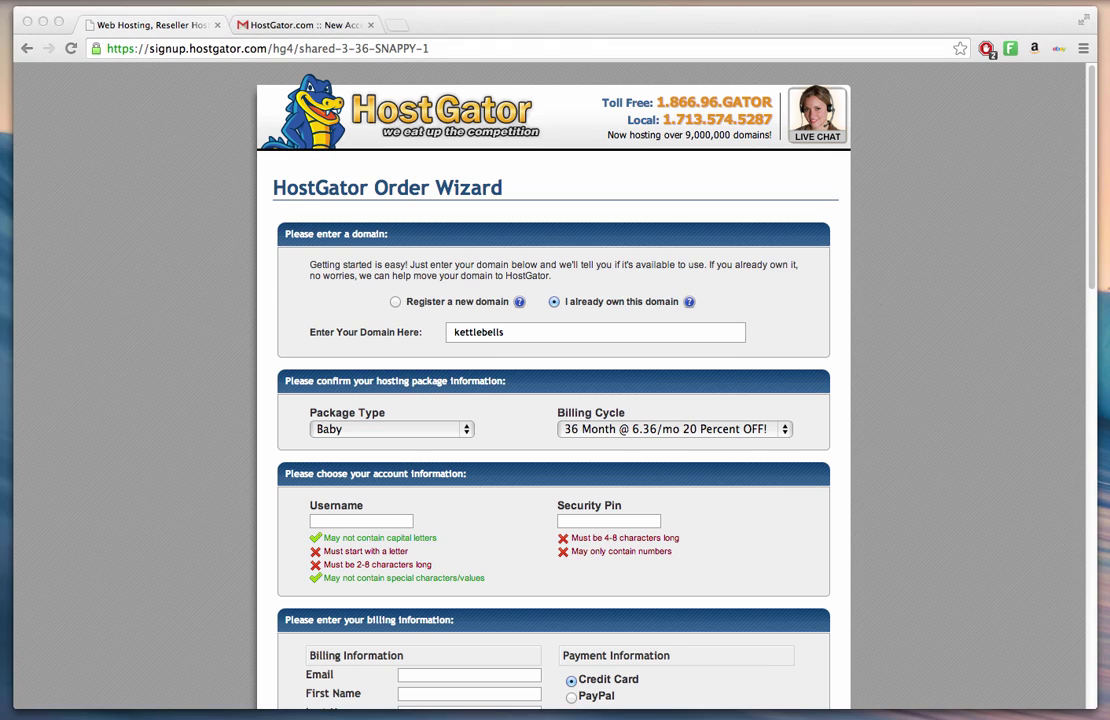
left_click(483, 338)
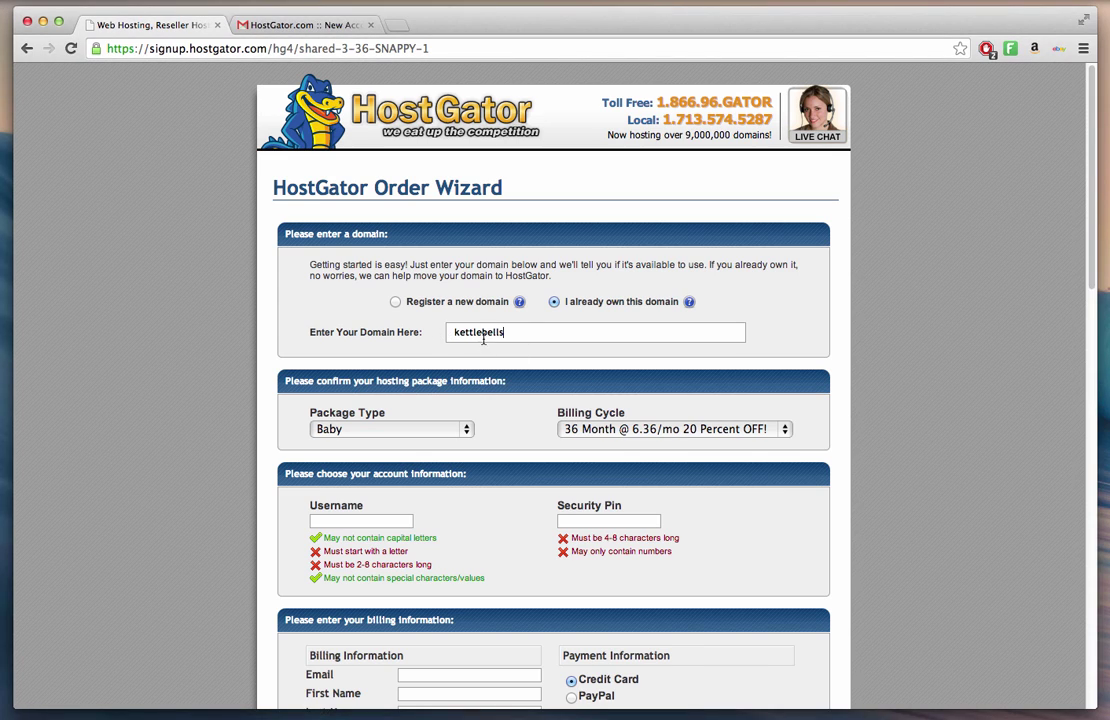
key("BackSpace")
type("exercisesvideos.com")
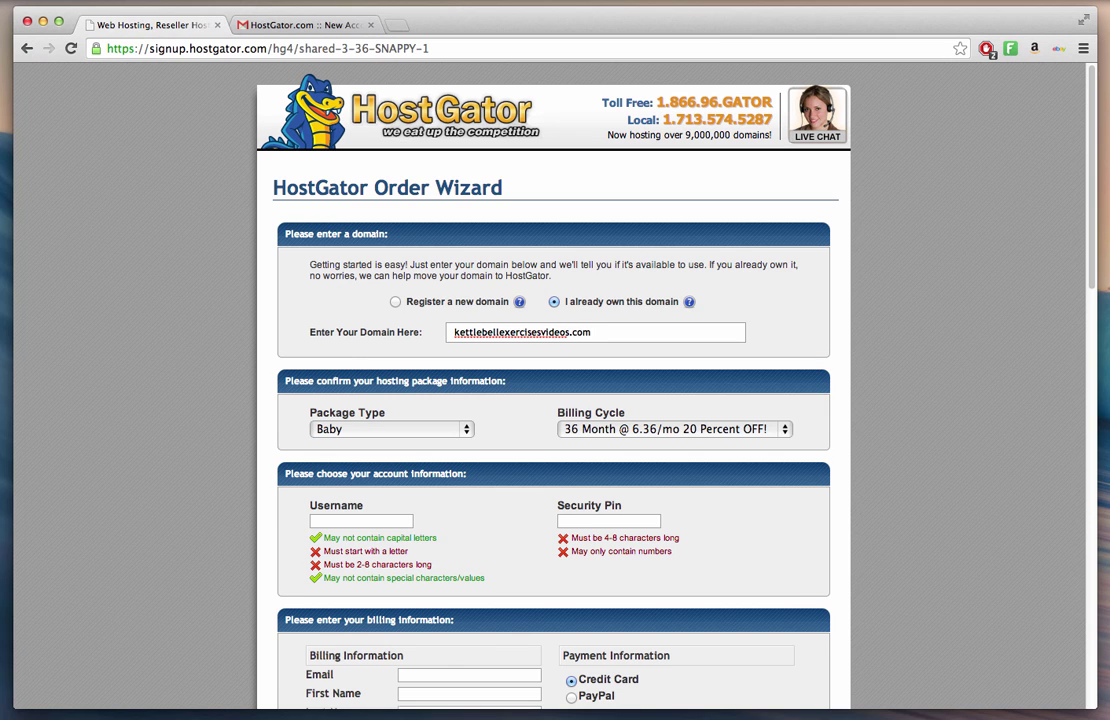
left_click(188, 416)
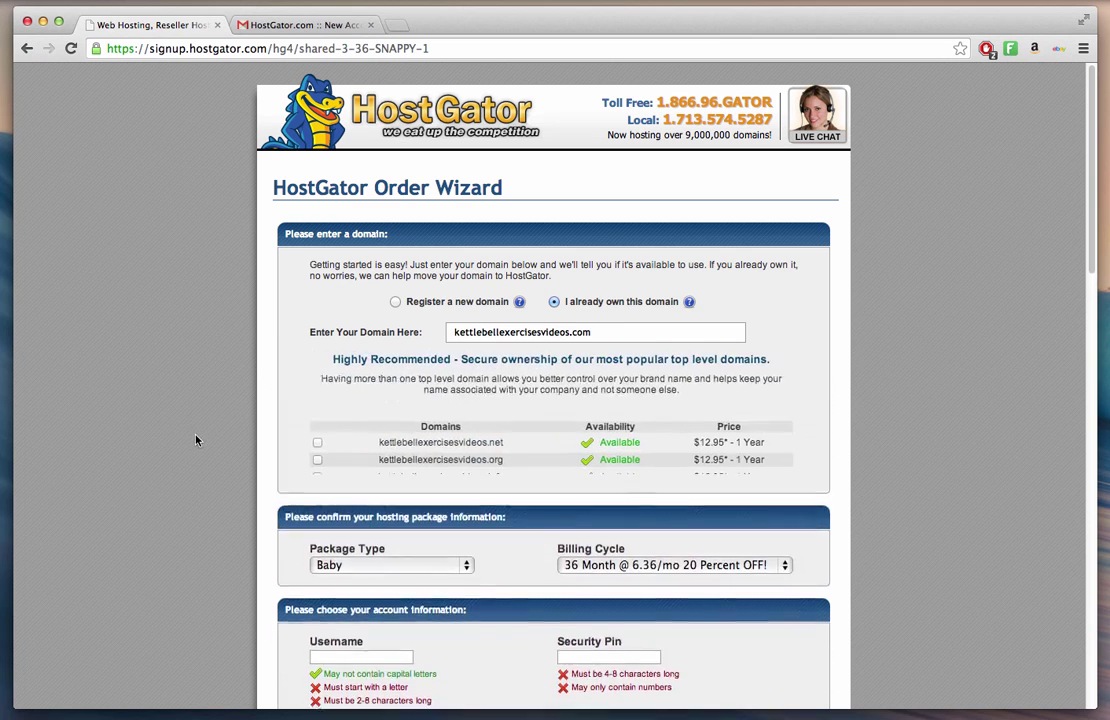
Step: Compare the 12, 6 and 36-month billing cycles, finally choosing 1 Month at $7.96/mo
scroll(204, 475, "down", 2)
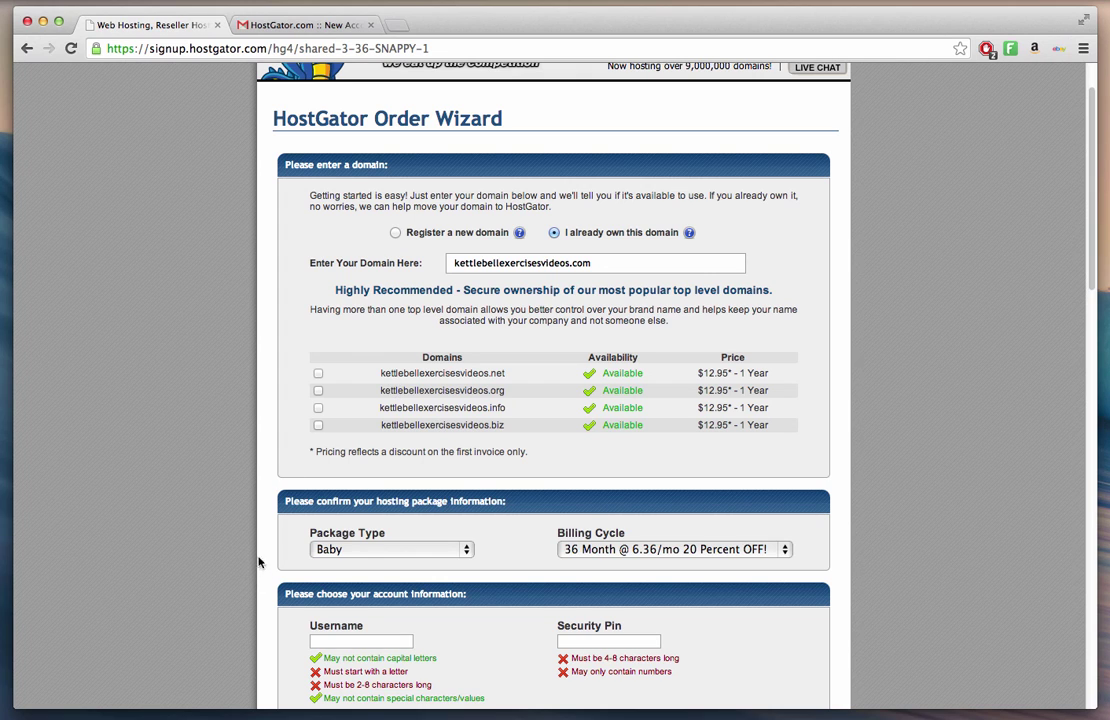
scroll(250, 547, "down", 3)
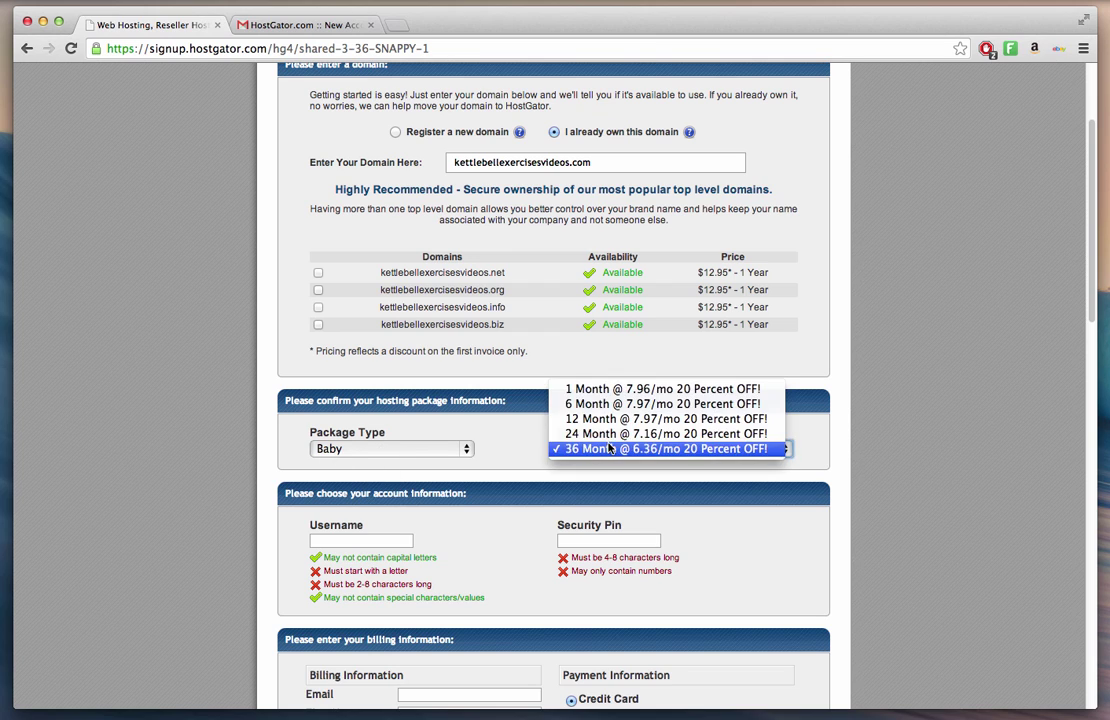
left_click(634, 392)
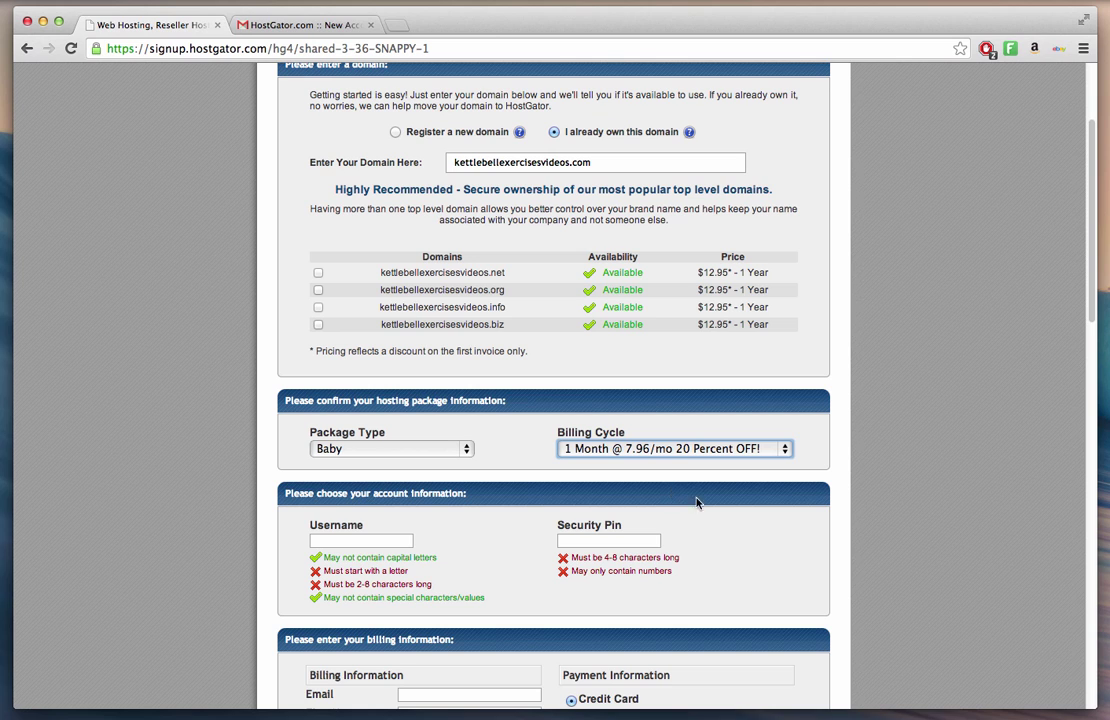
scroll(710, 563, "down", 1)
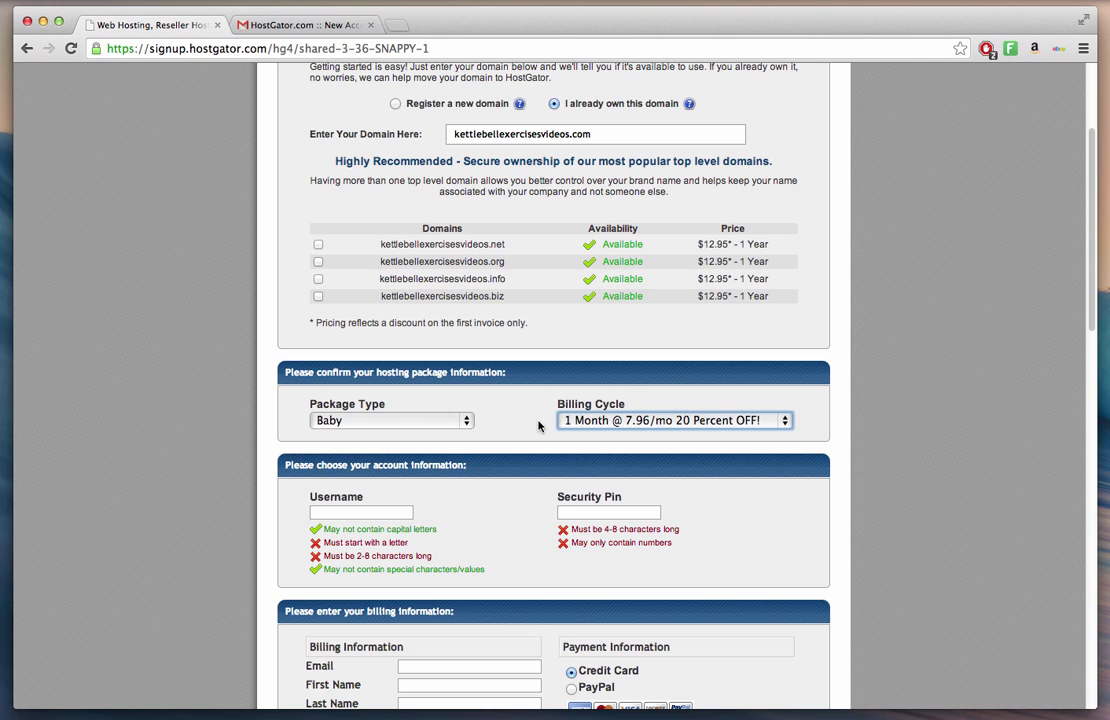
left_click(570, 421)
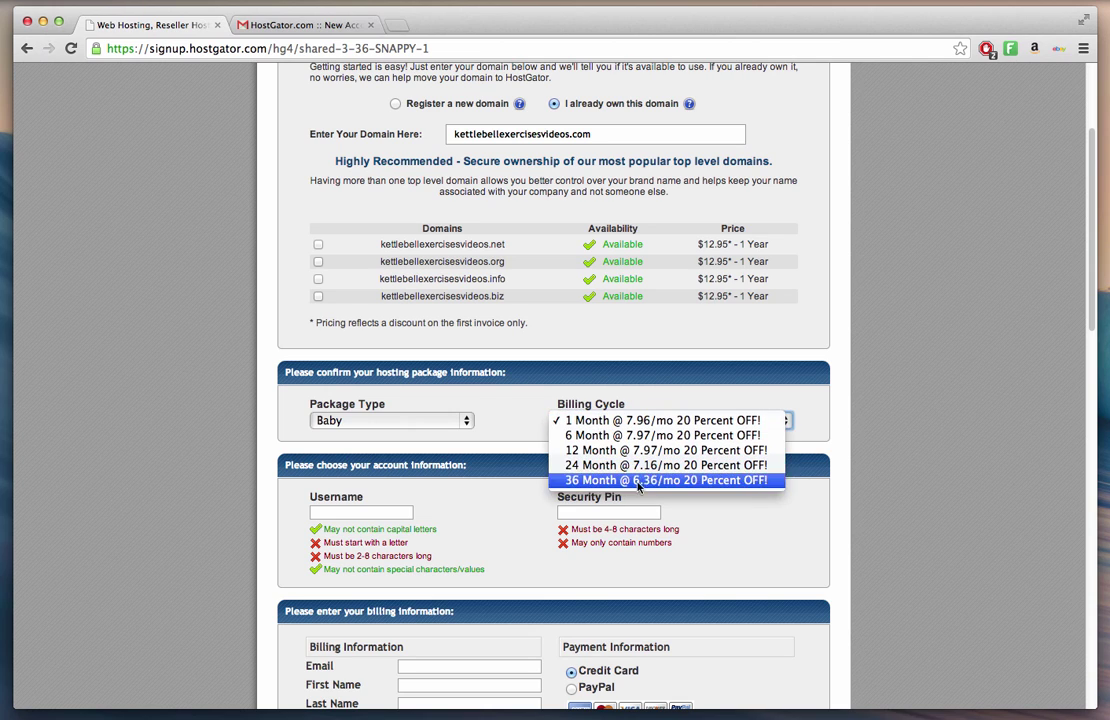
left_click(594, 457)
left_click(602, 421)
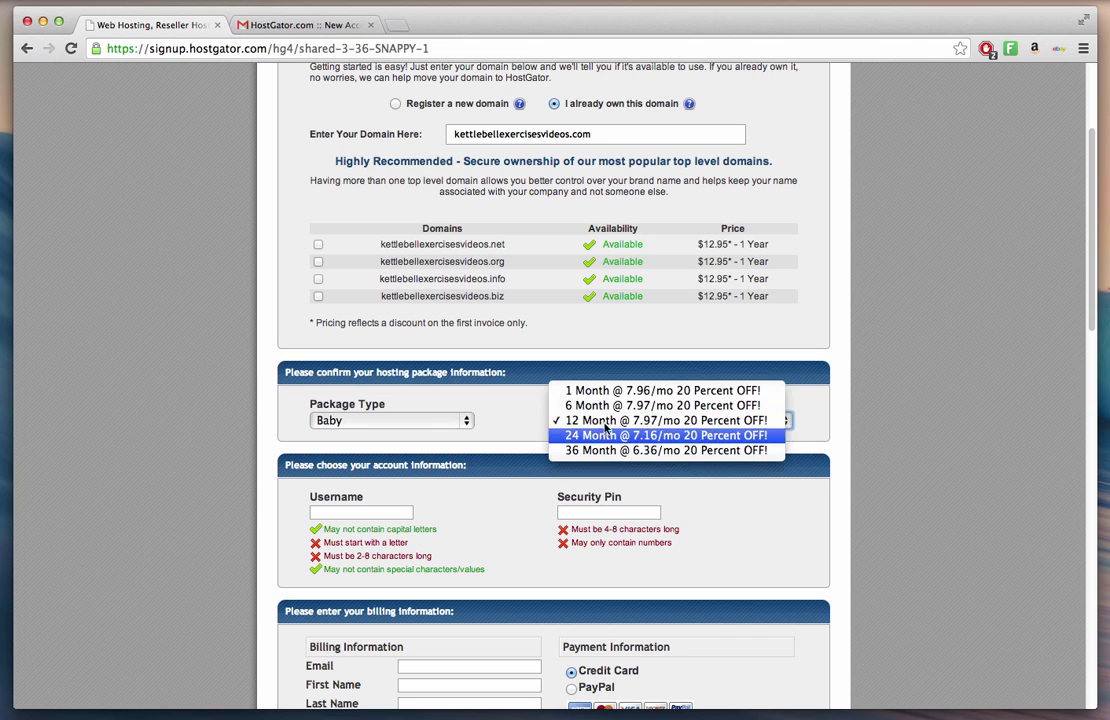
left_click(600, 406)
left_click(602, 421)
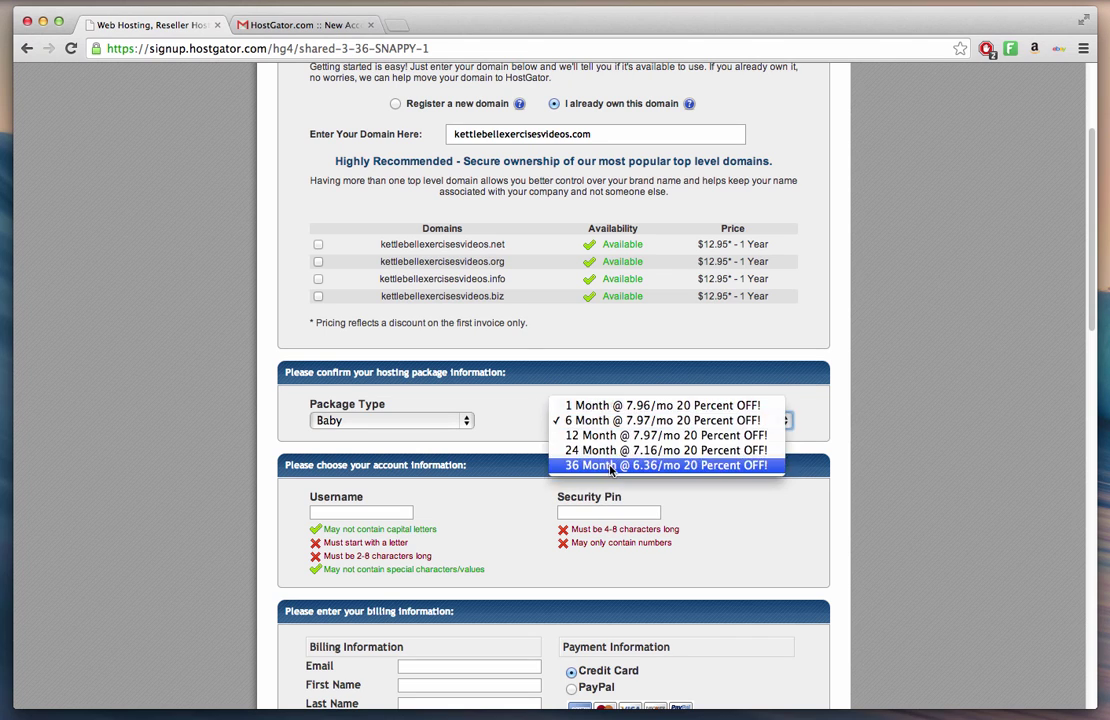
left_click(572, 467)
left_click(585, 420)
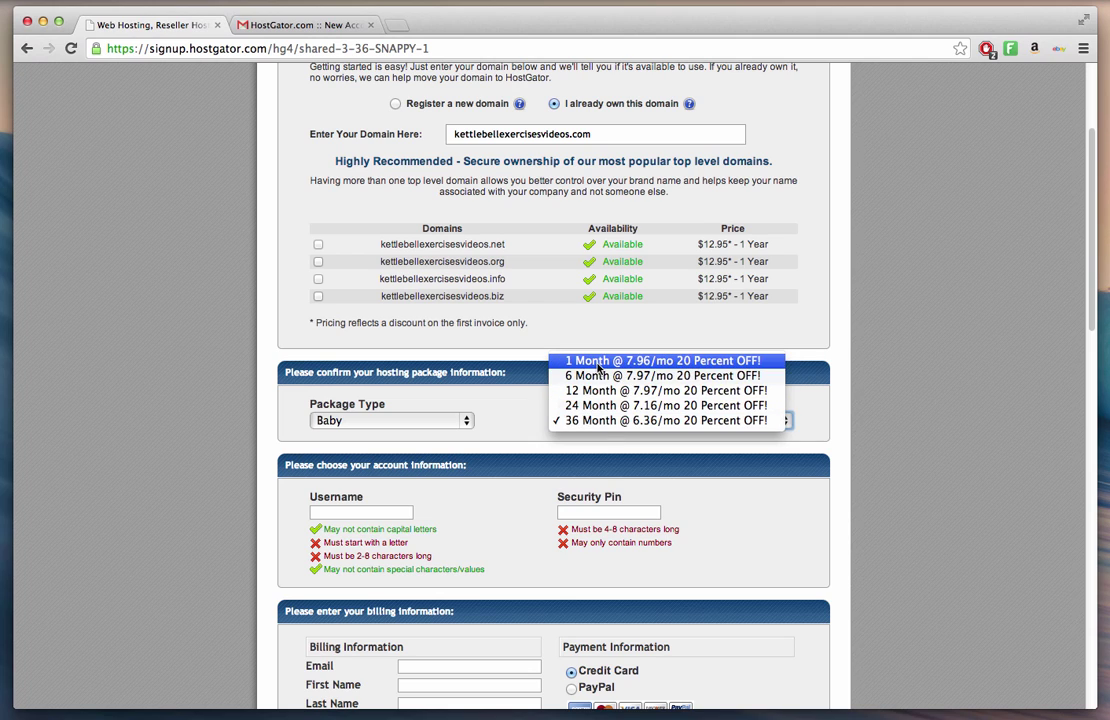
left_click(598, 366)
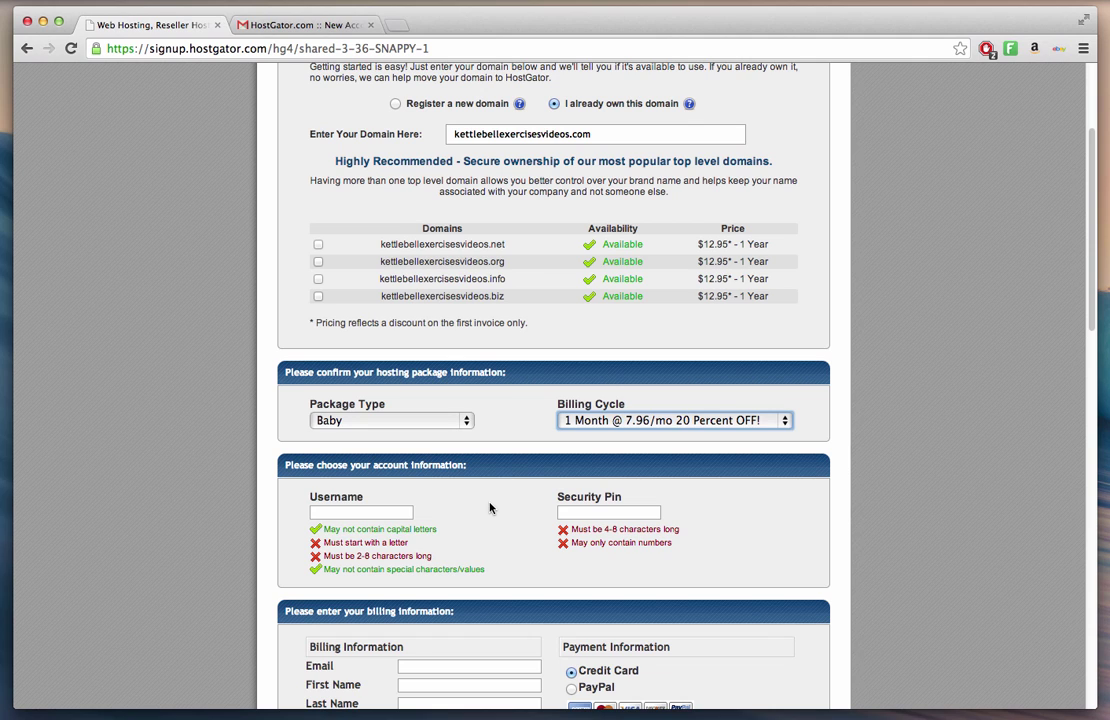
Step: Enter an account username and a five-digit security PIN
scroll(494, 509, "down", 2)
left_click(376, 452)
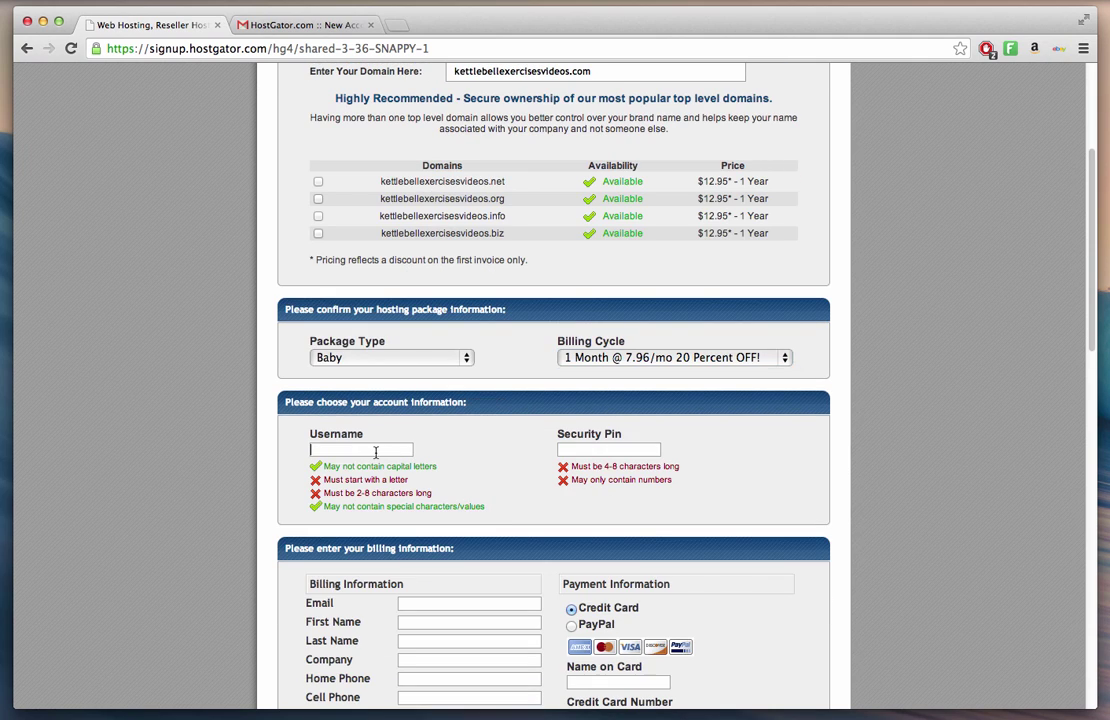
type("samlevi")
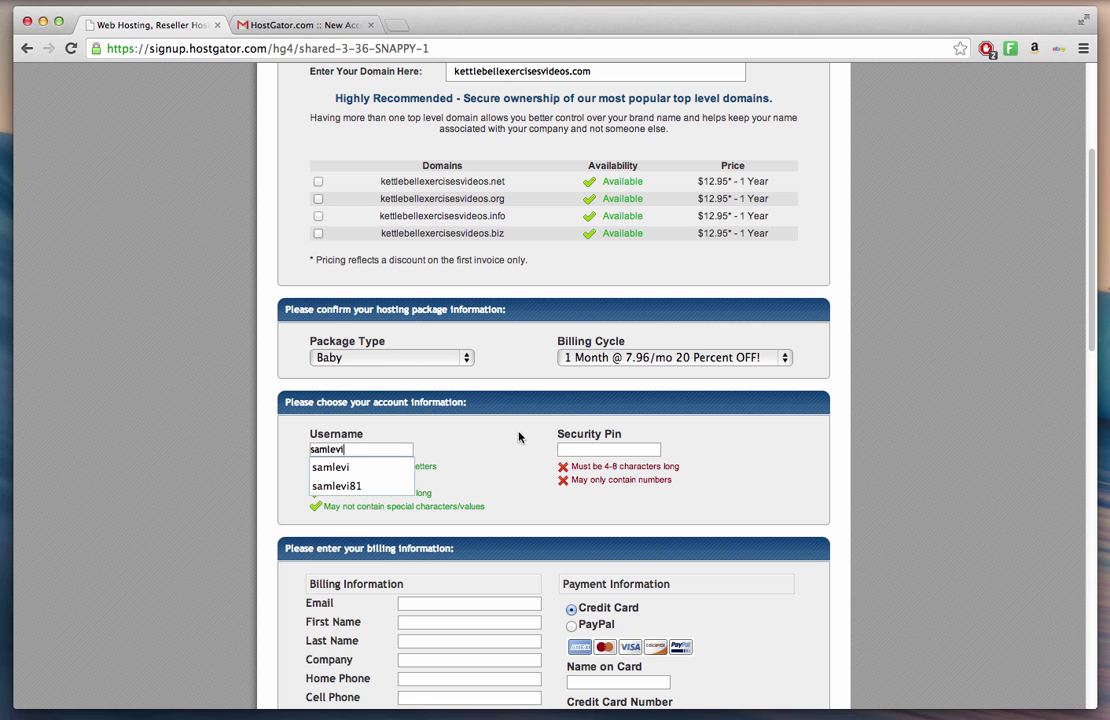
left_click(600, 450)
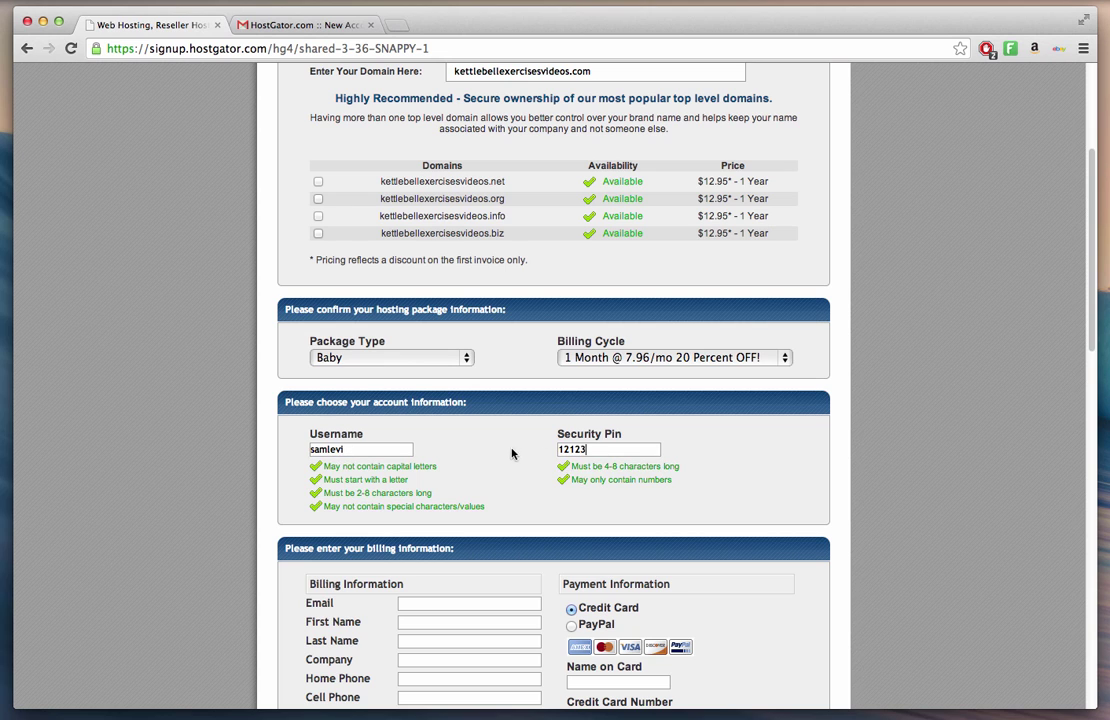
Step: Switch payment to PayPal and autofill the billing contact fields with the first name
scroll(530, 498, "down", 5)
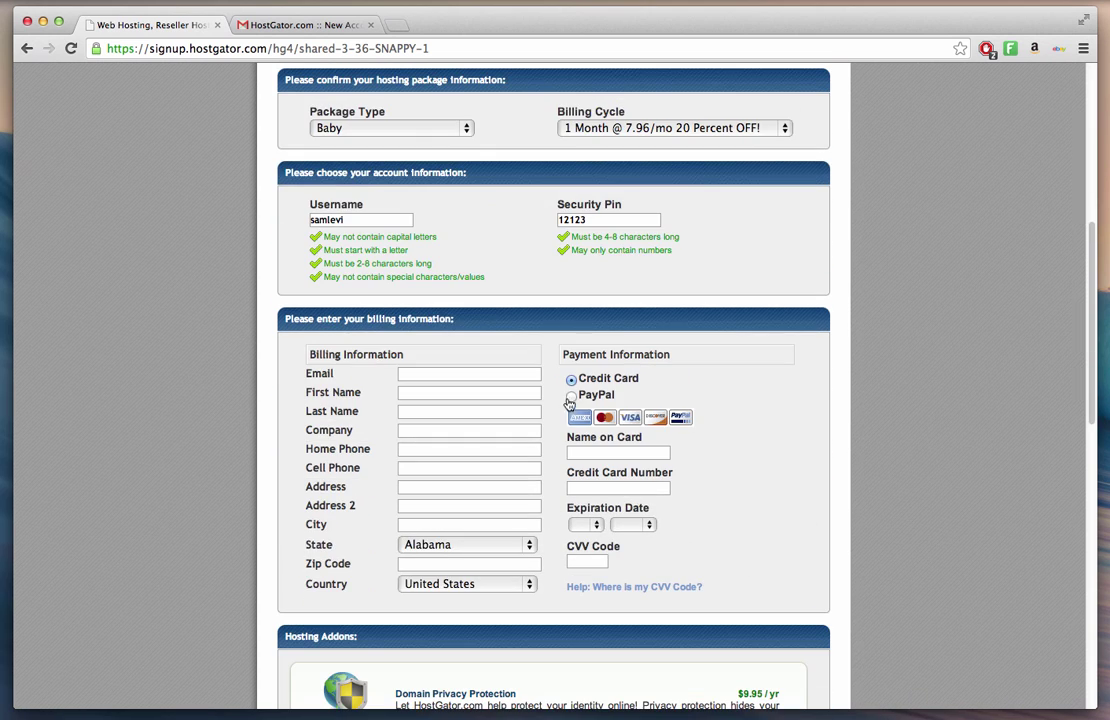
left_click(572, 398)
left_click(476, 374)
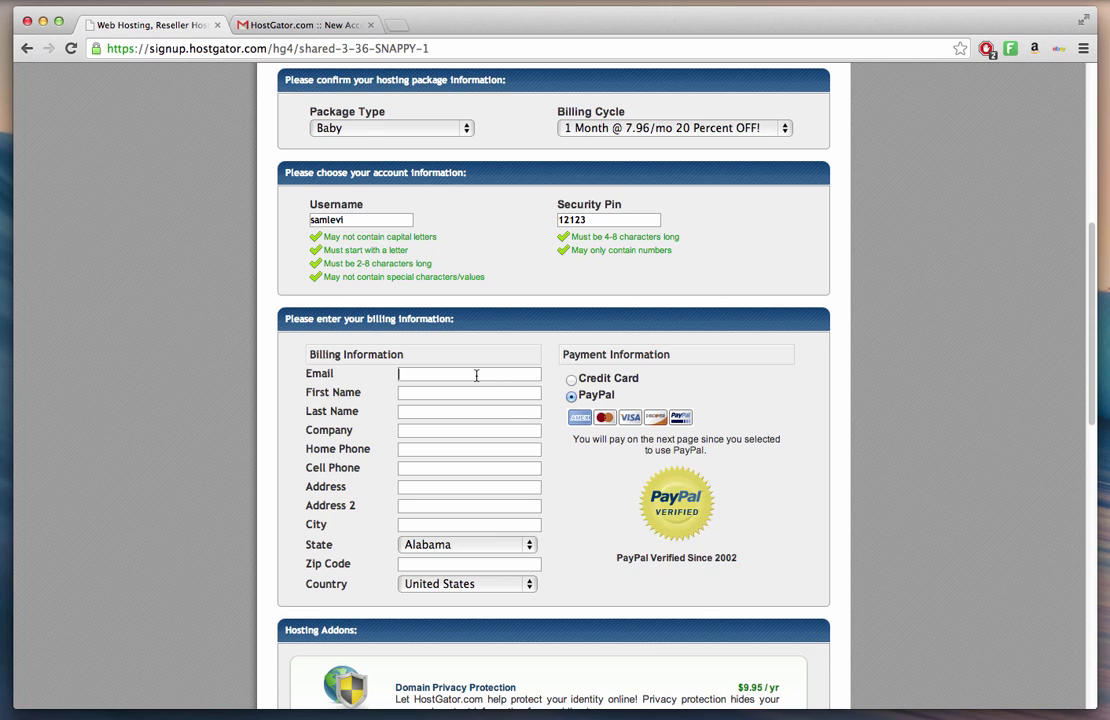
type("Lemuel")
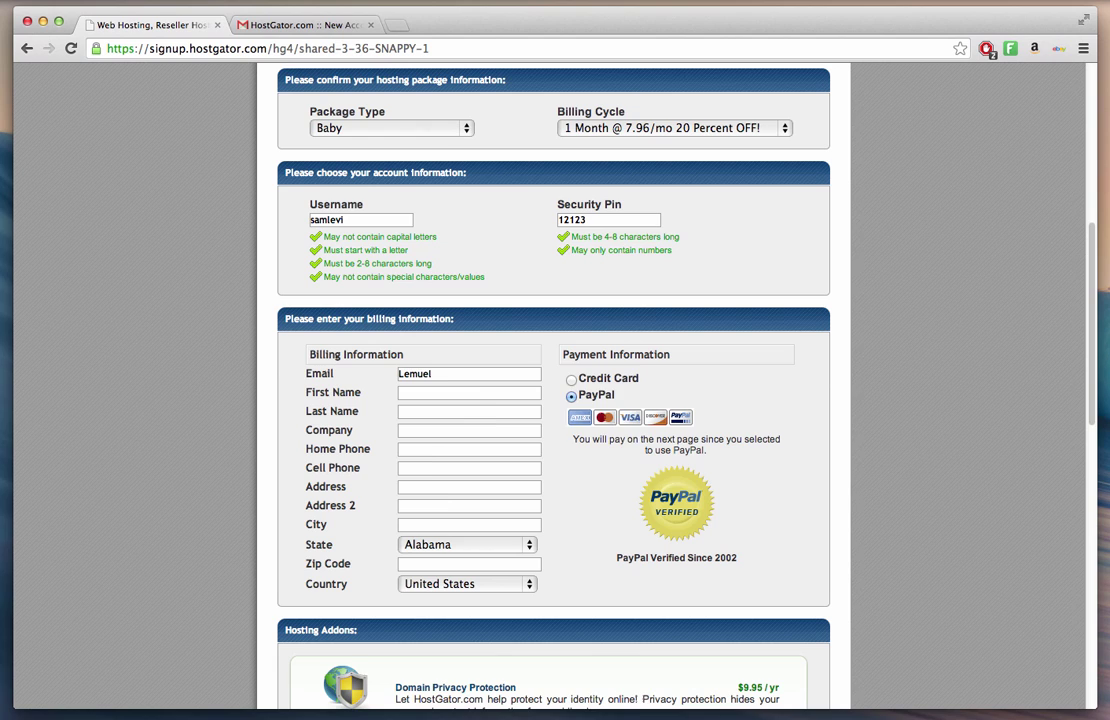
key("BackSpace")
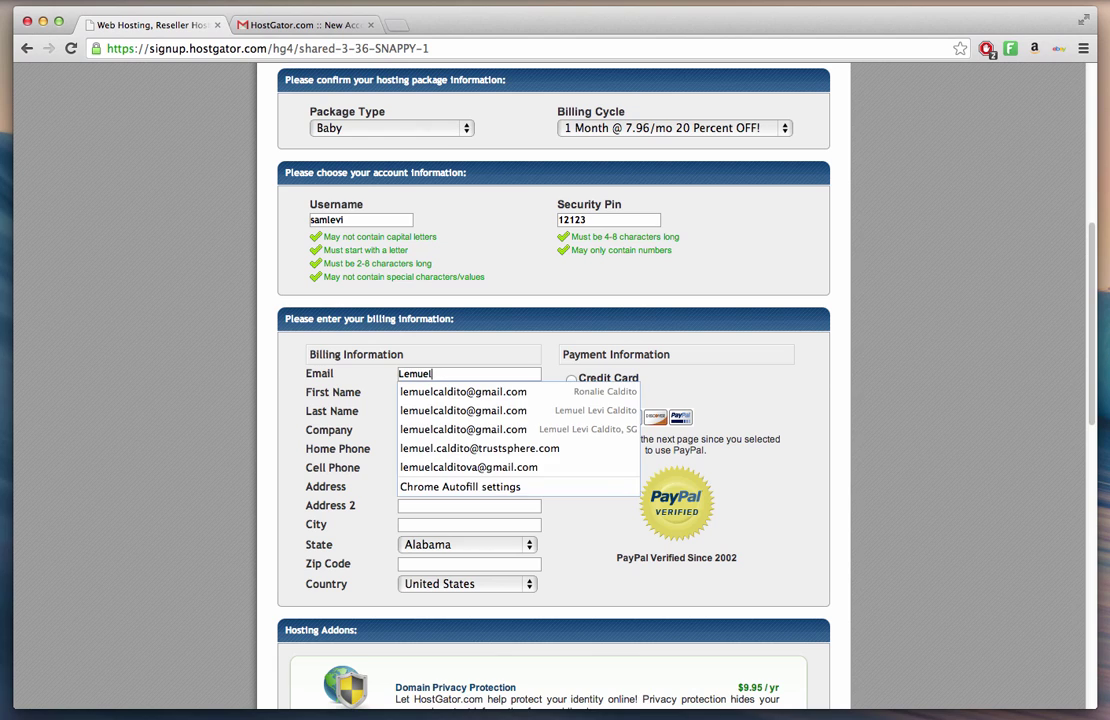
key("Down")
key("Return")
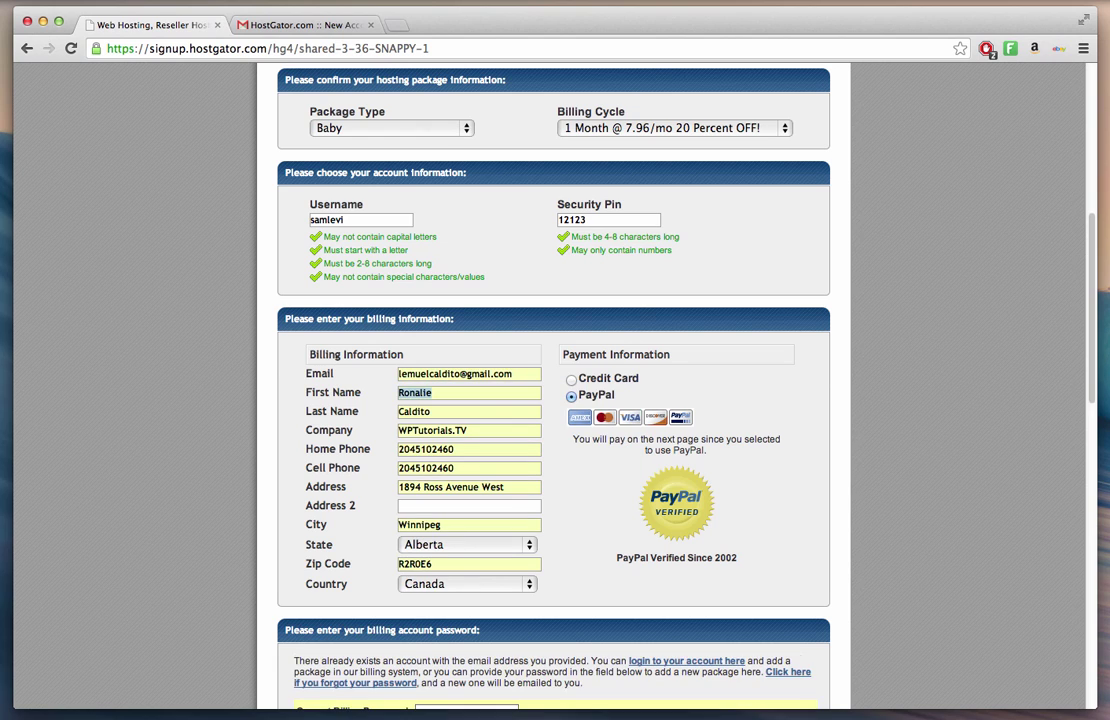
type("Lemuel")
Step: Select the company name value and set the billing province to Manitoba
left_click_drag(467, 430, 350, 423)
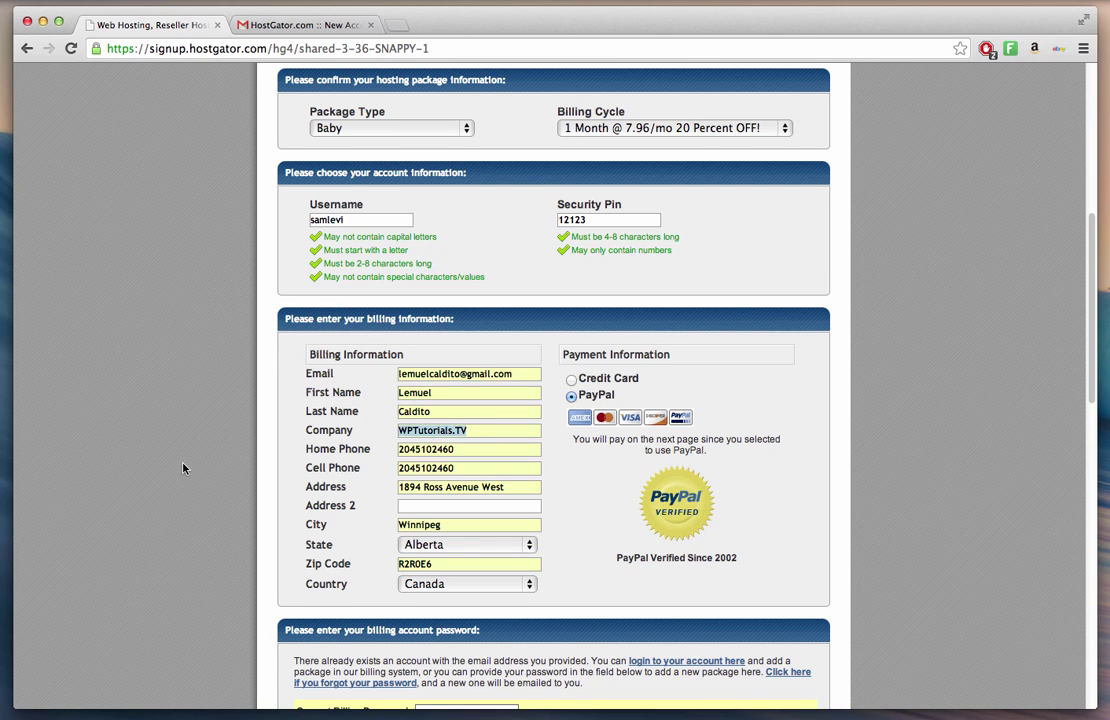
scroll(190, 468, "down", 2)
left_click(427, 501)
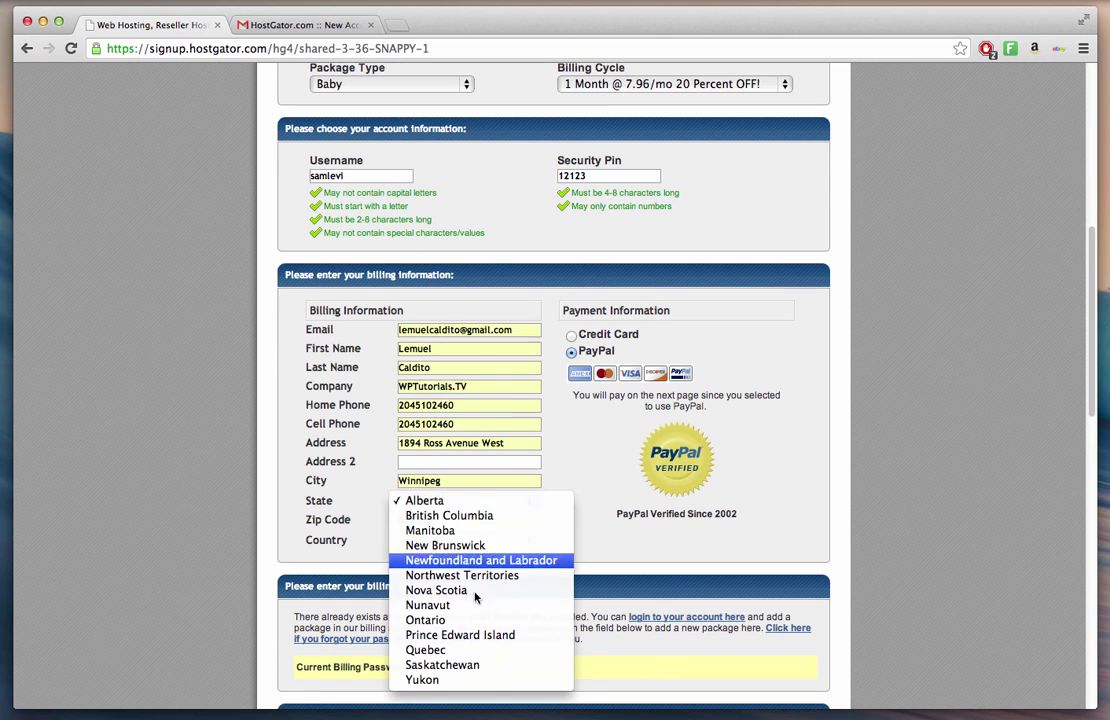
left_click(462, 540)
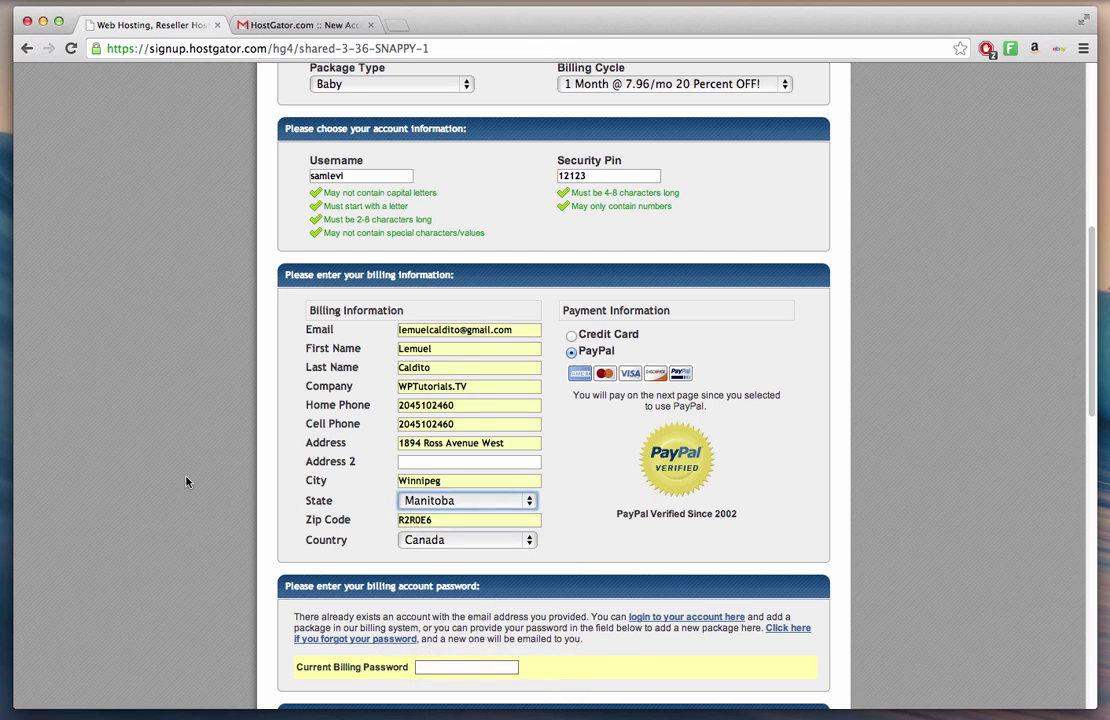
scroll(191, 488, "down", 2)
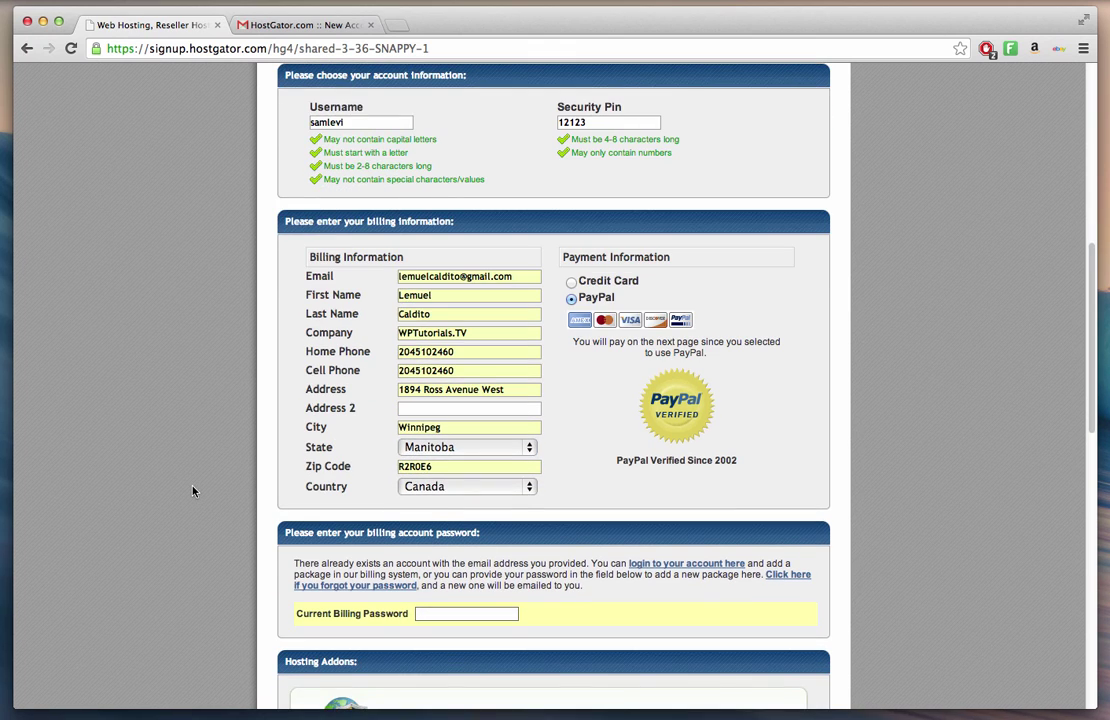
scroll(193, 490, "down", 6)
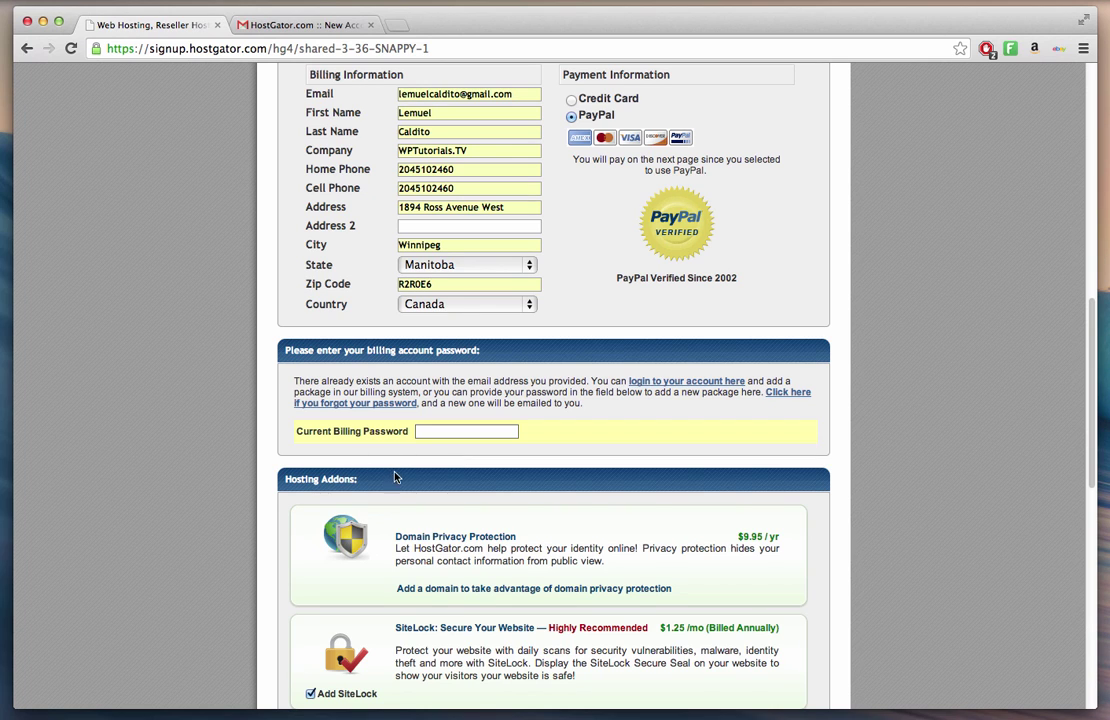
scroll(395, 477, "up", 12)
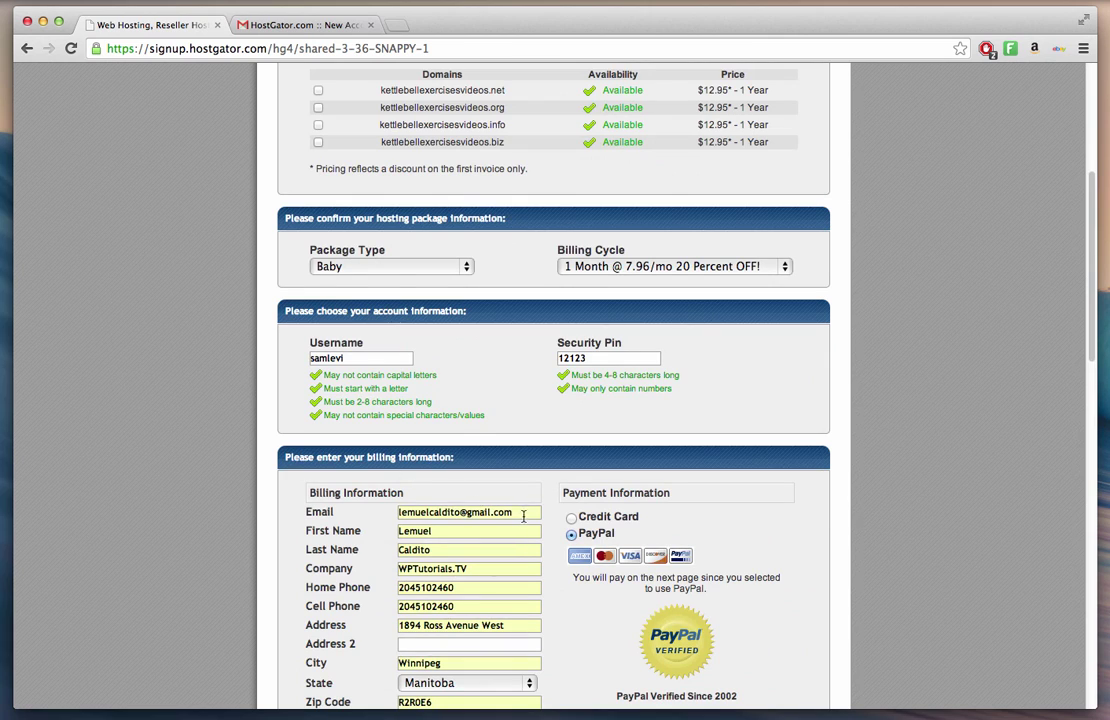
Step: Replace the billing e-mail with the suggested saved address
left_click_drag(523, 516, 311, 514)
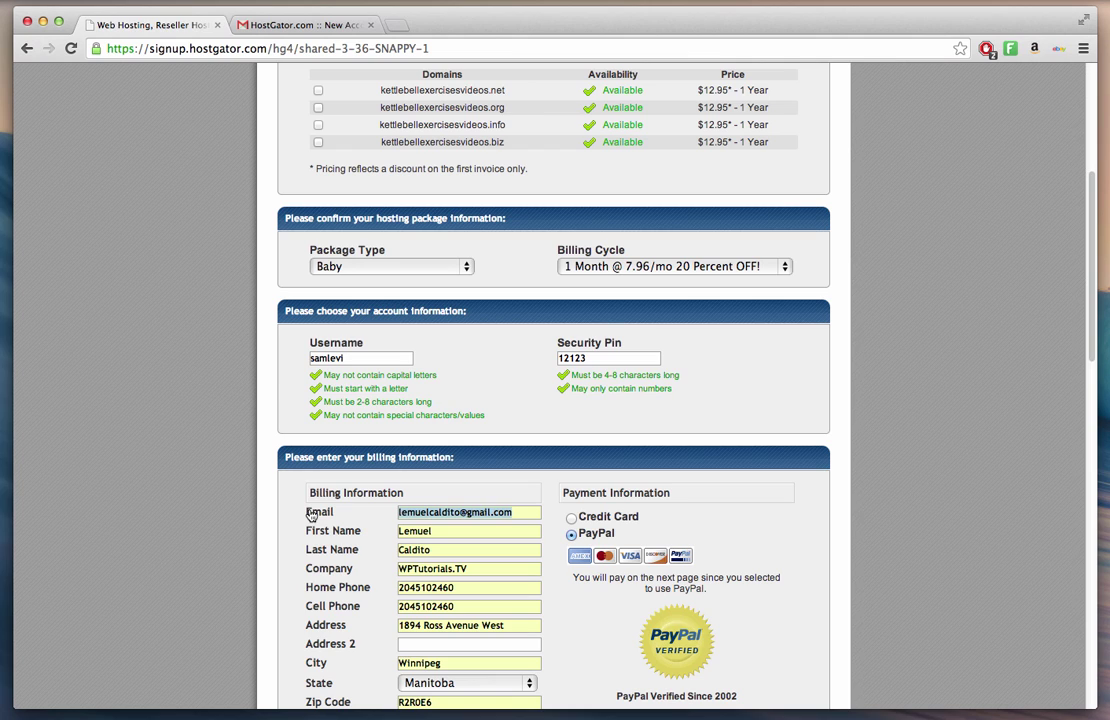
type("wp")
key("Down")
key("Return")
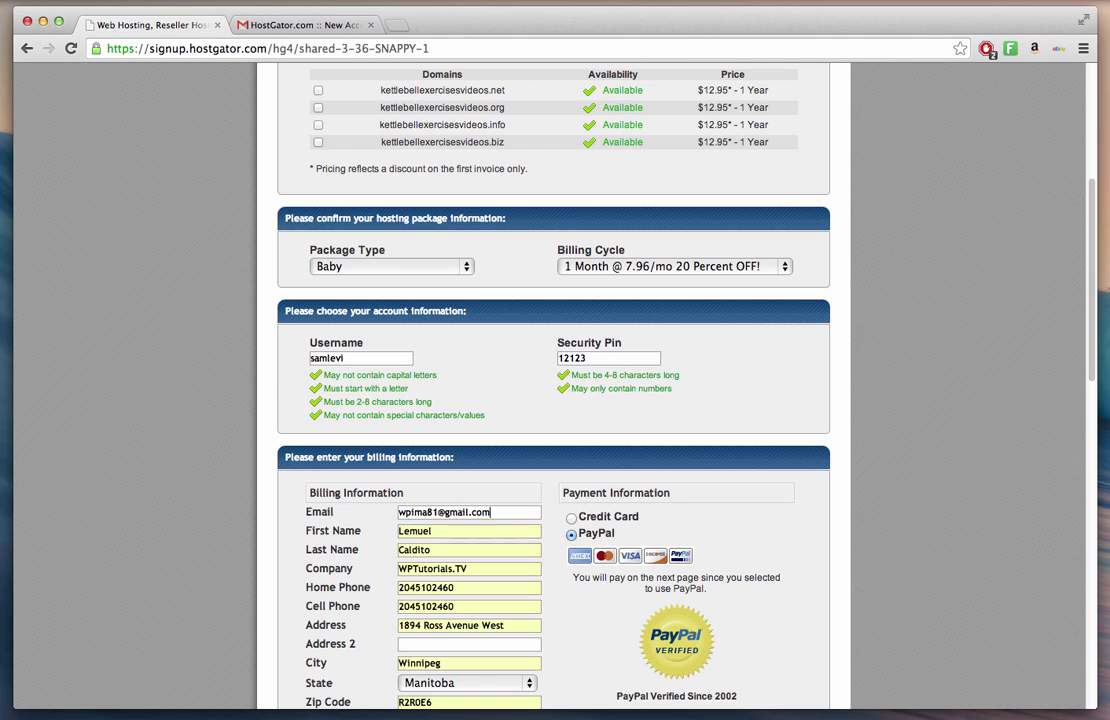
scroll(265, 525, "down", 1)
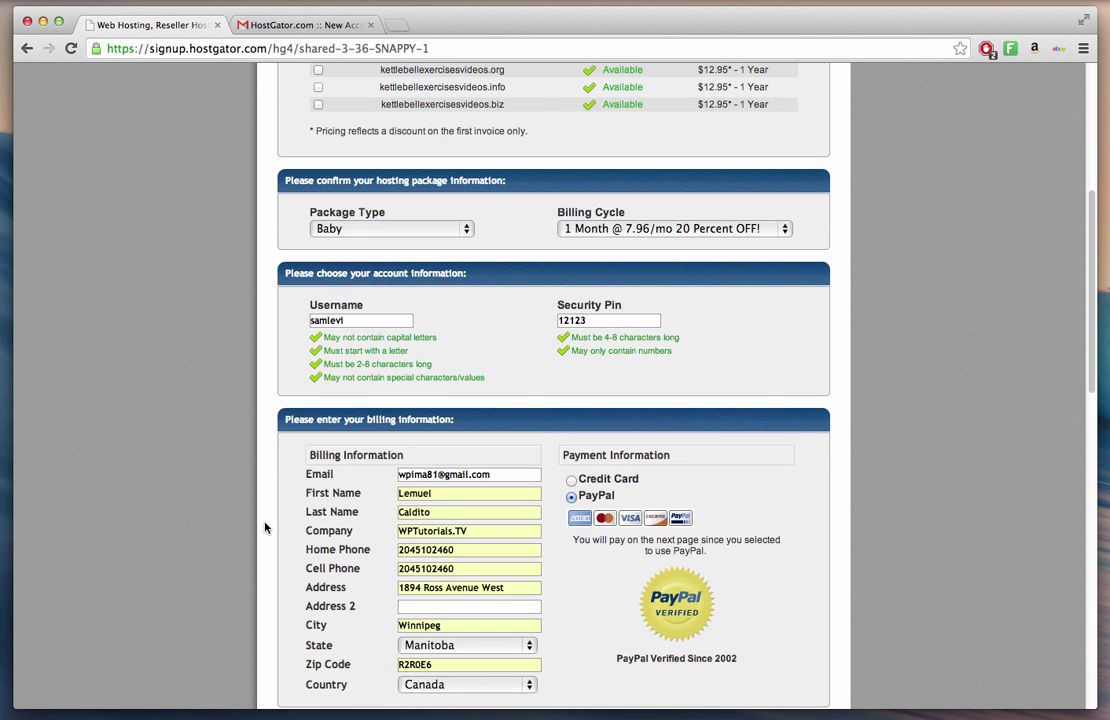
Step: Untick SiteLock and CodeGuard under Hosting Addons, then scroll through the order summary
scroll(230, 518, "down", 3)
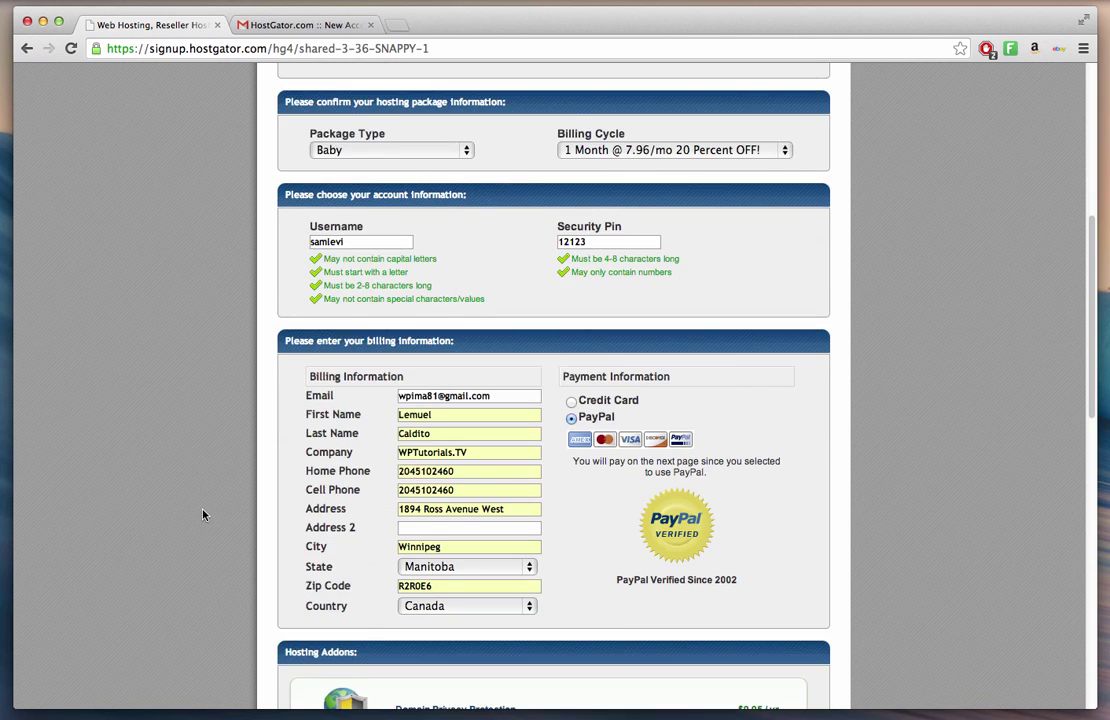
scroll(208, 518, "down", 8)
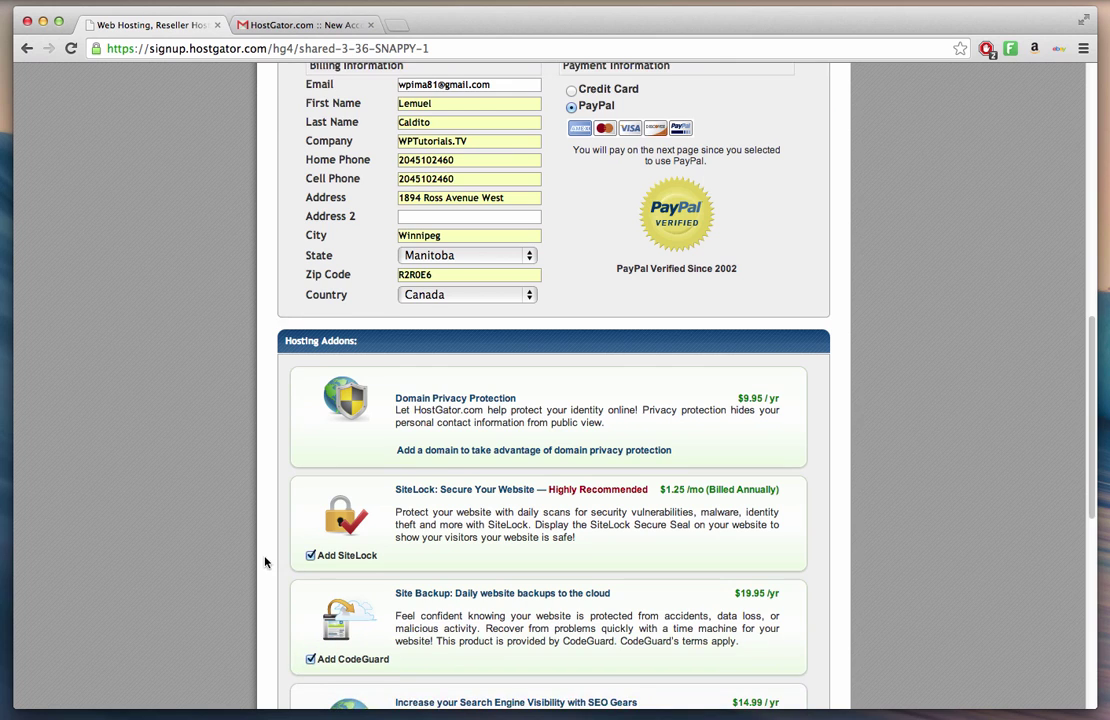
scroll(268, 560, "down", 1)
left_click(311, 524)
scroll(260, 523, "down", 1)
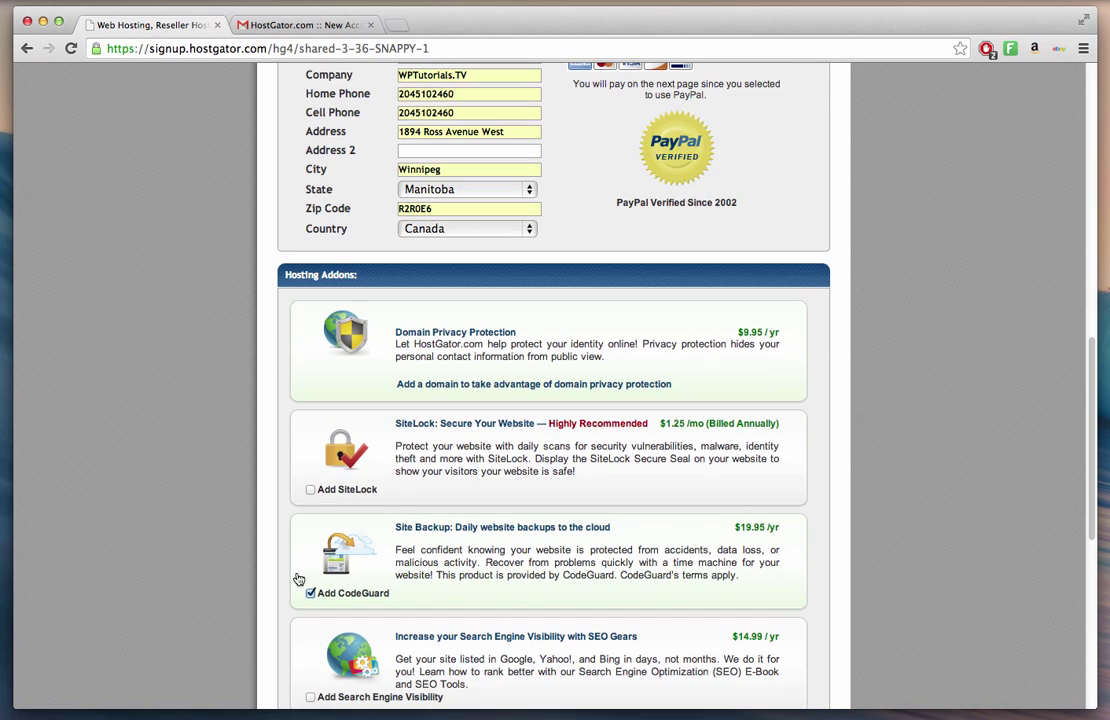
left_click(309, 594)
scroll(235, 576, "down", 5)
scroll(235, 575, "down", 1)
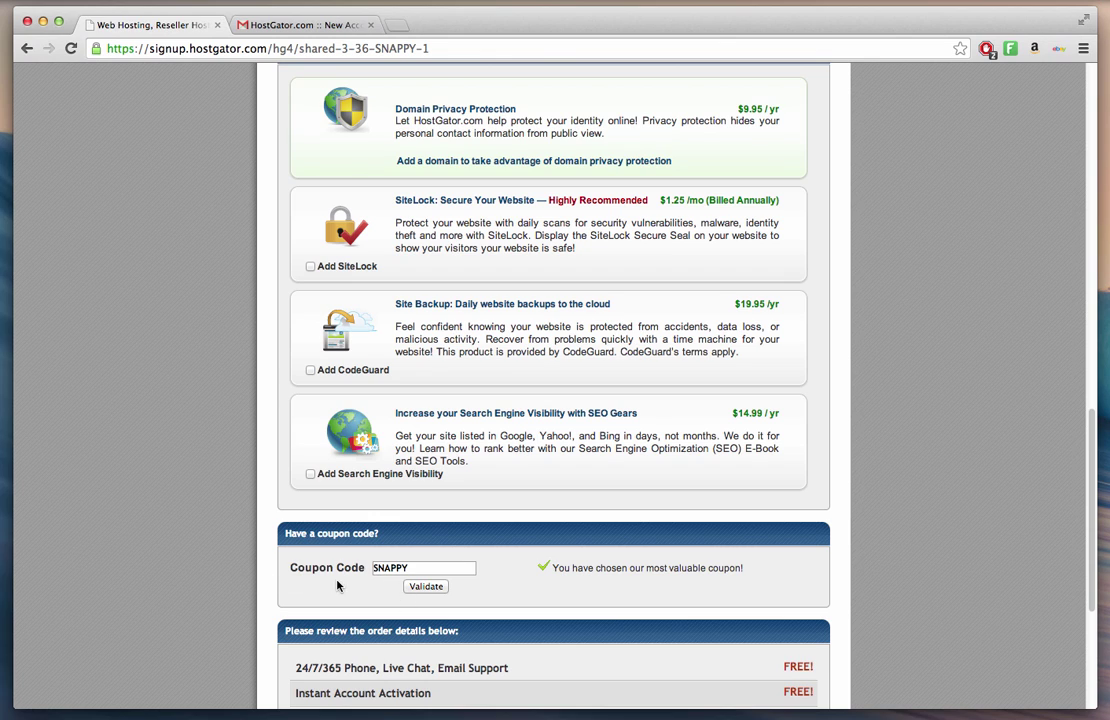
scroll(245, 588, "up", 10)
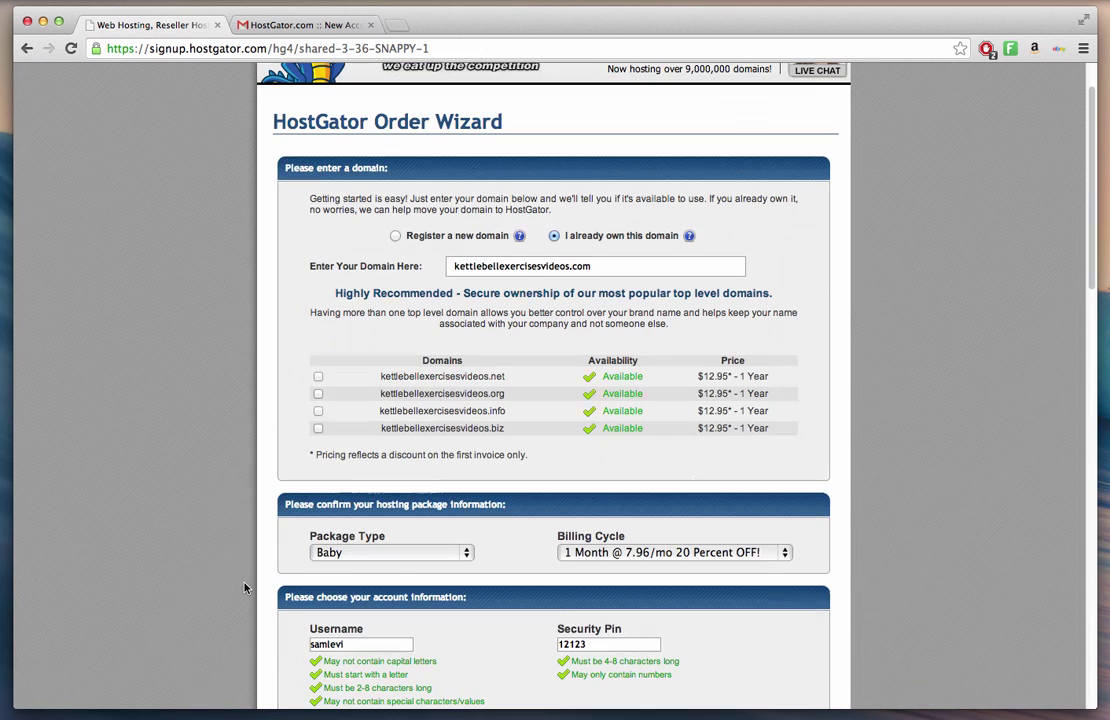
scroll(245, 588, "down", 2)
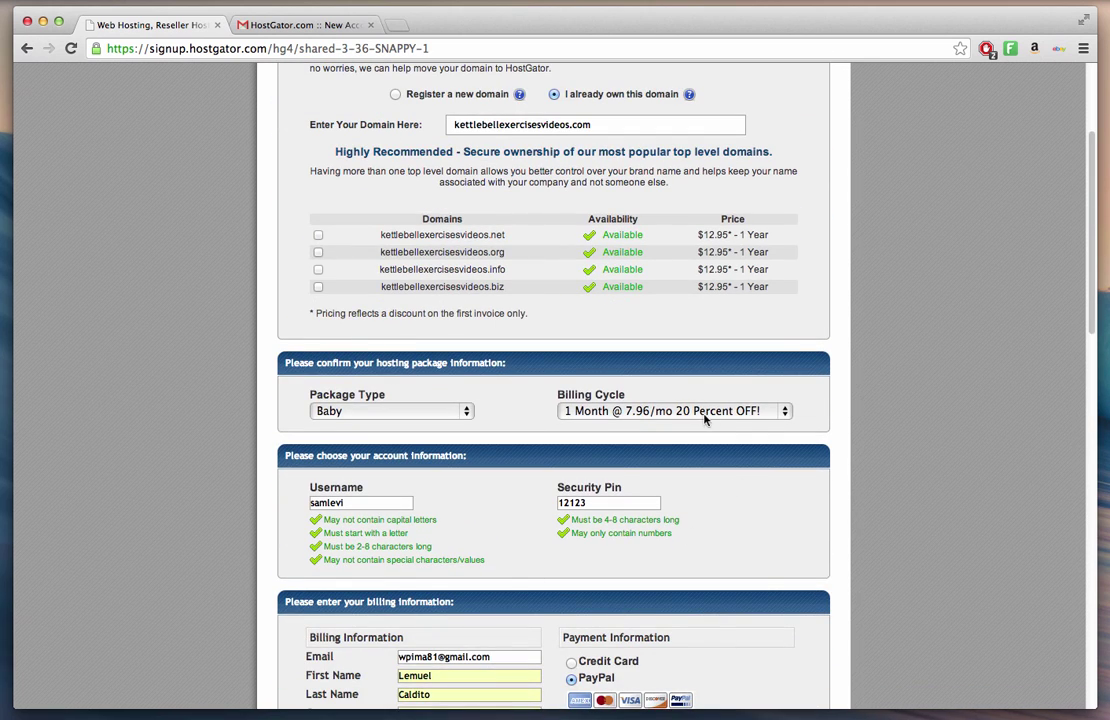
scroll(611, 521, "down", 4)
scroll(513, 573, "down", 5)
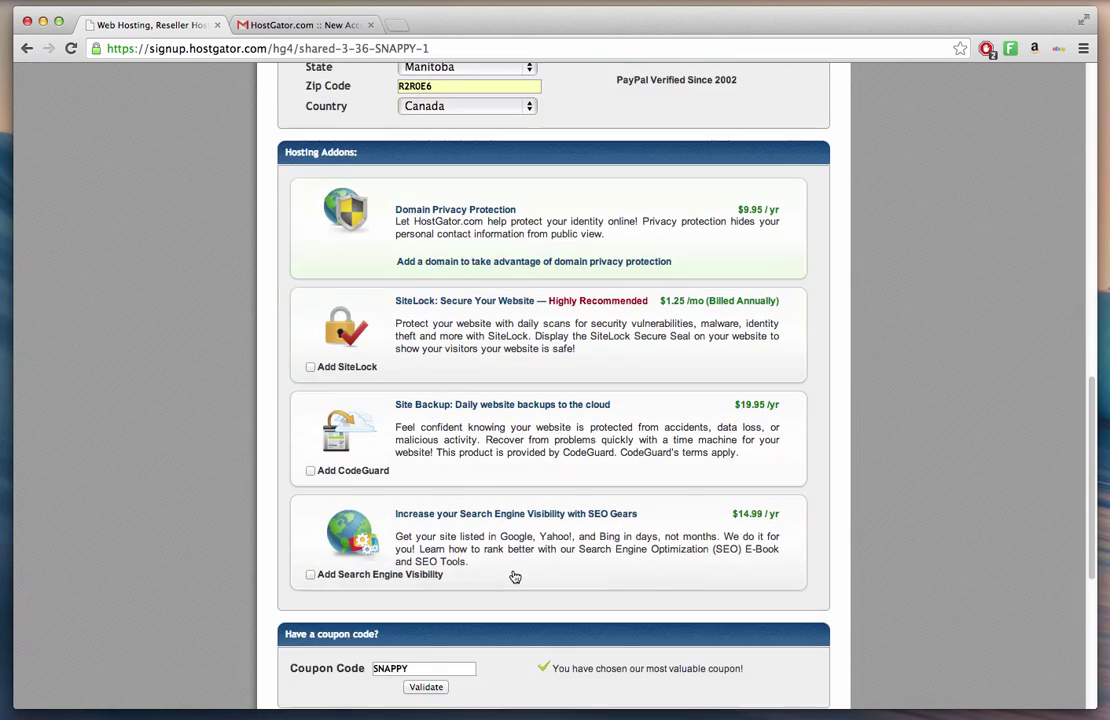
scroll(513, 574, "down", 2)
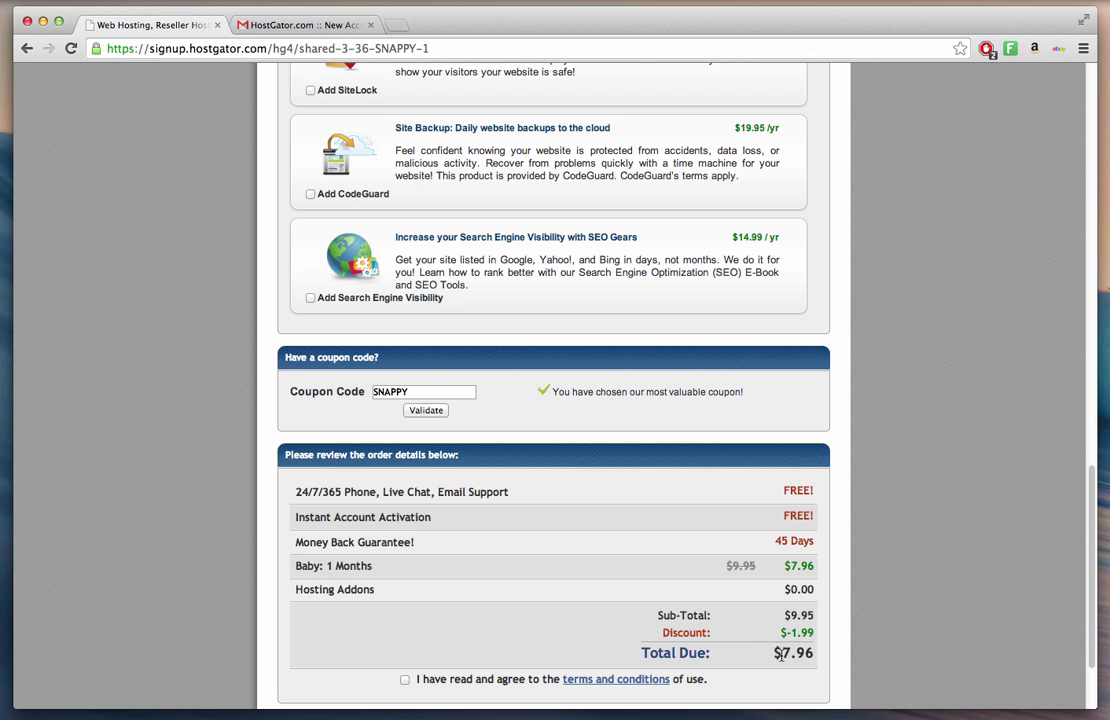
left_click_drag(771, 658, 814, 656)
left_click_drag(414, 392, 322, 396)
type("wpim")
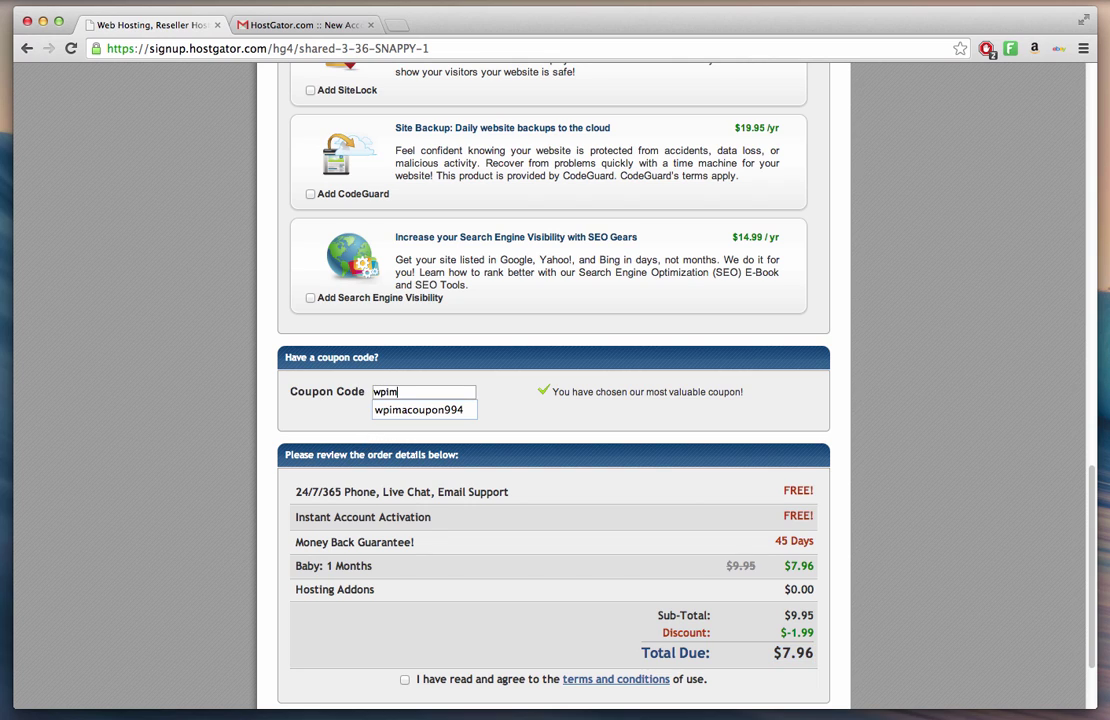
left_click(374, 406)
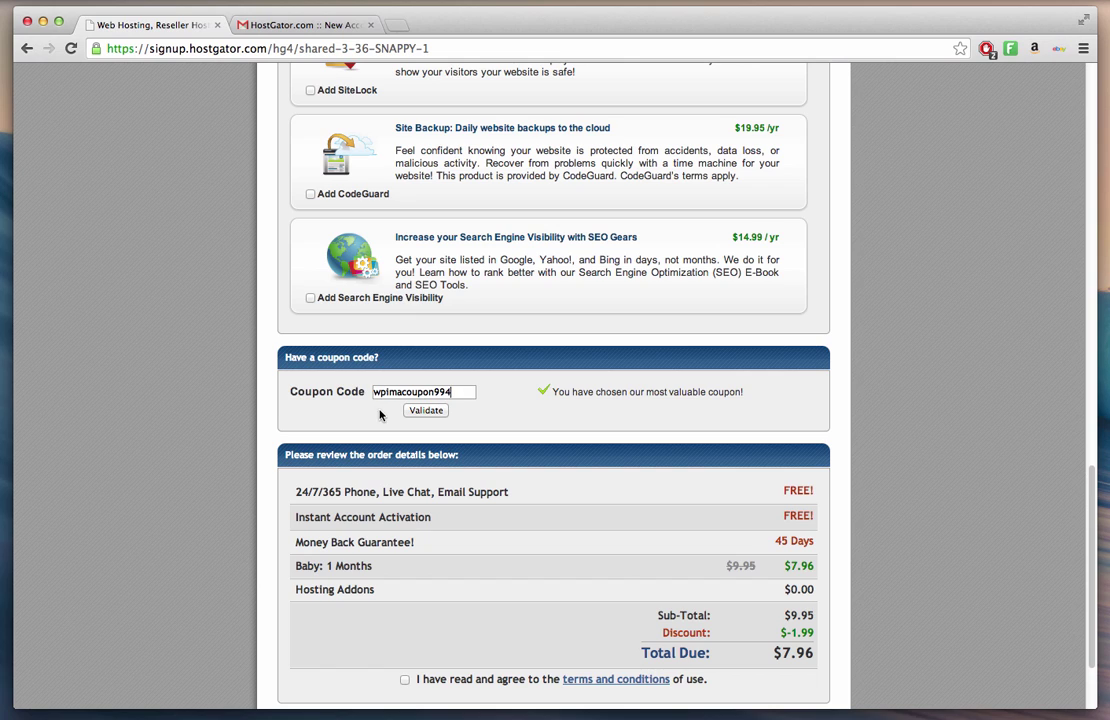
left_click(424, 410)
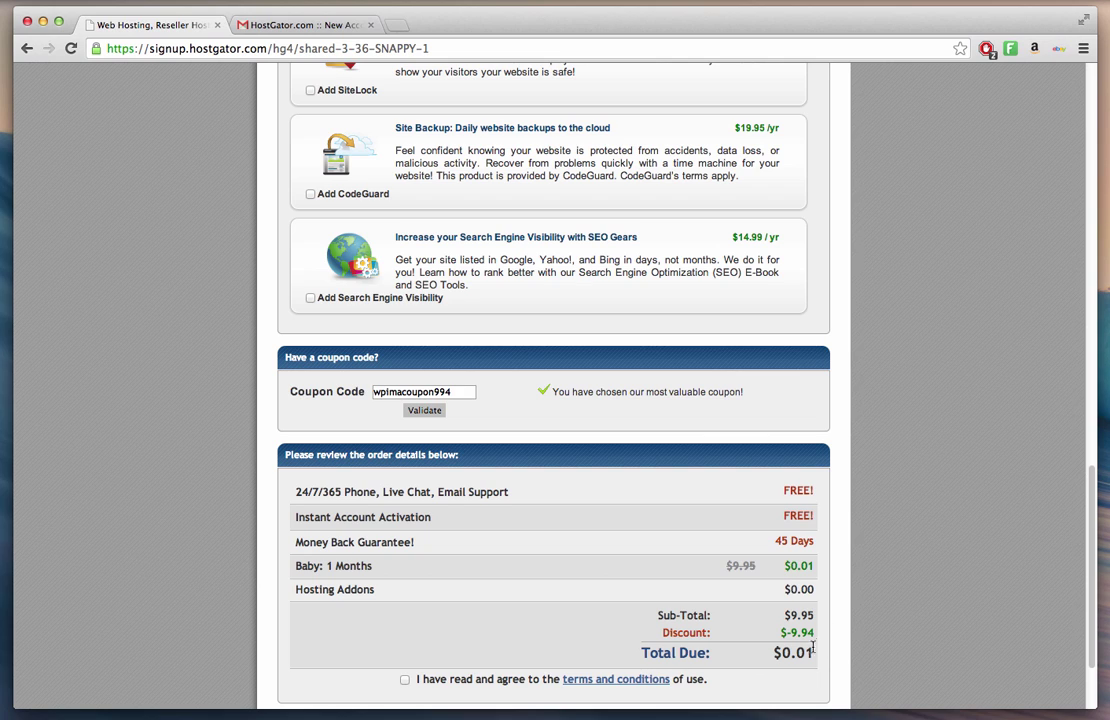
left_click_drag(815, 660, 762, 658)
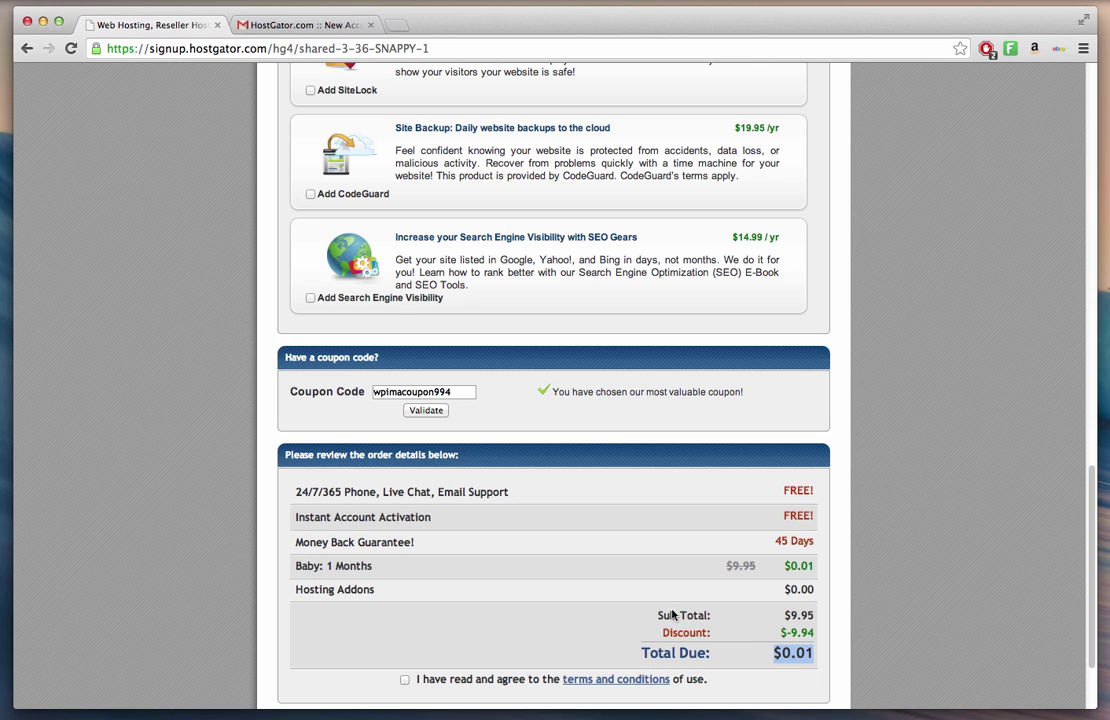
left_click(538, 554)
Step: Tick the terms and conditions checkbox, review the order details, then switch to the Gmail tab
scroll(320, 549, "down", 3)
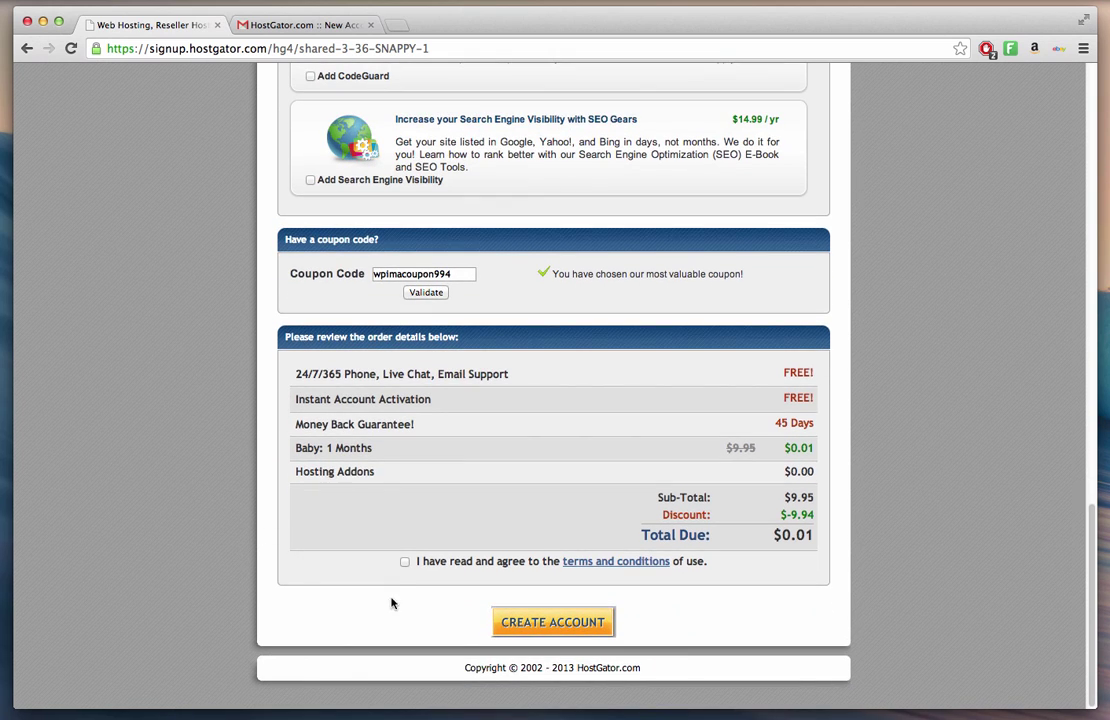
left_click(405, 564)
scroll(525, 664, "up", 1)
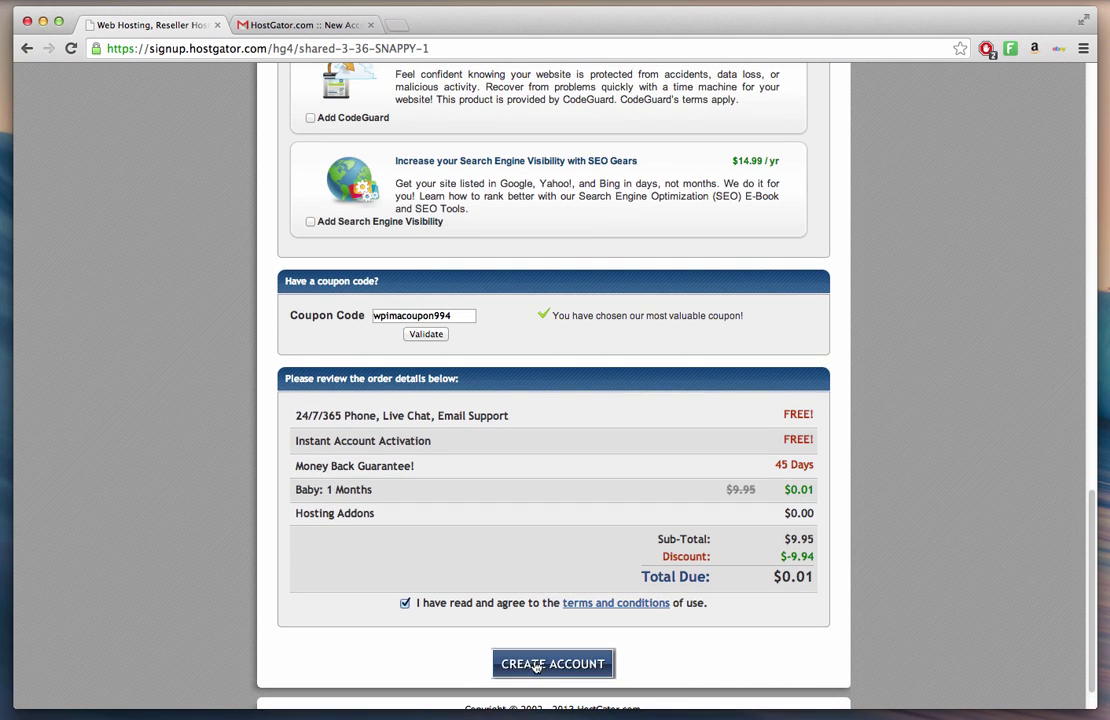
scroll(460, 600, "up", 10)
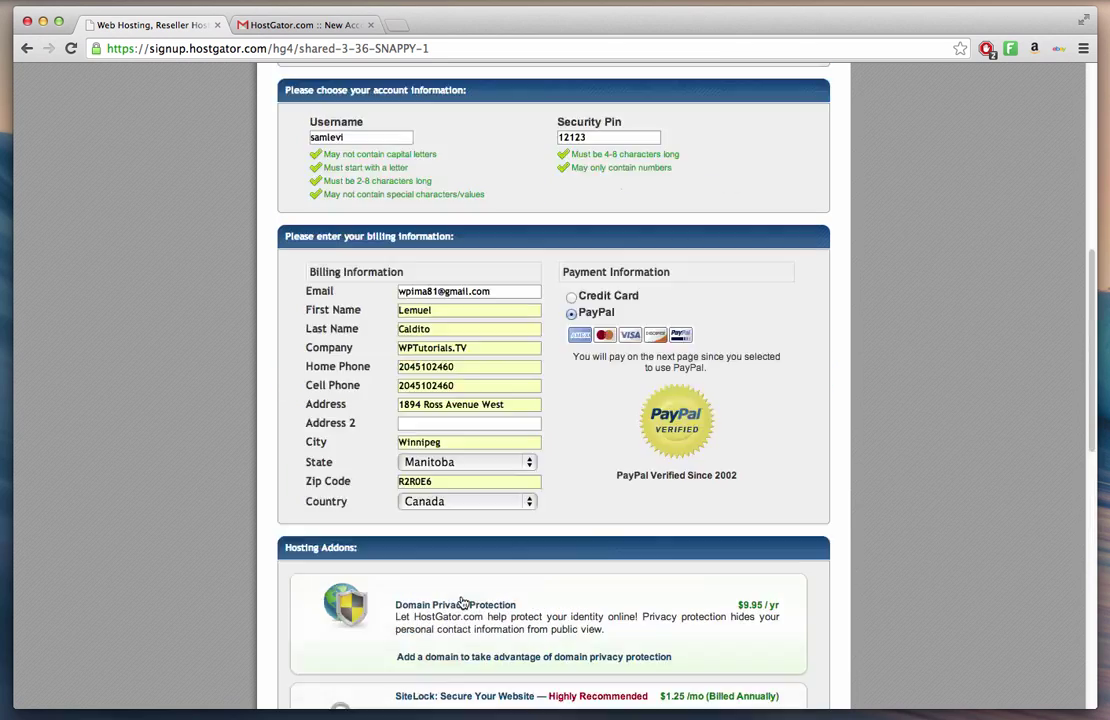
scroll(462, 601, "up", 5)
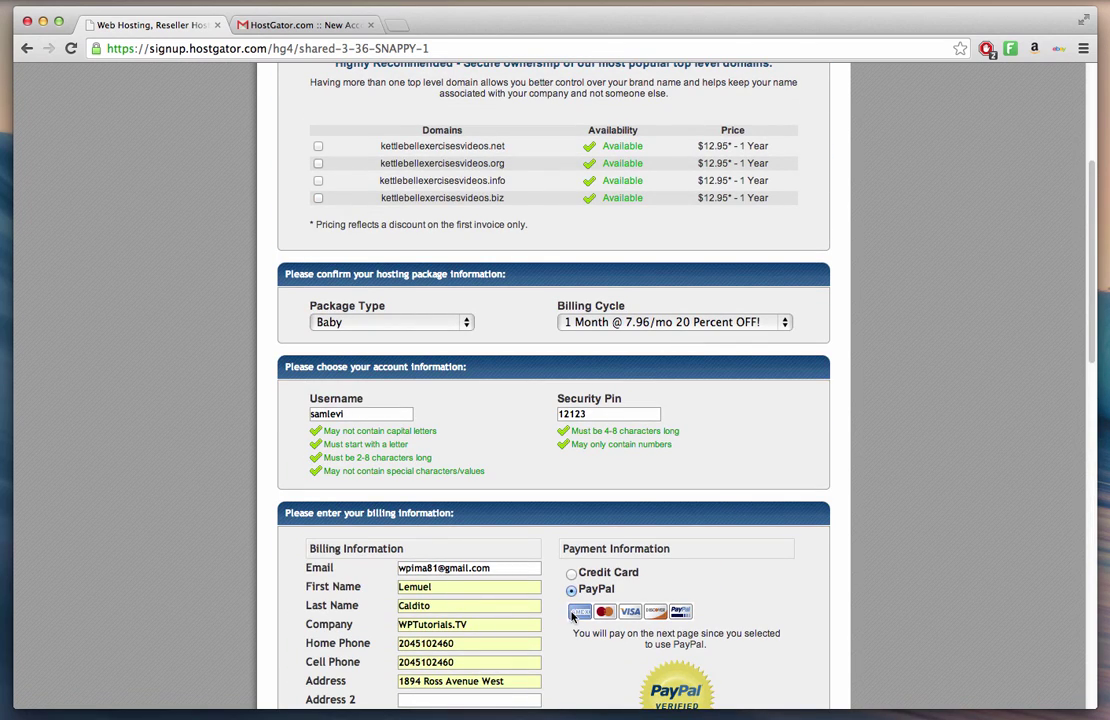
scroll(560, 610, "down", 8)
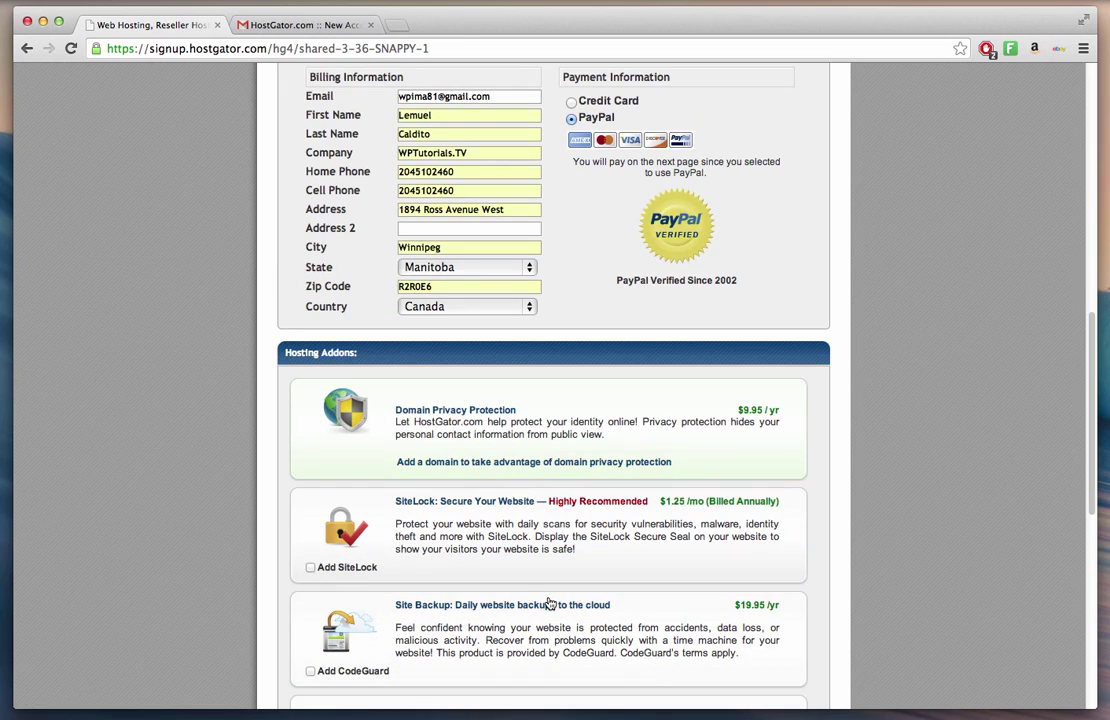
scroll(513, 590, "down", 3)
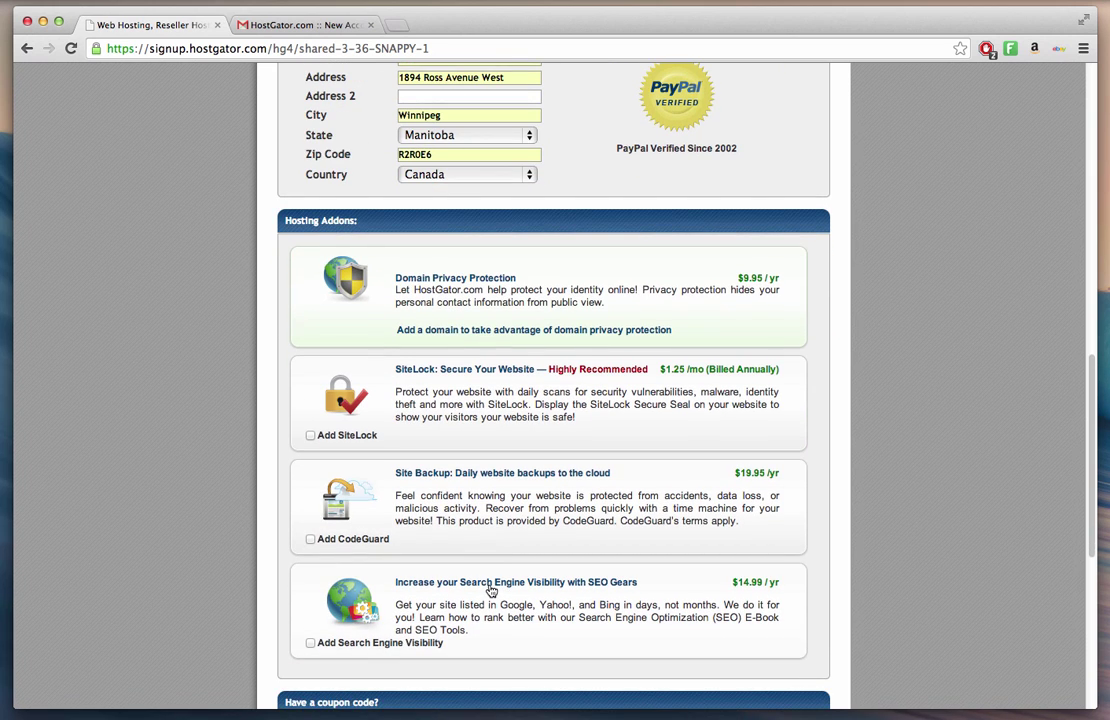
scroll(492, 591, "down", 4)
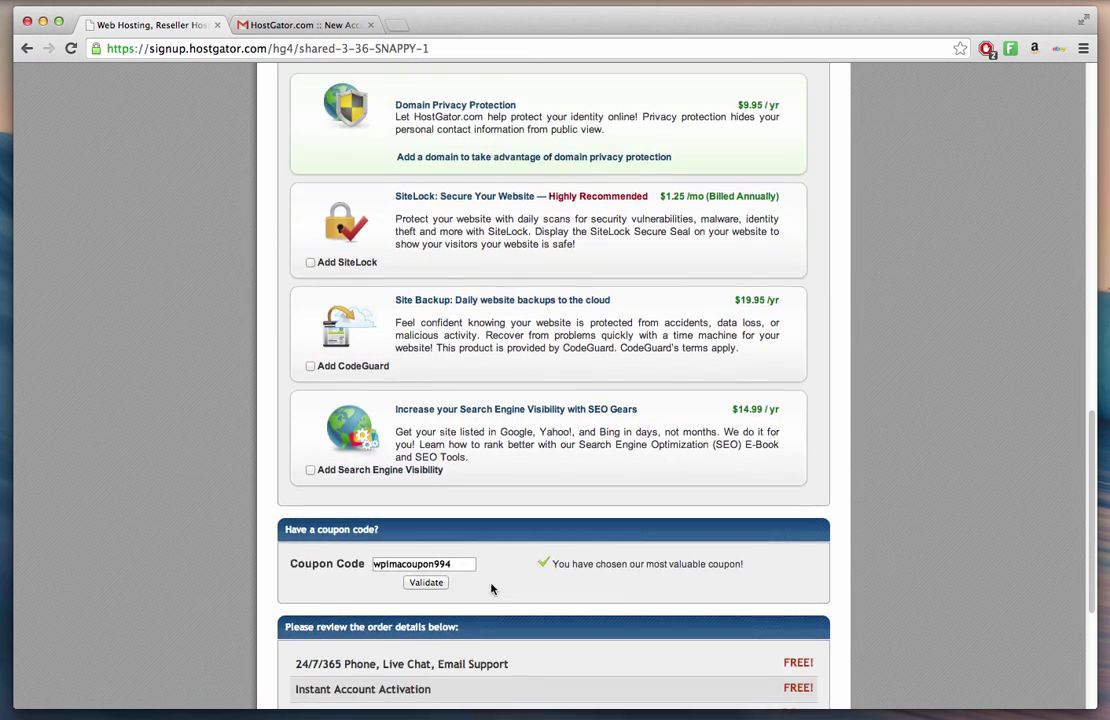
scroll(492, 591, "down", 3)
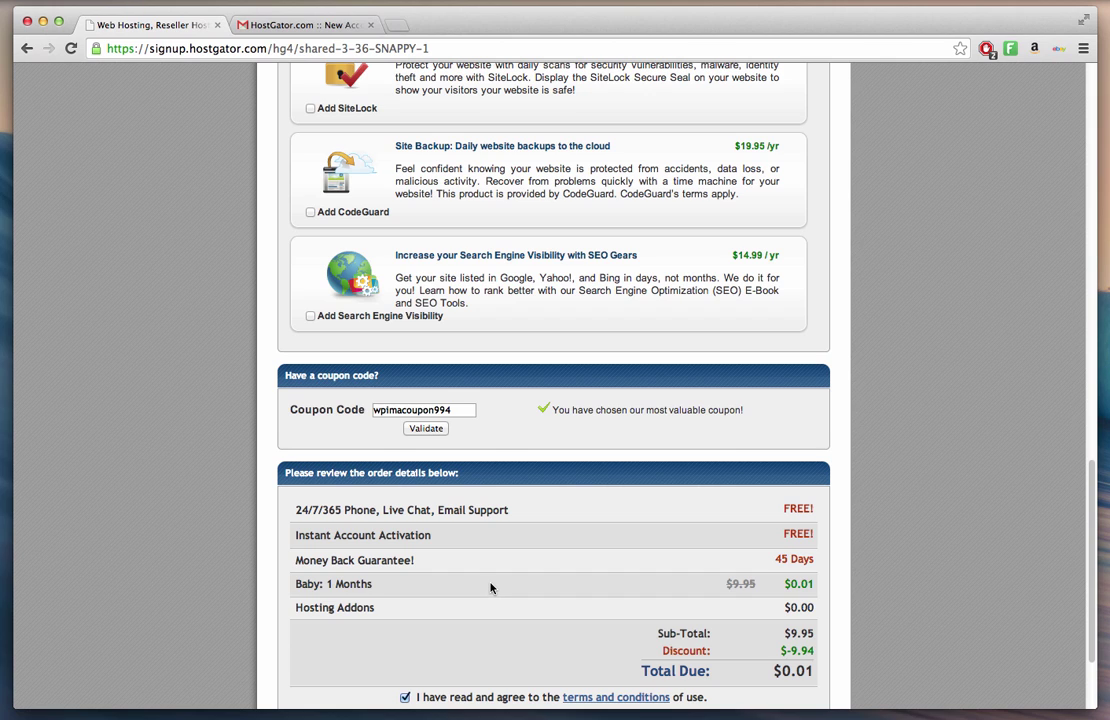
scroll(490, 587, "down", 3)
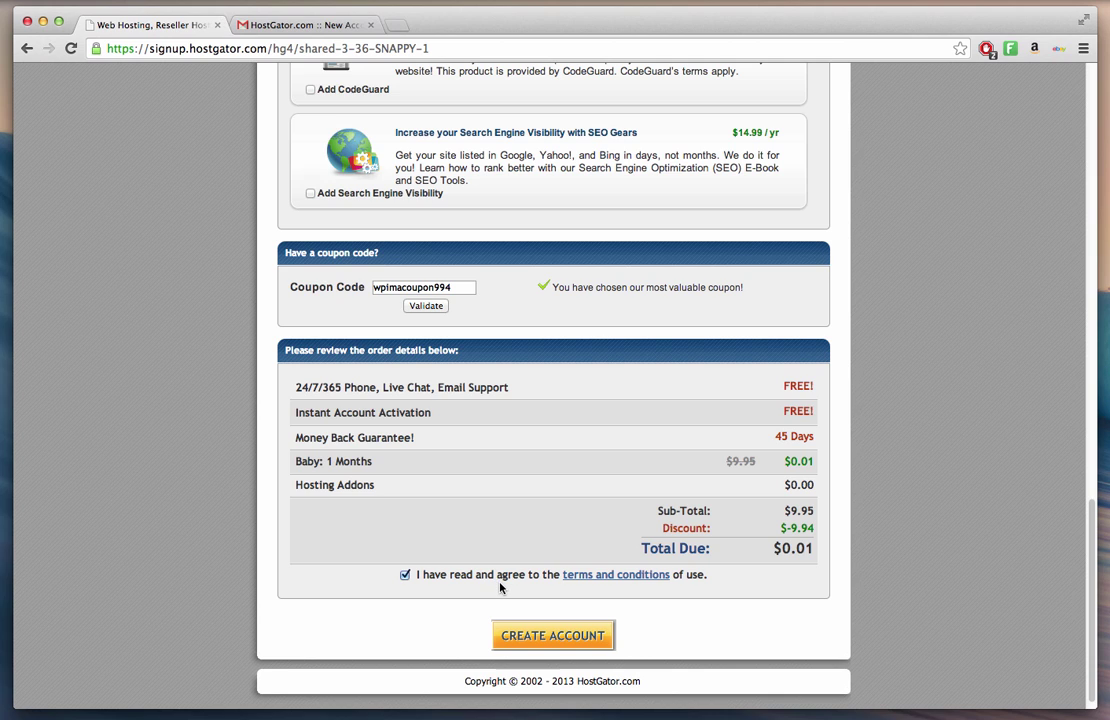
scroll(502, 587, "down", 1)
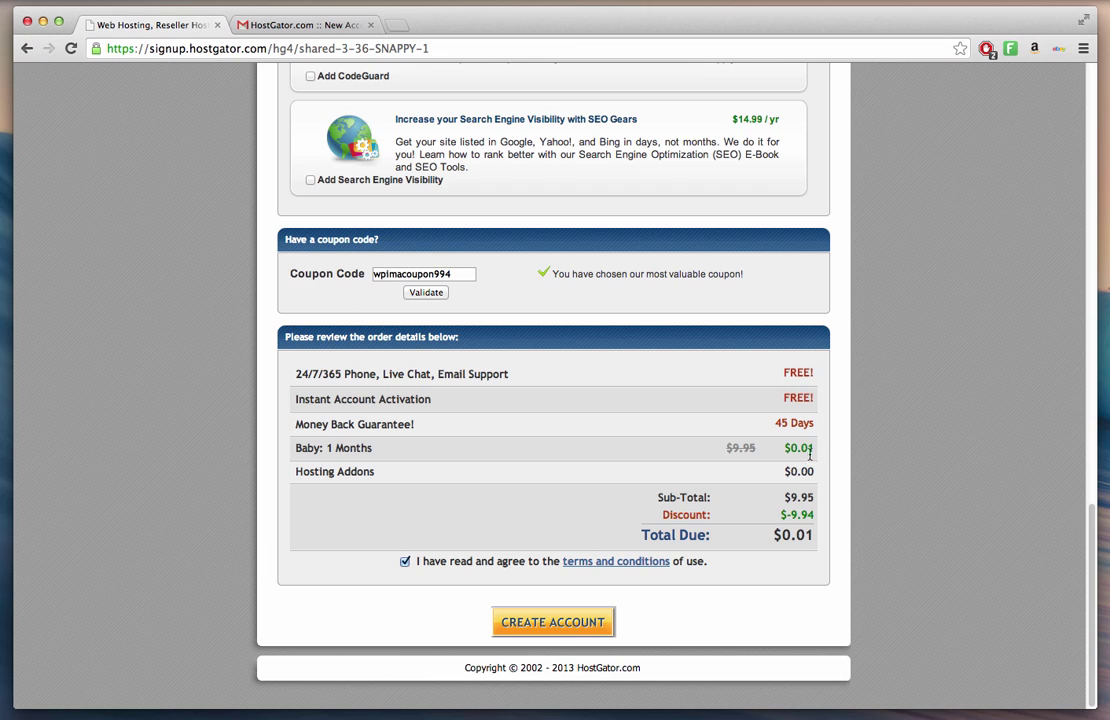
left_click(284, 25)
Step: Close the signup tab, select the control panel password in the account email, and open a new tab
middle_click(188, 24)
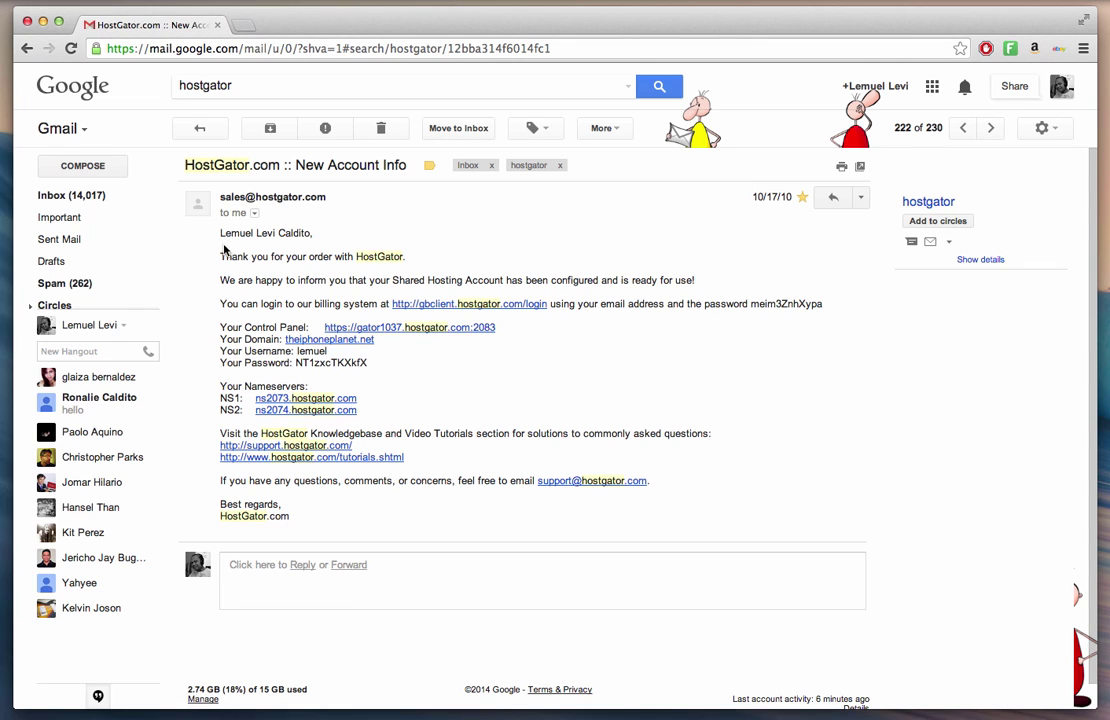
left_click_drag(218, 240, 290, 516)
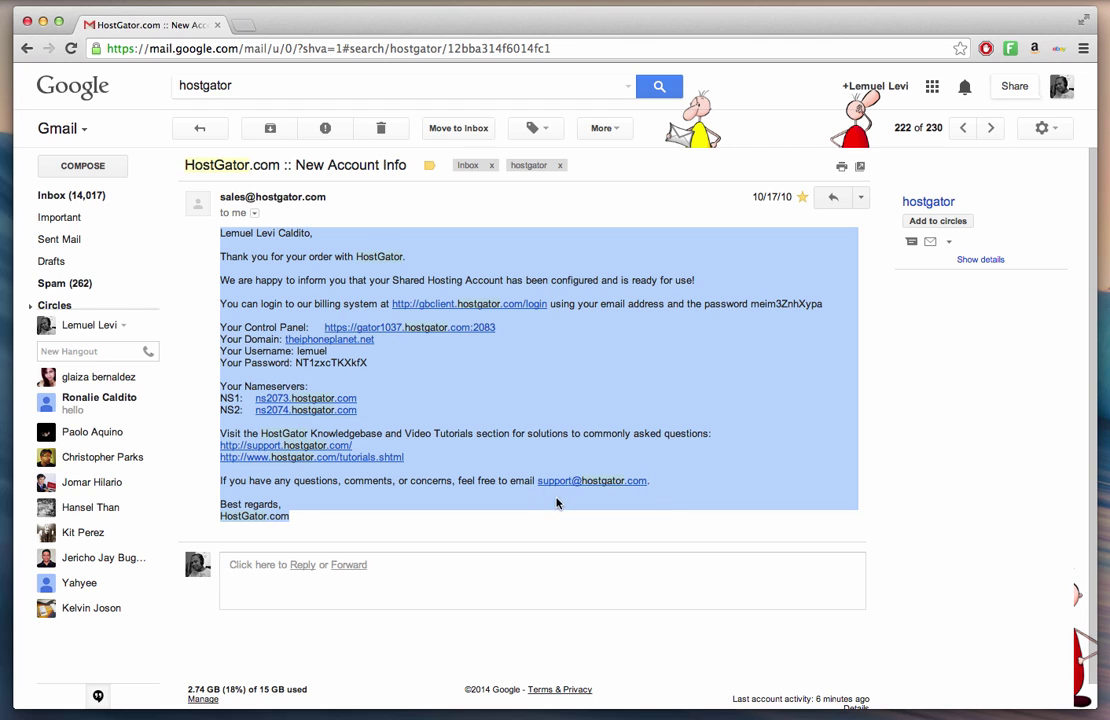
left_click(443, 403)
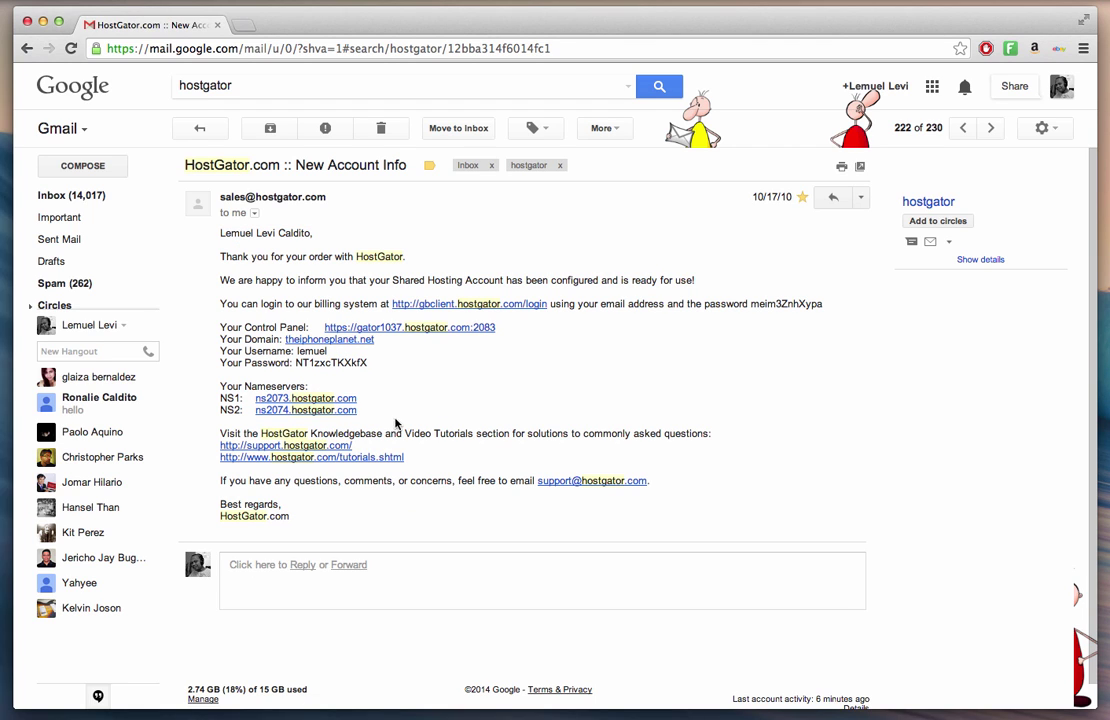
triple_click(312, 366)
double_click(336, 366)
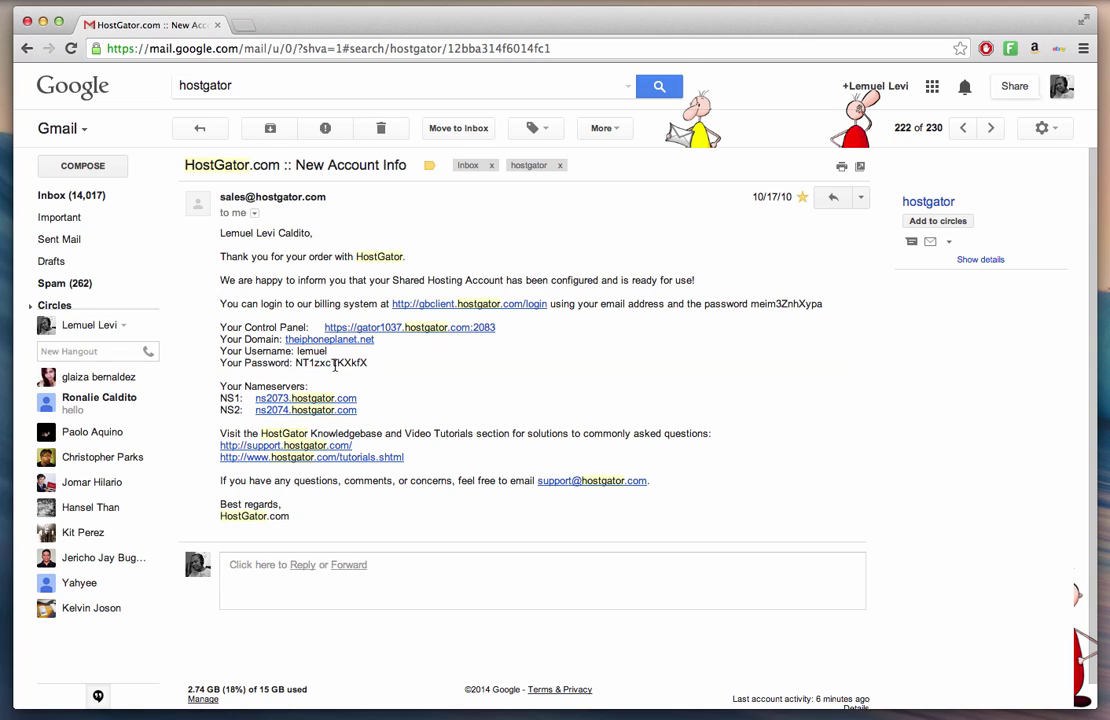
left_click(430, 381)
left_click(238, 28)
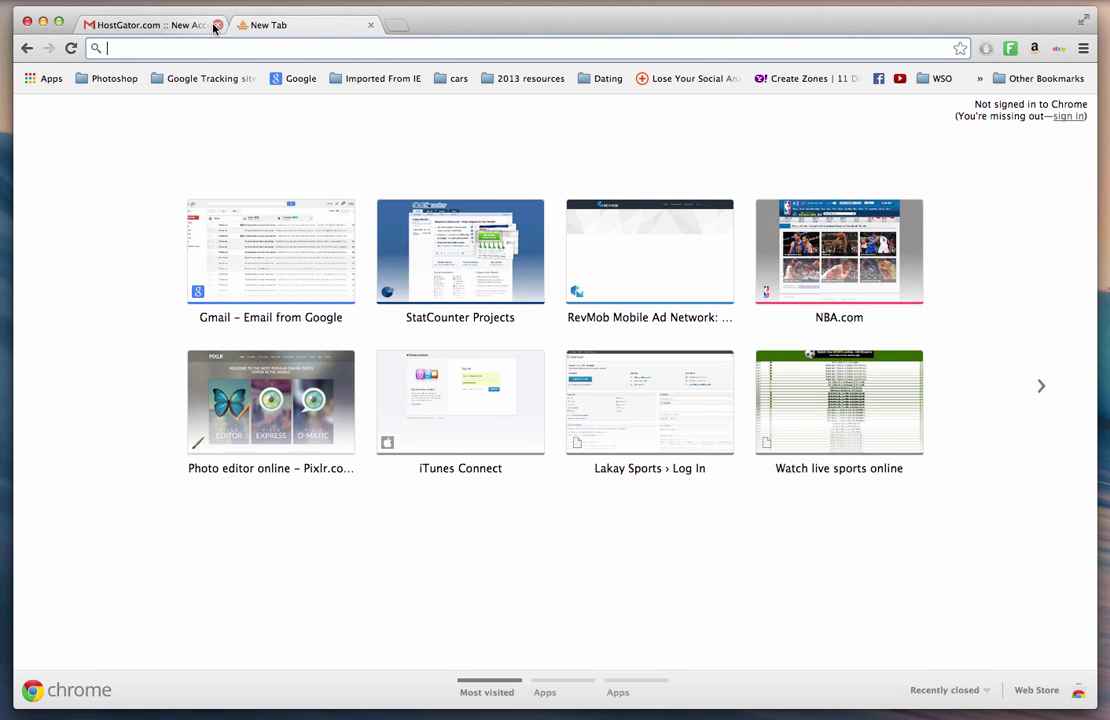
Step: Close the Gmail tab, load hostgator.com, and open one more blank tab
left_click(217, 25)
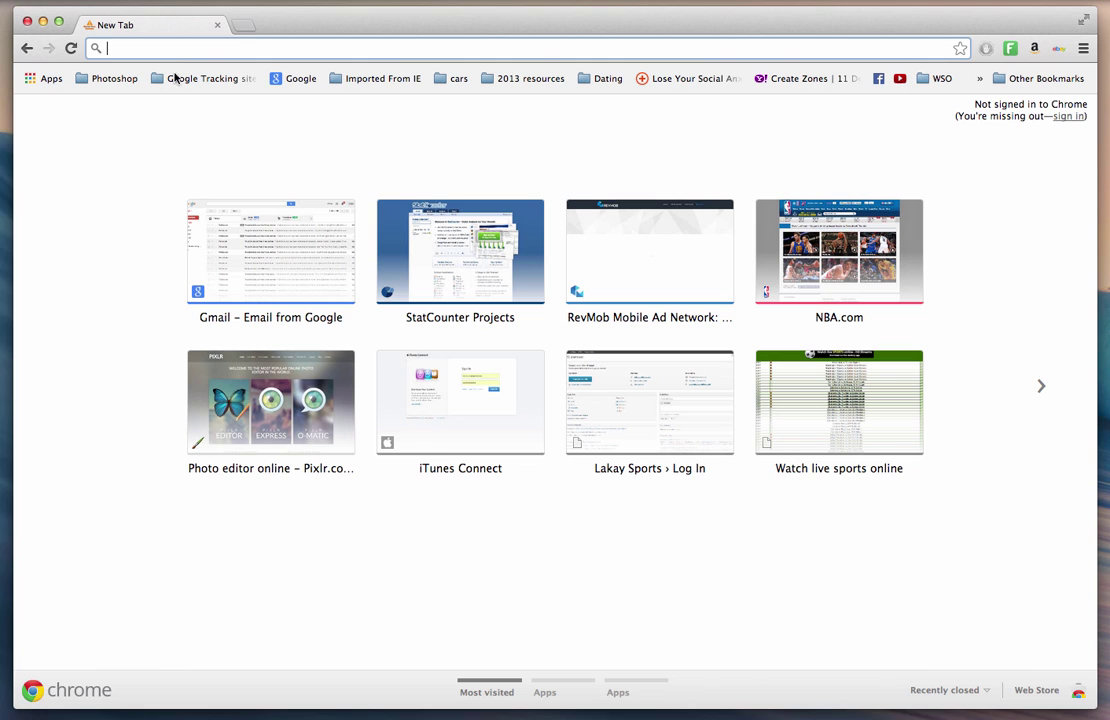
type("hostag")
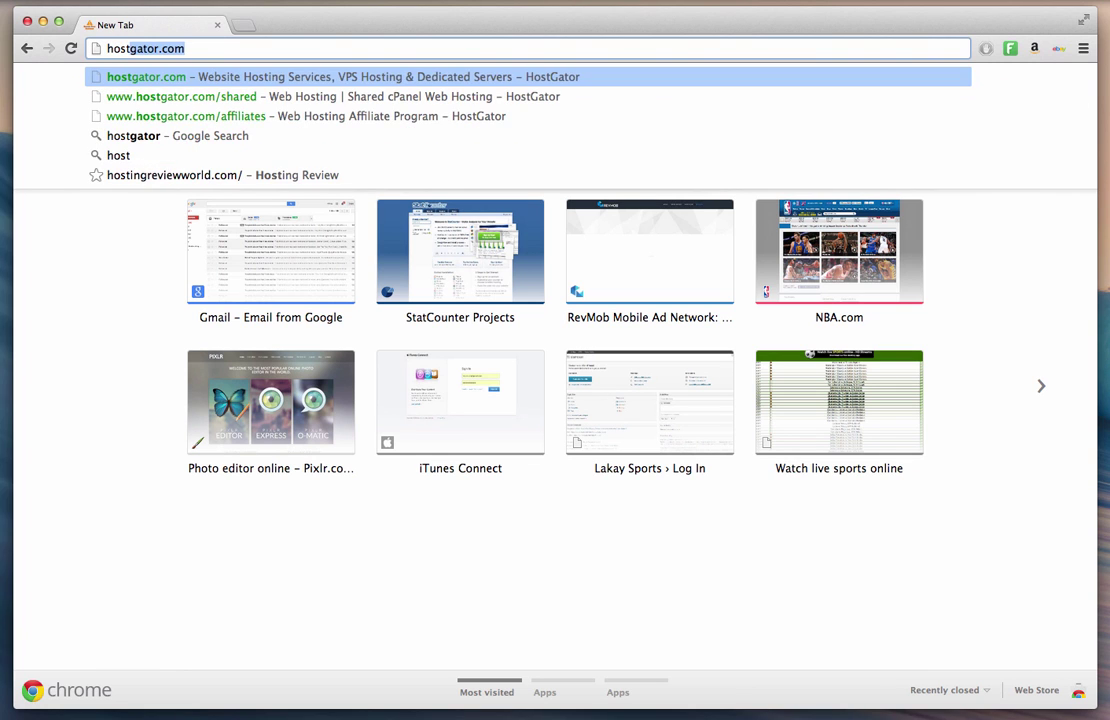
key("BackSpace")
key("BackSpace")
type("g")
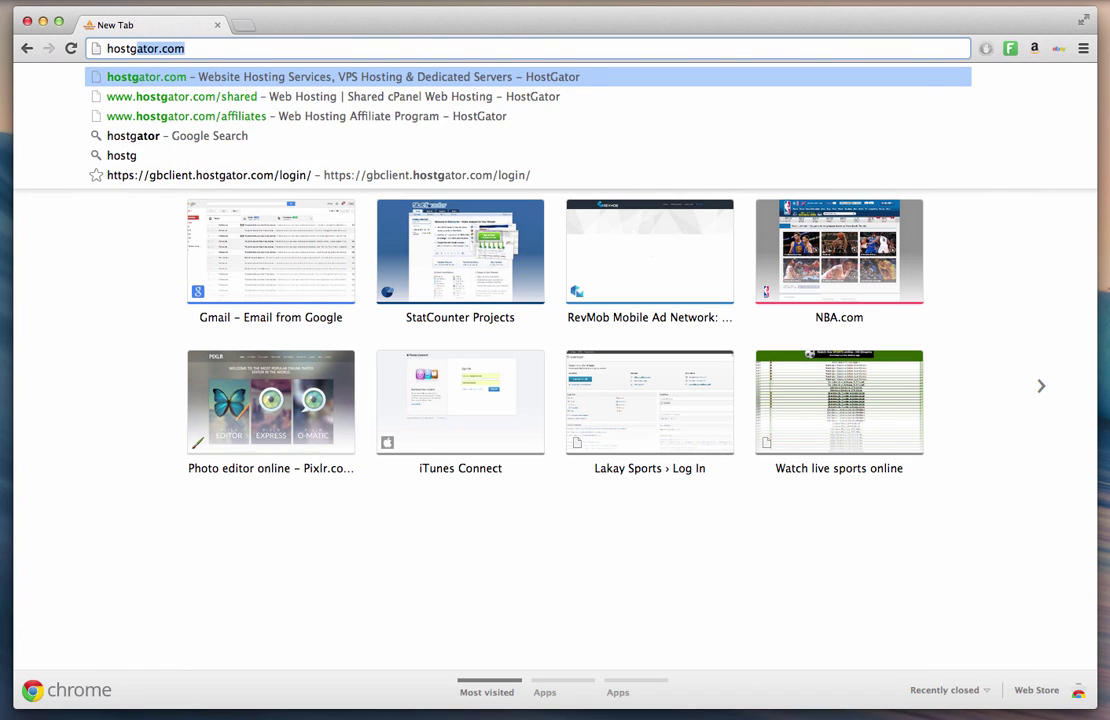
key("Return")
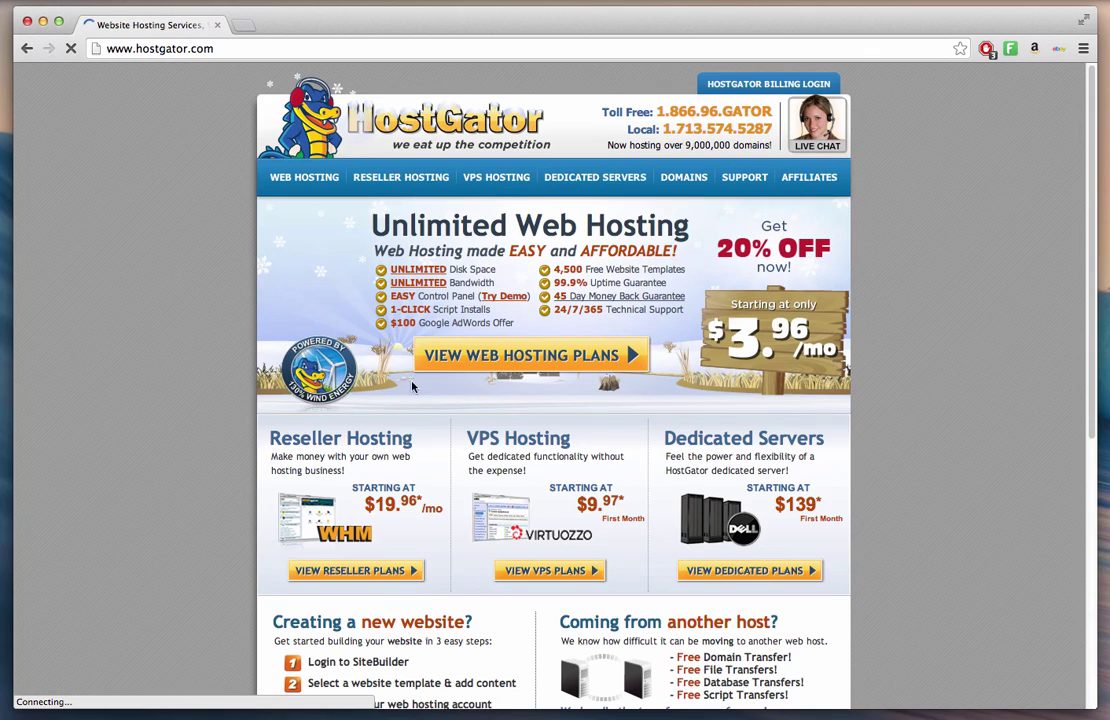
left_click(241, 27)
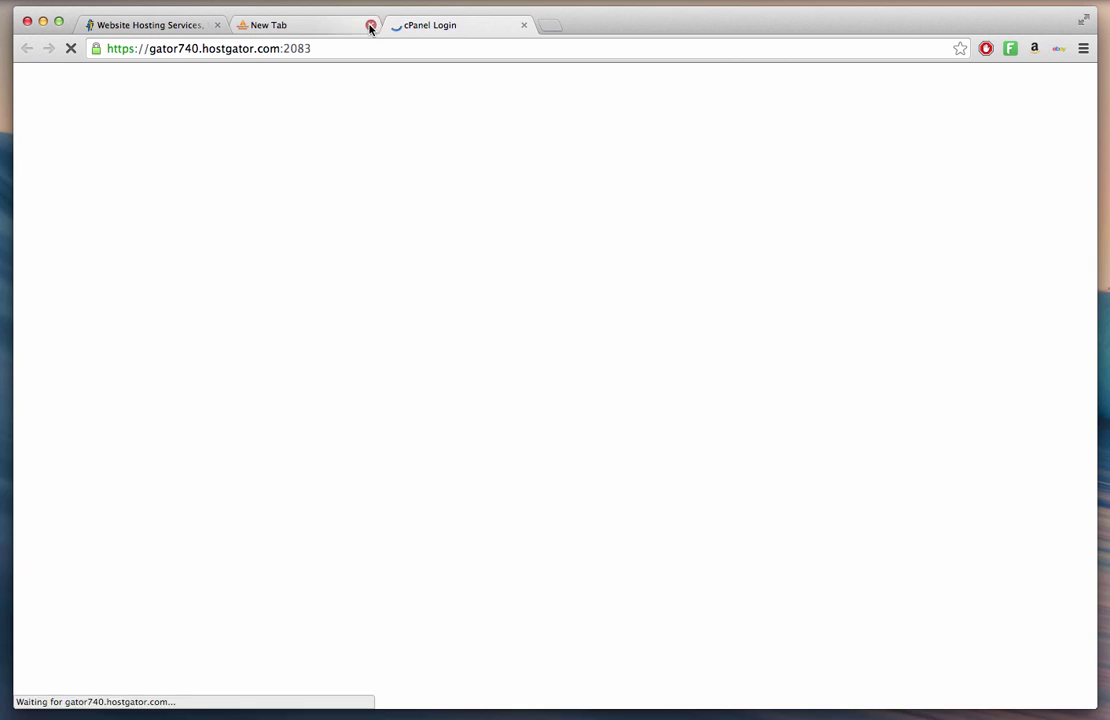
Step: Close the leftover blank tab and submit the cPanel username and password
left_click(370, 25)
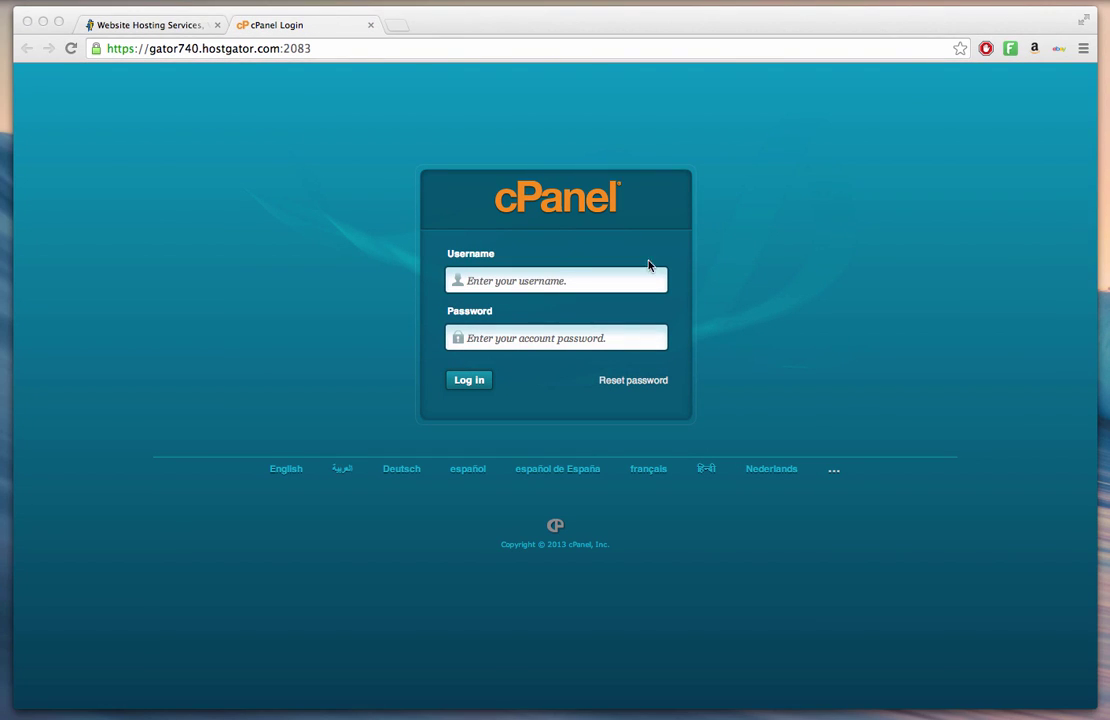
left_click(555, 281)
type("samlevi")
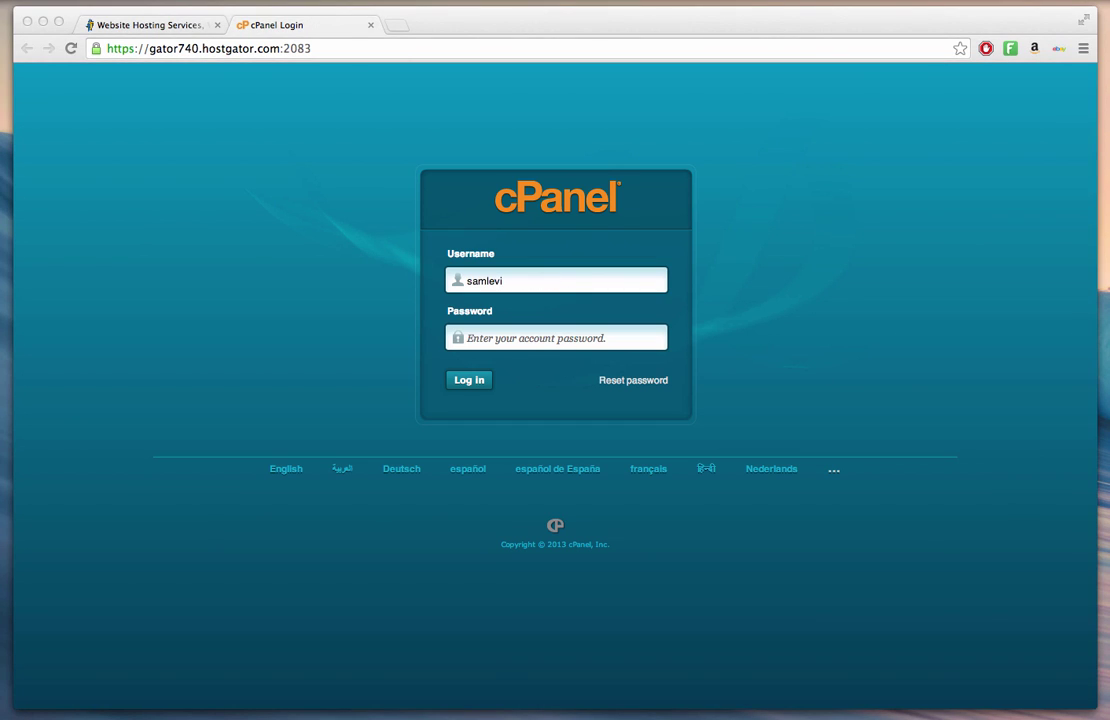
left_click(558, 342)
type("•••••••••••")
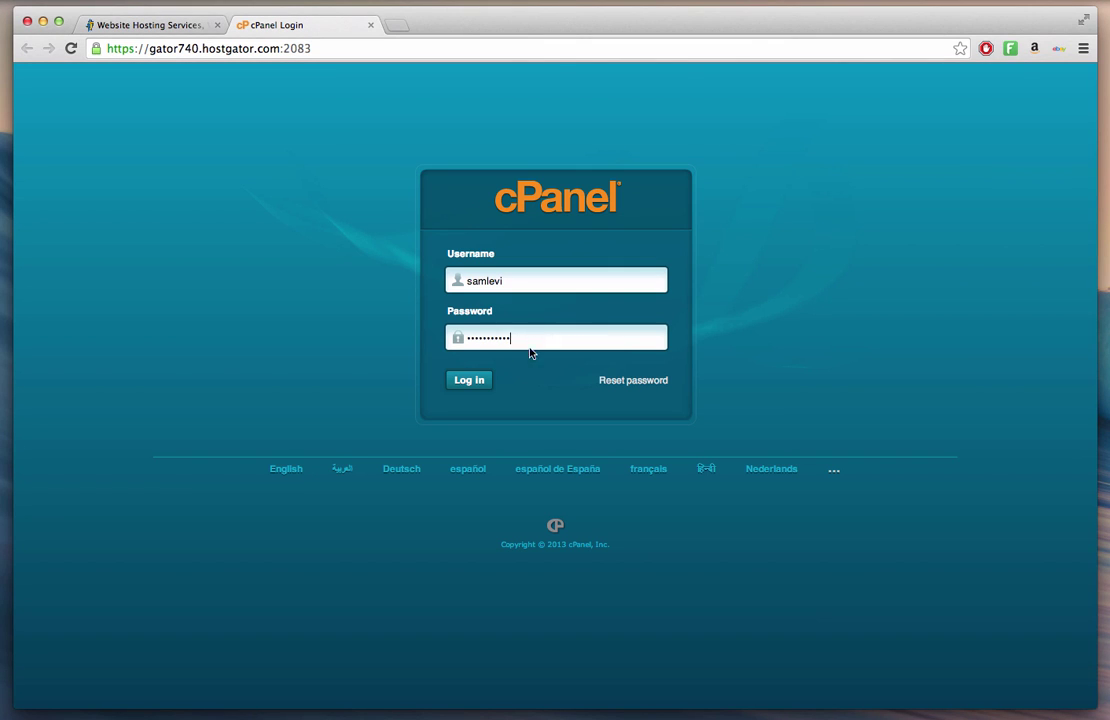
left_click(486, 383)
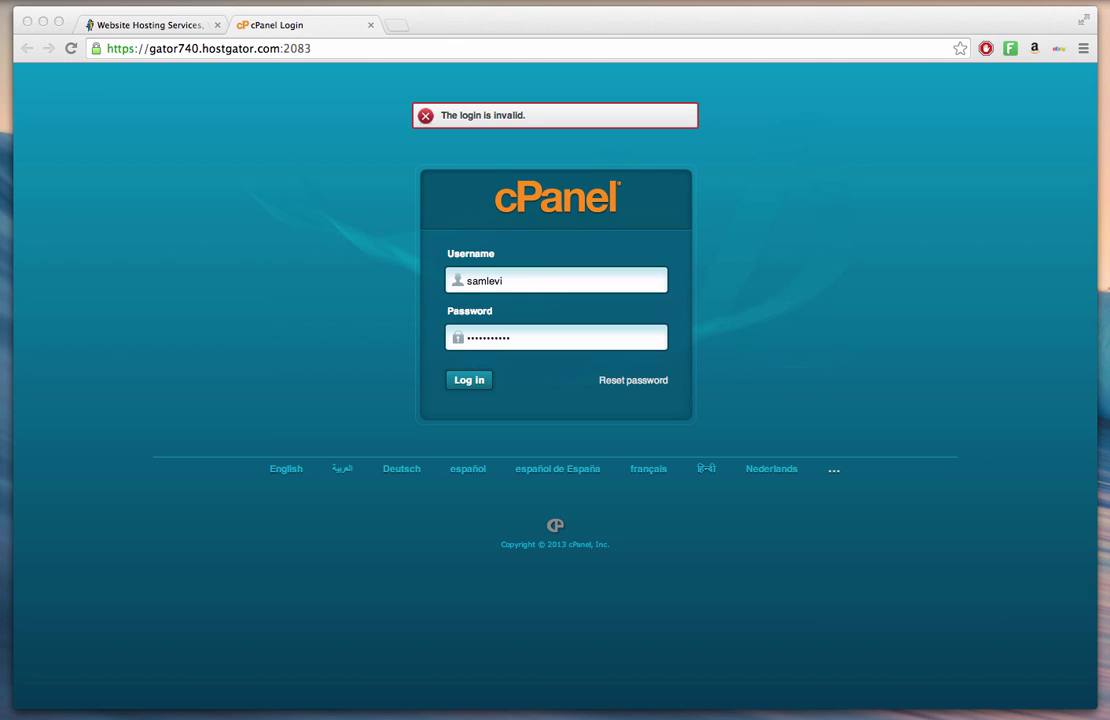
Step: Replace the rejected password with the correct one and log in to cPanel again
left_click(550, 343)
left_click(474, 339)
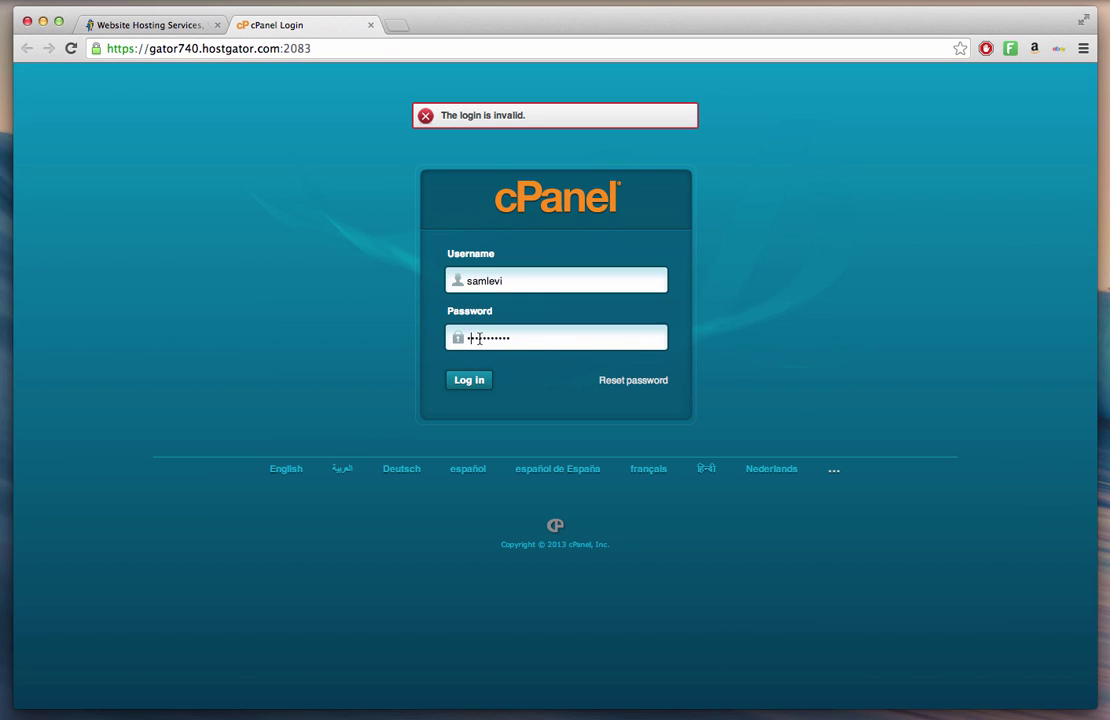
key("super+a")
key("BackSpace")
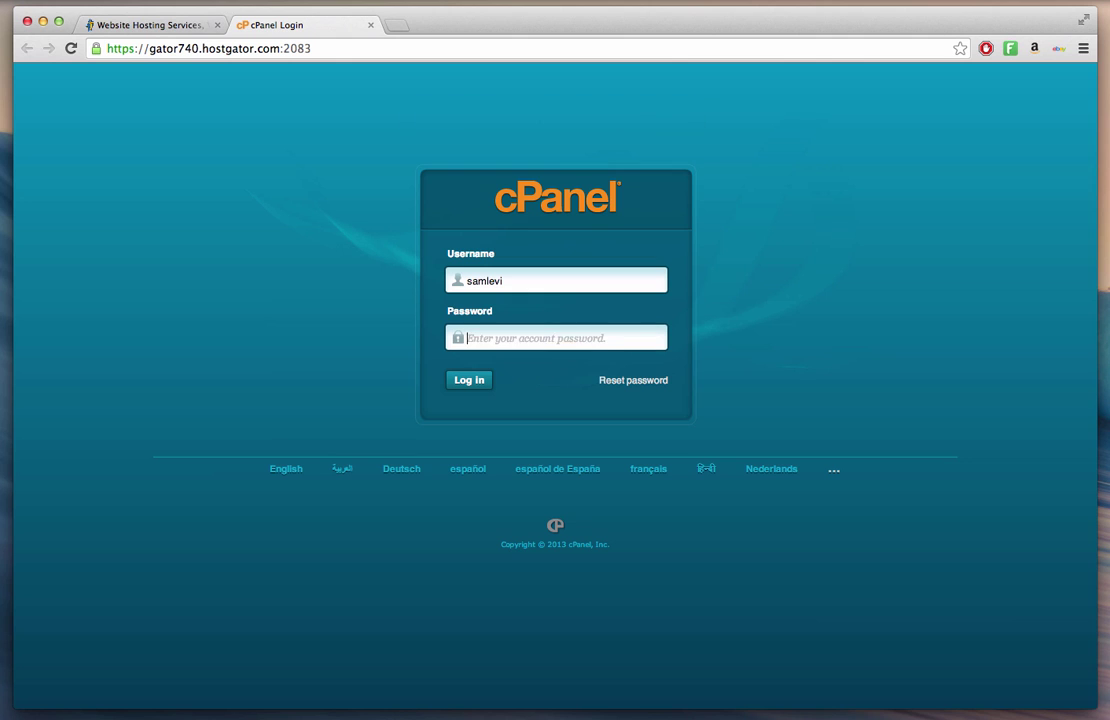
type("••••••••••••")
left_click(467, 387)
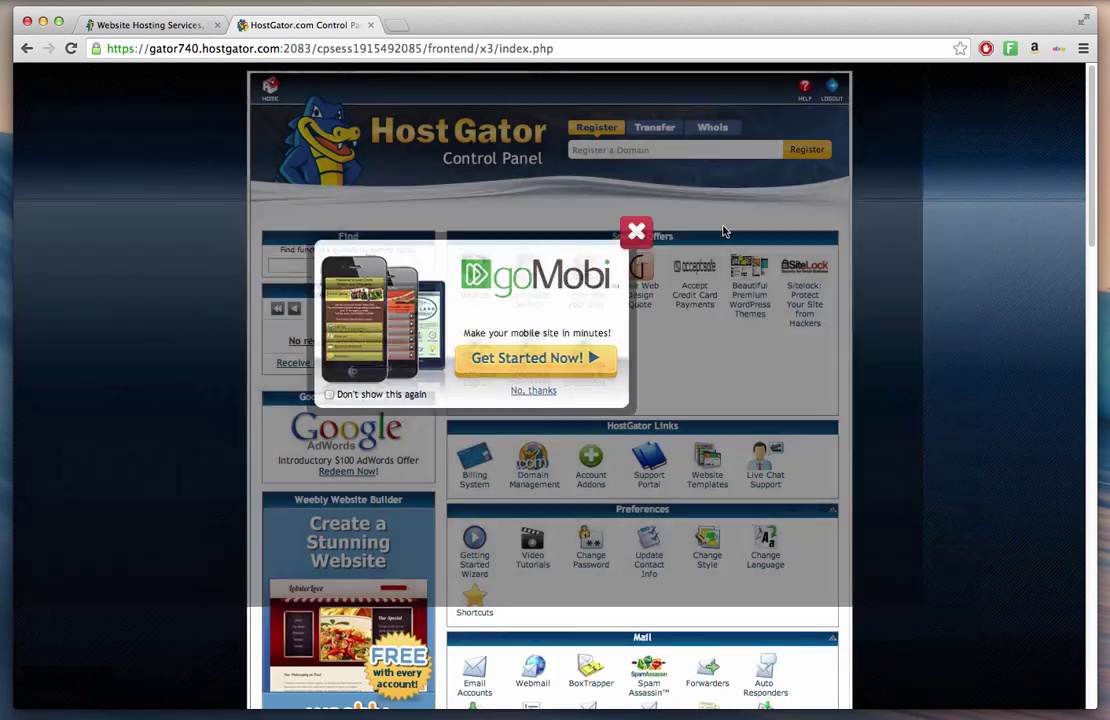
Step: Dismiss the goMobi pop-up and browse down the cPanel home page
left_click(636, 231)
scroll(168, 440, "down", 10)
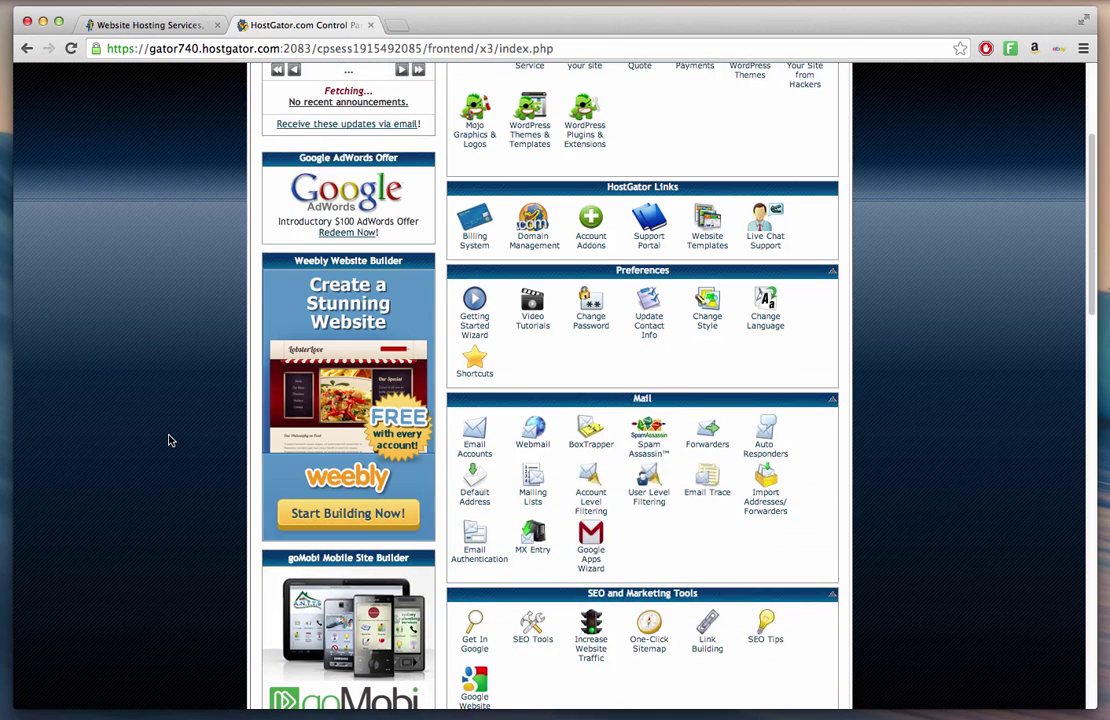
scroll(538, 533, "up", 8)
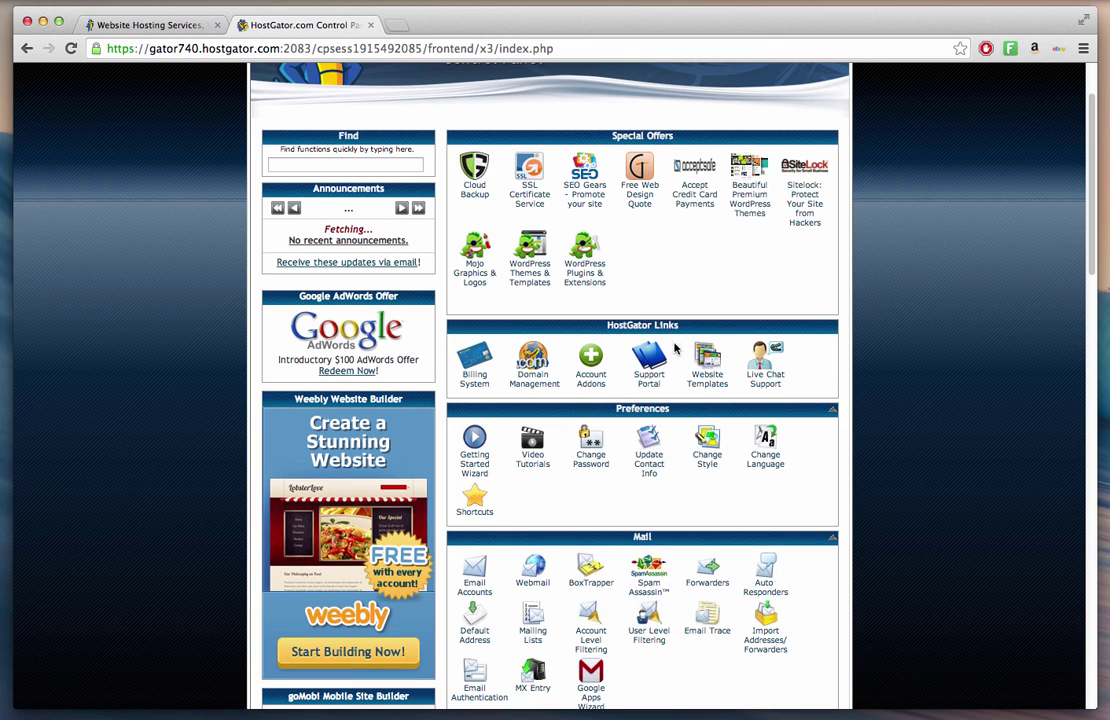
scroll(860, 492, "down", 2)
scroll(860, 492, "down", 4)
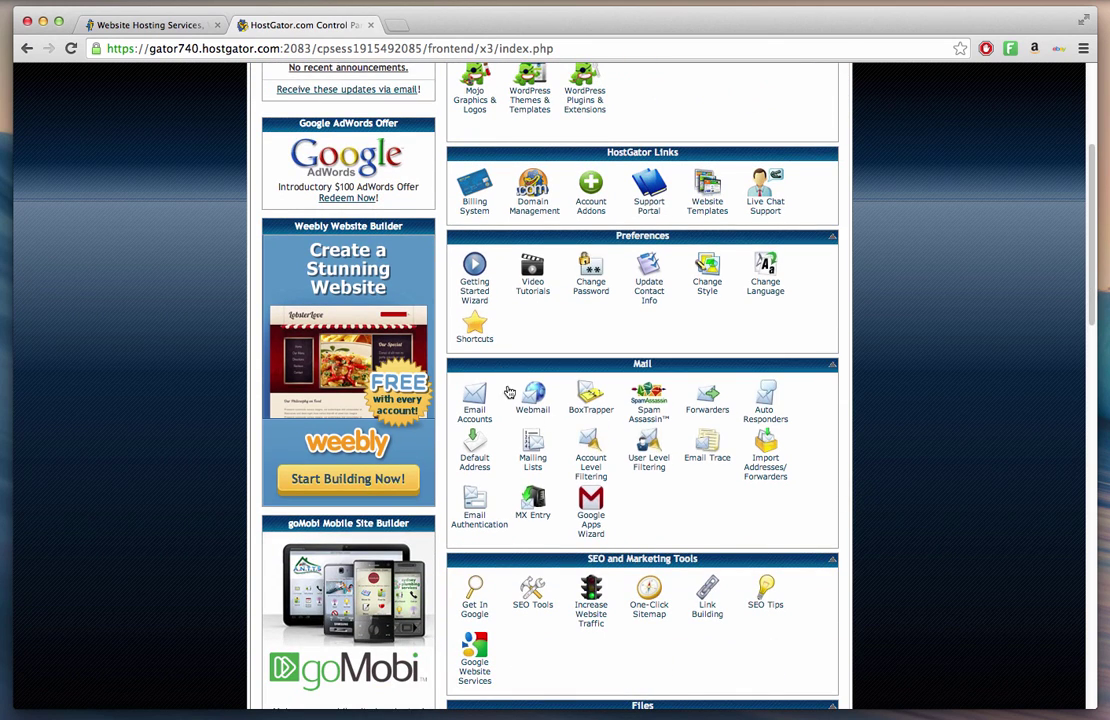
scroll(818, 542, "down", 8)
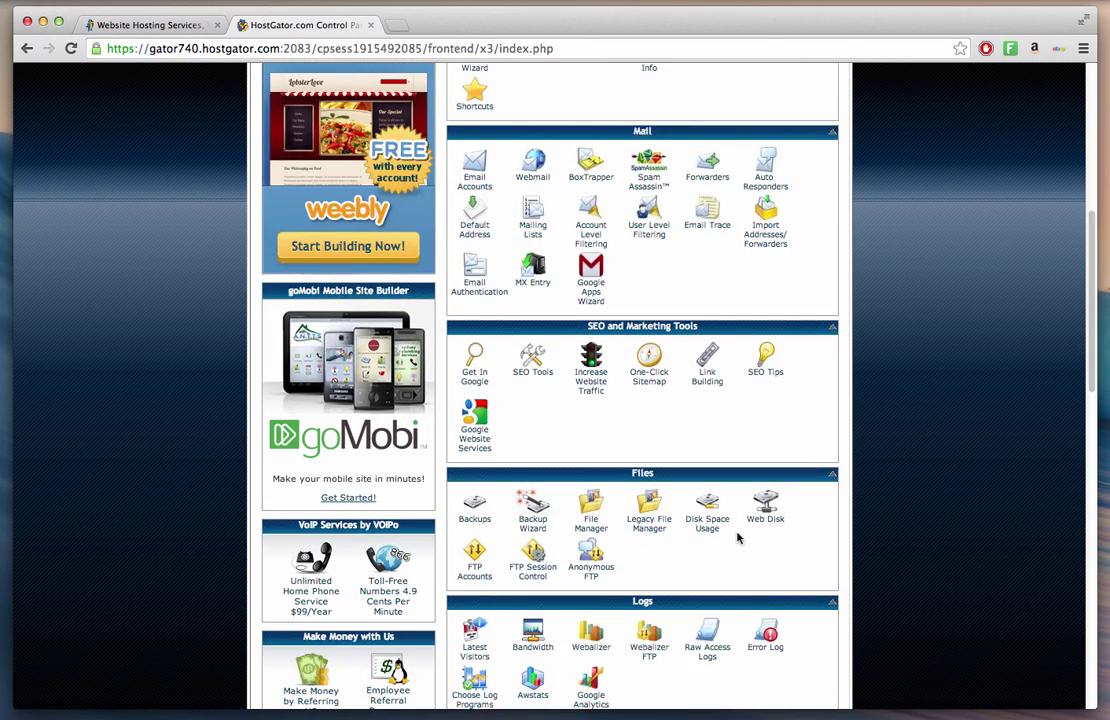
scroll(630, 440, "down", 4)
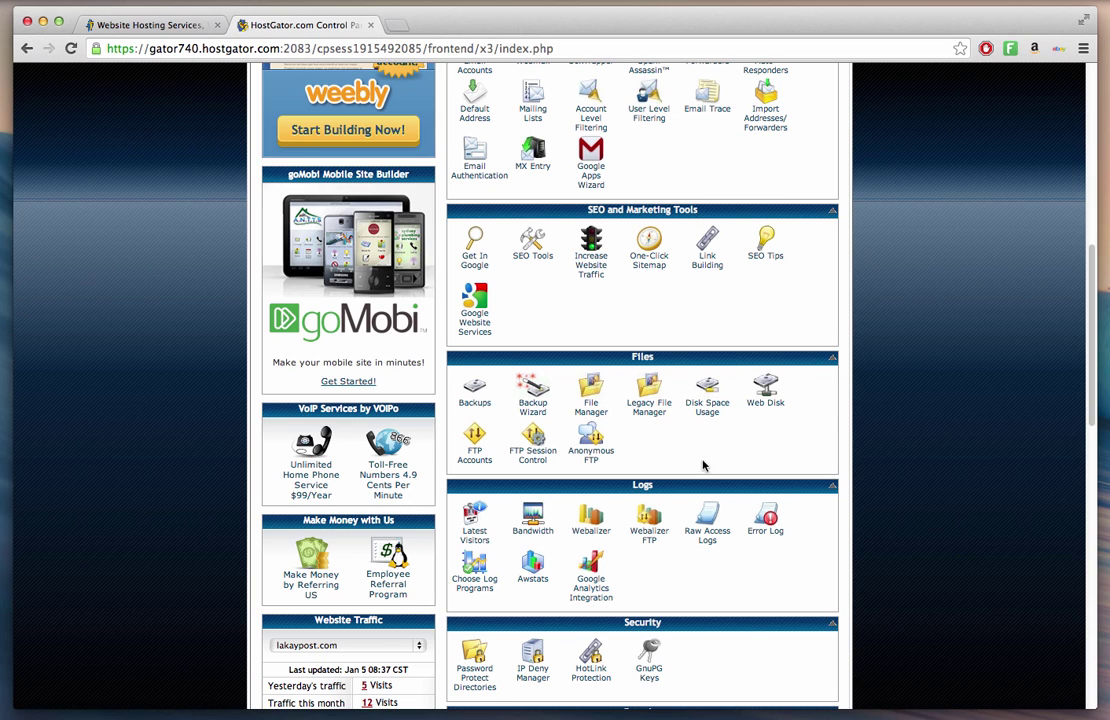
scroll(510, 380, "down", 3)
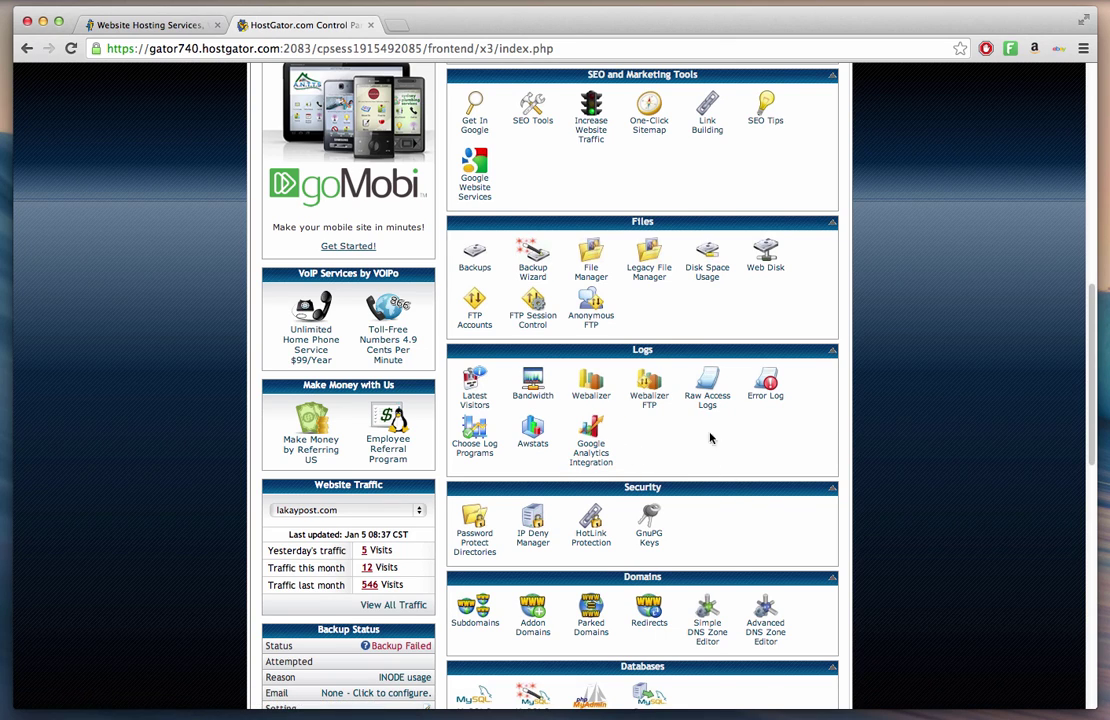
scroll(688, 464, "down", 1)
scroll(688, 464, "down", 4)
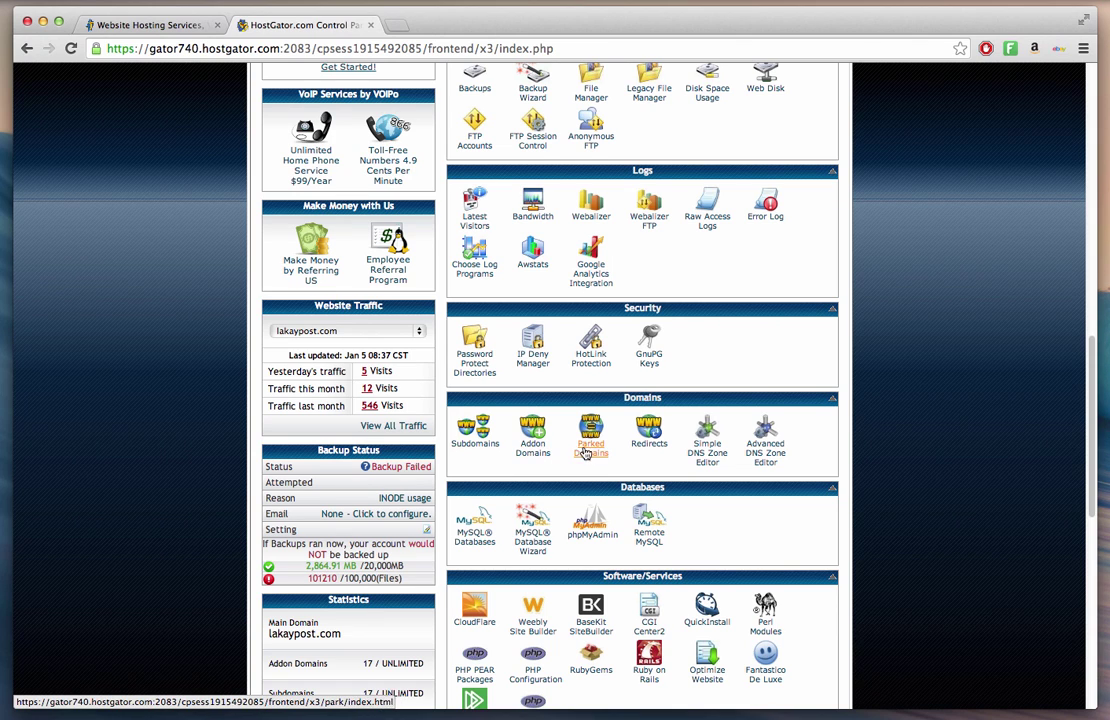
scroll(562, 470, "down", 4)
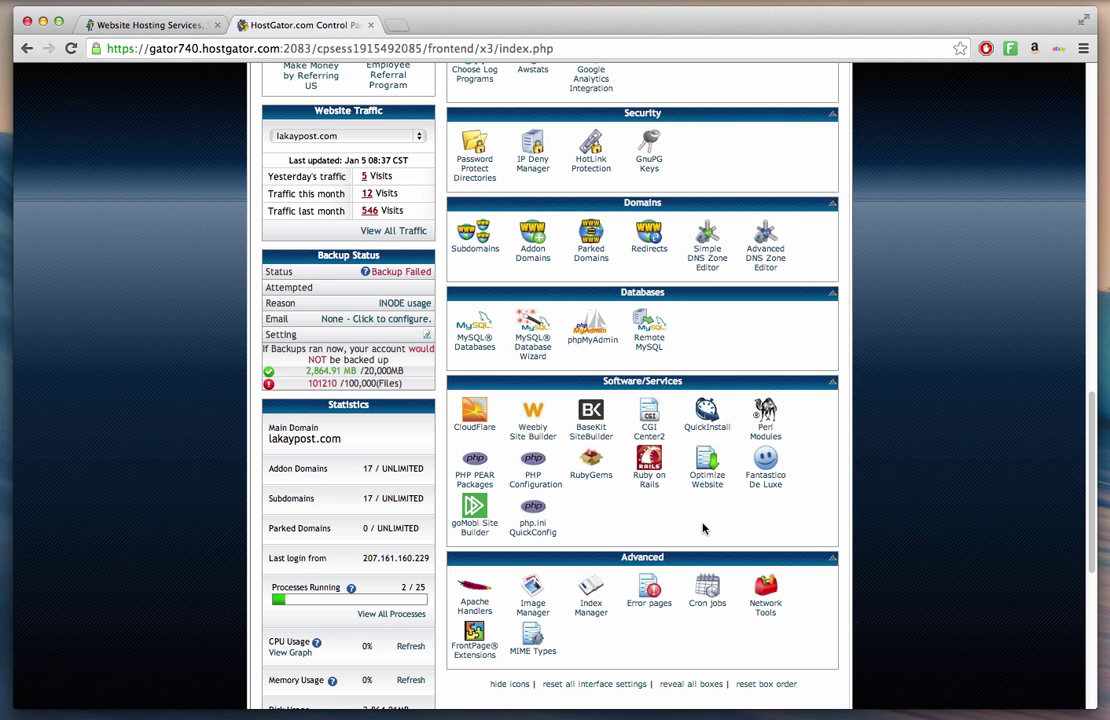
Step: Close the Website Hosting Services tab, leaving only cPanel open
scroll(712, 420, "down", 1)
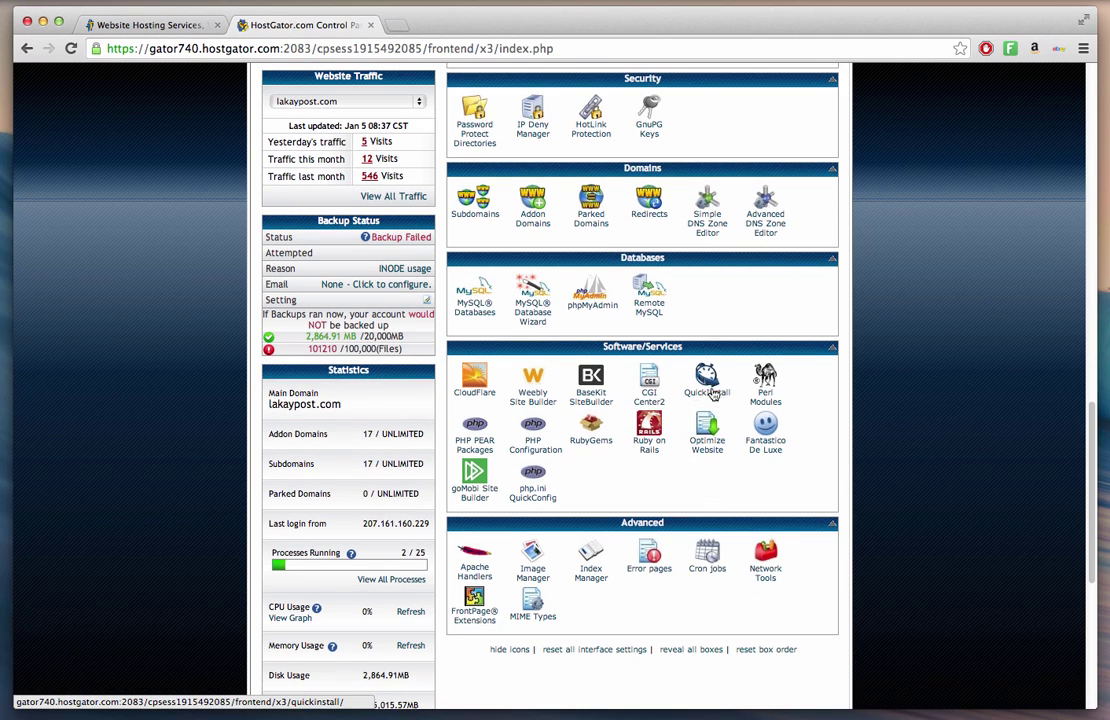
scroll(856, 583, "up", 1)
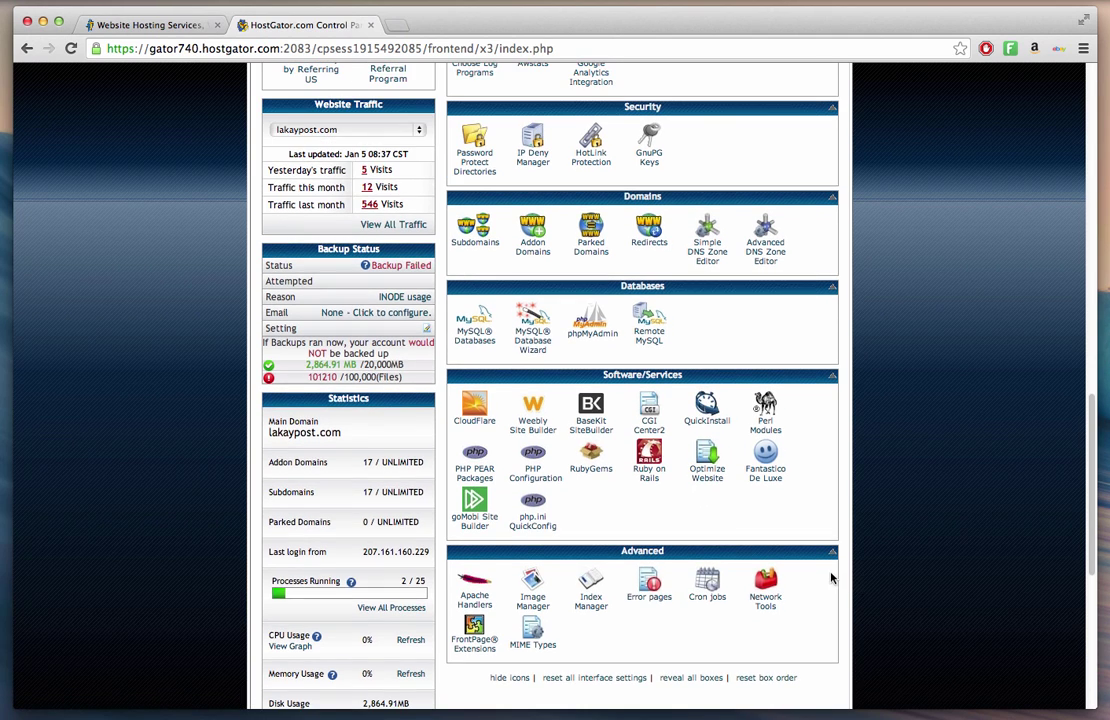
scroll(725, 500, "up", 1)
left_click(194, 25)
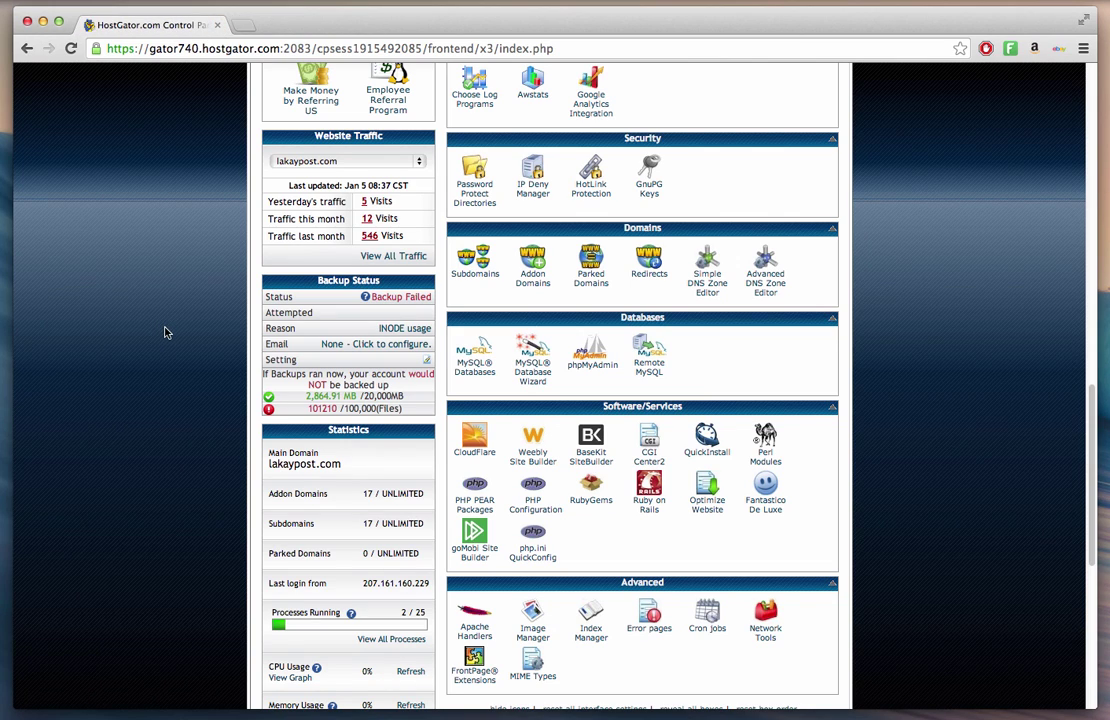
Step: Load namecheap.com in a new tab, check the HostGator tab, then return to Namecheap
left_click(245, 26)
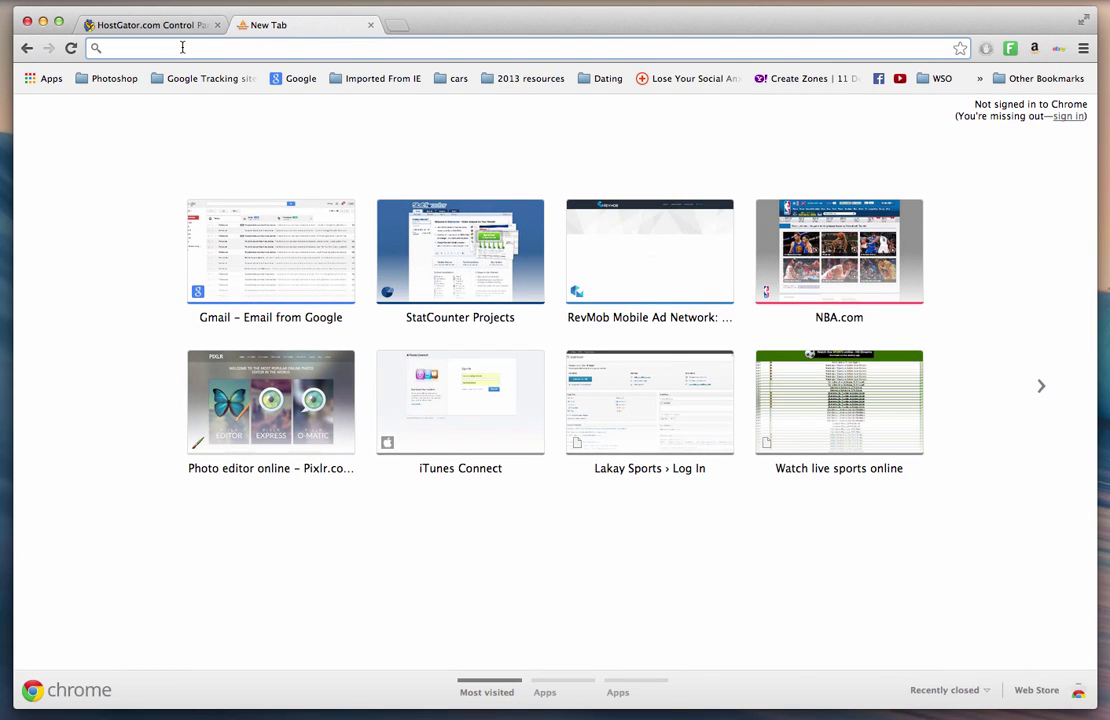
type("name")
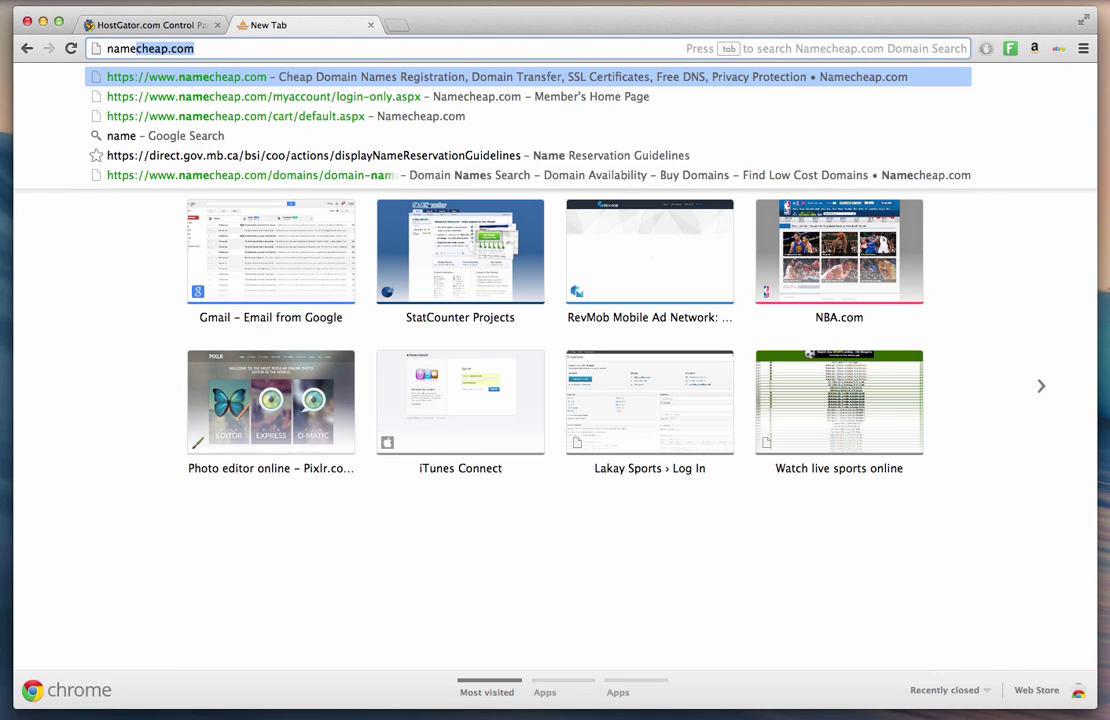
key("Return")
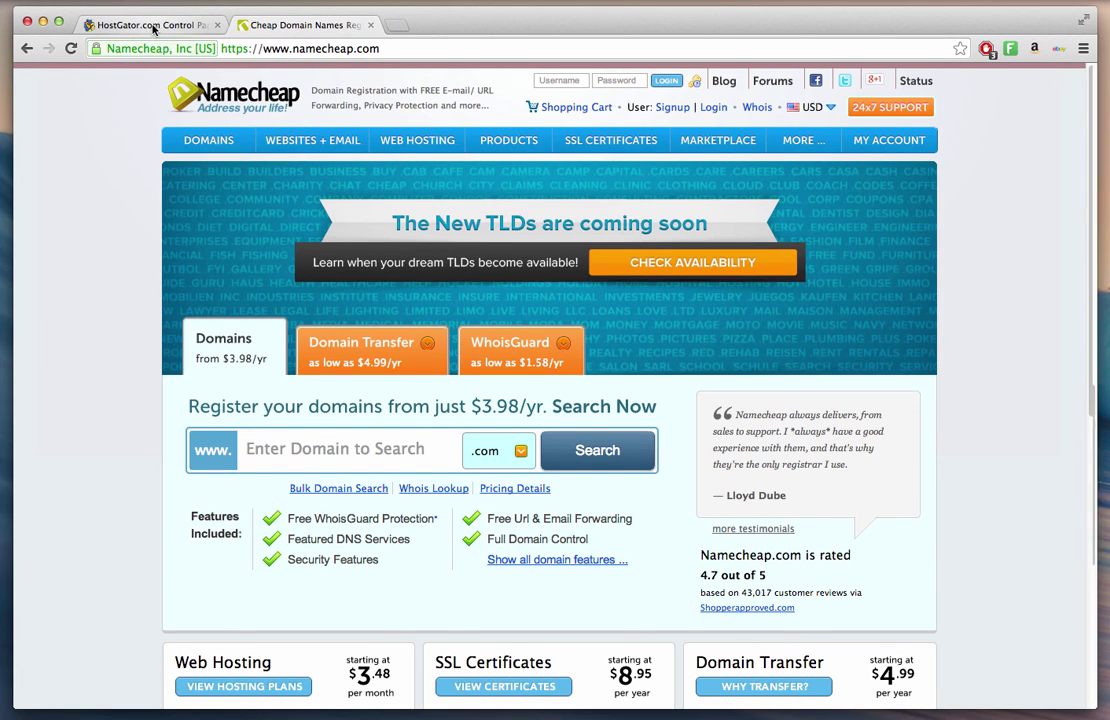
left_click(153, 26)
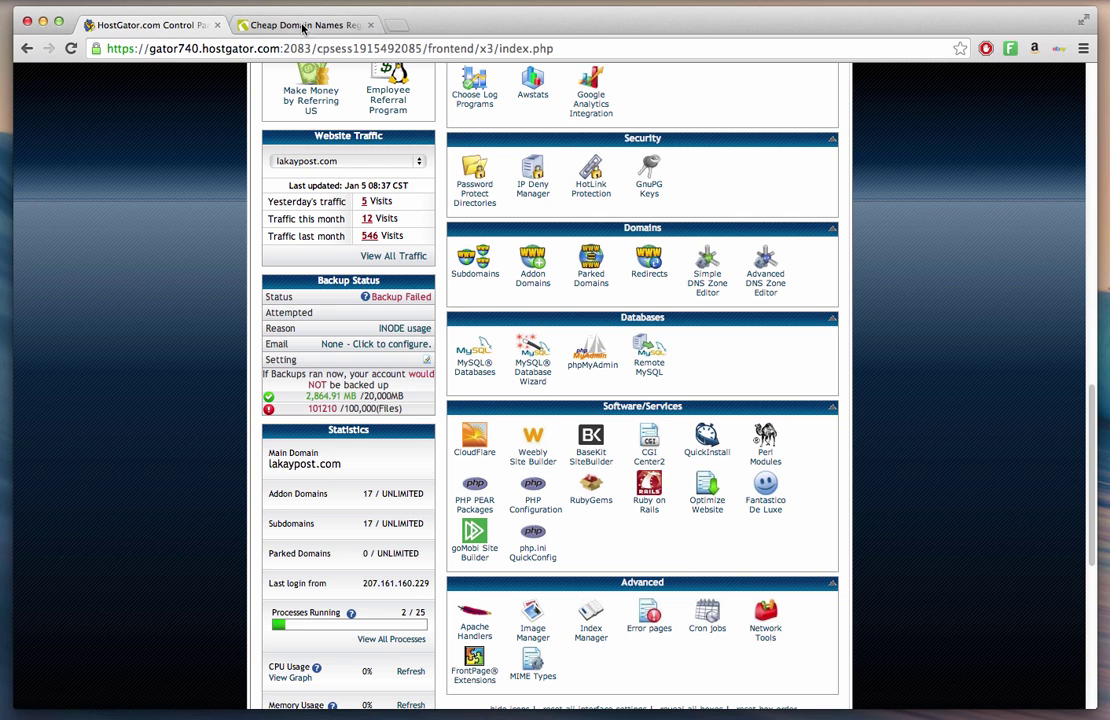
left_click(300, 25)
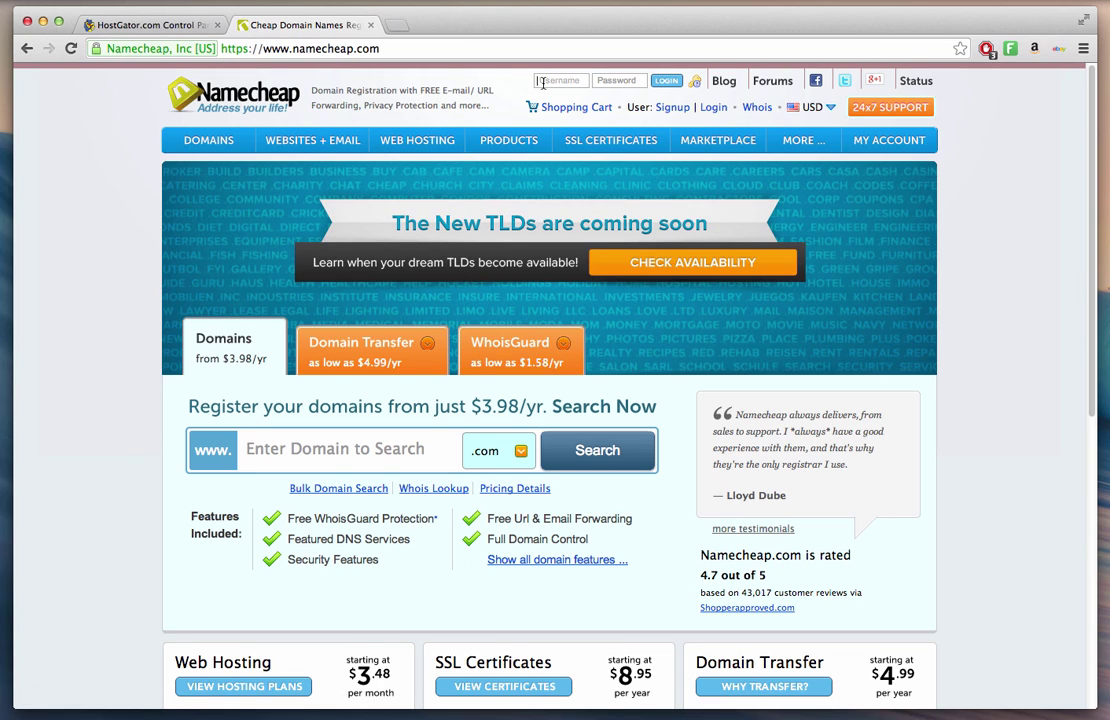
Step: Sign in to Namecheap using the saved account username and the password
left_click(542, 81)
type("ivel")
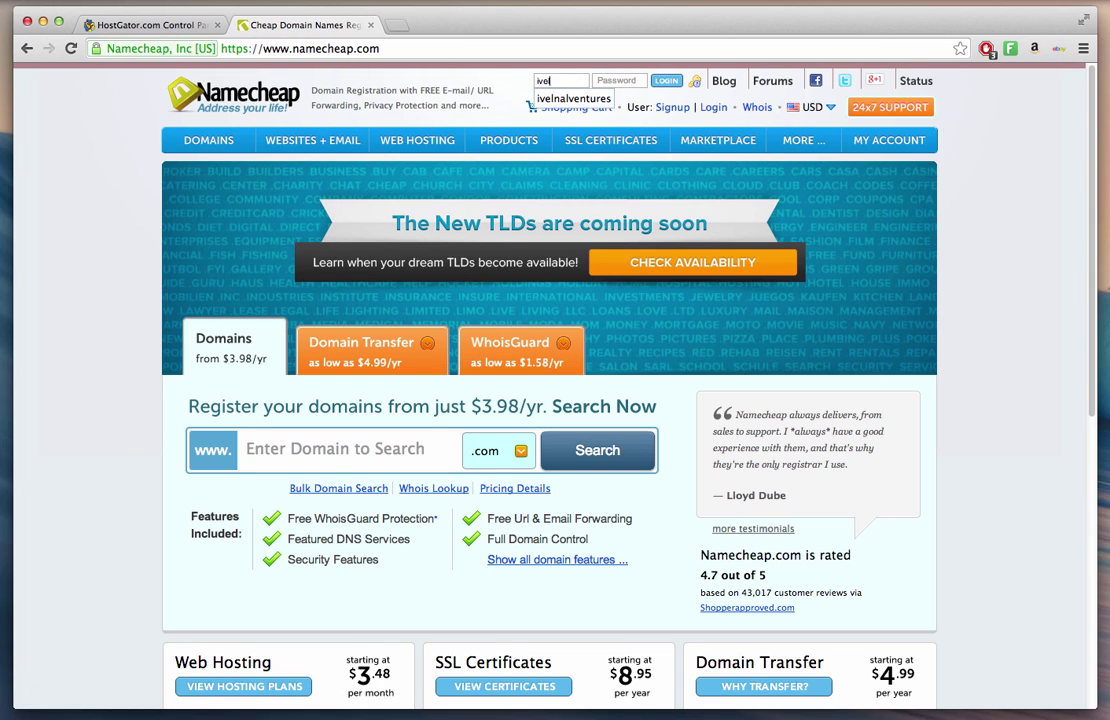
key("Down")
key("Return")
key("Tab")
type("•••••")
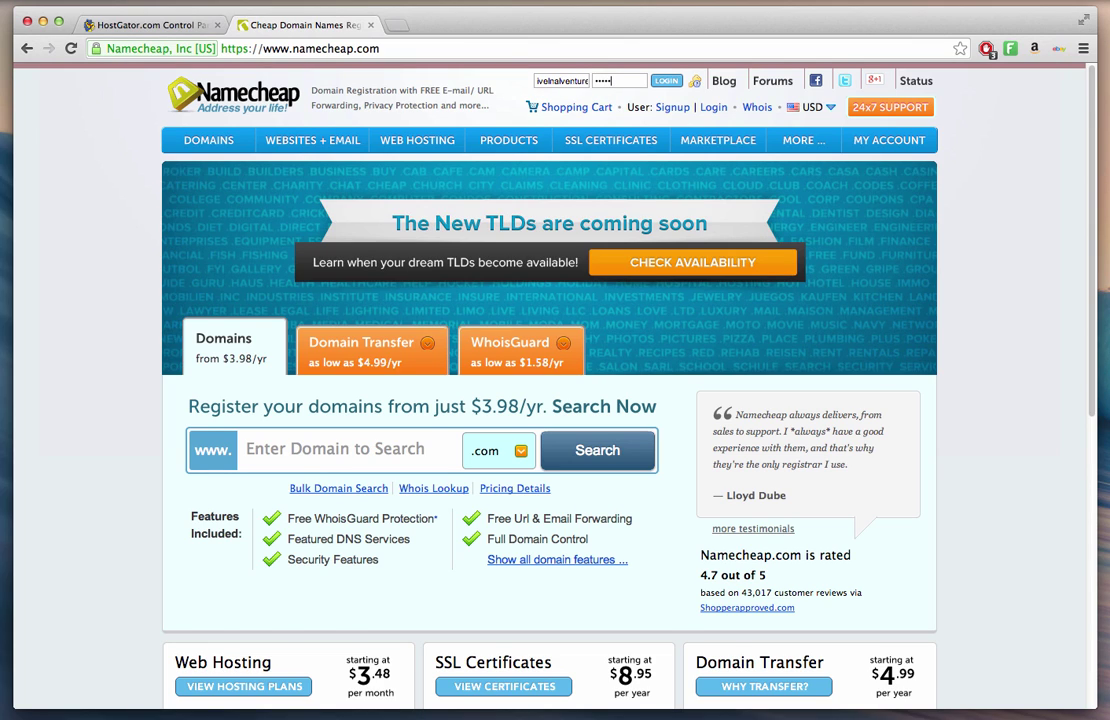
key("Return")
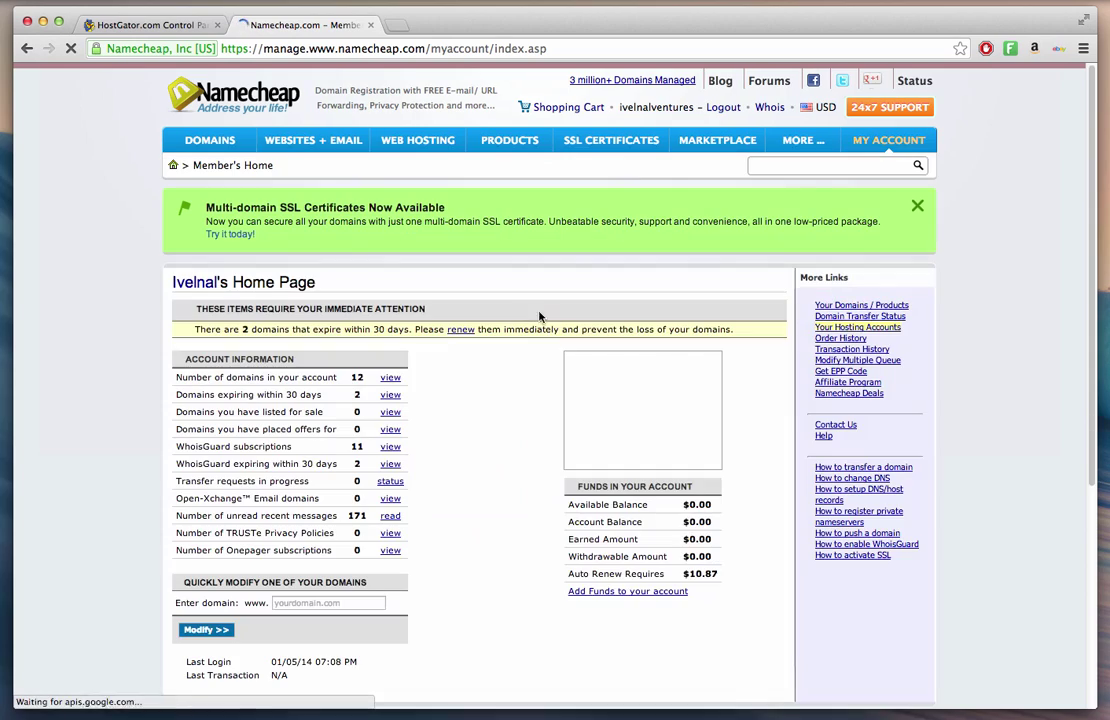
scroll(160, 396, "down", 5)
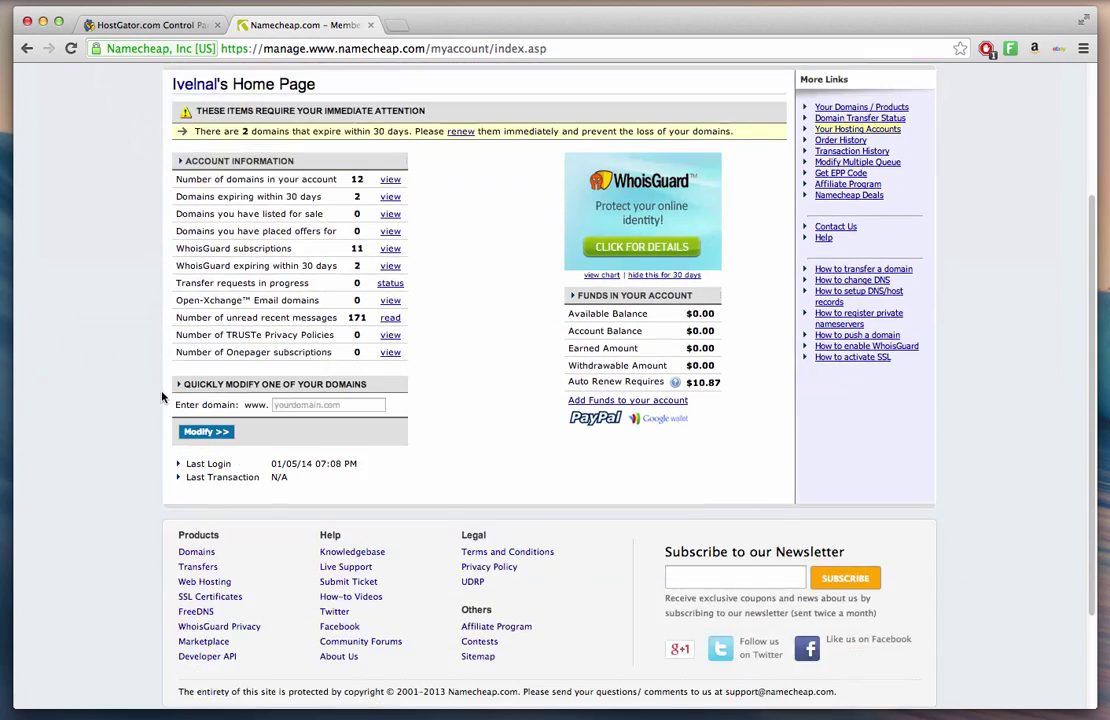
scroll(163, 391, "up", 5)
Step: Search for kettlebellexercisesvideos and add the available .com domain to the cart
left_click(216, 150)
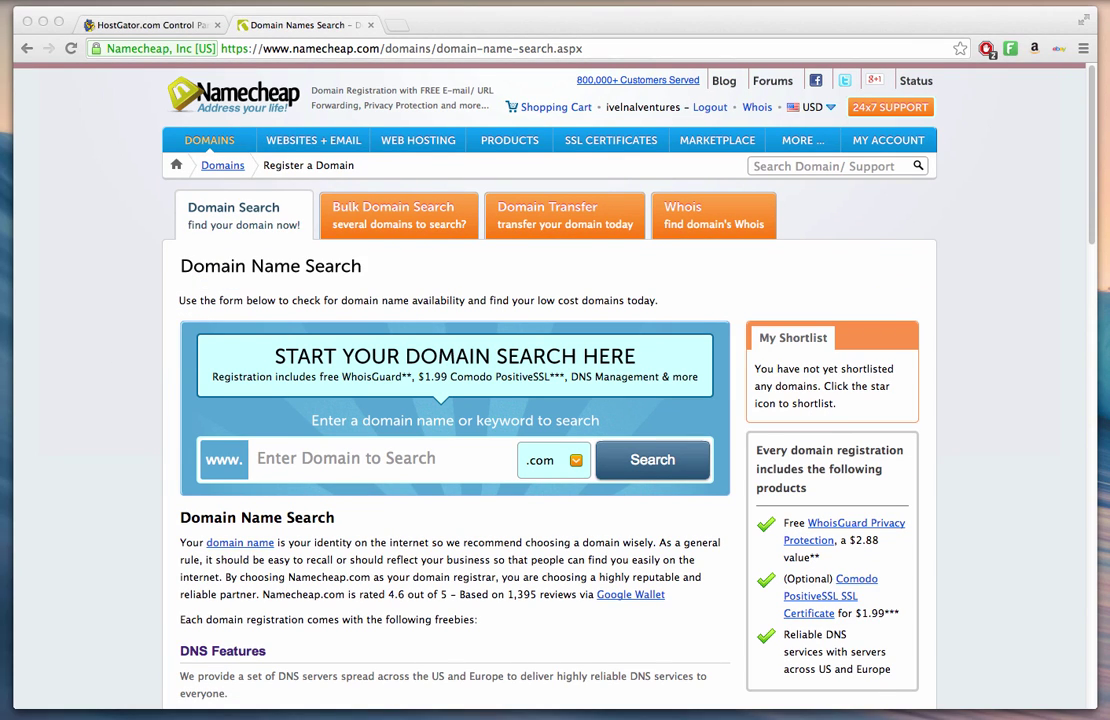
left_click(300, 458)
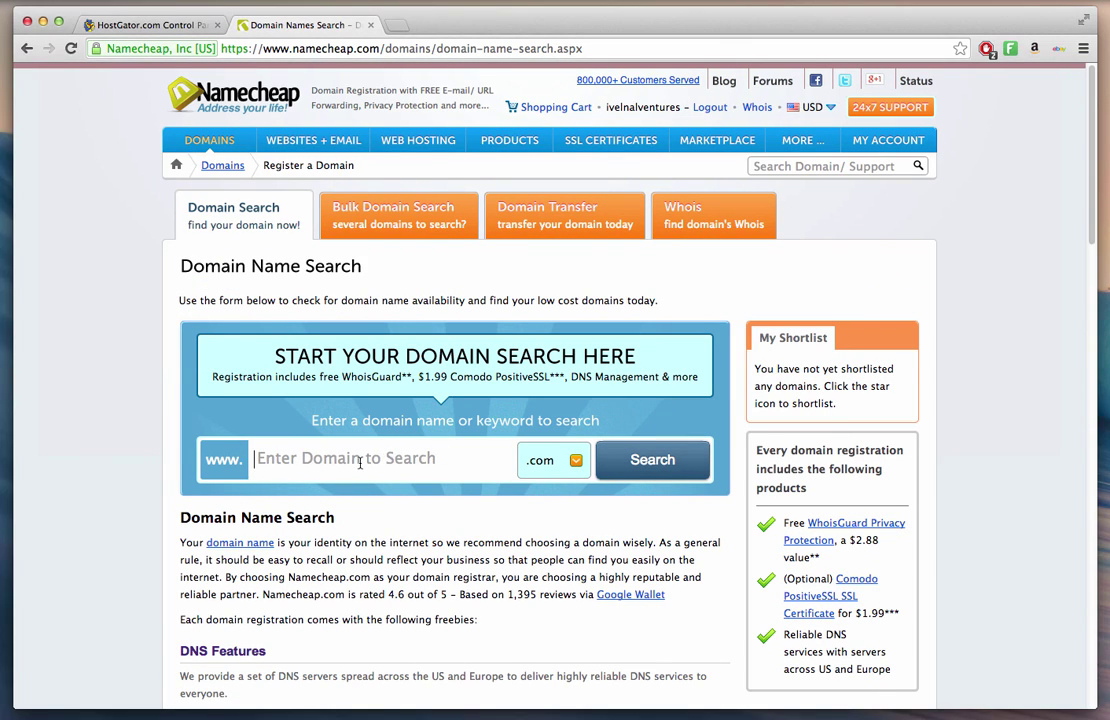
type("kettlebellexercisesvideos")
left_click(636, 468)
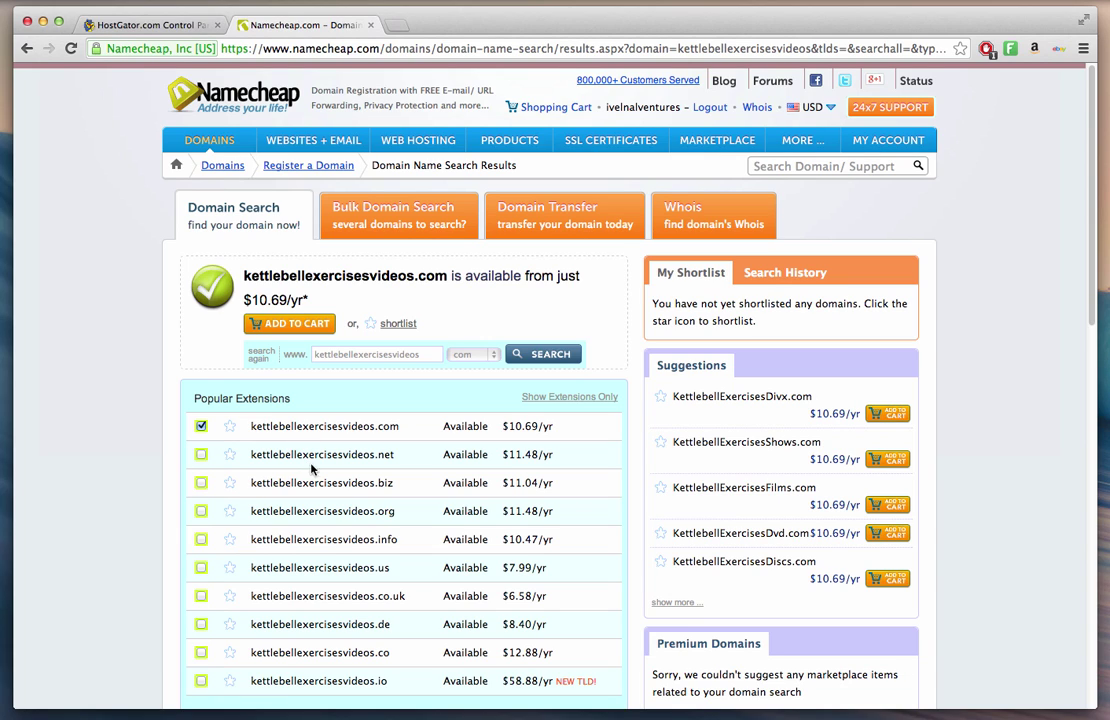
scroll(420, 532, "down", 3)
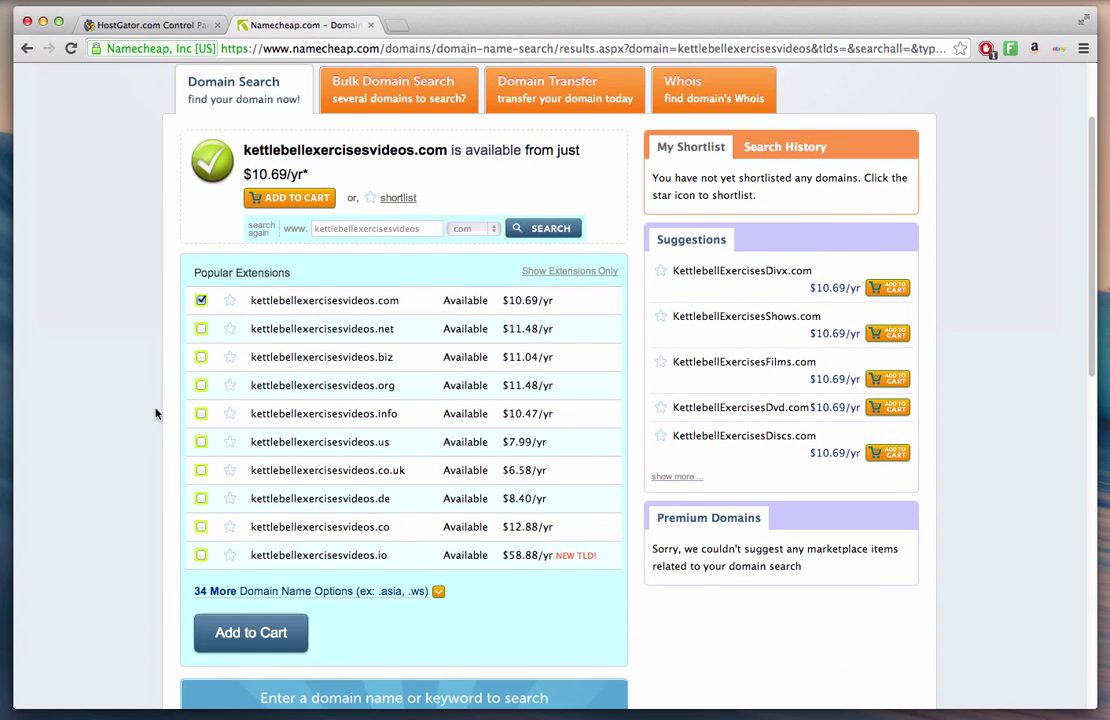
left_click(283, 638)
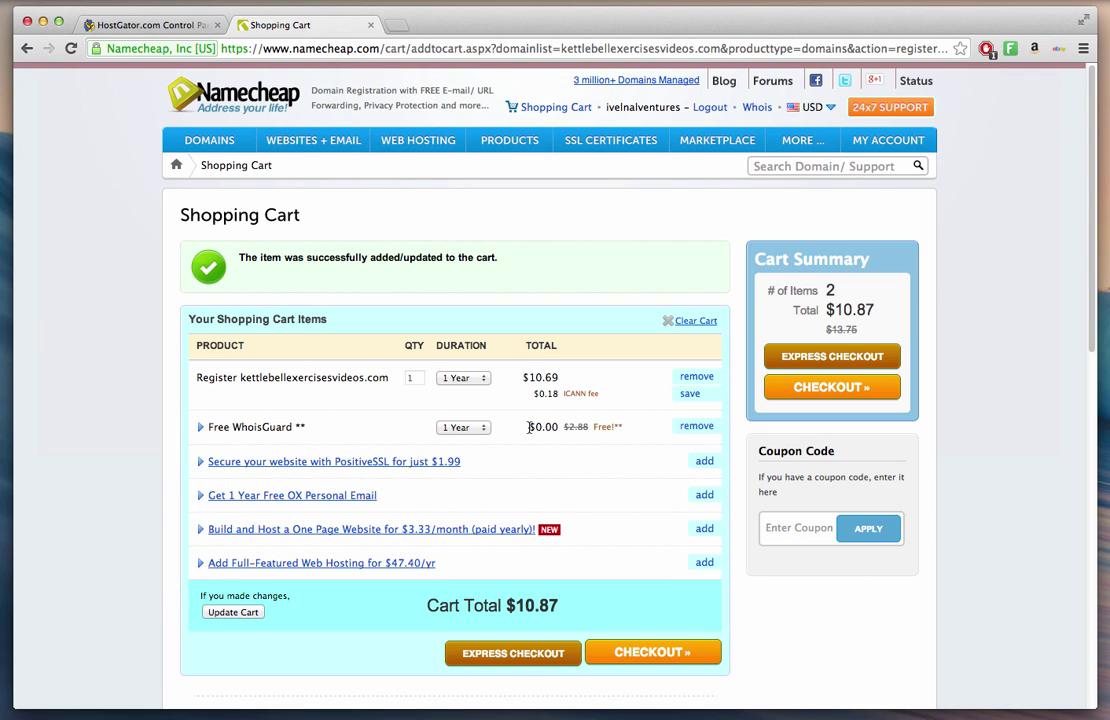
Step: Highlight the $0.00 WhoisGuard price and the $10.87 cart total, then open a new tab
left_click_drag(529, 428, 607, 428)
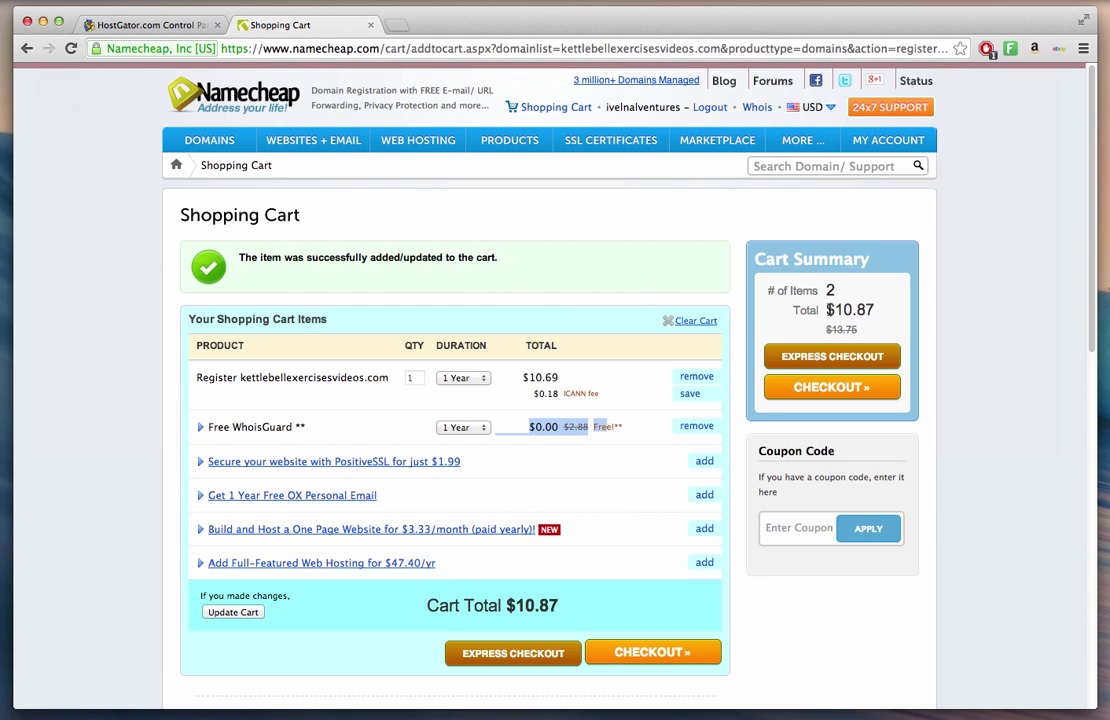
left_click_drag(829, 311, 860, 310)
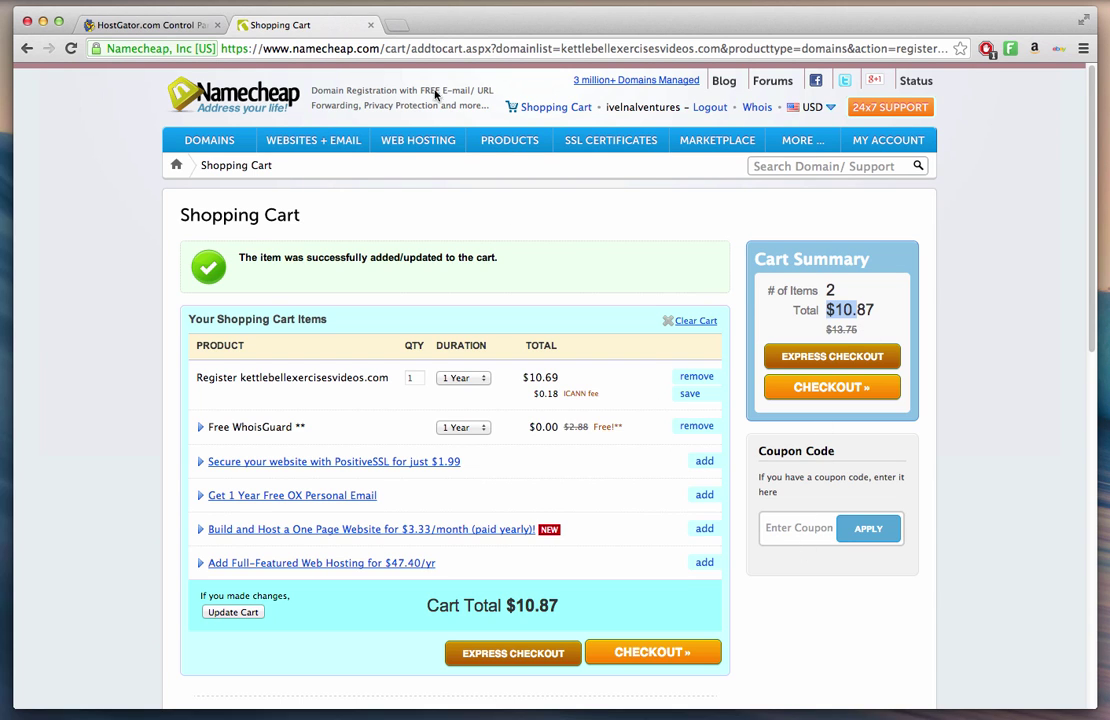
left_click(399, 28)
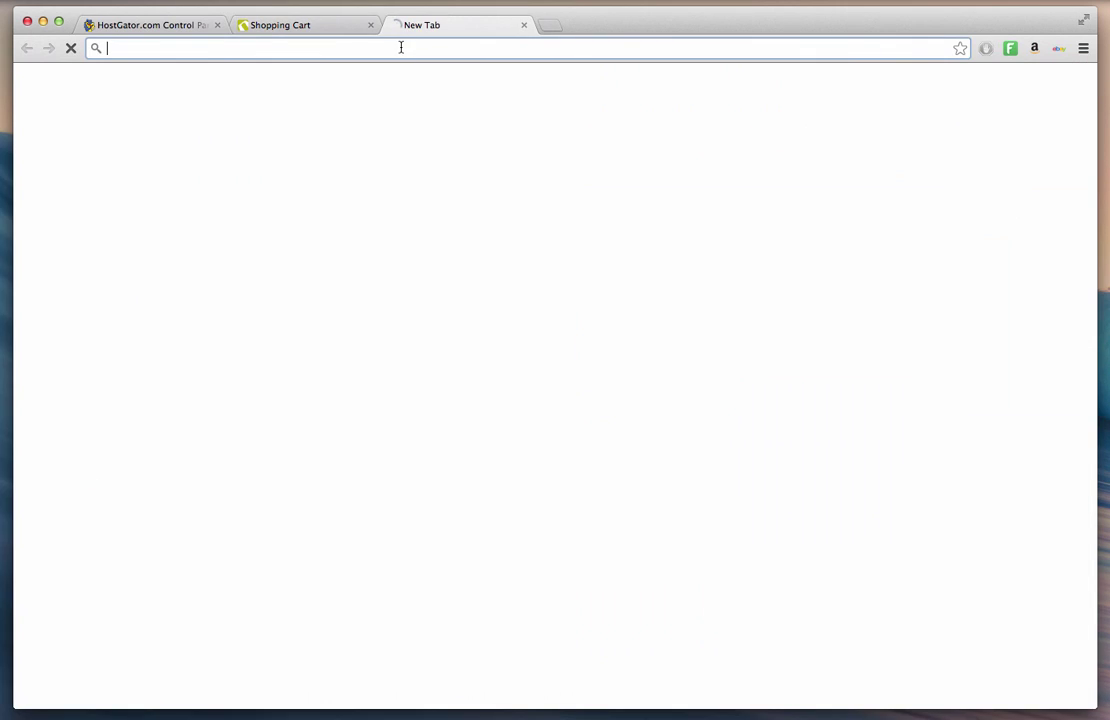
Step: Search Google for 'namecheap coupon' and open the Namecheap coupon site
type("namecheap cp")
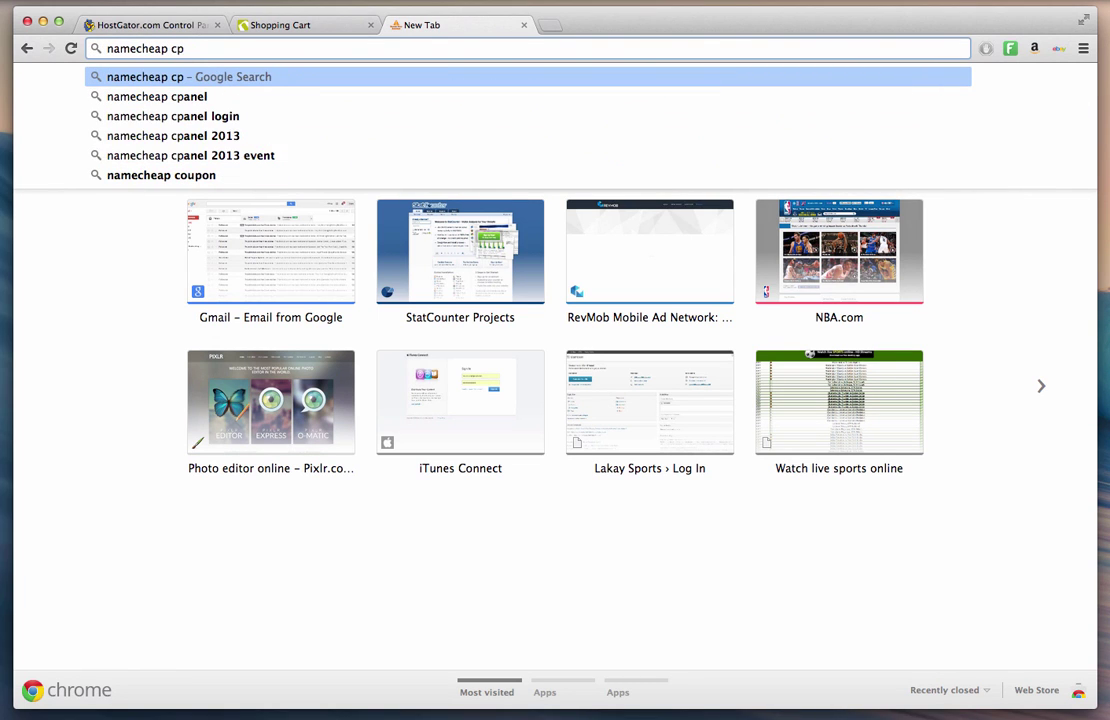
key("BackSpace")
type("oupon")
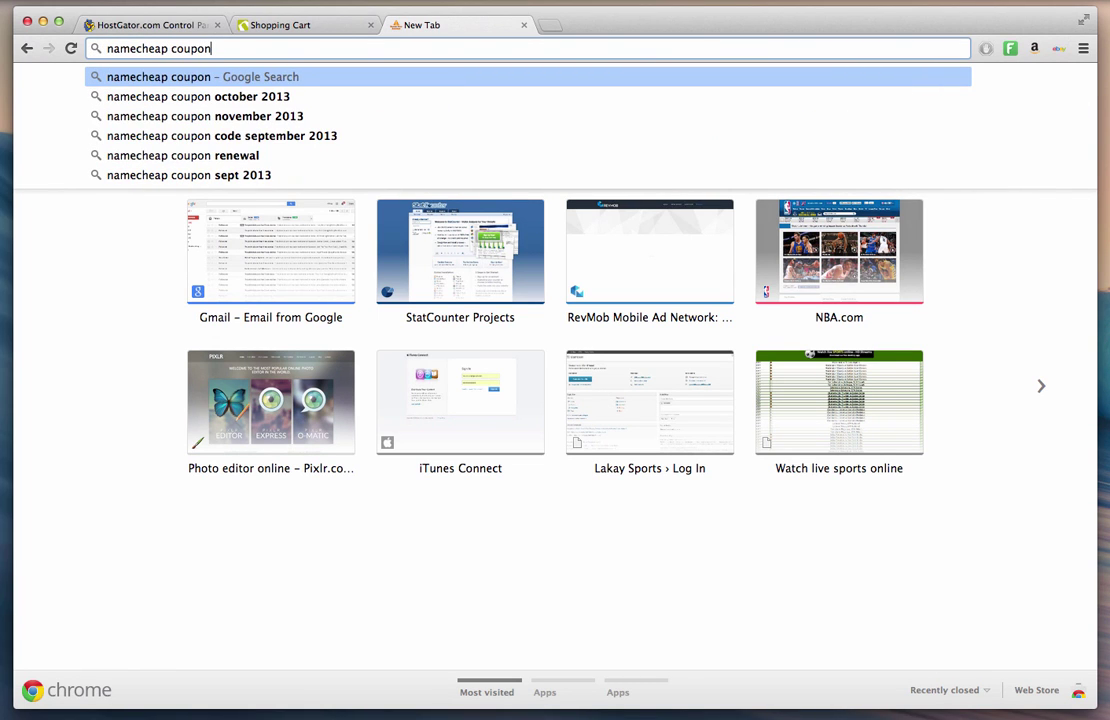
key("Return")
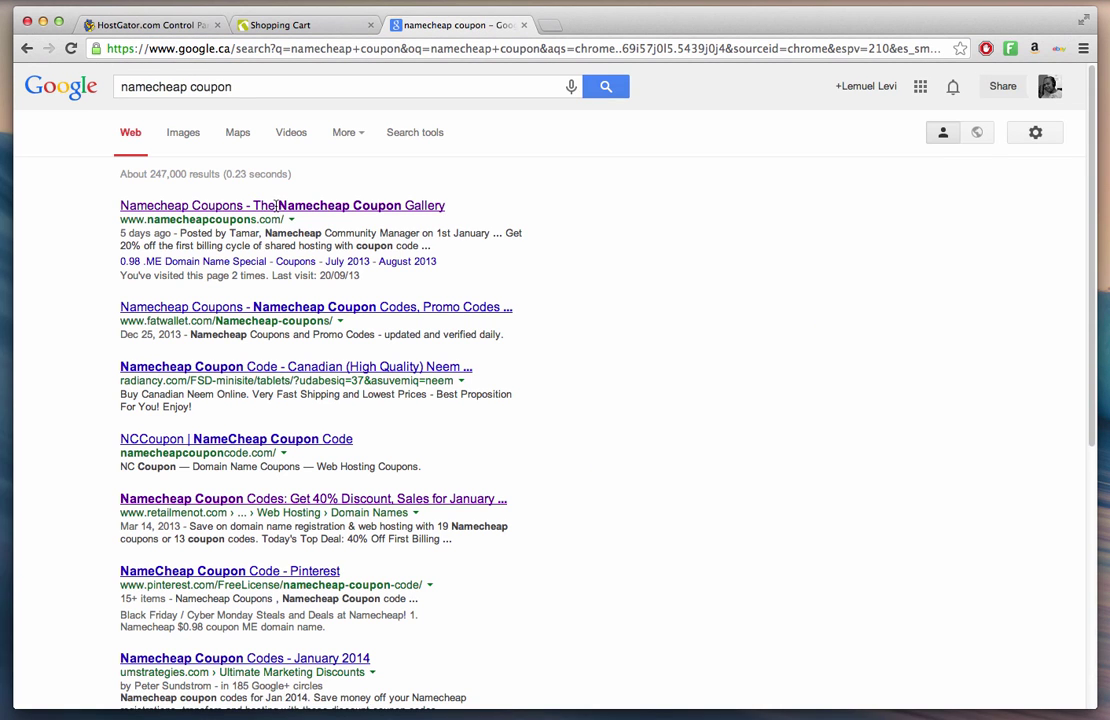
left_click(262, 208)
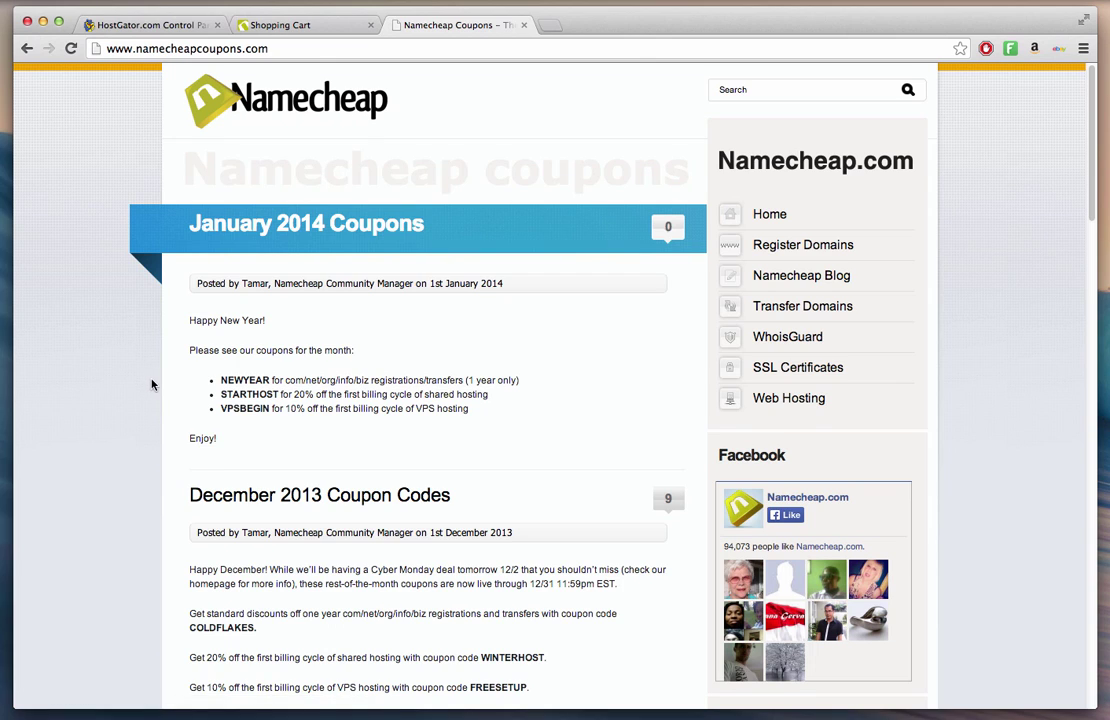
Step: Copy the NEWYEAR code and paste it into the cart's Coupon Code field
scroll(155, 385, "down", 1)
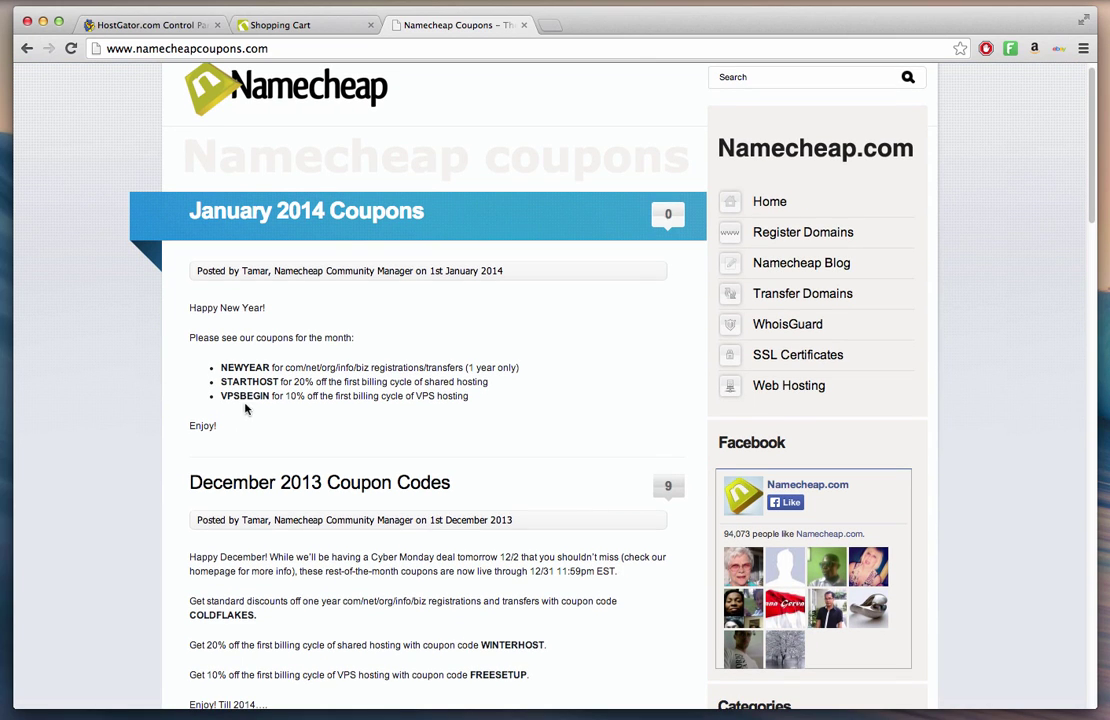
double_click(250, 368)
double_click(254, 382)
double_click(250, 396)
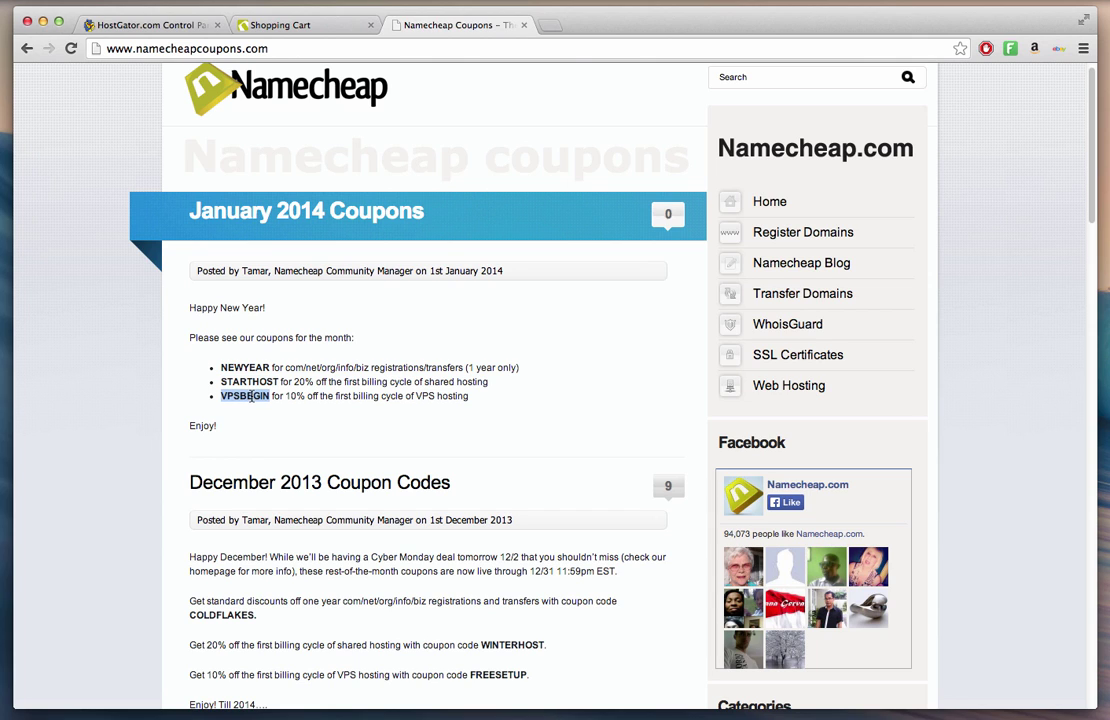
scroll(250, 396, "down", 3)
scroll(252, 401, "down", 1)
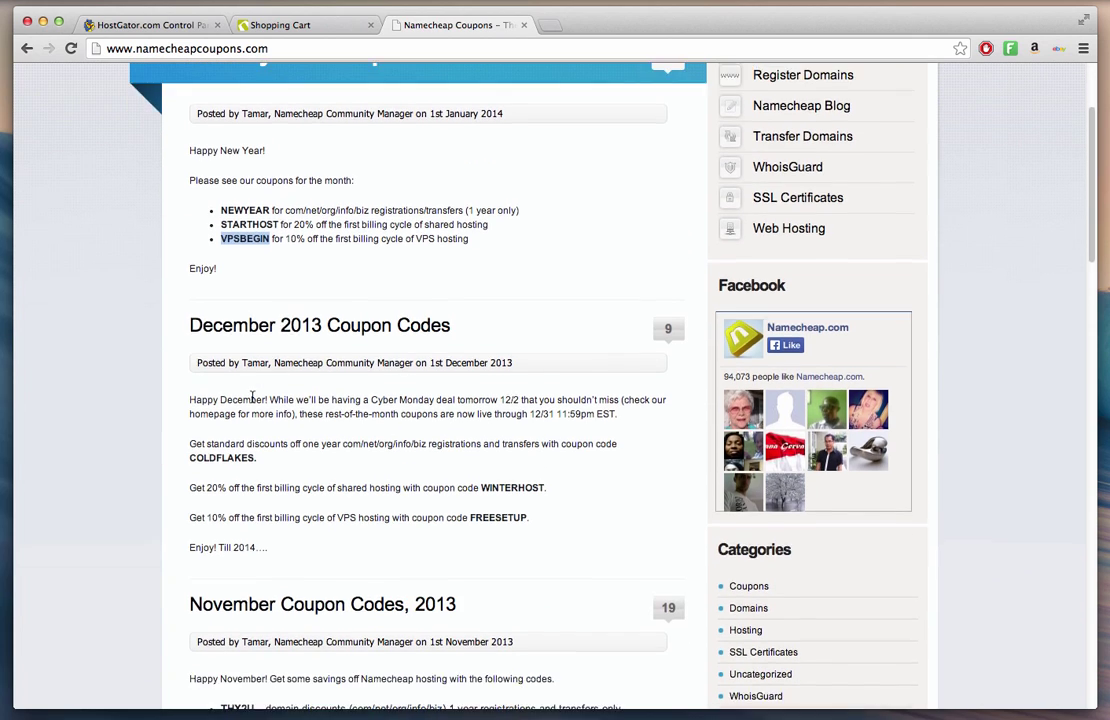
scroll(257, 403, "up", 1)
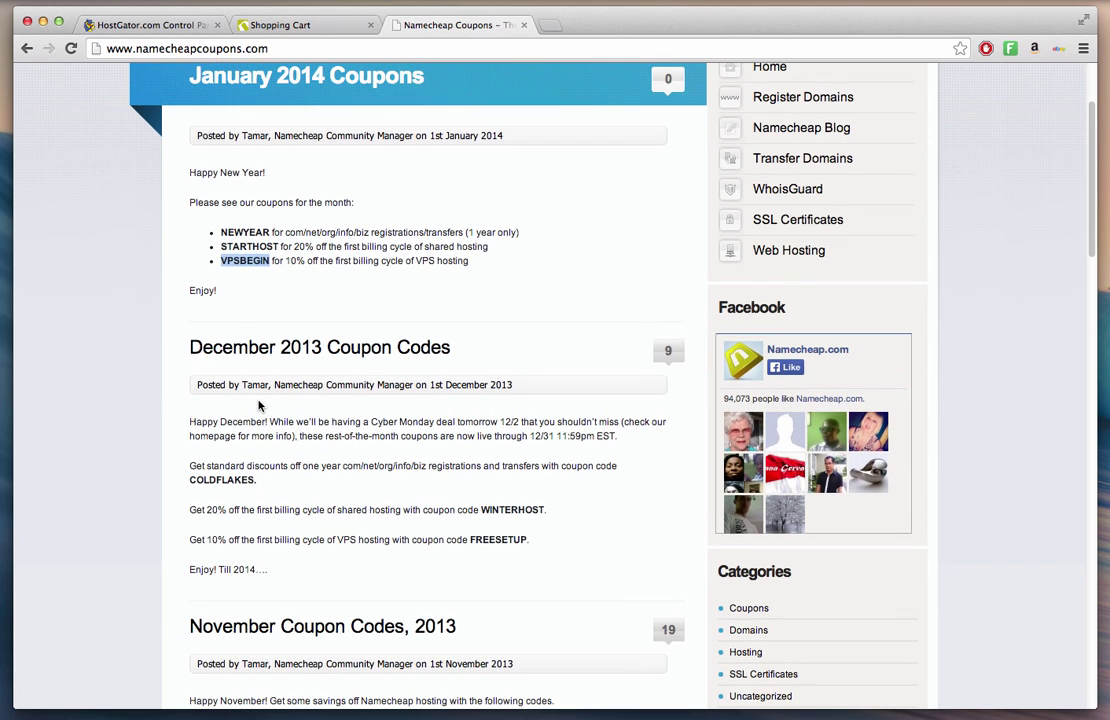
double_click(240, 232)
key("super+c")
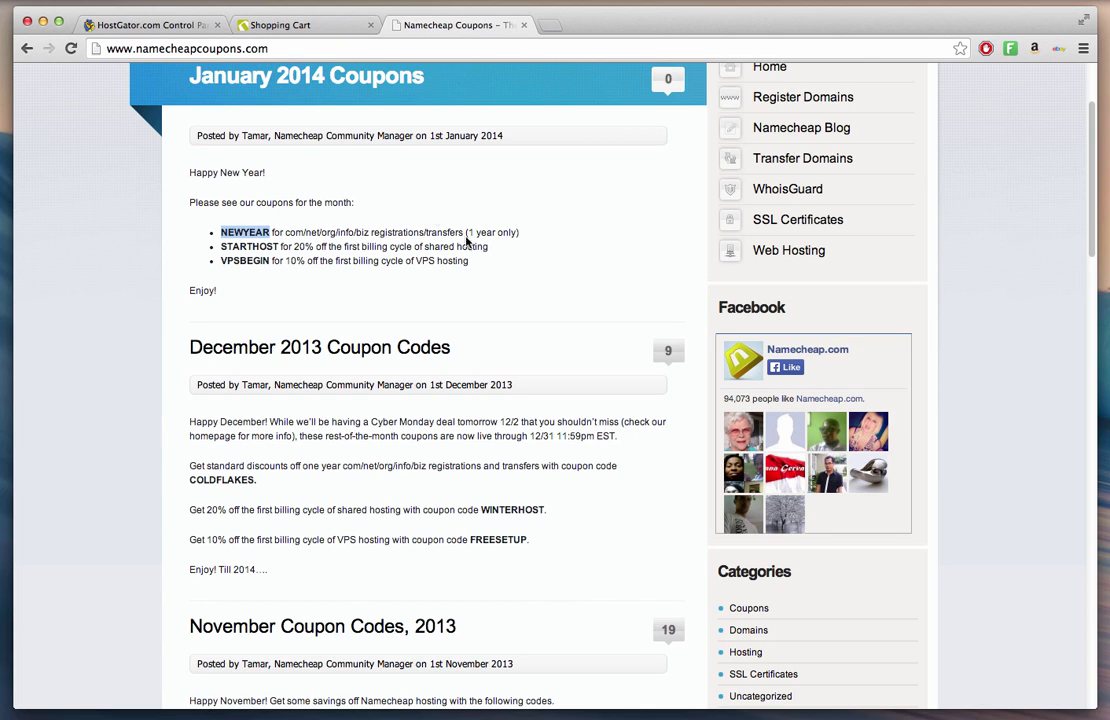
left_click(303, 26)
left_click(798, 525)
key("super+v")
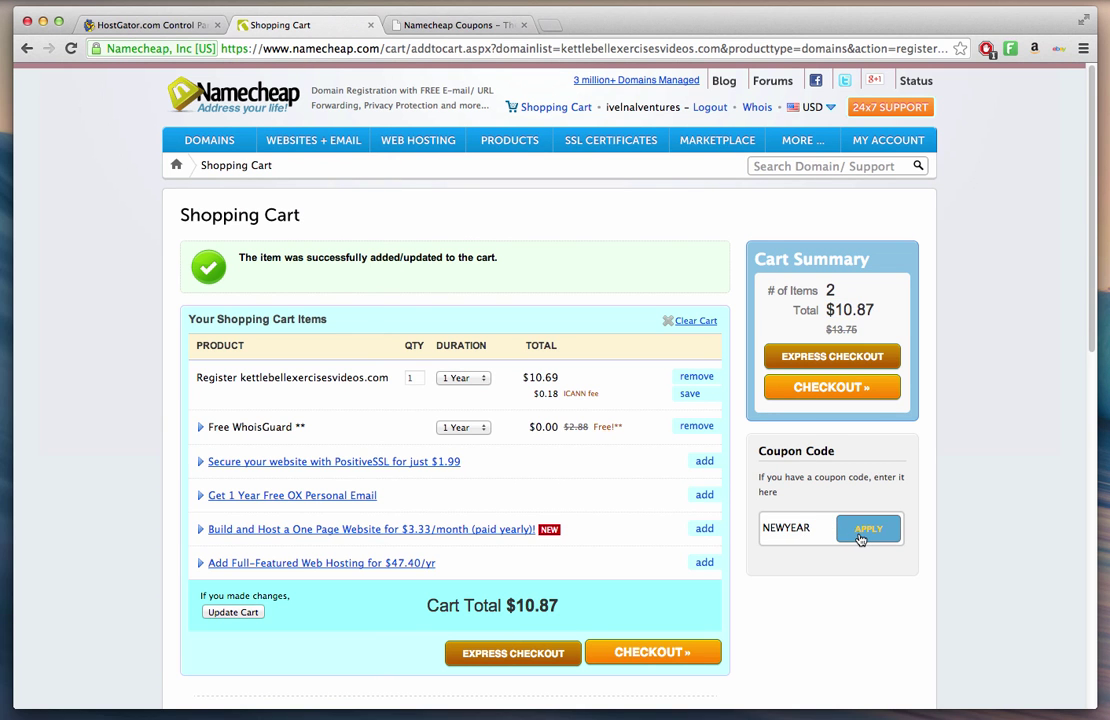
Step: Apply the NEWYEAR coupon, confirm the $9.79 total, and proceed to checkout
left_click(862, 532)
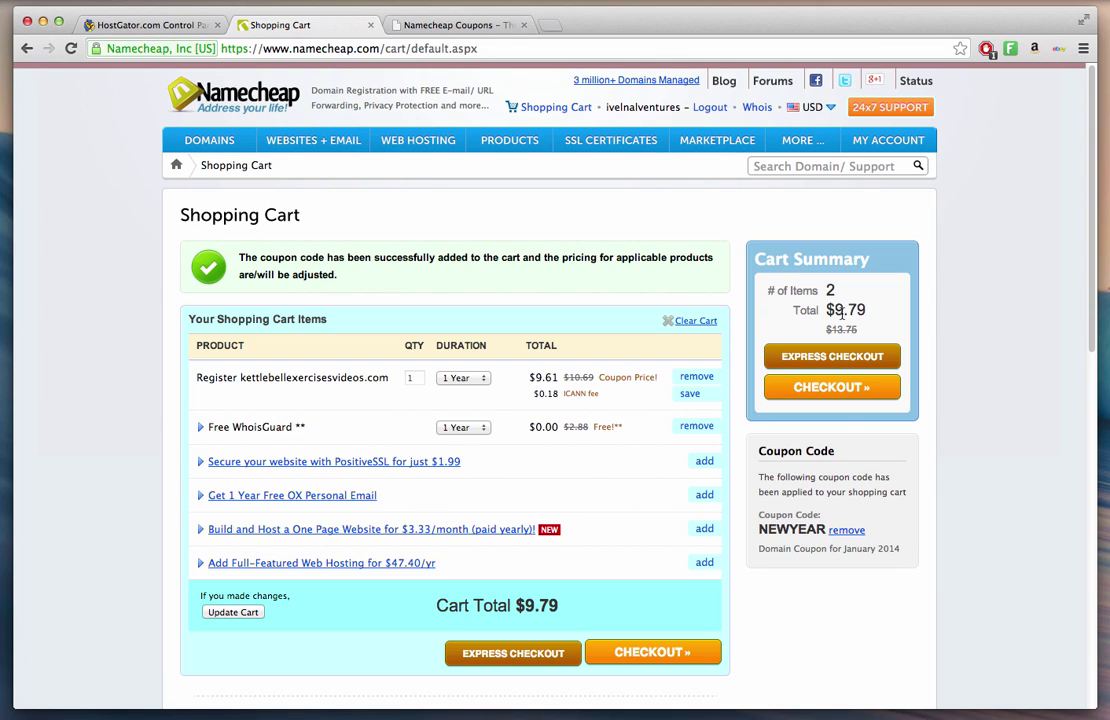
left_click_drag(827, 309, 765, 314)
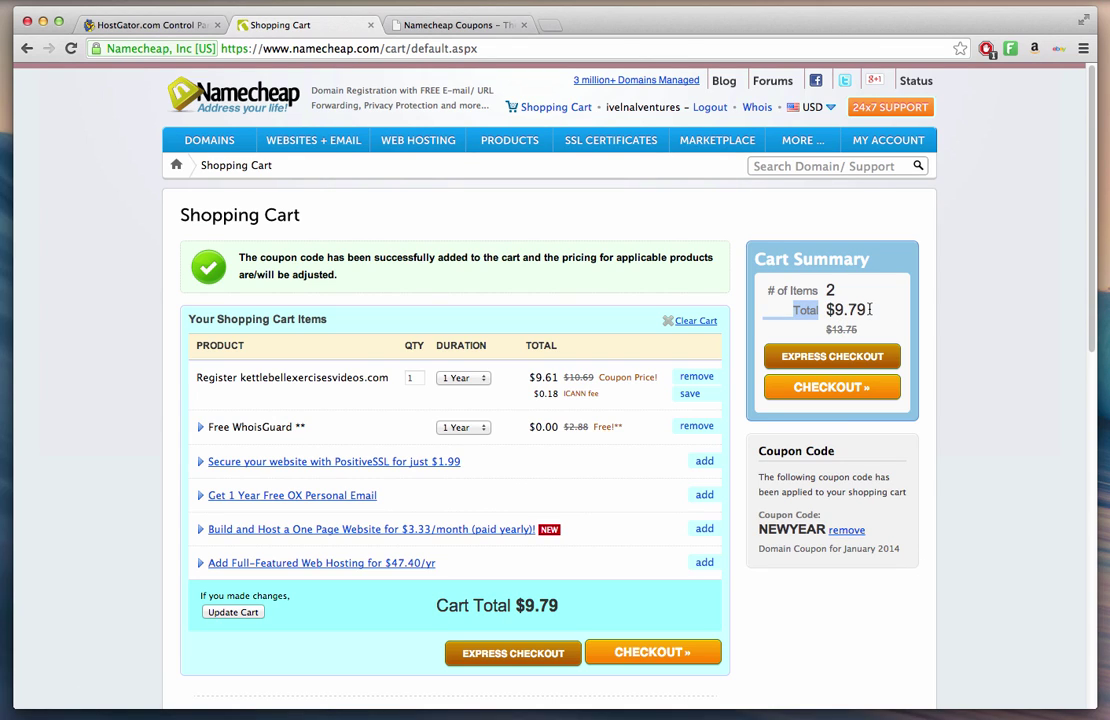
left_click(880, 310)
scroll(818, 606, "down", 3)
left_click(630, 451)
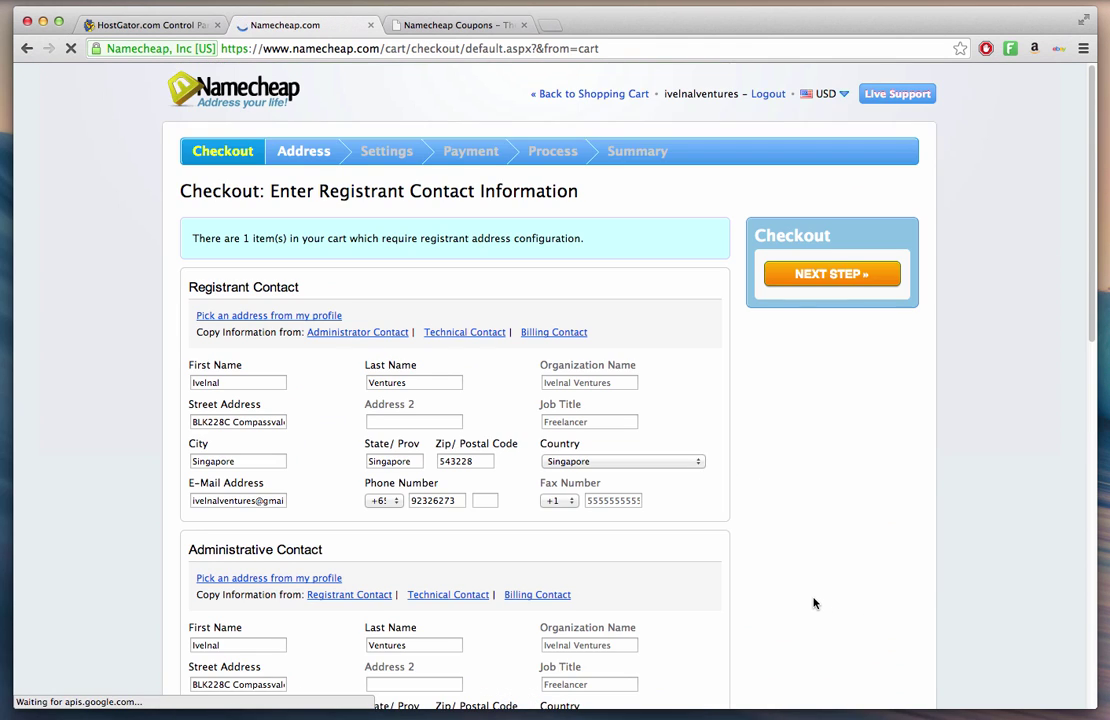
Step: Review the registrant, administrative, technical and billing contacts, then save and continue
scroll(824, 601, "down", 3)
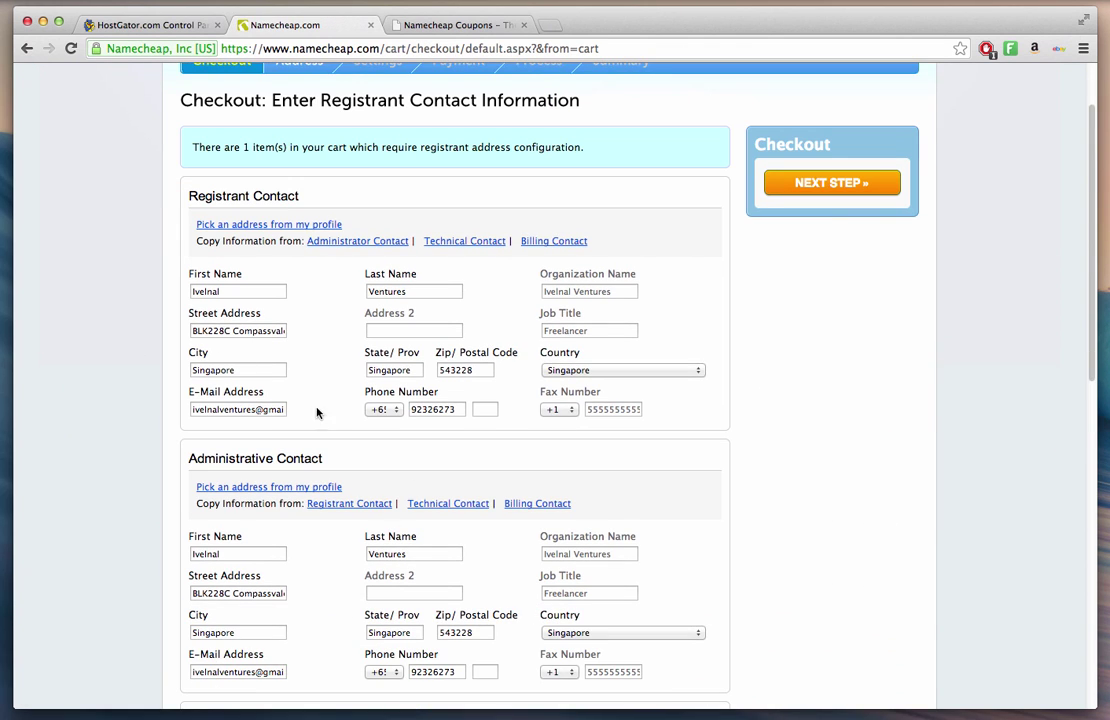
scroll(196, 458, "down", 1)
scroll(196, 458, "down", 3)
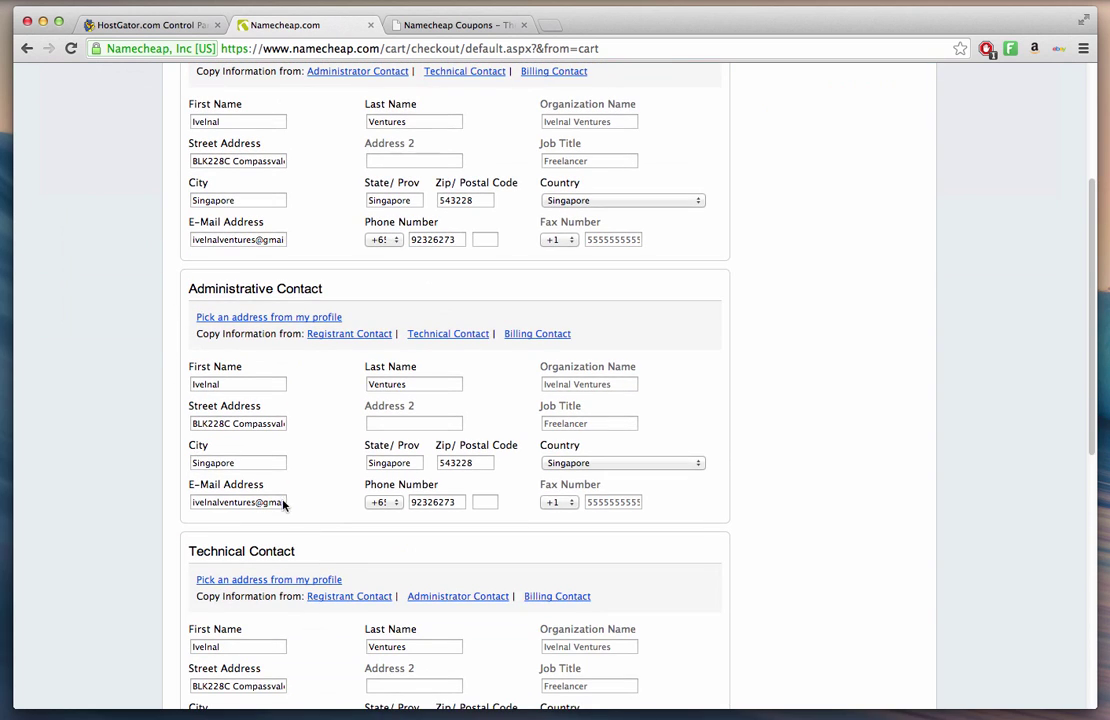
scroll(181, 528, "down", 6)
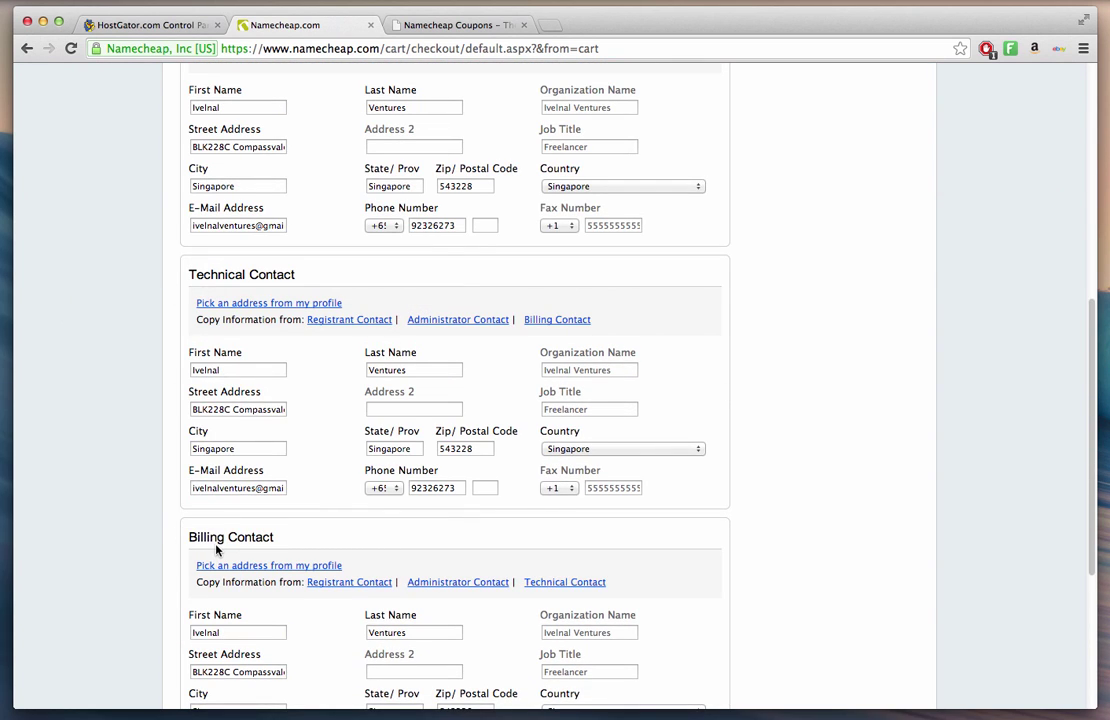
scroll(220, 549, "down", 5)
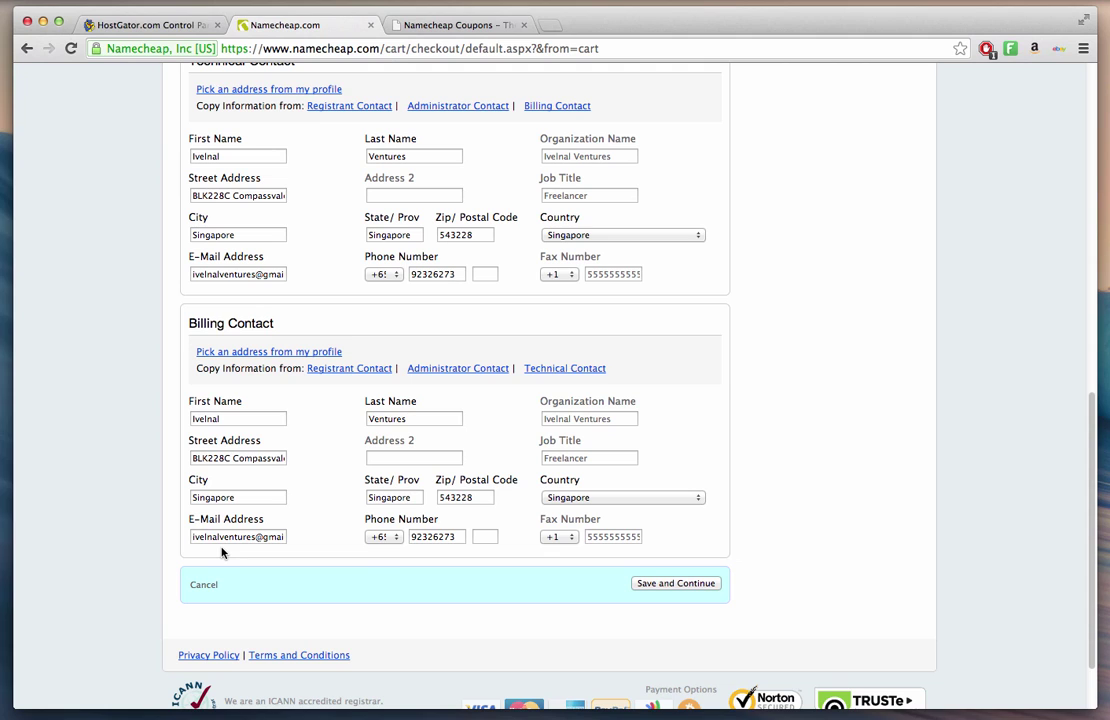
scroll(250, 570, "up", 15)
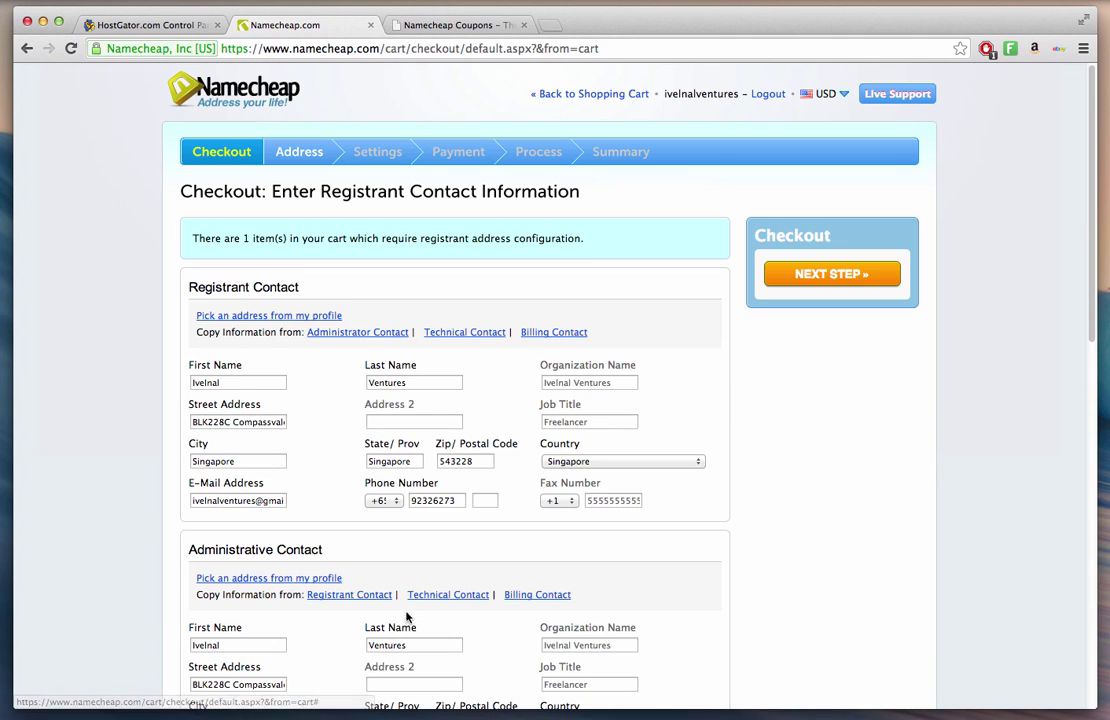
scroll(392, 548, "down", 7)
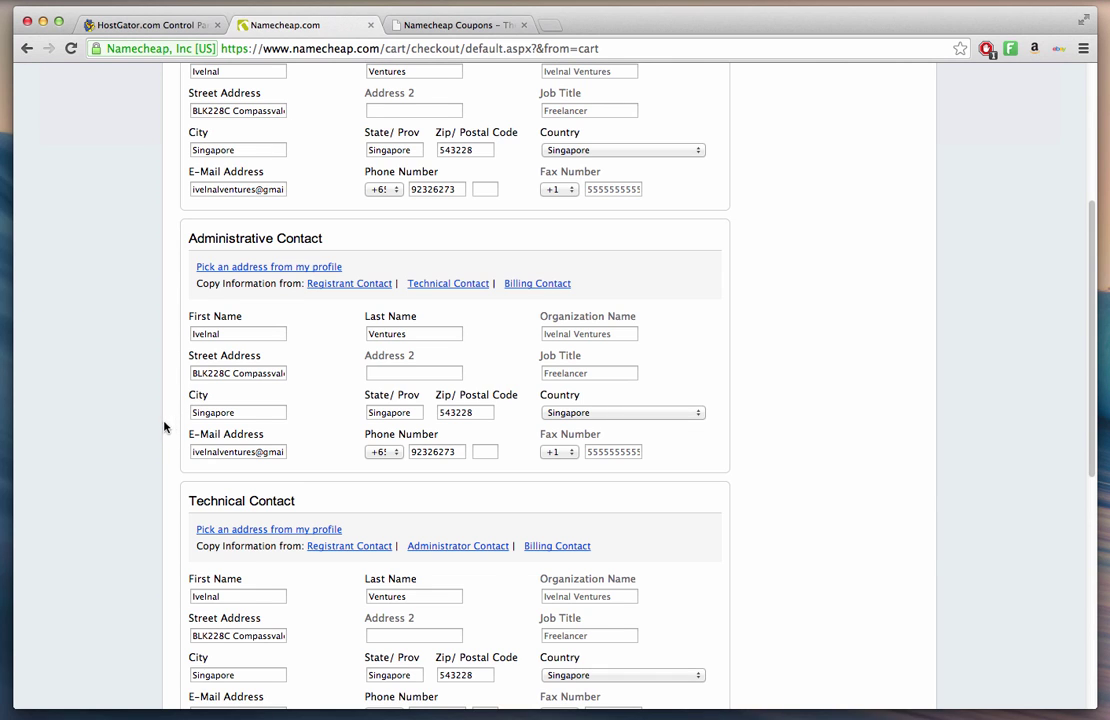
scroll(140, 424, "down", 12)
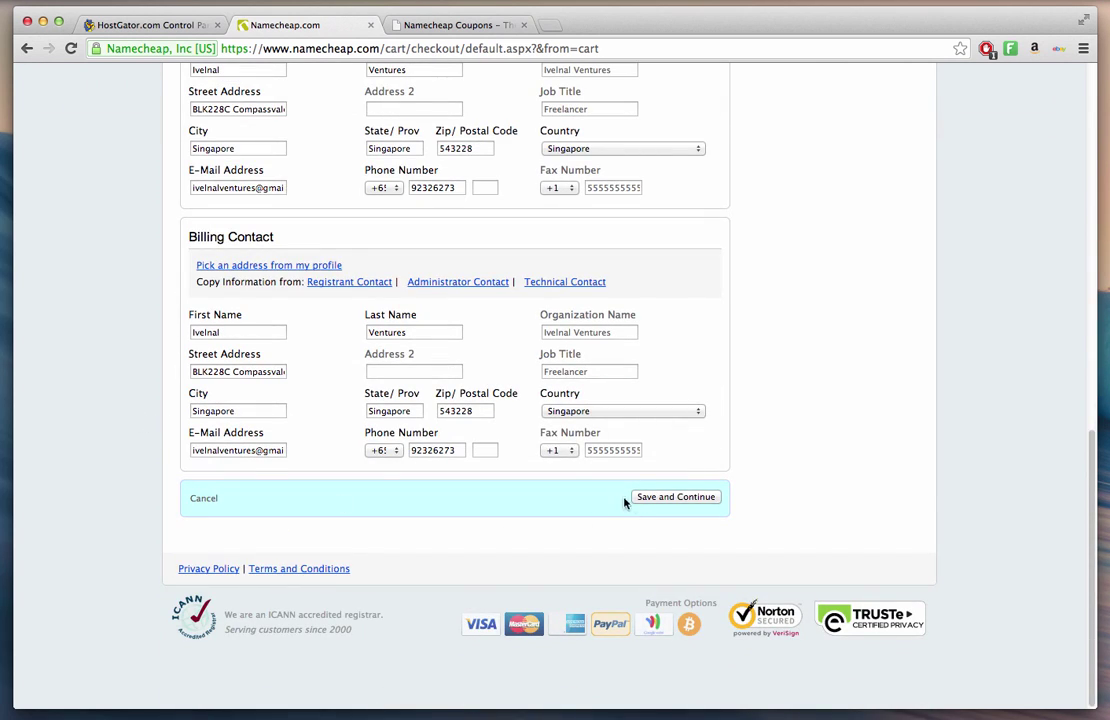
scroll(644, 498, "up", 10)
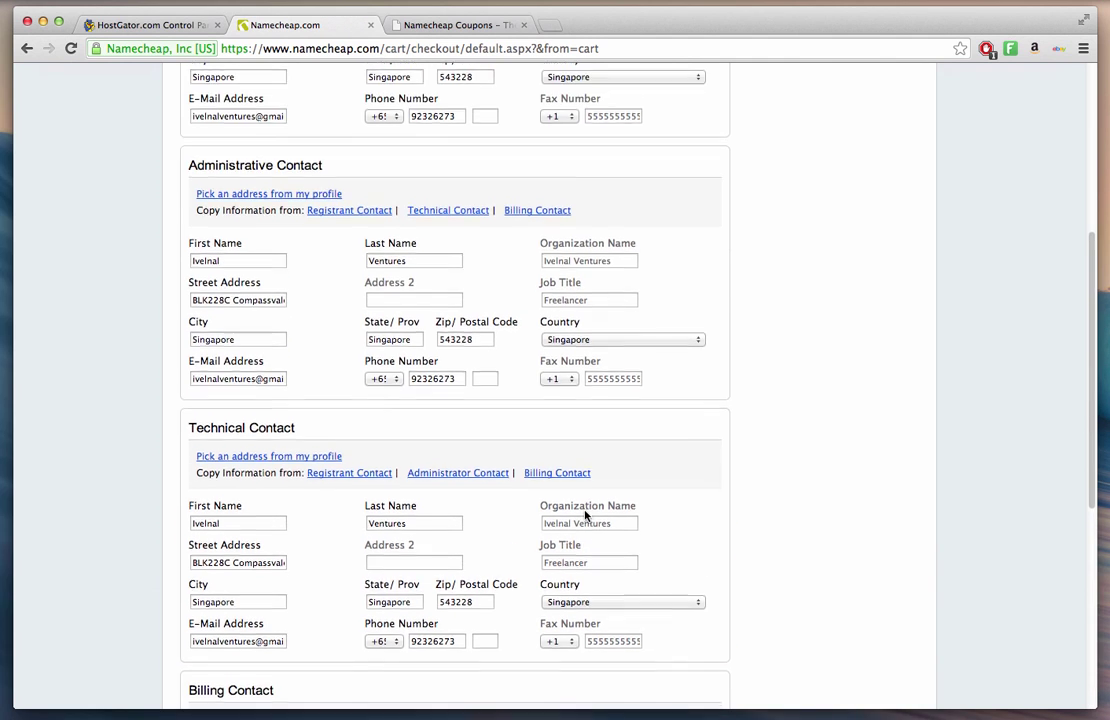
scroll(586, 515, "down", 8)
left_click(669, 541)
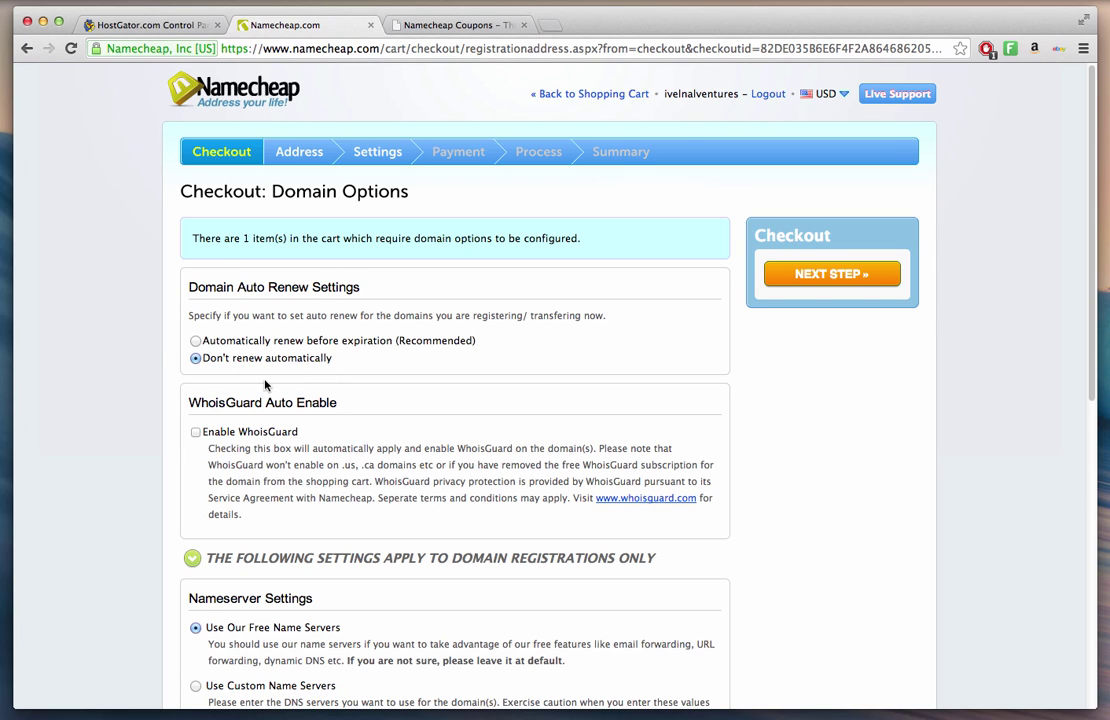
Step: Enable WhoisGuard, highlight the Nameserver Settings options, and switch to the HostGator cPanel tab
scroll(200, 370, "down", 5)
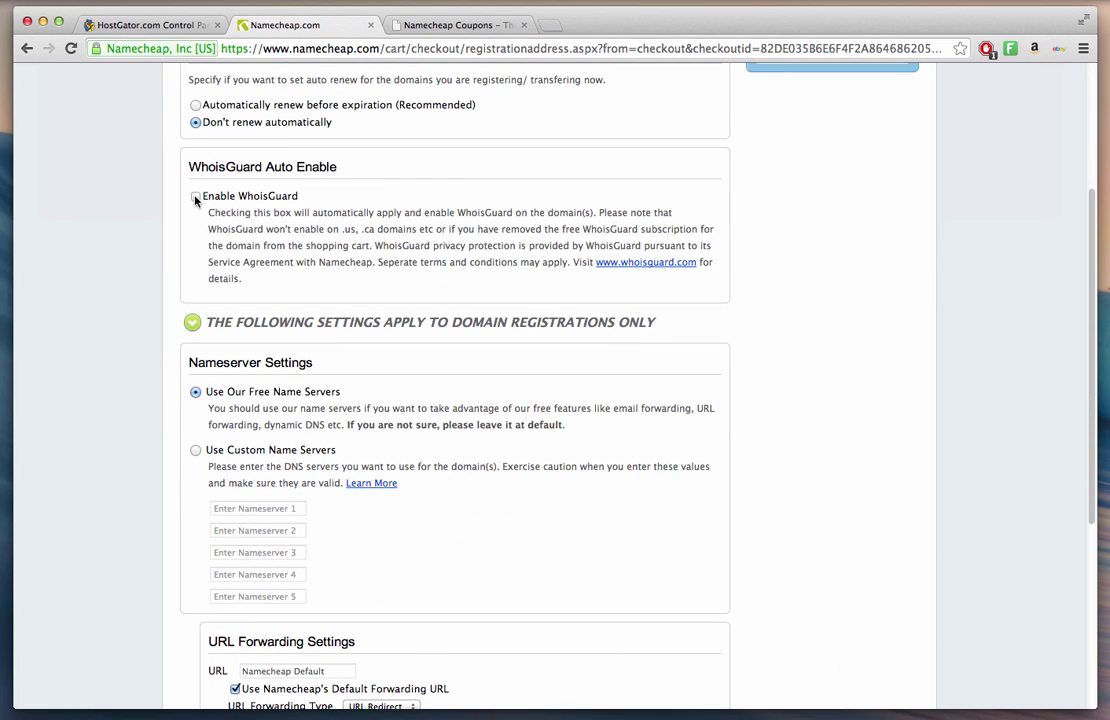
left_click(196, 197)
scroll(160, 300, "down", 1)
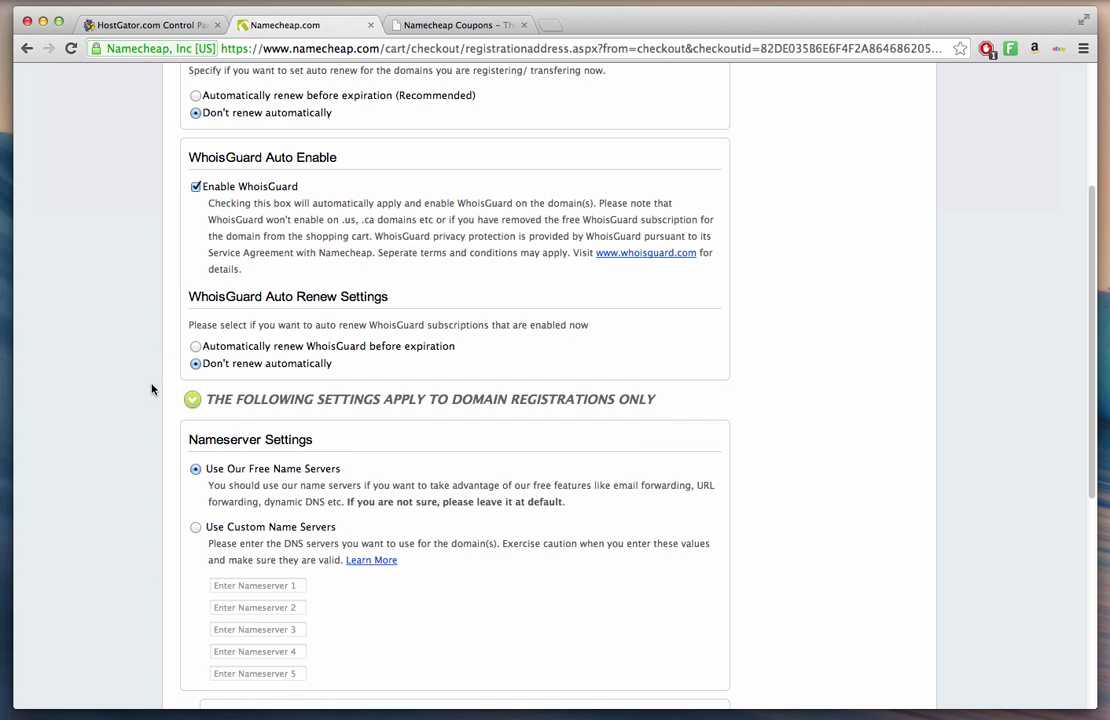
scroll(151, 388, "down", 3)
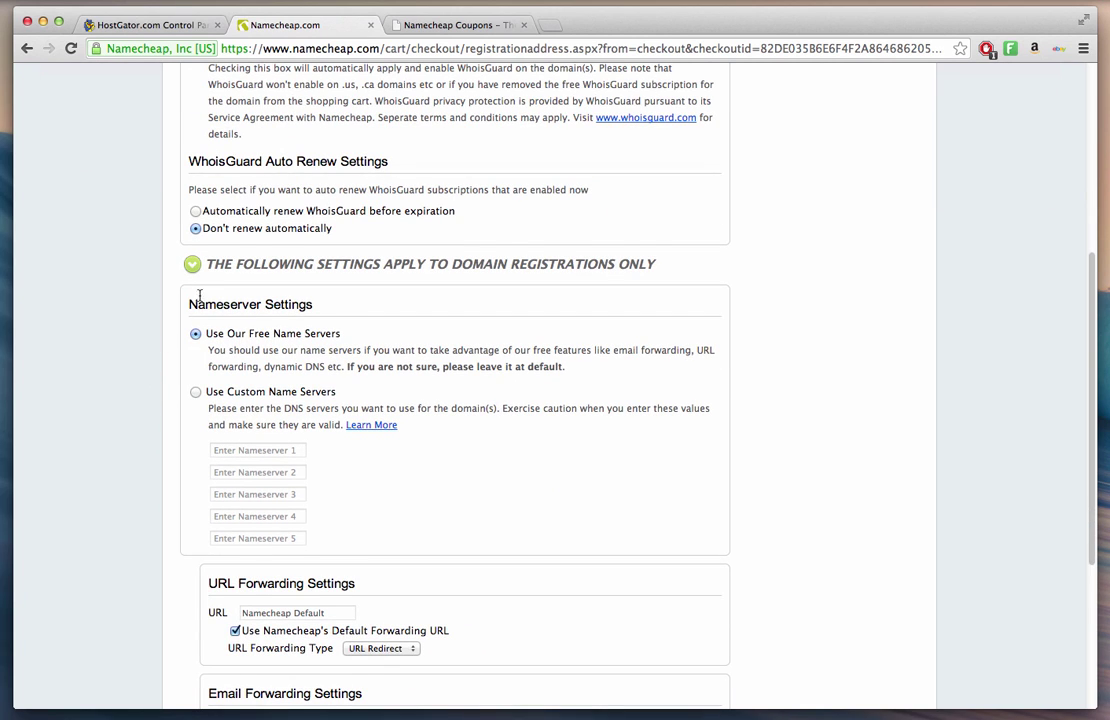
scroll(160, 310, "down", 1)
left_click_drag(188, 278, 462, 517)
left_click(404, 429)
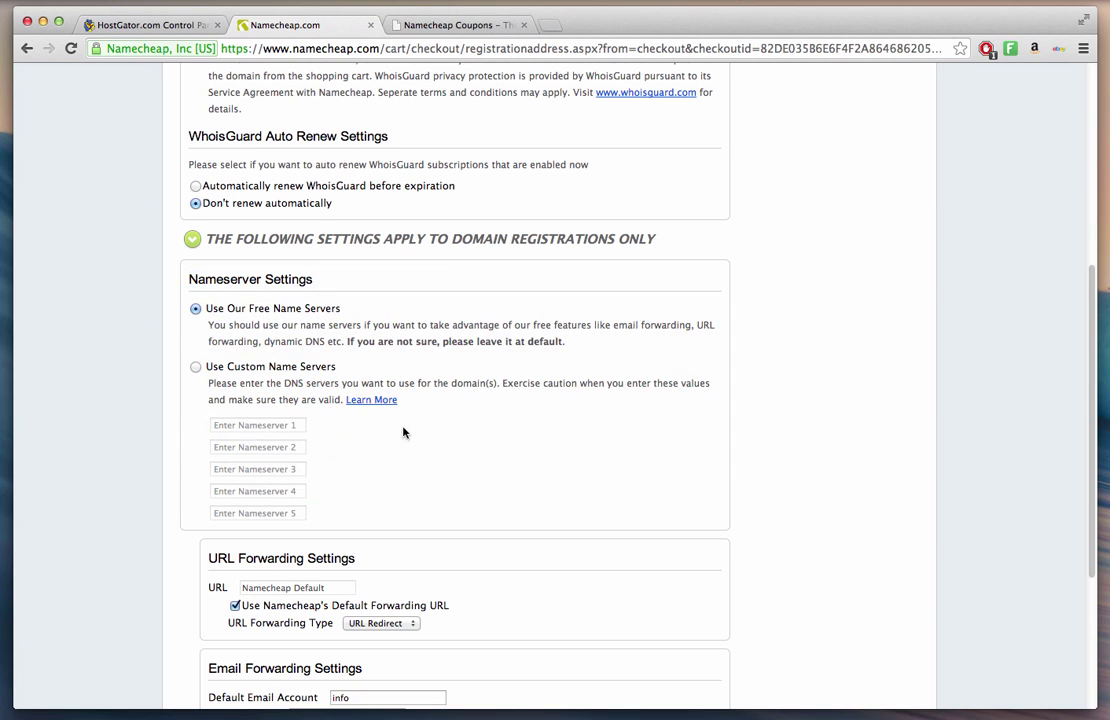
left_click_drag(188, 280, 471, 516)
left_click(172, 14)
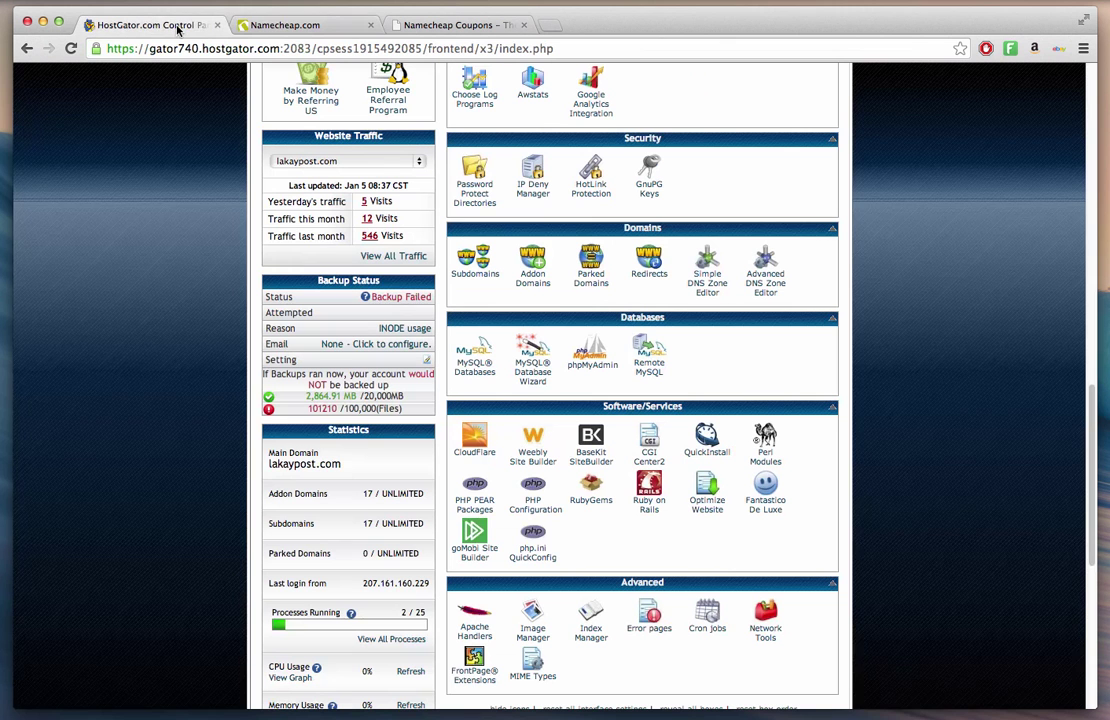
Step: Switch Namecheap to custom nameservers and enter ns8003.hostgator.com as Nameserver 1
scroll(170, 280, "down", 3)
scroll(170, 280, "down", 6)
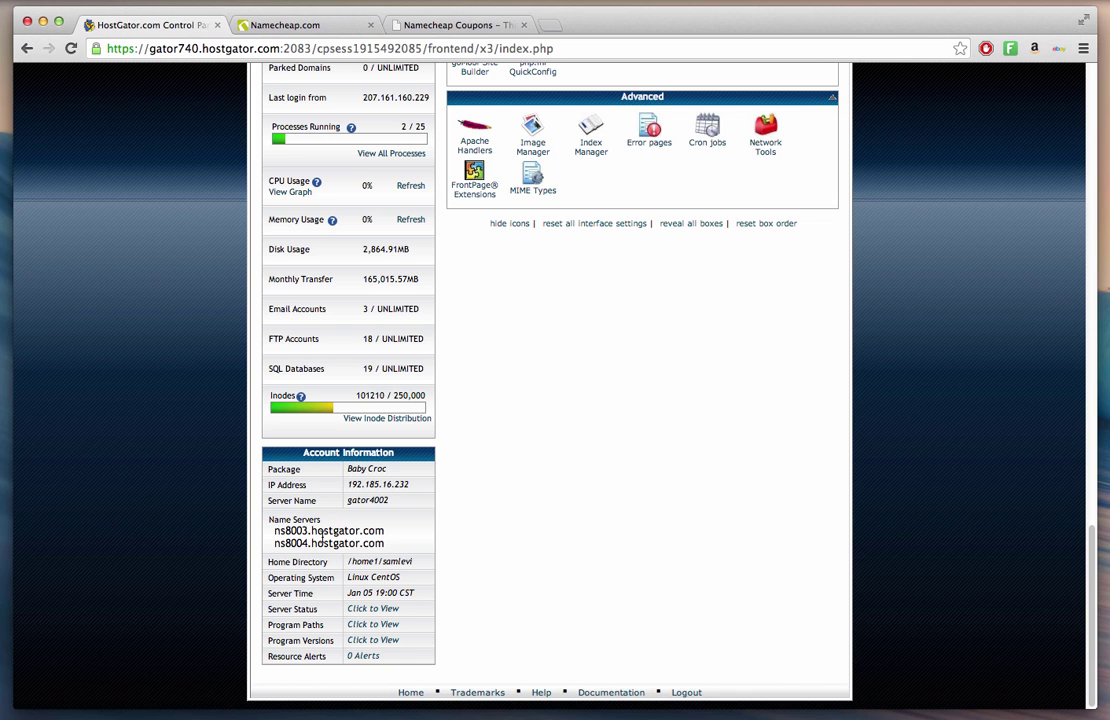
scroll(294, 530, "up", 10)
scroll(309, 533, "down", 6)
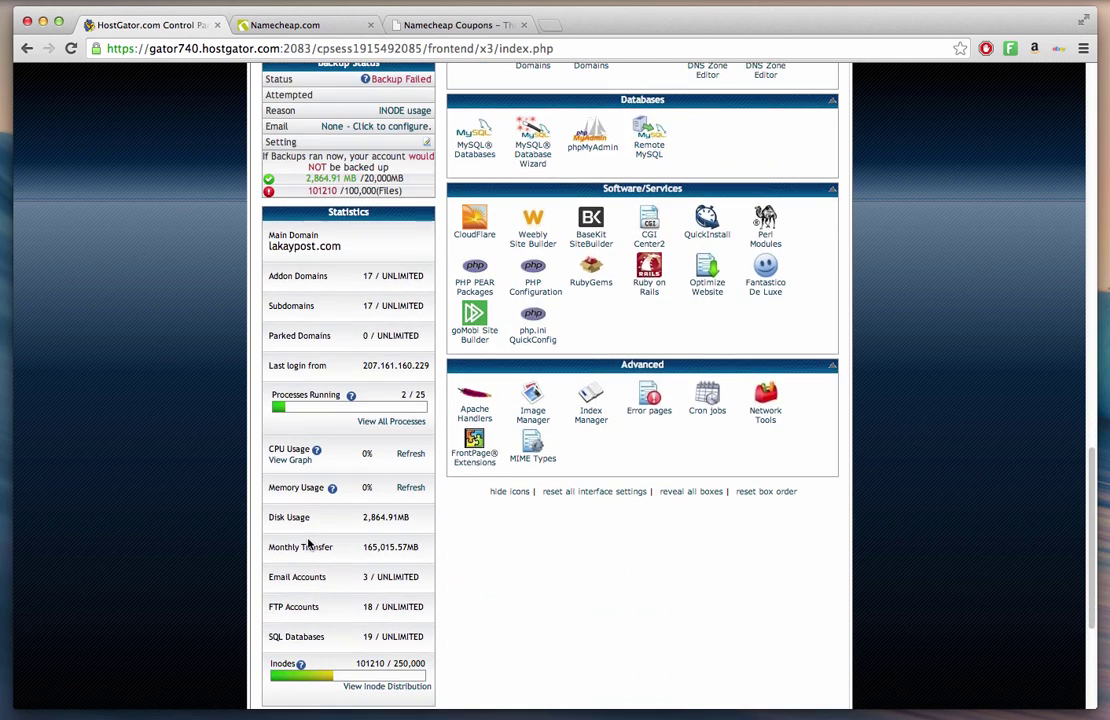
scroll(305, 537, "down", 4)
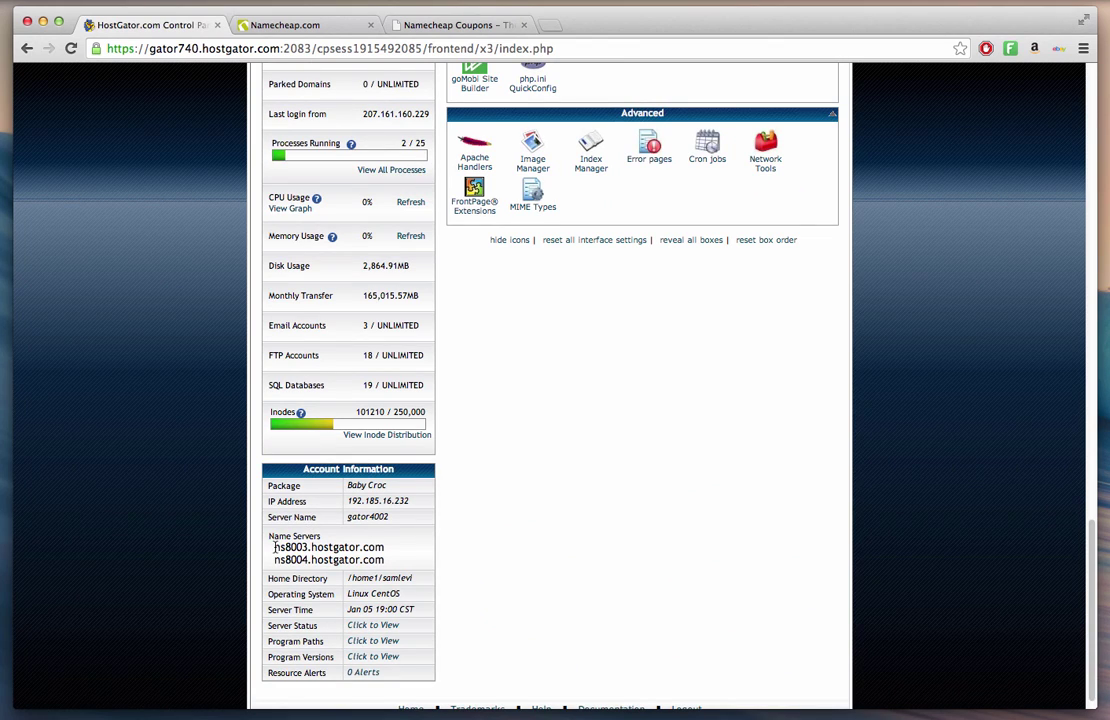
left_click_drag(275, 548, 389, 549)
key("super+c")
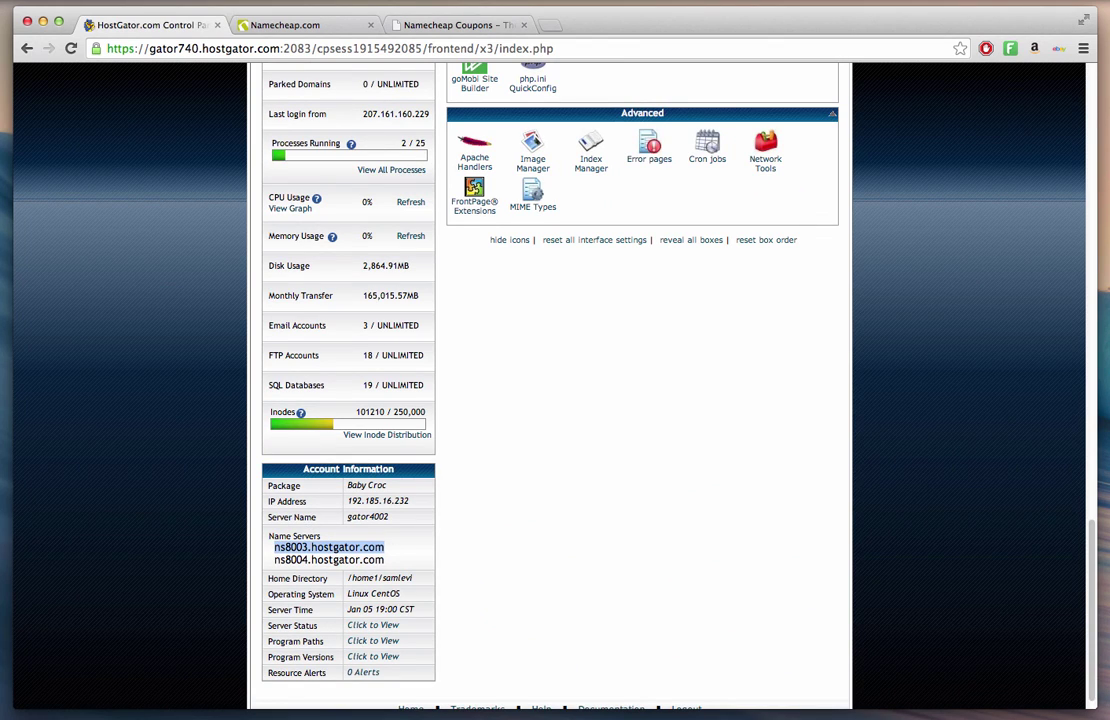
left_click(319, 26)
left_click(196, 365)
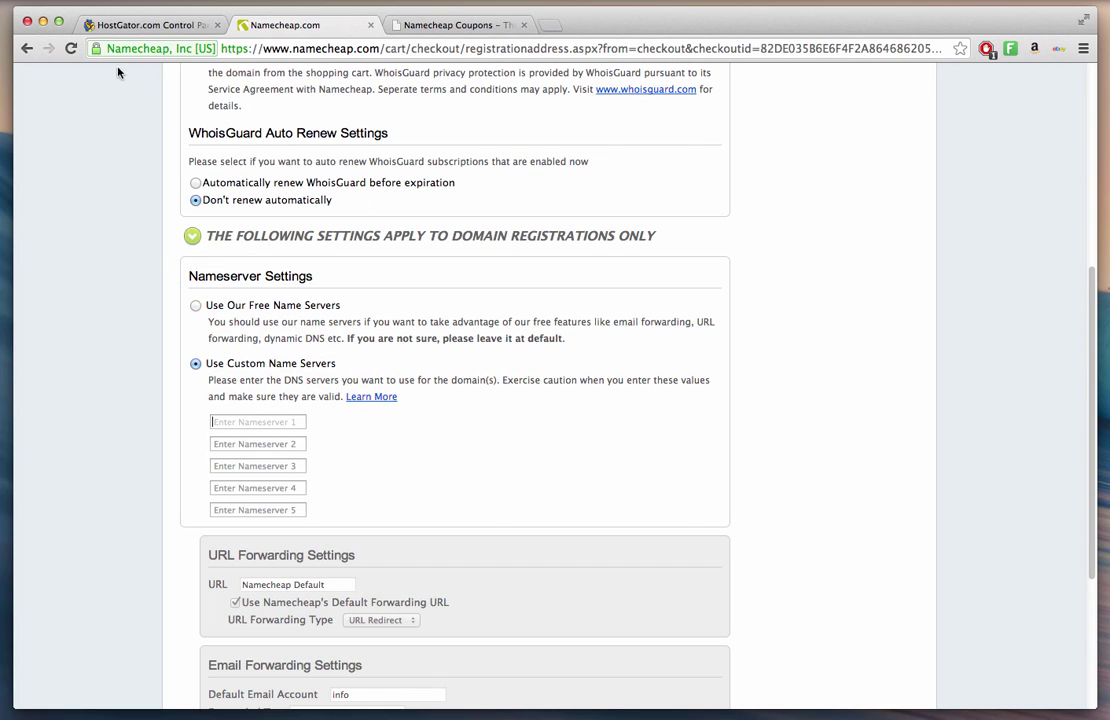
key("super+v")
Step: Enter ns8004.hostgator.com as Nameserver 2 and save the domain settings
left_click(155, 27)
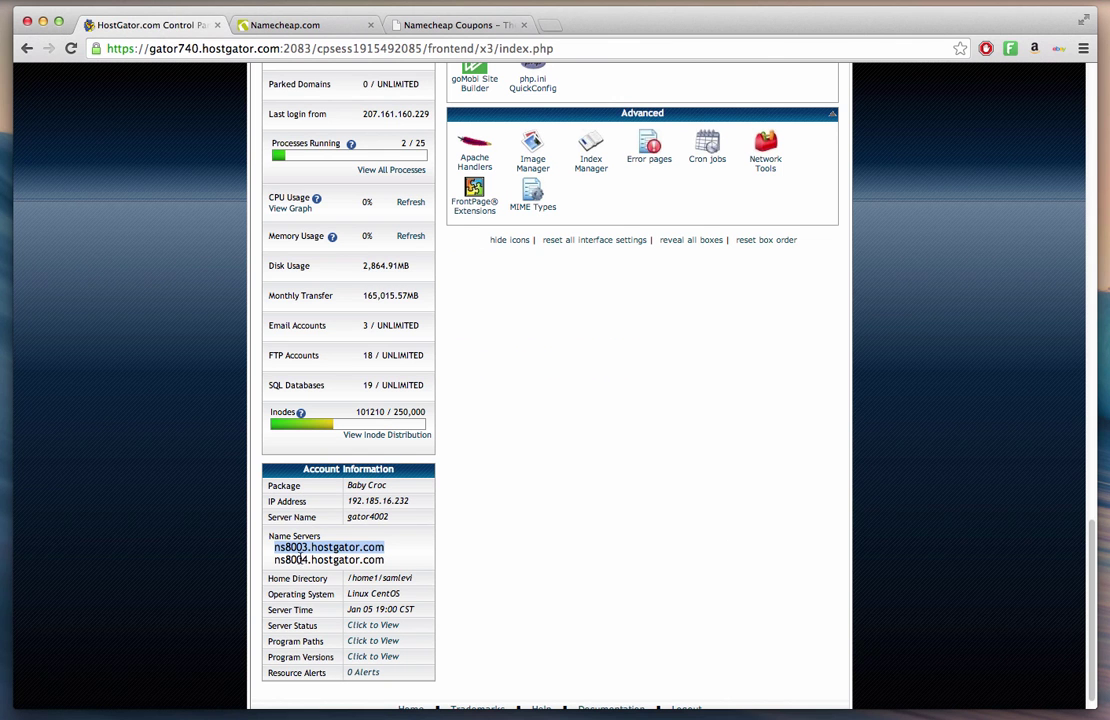
left_click_drag(275, 560, 384, 561)
key("ctrl+c")
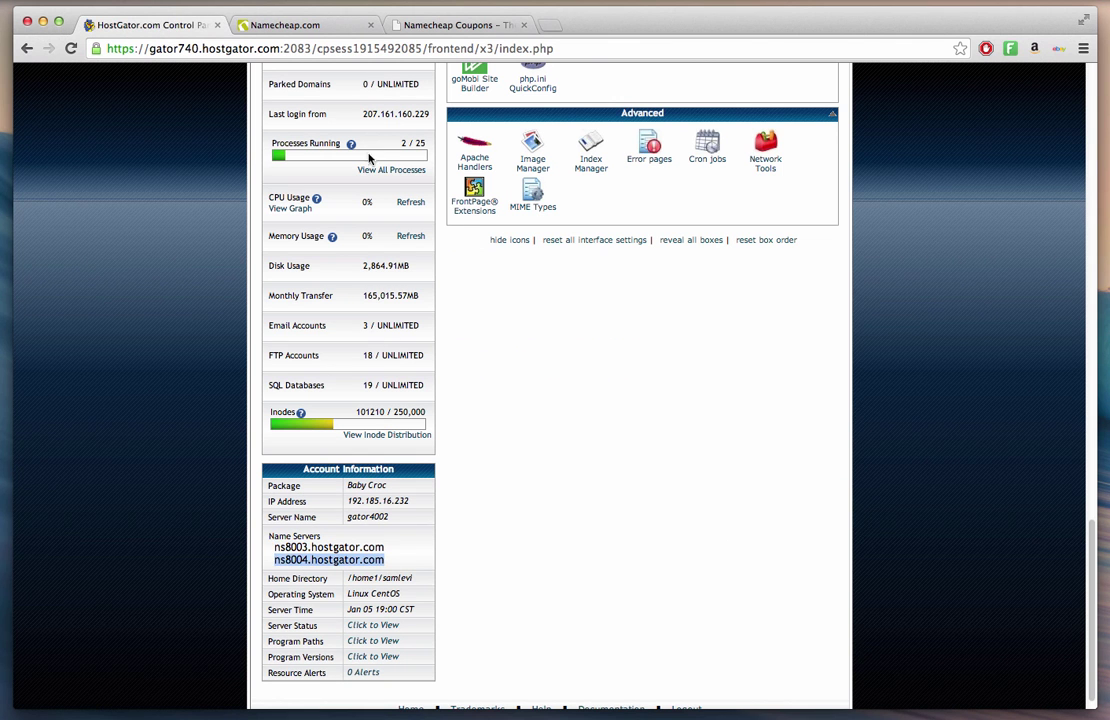
left_click(290, 25)
left_click(258, 444)
key("ctrl+v")
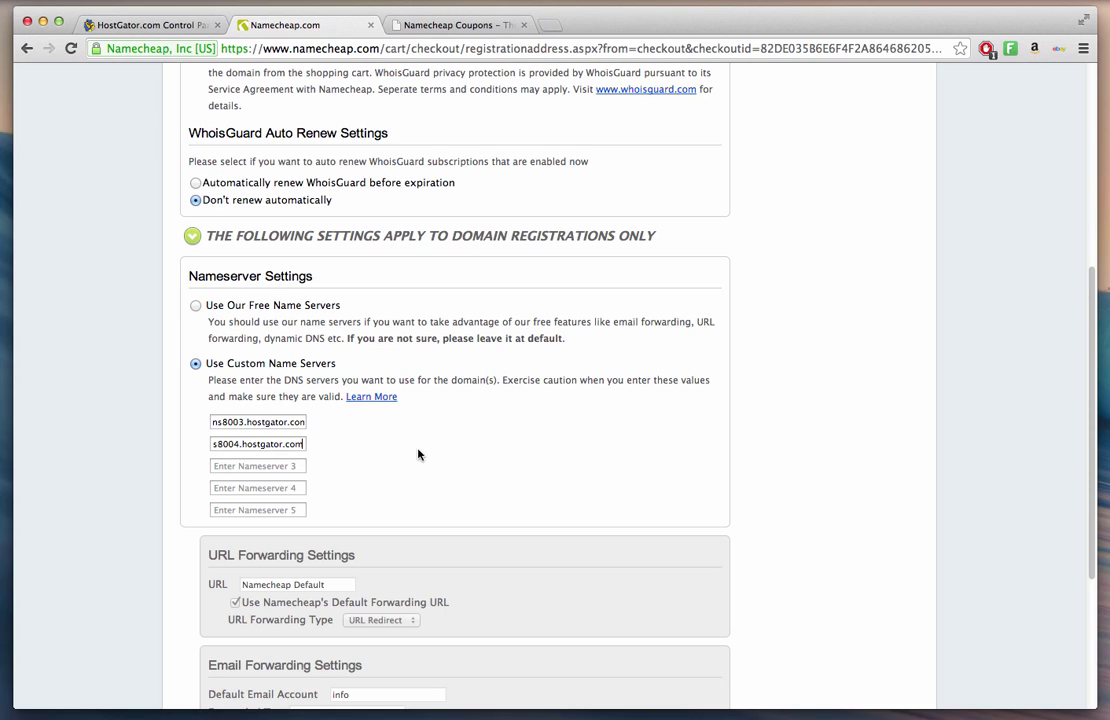
scroll(159, 441, "down", 5)
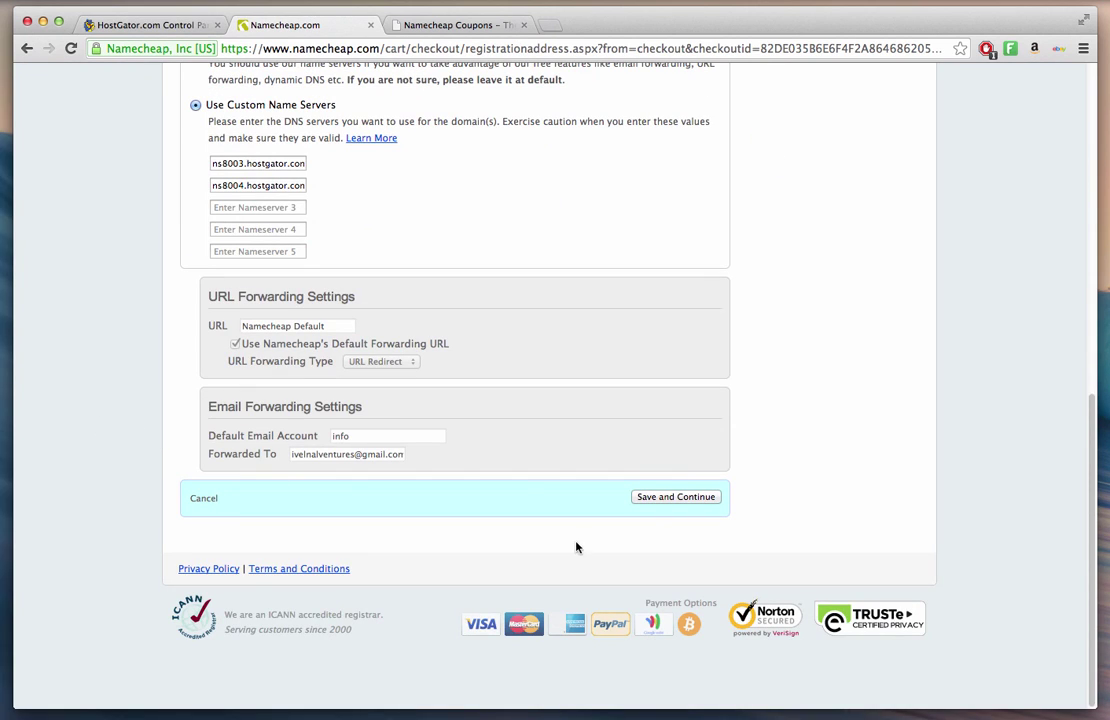
left_click(655, 497)
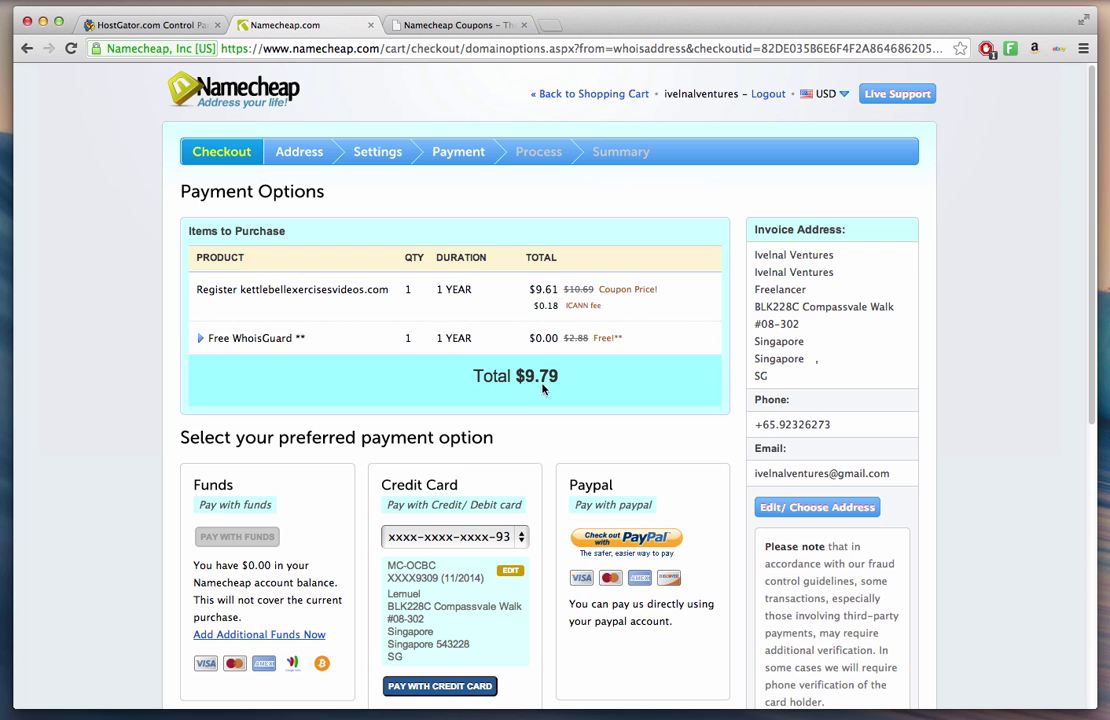
Step: Check out the $9.79 Namecheap domain order with PayPal
scroll(565, 565, "down", 5)
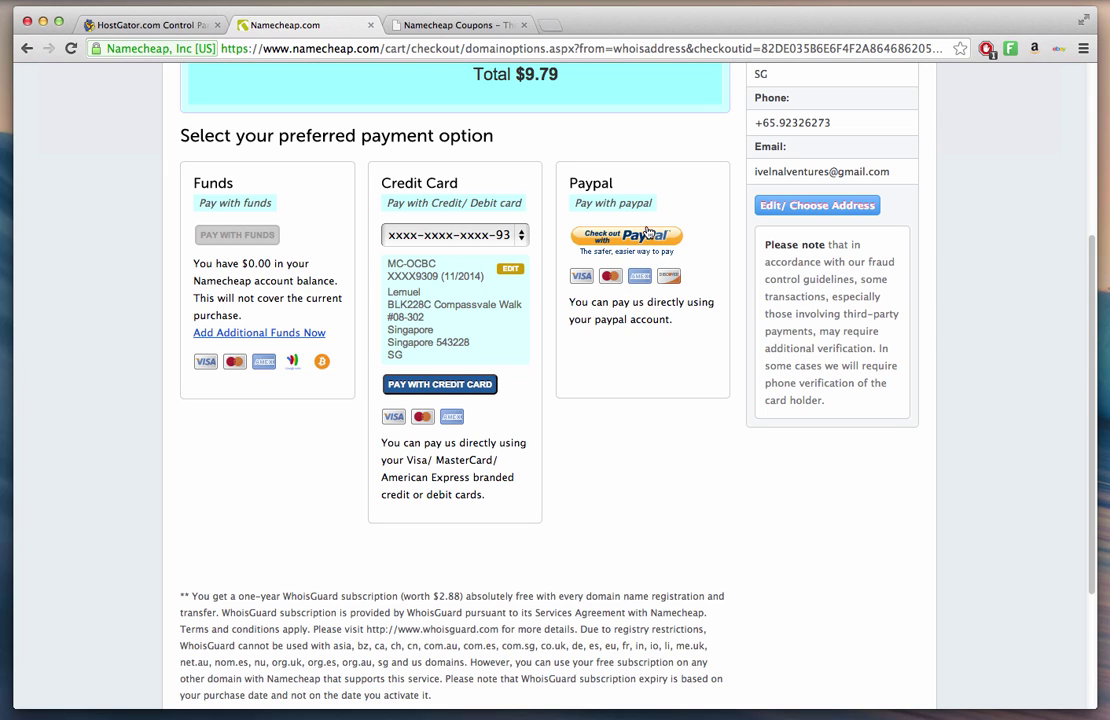
left_click(646, 238)
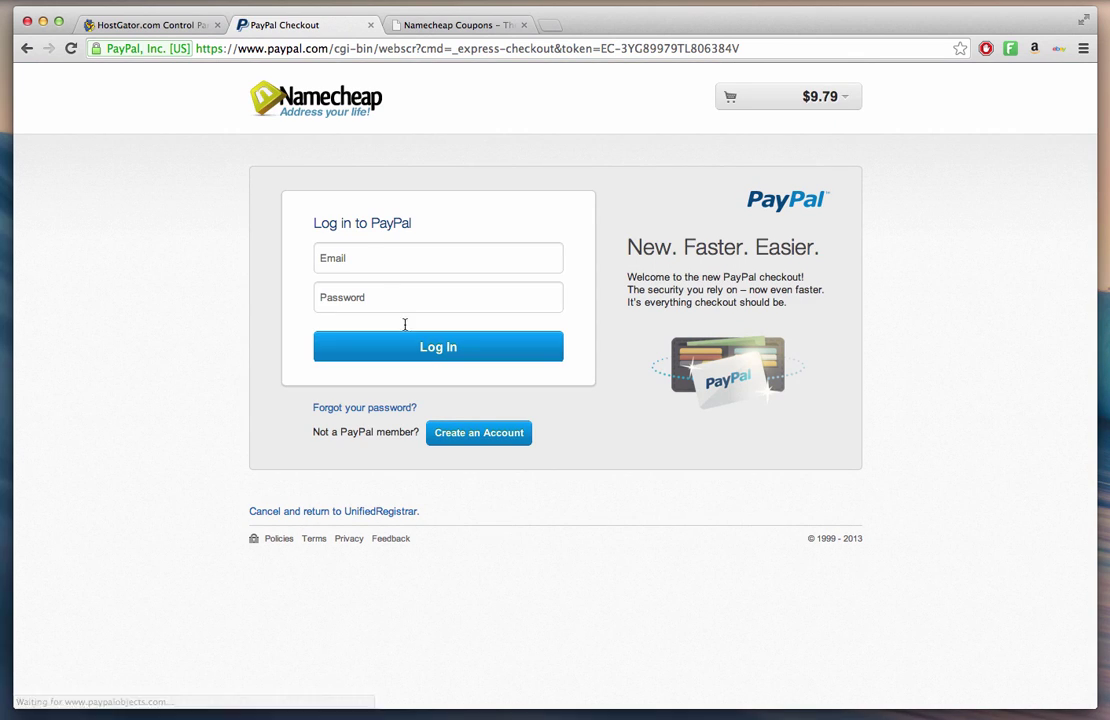
Step: Enter the PayPal account e-mail and password and attempt to log in
left_click(367, 256)
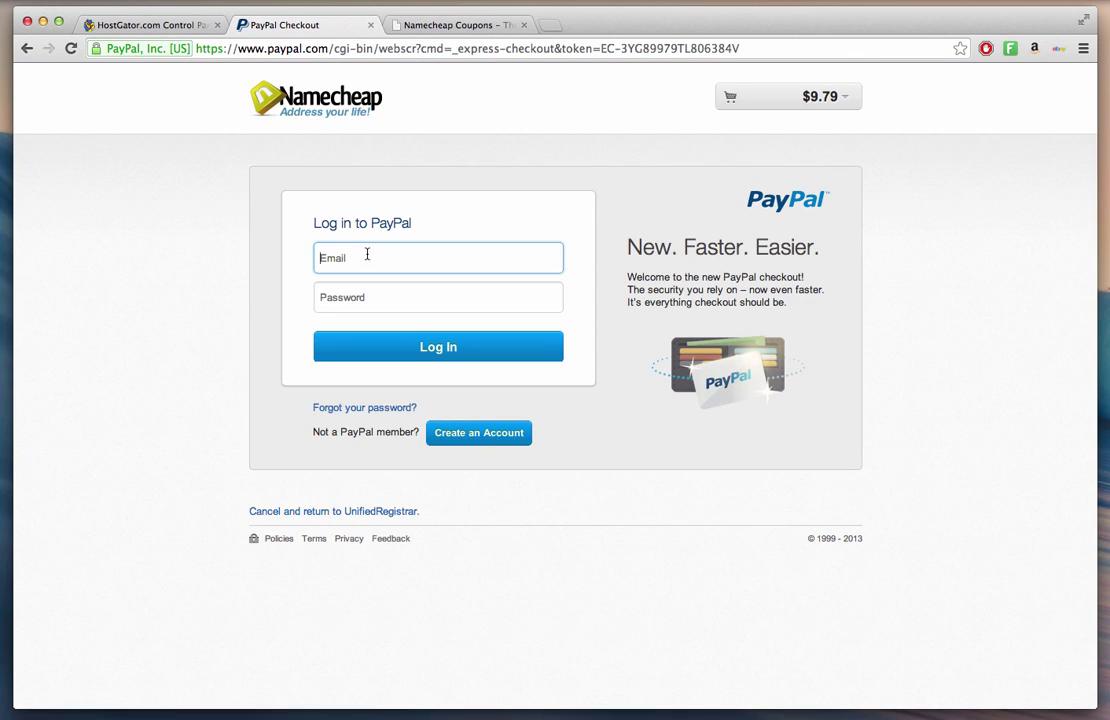
key("Tab")
type("**")
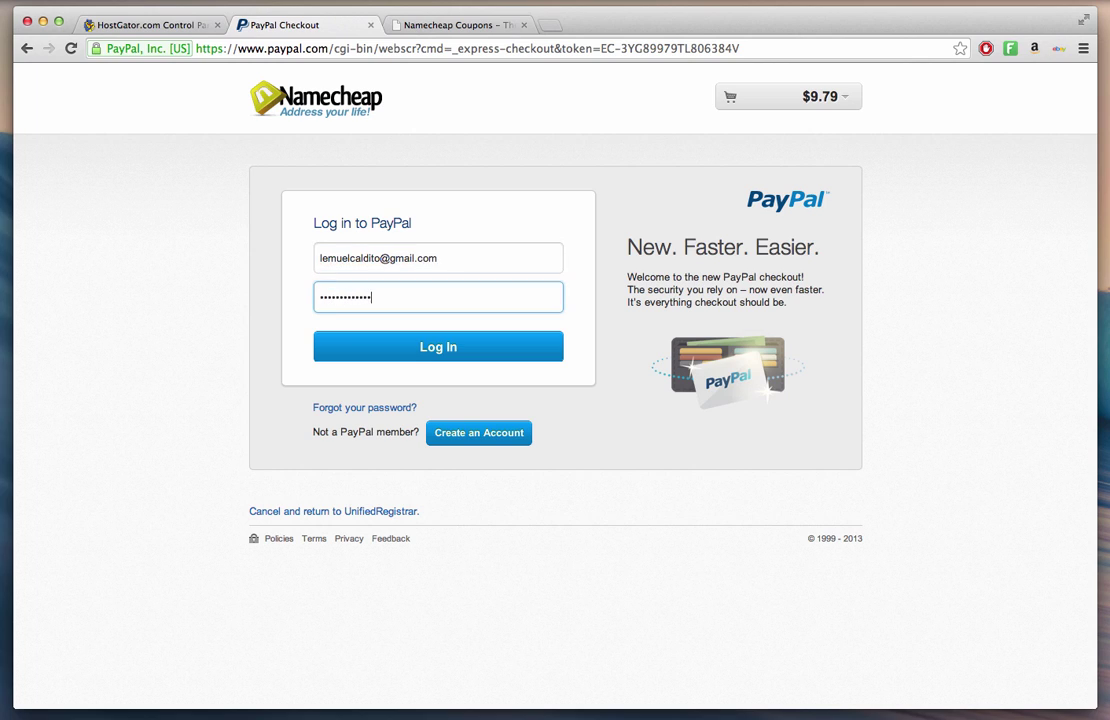
left_click(396, 352)
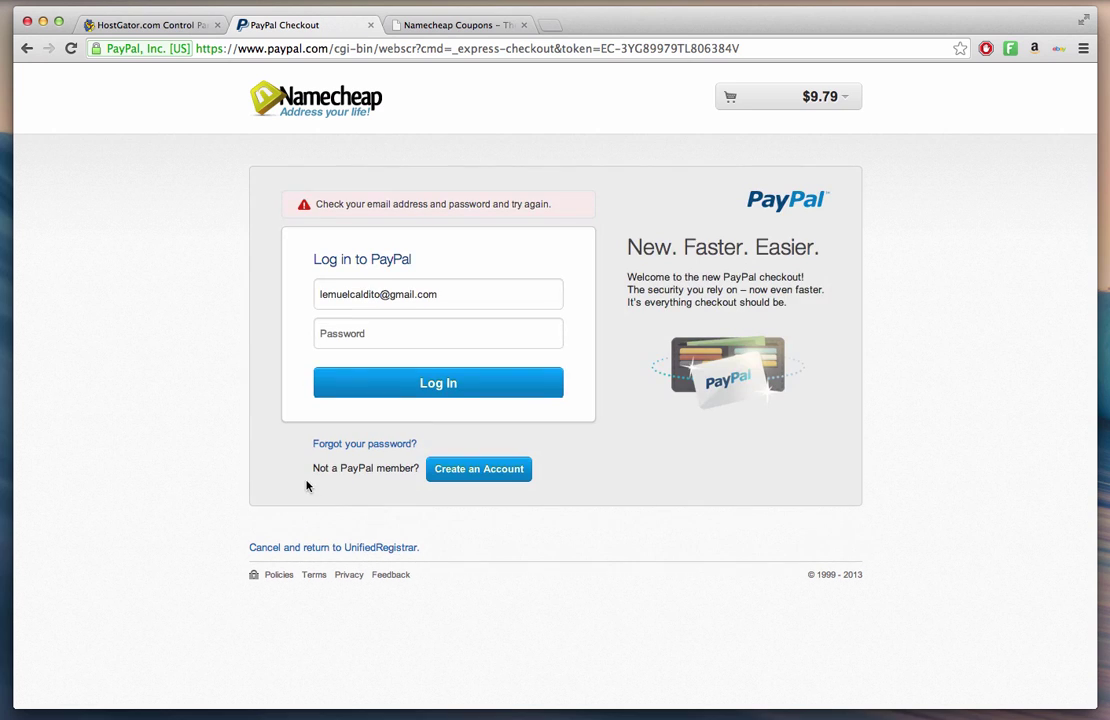
Step: Retype the PayPal password after the rejected login and log in successfully
left_click(343, 339)
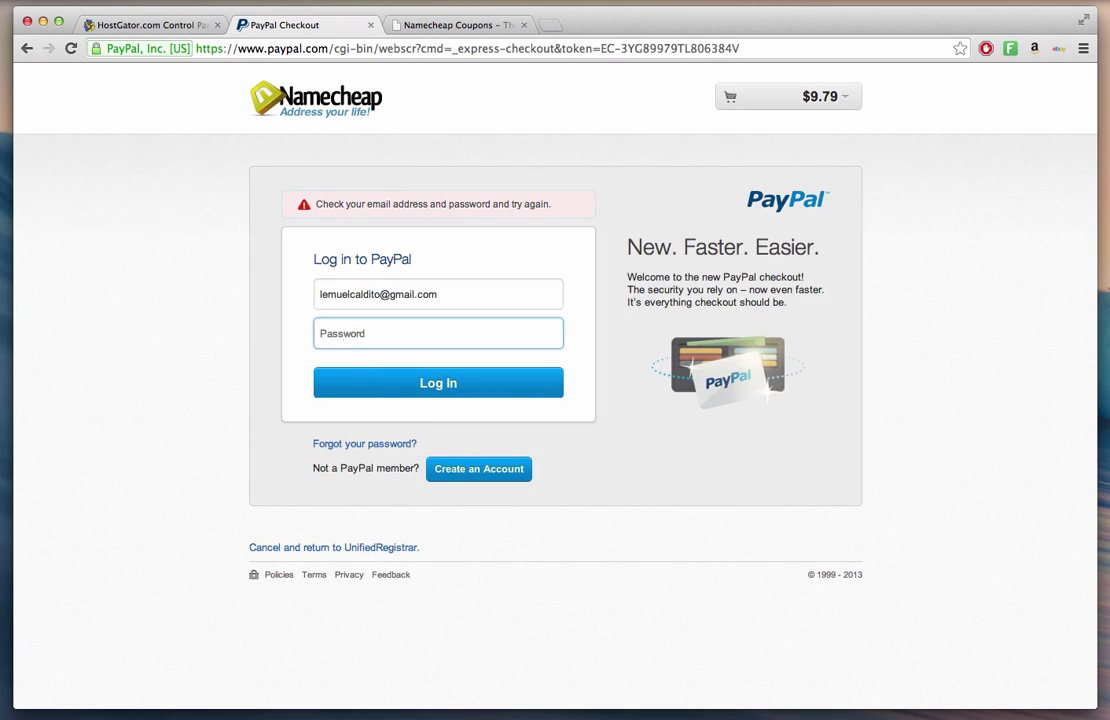
type("***")
key("BackSpace")
key("BackSpace")
type("**")
left_click(425, 389)
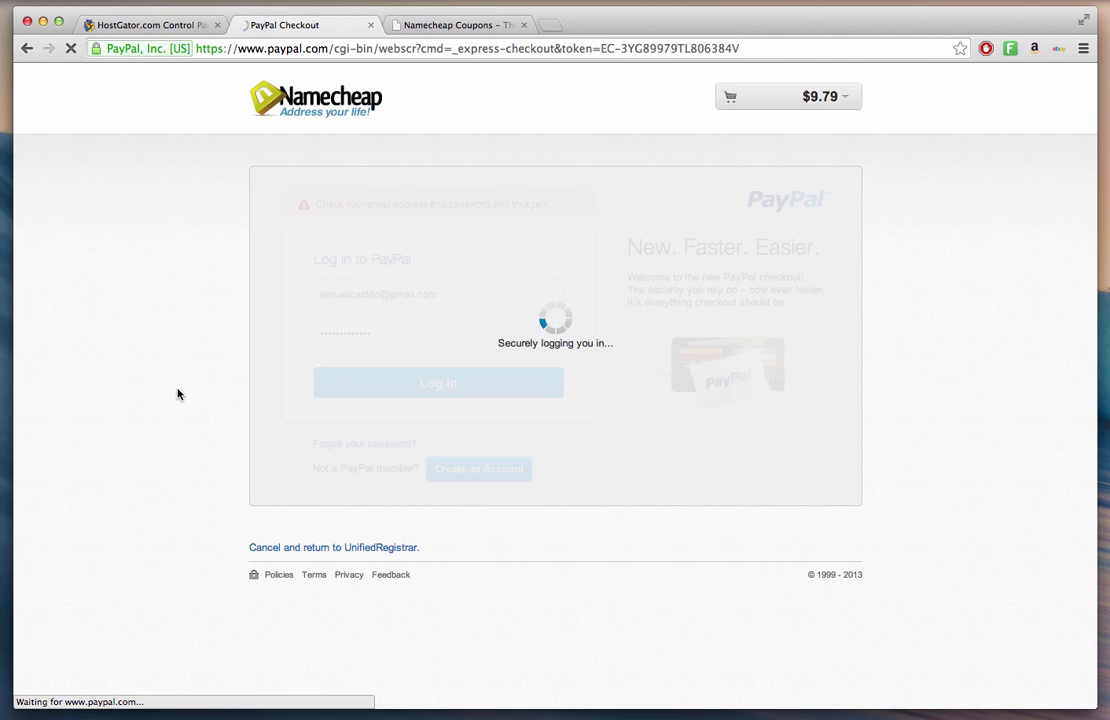
scroll(159, 399, "down", 2)
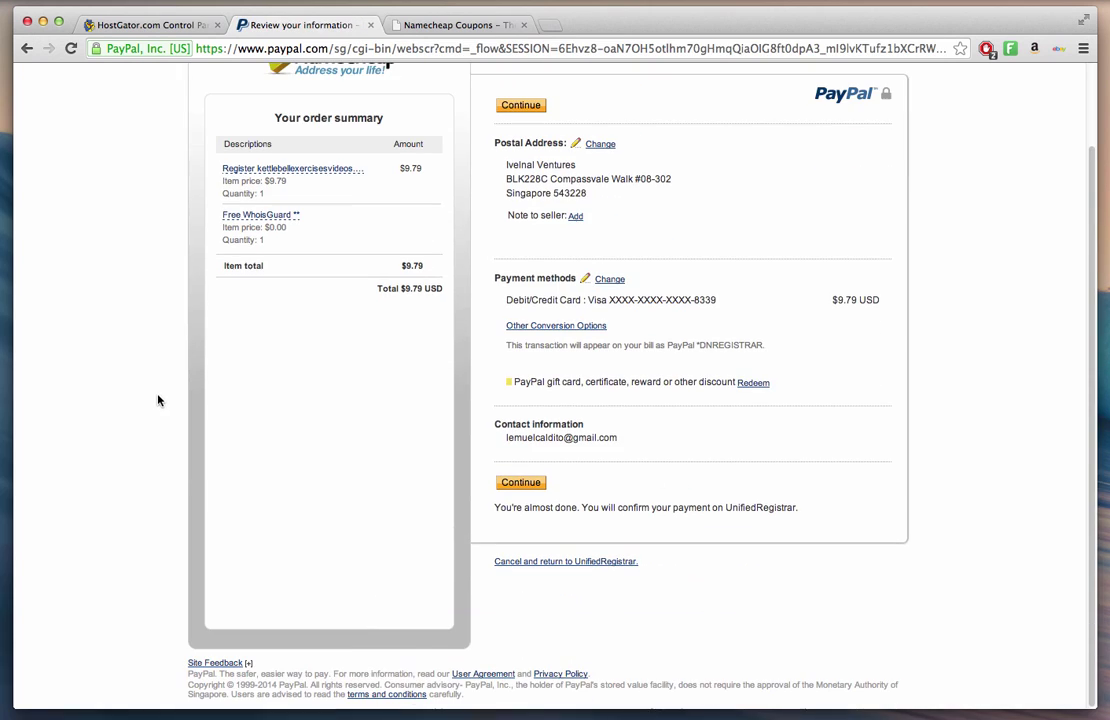
Step: Confirm the $9.79 PayPal payment to return to Namecheap's Order Summary
left_click(521, 483)
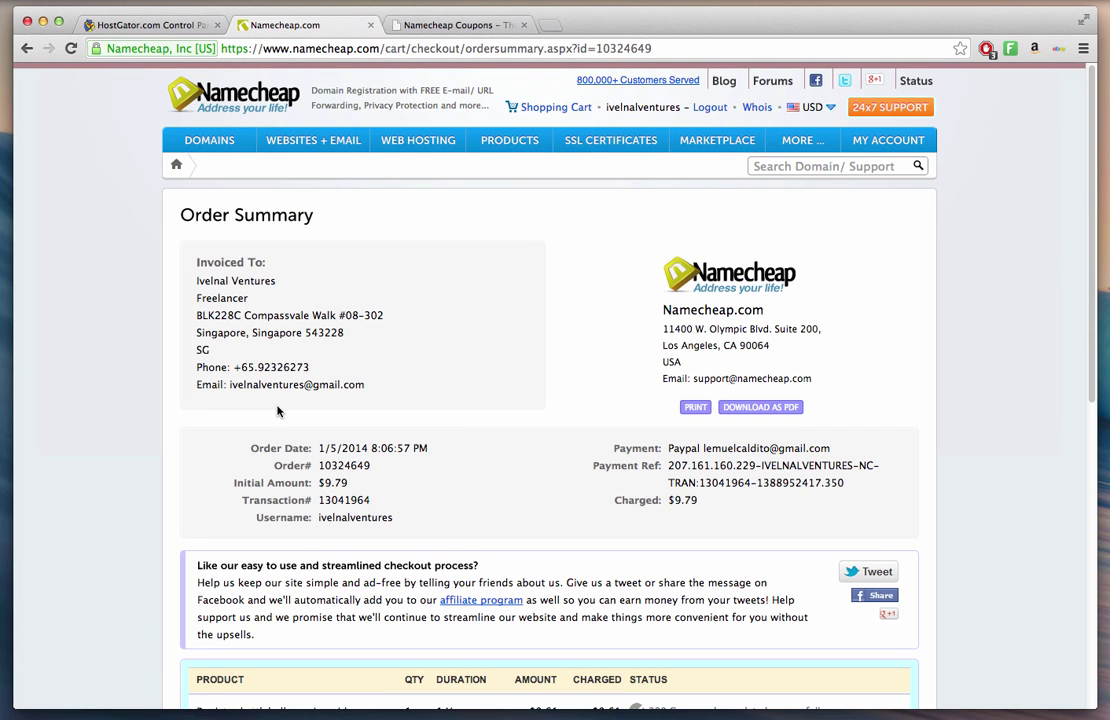
Step: Copy kettlebellexercisesvideos.com from the Namecheap order summary and return to HostGator cPanel
scroll(300, 423, "down", 5)
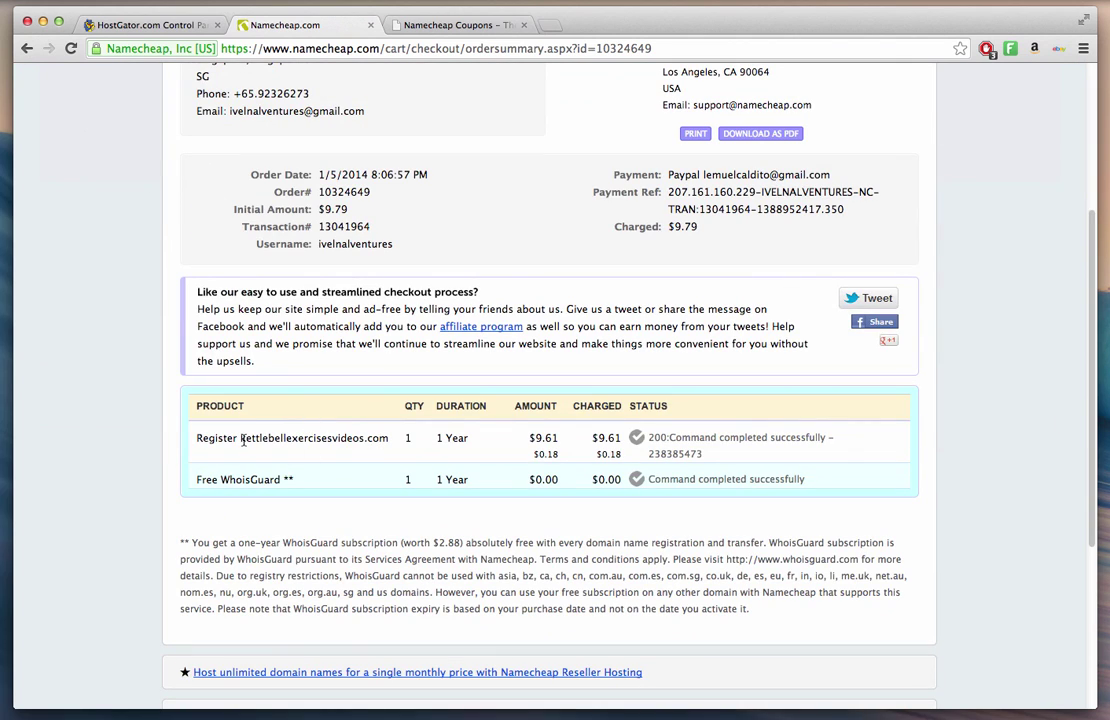
left_click_drag(239, 437, 389, 438)
scroll(353, 520, "up", 5)
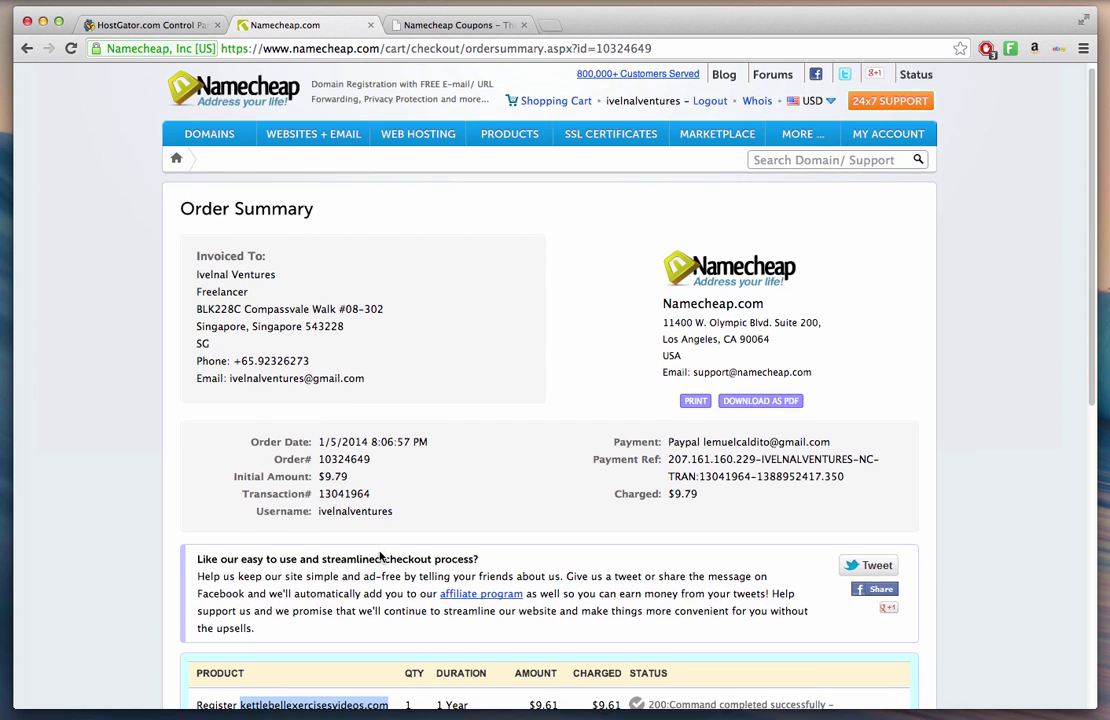
scroll(381, 558, "down", 4)
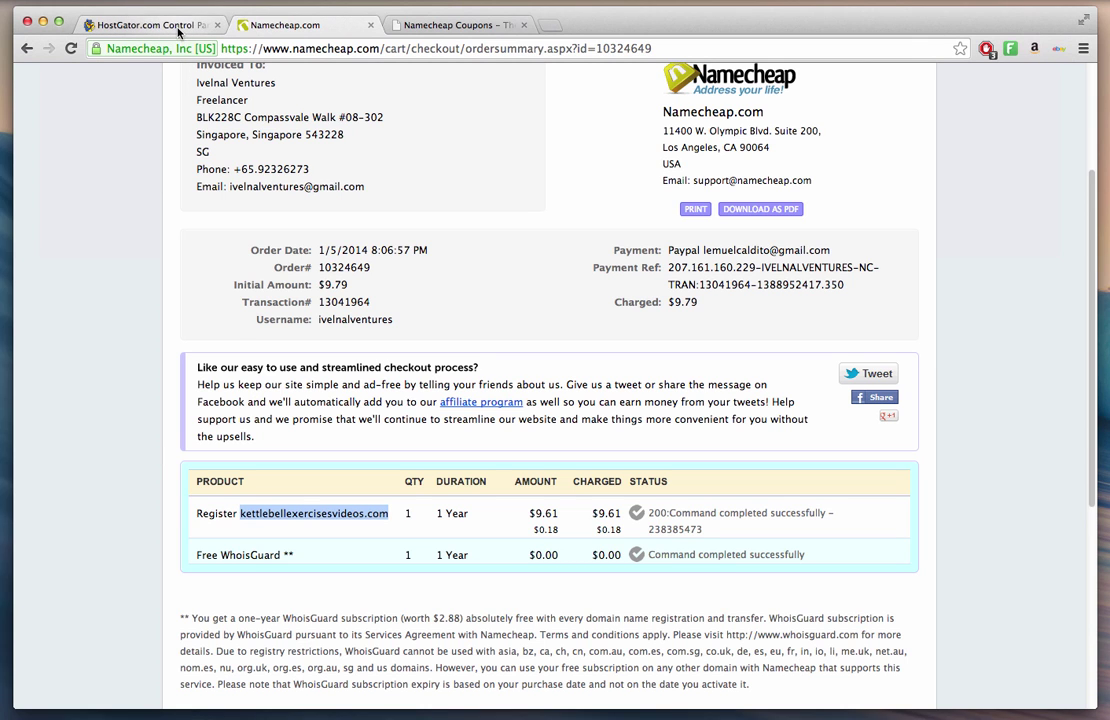
scroll(190, 295, "up", 4)
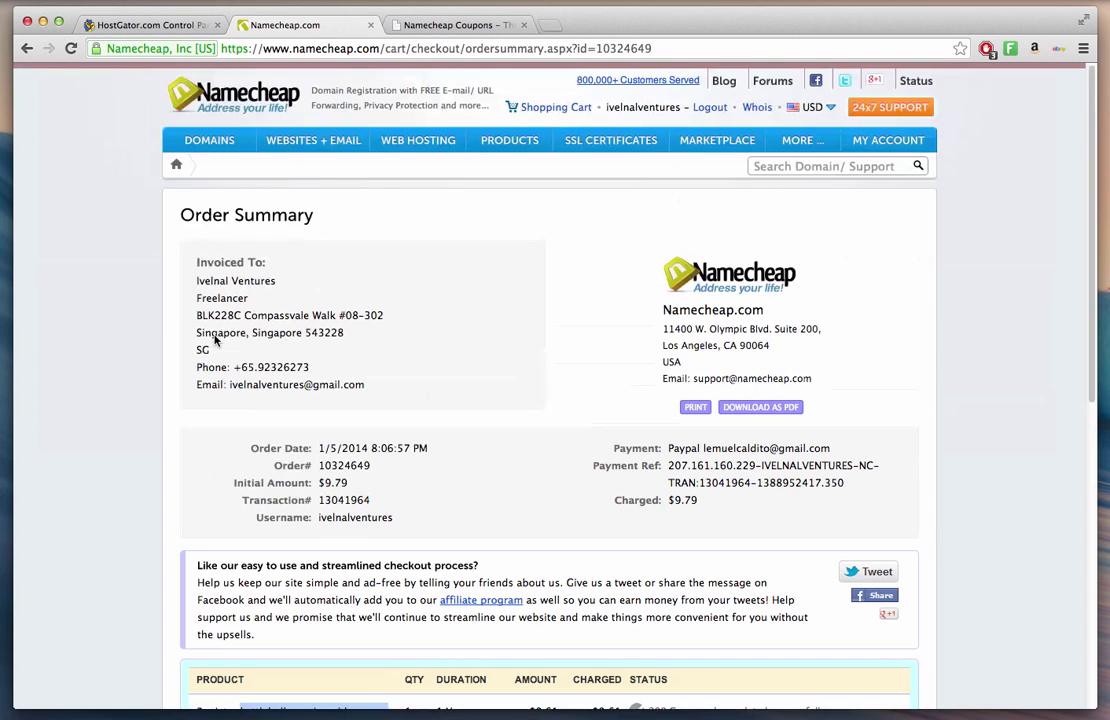
scroll(445, 418, "down", 5)
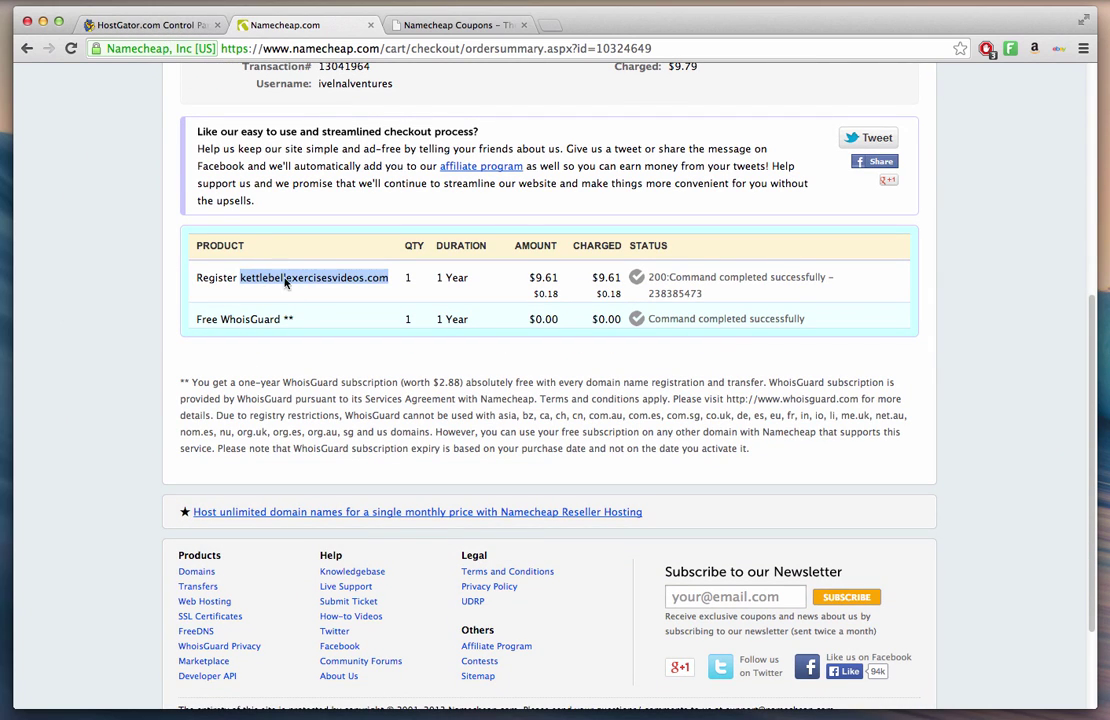
left_click(253, 284)
left_click_drag(240, 279, 390, 281)
key("super+c")
left_click(185, 26)
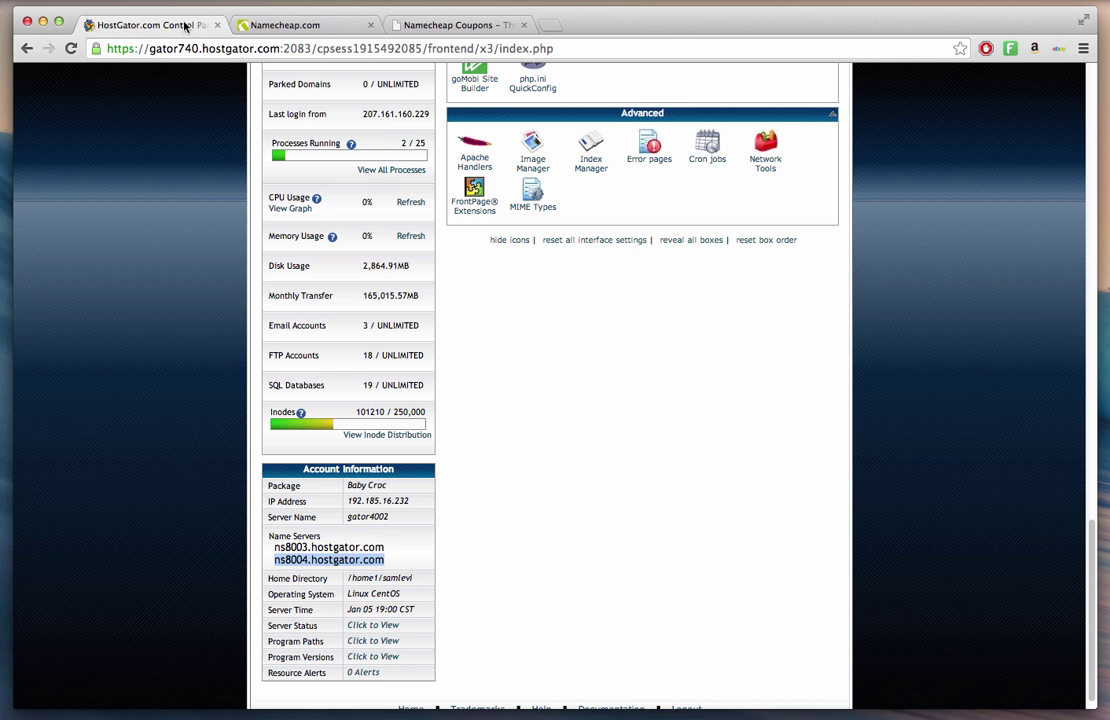
Step: Find the Domains section on the cPanel home and open Addon Domains
scroll(183, 478, "up", 15)
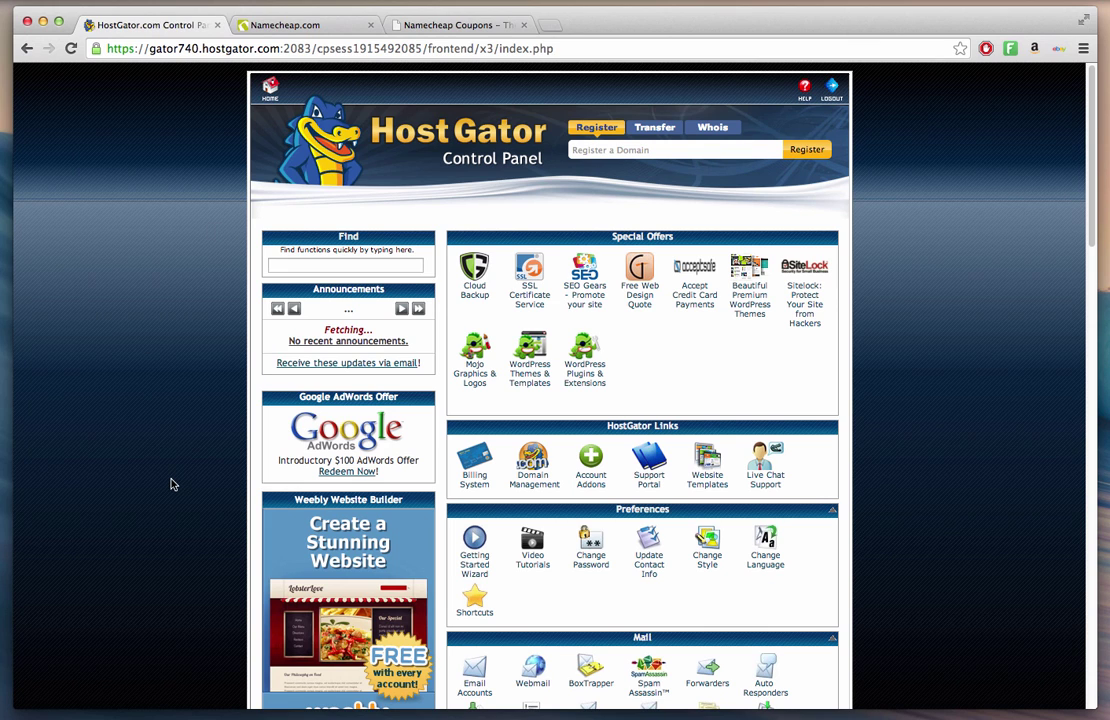
scroll(171, 484, "down", 5)
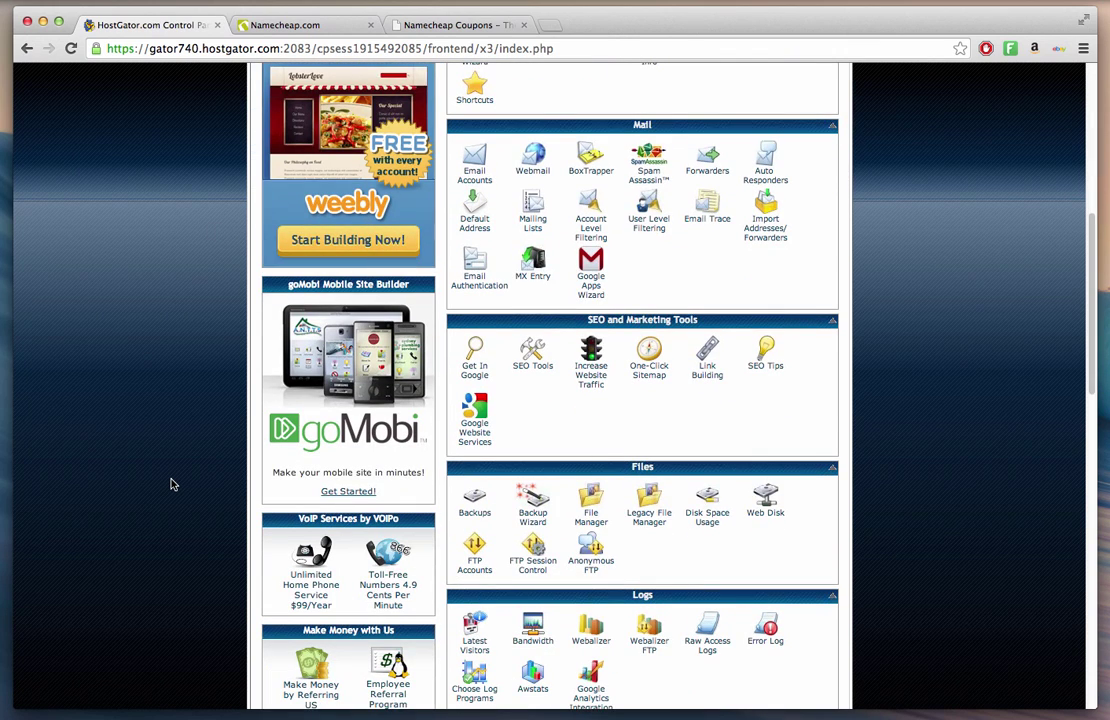
scroll(171, 485, "down", 2)
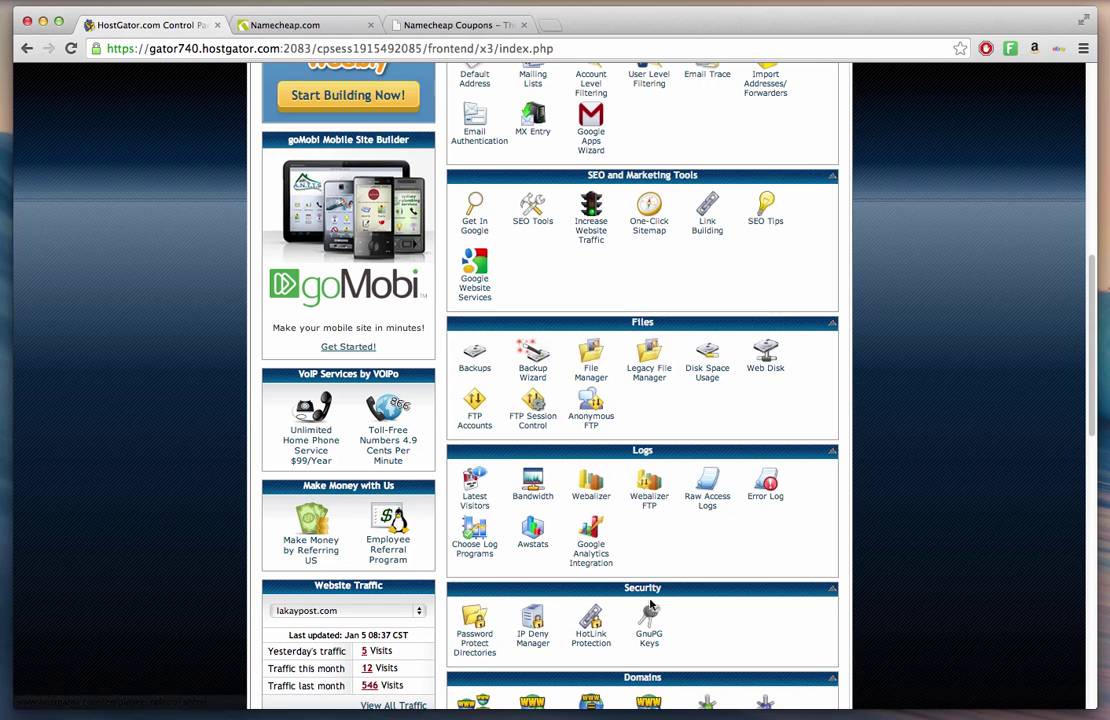
scroll(641, 597, "up", 1)
scroll(641, 597, "up", 1)
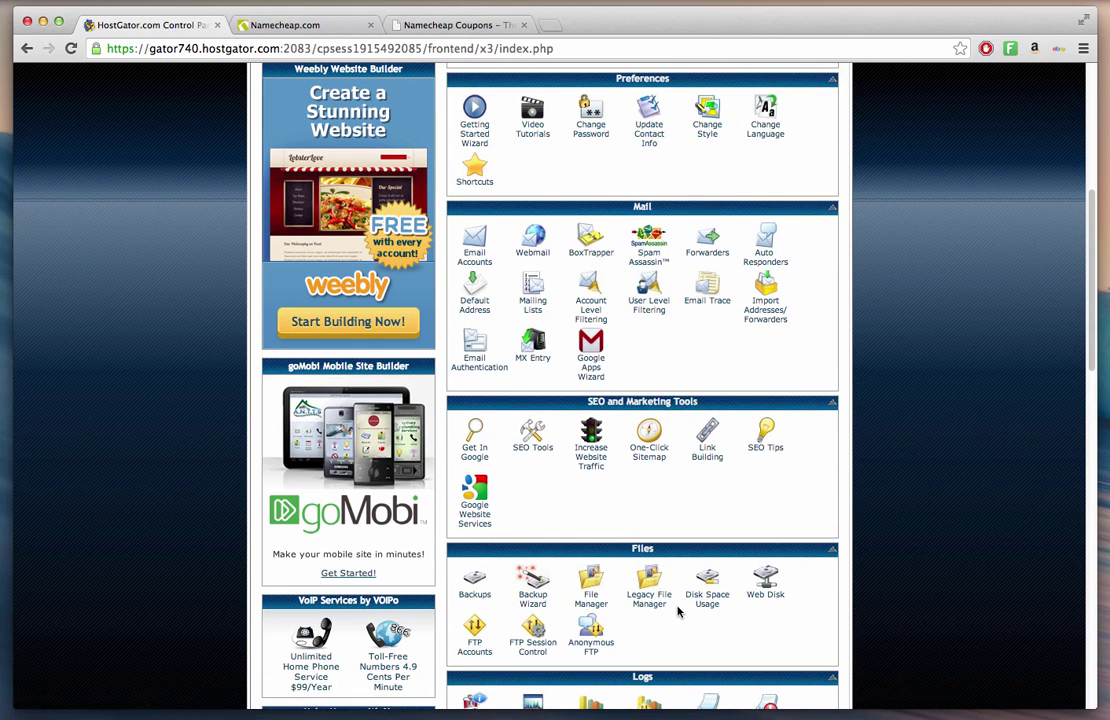
scroll(680, 614, "down", 4)
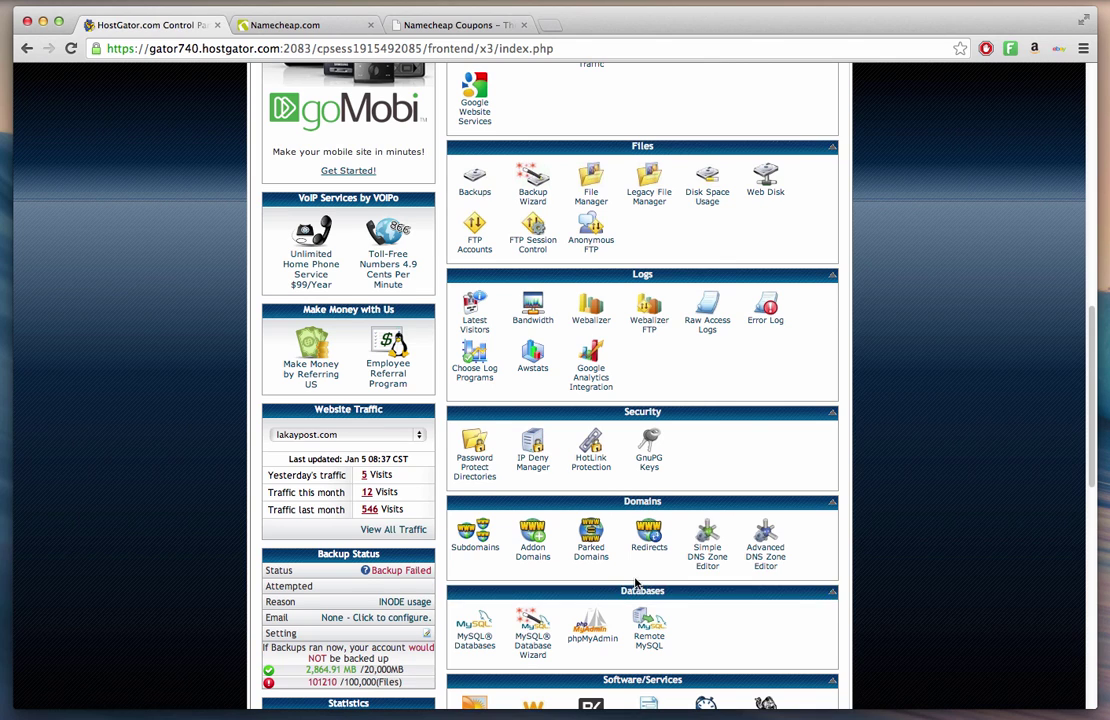
scroll(636, 582, "down", 2)
scroll(636, 582, "down", 1)
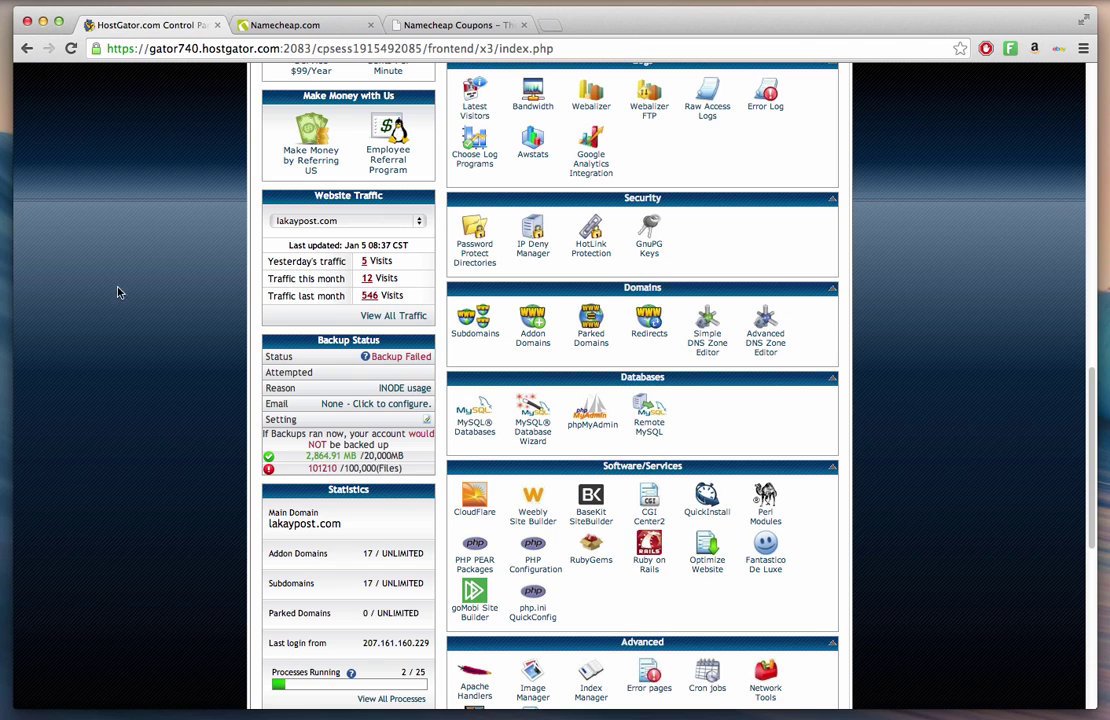
scroll(197, 581, "down", 2)
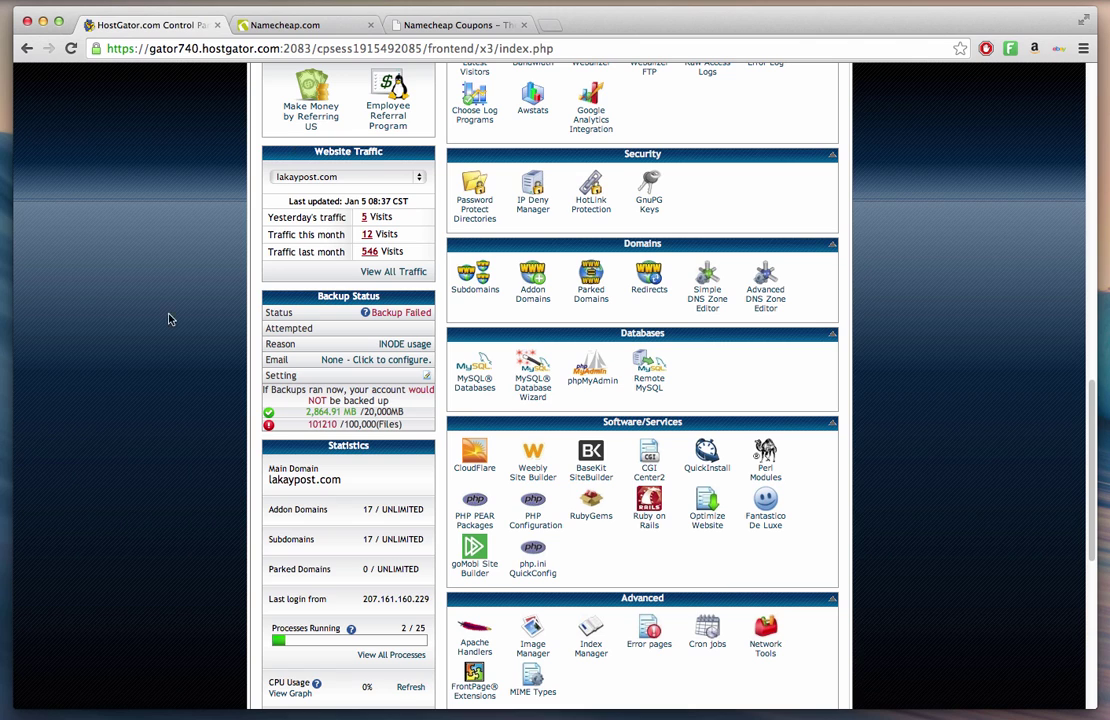
left_click(290, 25)
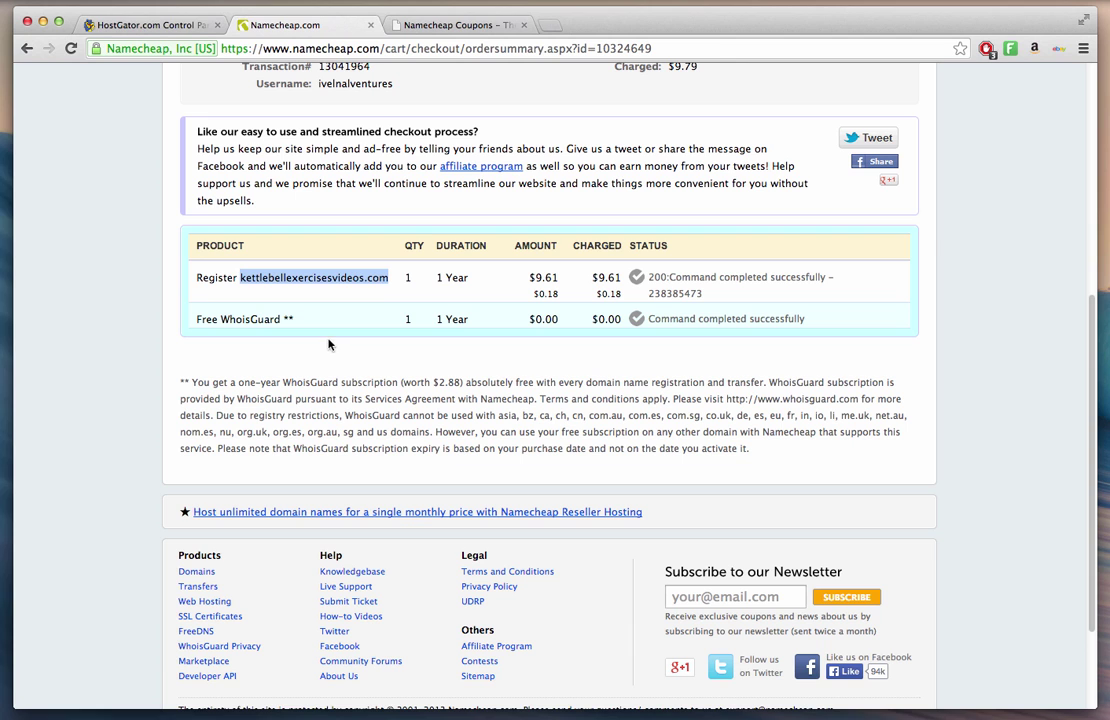
left_click(150, 28)
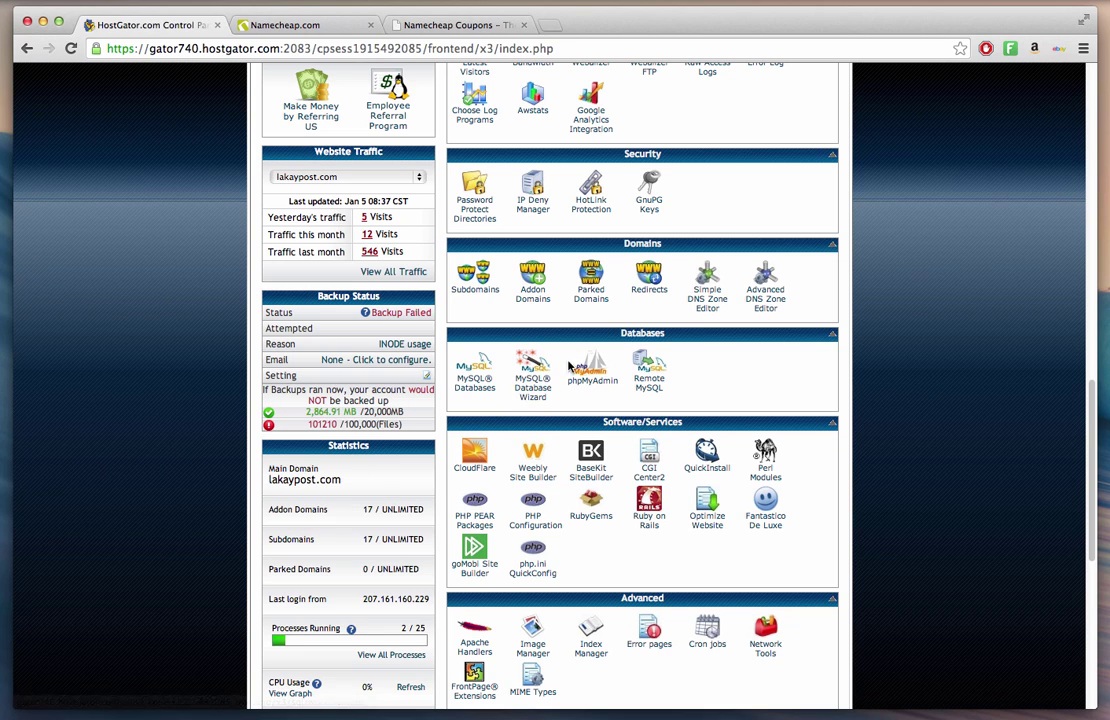
left_click(531, 302)
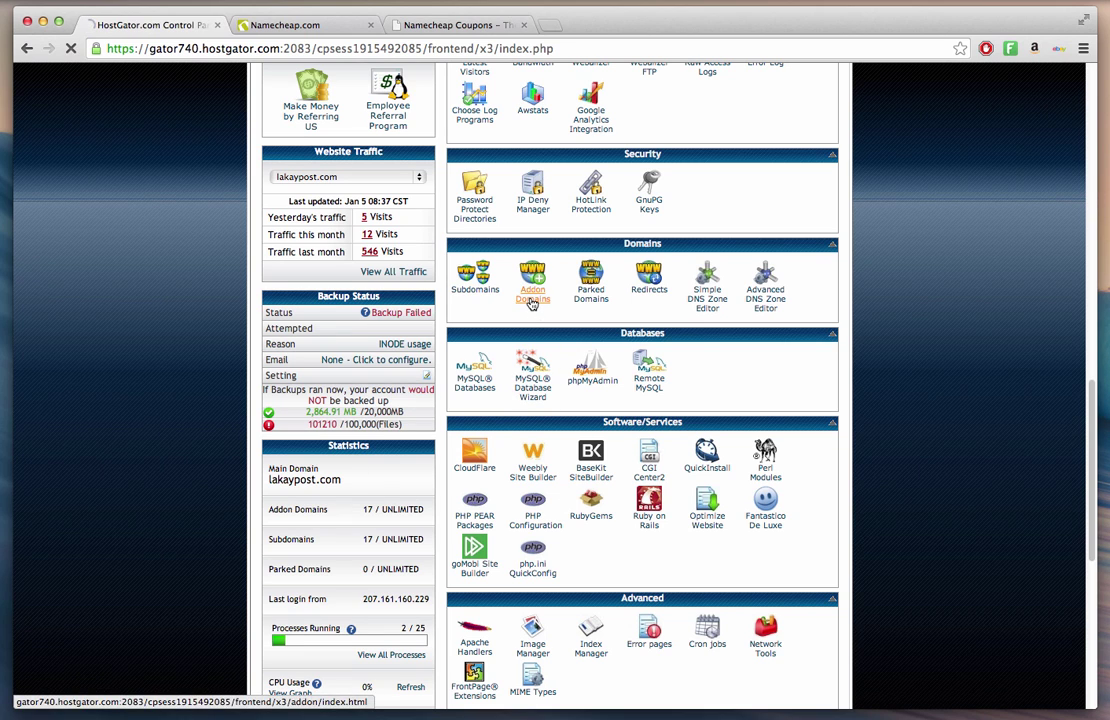
Step: Paste kettlebellexercisesvideos.com into the New Domain Name field
left_click(300, 25)
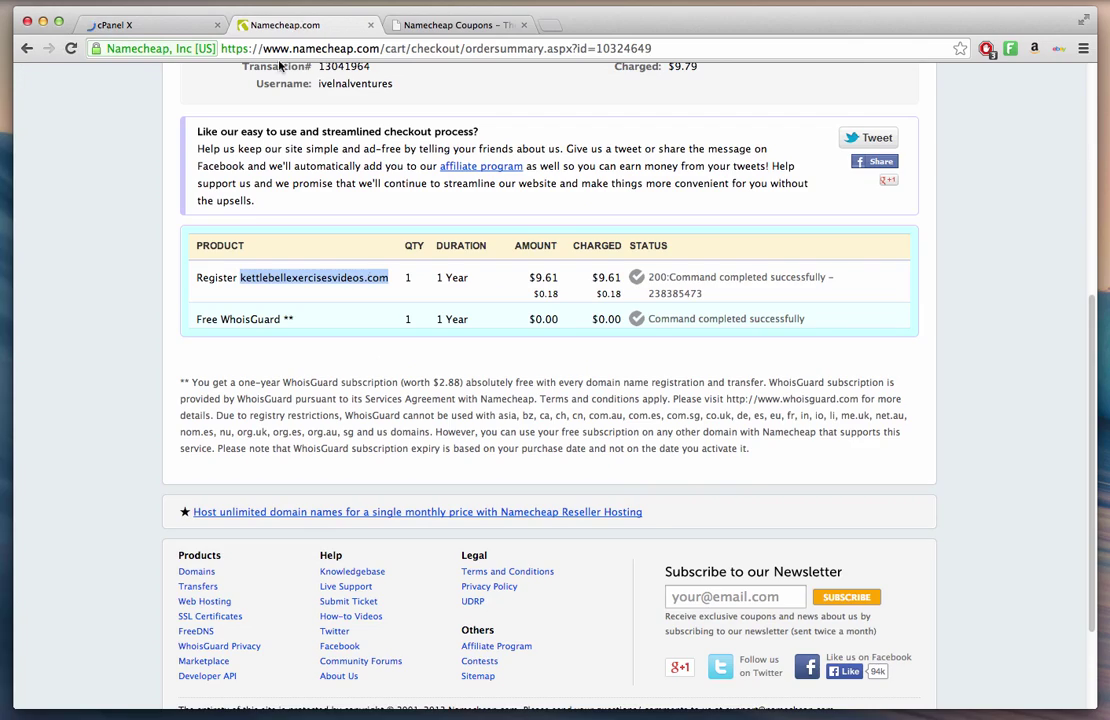
left_click(161, 27)
left_click(438, 346)
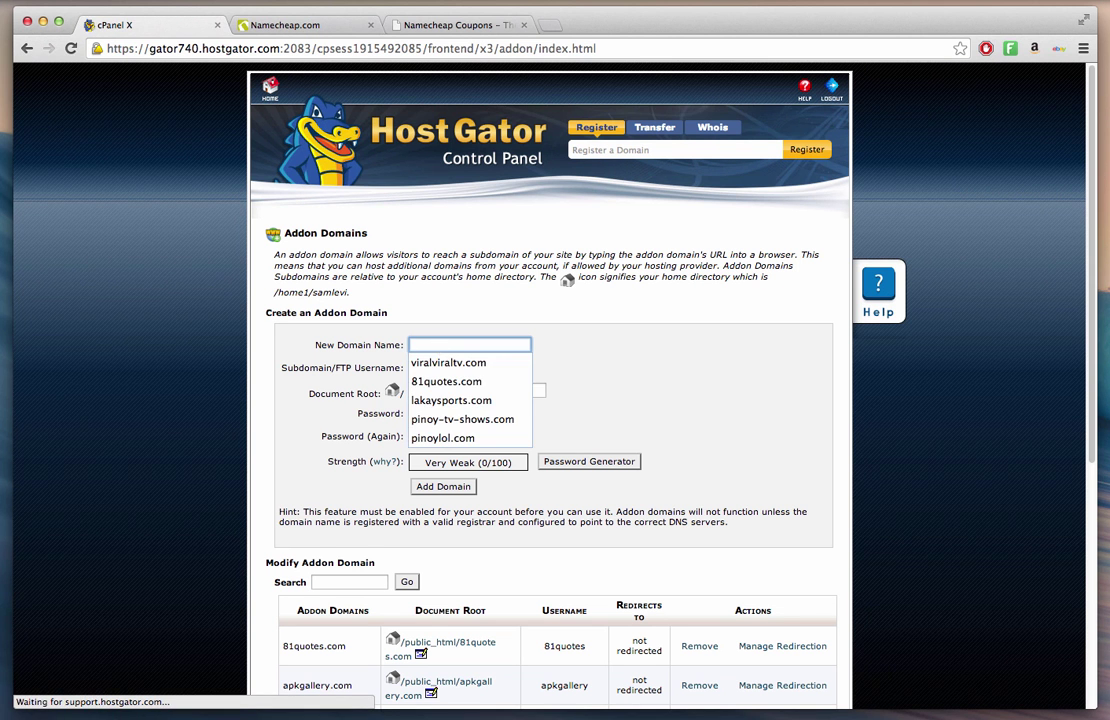
key("super+v")
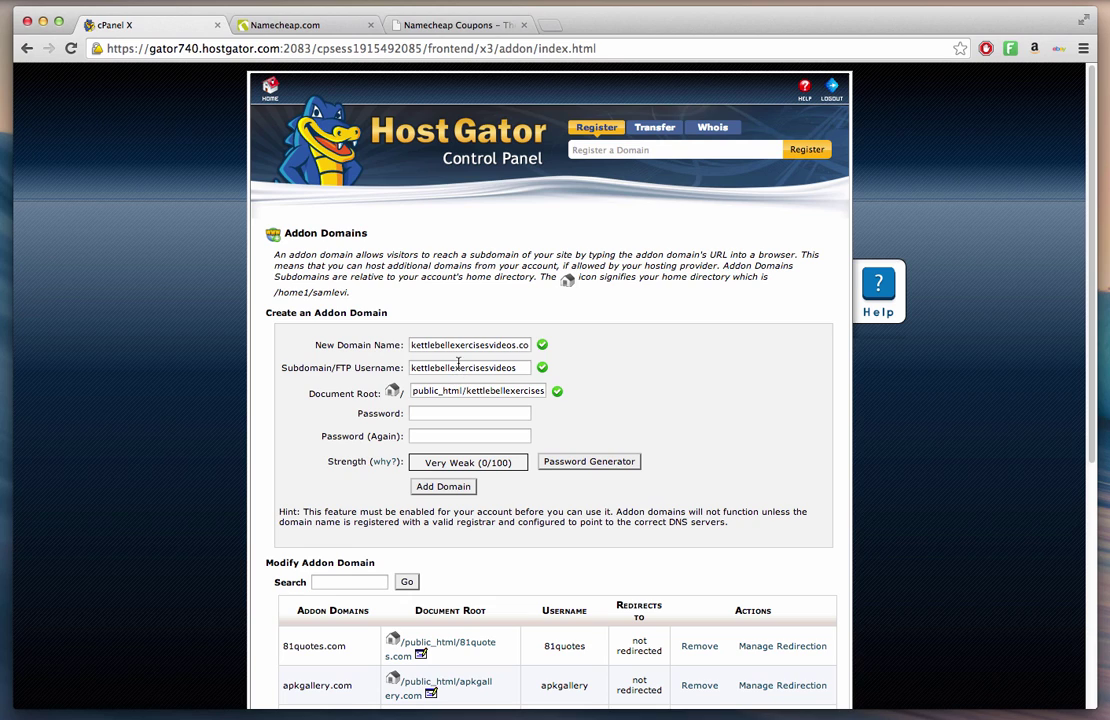
Step: Enter and confirm the addon domain password, then add the domain
left_click(428, 414)
type("•••••••")
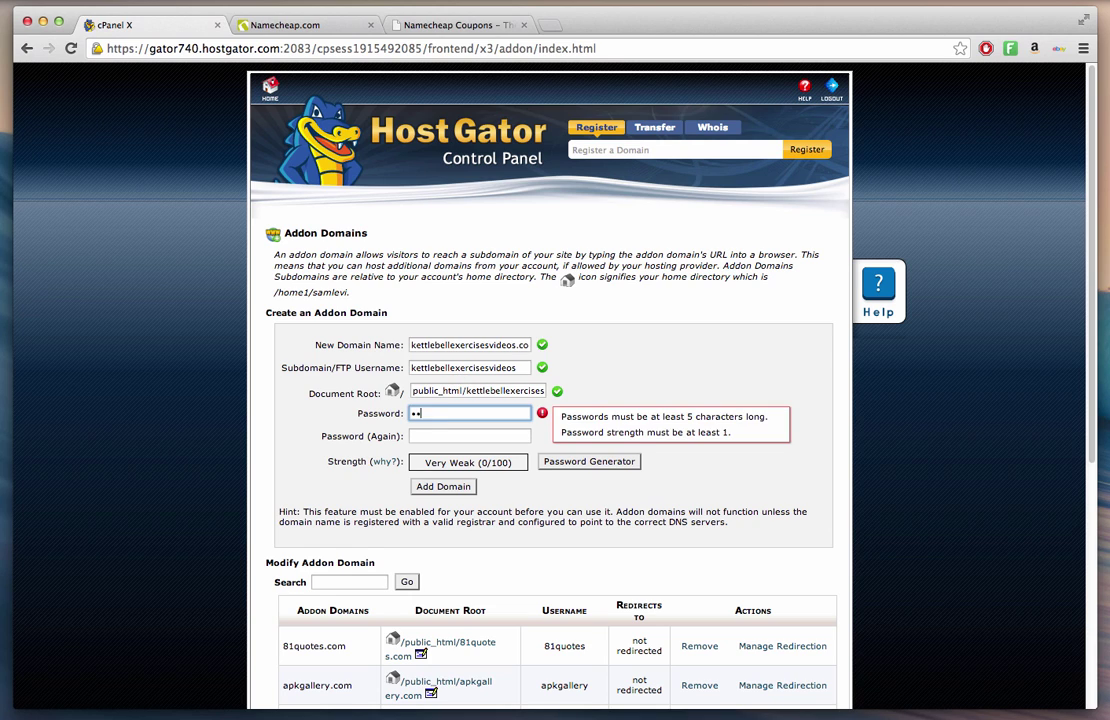
key("Tab")
type("•••")
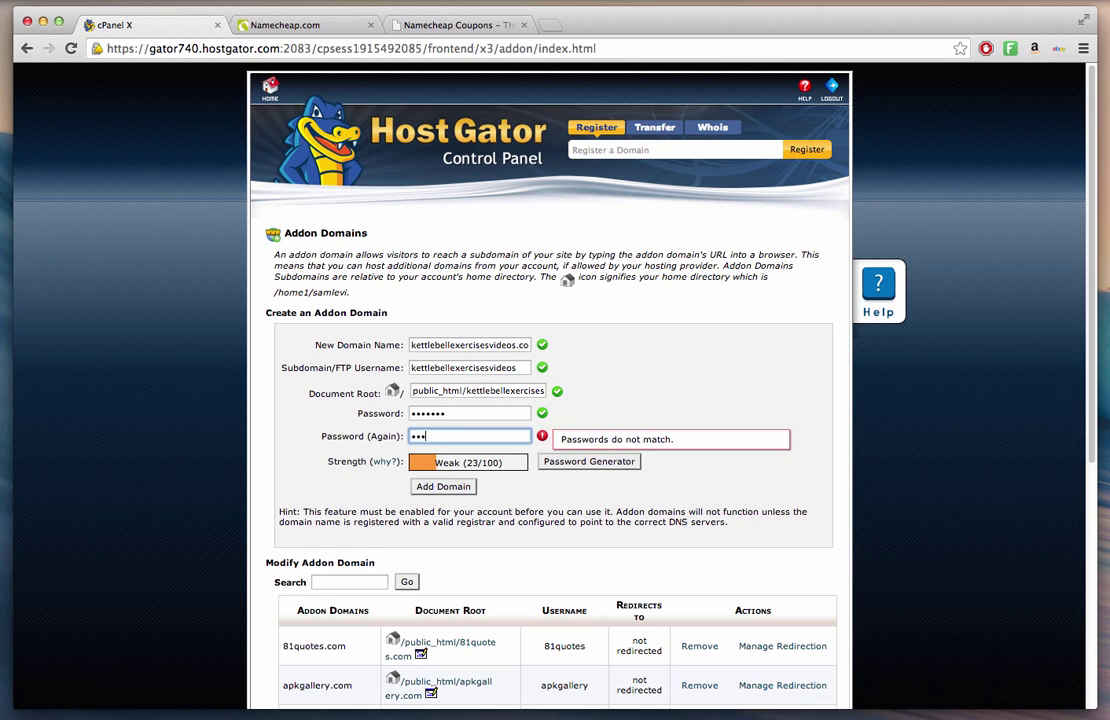
type("••••")
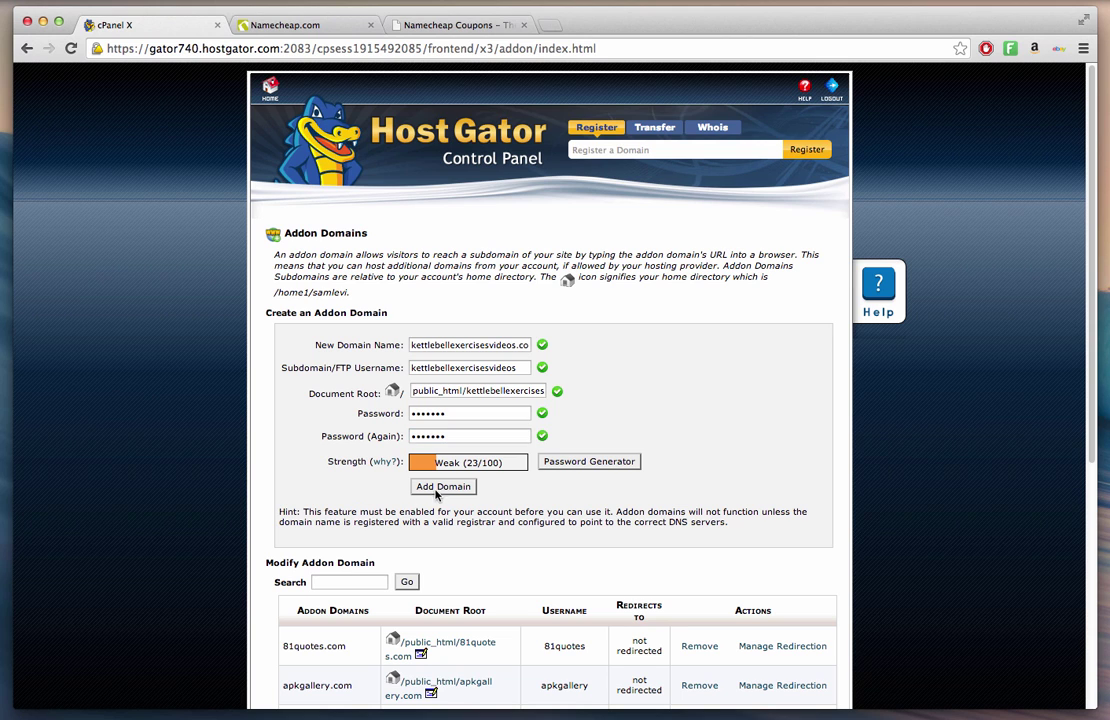
left_click(438, 487)
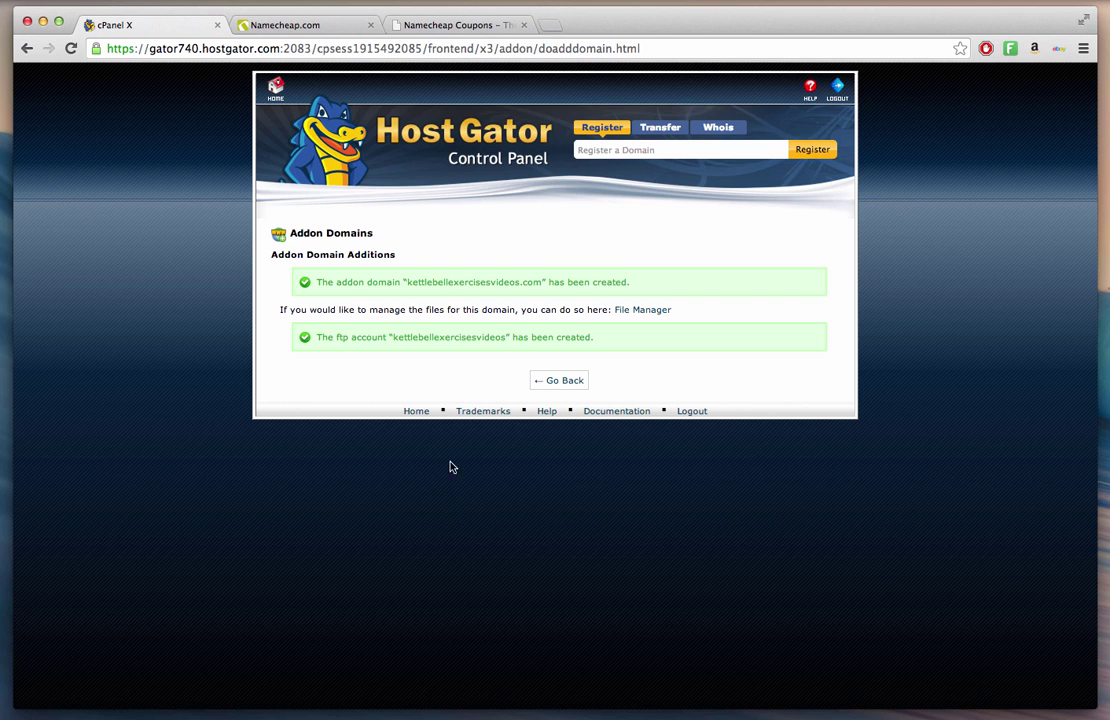
Step: Verify kettlebellexercisesvideos.com is listed in the Modify Addon Domain table
left_click(556, 382)
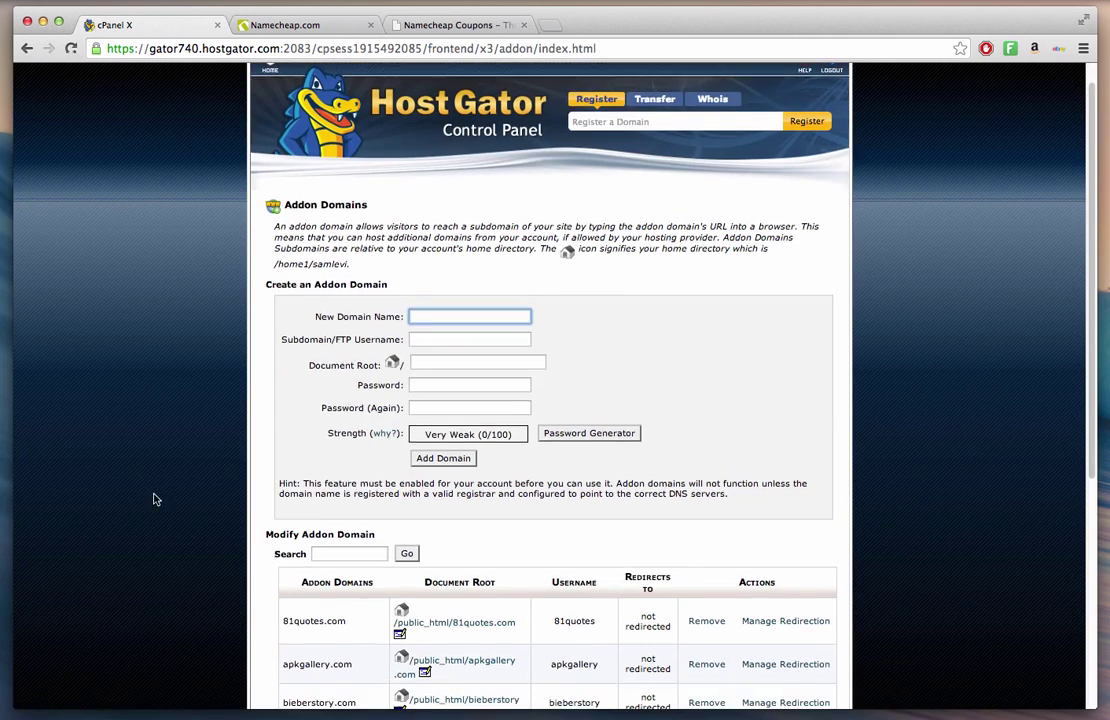
scroll(160, 499, "down", 5)
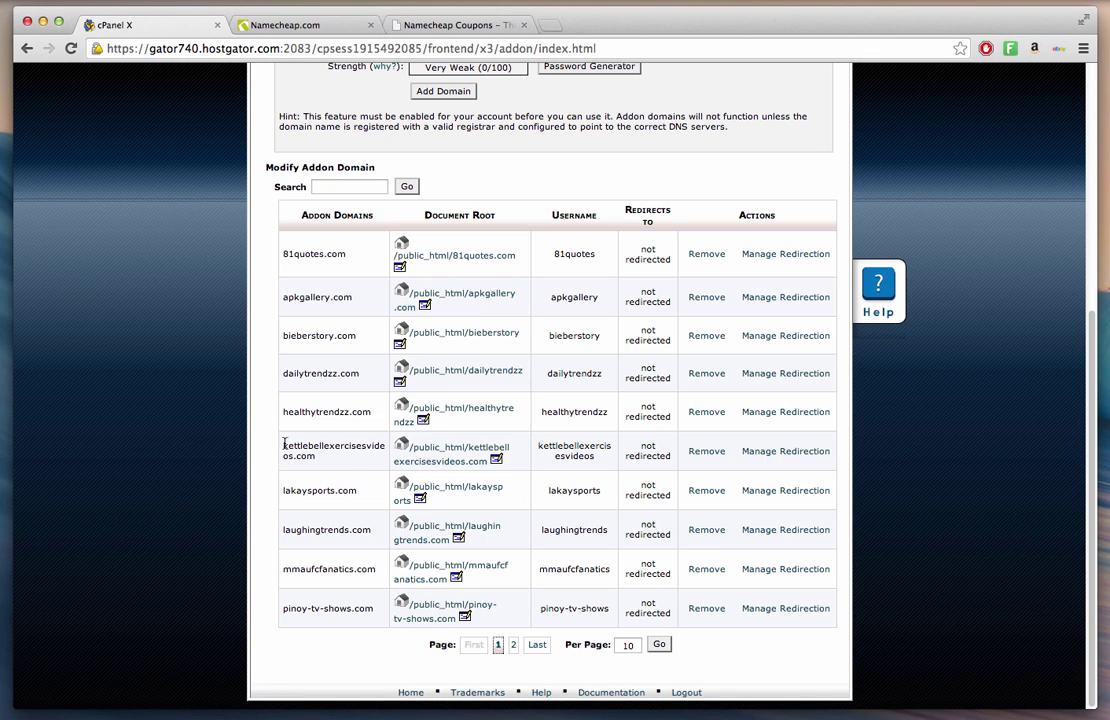
left_click_drag(283, 445, 340, 458)
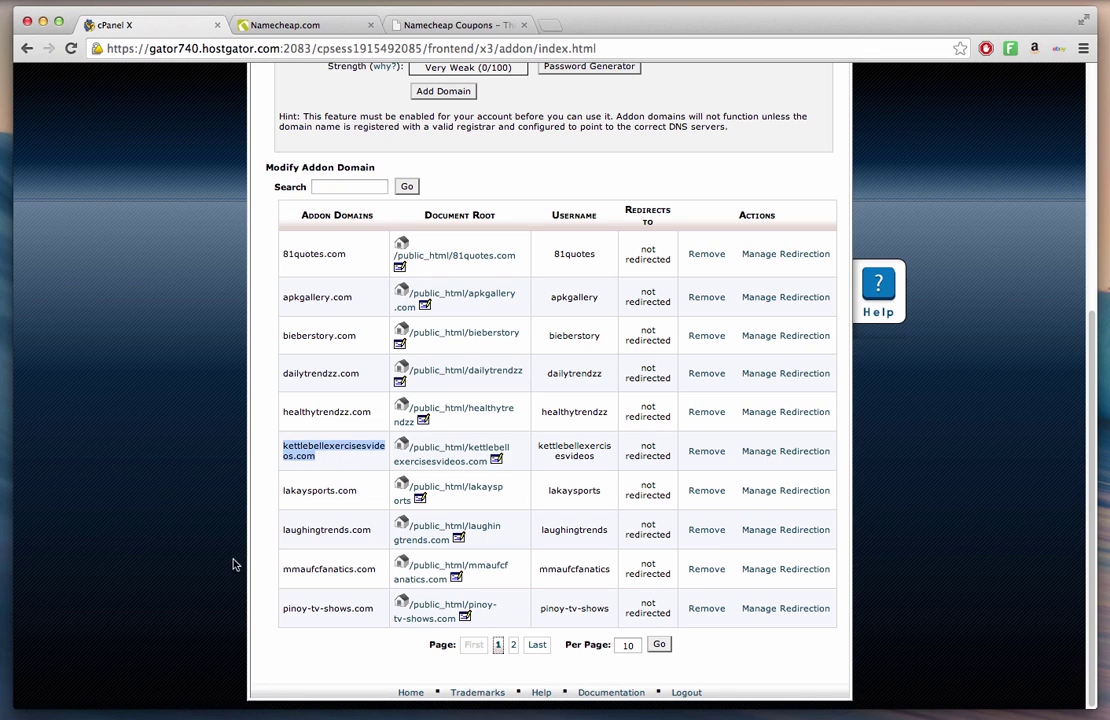
scroll(230, 562, "up", 5)
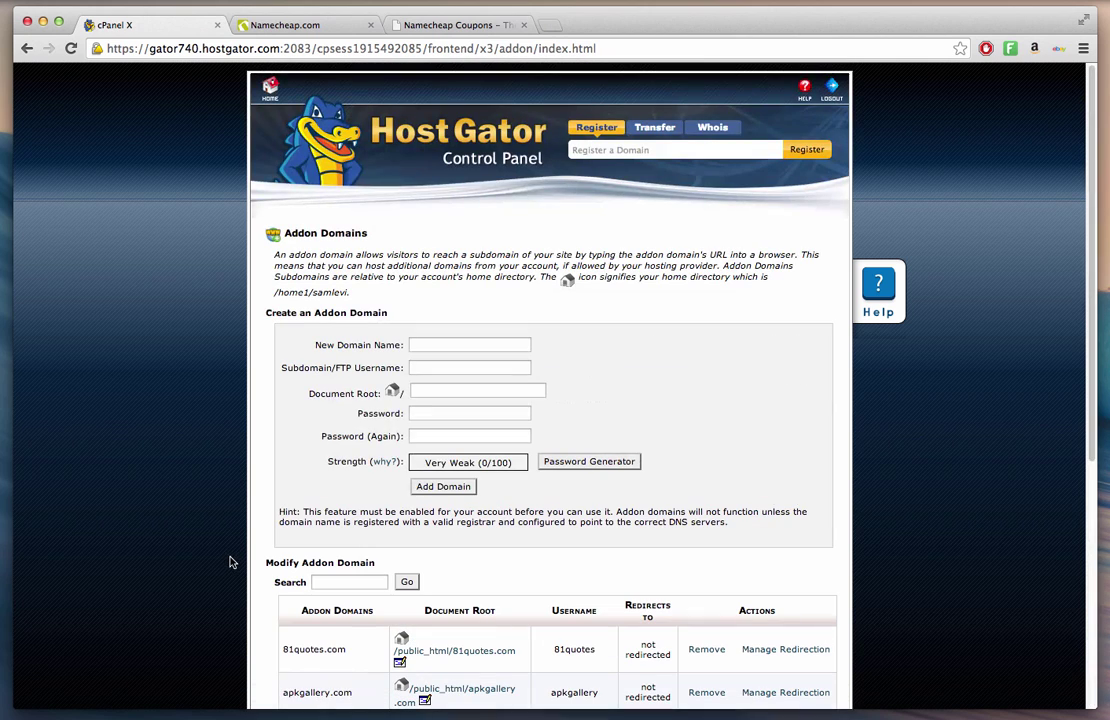
Step: Return to cPanel home, dismiss the goMobi popup and open Email Accounts
left_click(271, 92)
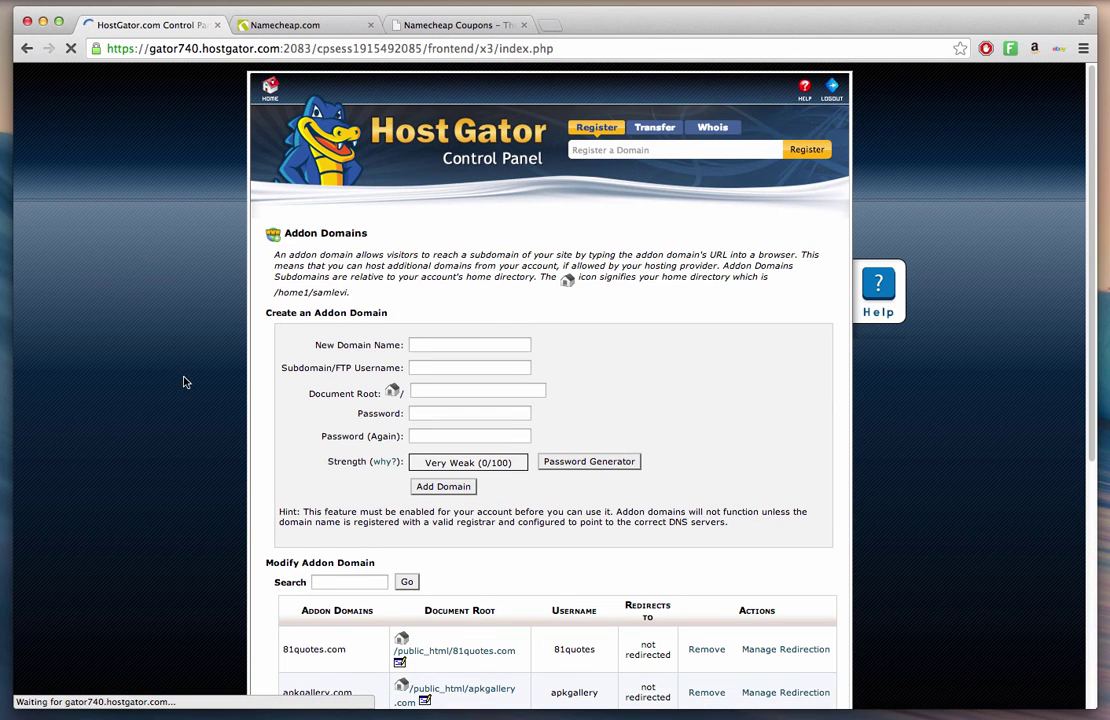
scroll(190, 384, "down", 5)
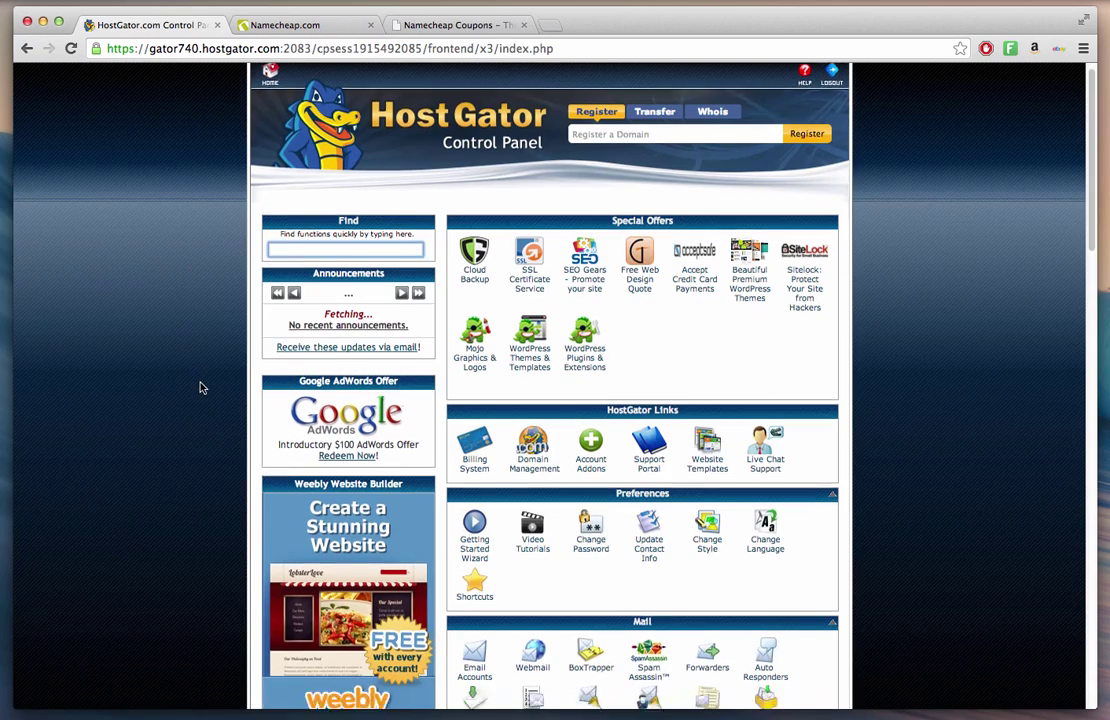
left_click(718, 232)
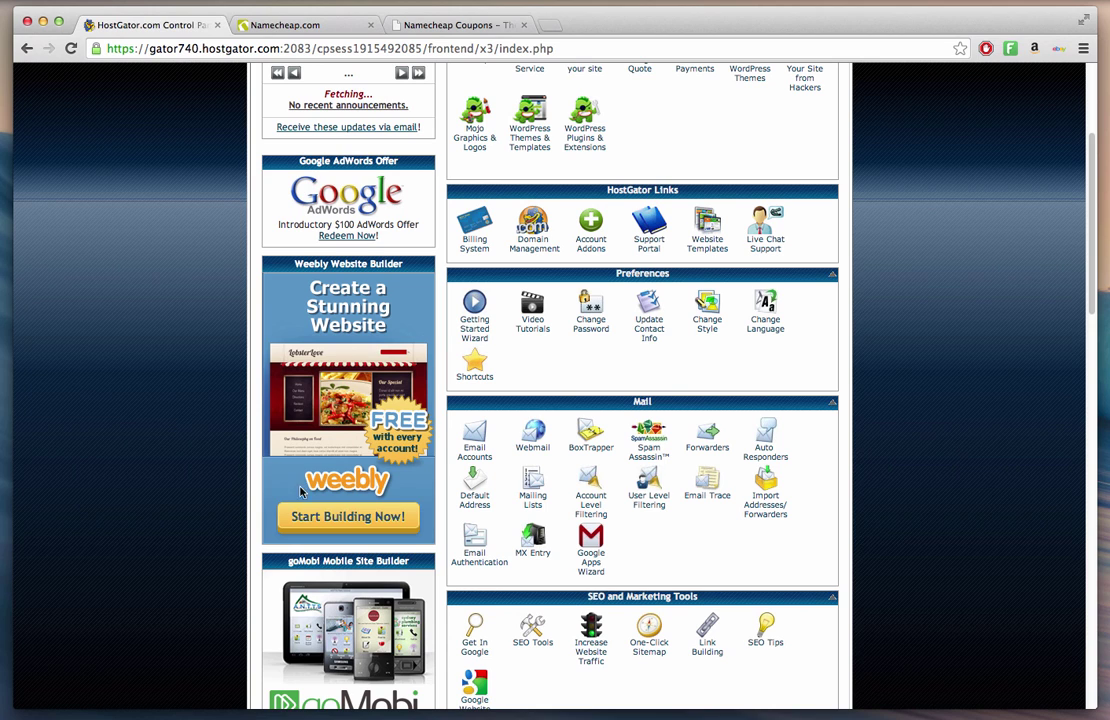
left_click(478, 456)
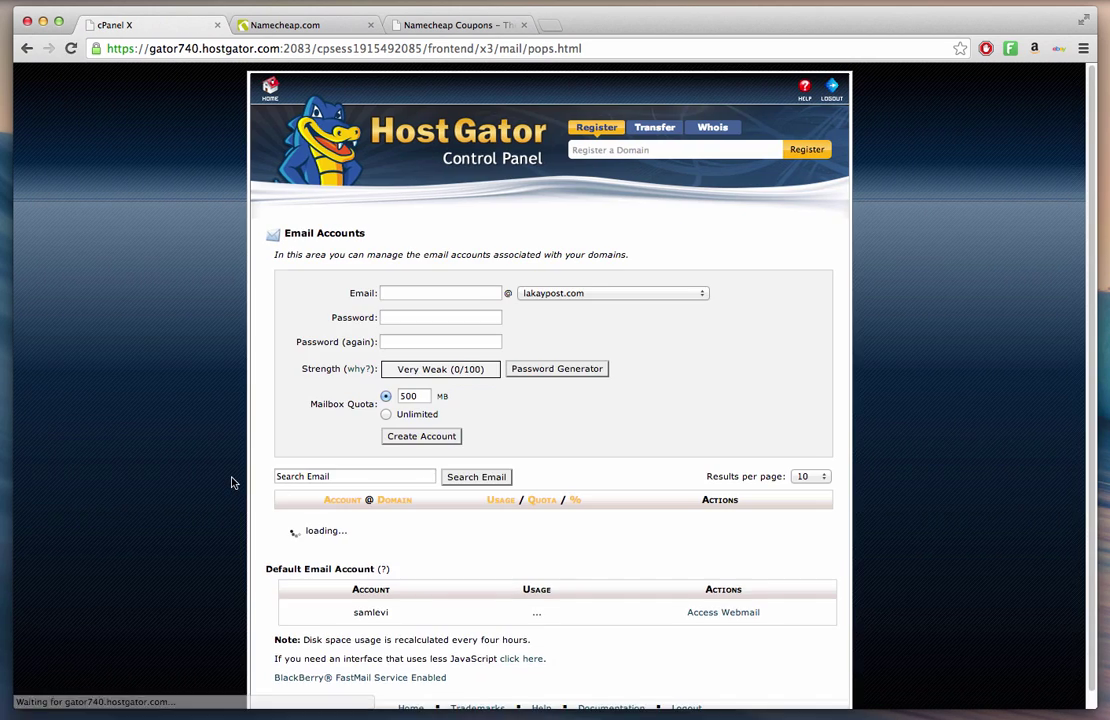
left_click(592, 291)
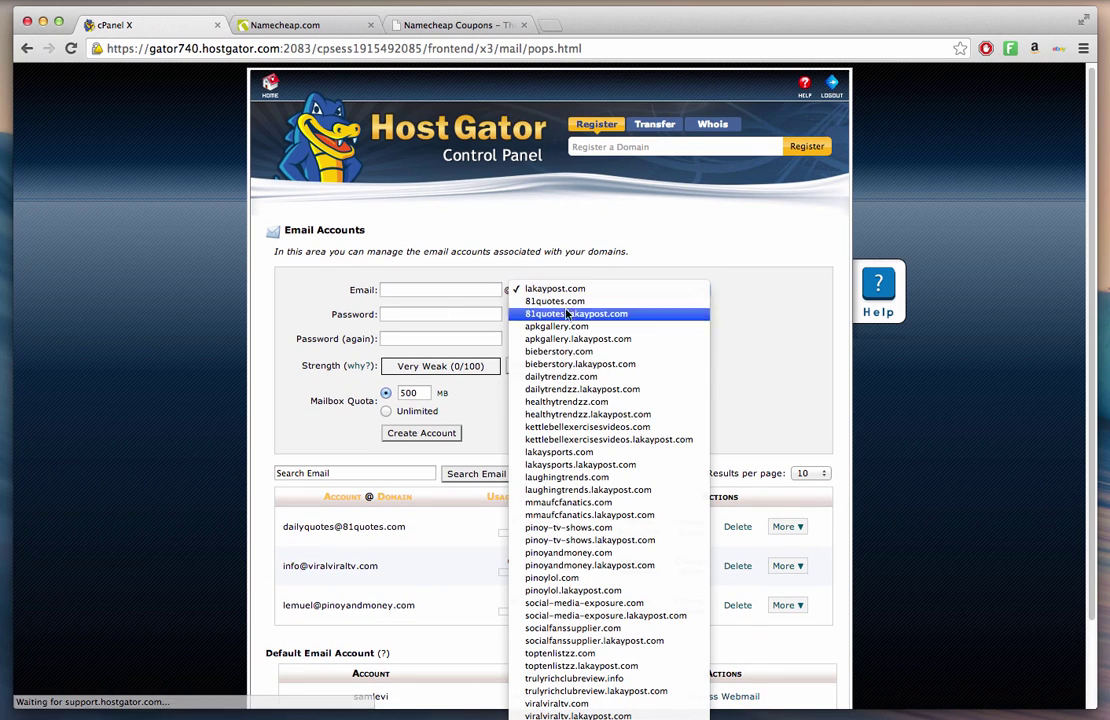
left_click(569, 428)
left_click(457, 290)
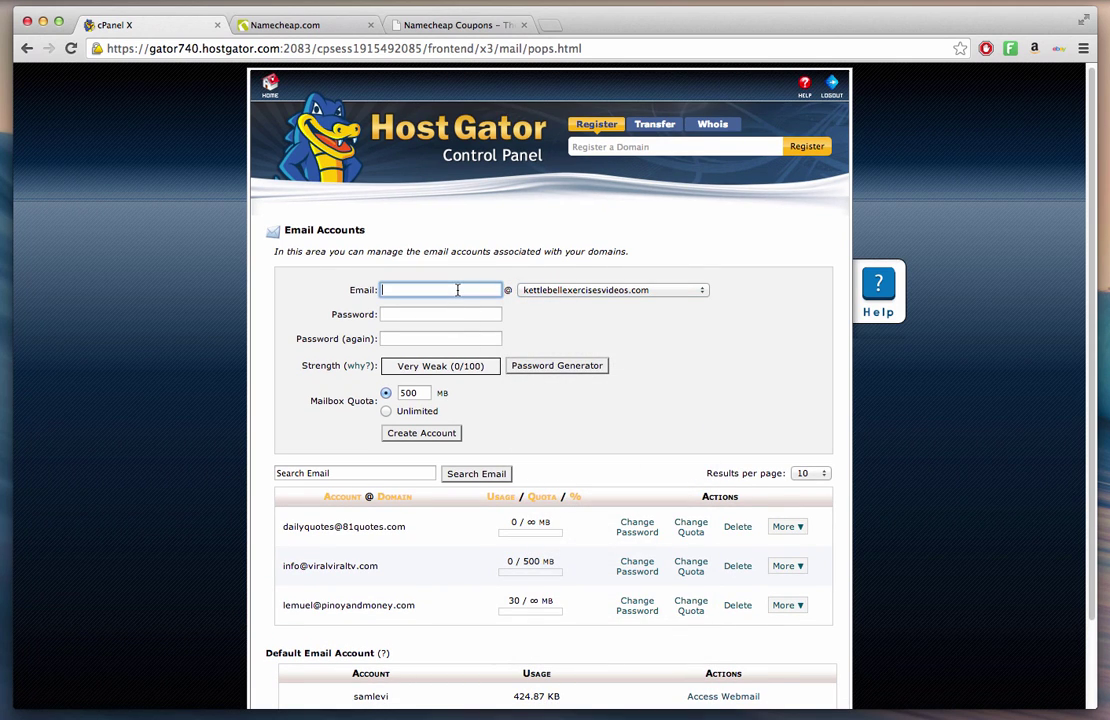
type("info")
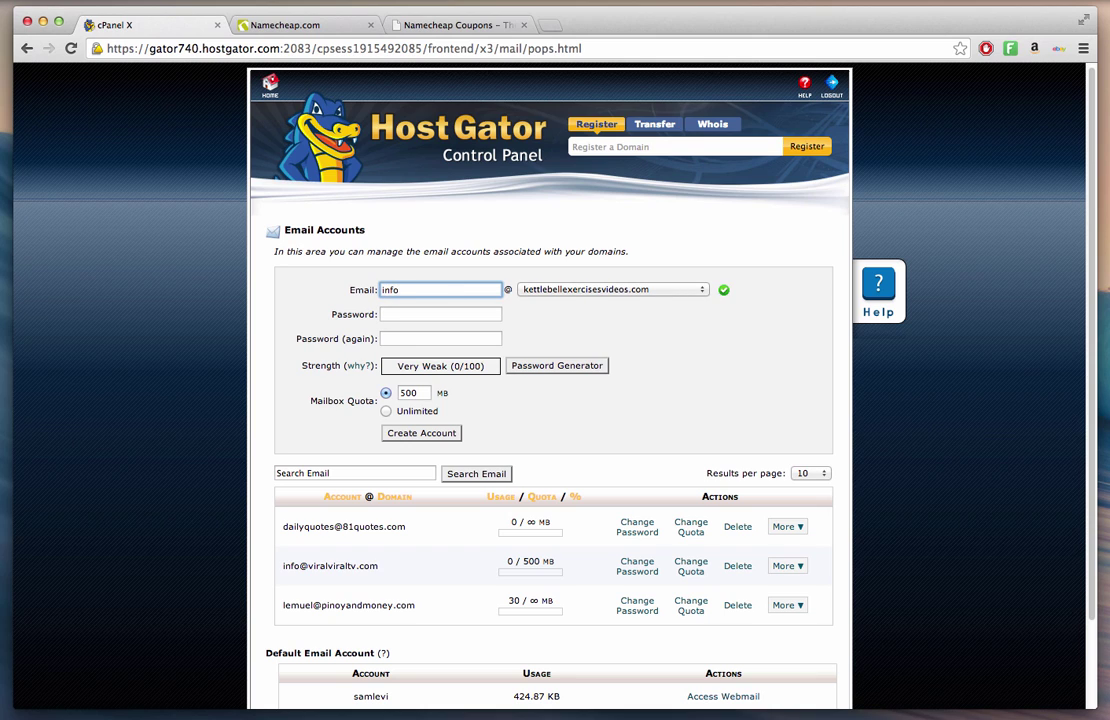
left_click(420, 314)
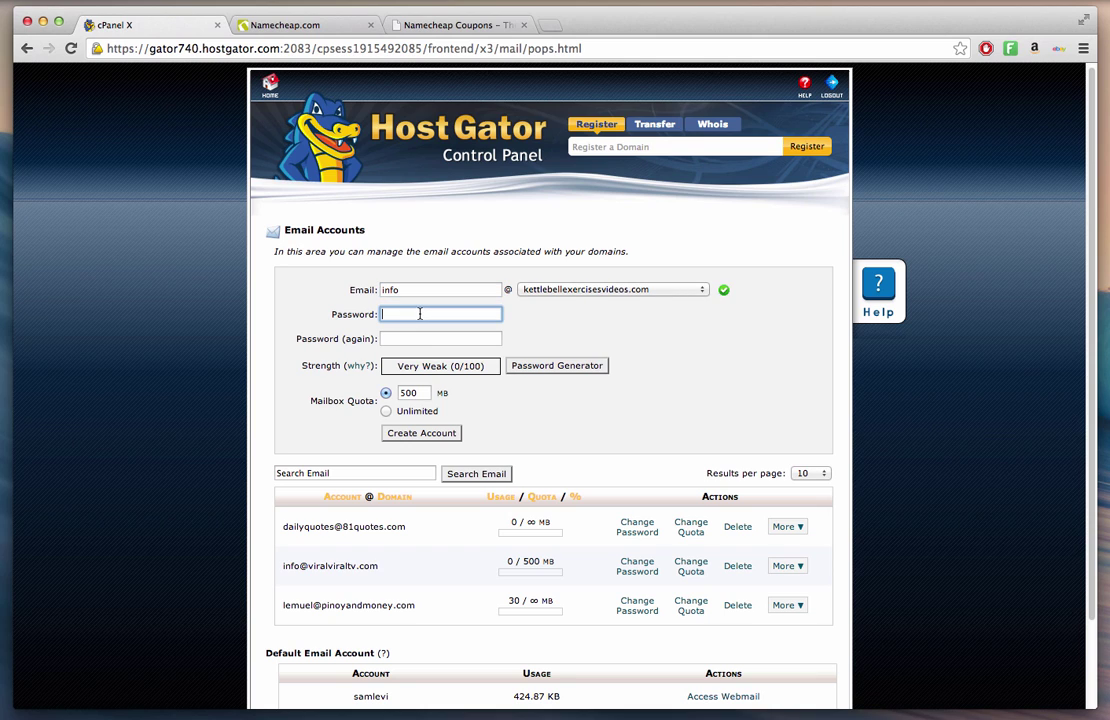
type("*******")
key("Tab")
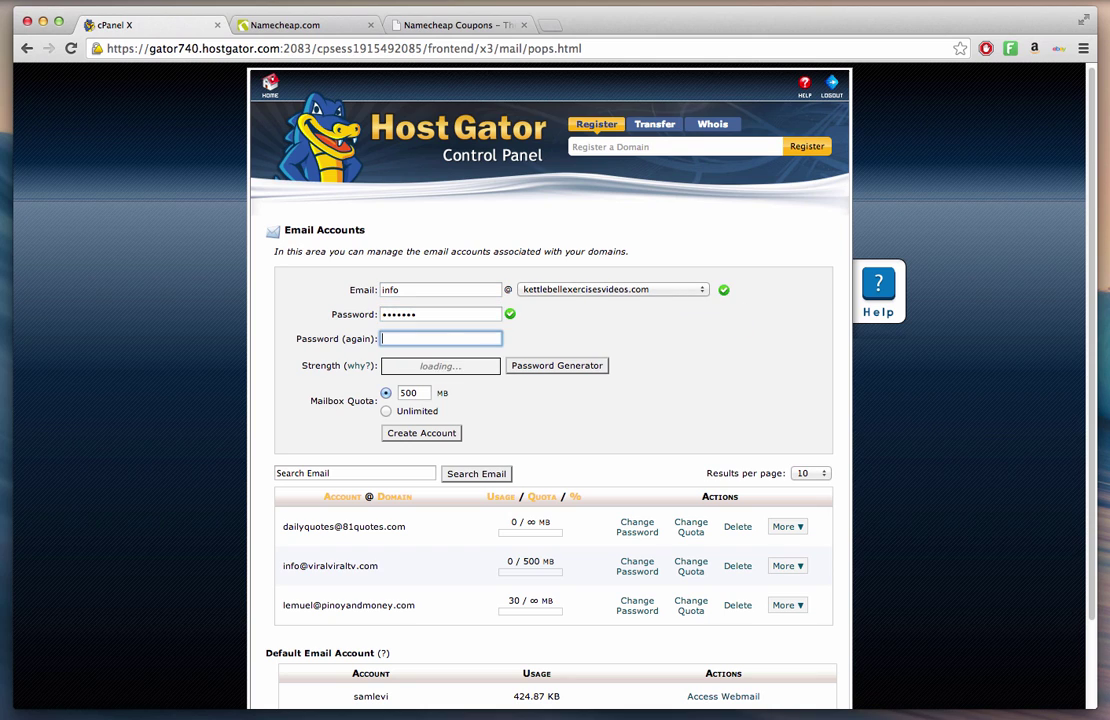
type("*******")
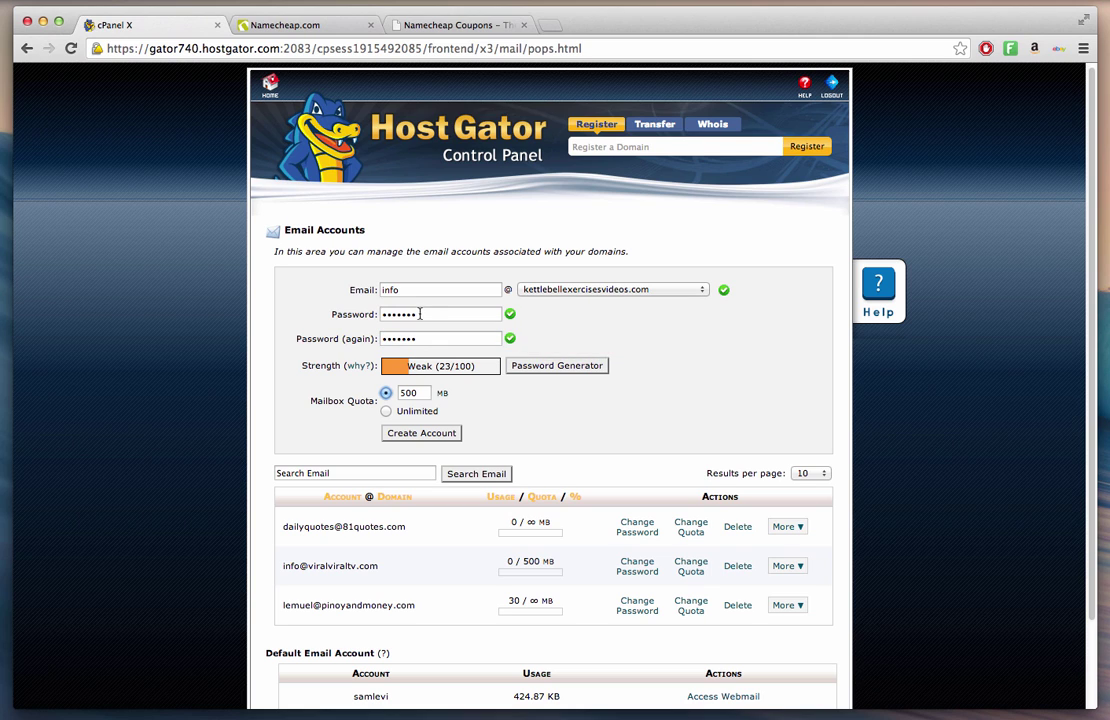
left_click(471, 385)
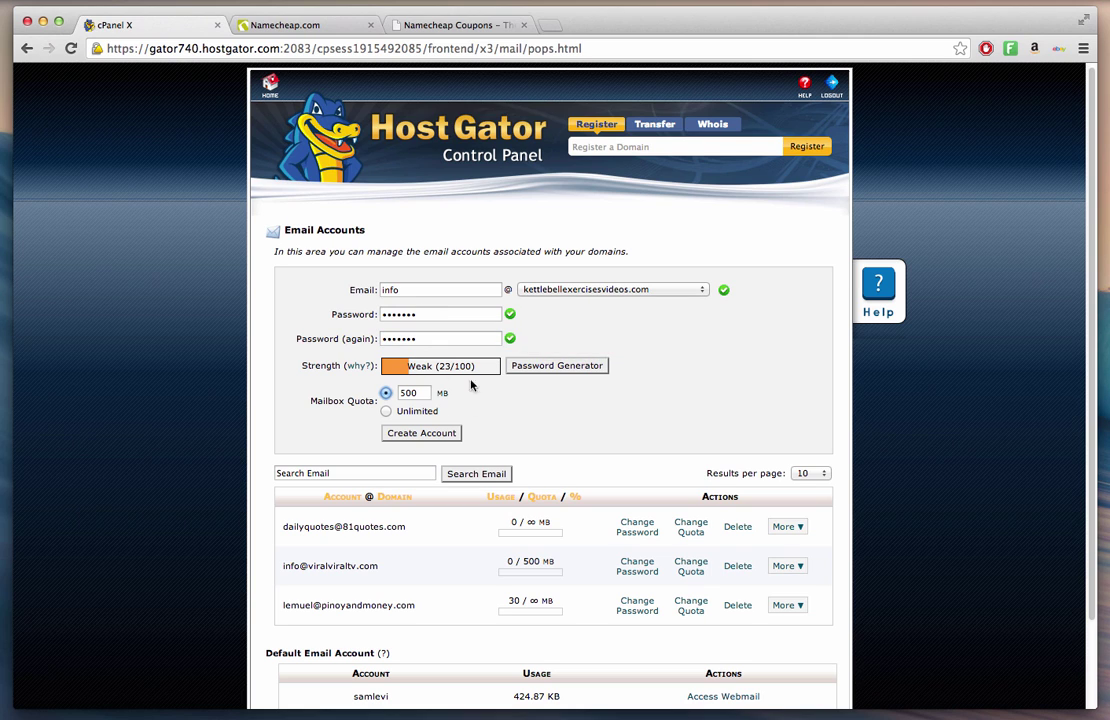
left_click(428, 432)
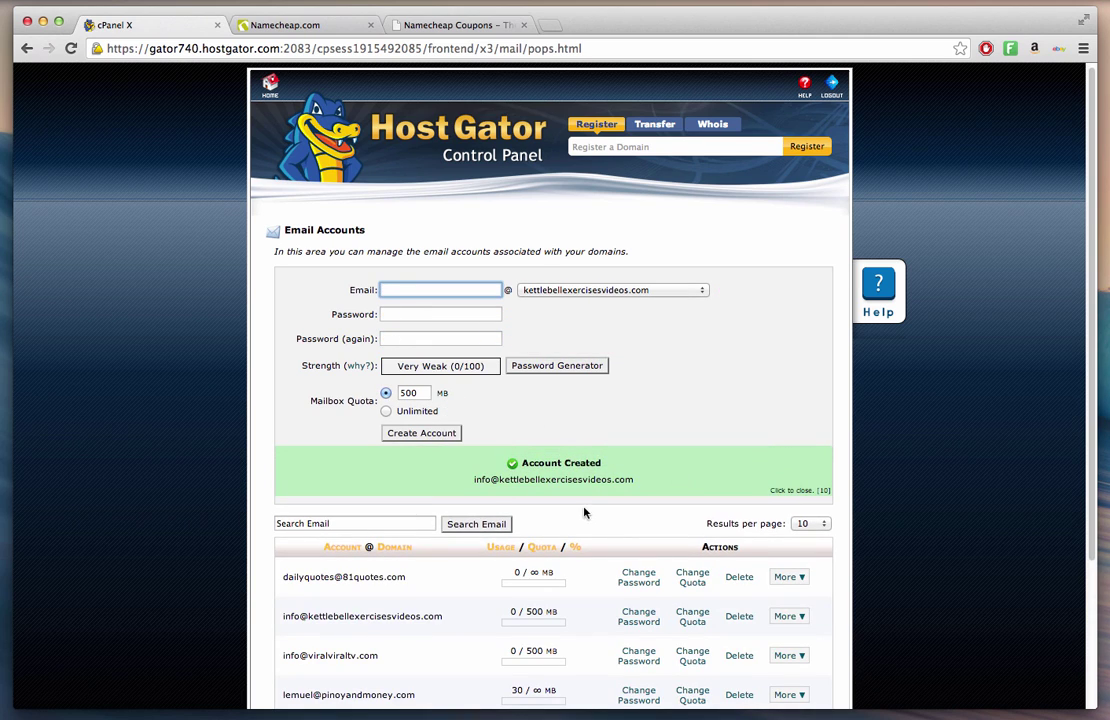
Step: Locate the new info account in the list and expand its More options
scroll(590, 513, "down", 4)
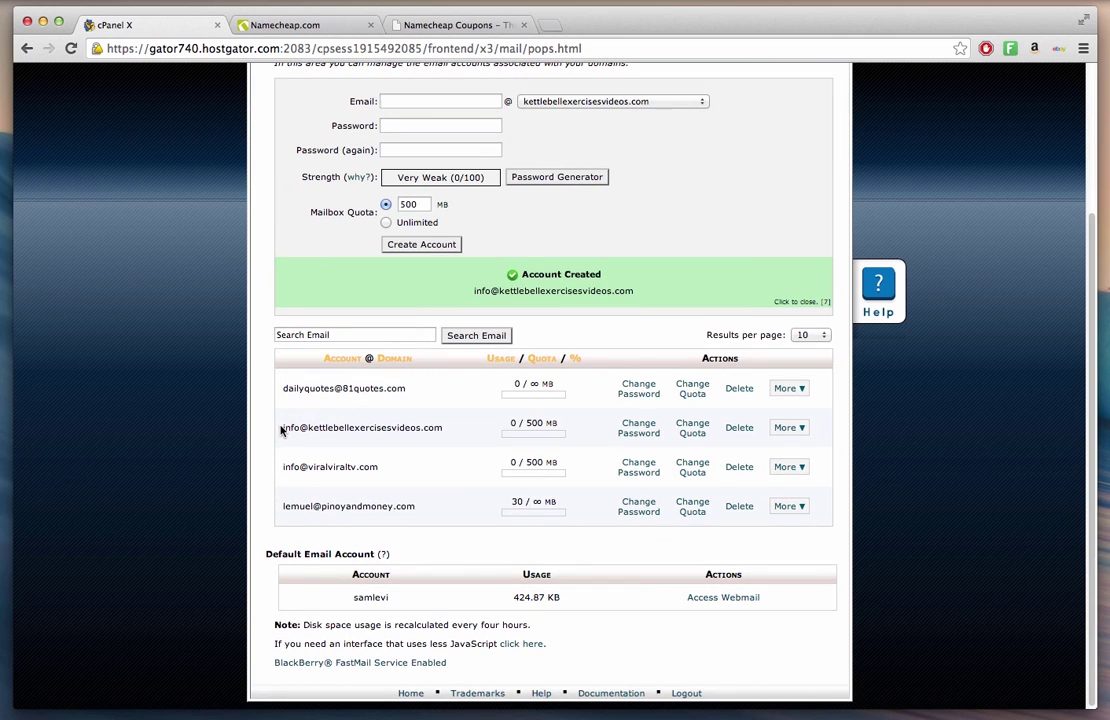
left_click_drag(280, 427, 458, 431)
left_click(788, 427)
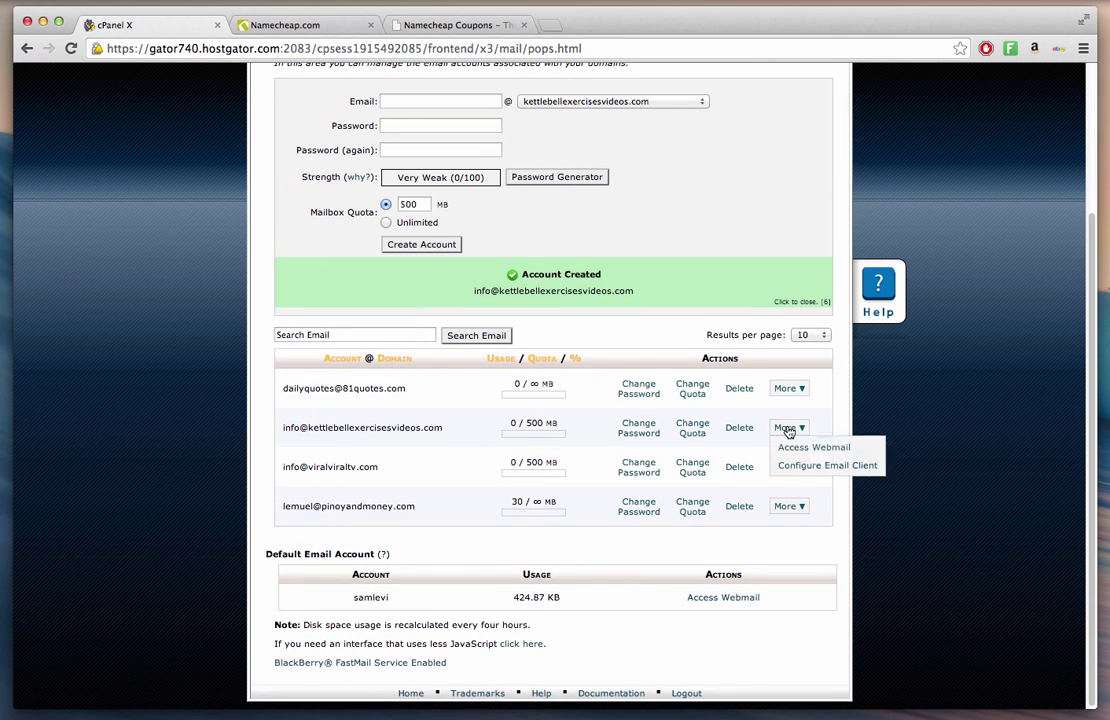
Step: Open the info account's webmail in SquirrelMail, check its empty INBOX, then return to cPanel
left_click(815, 448)
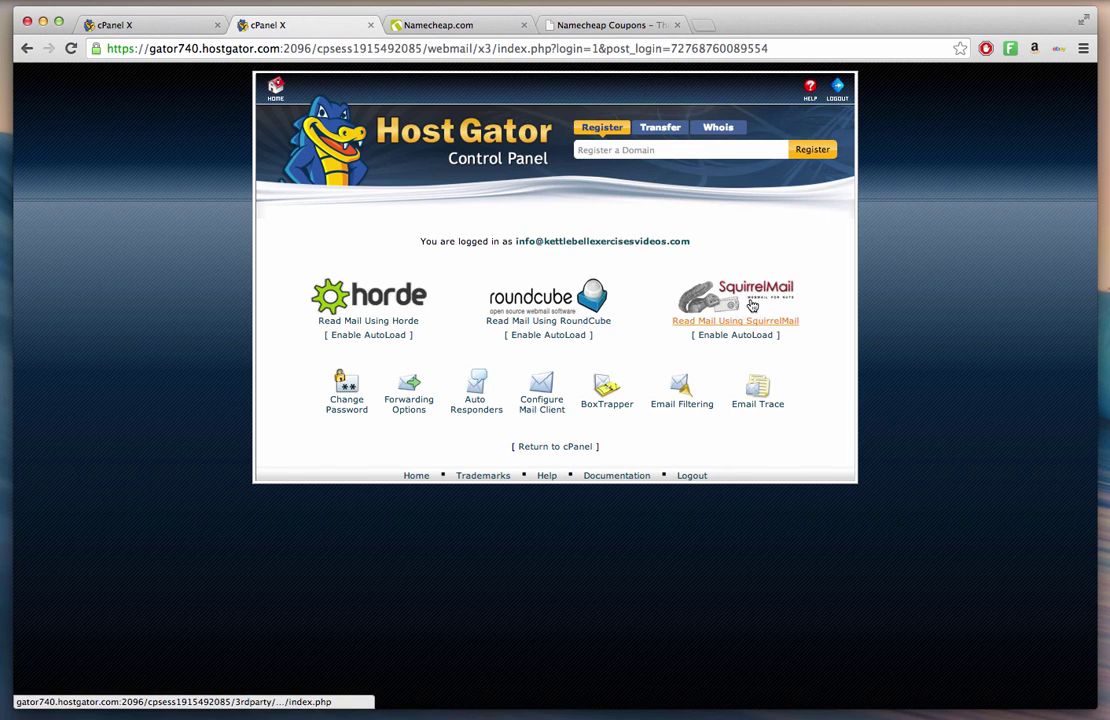
left_click(740, 297)
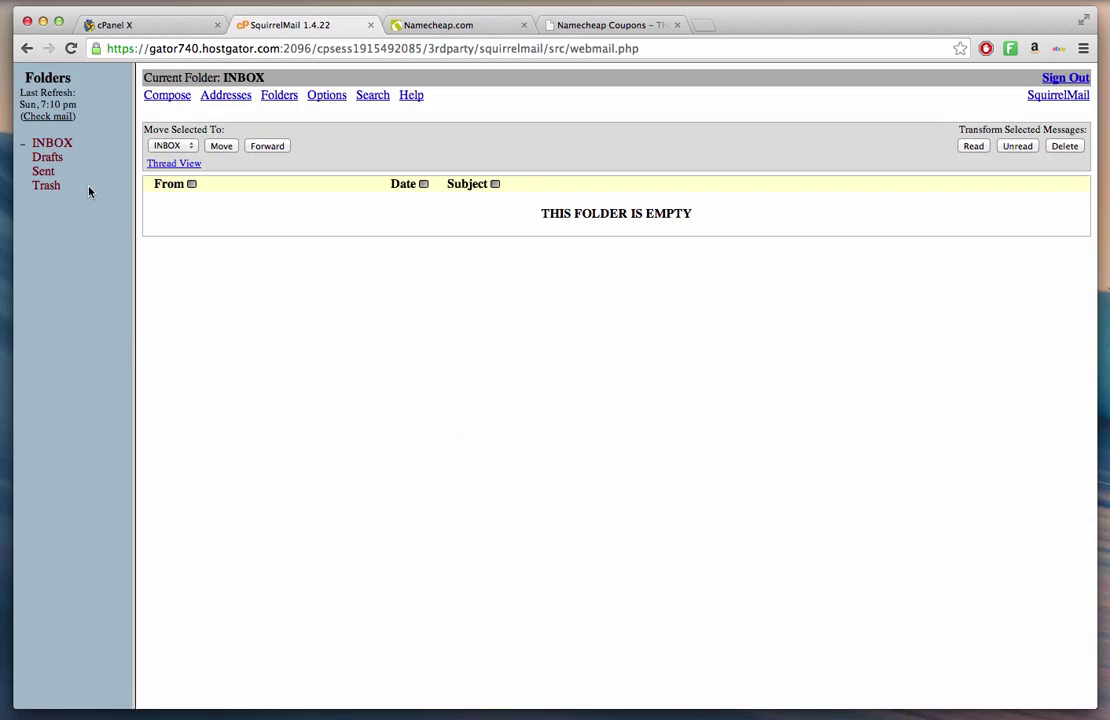
left_click(60, 147)
left_click(410, 26)
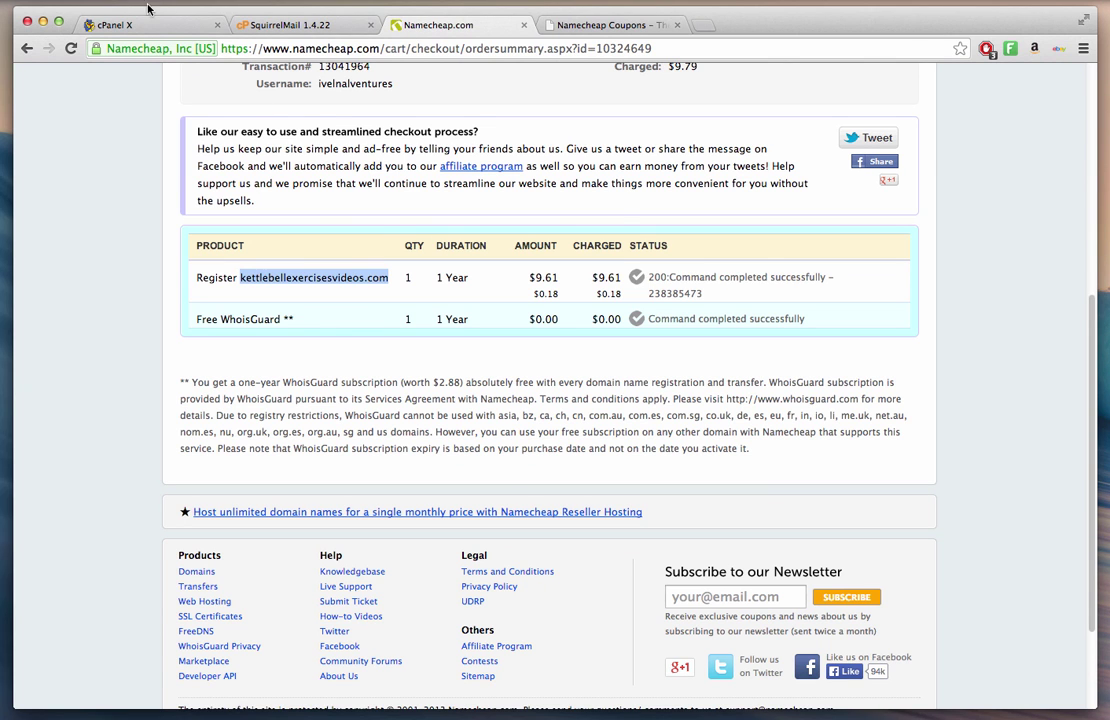
left_click(153, 26)
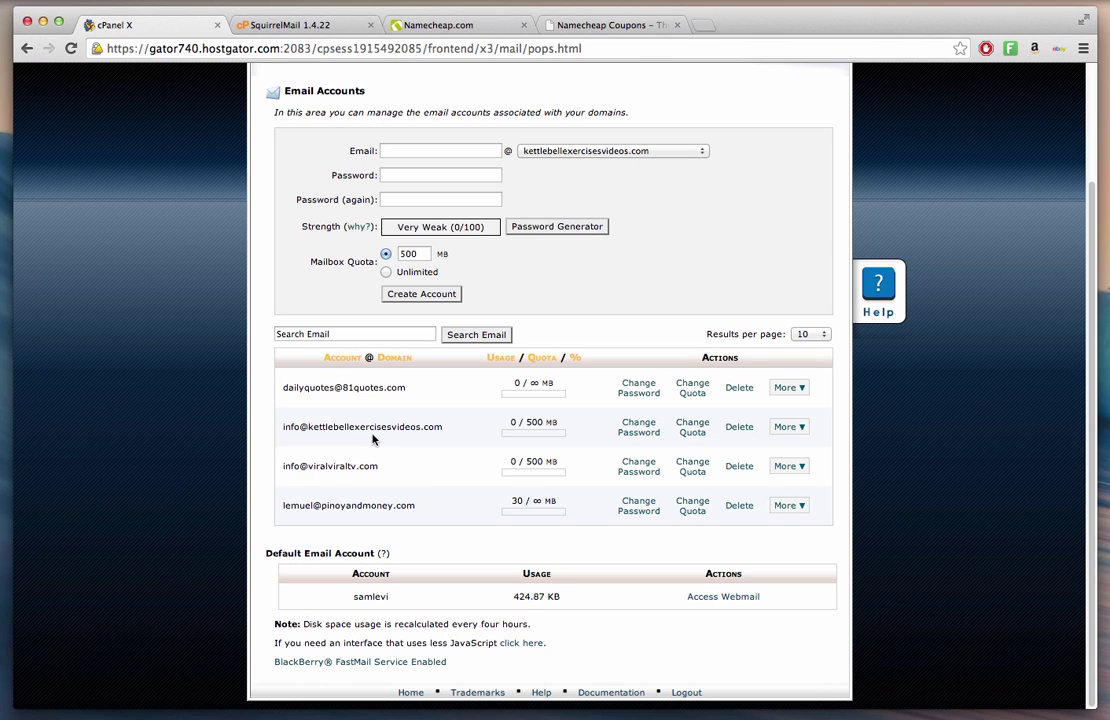
Step: Return to the cPanel home page and close the goMobi promotion
scroll(443, 458, "up", 3)
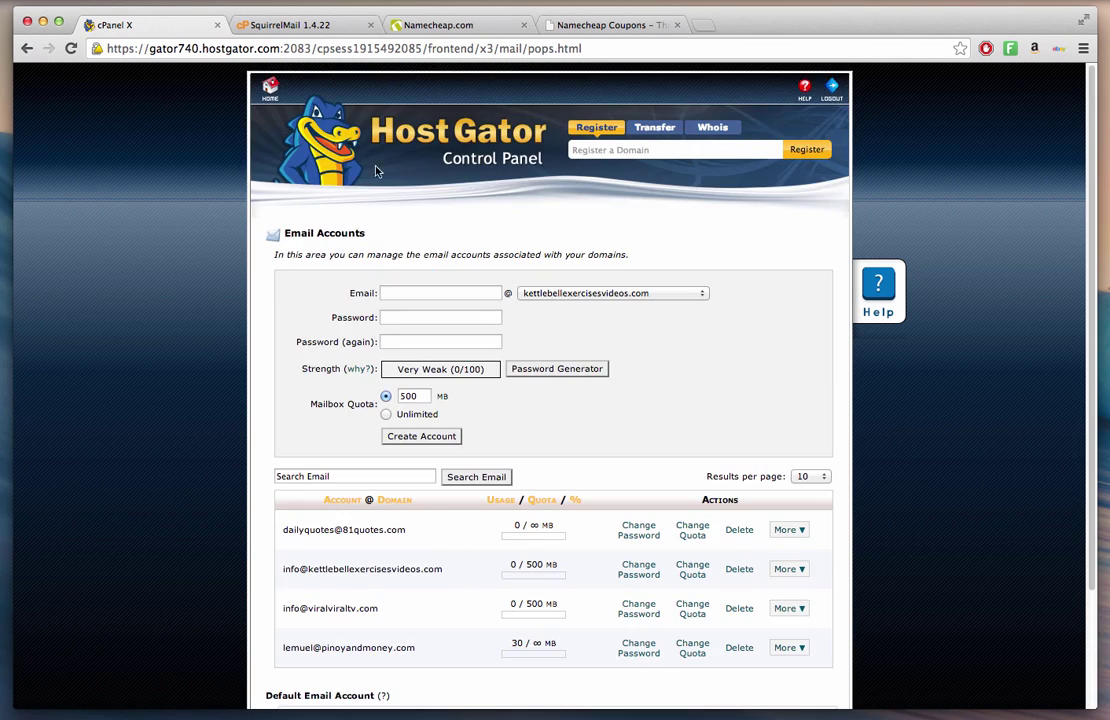
left_click(268, 90)
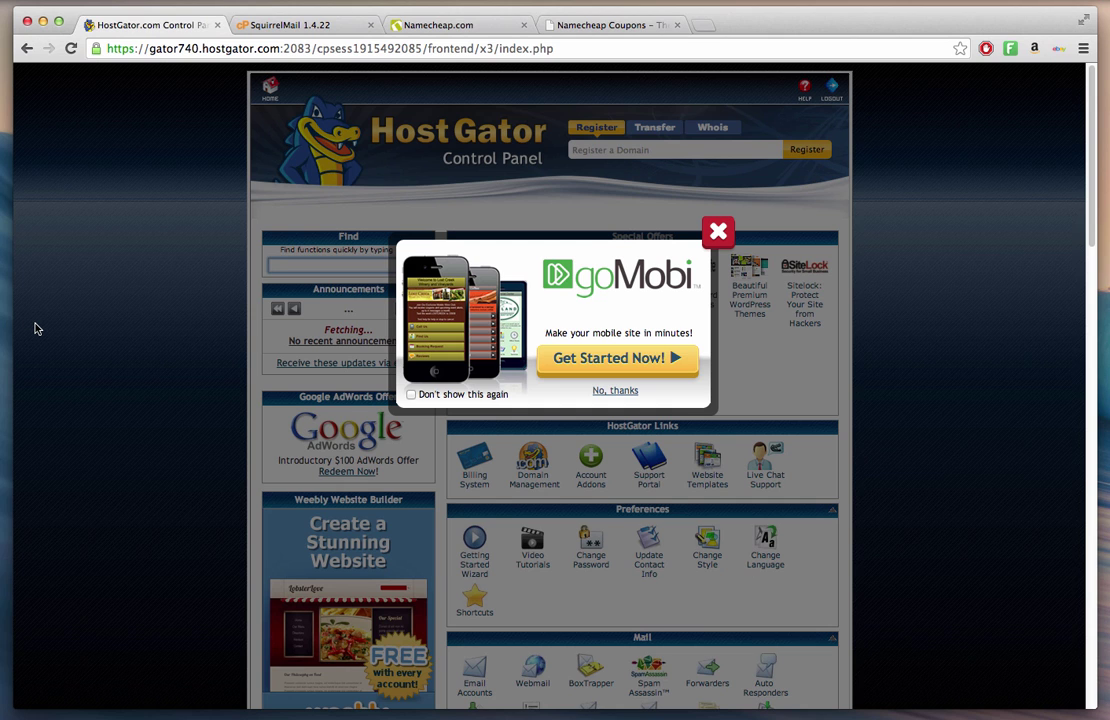
left_click(719, 238)
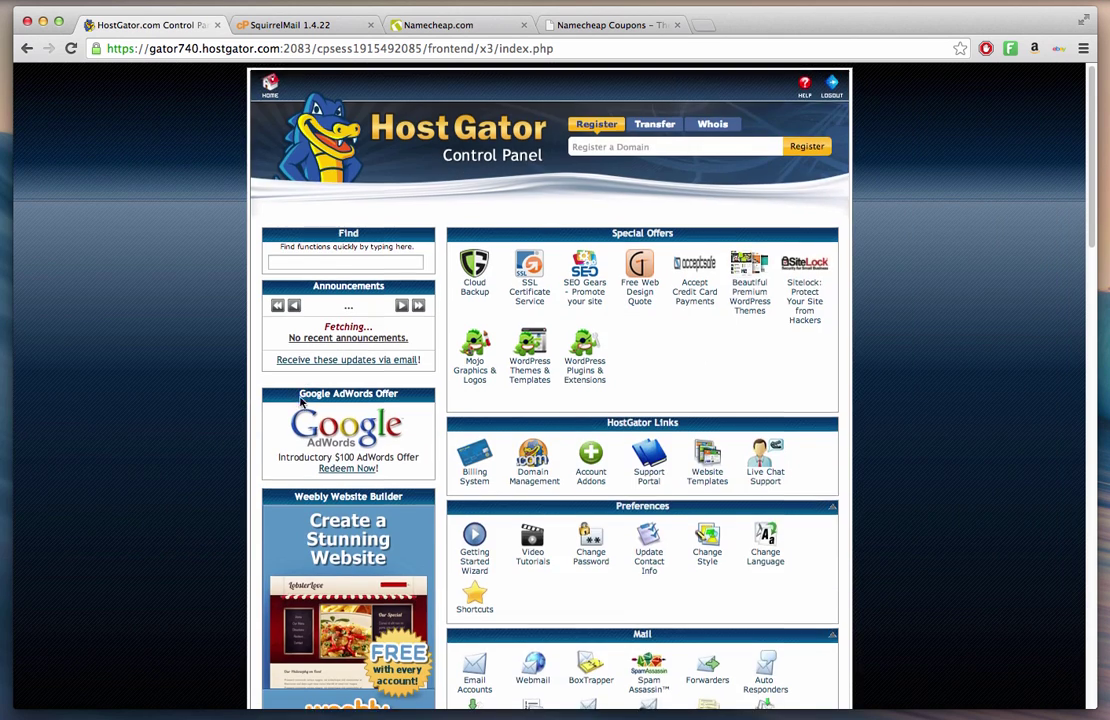
Step: Scroll down to Software/Services and launch the QuickInstall installer
scroll(578, 500, "down", 5)
scroll(578, 500, "down", 4)
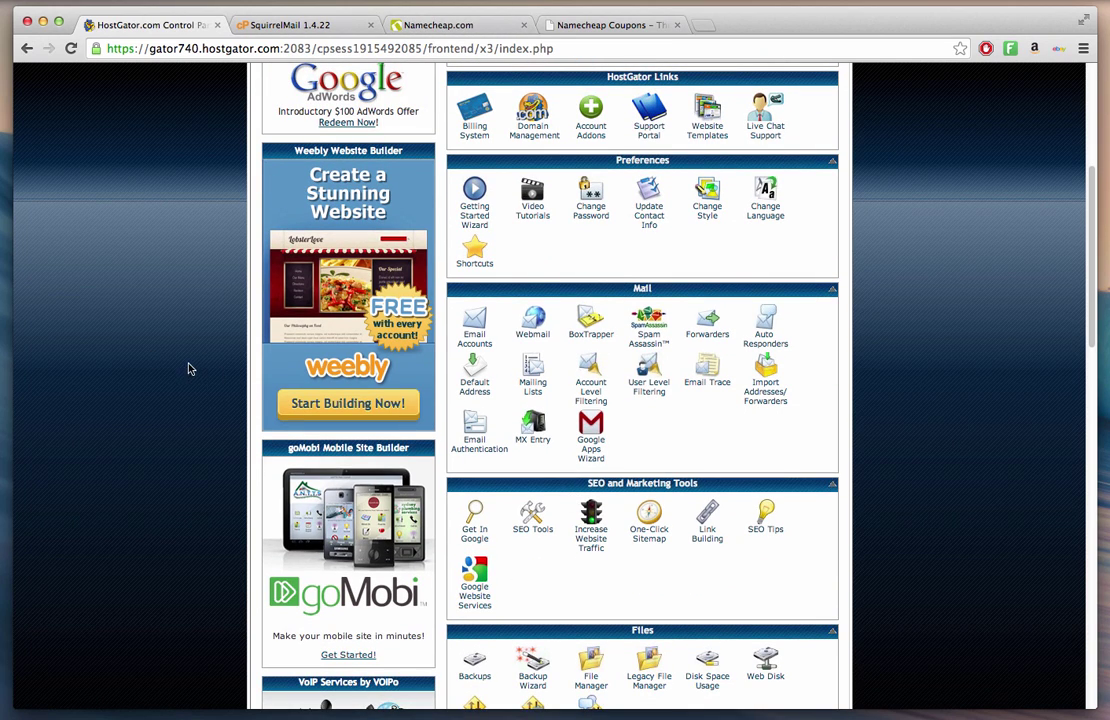
scroll(190, 369, "down", 5)
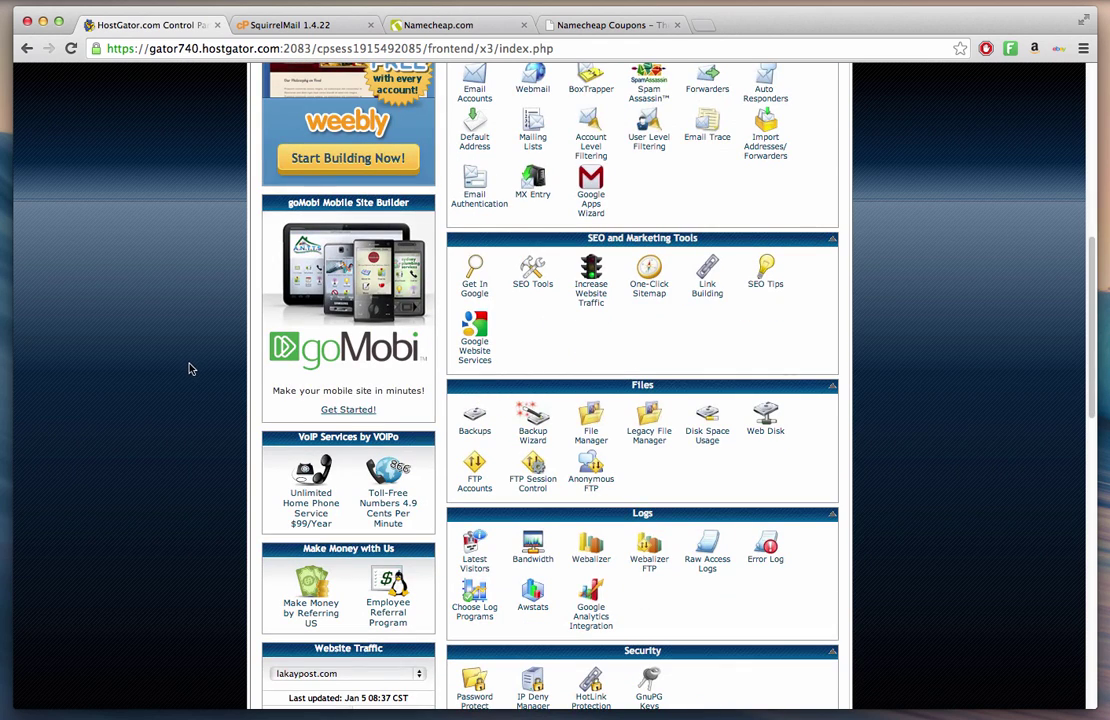
scroll(183, 360, "down", 7)
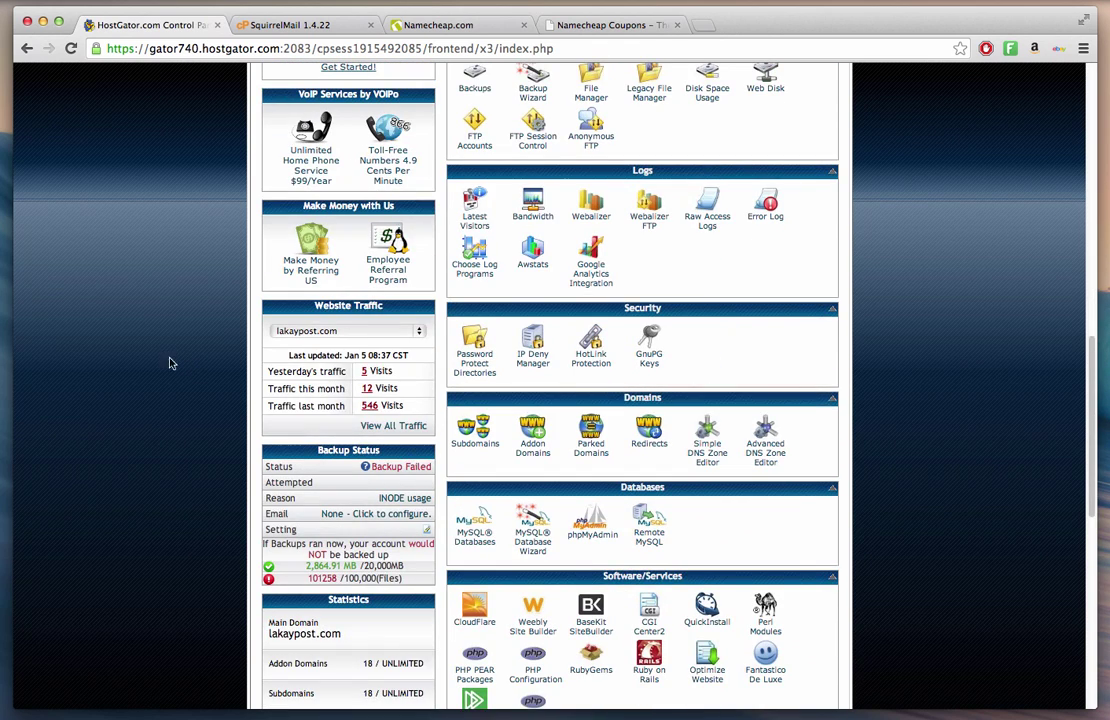
scroll(110, 392, "down", 5)
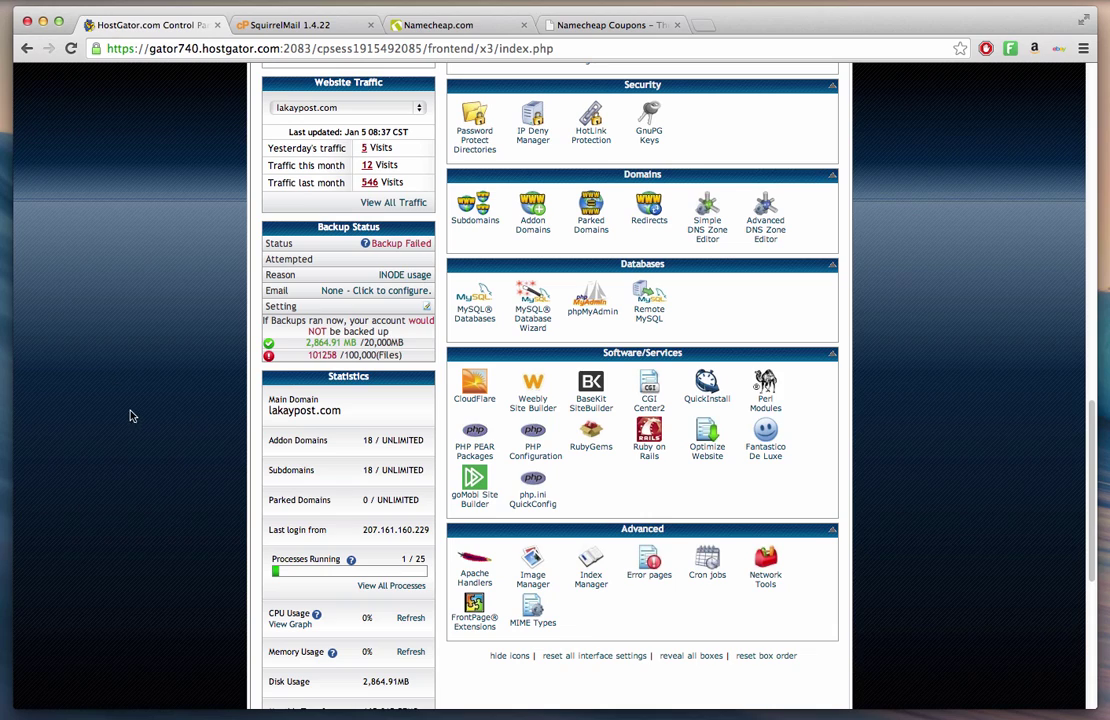
scroll(124, 416, "up", 20)
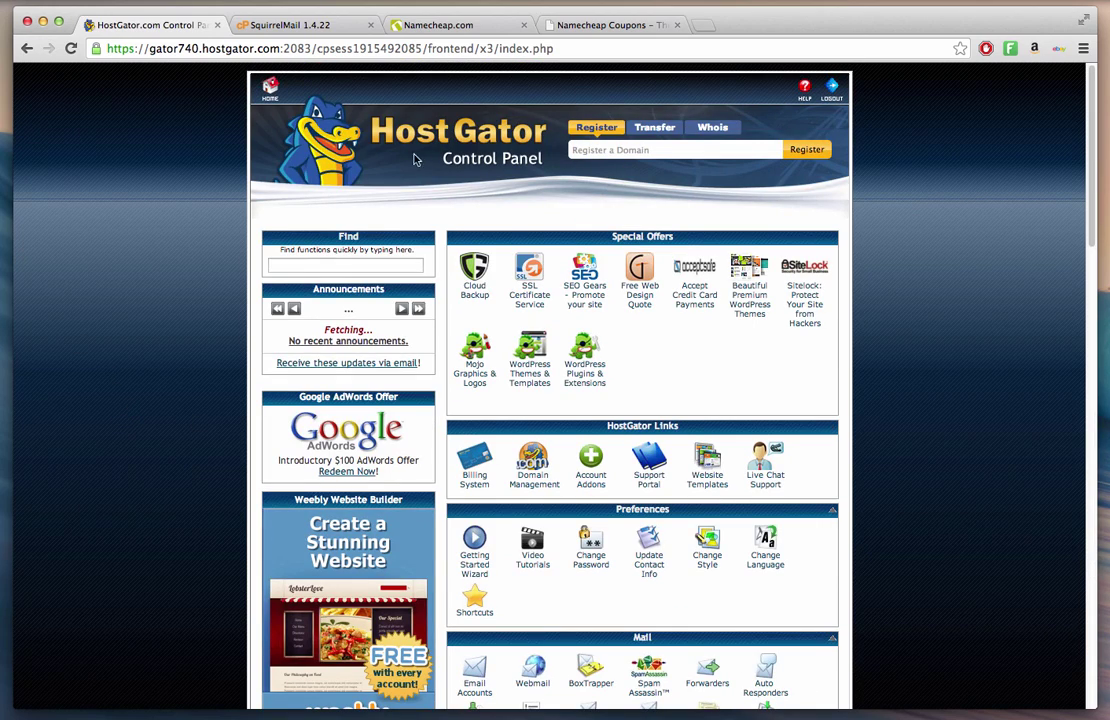
scroll(188, 483, "down", 20)
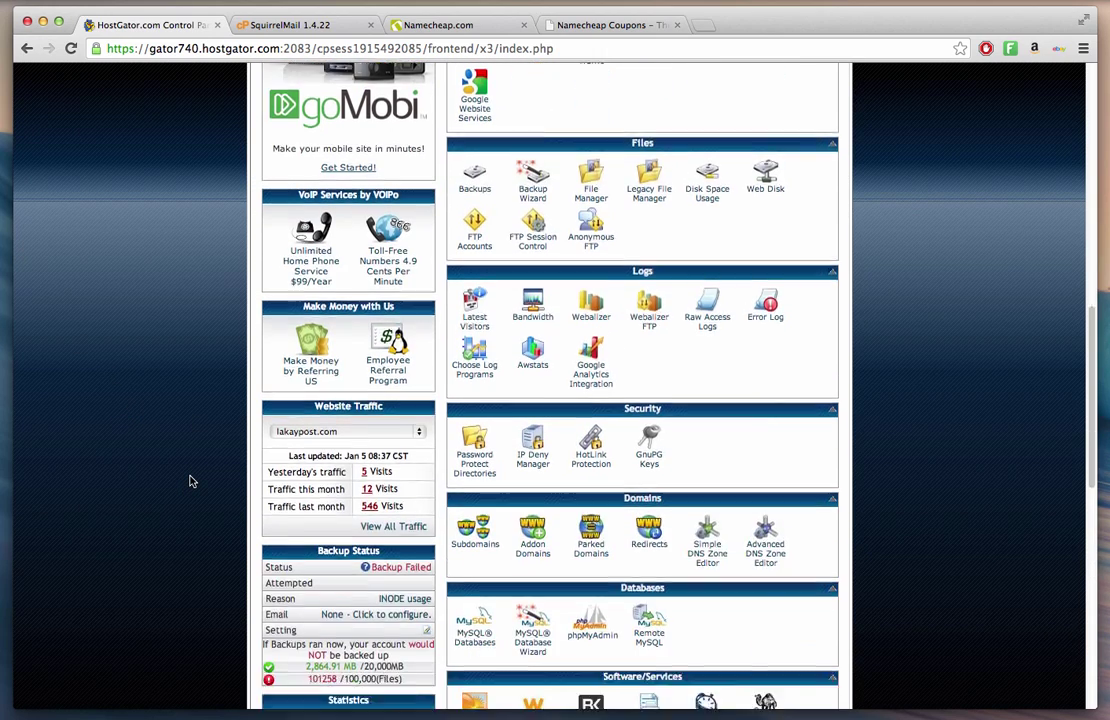
left_click(706, 481)
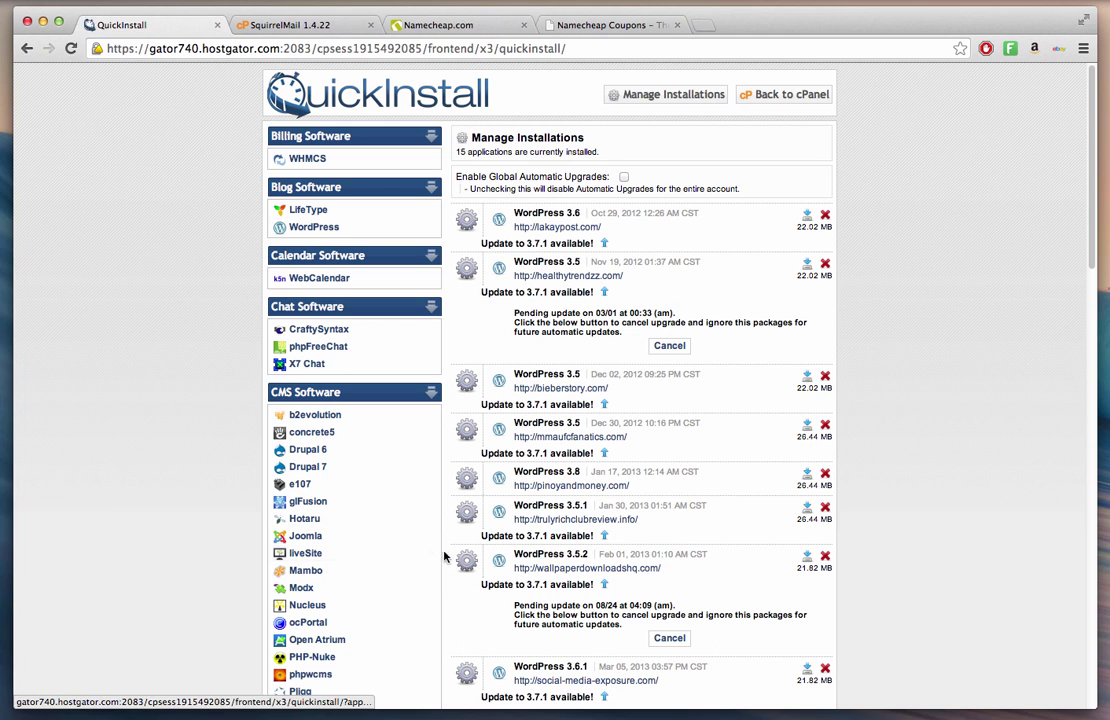
Step: Start a WordPress install on kettlebellexercisesvideos.com with Enable Auto Upgrades turned off
left_click(312, 227)
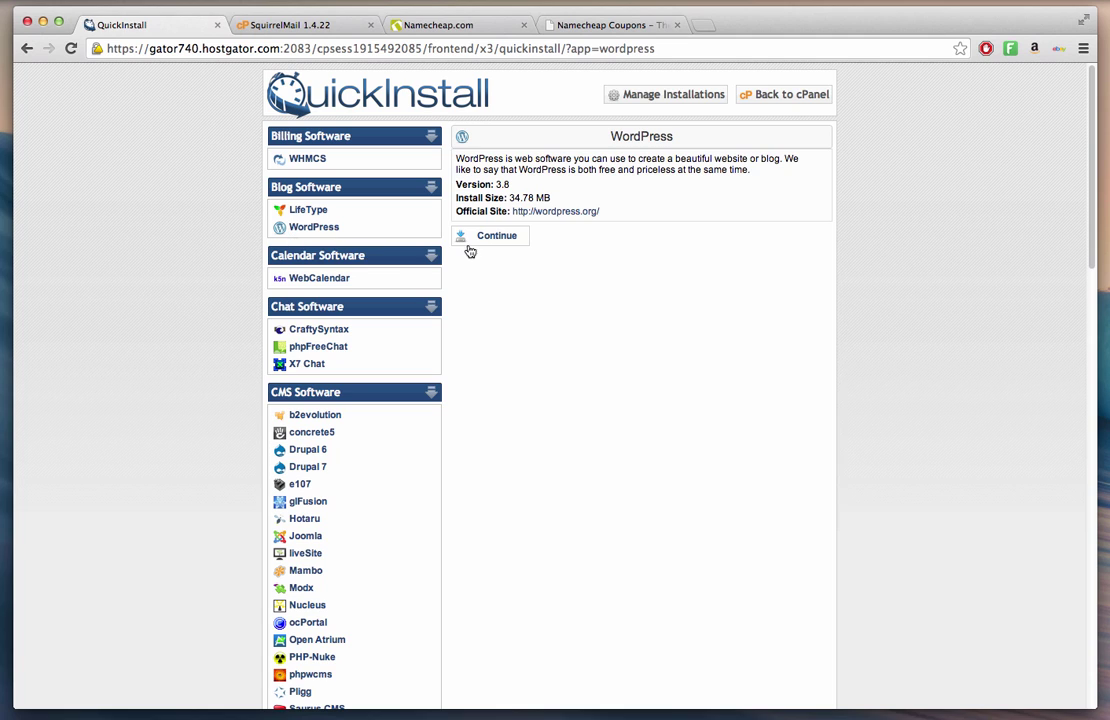
left_click(480, 237)
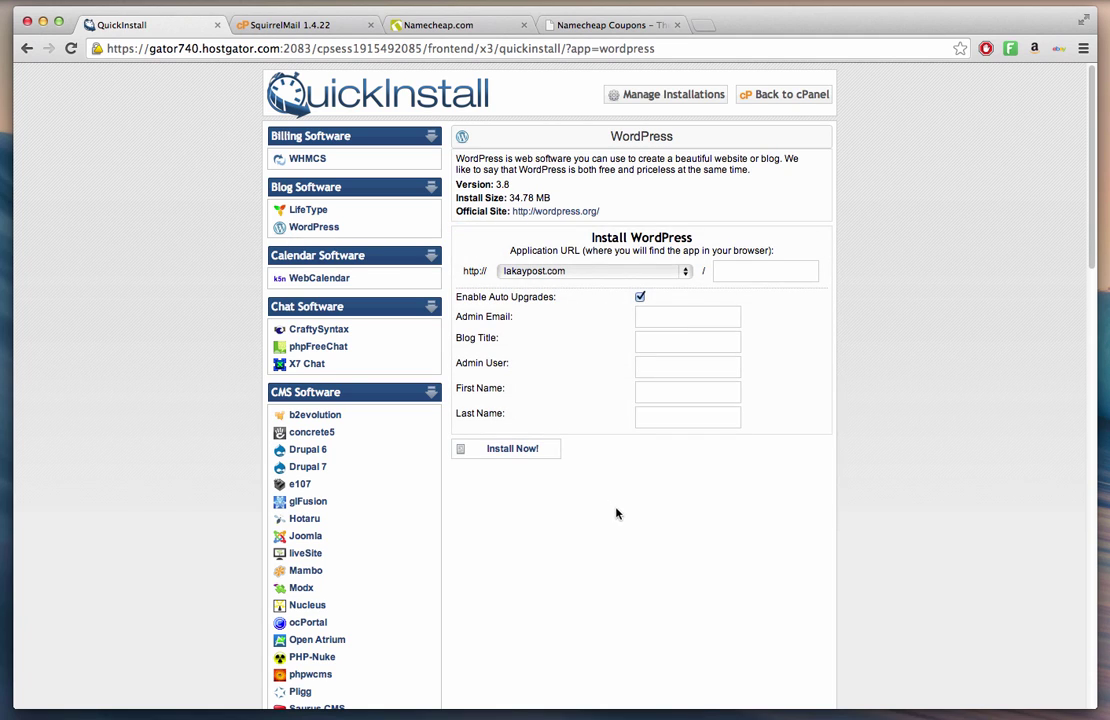
left_click(590, 271)
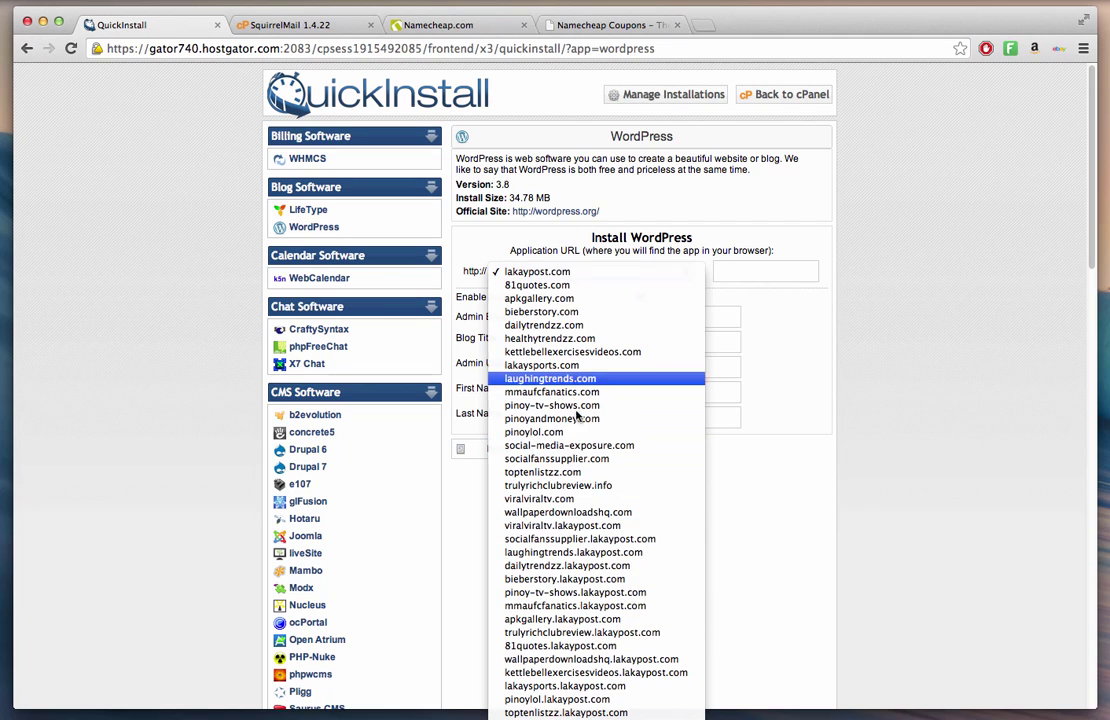
left_click(572, 352)
left_click(779, 317)
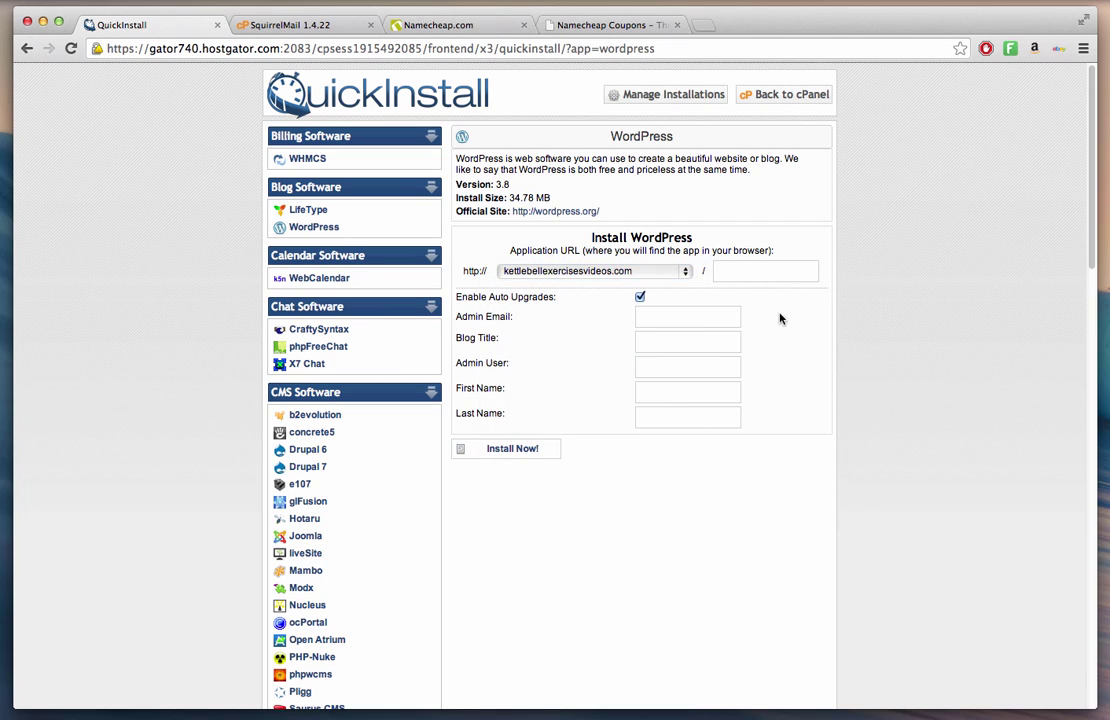
left_click(640, 298)
Step: Enter the domain's info@ mailbox as the admin email, pasting in the domain name
left_click(673, 317)
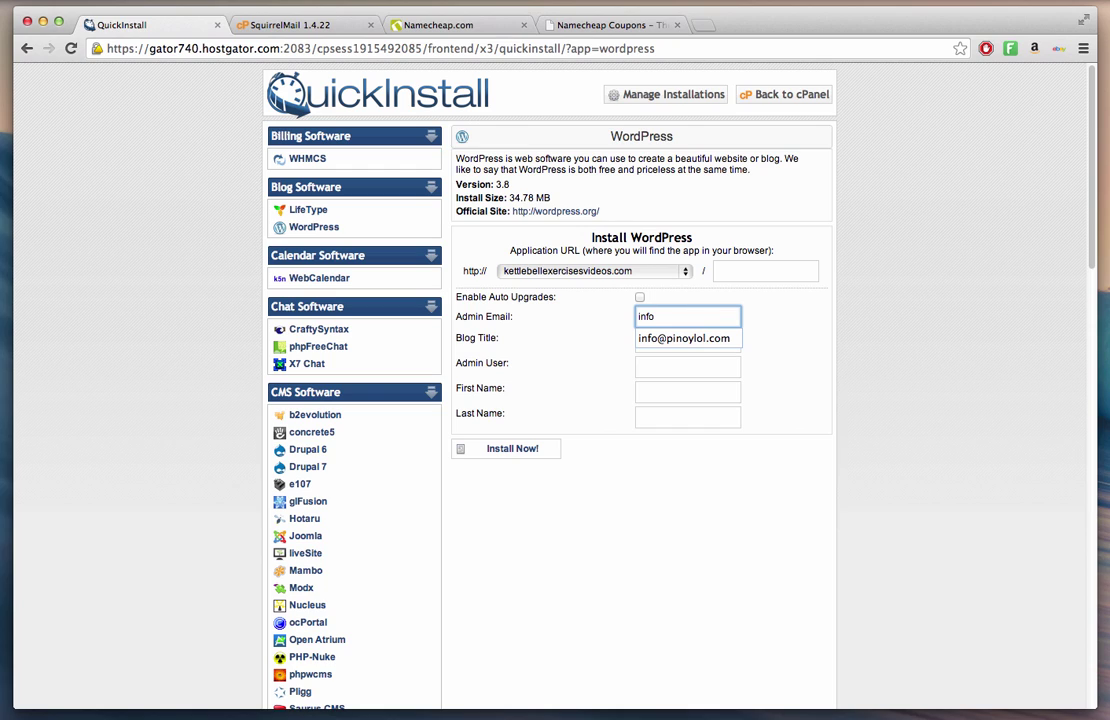
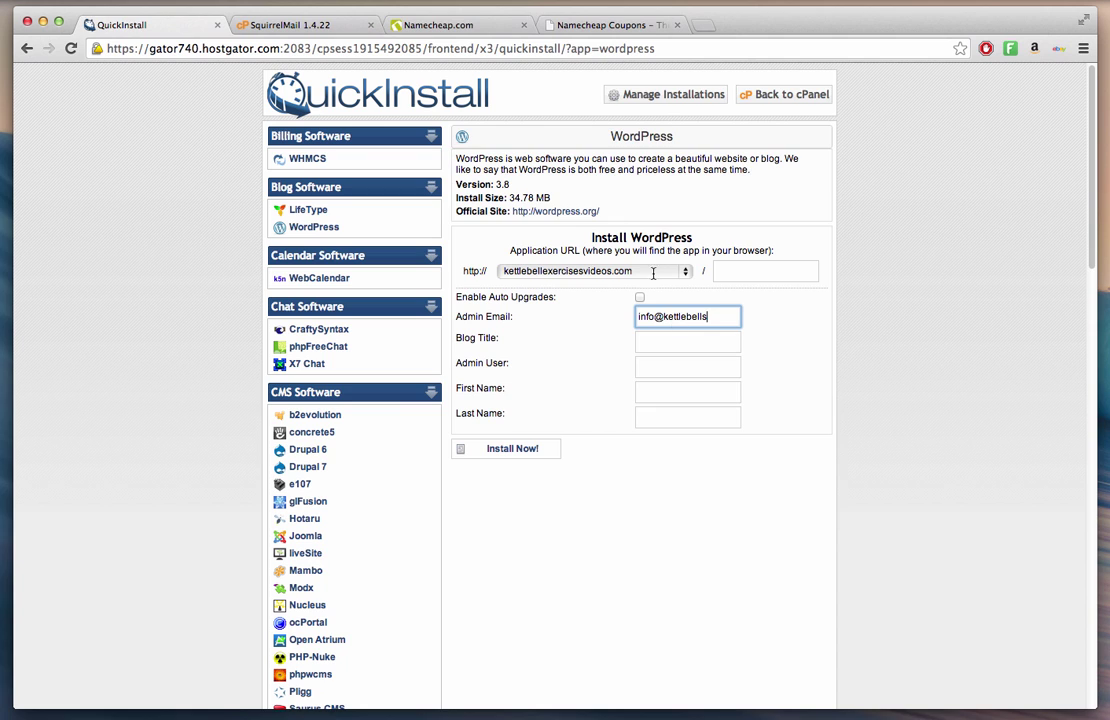
left_click(410, 25)
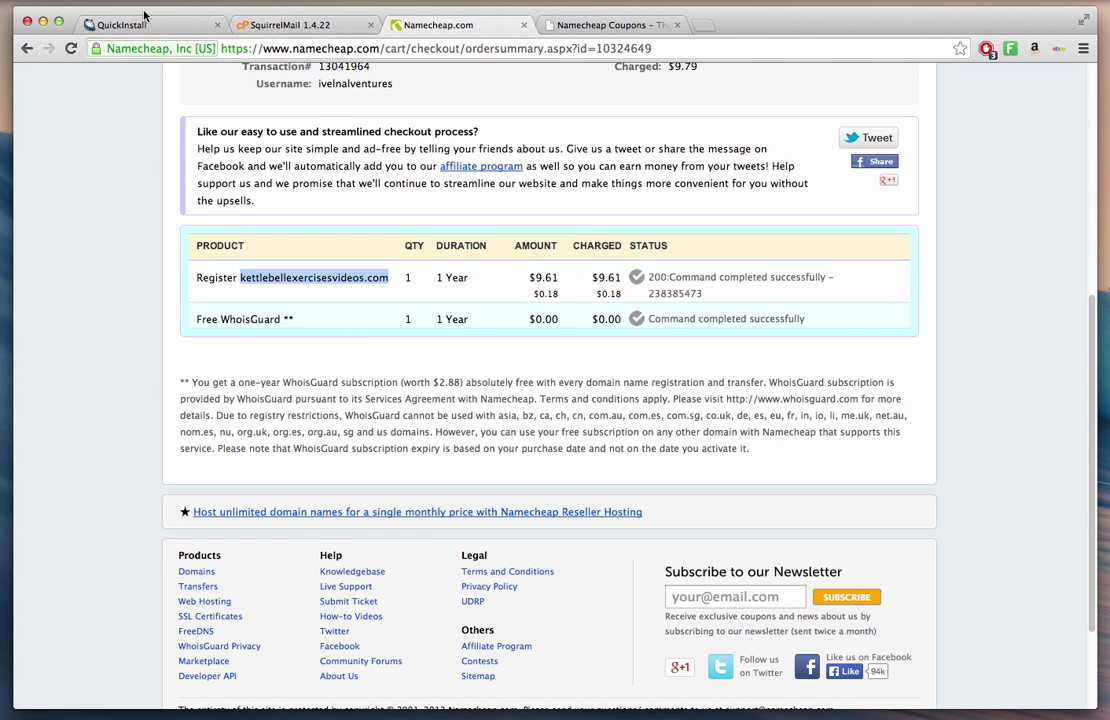
left_click(266, 24)
left_click(150, 30)
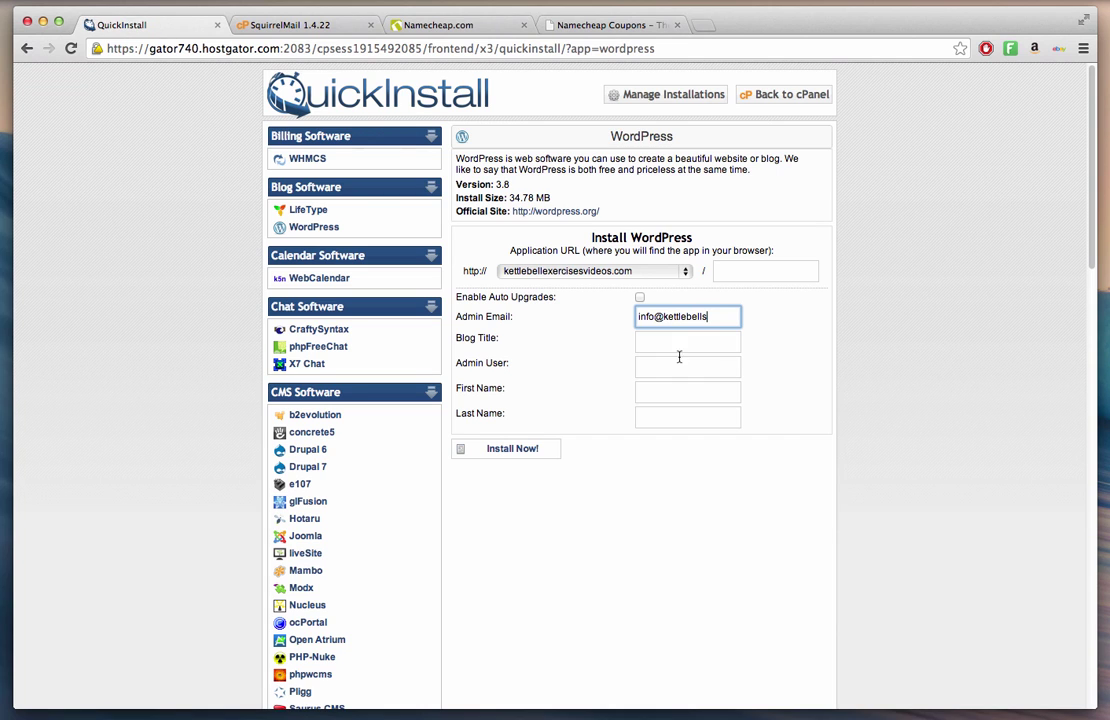
left_click_drag(673, 318, 664, 318)
type("kettlebellexercisesvideos.com")
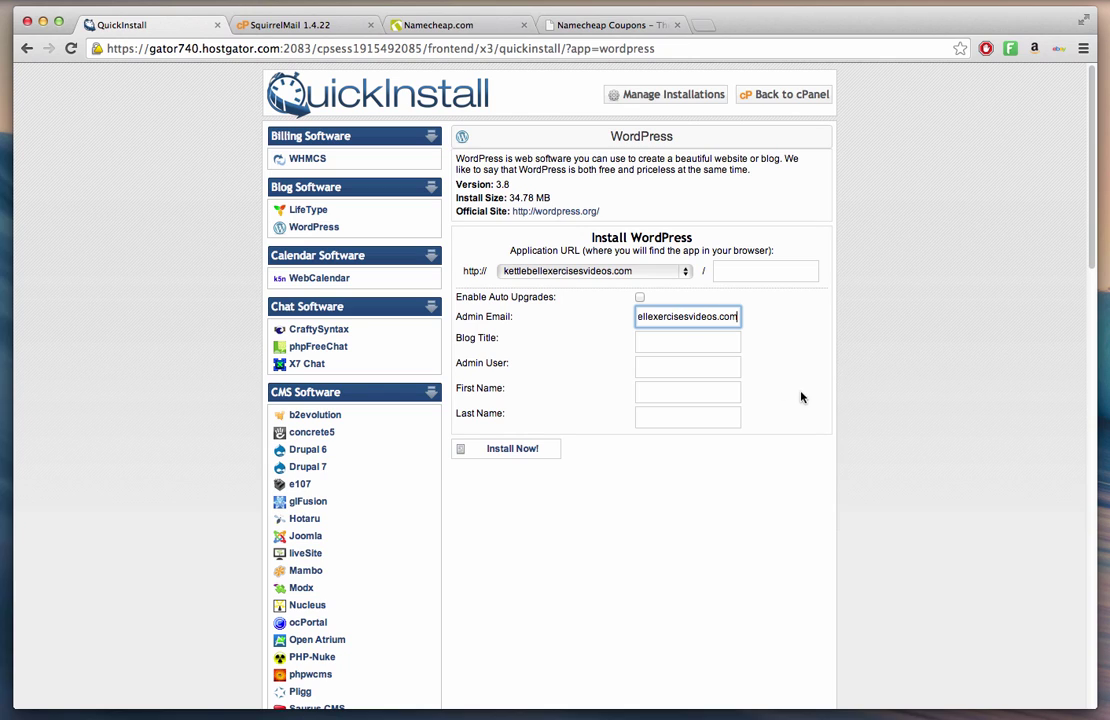
Step: Fill in blog title 'Kettle Bell Exercises Videos', the admin username, and the admin's first and last name
left_click(658, 344)
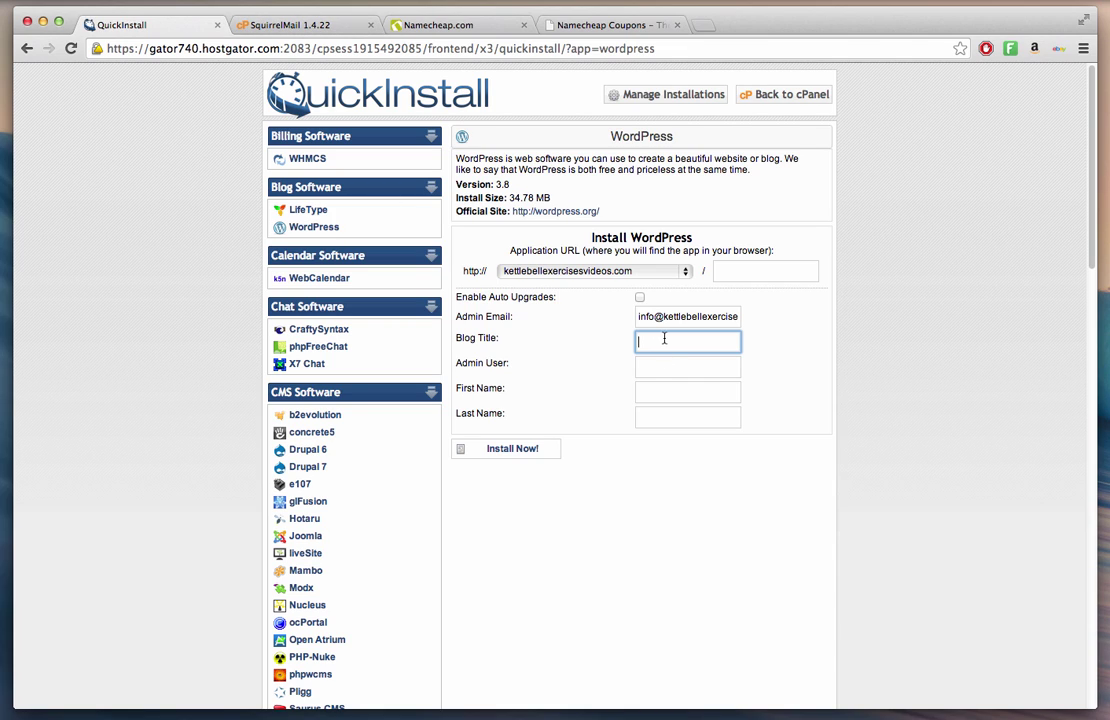
type("Kettle")
type(" Bell Exerci")
type("ses Videos")
left_click(655, 367)
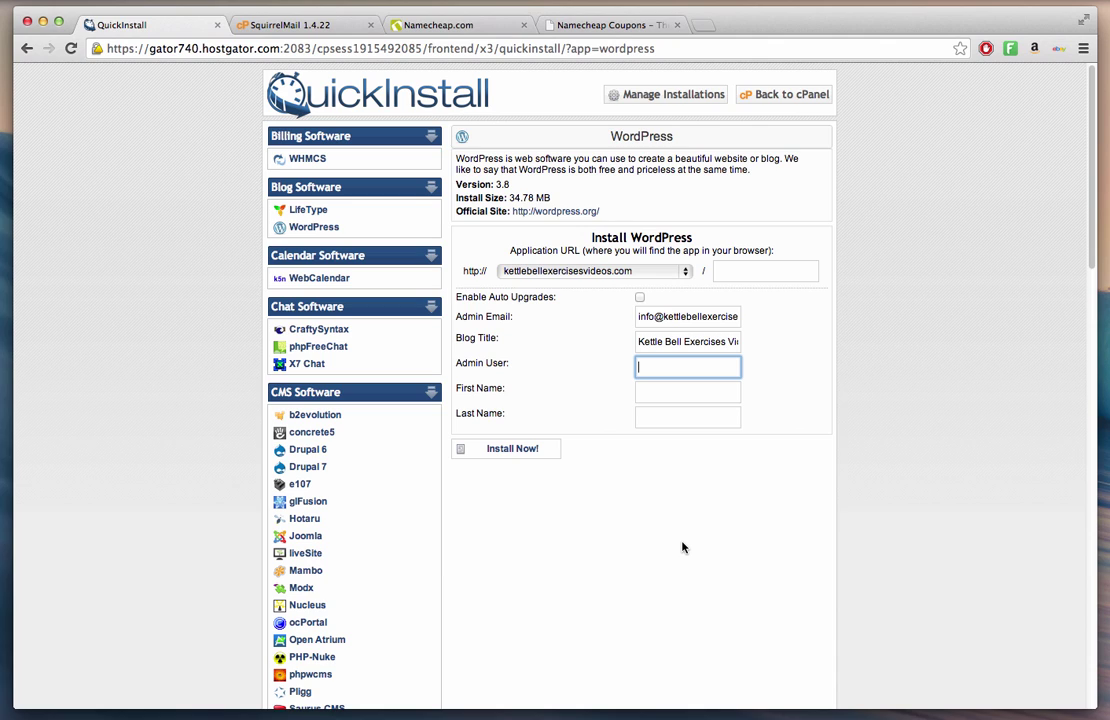
type("samlevi")
key("Tab")
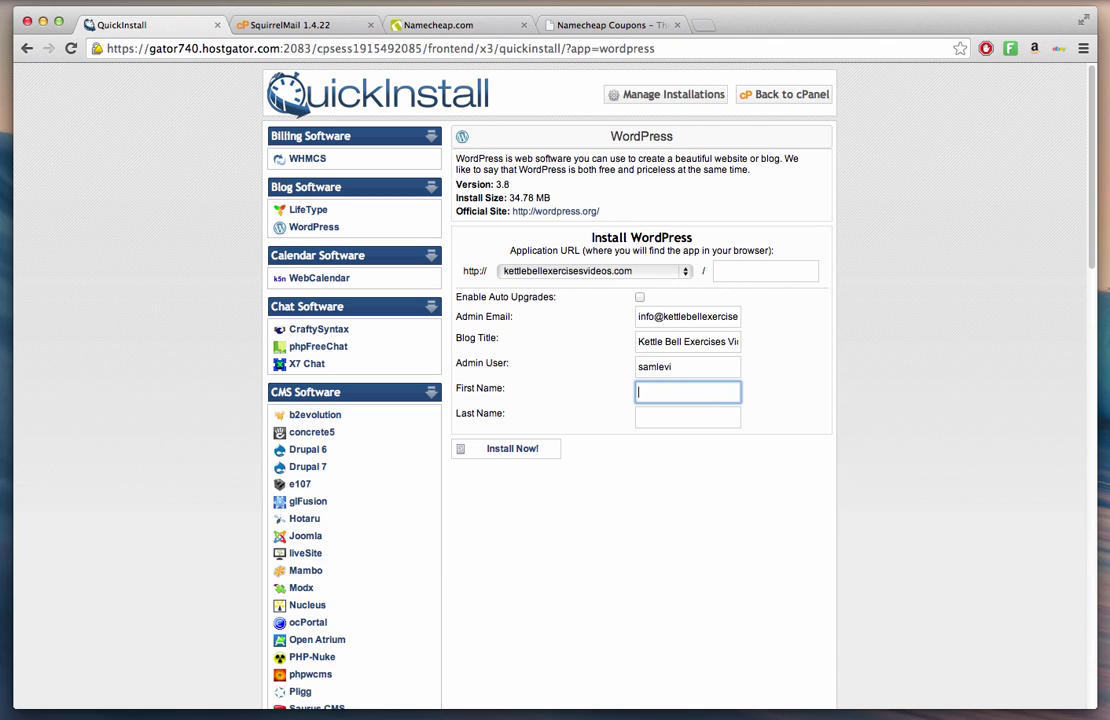
type("Sam")
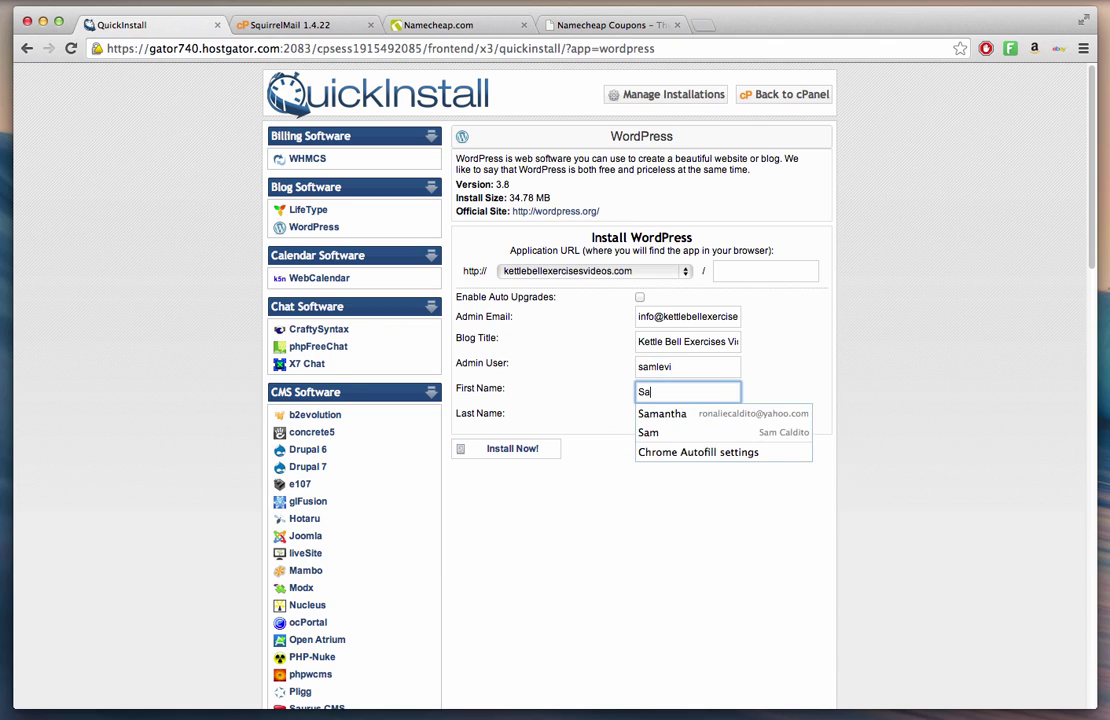
key("Tab")
type("Levi")
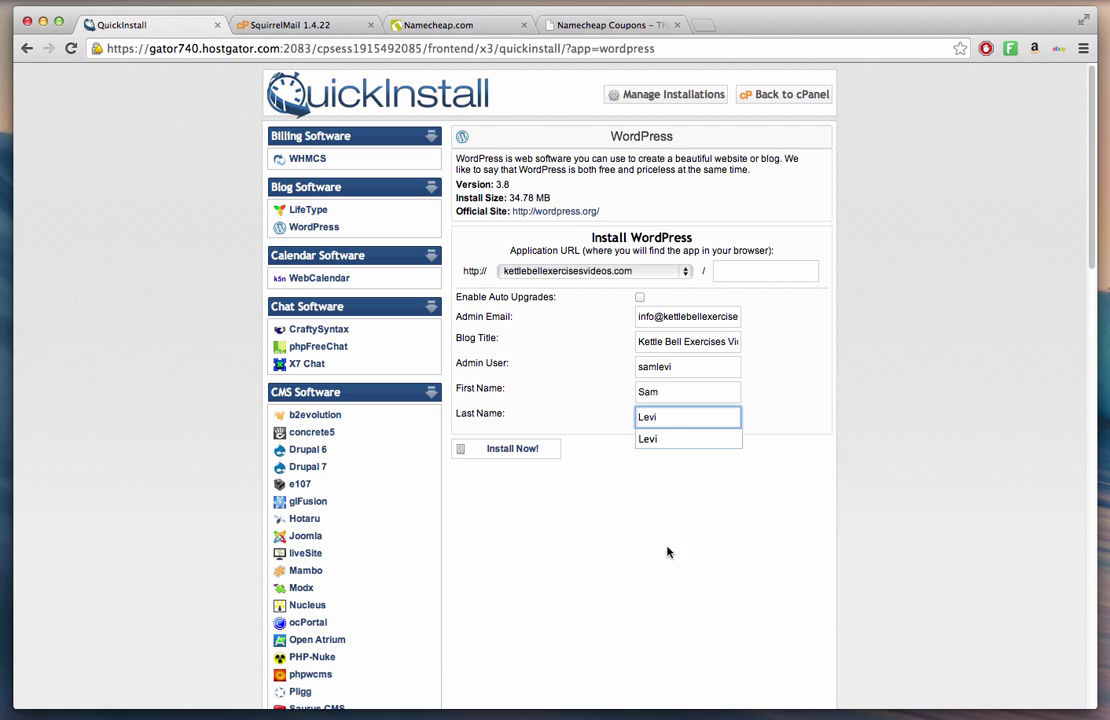
left_click(621, 609)
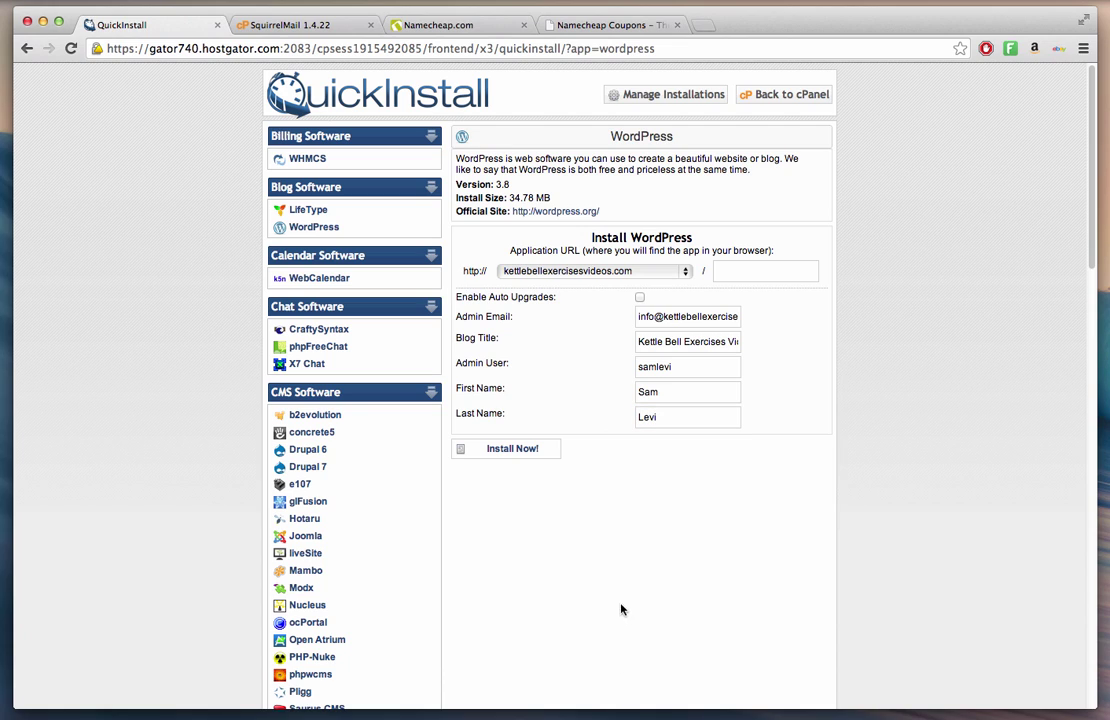
Step: Install WordPress and copy the generated admin password from the results
left_click(517, 452)
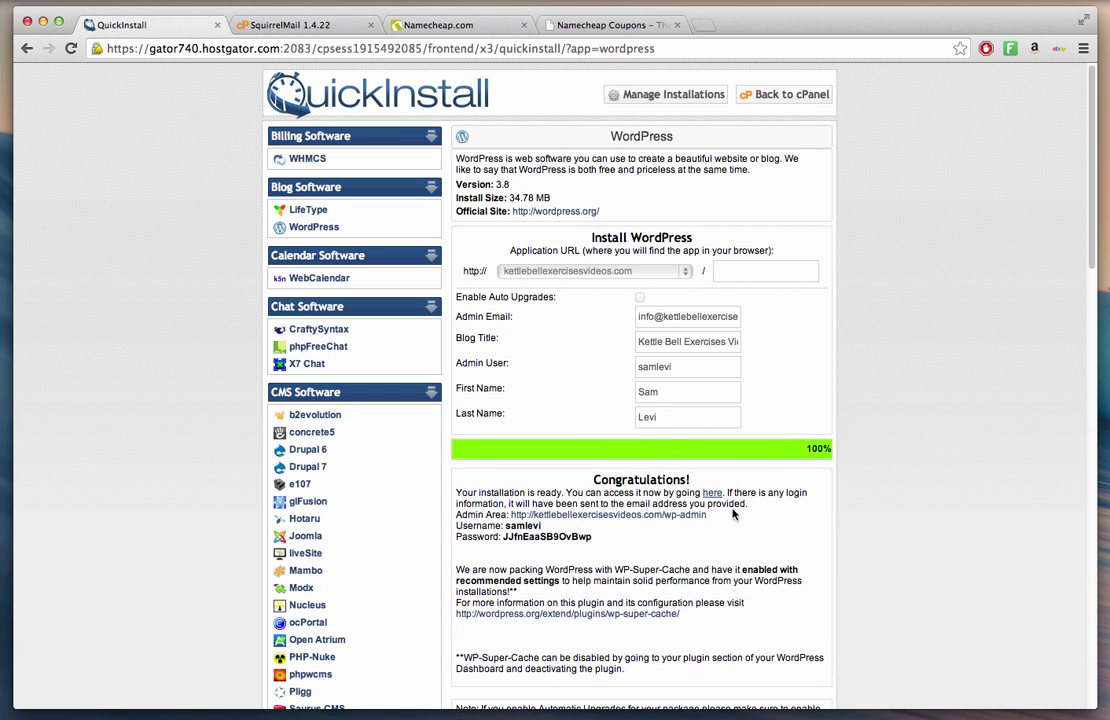
scroll(600, 470, "down", 2)
double_click(549, 448)
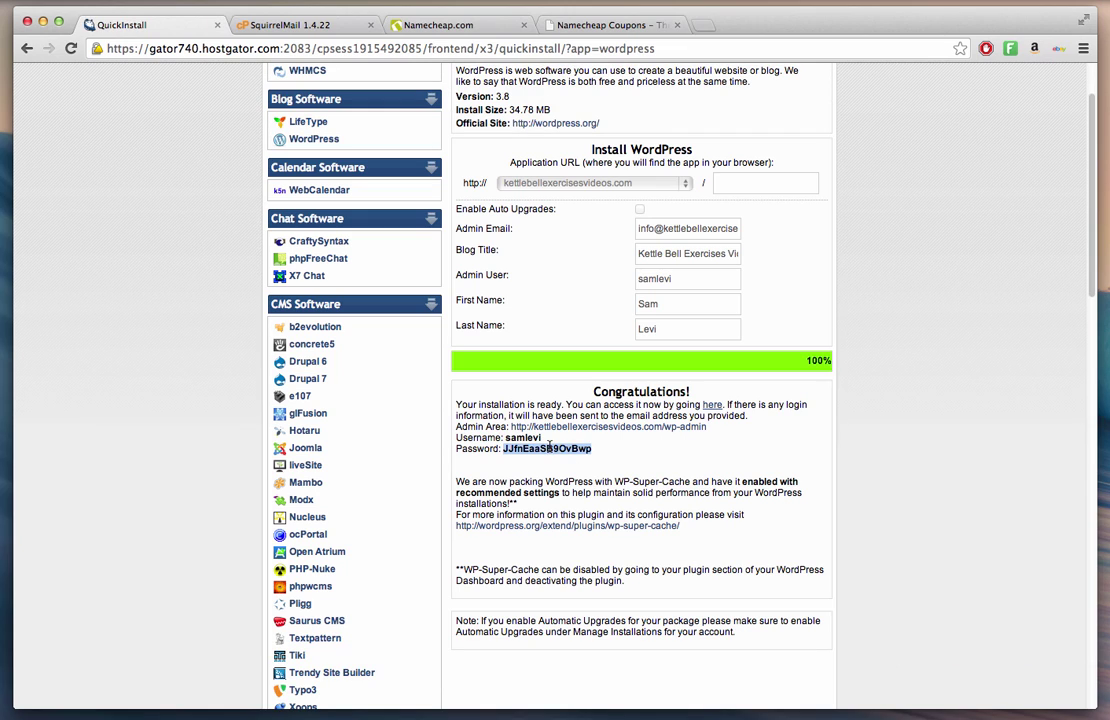
key("super+Tab")
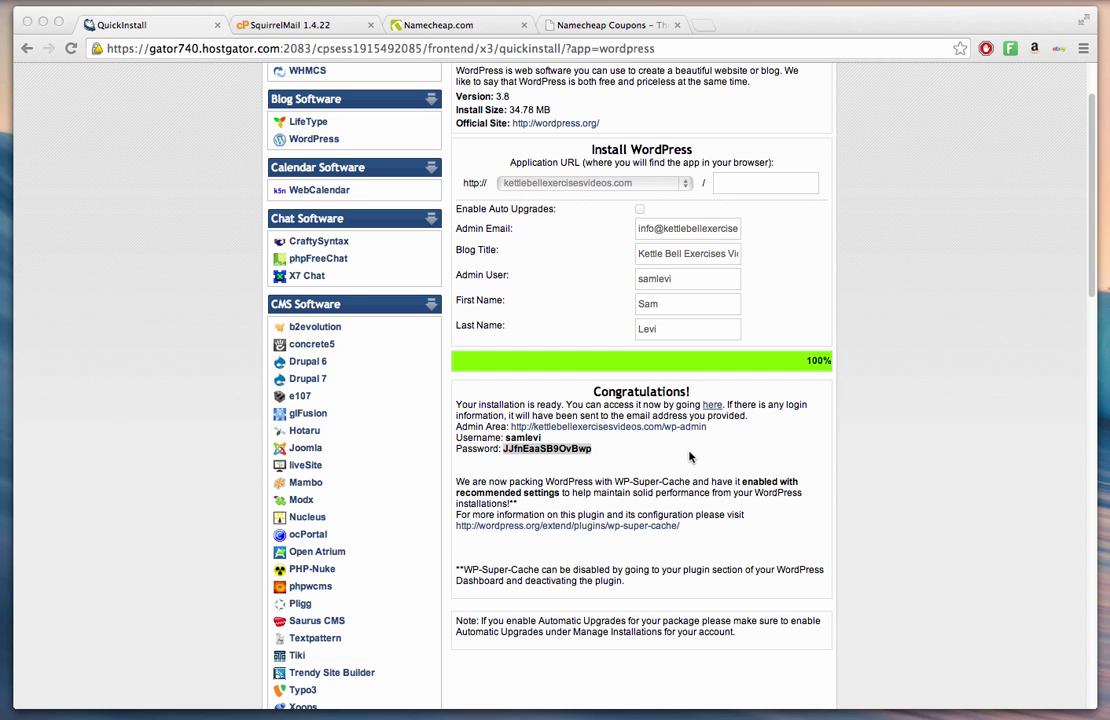
key("super+Tab")
scroll(640, 480, "up", 2)
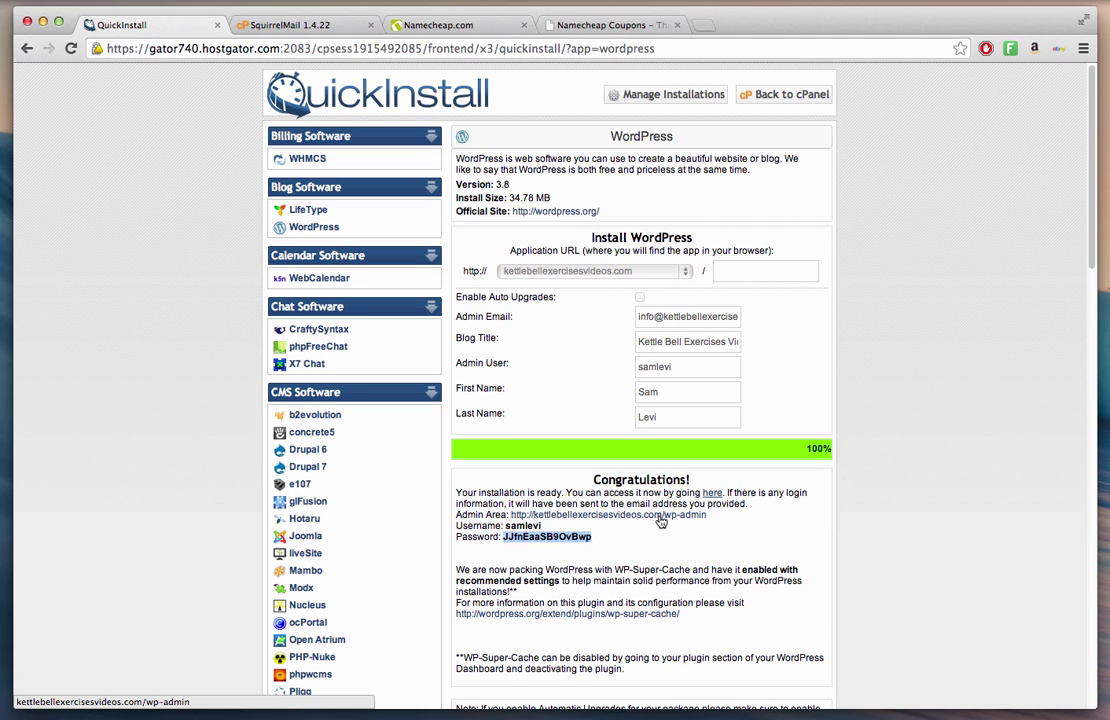
Step: Open the WordPress admin login in a new tab, view it, then return to the Namecheap order summary
right_click(660, 518)
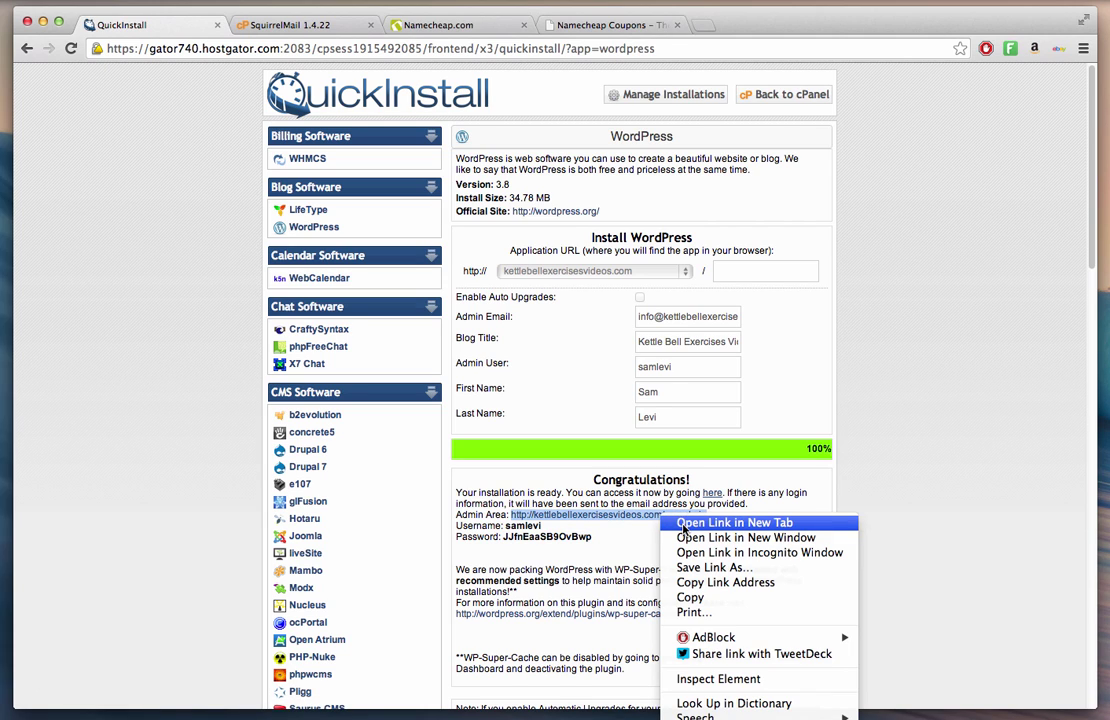
left_click(684, 526)
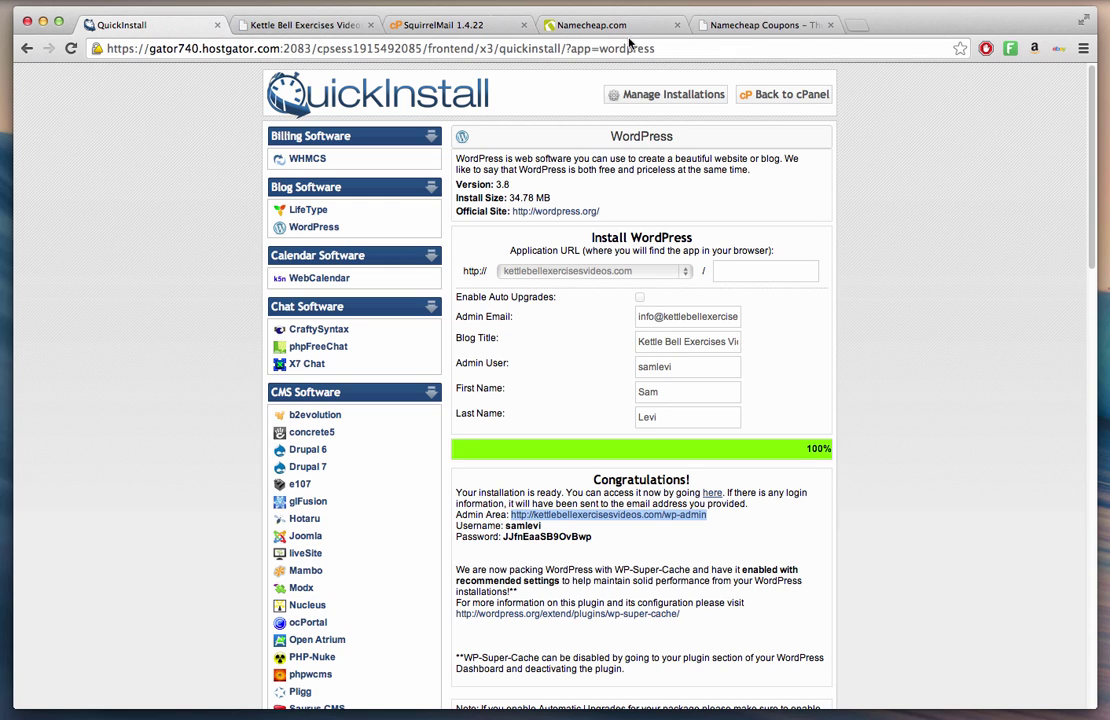
left_click(295, 25)
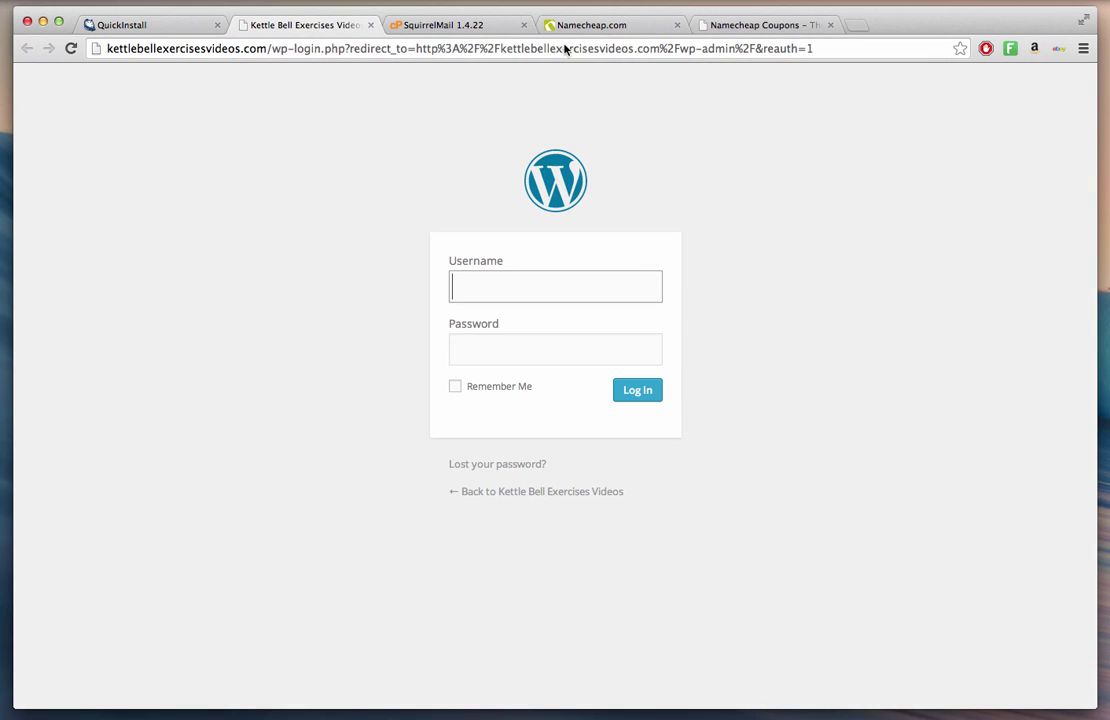
left_click(585, 25)
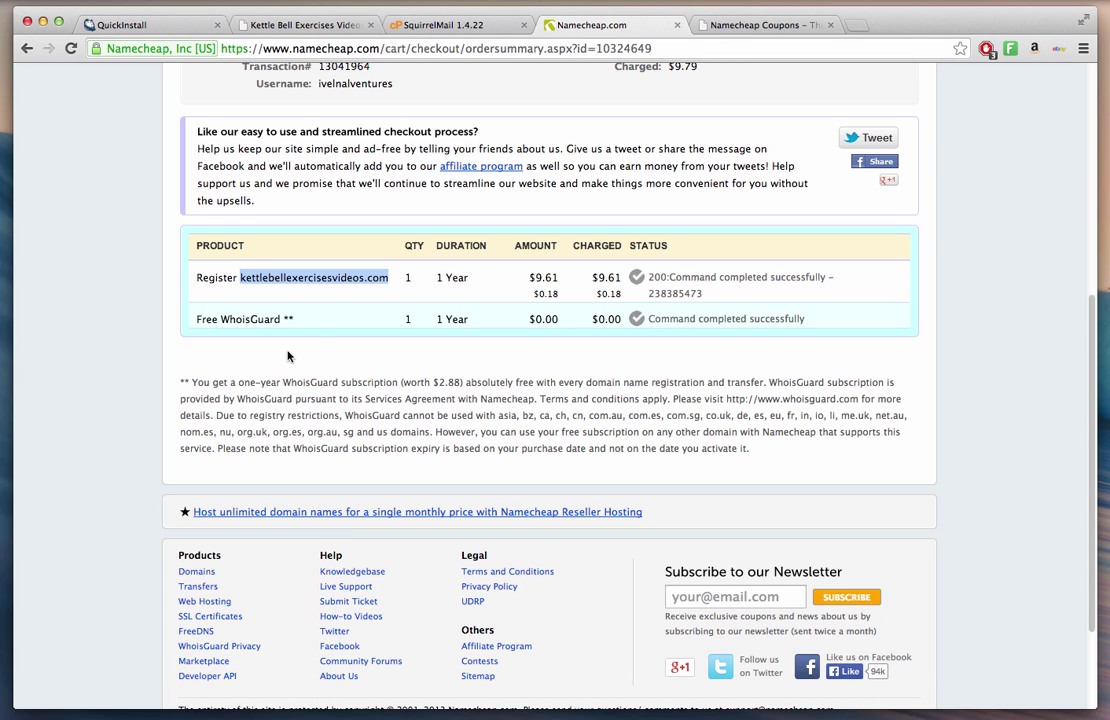
Step: Leave the Namecheap order summary for the kettlebellexercisesvideos.com WordPress login tab
left_click(313, 336)
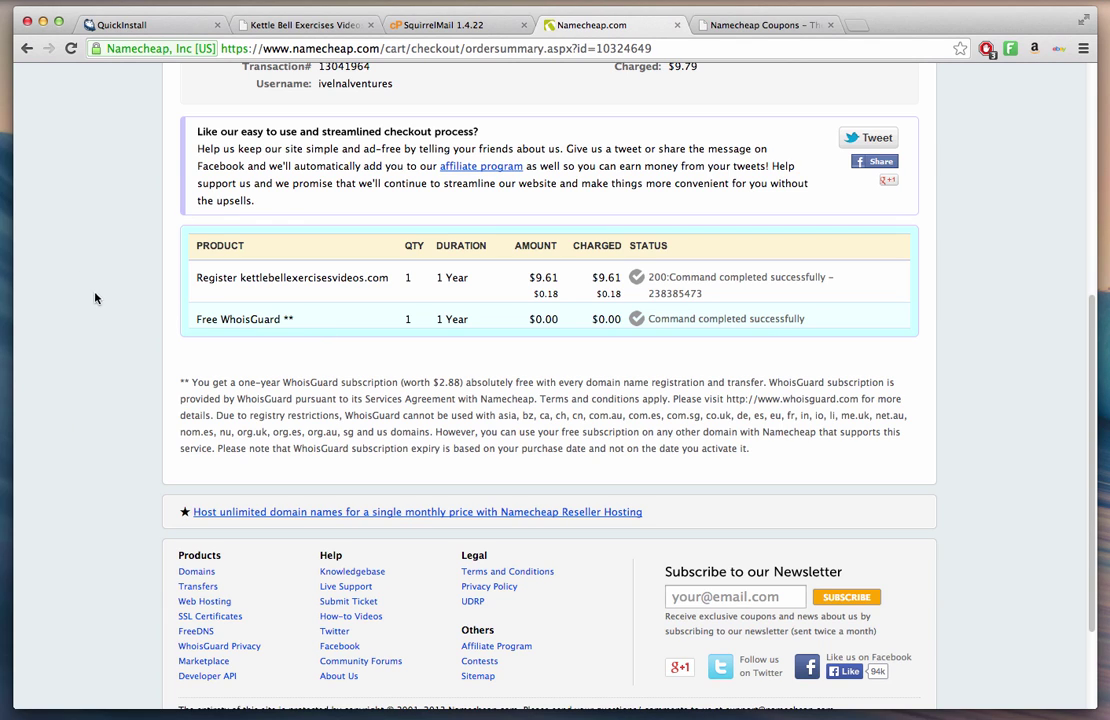
left_click(234, 26)
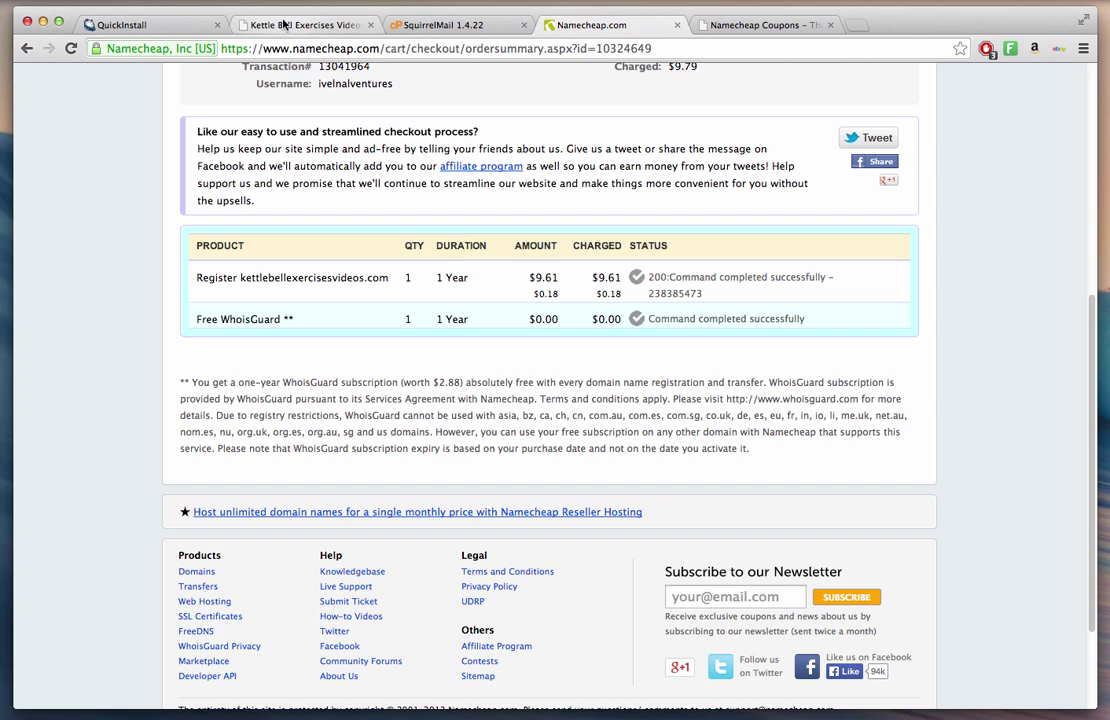
left_click(228, 114)
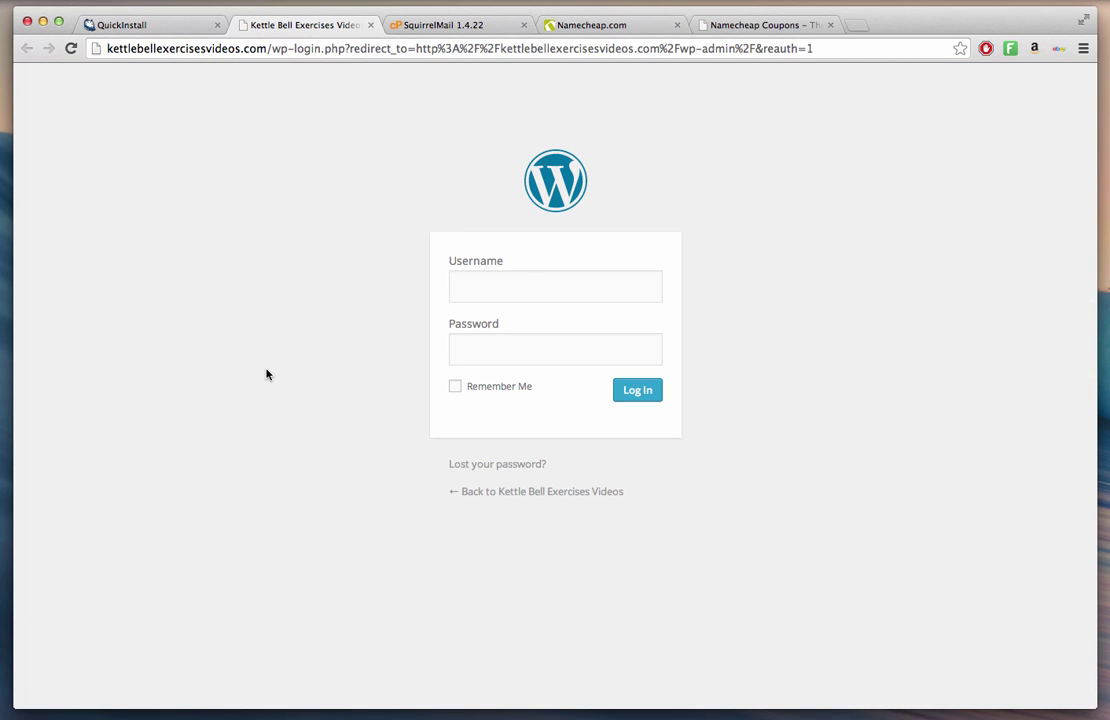
Step: Log in to the Kettle Bell Exercises Videos admin with the admin username and saved password
left_click(484, 287)
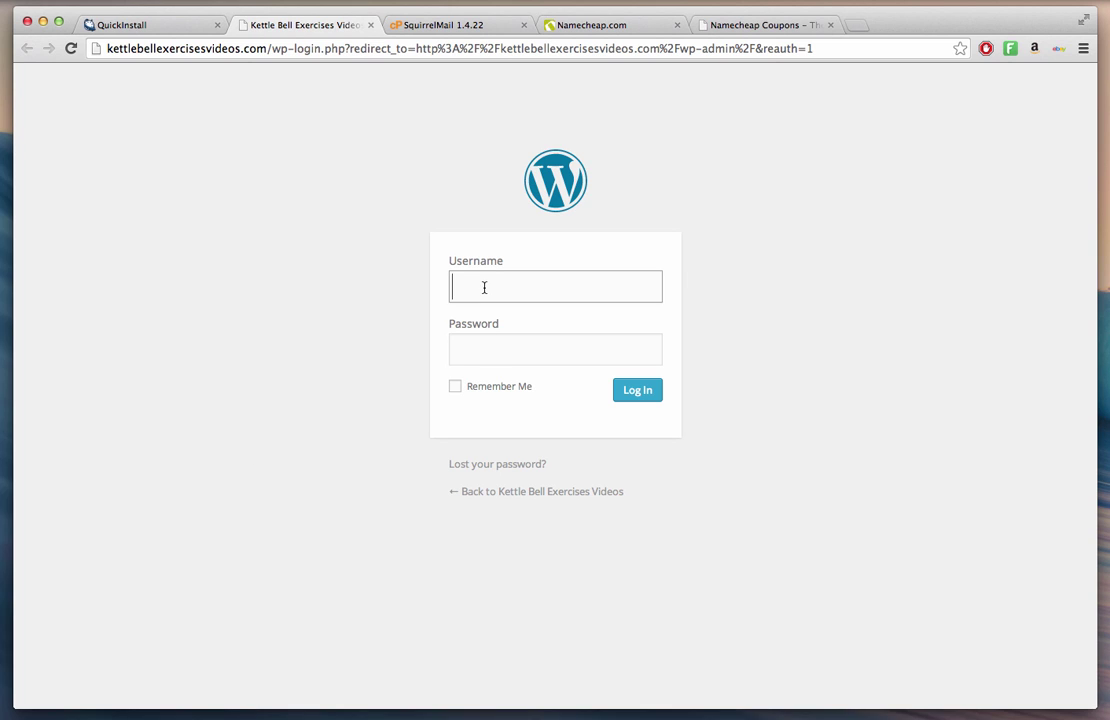
type("samlevi")
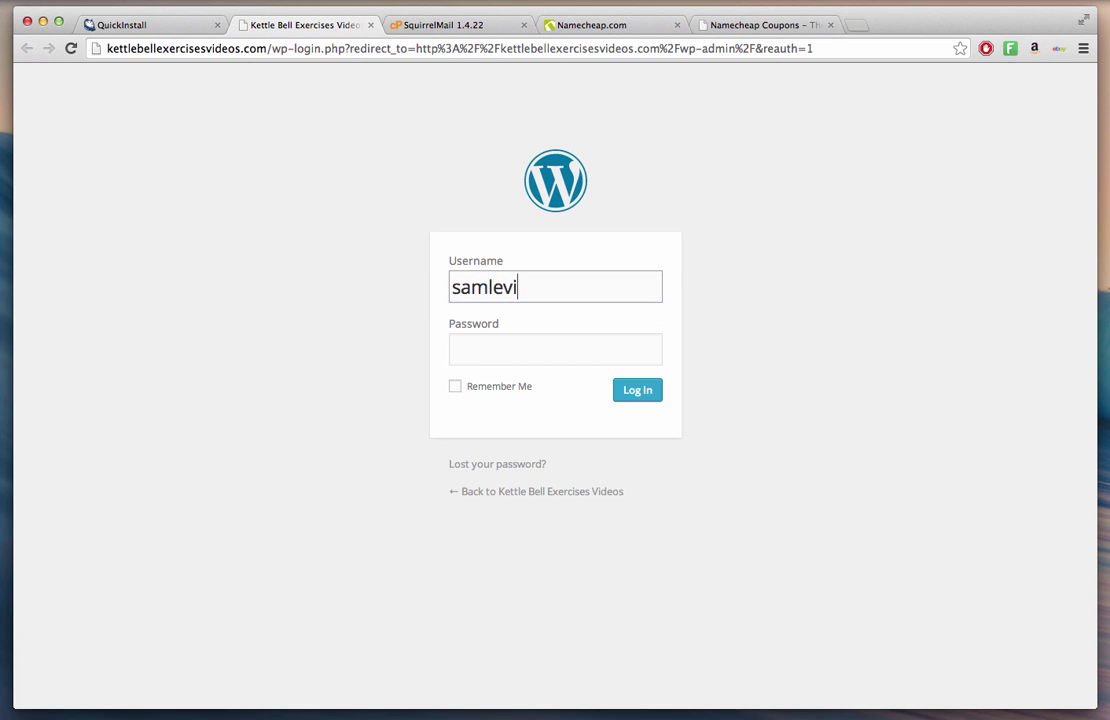
key("Tab")
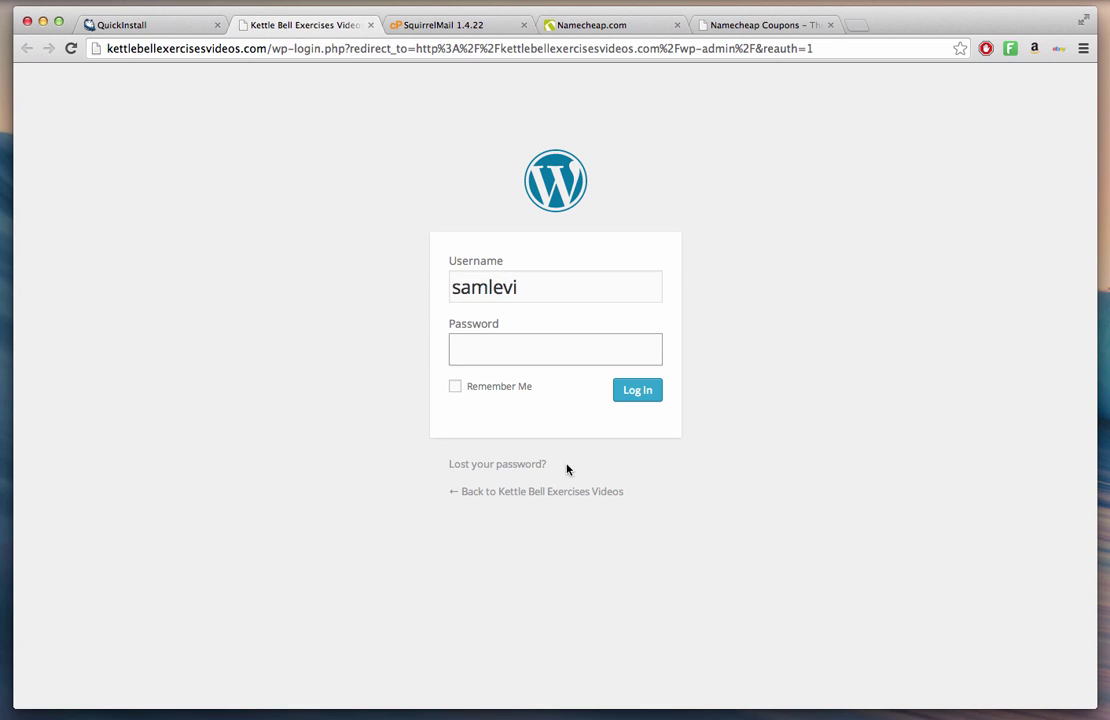
key("super+Tab")
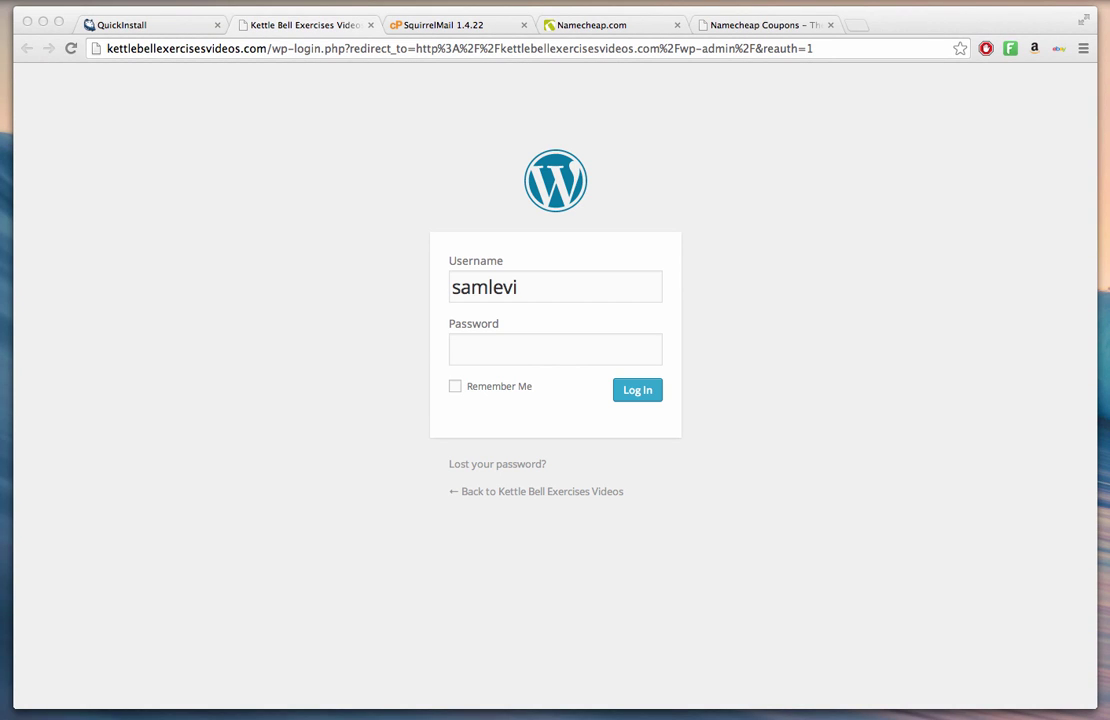
left_click(558, 350)
key("super+v")
left_click(637, 390)
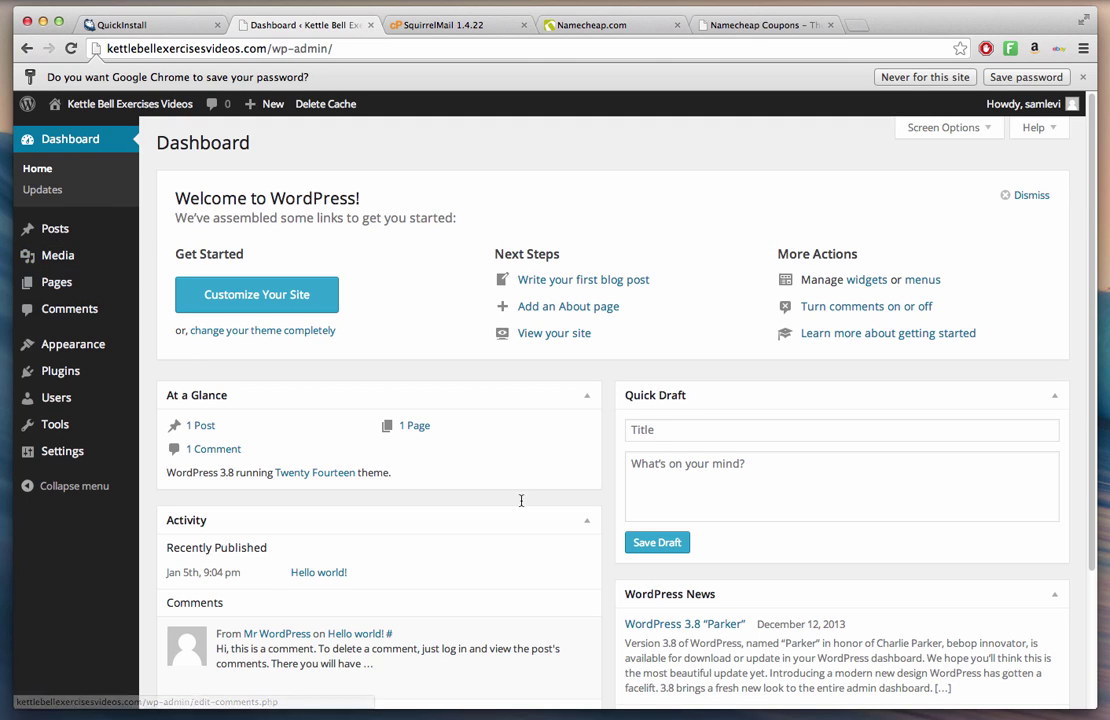
Step: View the live site's front page with its Hello world! post, then return to the Dashboard
scroll(533, 508, "down", 3)
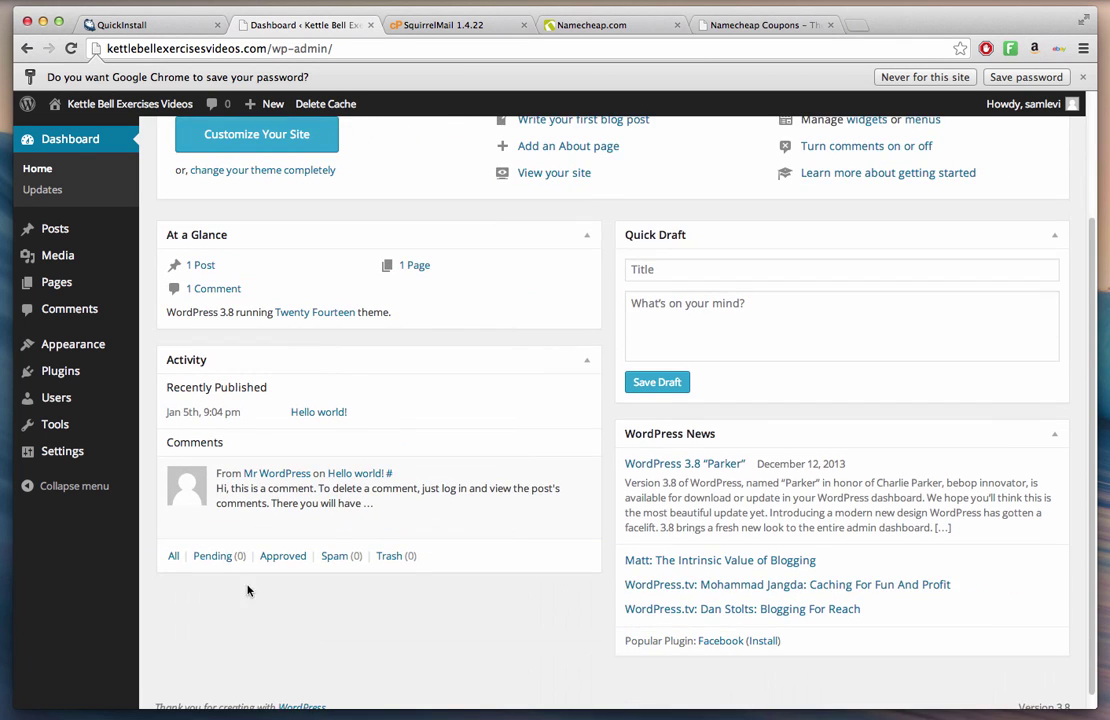
scroll(201, 551, "up", 3)
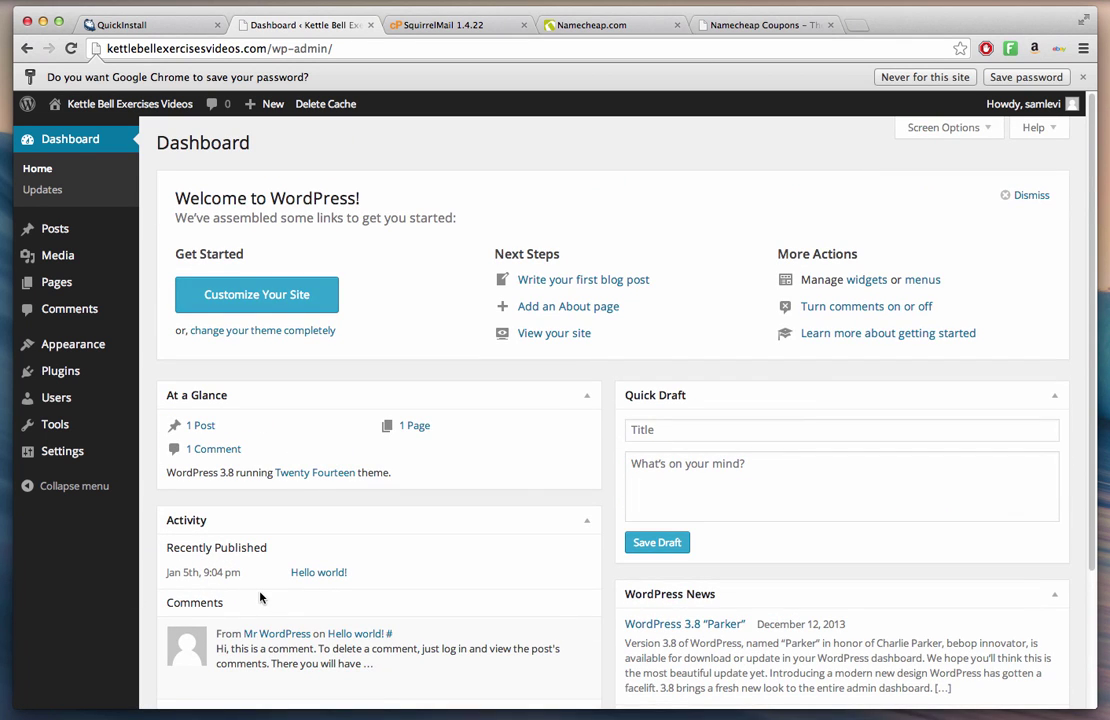
scroll(404, 576, "down", 1)
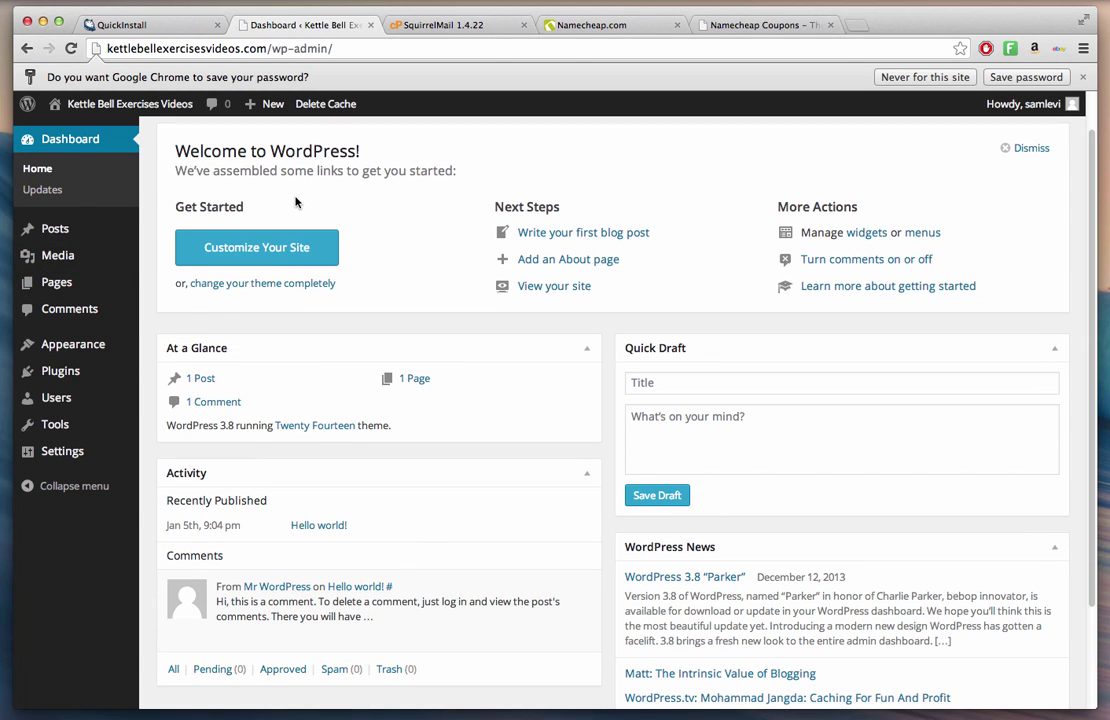
mouse_move(148, 110)
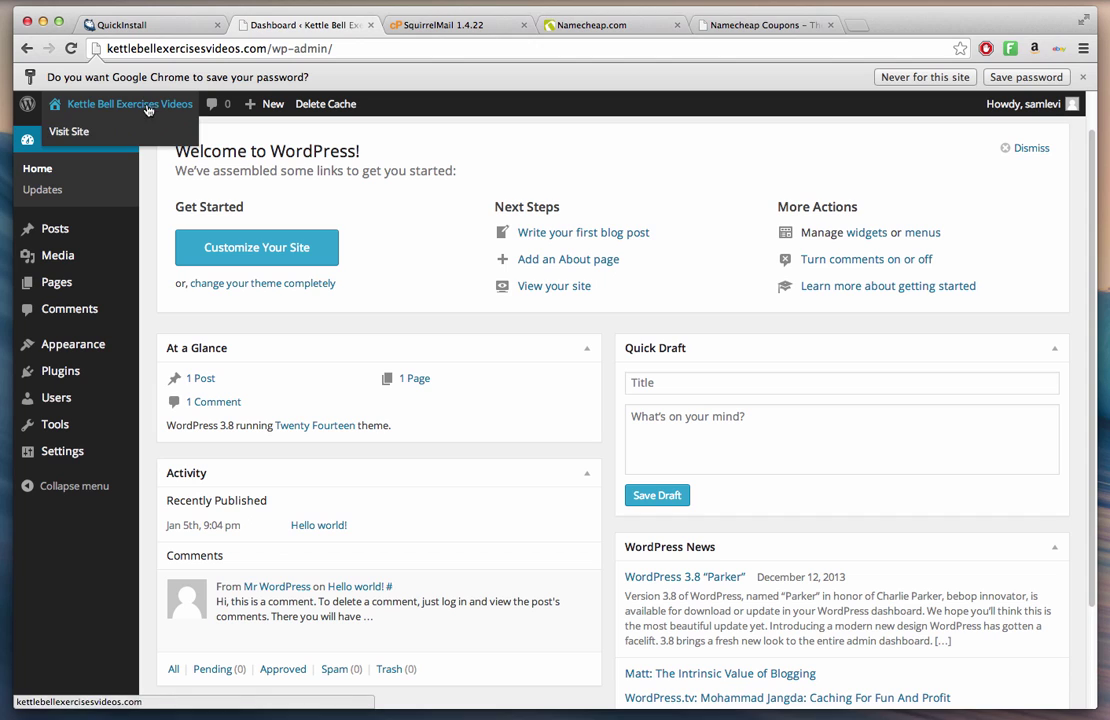
left_click(80, 134)
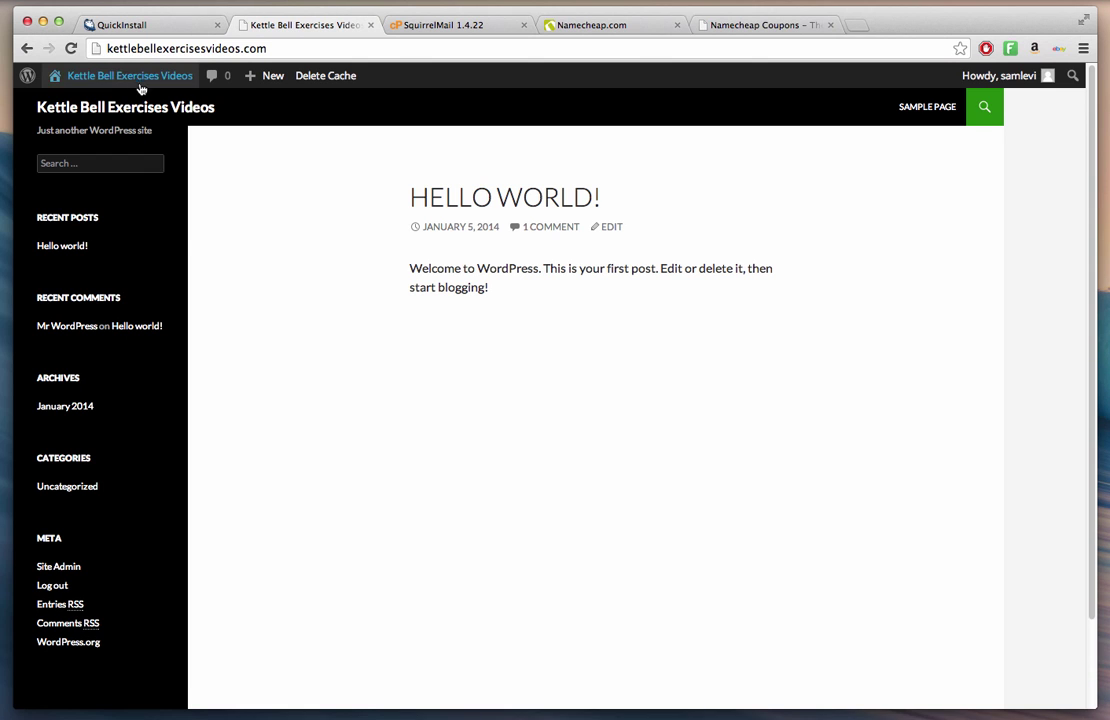
mouse_move(113, 75)
left_click(89, 106)
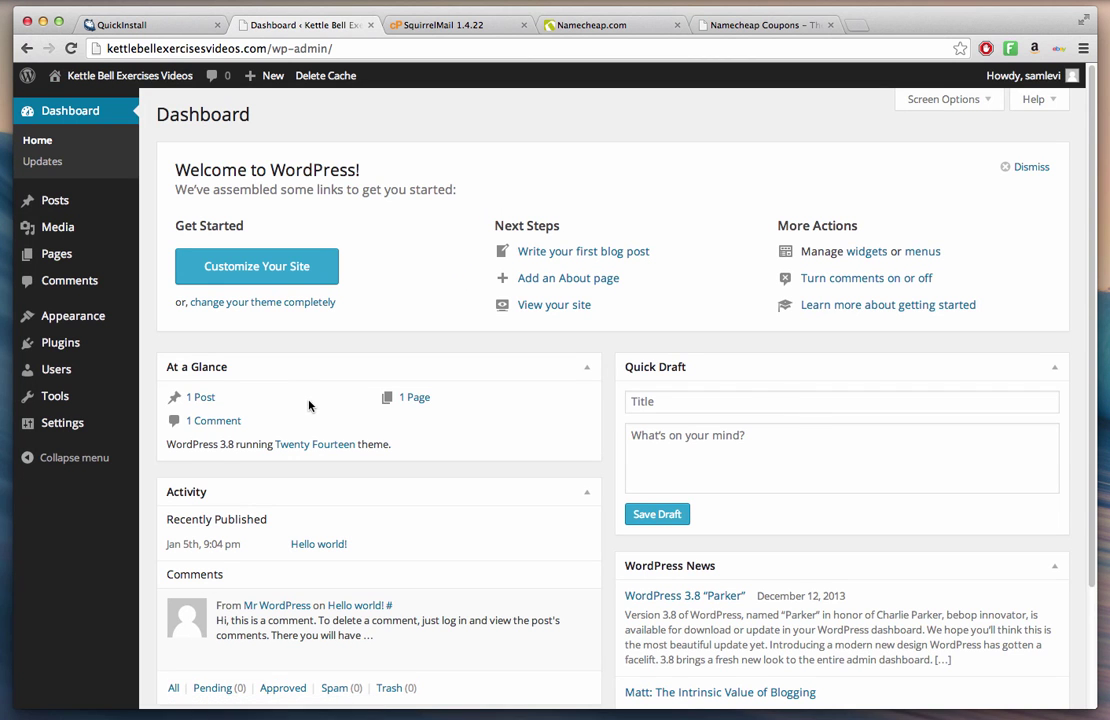
Step: Open General Settings and replace the tagline with a kettle bell exercises video collection phrase
mouse_move(93, 323)
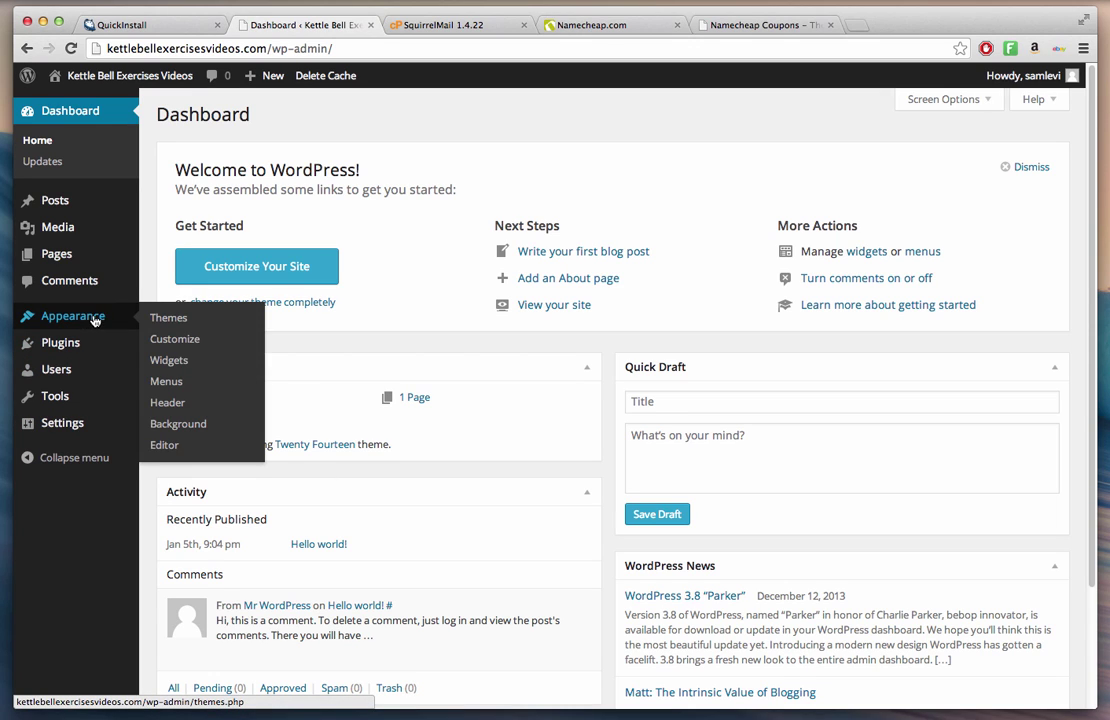
mouse_move(78, 425)
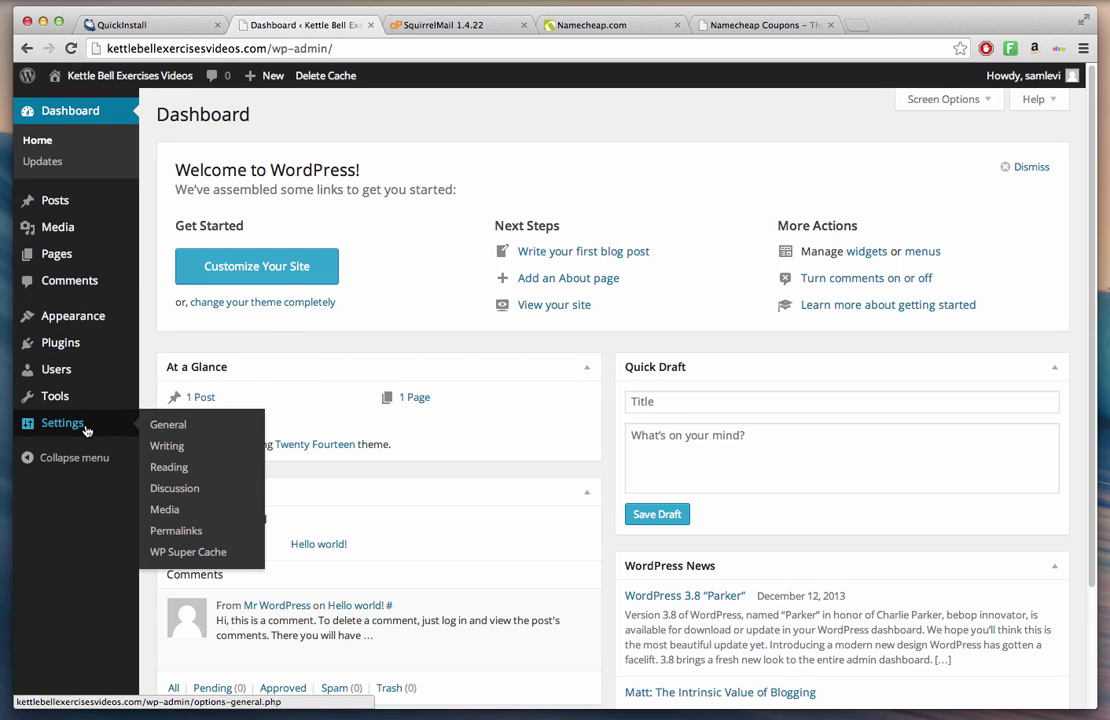
left_click(167, 426)
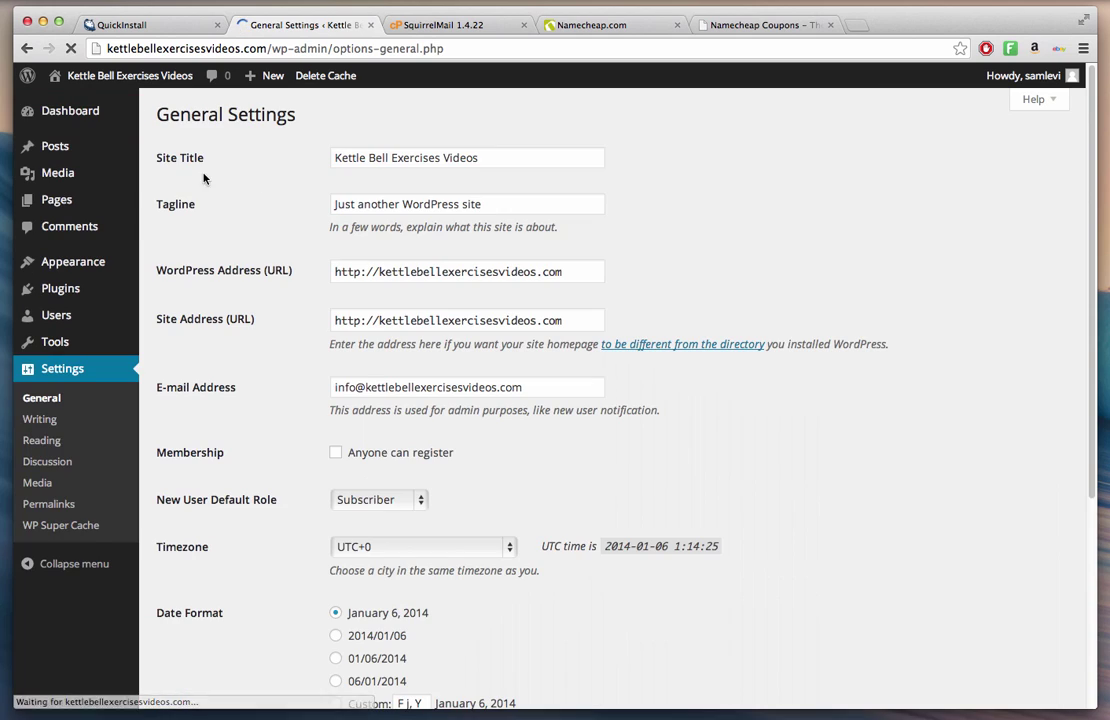
left_click_drag(500, 206, 295, 188)
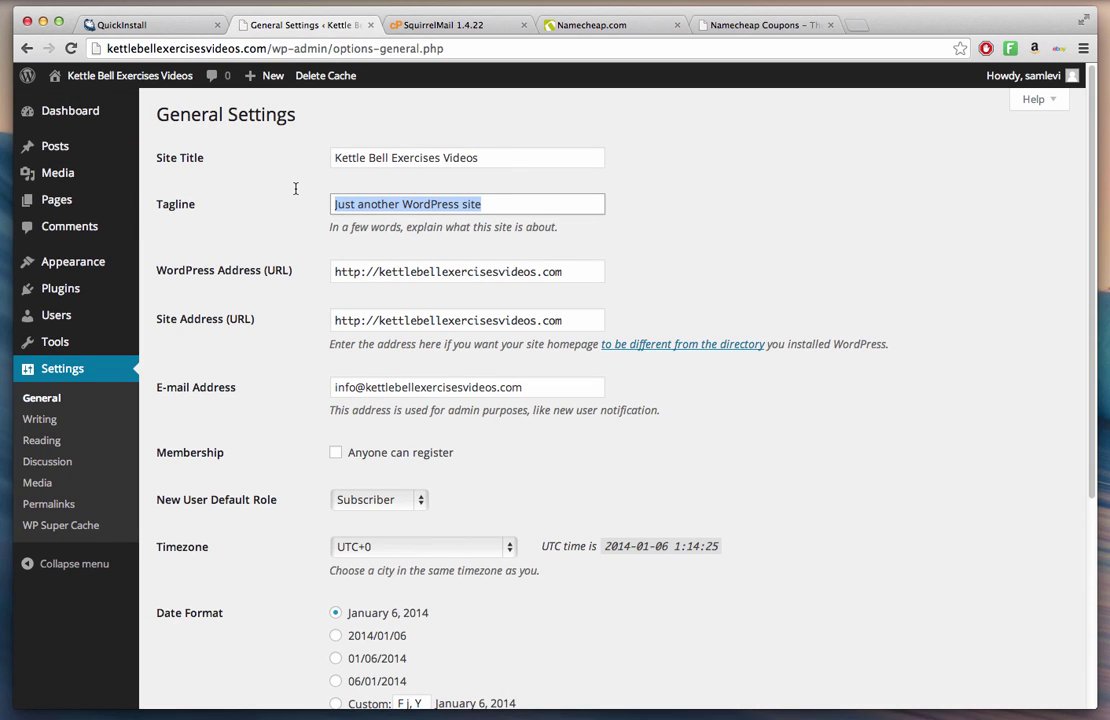
type("Co")
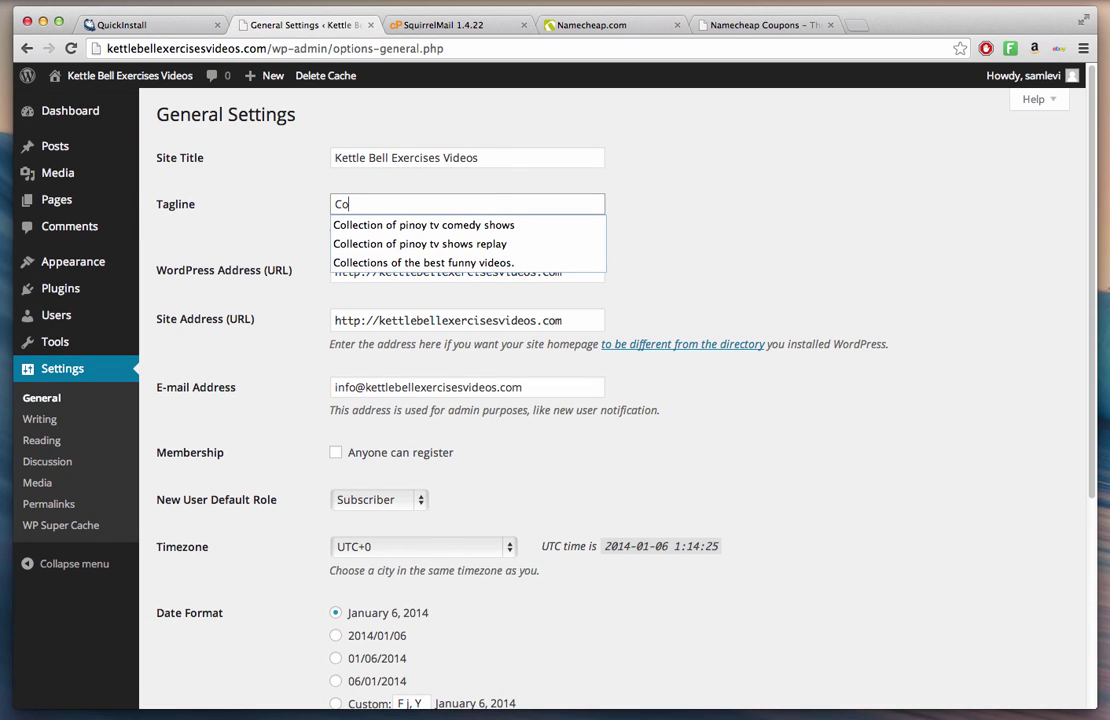
key("Down")
type("llection")
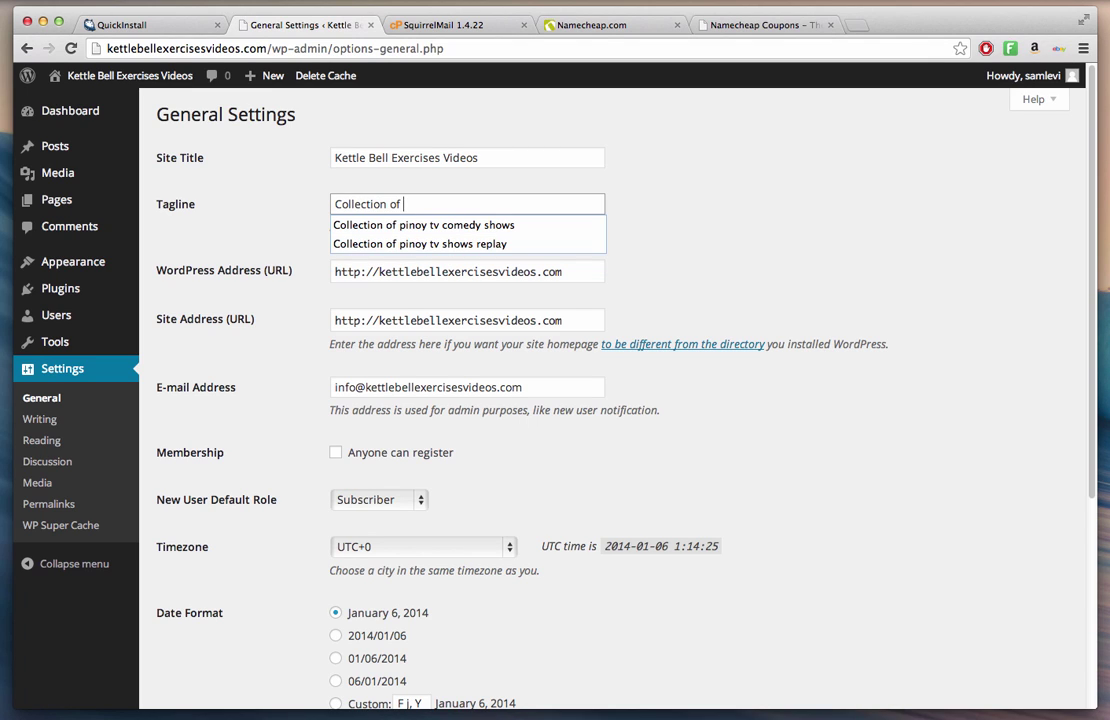
type("kettle be")
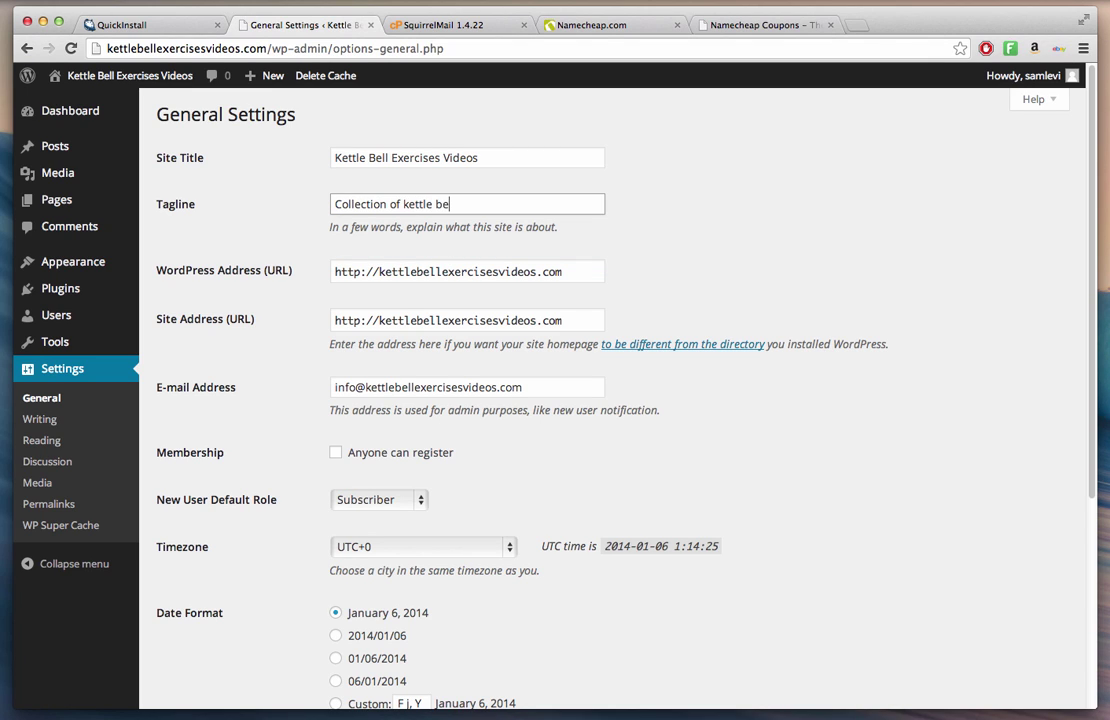
type("ll ezx")
type("rcises videos")
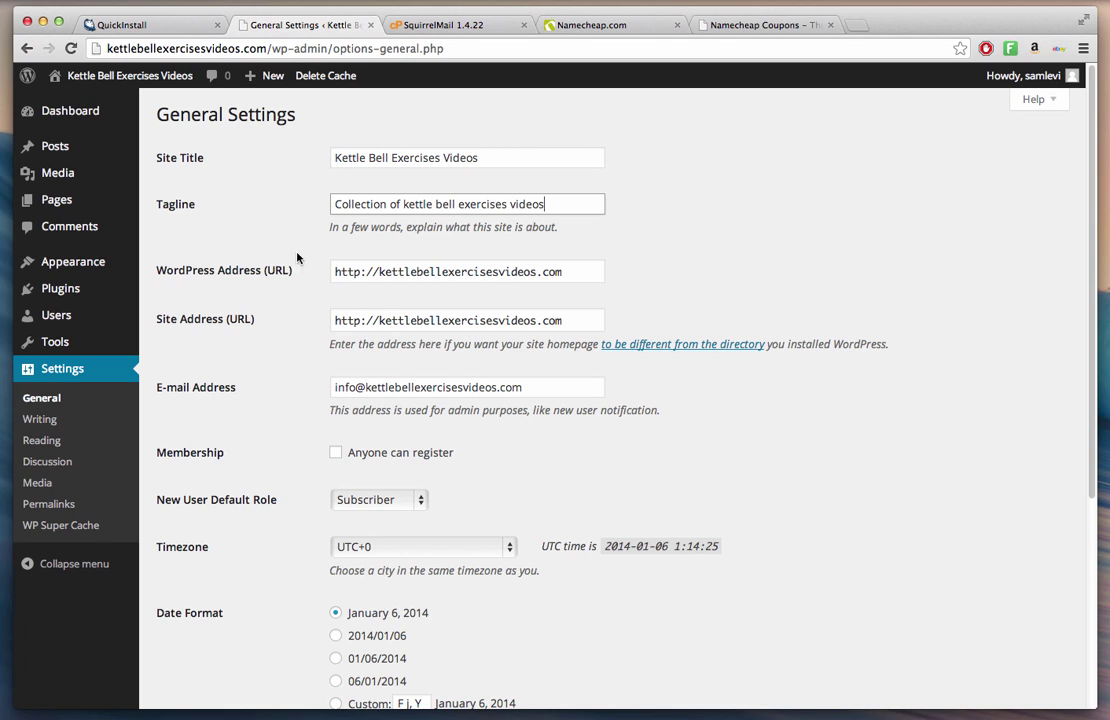
left_click(299, 248)
left_click(380, 273)
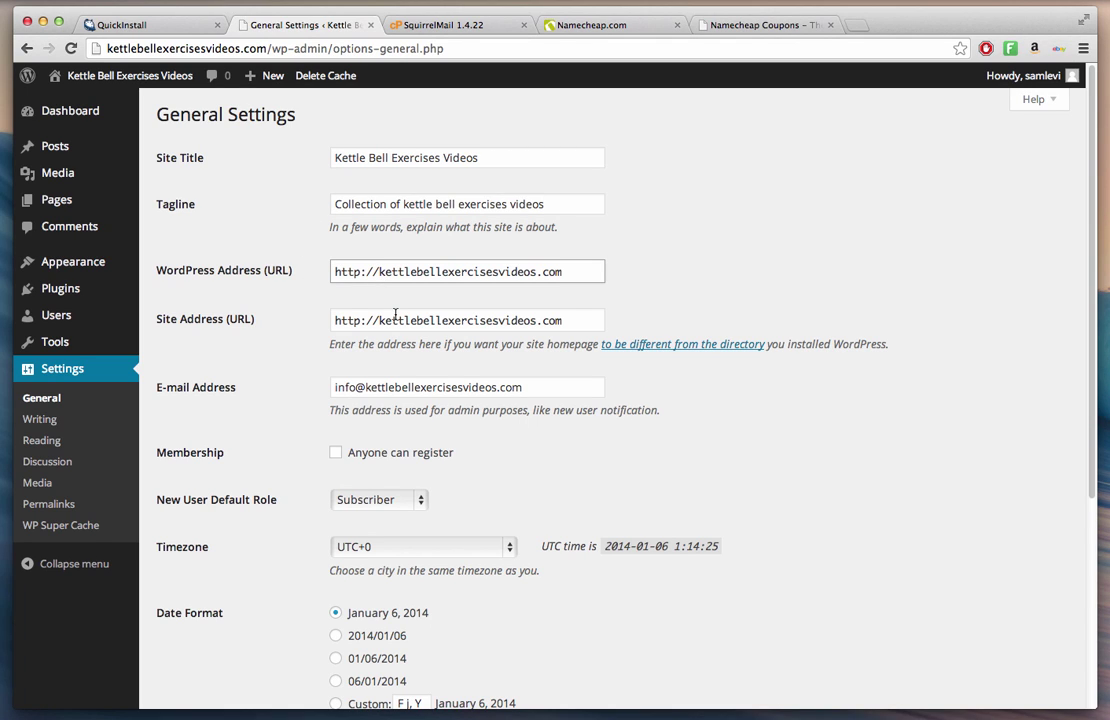
type("www.")
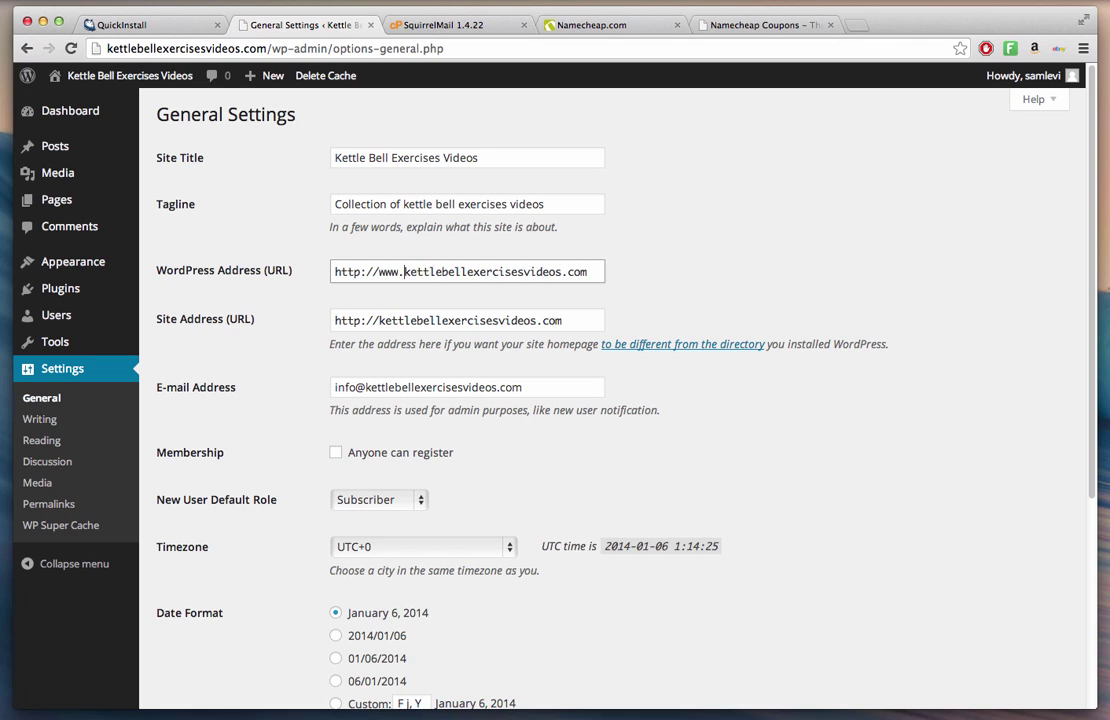
key("super+a")
key("super+c")
left_click(386, 320)
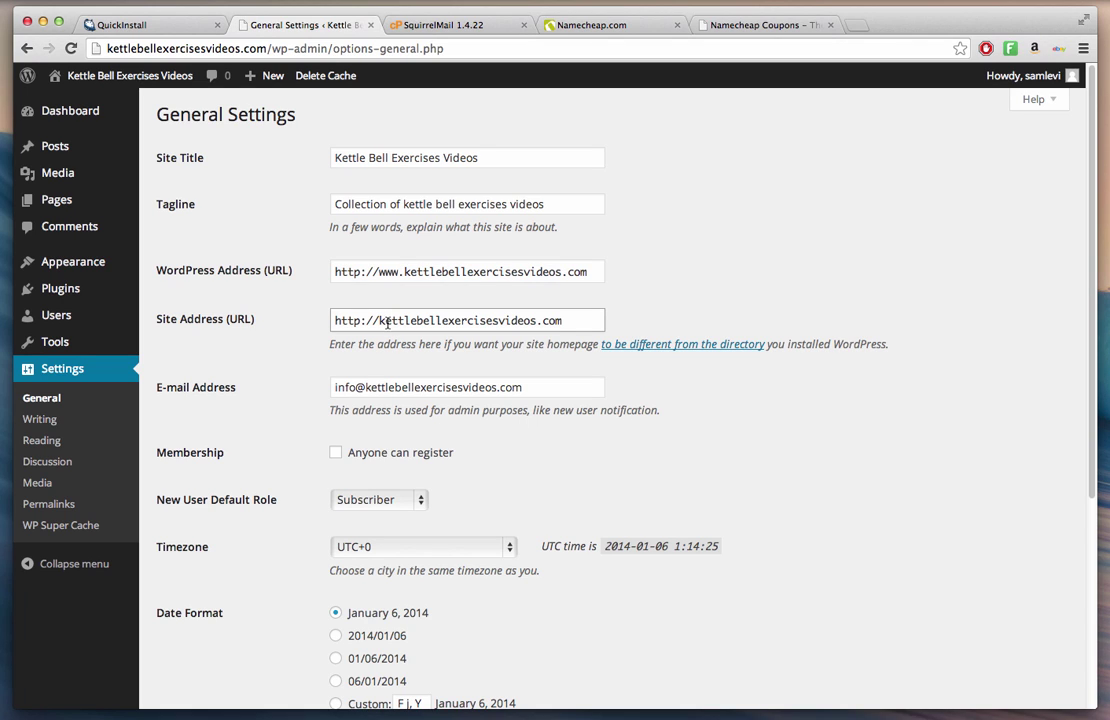
key("super+a")
key("super+v")
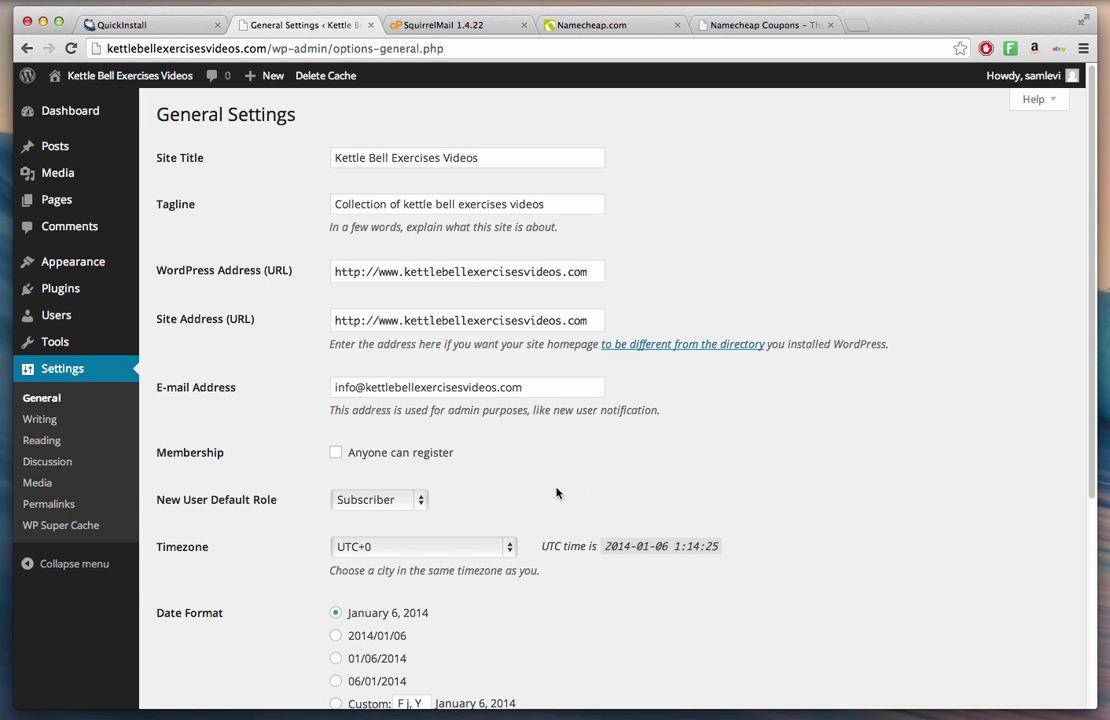
Step: Set the timezone to UTC-6 and save the general settings
scroll(555, 496, "down", 5)
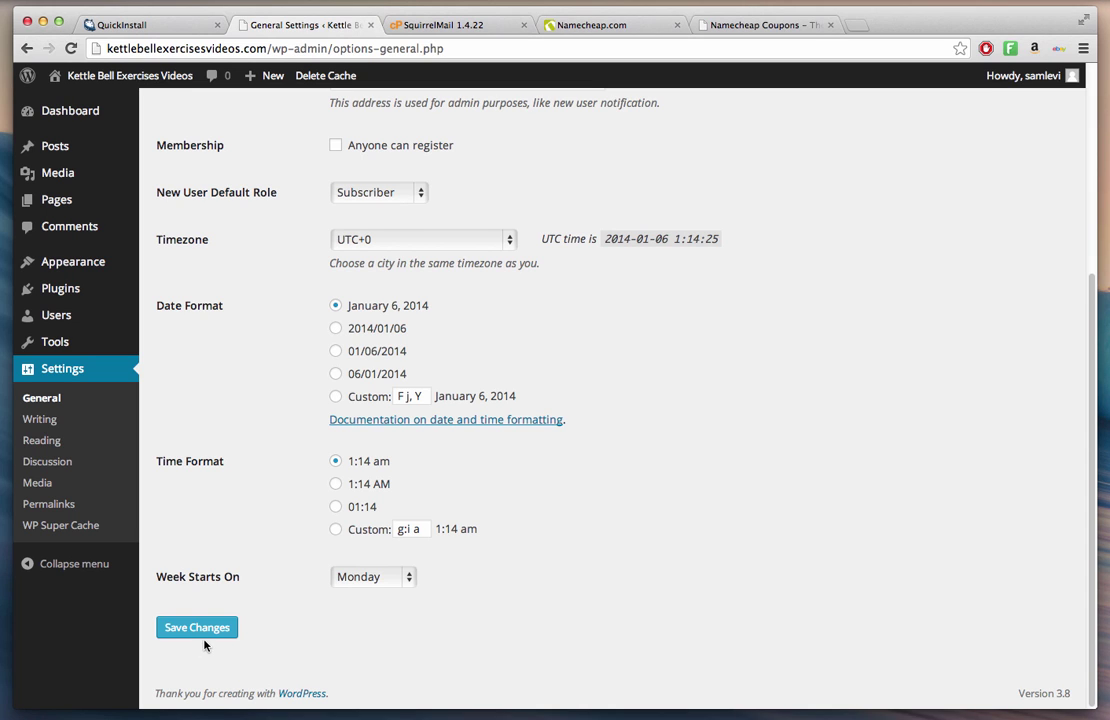
left_click(440, 240)
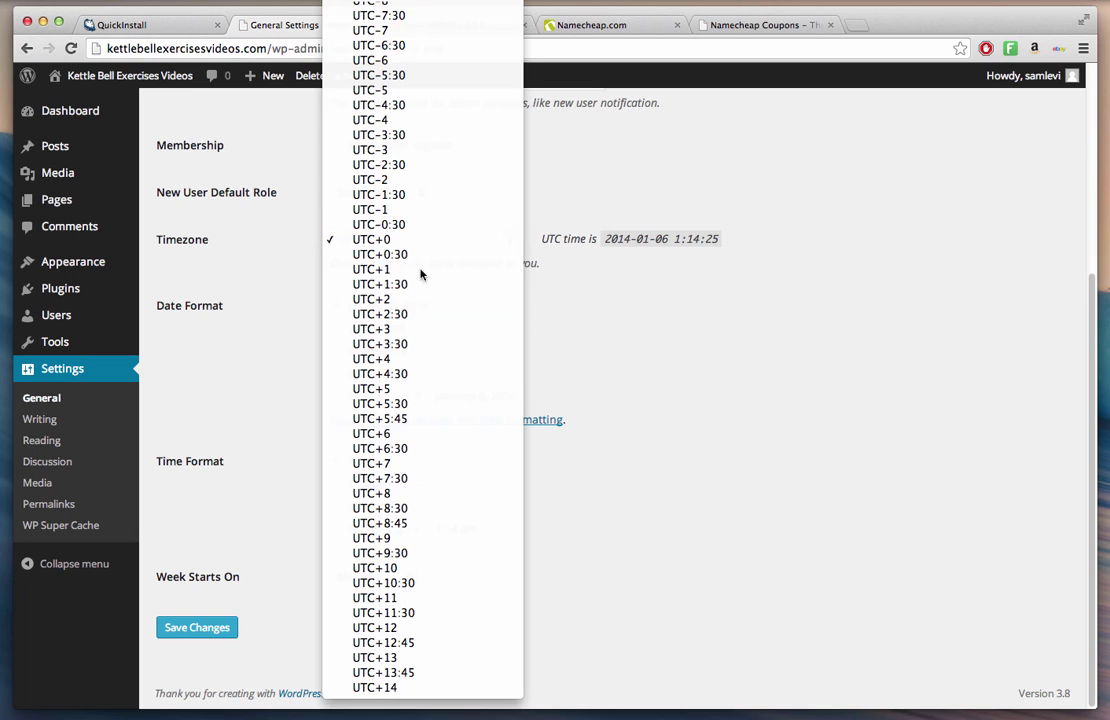
scroll(414, 580, "up", 5)
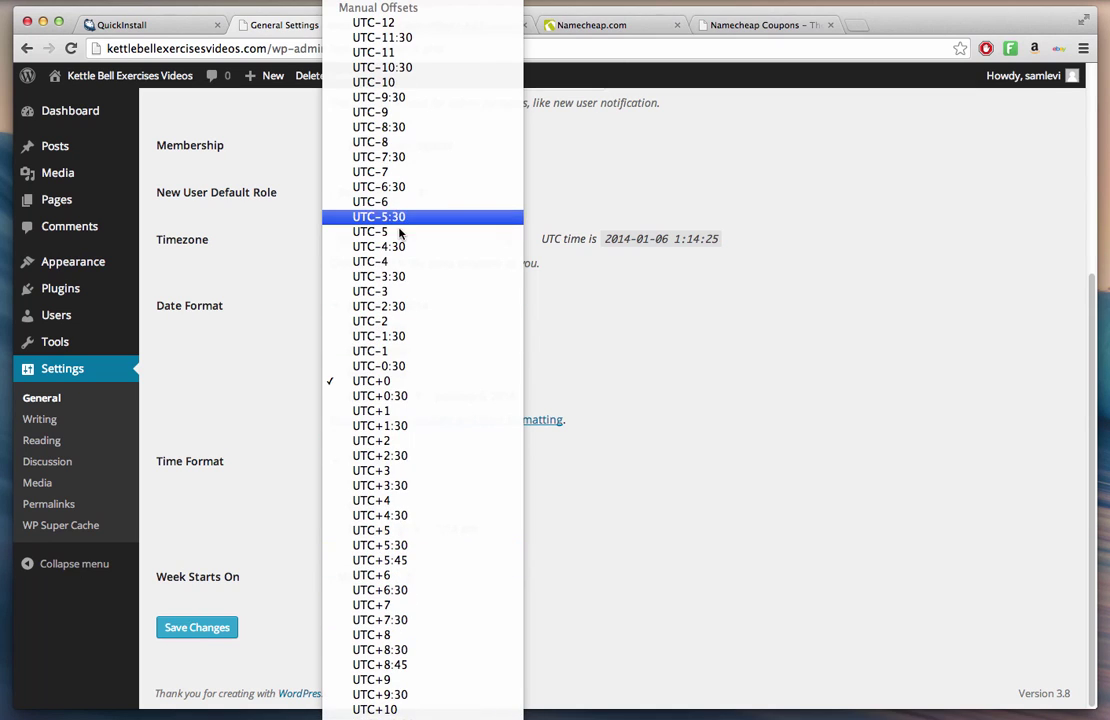
left_click(385, 201)
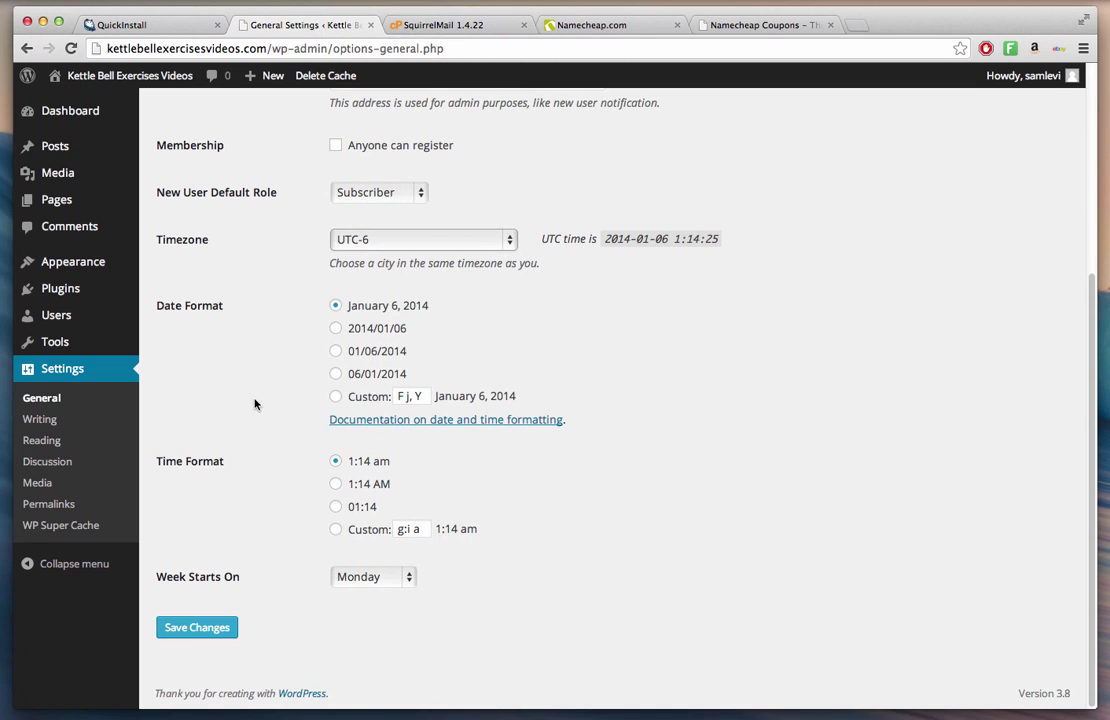
left_click(190, 632)
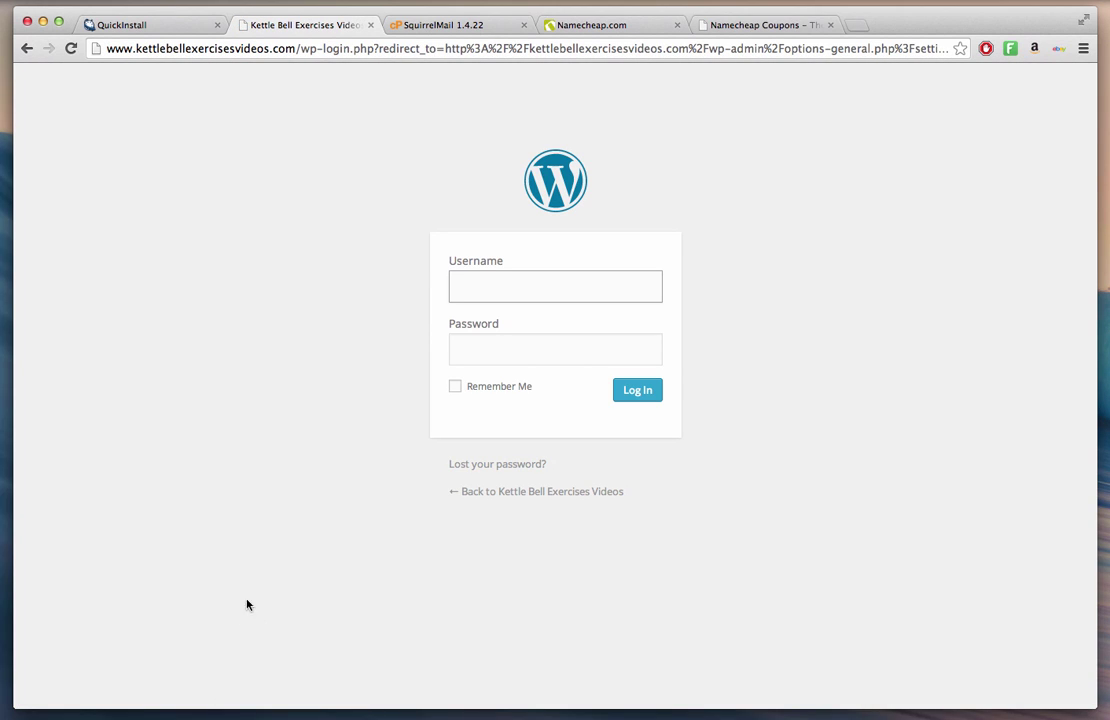
Step: Sign in again at the new www address using the saved username and the account password
left_click(550, 292)
left_click(563, 314)
left_click(550, 340)
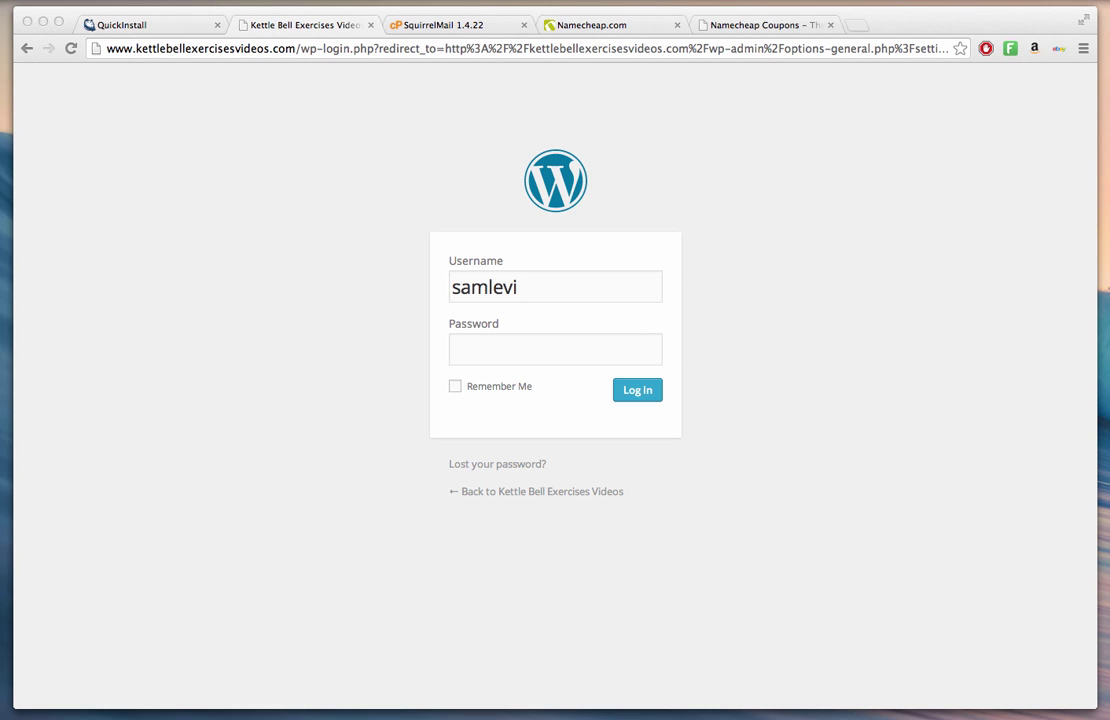
left_click(509, 360)
key("super+v")
left_click(637, 392)
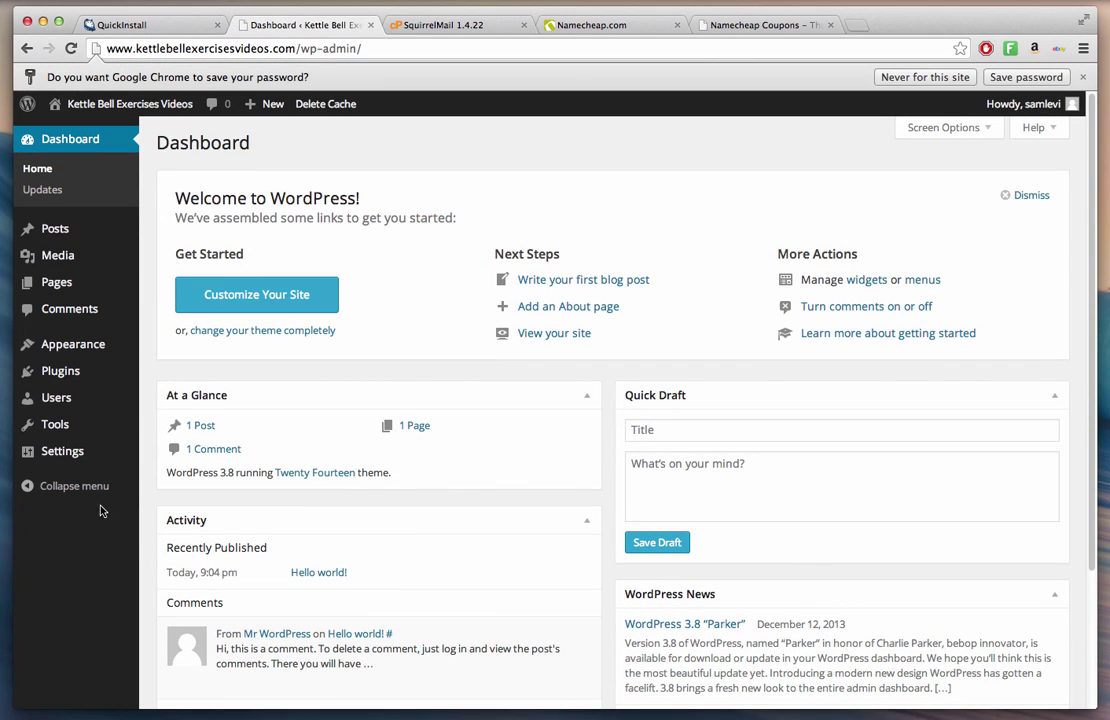
Step: In Your Profile, preview the Coffee, Blue and Light colour schemes, then settle on Sunrise
mouse_move(59, 401)
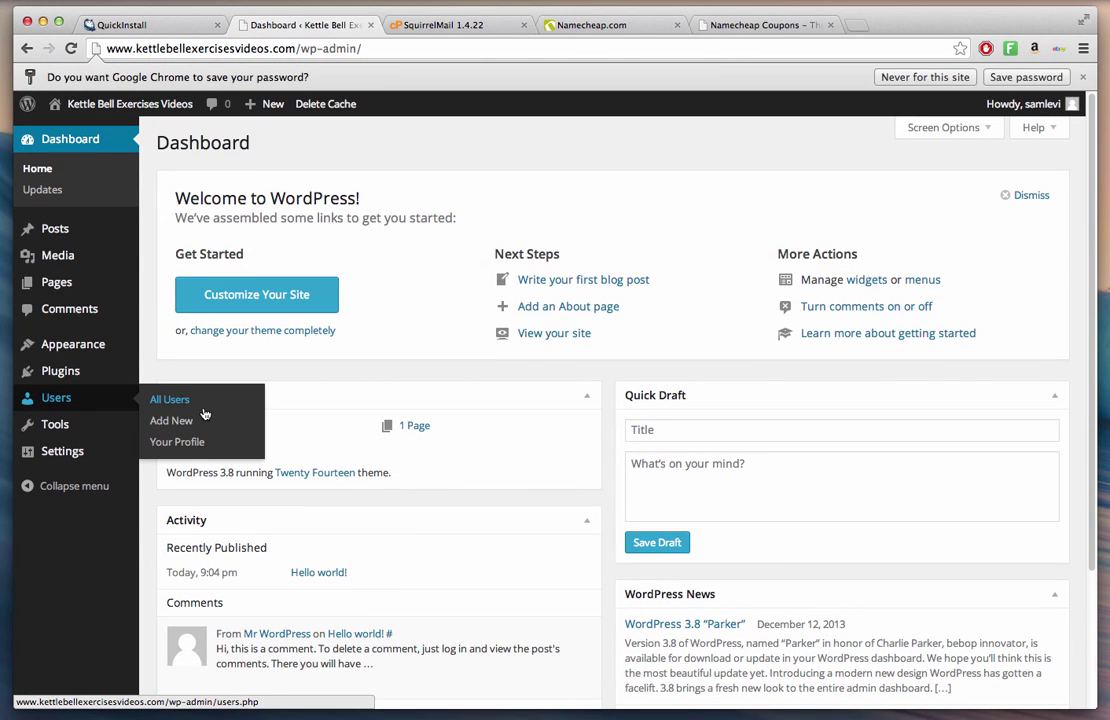
left_click(191, 445)
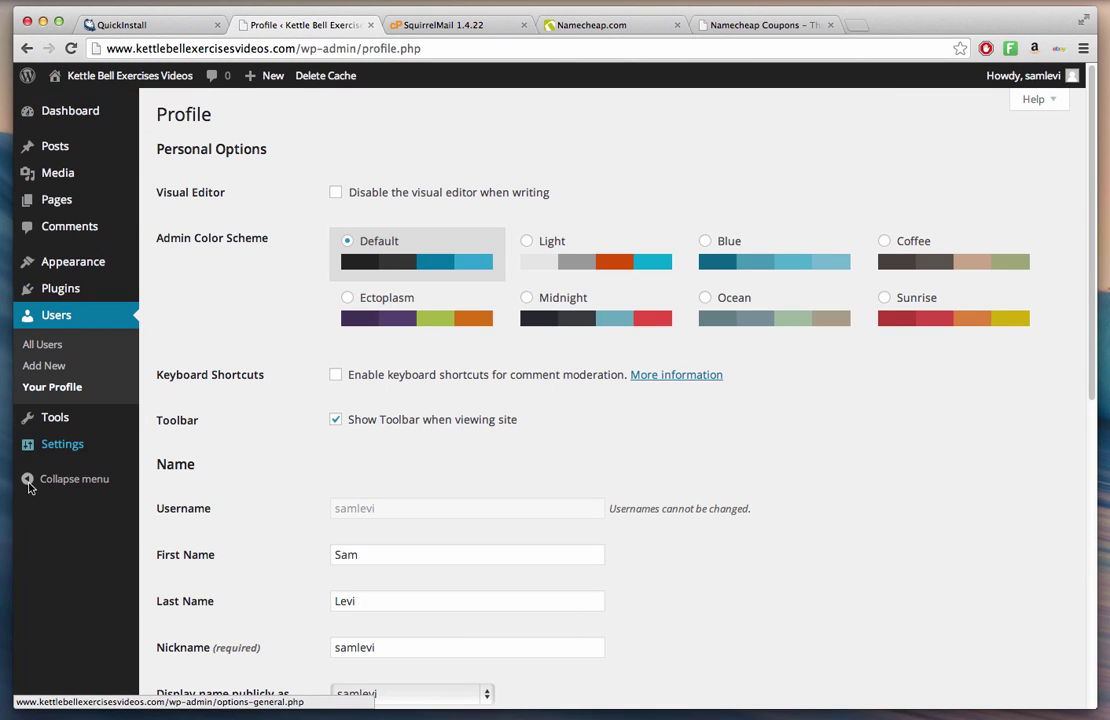
left_click(886, 299)
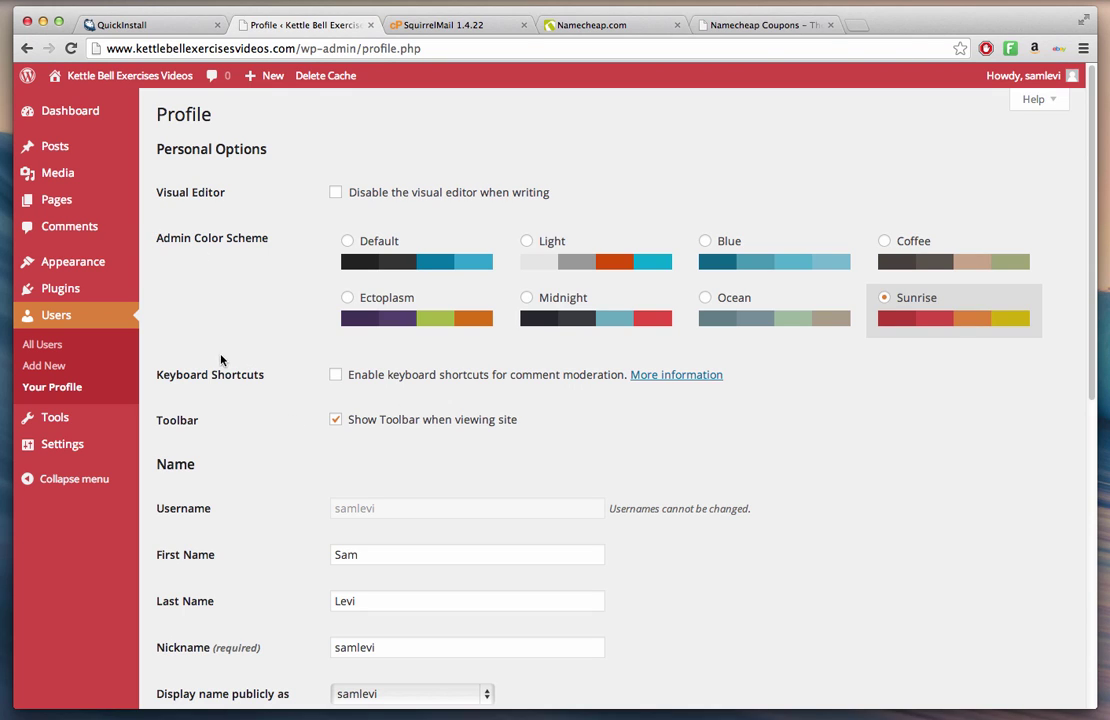
left_click(900, 245)
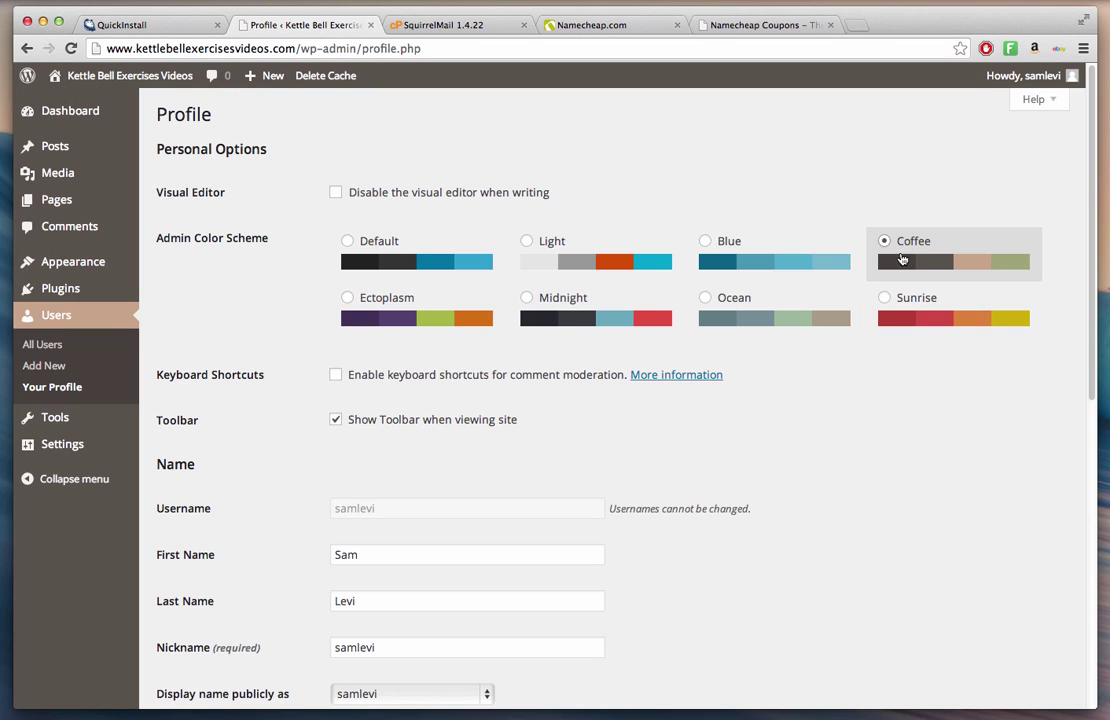
left_click(725, 245)
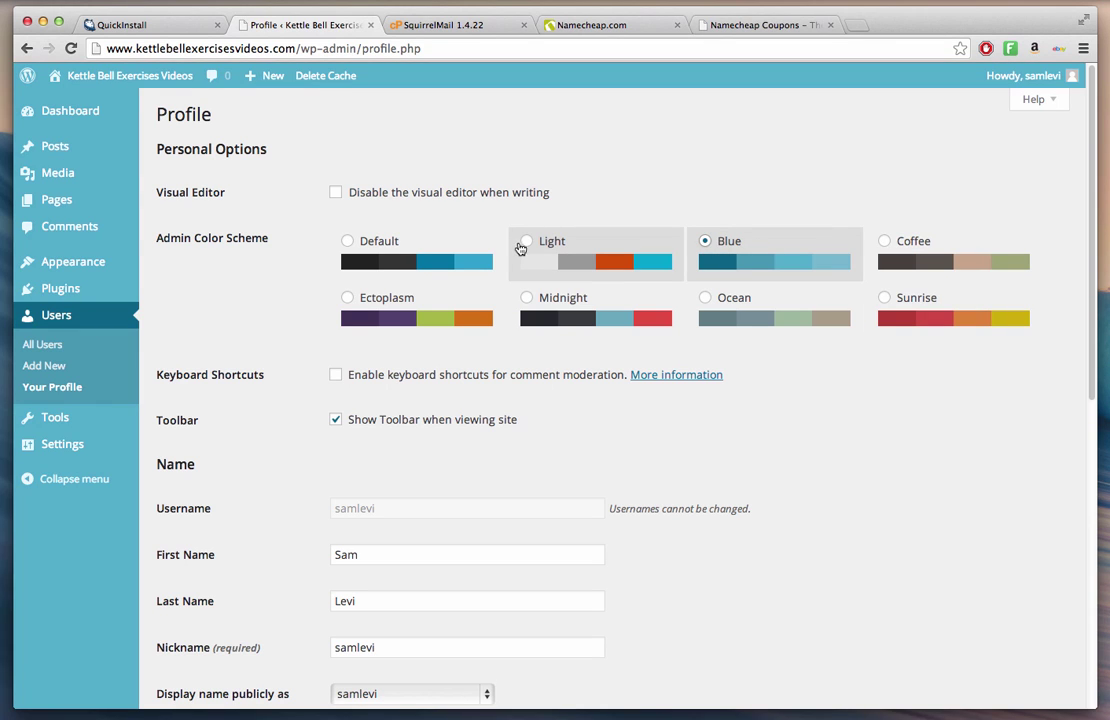
left_click(521, 246)
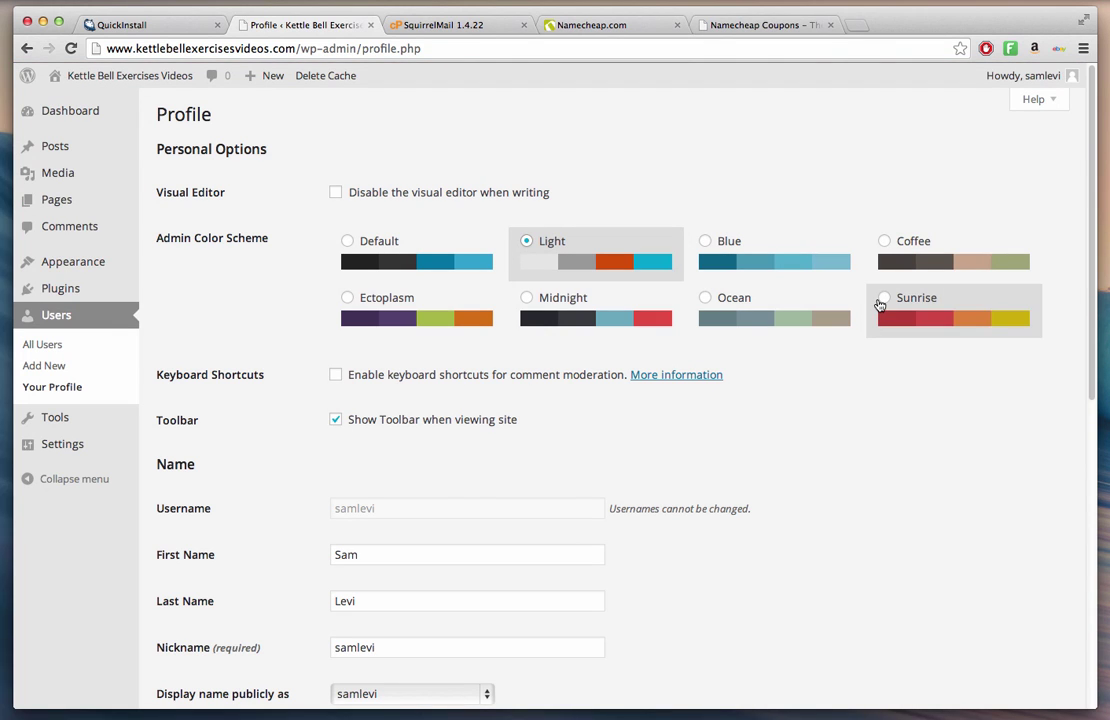
left_click(880, 302)
scroll(265, 447, "down", 2)
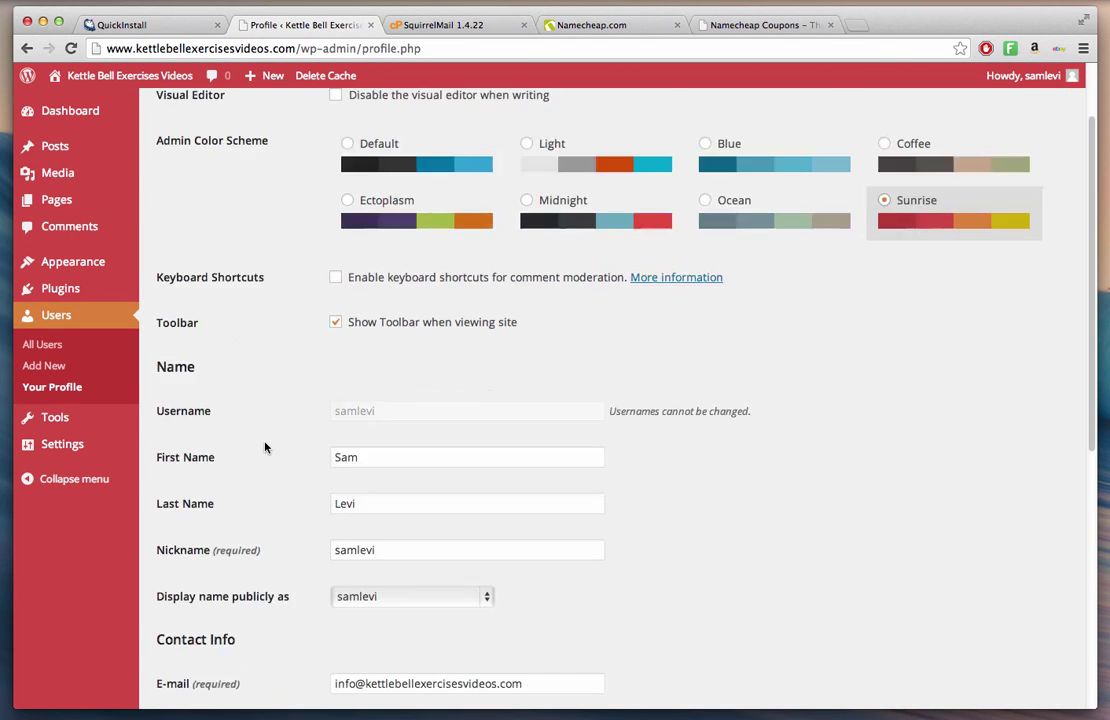
scroll(265, 447, "down", 1)
Step: Enter and repeat a new account password, then save the profile
scroll(265, 447, "down", 5)
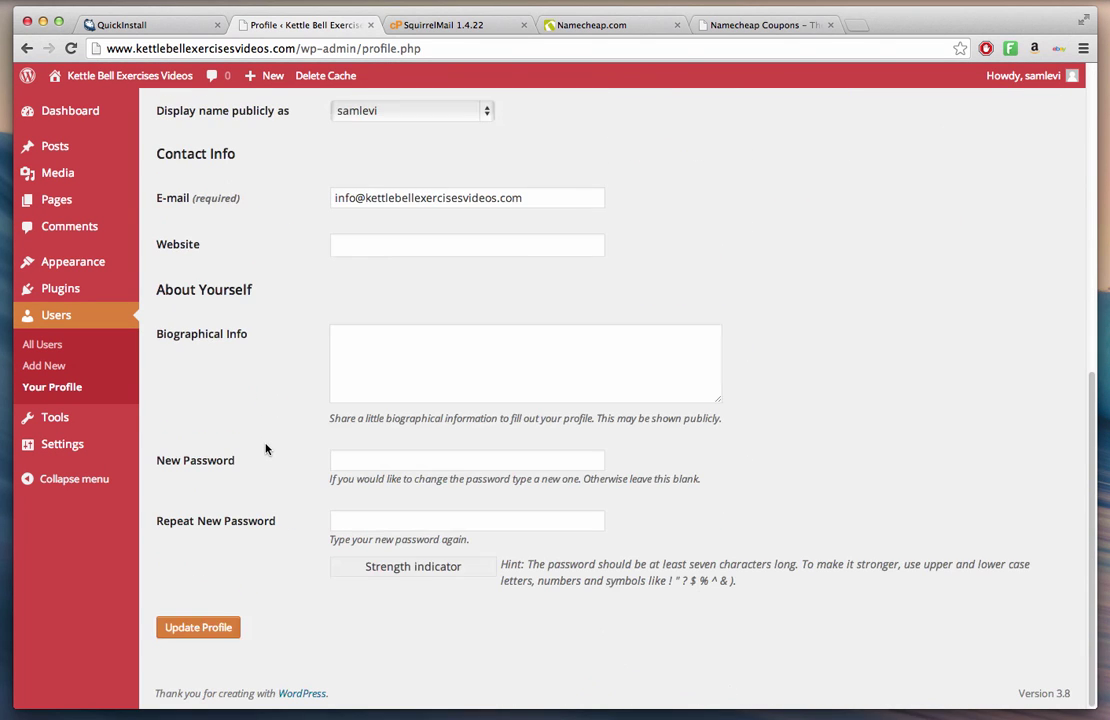
left_click(352, 462)
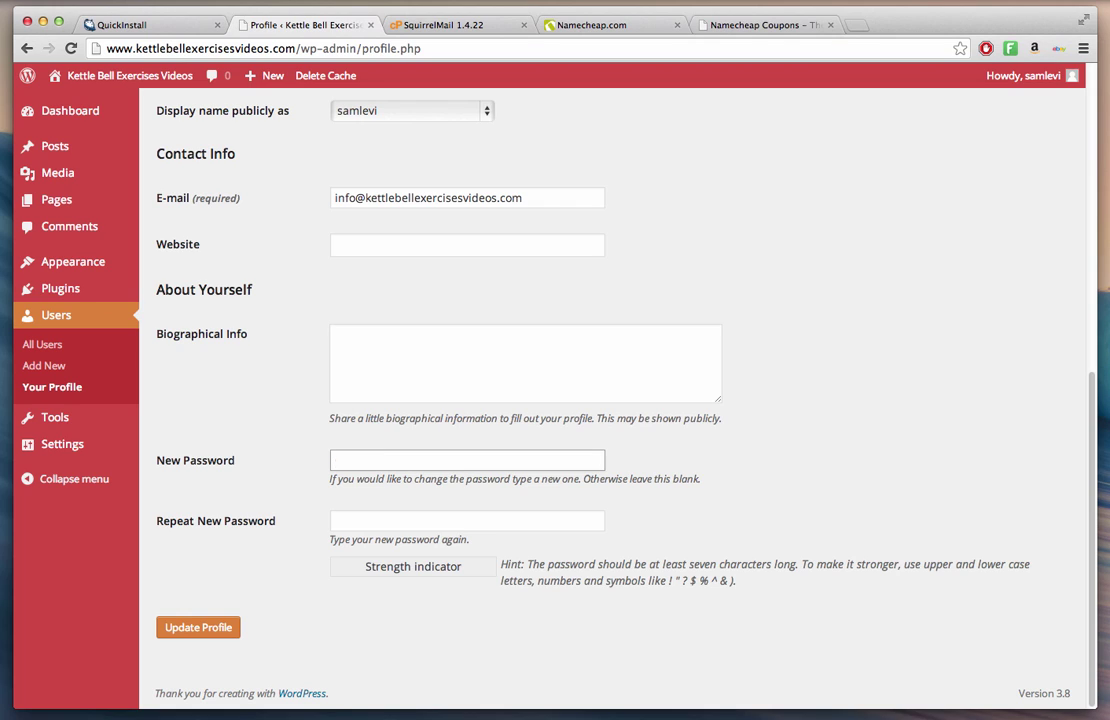
type("•••••••")
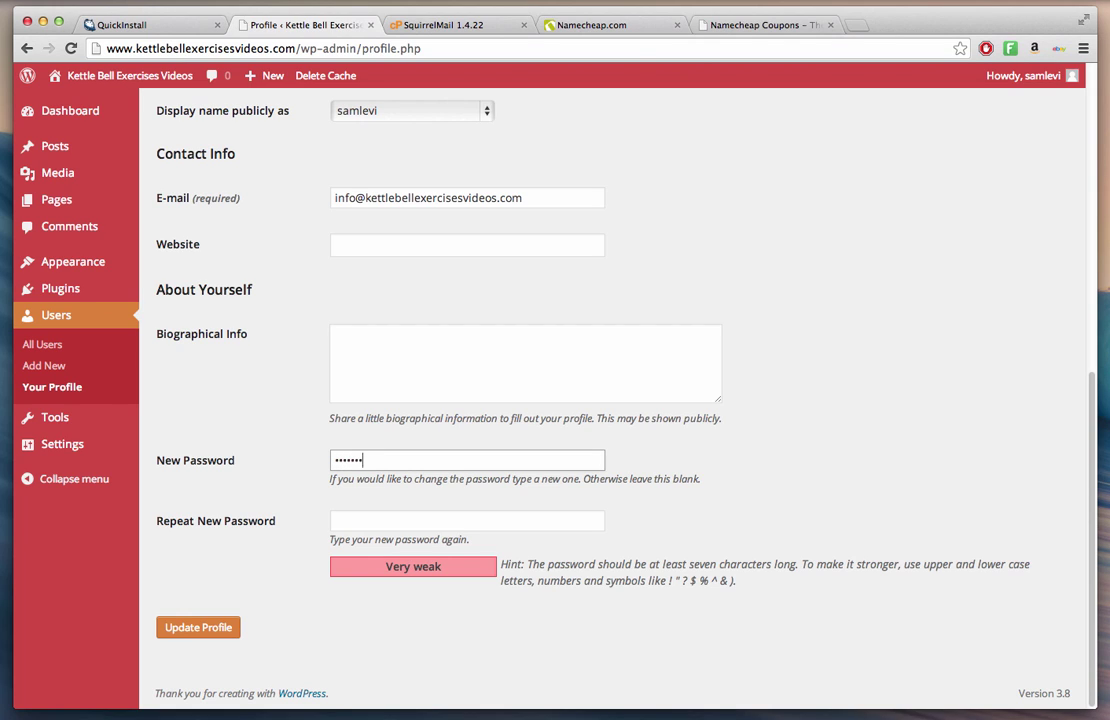
type("•••••")
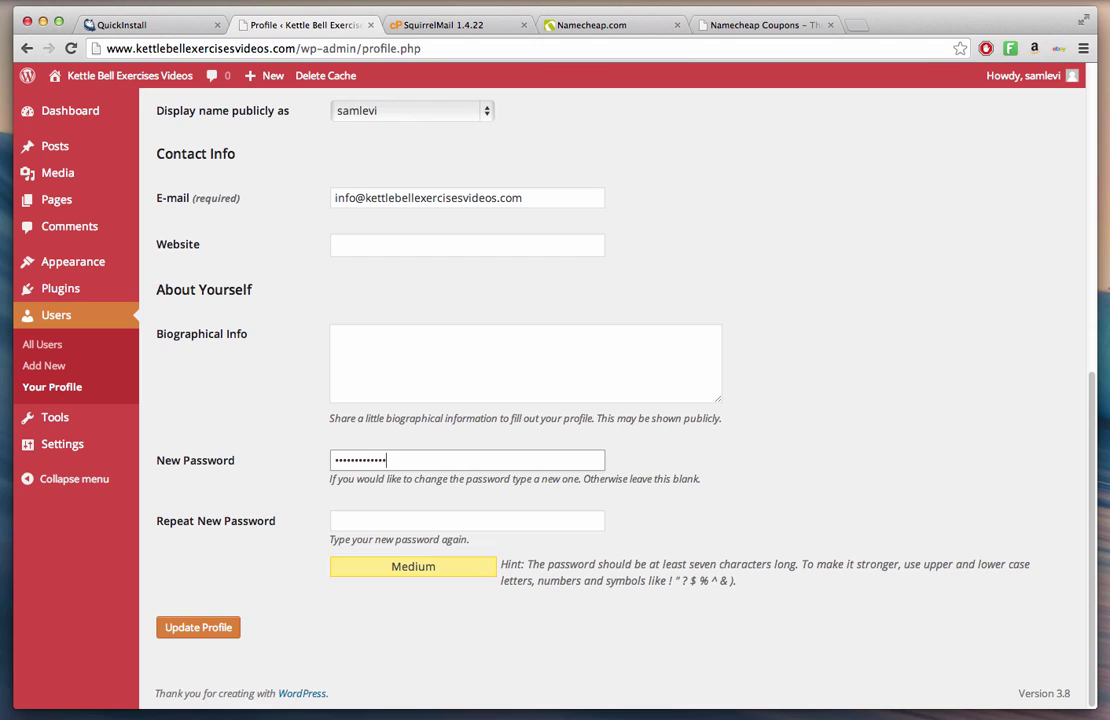
key("Tab")
type("••")
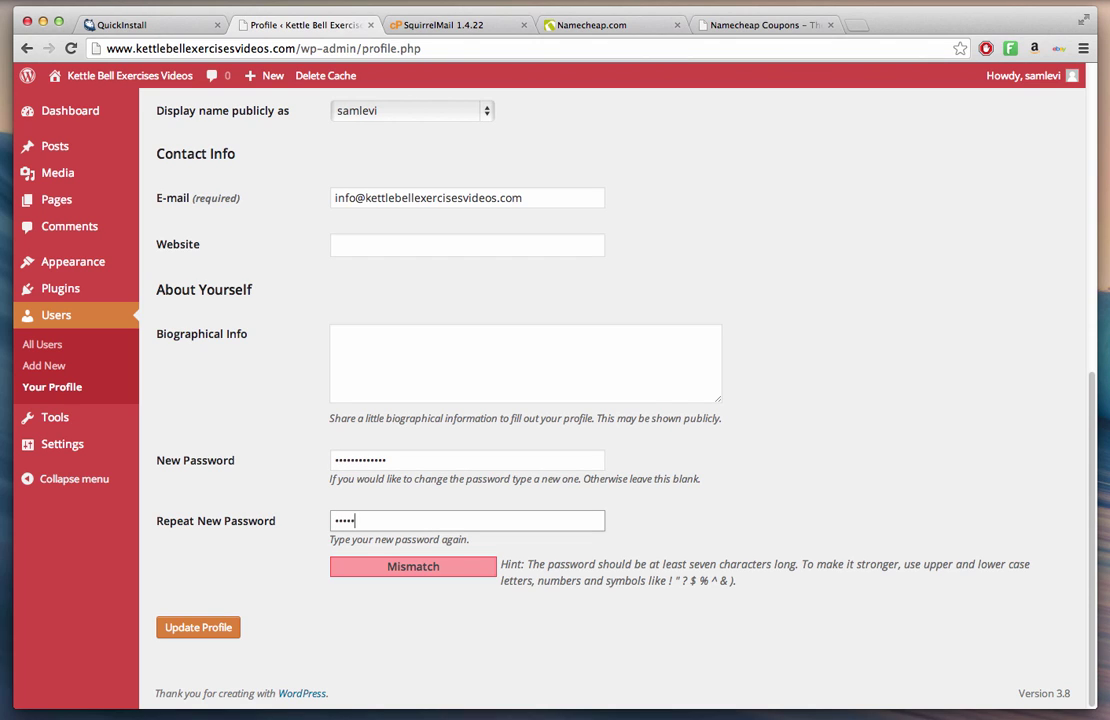
type("••")
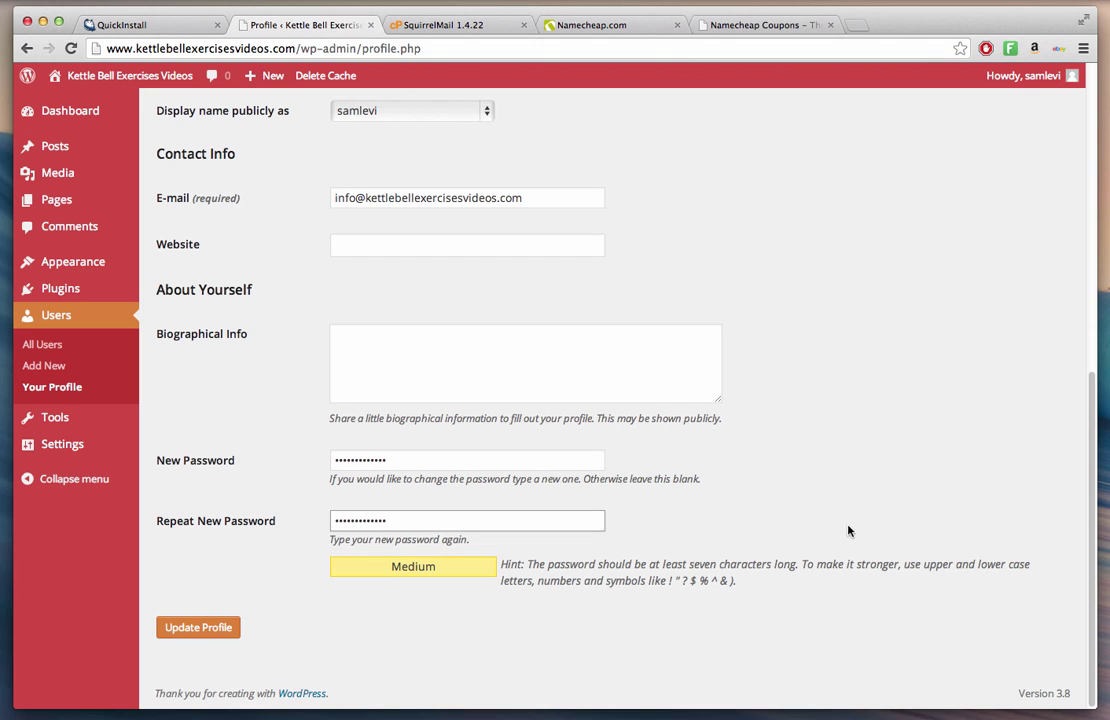
left_click(228, 628)
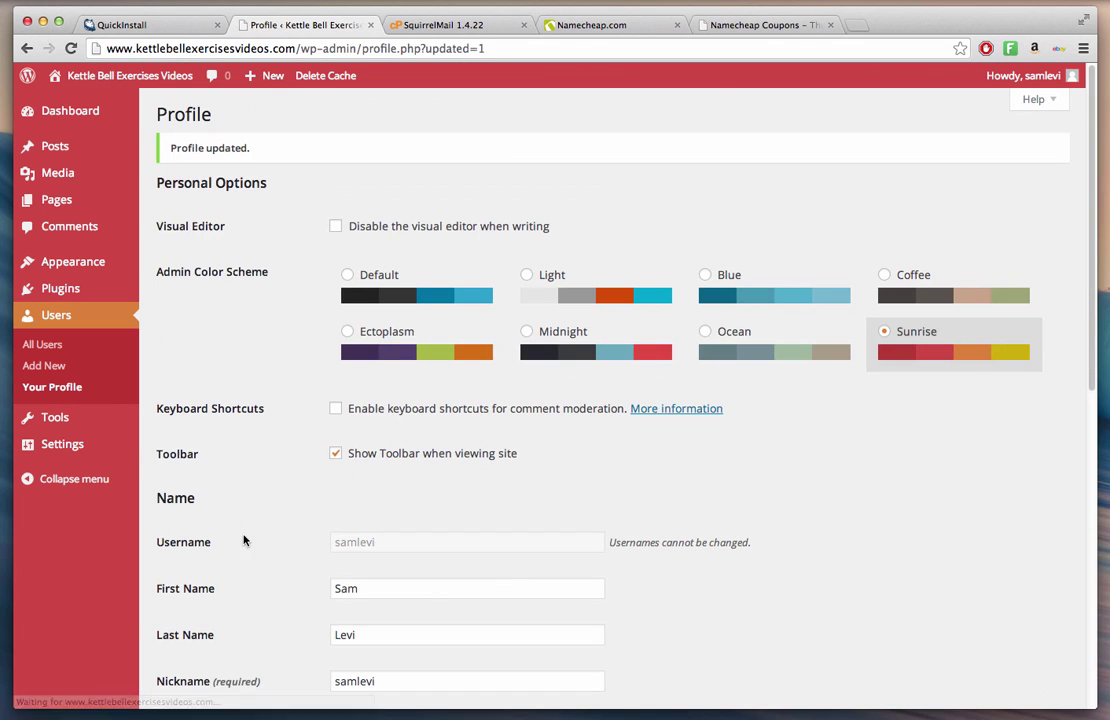
Step: Log out, sign back in with the admin username and new password, and decline Chrome's password saving
mouse_move(1030, 75)
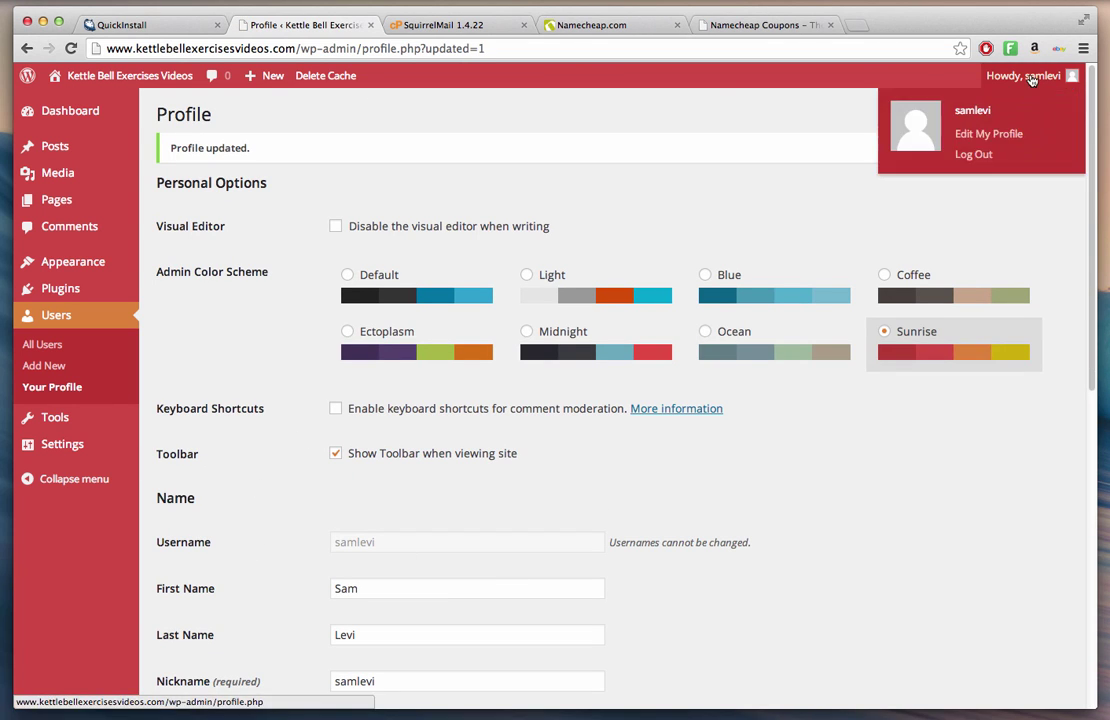
left_click(976, 155)
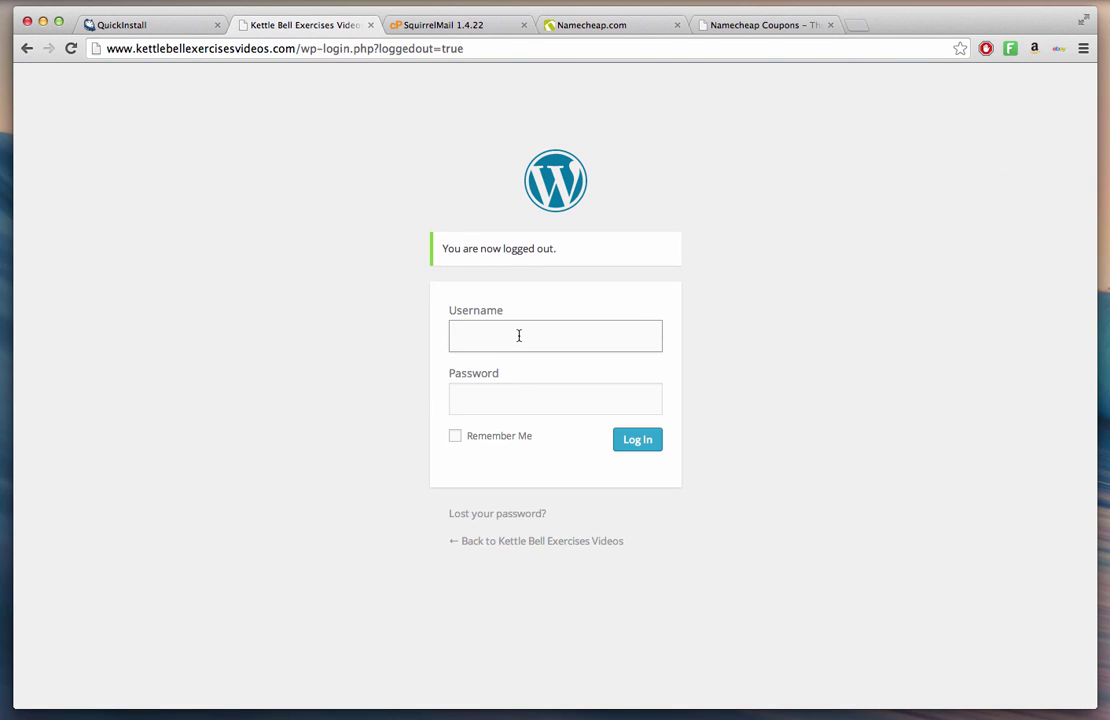
type("samlevi")
key("Tab")
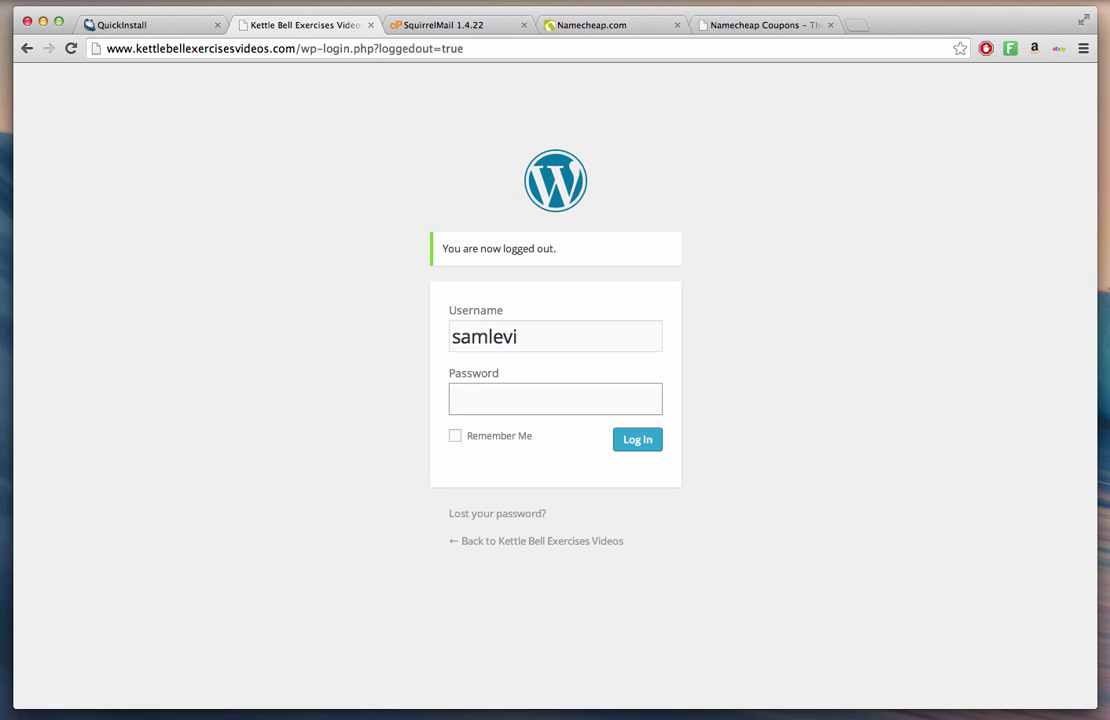
type("•••••••••••••")
key("Return")
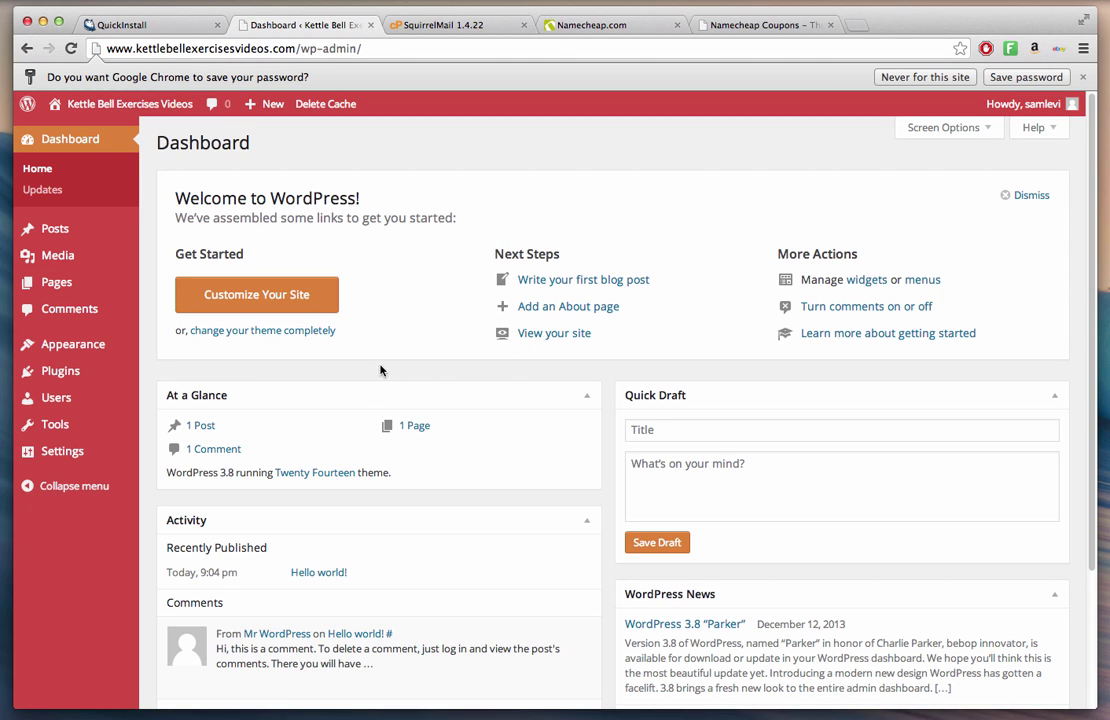
left_click(921, 79)
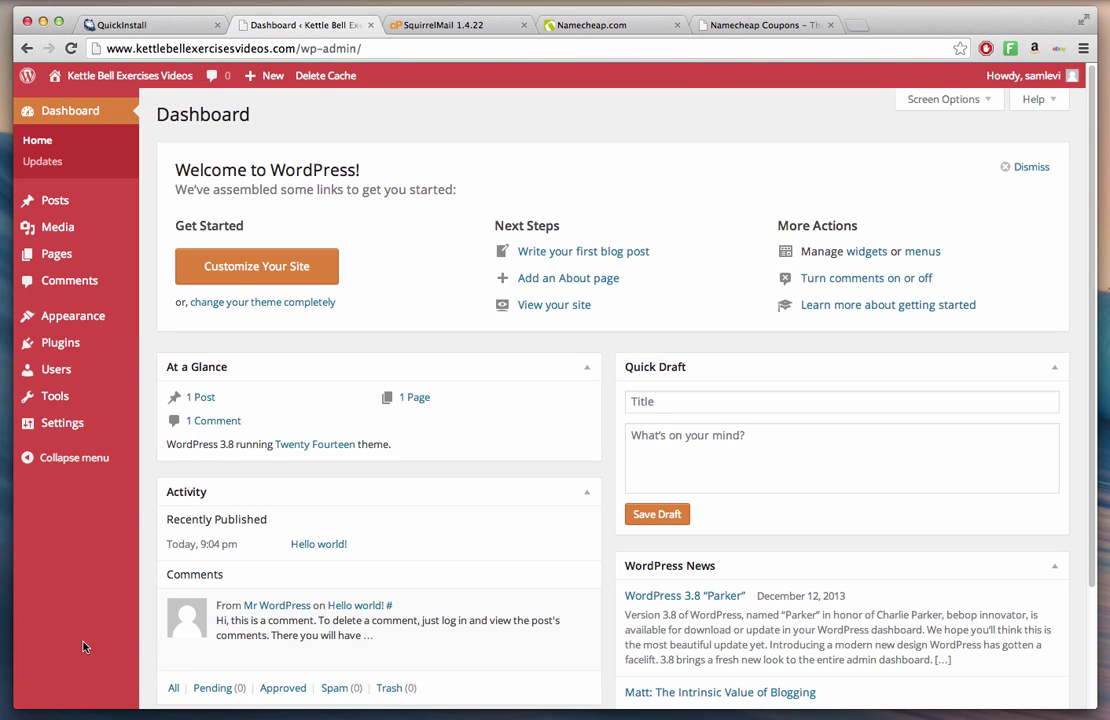
Step: Glance at the All Posts list, then go to the installed Themes page
mouse_move(55, 198)
left_click(176, 203)
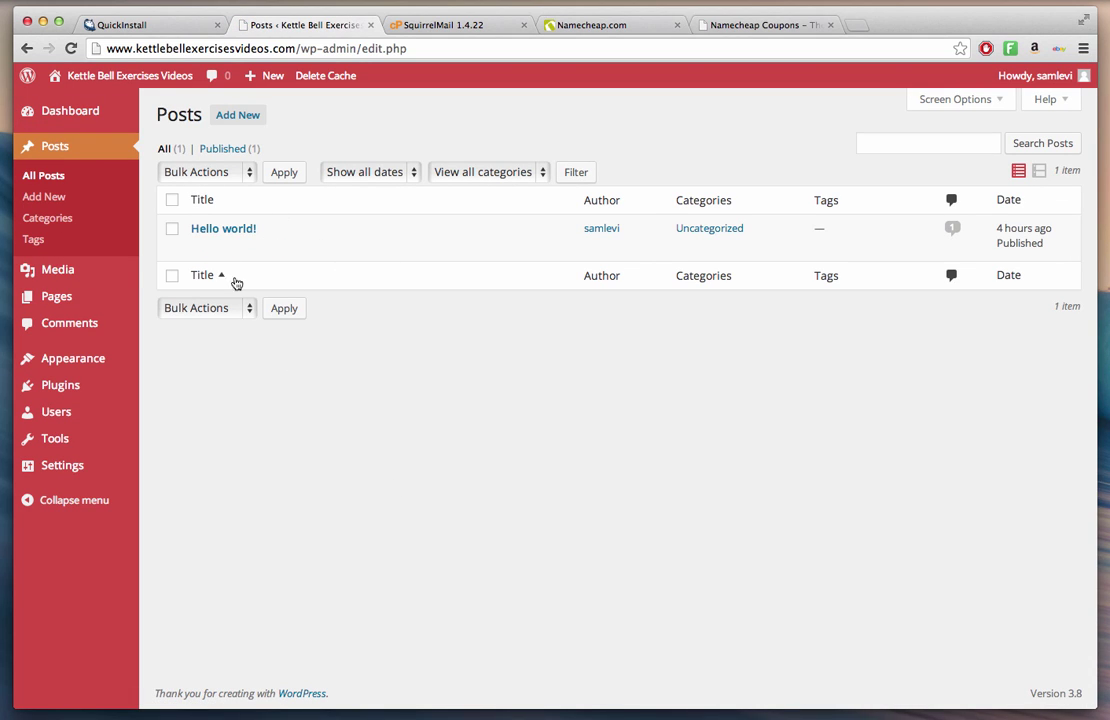
mouse_move(70, 362)
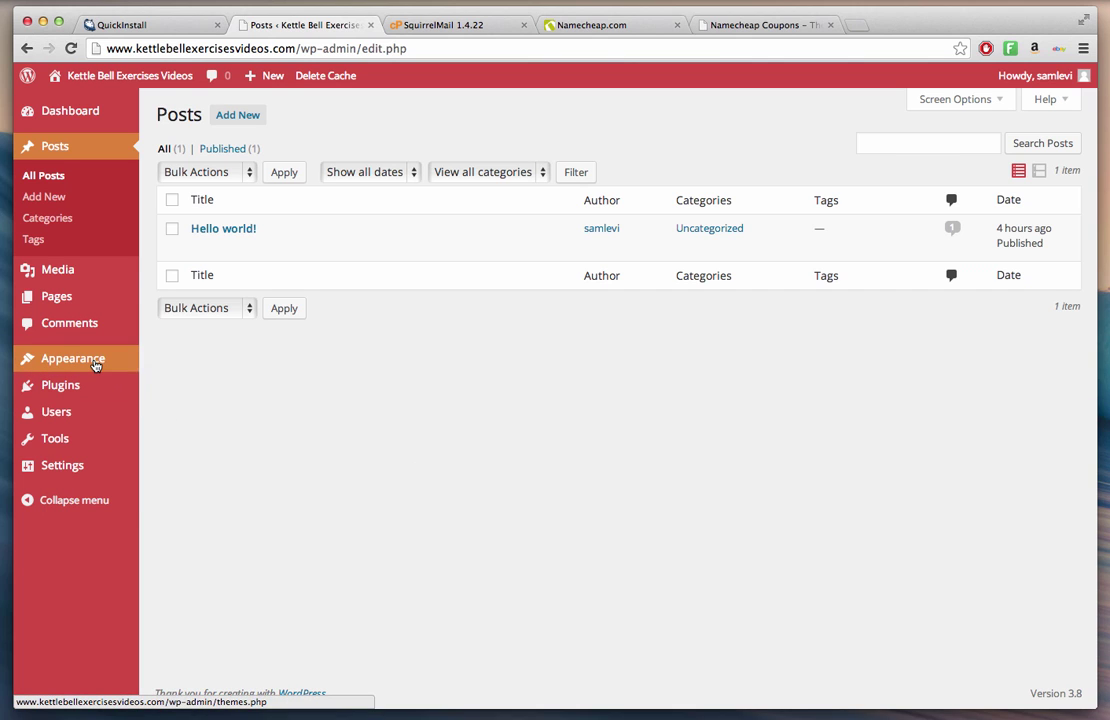
left_click(158, 366)
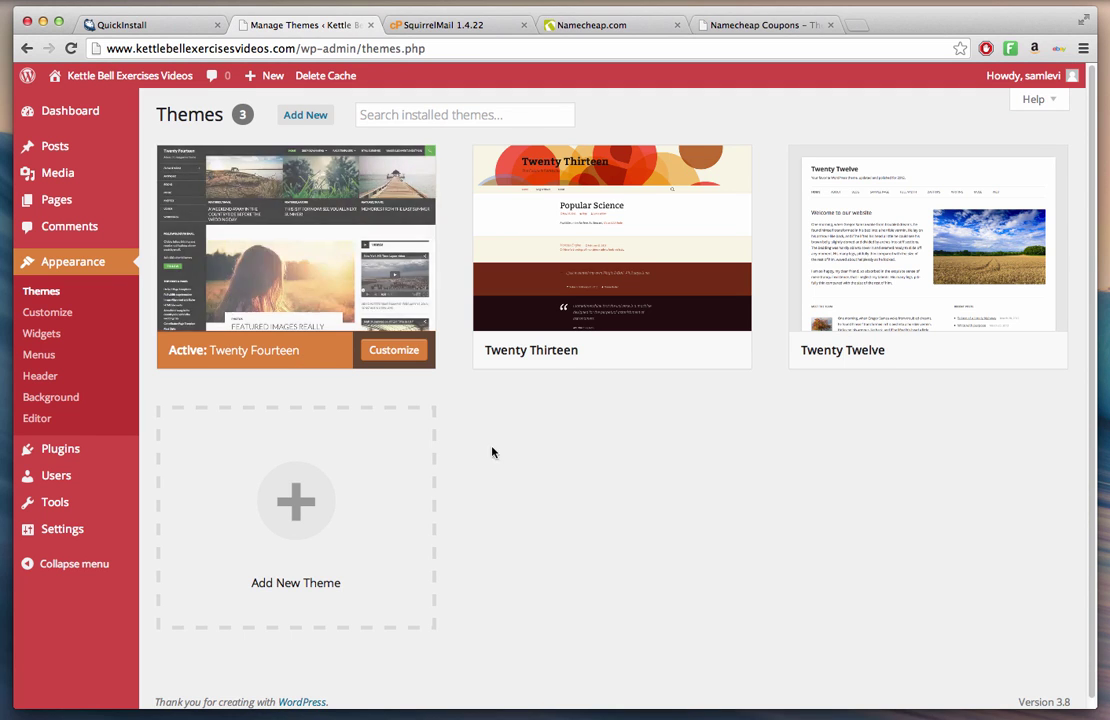
scroll(515, 480, "down", 1)
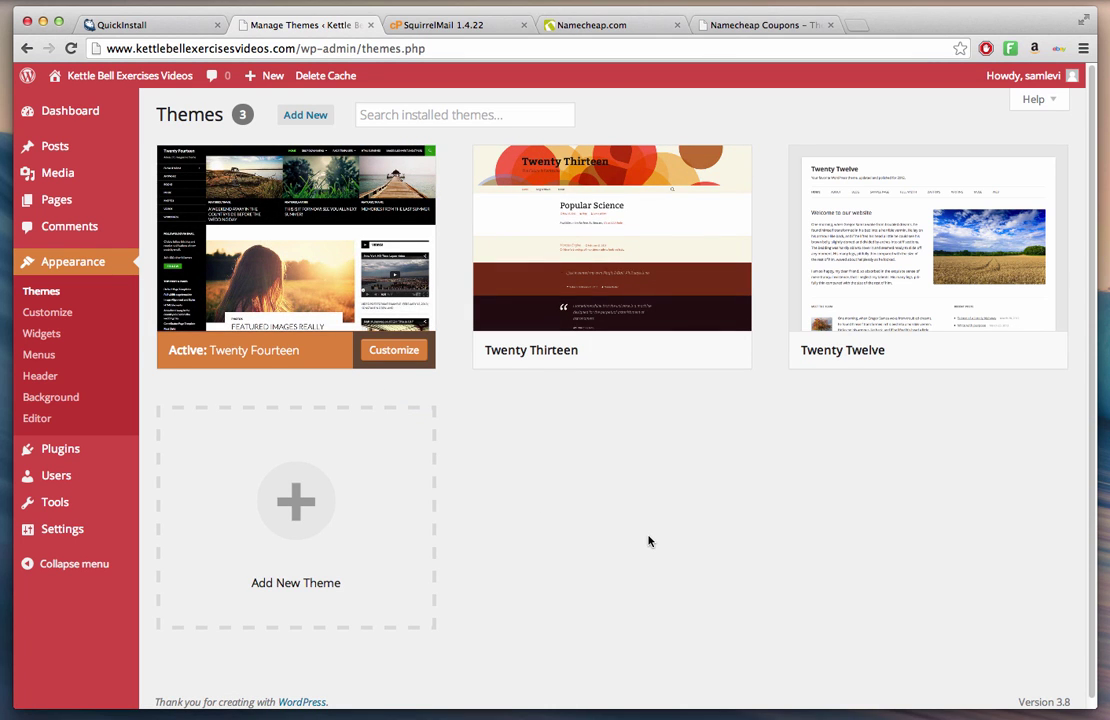
Step: Search the installed themes for 'responsive'
mouse_move(309, 337)
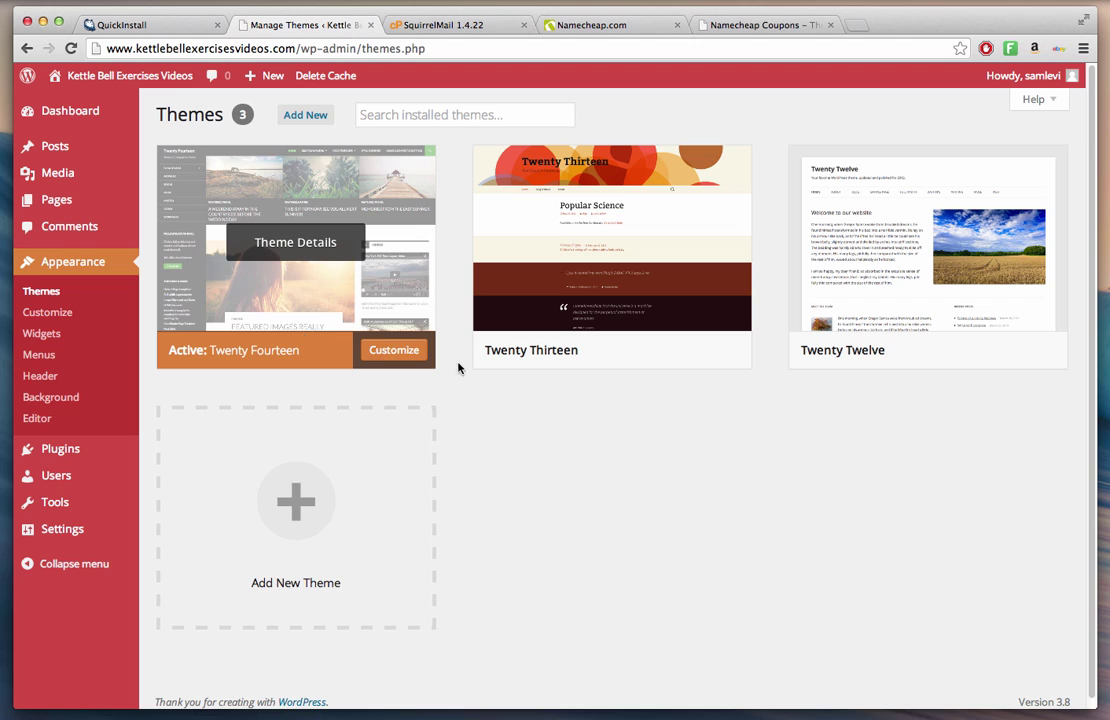
left_click(390, 116)
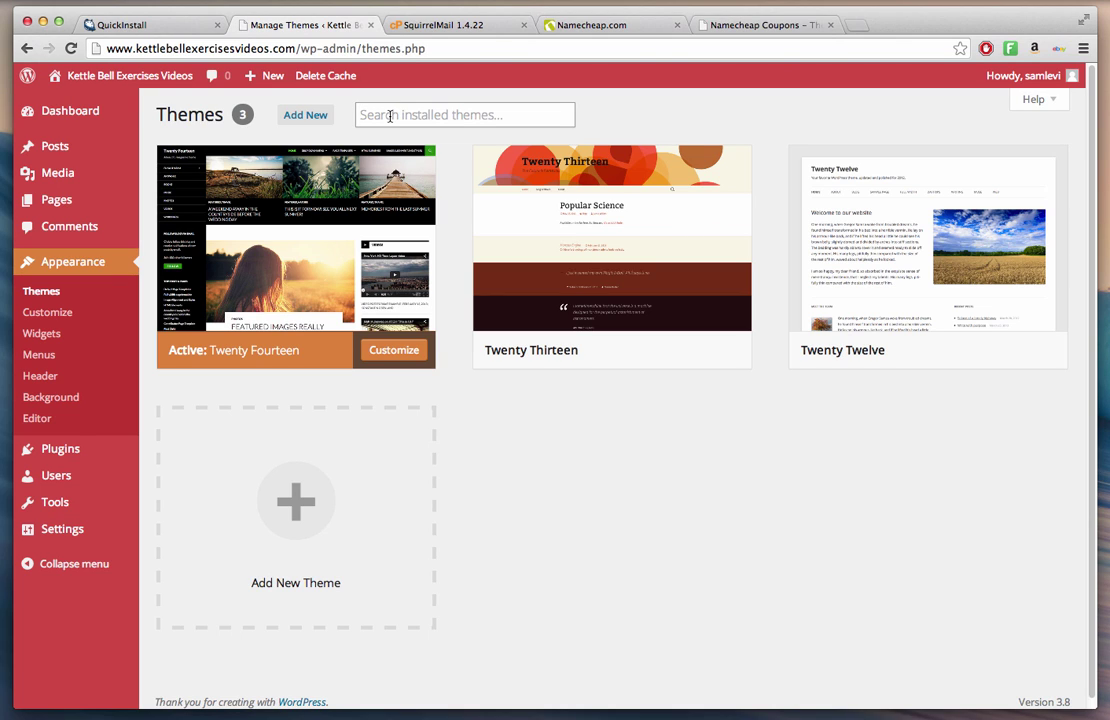
type("responsov")
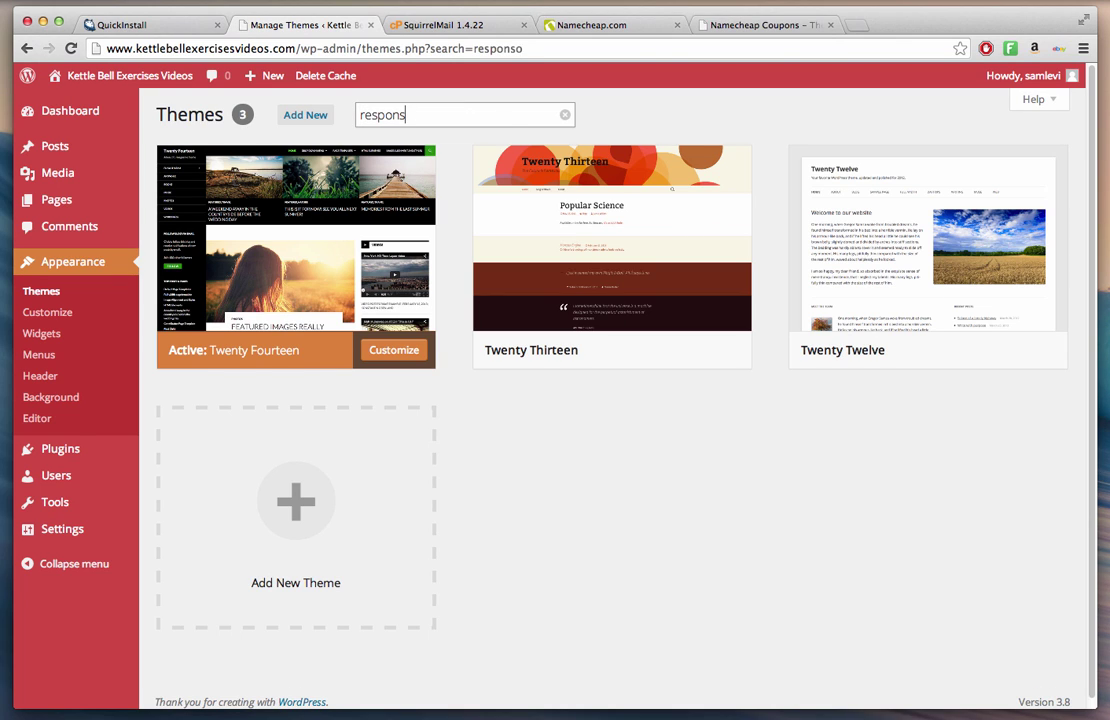
key("BackSpace")
key("BackSpace")
type("ive")
scroll(513, 595, "down", 1)
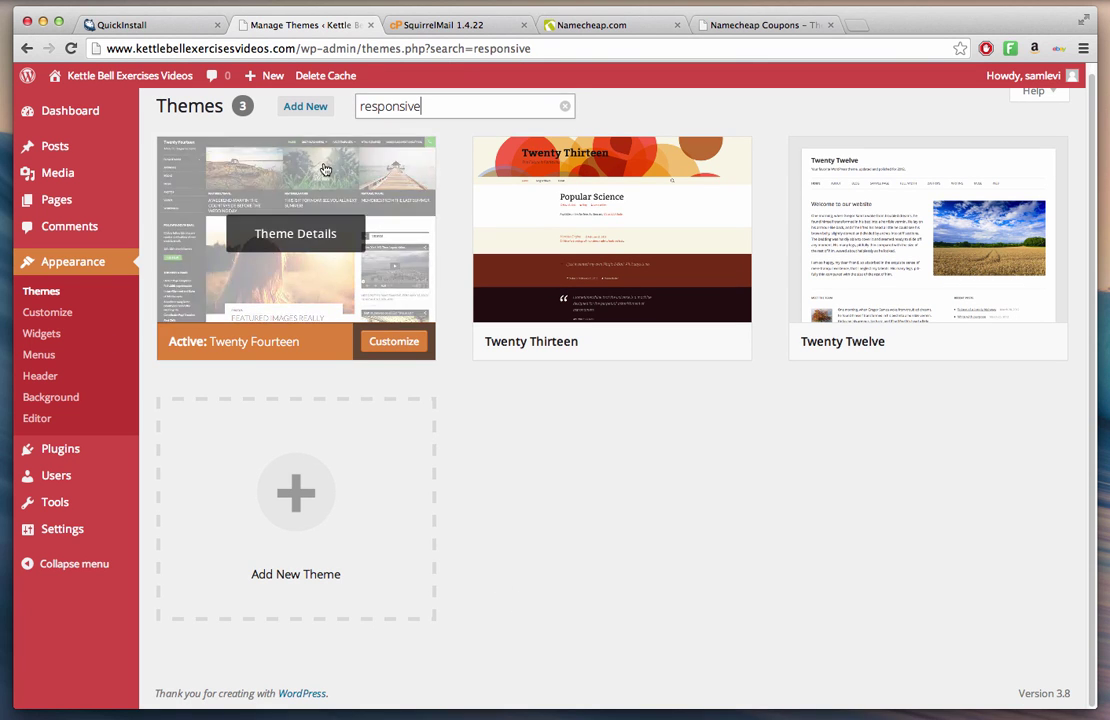
Step: Search the Install Themes directory for 'responsive themes'
left_click(305, 106)
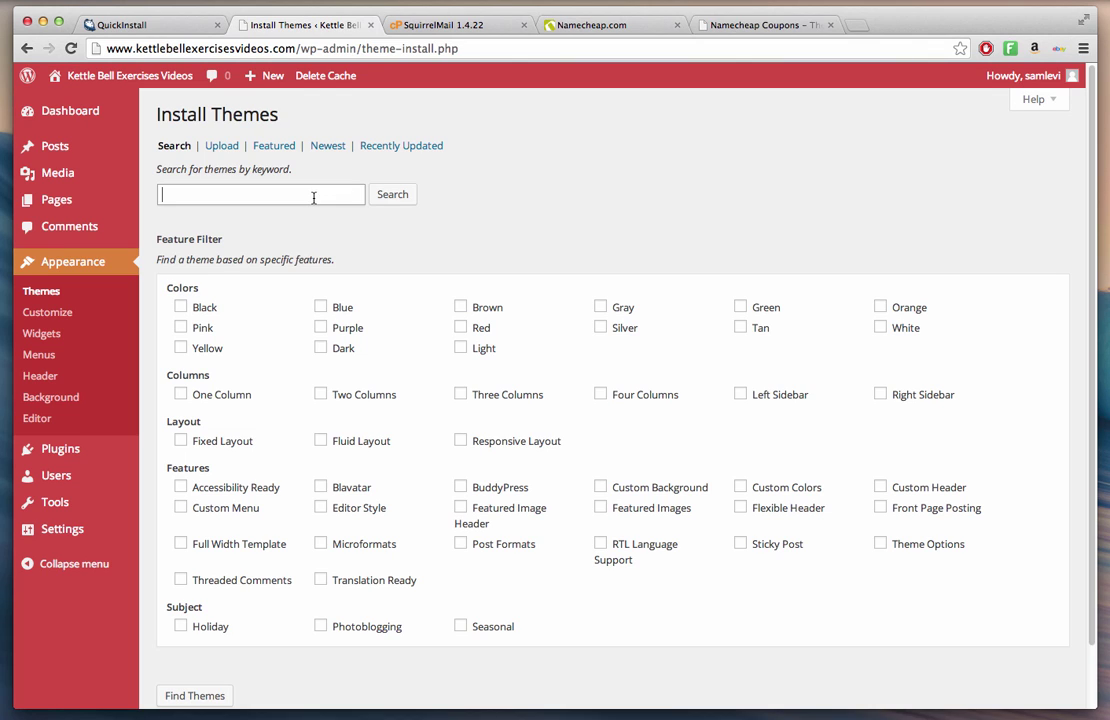
type("resposn")
key("BackSpace")
key("BackSpace")
type("m")
key("BackSpace")
key("BackSpace")
type("nsive them")
key("Return")
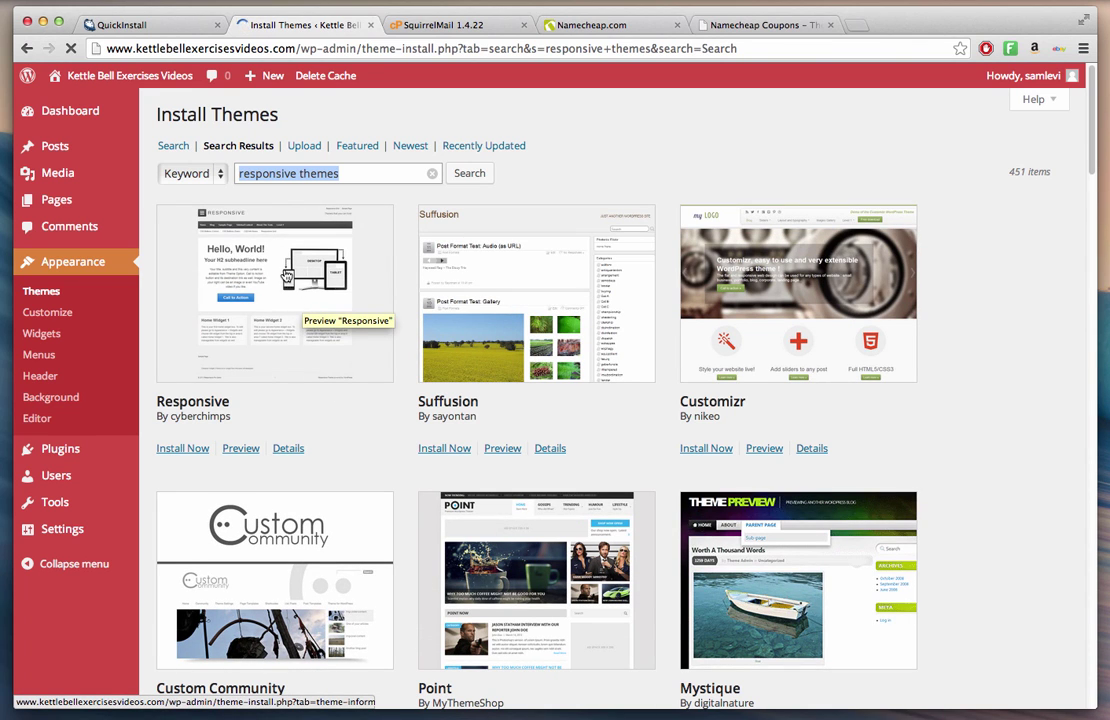
Step: Scroll through the 451 results, including Responsive, Suffusion, Customizr and Twenty Twelve
scroll(270, 345, "down", 5)
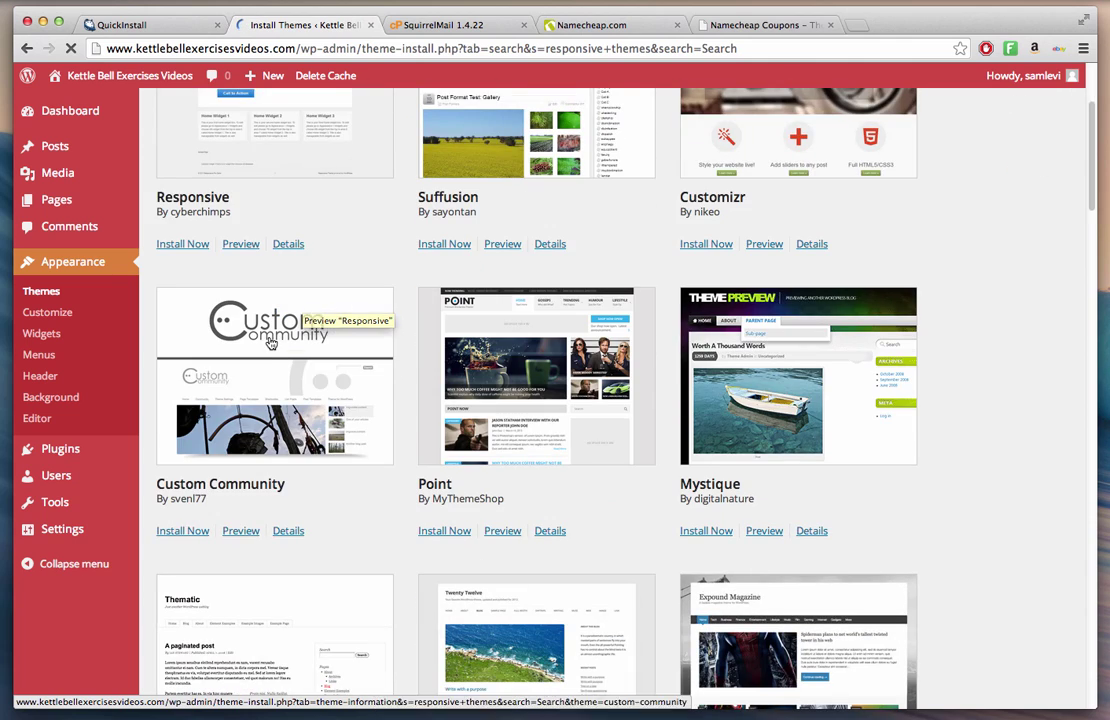
scroll(268, 335, "down", 8)
scroll(268, 332, "up", 1)
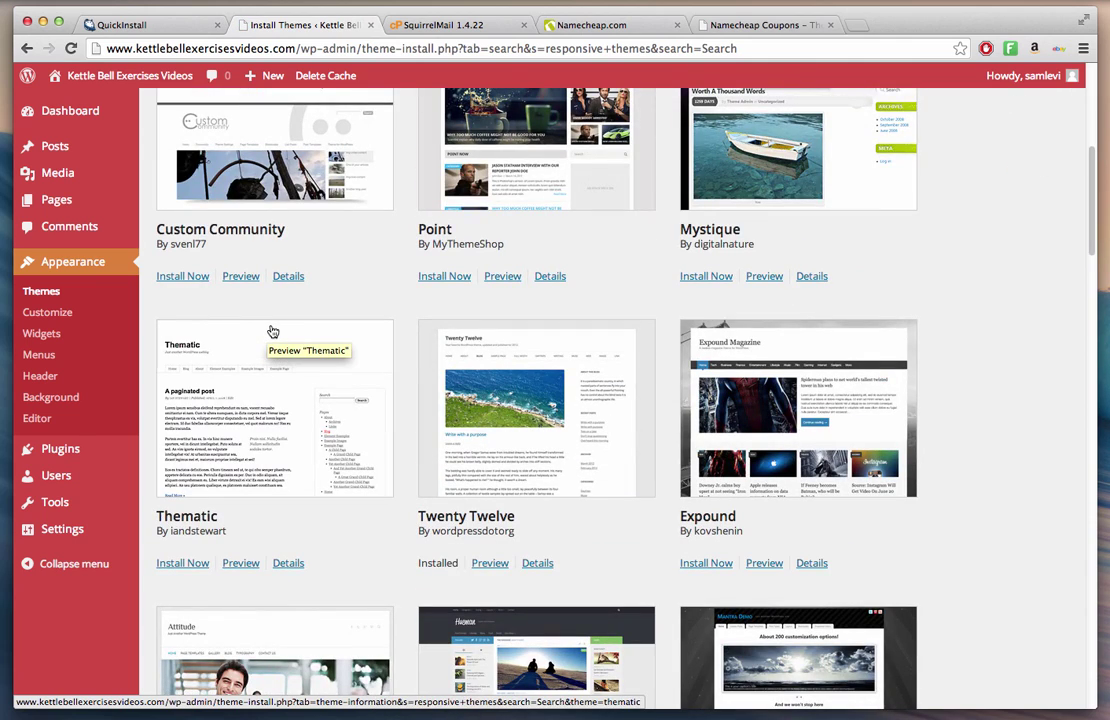
scroll(272, 330, "down", 5)
scroll(270, 330, "down", 8)
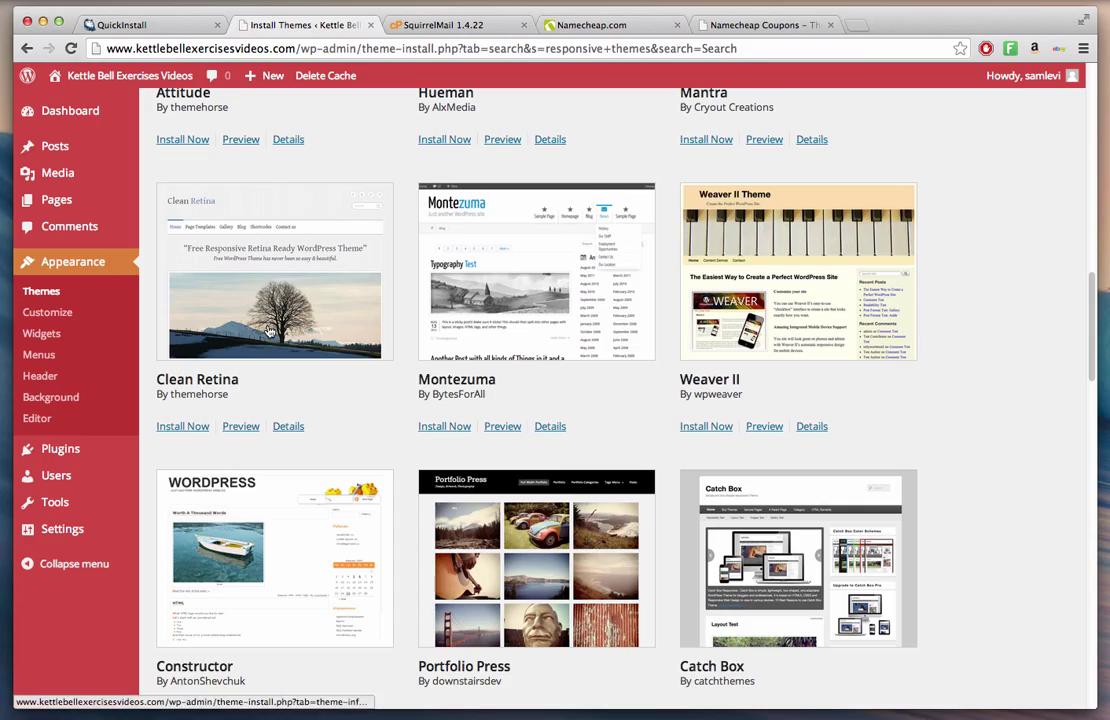
scroll(268, 332, "down", 7)
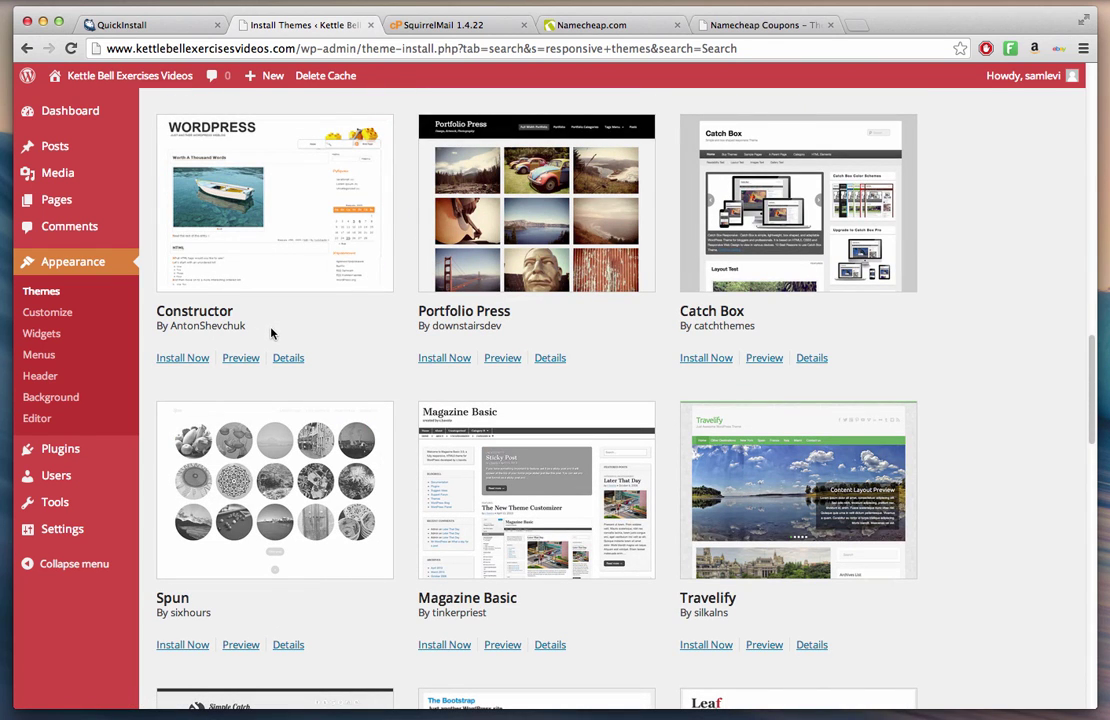
Step: Open the Catch Box theme preview and scroll through its layout before installing
left_click(800, 235)
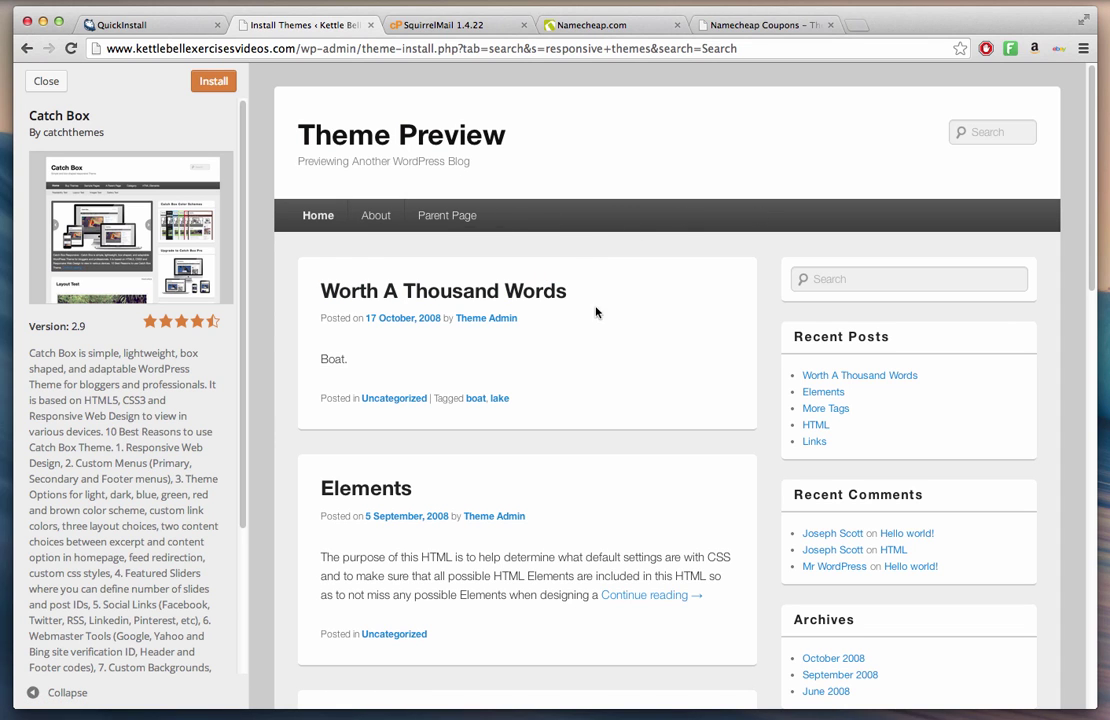
scroll(939, 394, "down", 5)
scroll(950, 387, "up", 5)
scroll(900, 440, "down", 2)
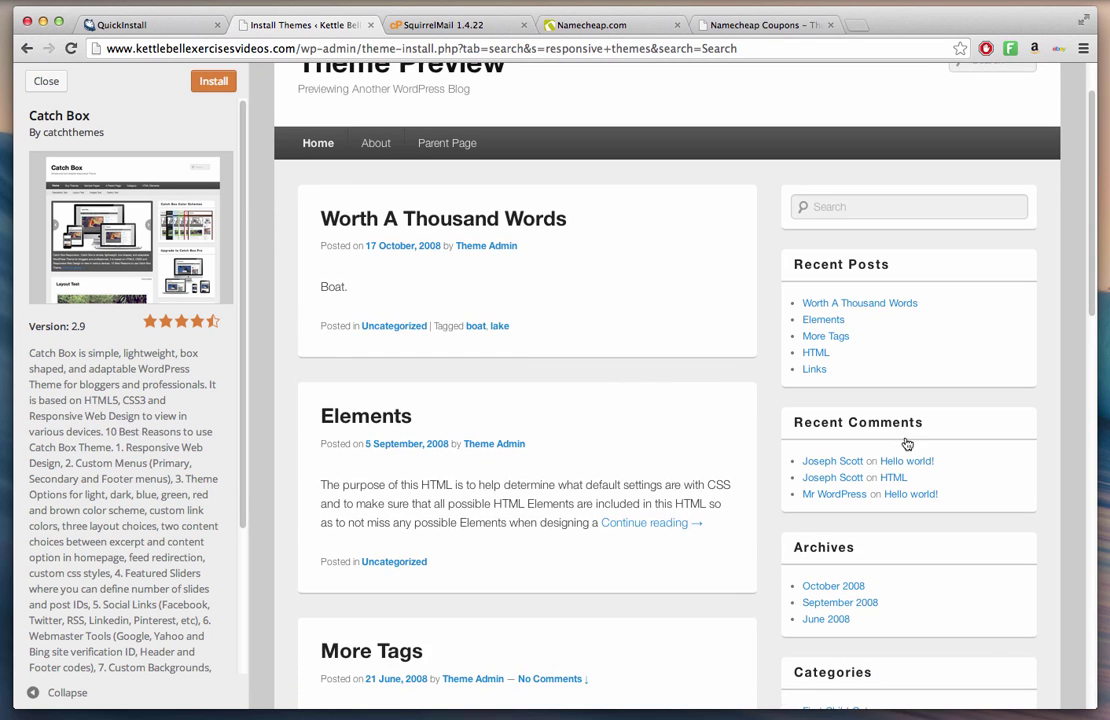
scroll(890, 496, "down", 6)
scroll(377, 600, "up", 8)
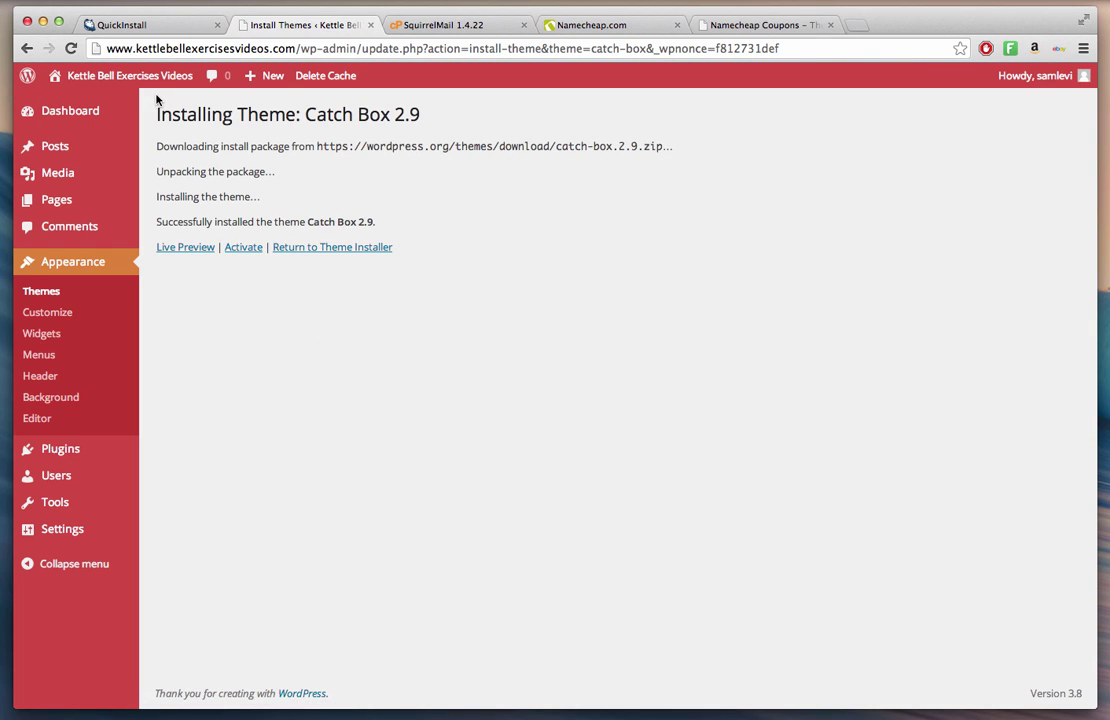
mouse_move(154, 80)
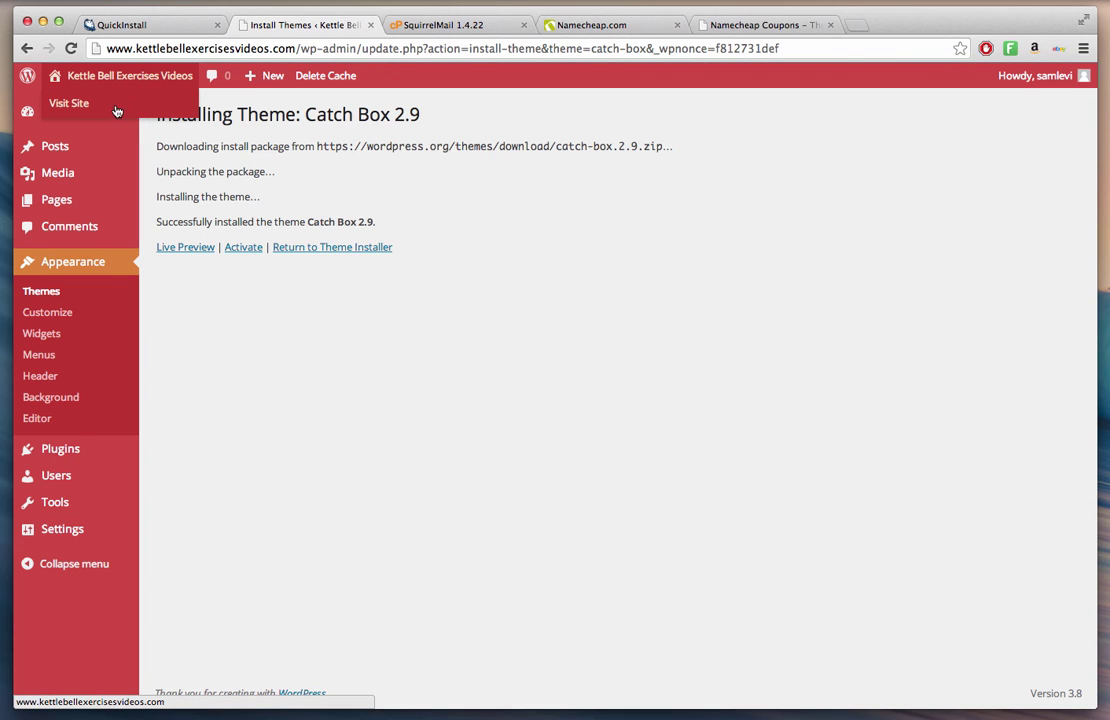
Step: Open the live site and shrink the browser to a phone-like width
left_click(116, 107)
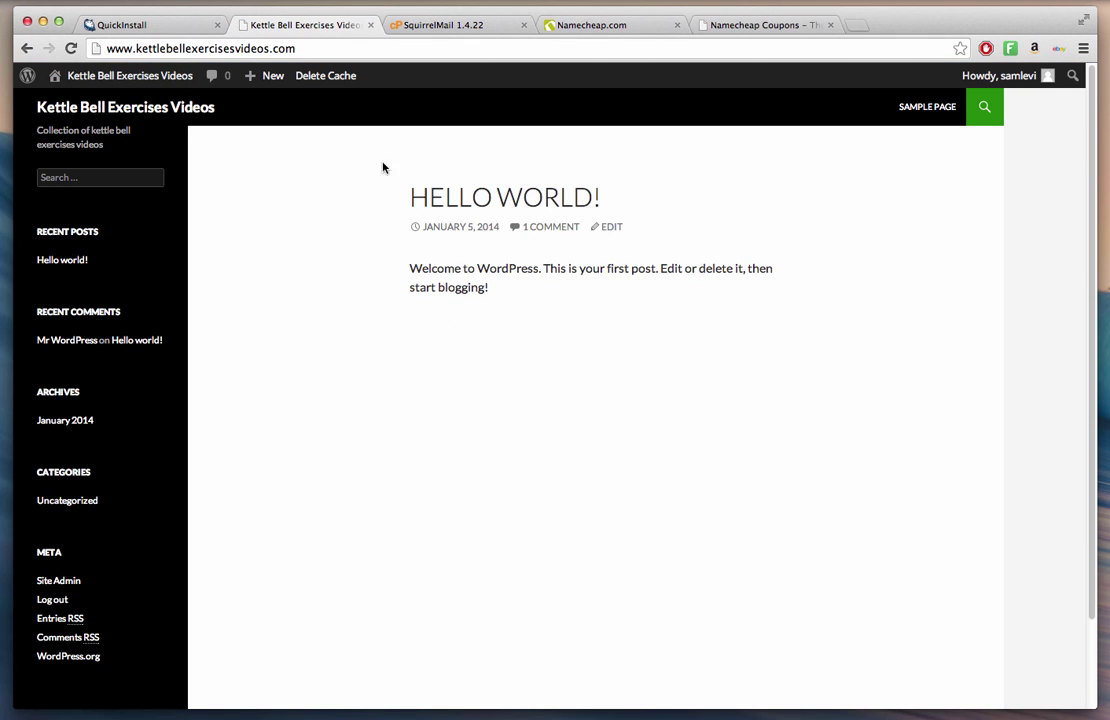
mouse_move(1095, 704)
left_mouse_down()
mouse_move(733, 622)
mouse_move(565, 562)
mouse_move(571, 620)
mouse_move(312, 545)
mouse_move(481, 518)
mouse_move(556, 544)
mouse_move(580, 533)
mouse_move(322, 500)
mouse_move(364, 571)
mouse_move(411, 585)
mouse_move(372, 545)
mouse_move(396, 513)
mouse_move(330, 545)
mouse_move(205, 537)
mouse_move(232, 472)
mouse_move(246, 590)
mouse_move(335, 641)
mouse_move(495, 670)
mouse_move(266, 620)
mouse_move(264, 607)
mouse_move(994, 612)
mouse_move(1063, 658)
mouse_move(1080, 700)
mouse_move(1097, 705)
left_mouse_up()
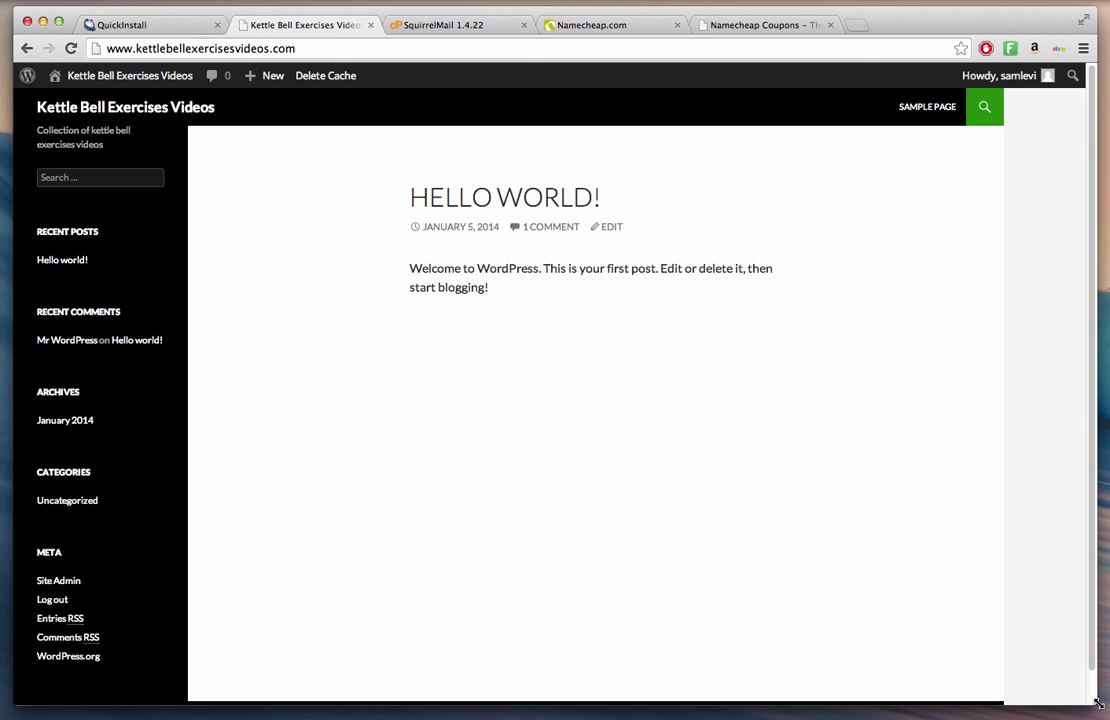
left_click_drag(1097, 703, 264, 452)
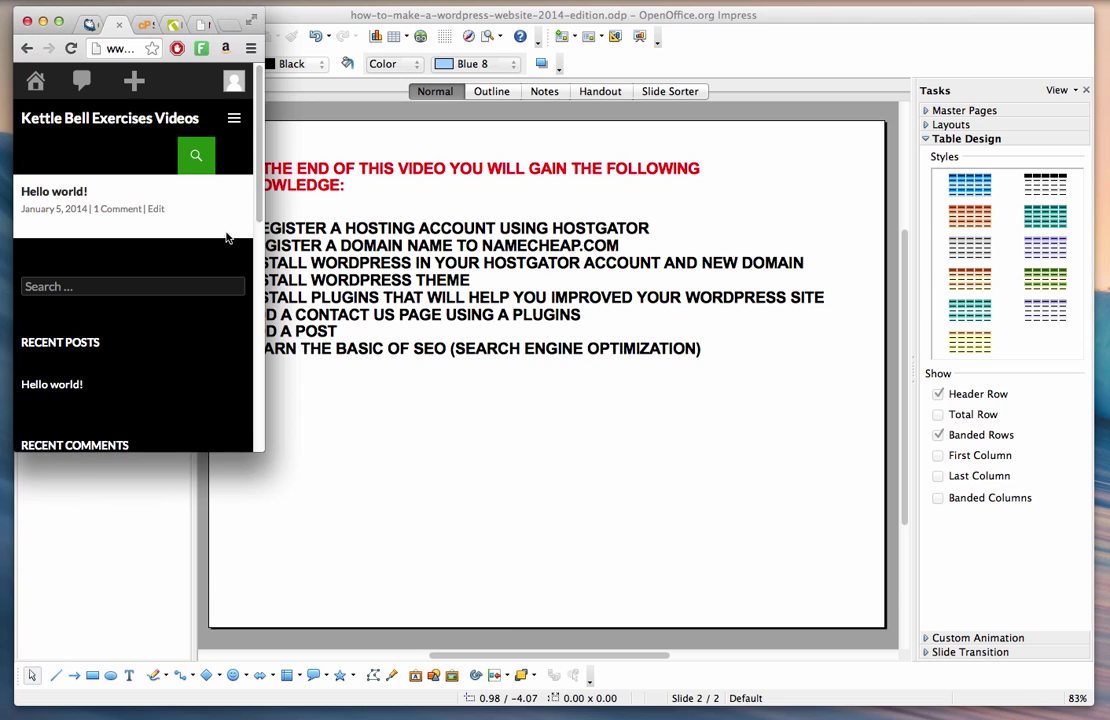
Step: Toggle the mobile navigation menu, then resize the window to desktop and tablet widths
left_click(233, 120)
left_click(234, 120)
left_click(235, 119)
left_click(235, 119)
scroll(155, 355, "down", 10)
scroll(150, 365, "up", 10)
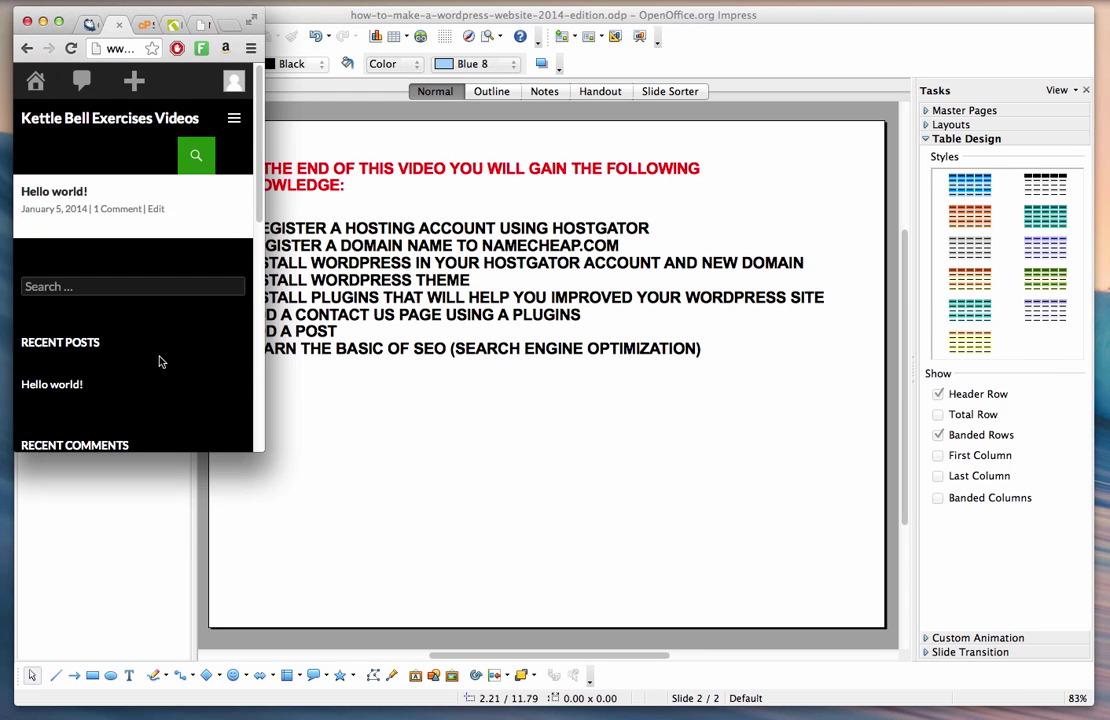
left_click_drag(256, 452, 1096, 706)
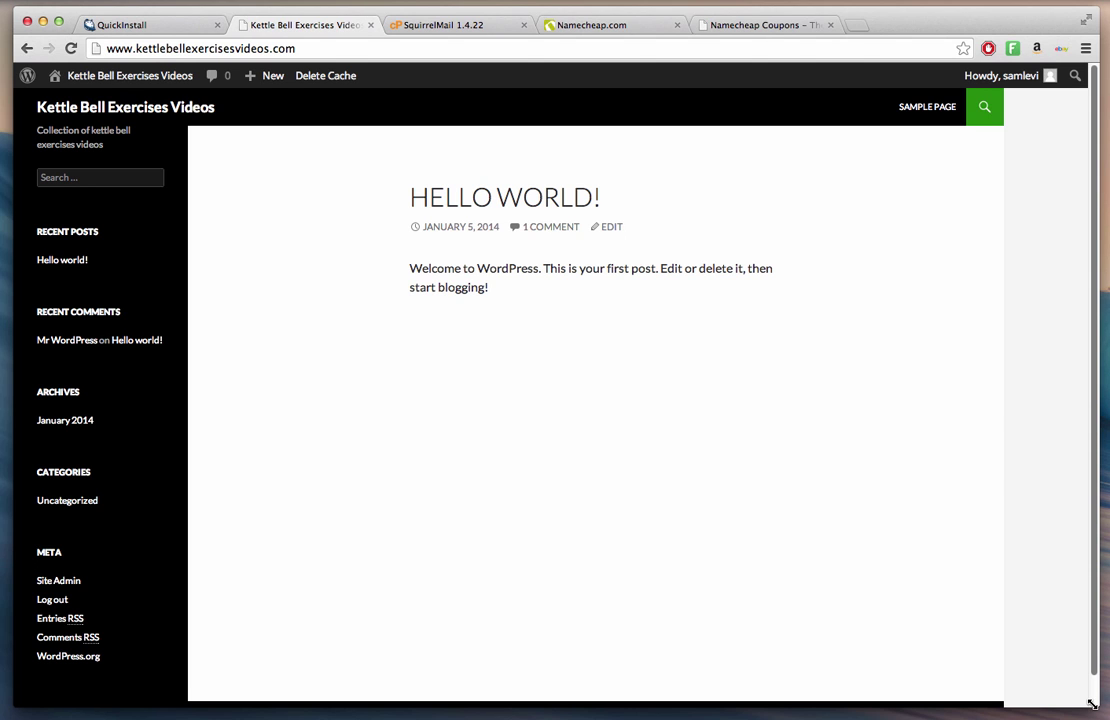
left_click_drag(1092, 698, 222, 400)
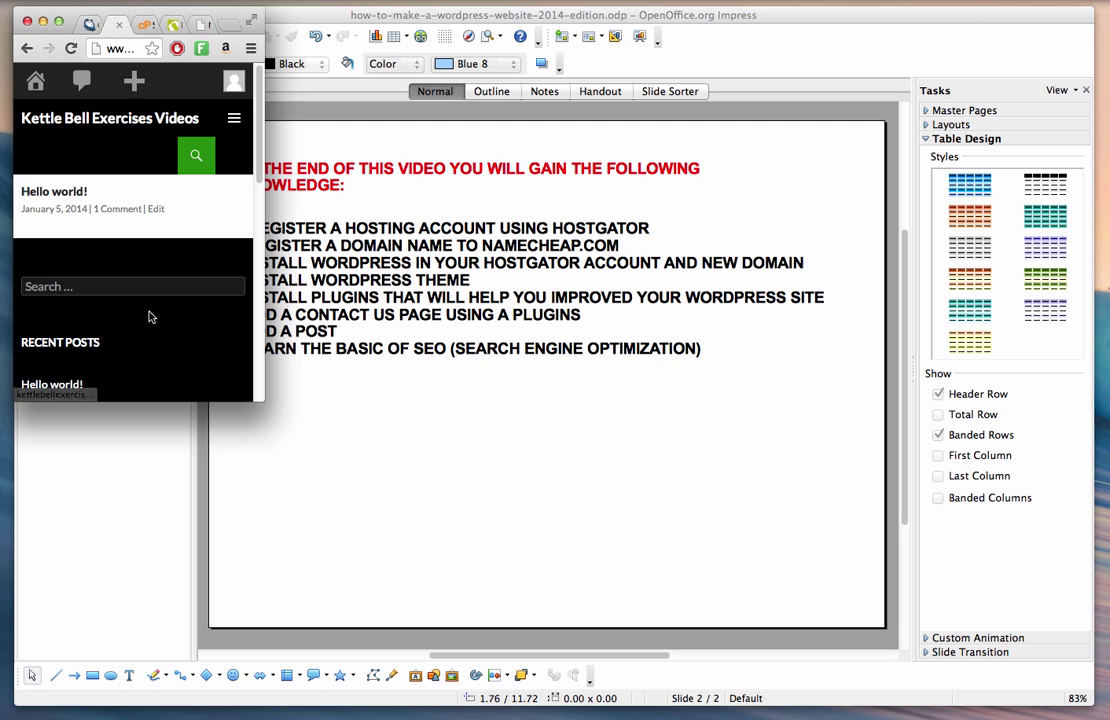
left_click_drag(261, 398, 1099, 708)
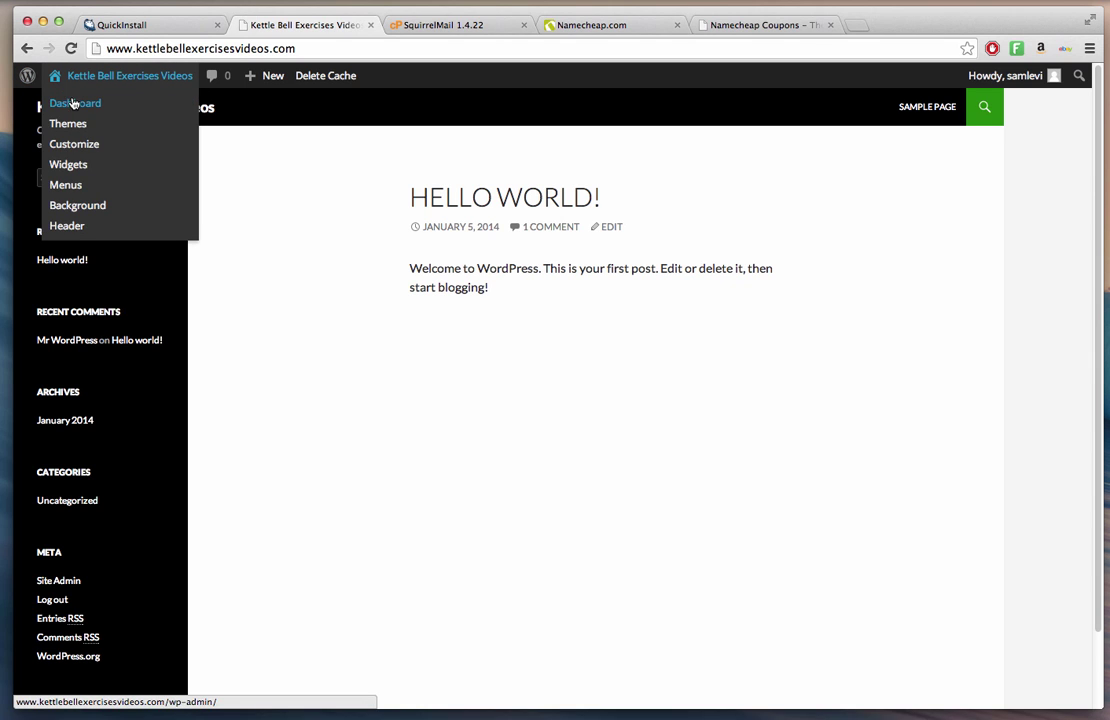
Step: Activate the Catch Box theme from the installed themes list
left_click(72, 102)
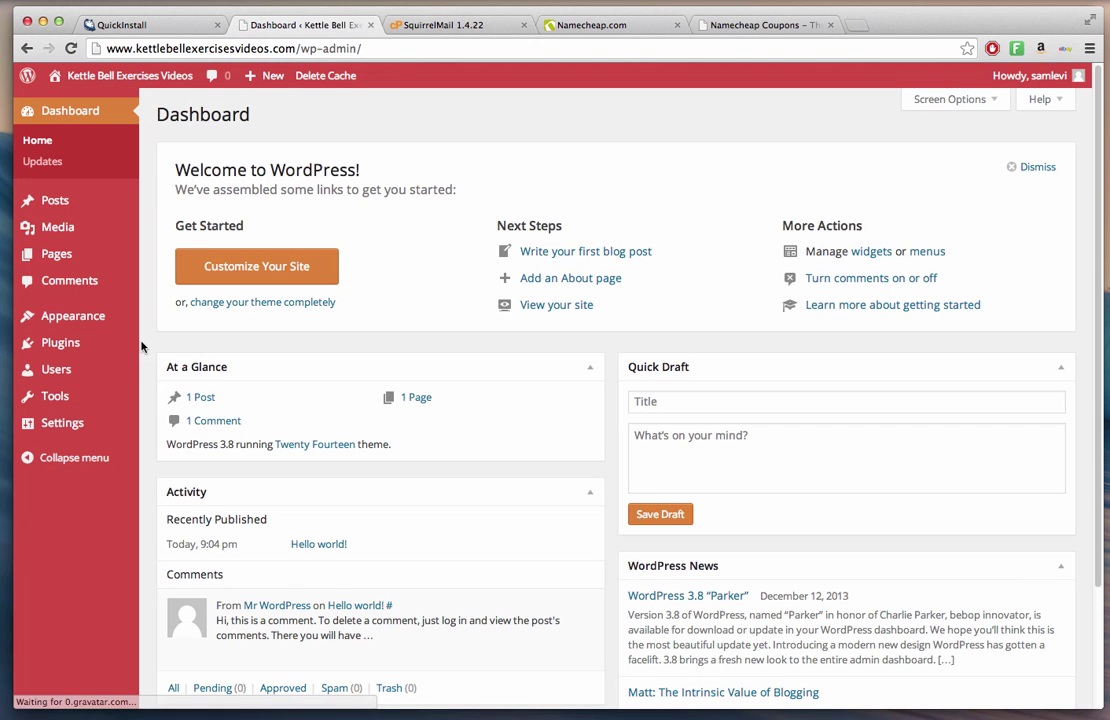
mouse_move(89, 315)
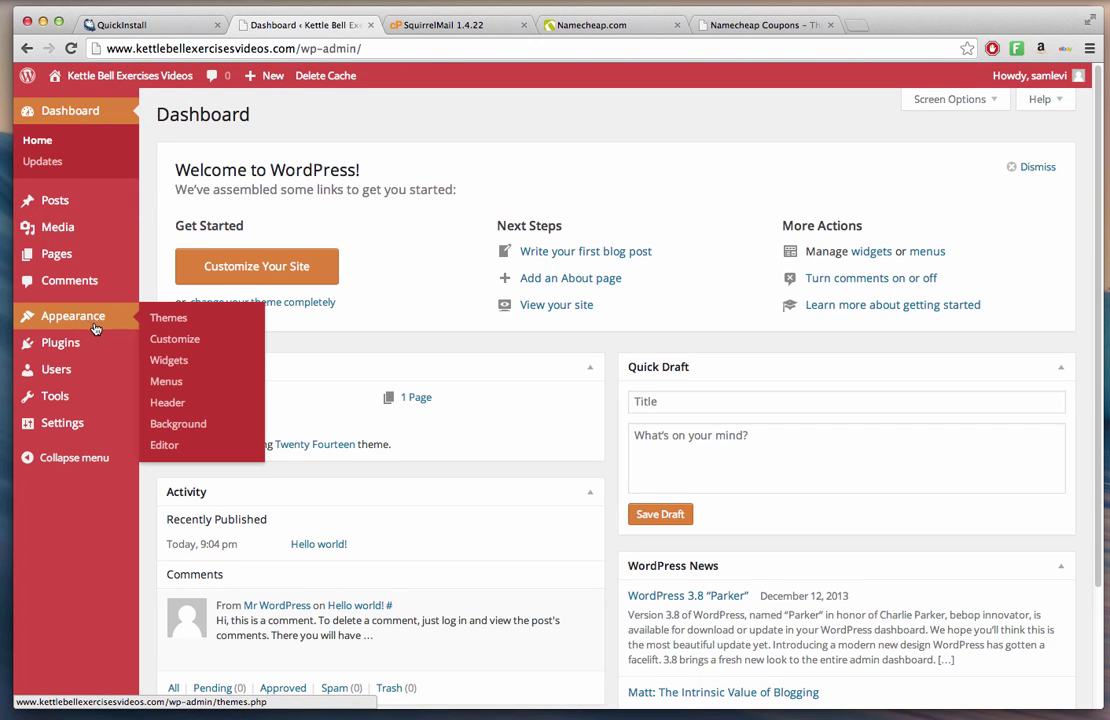
left_click(167, 317)
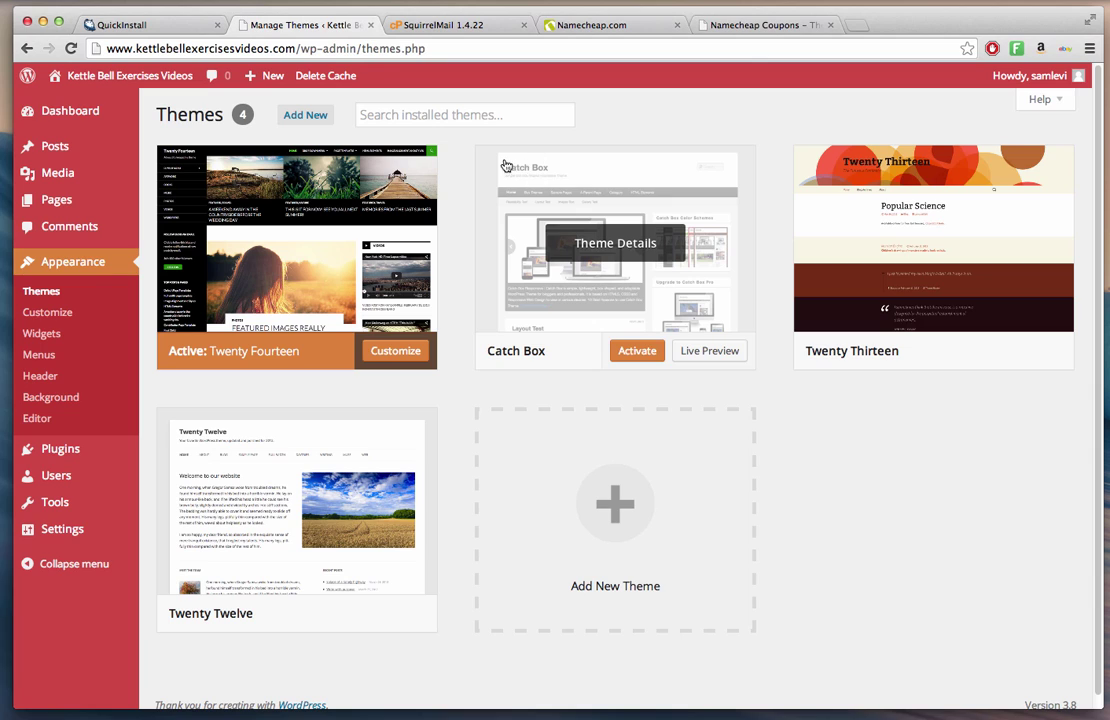
left_click(632, 352)
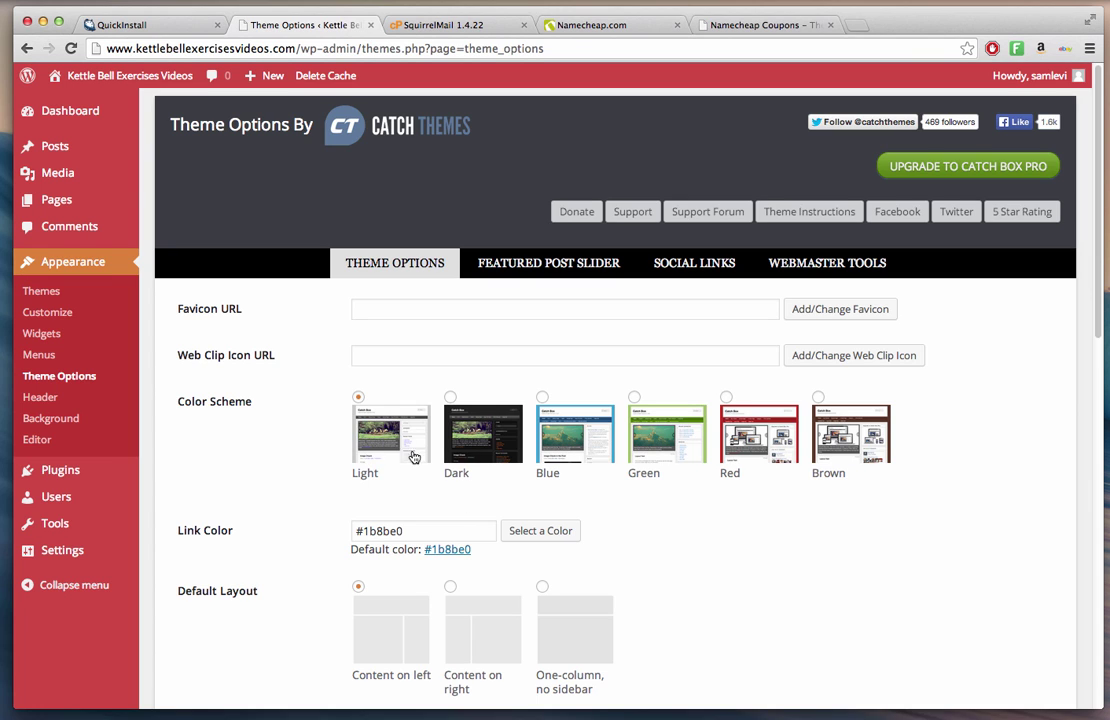
Step: Choose the Red colour scheme, save the theme options, and view the public site
left_click(726, 397)
scroll(535, 505, "down", 5)
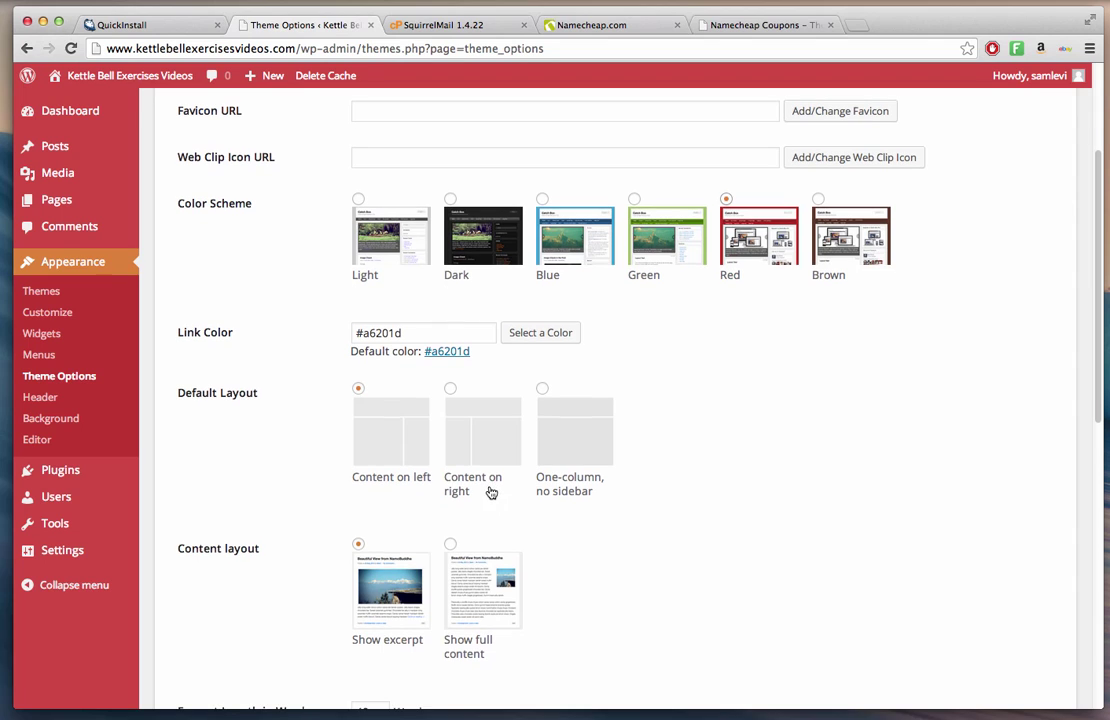
scroll(253, 426, "down", 3)
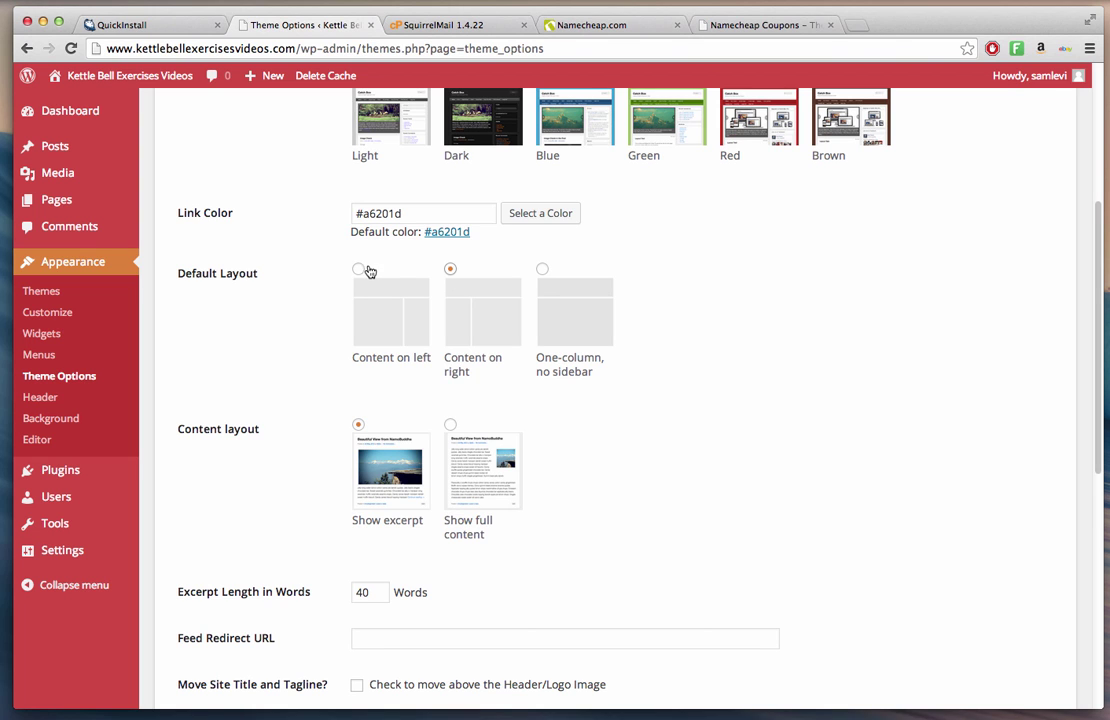
scroll(290, 423, "down", 8)
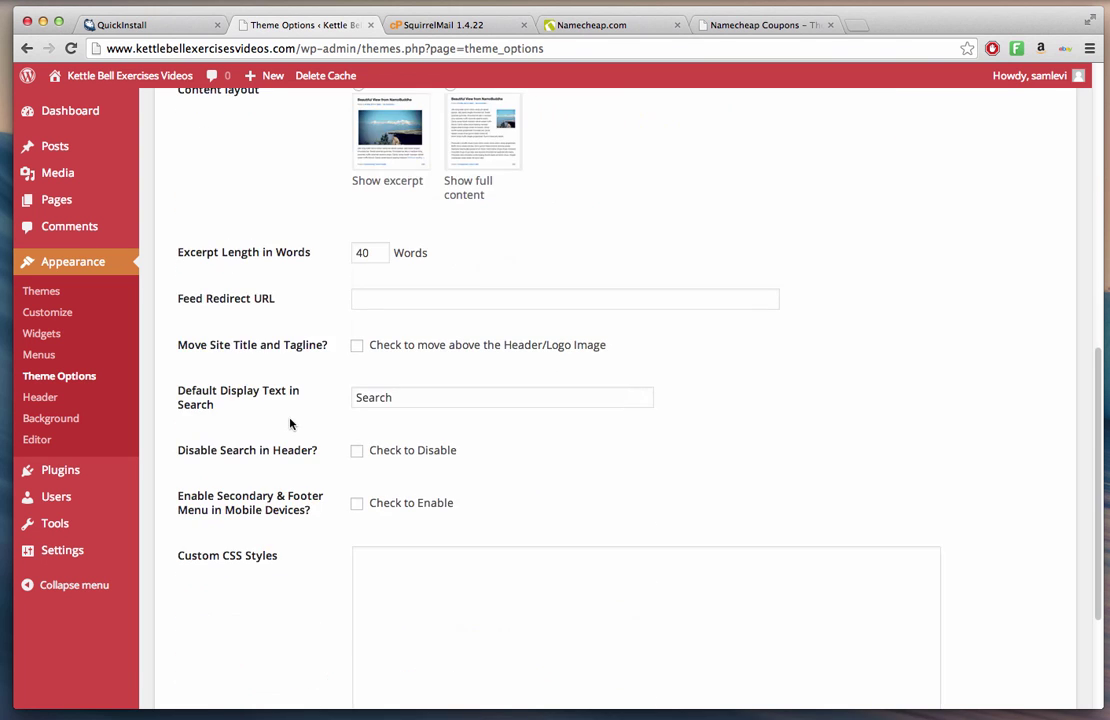
scroll(320, 555, "down", 5)
scroll(309, 544, "up", 9)
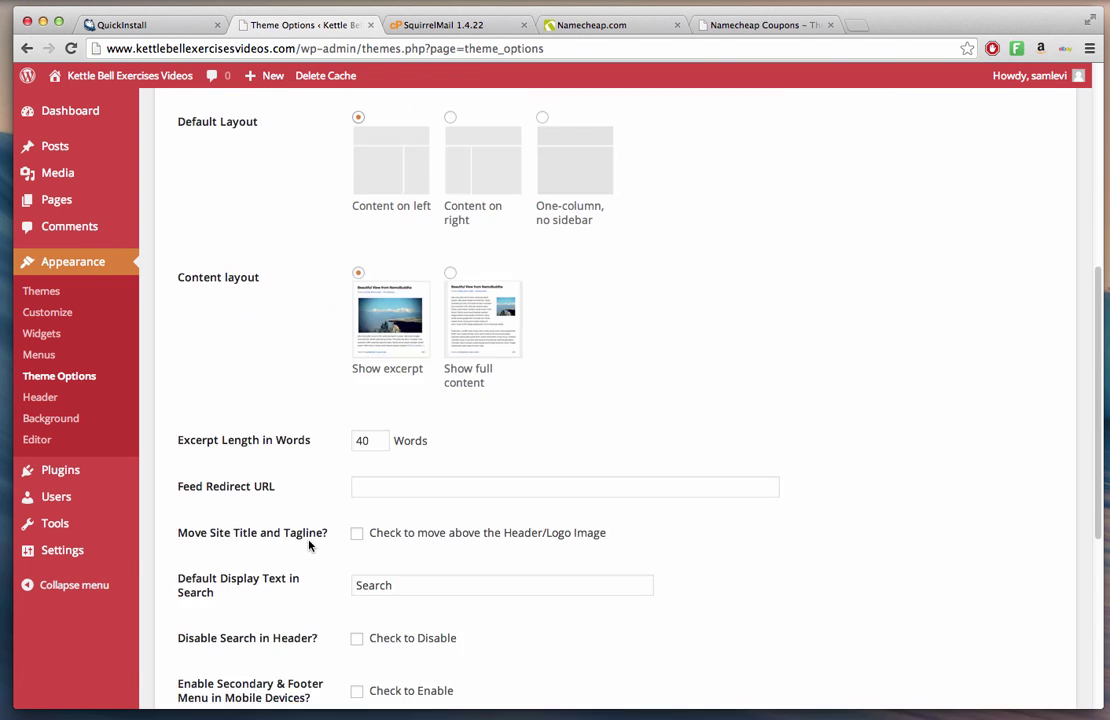
scroll(309, 545, "down", 9)
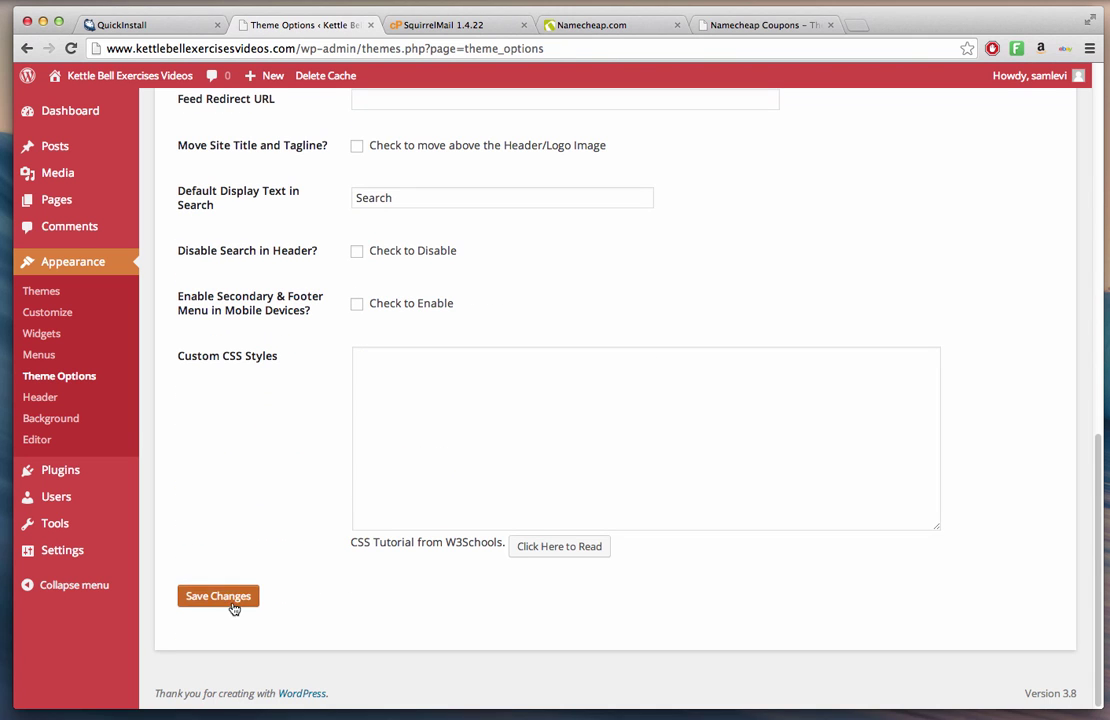
left_click(249, 597)
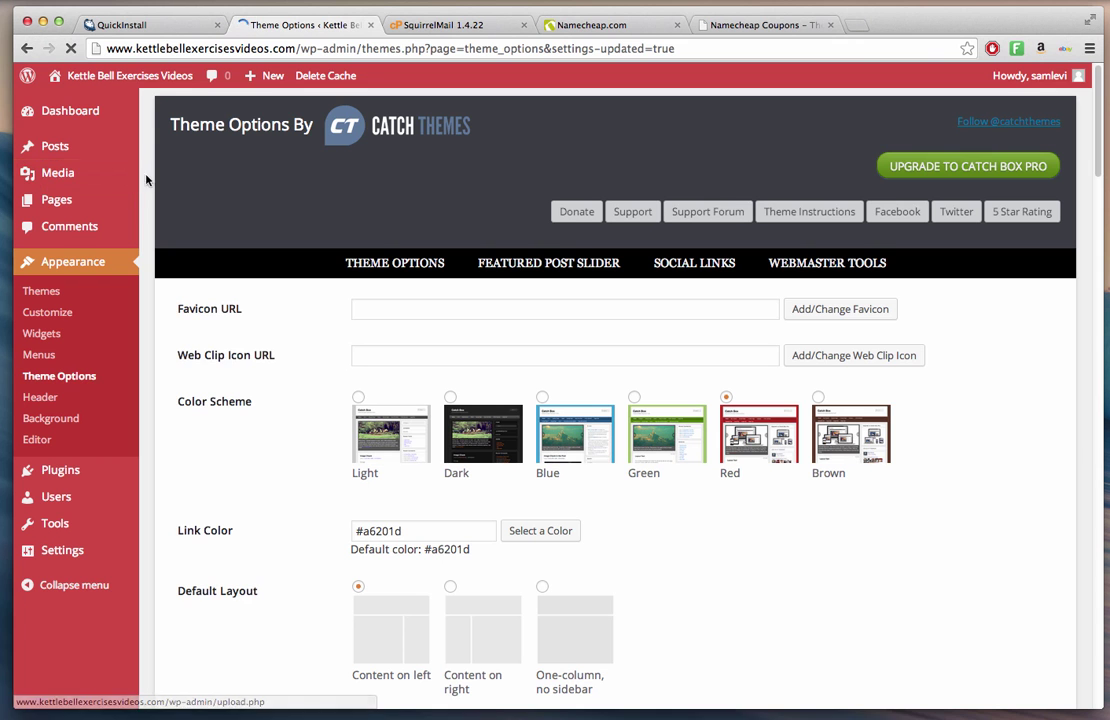
mouse_move(135, 80)
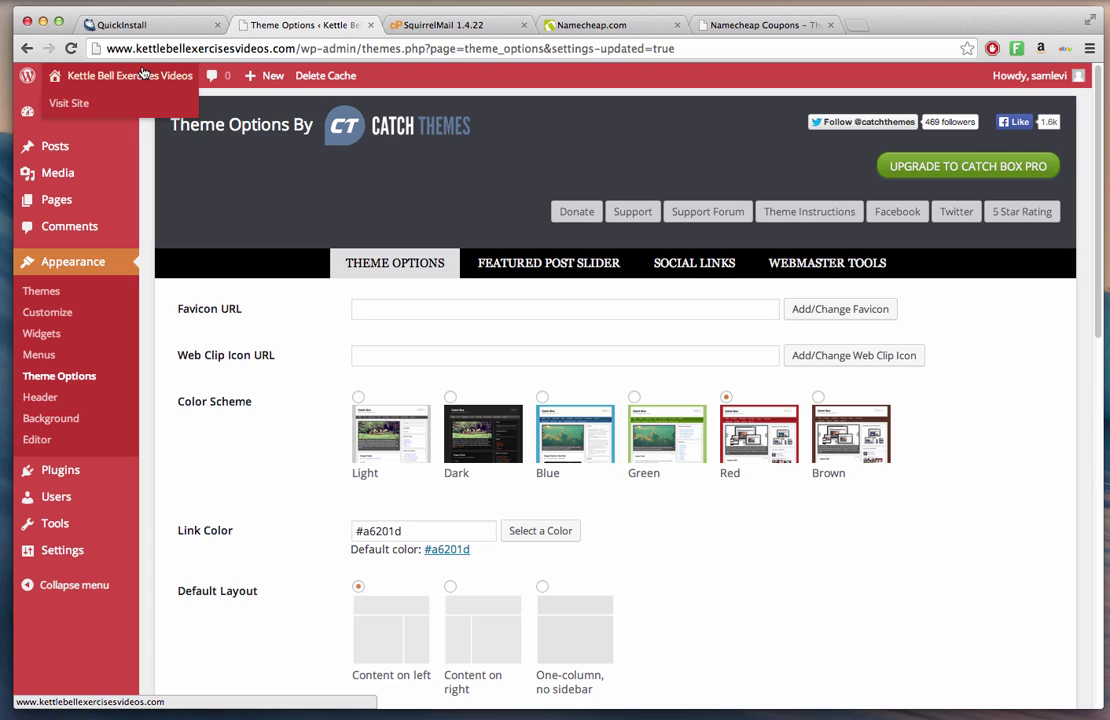
left_click(98, 103)
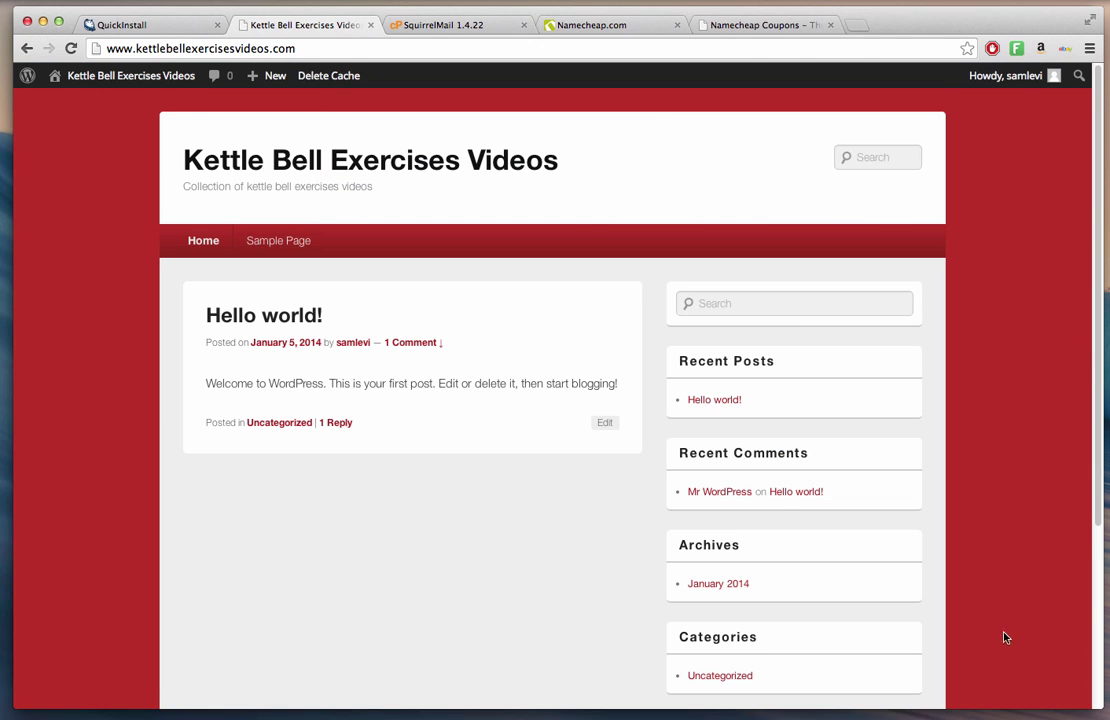
Step: Try the site at half width with its page navigation list, then enlarge the browser to nearly full screen
scroll(704, 528, "down", 5)
scroll(696, 535, "up", 5)
scroll(671, 360, "down", 3)
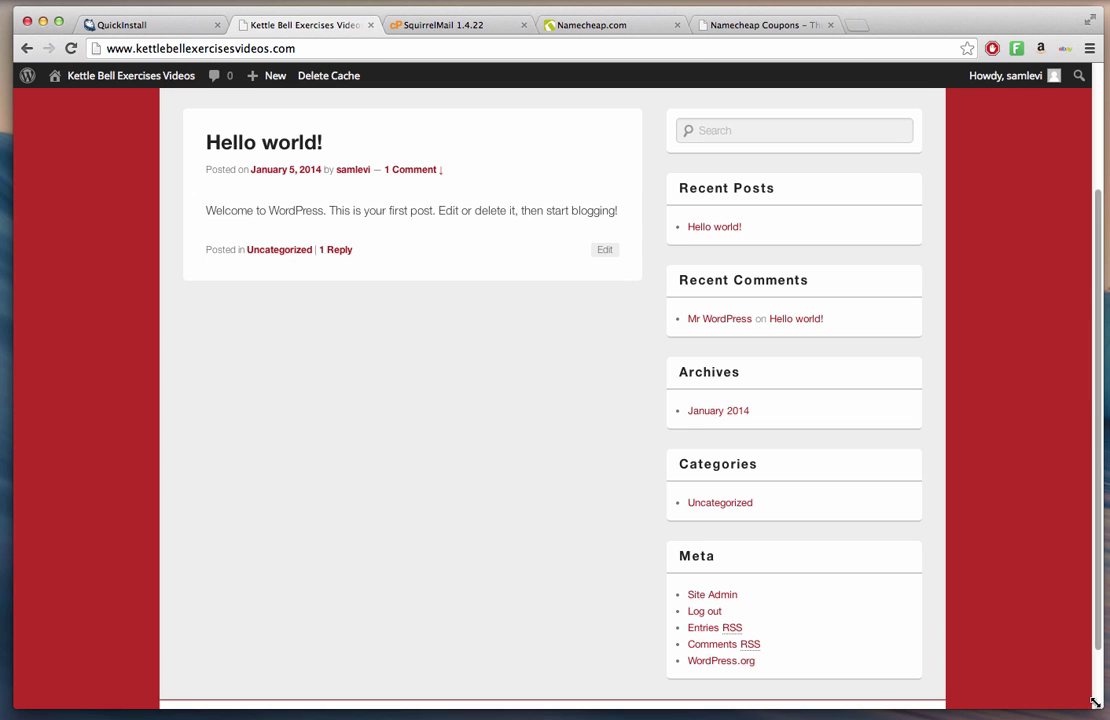
left_click_drag(1050, 711, 466, 612)
scroll(399, 542, "up", 4)
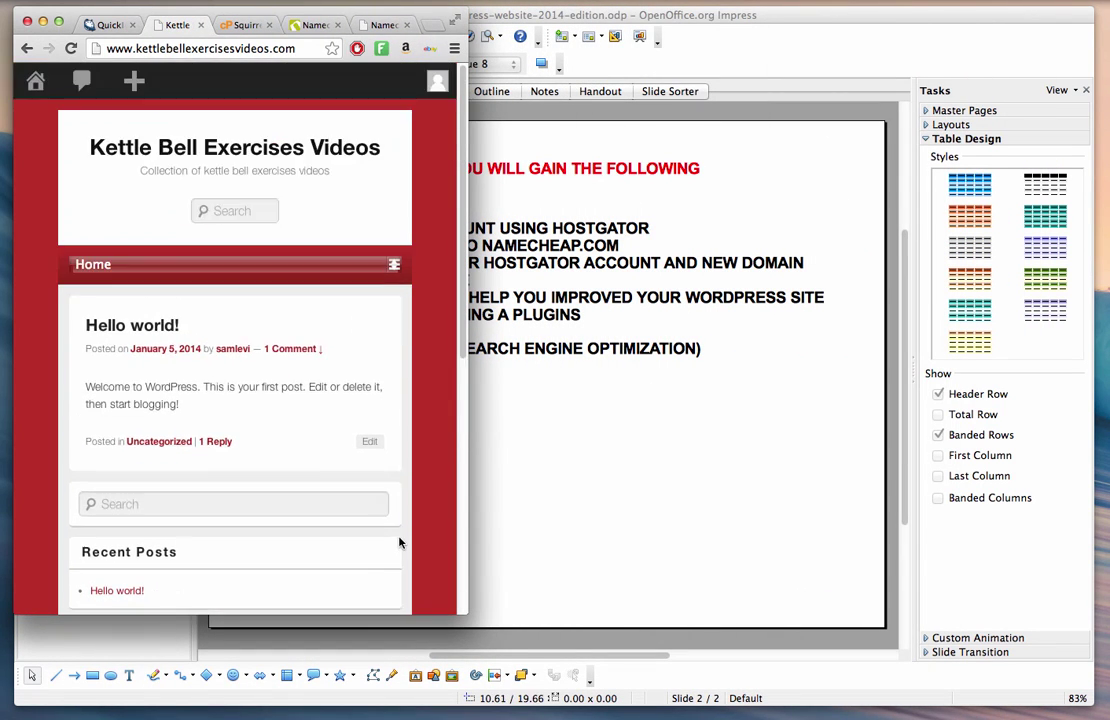
scroll(262, 340, "down", 4)
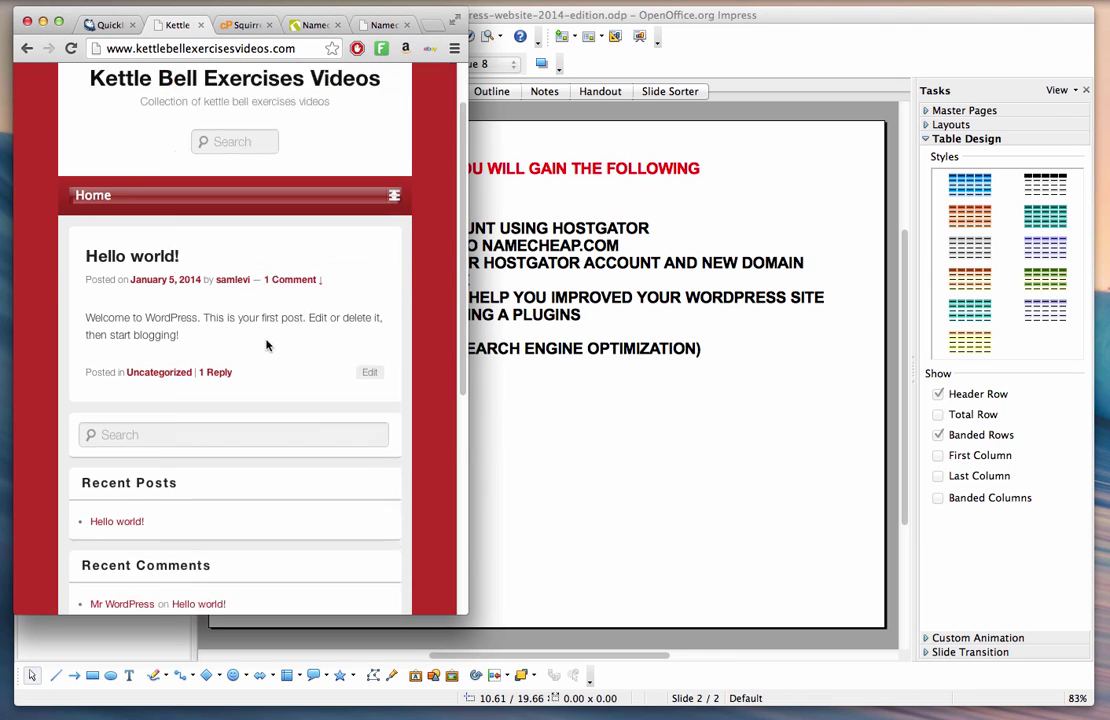
scroll(275, 370, "up", 3)
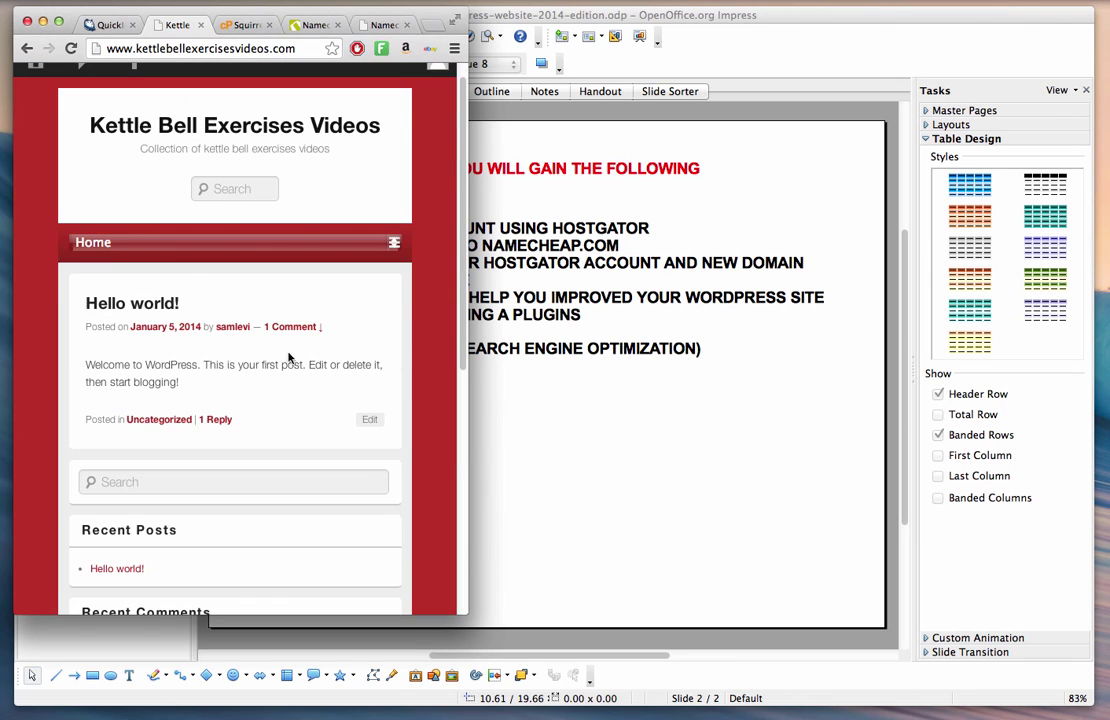
left_click(393, 245)
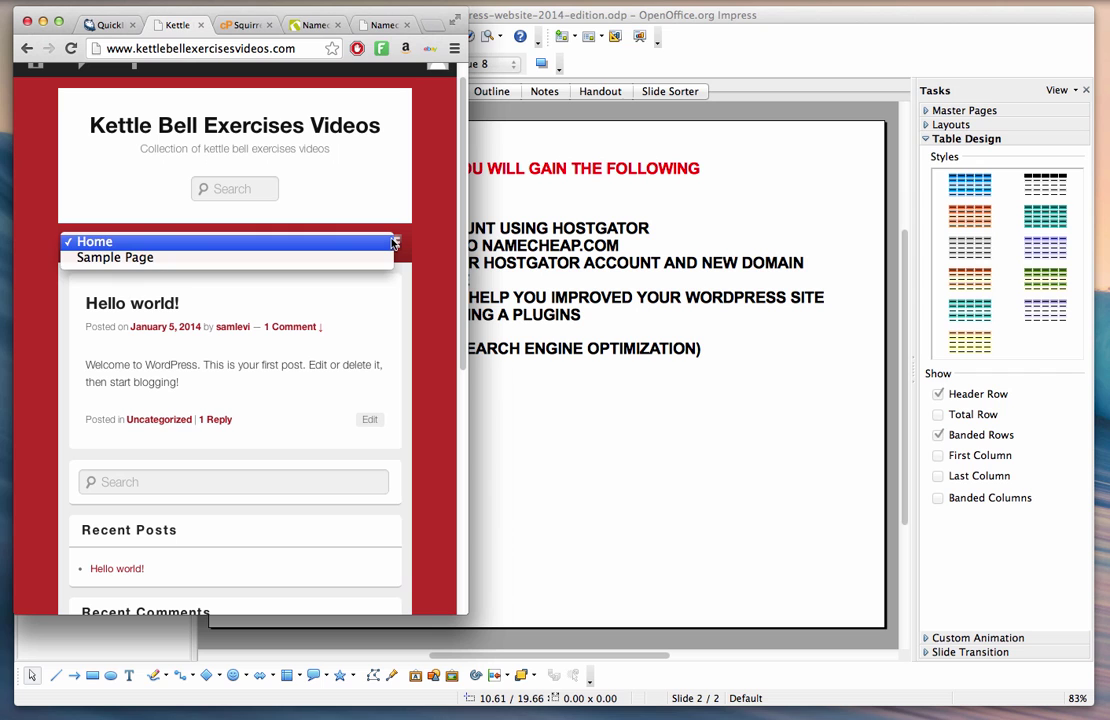
left_click(424, 242)
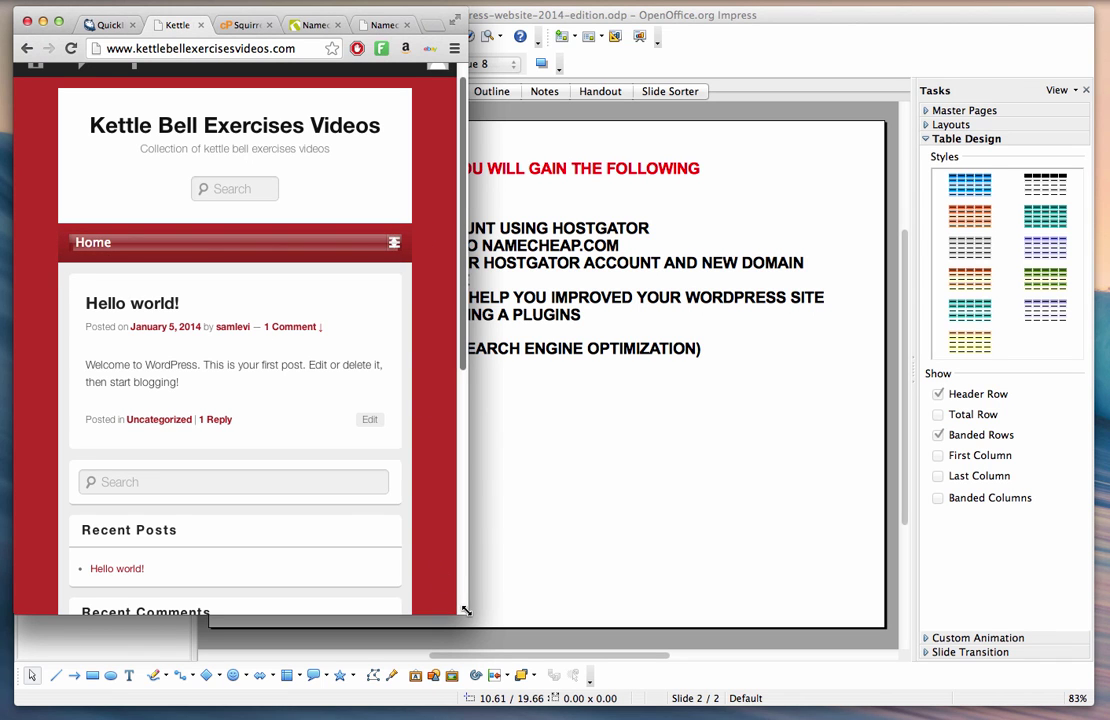
left_click_drag(466, 610, 1105, 708)
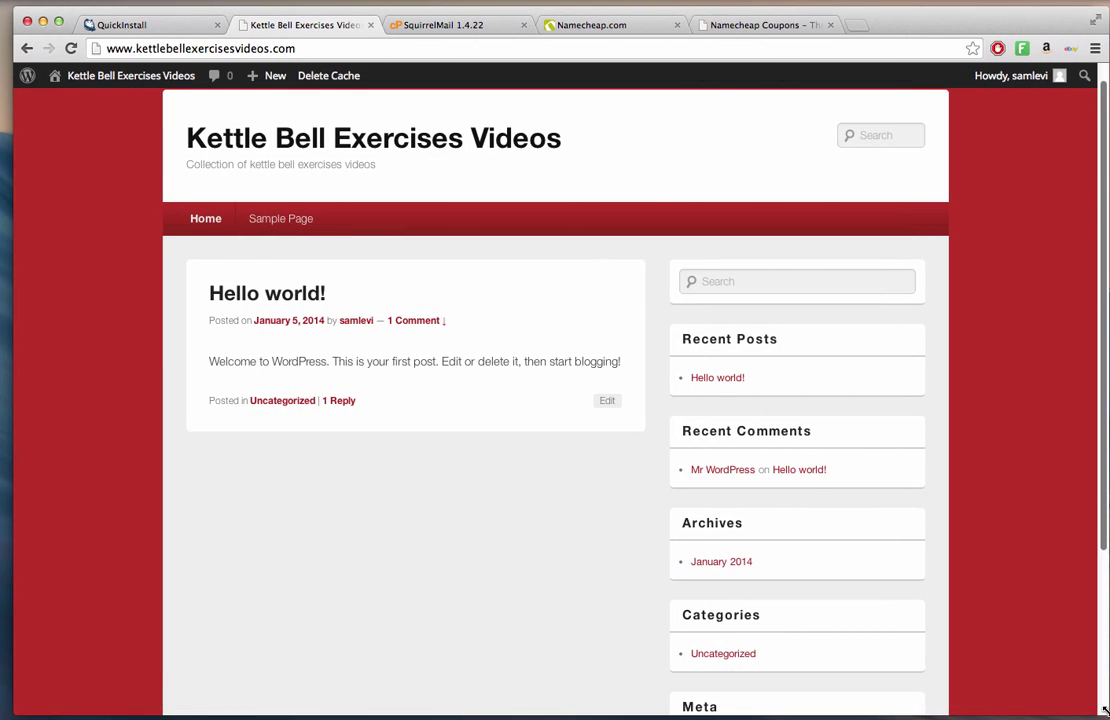
scroll(485, 466, "down", 5)
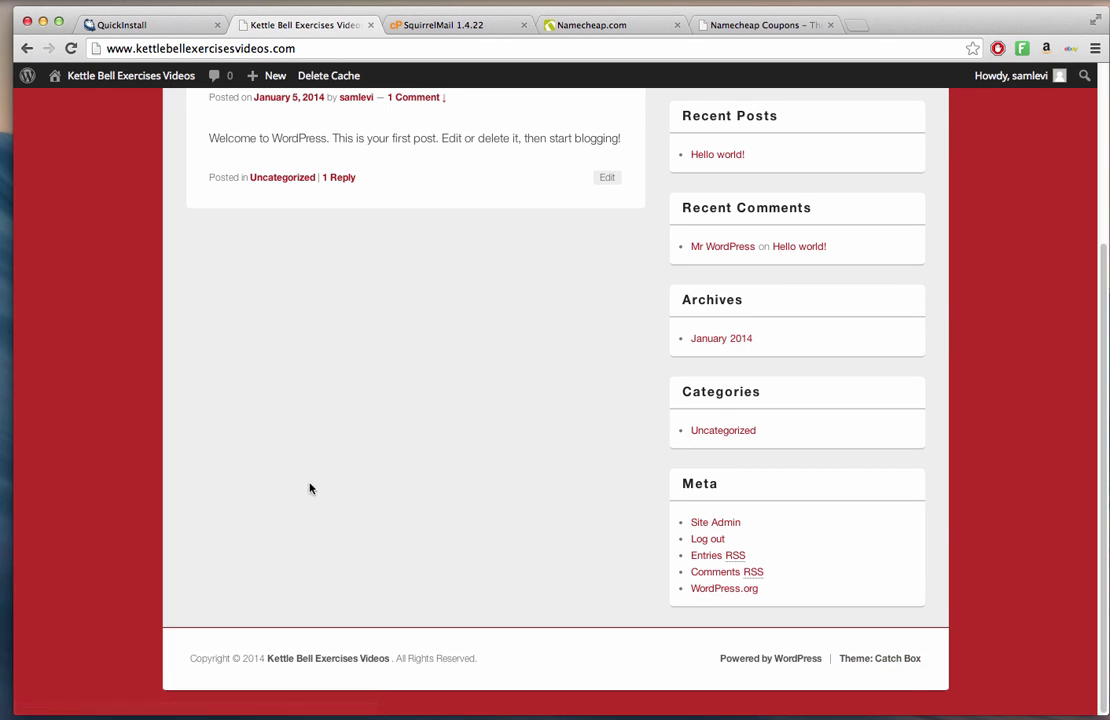
scroll(320, 490, "up", 3)
mouse_move(55, 80)
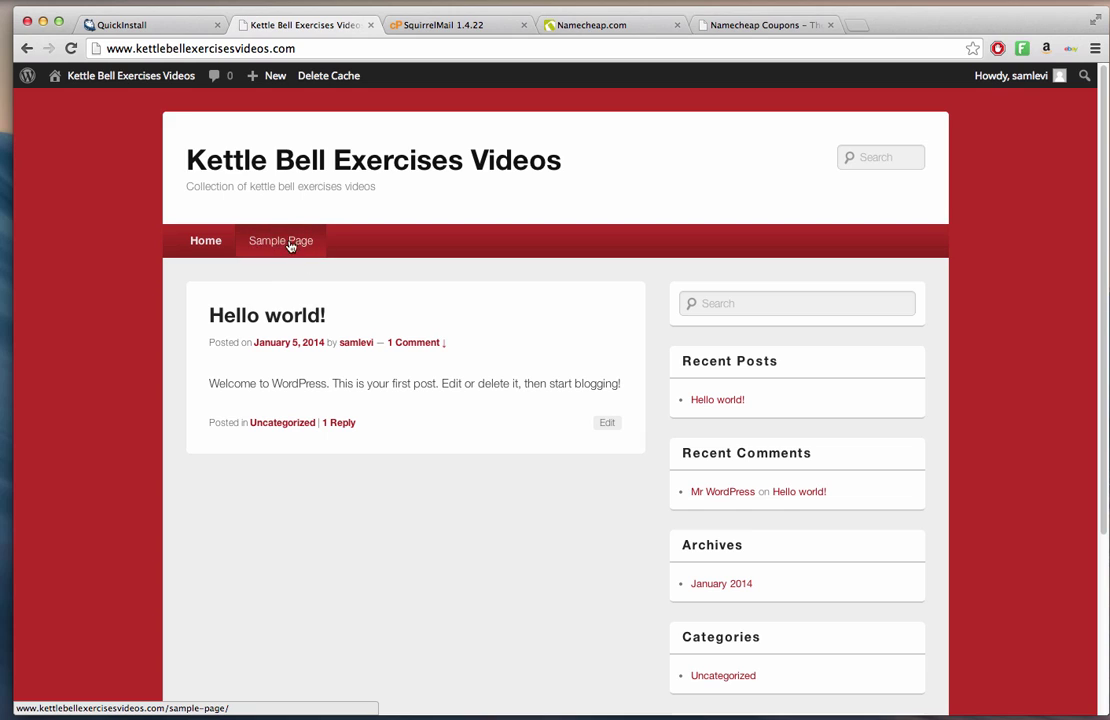
Step: Go from the dashboard to the Add New Plugins page
mouse_move(126, 80)
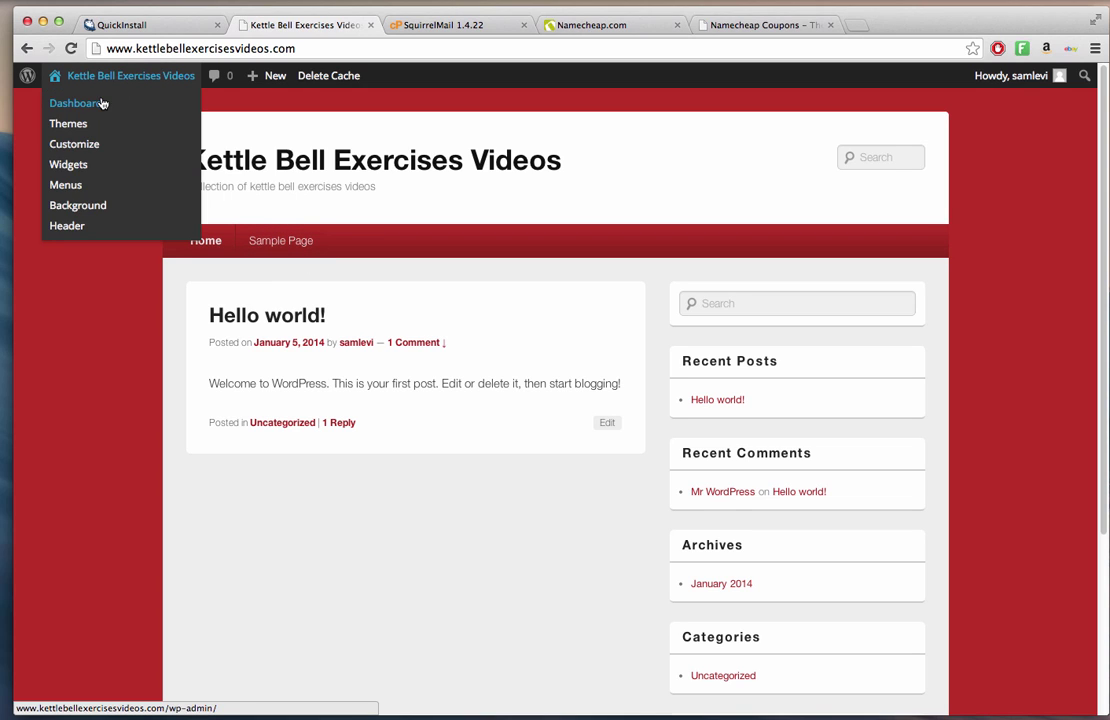
left_click(98, 107)
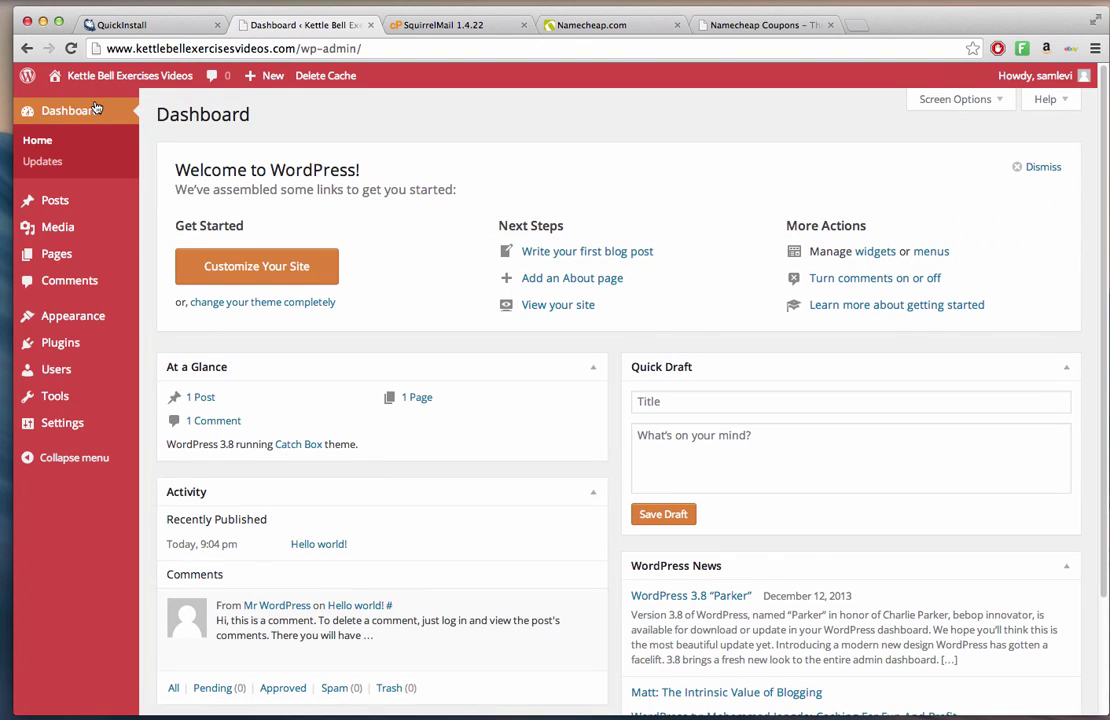
mouse_move(68, 345)
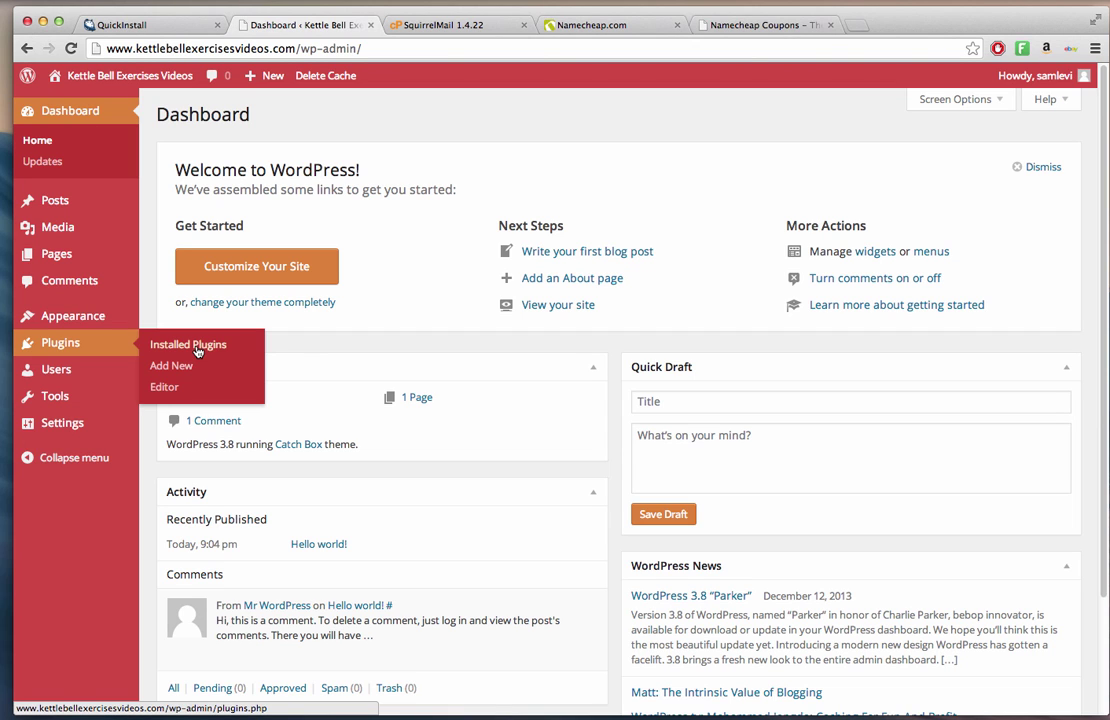
left_click(160, 365)
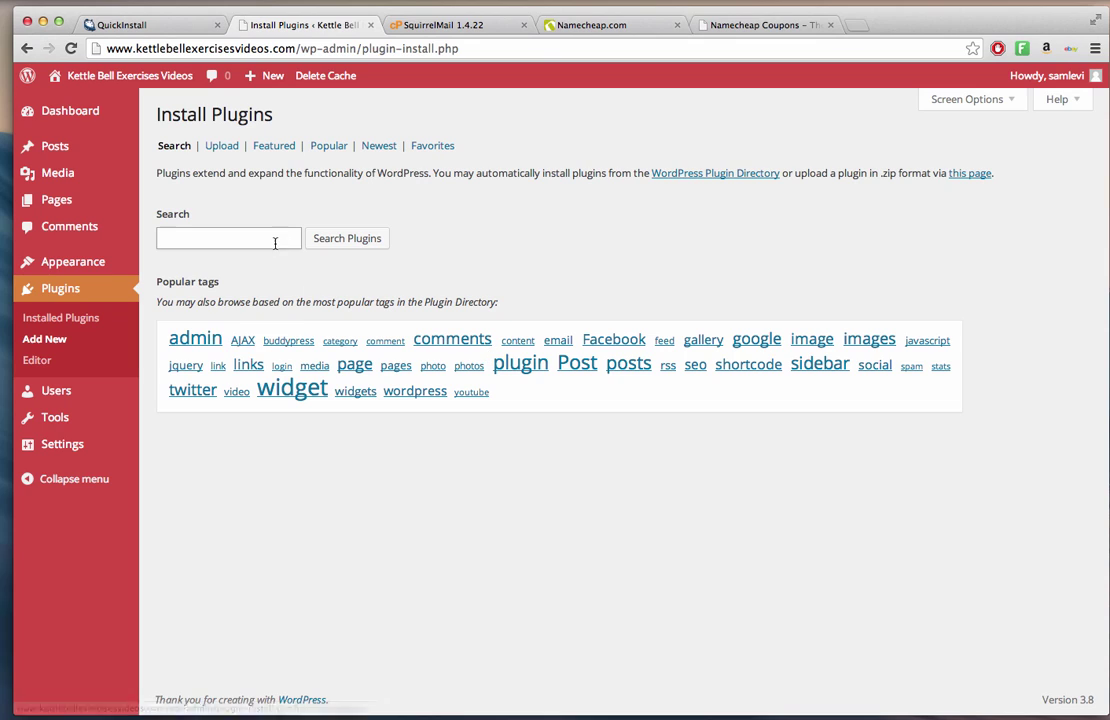
Step: Search for 'Contact Form 7', install it with confirmation, and activate the plugin
left_click(274, 238)
type("conta")
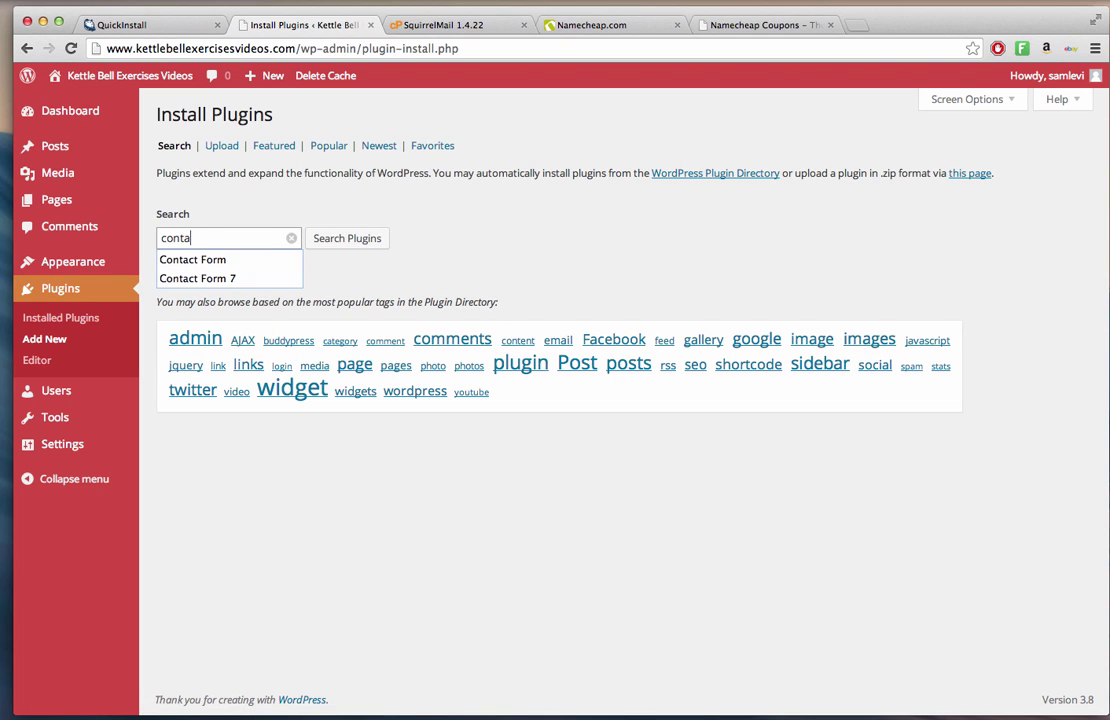
key("Down")
key("Down")
key("Return")
left_click(330, 241)
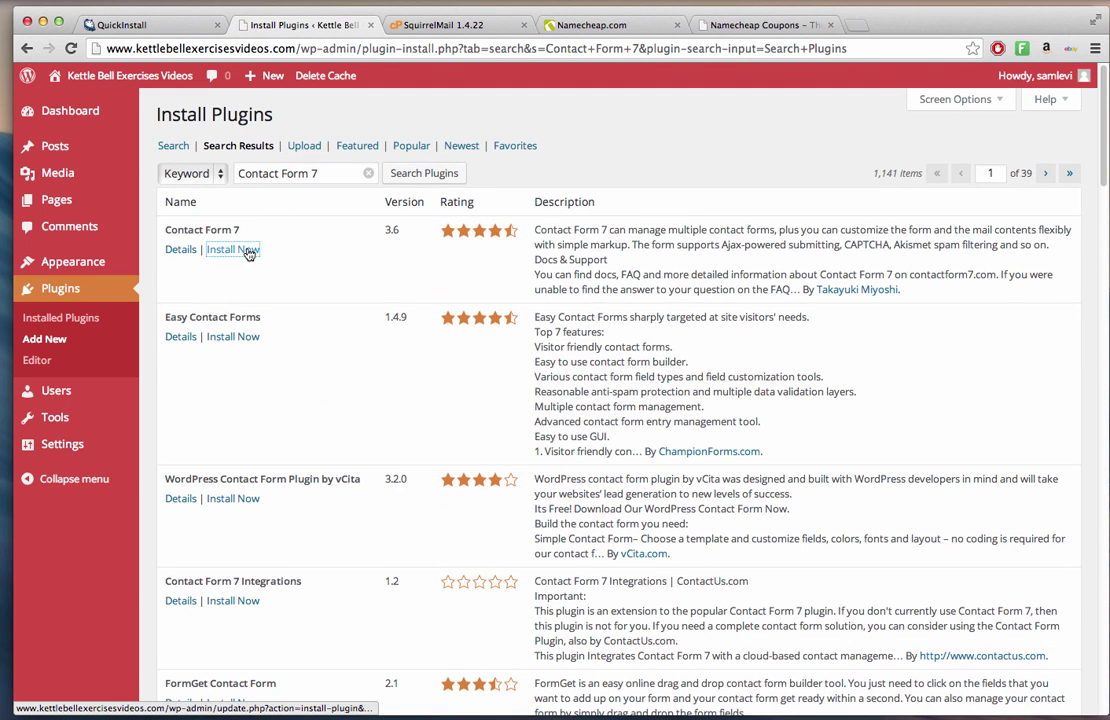
left_click(248, 253)
left_click(752, 232)
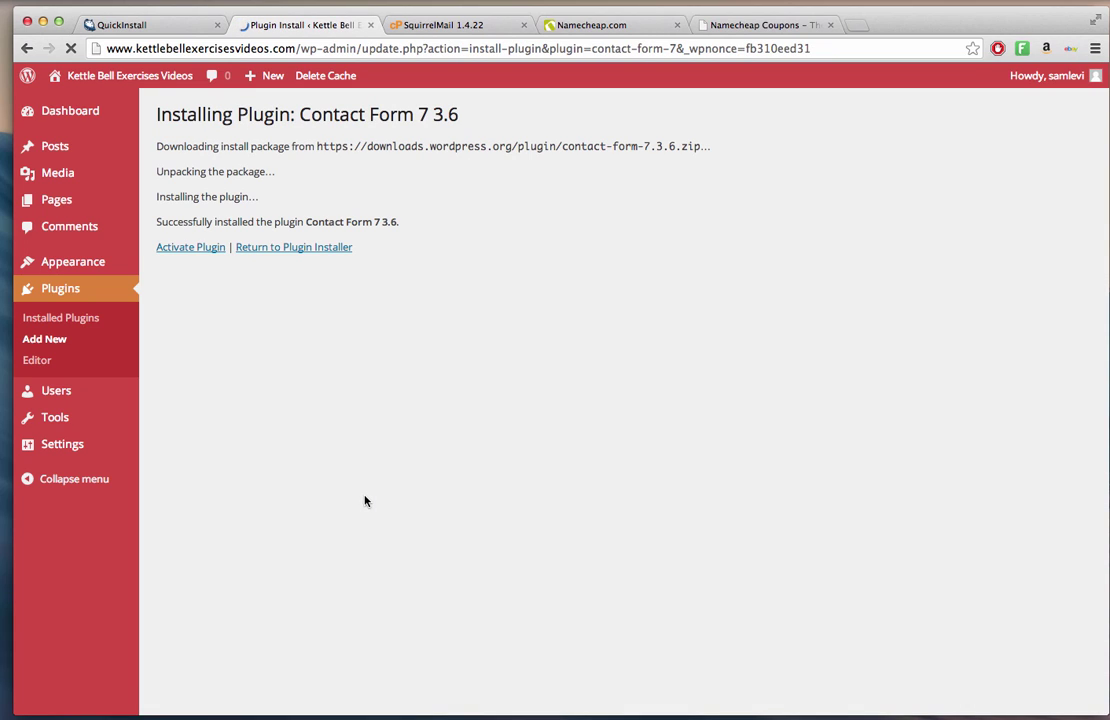
left_click(192, 249)
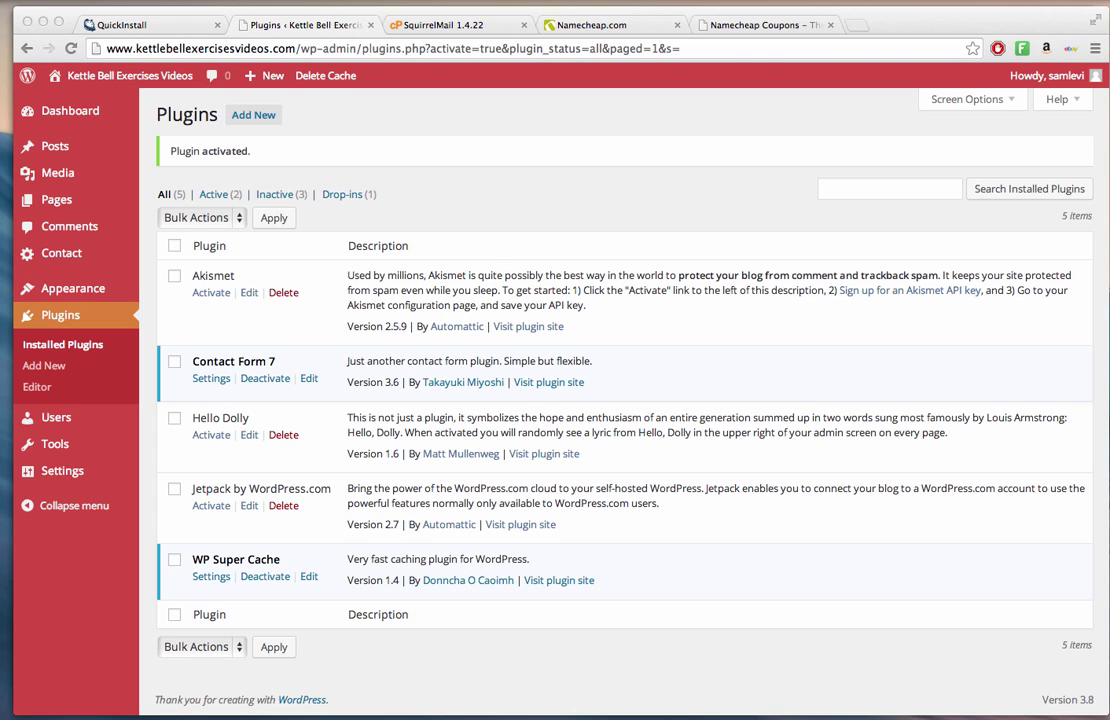
Step: Search for 'Really Simple CAPTCHA', install it with OK confirmation, and activate it
left_click(253, 116)
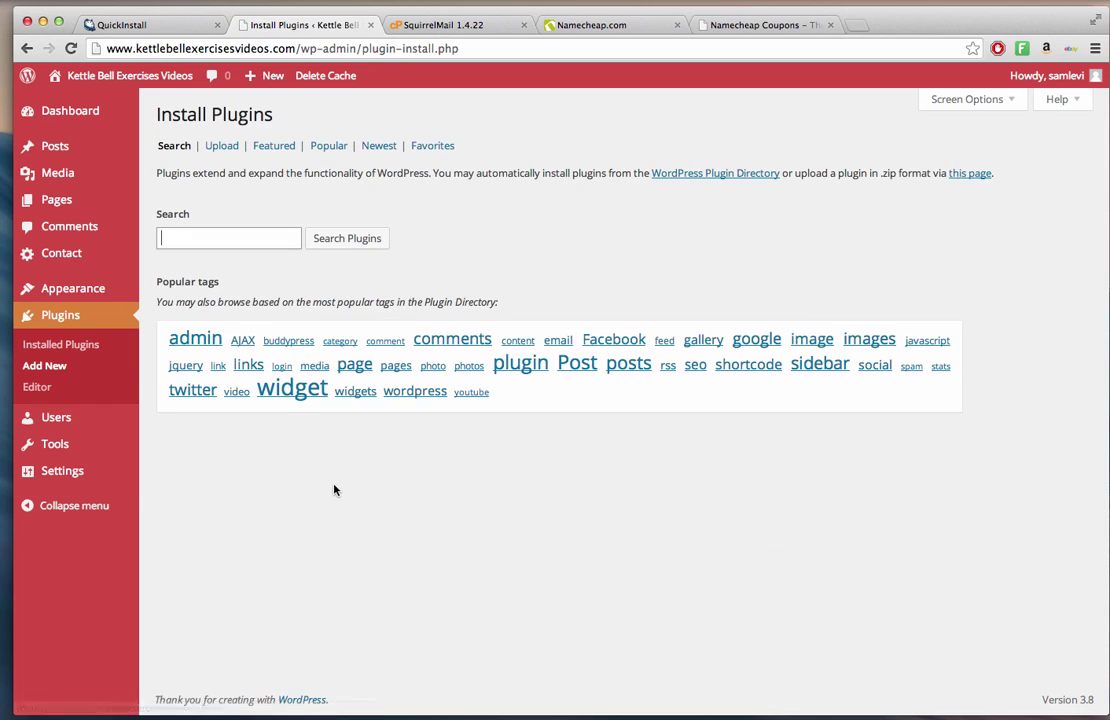
type("Really Simple CAPTCHA")
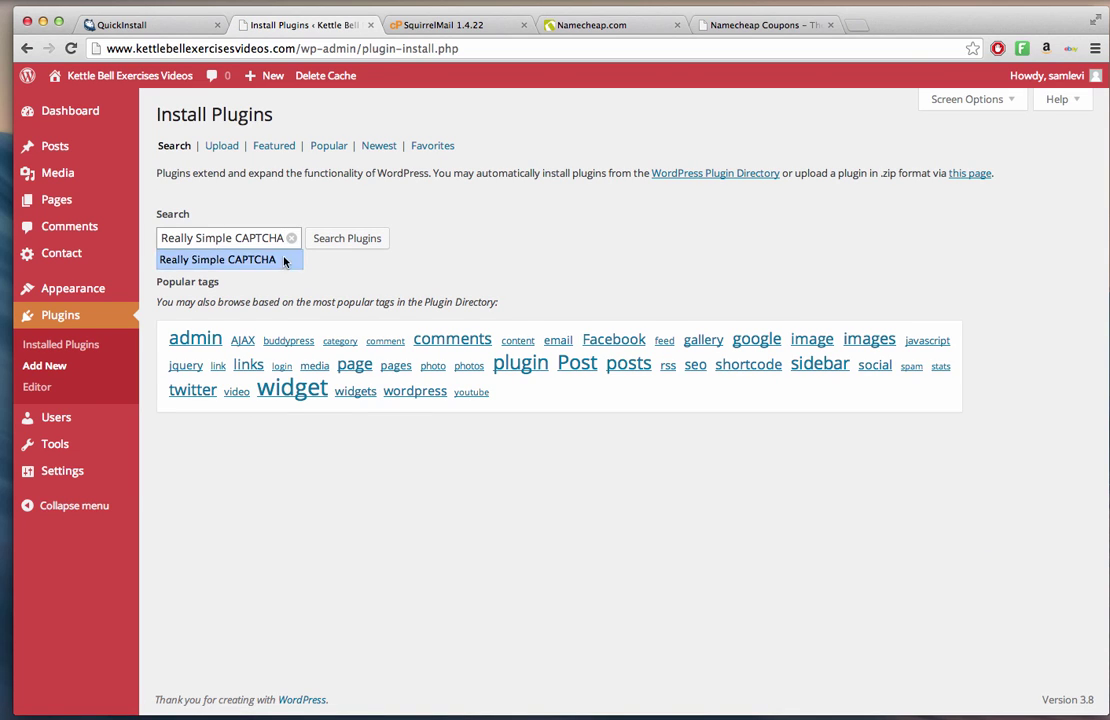
left_click(284, 259)
left_click(312, 238)
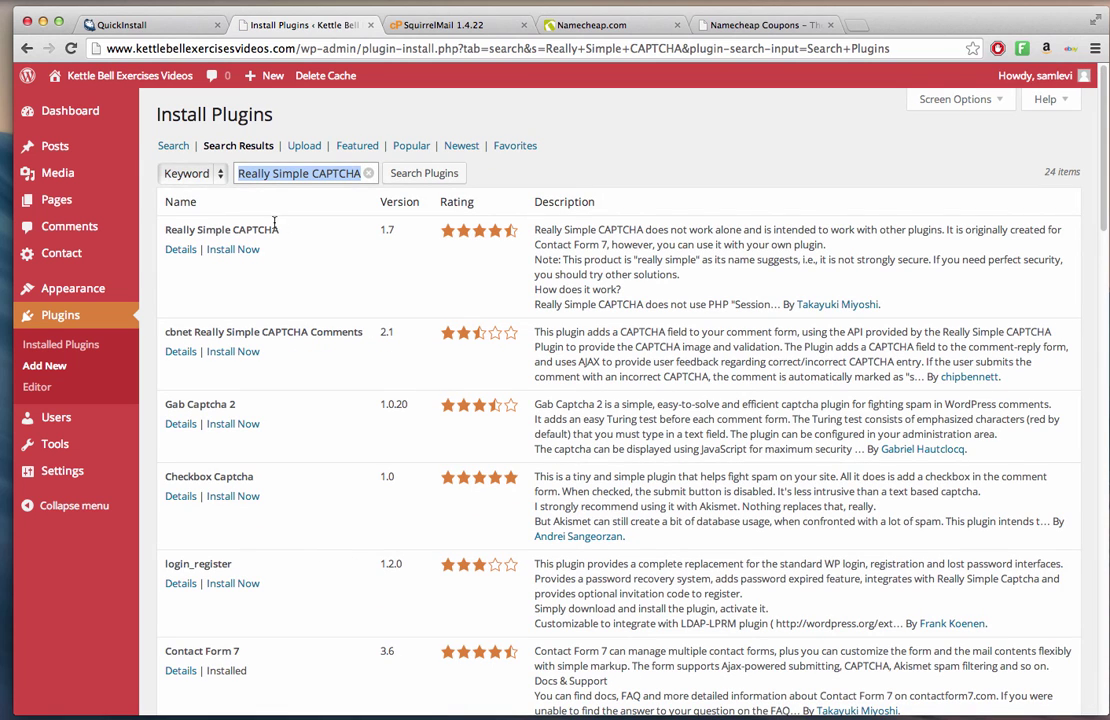
left_click(243, 250)
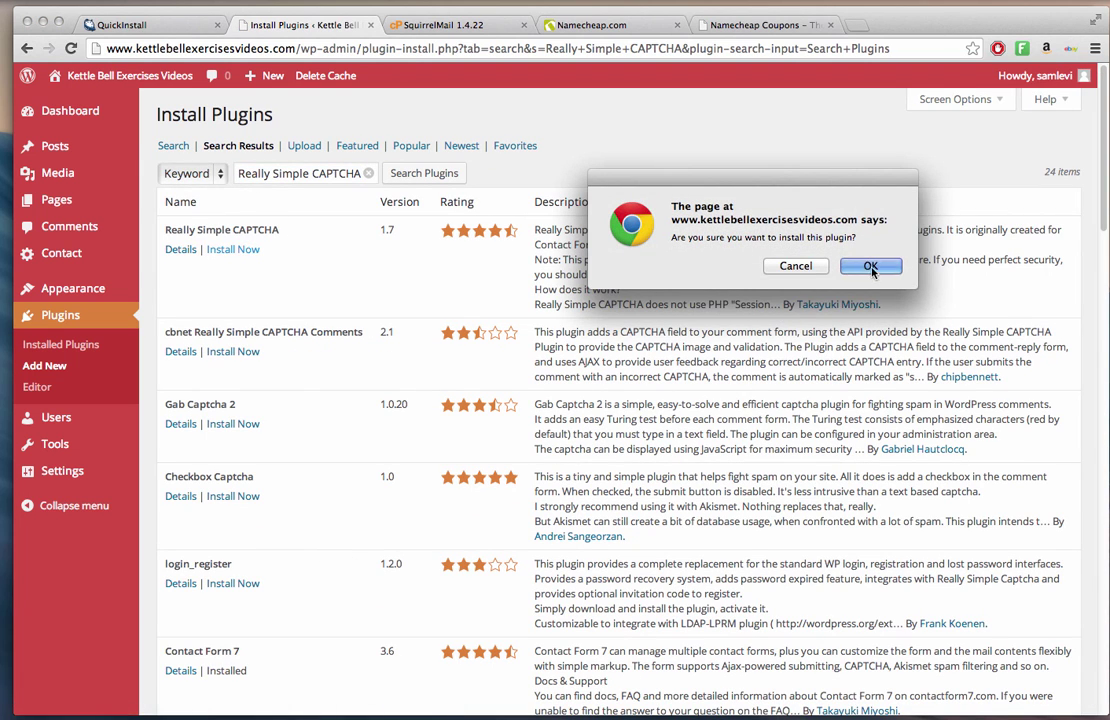
left_click(788, 268)
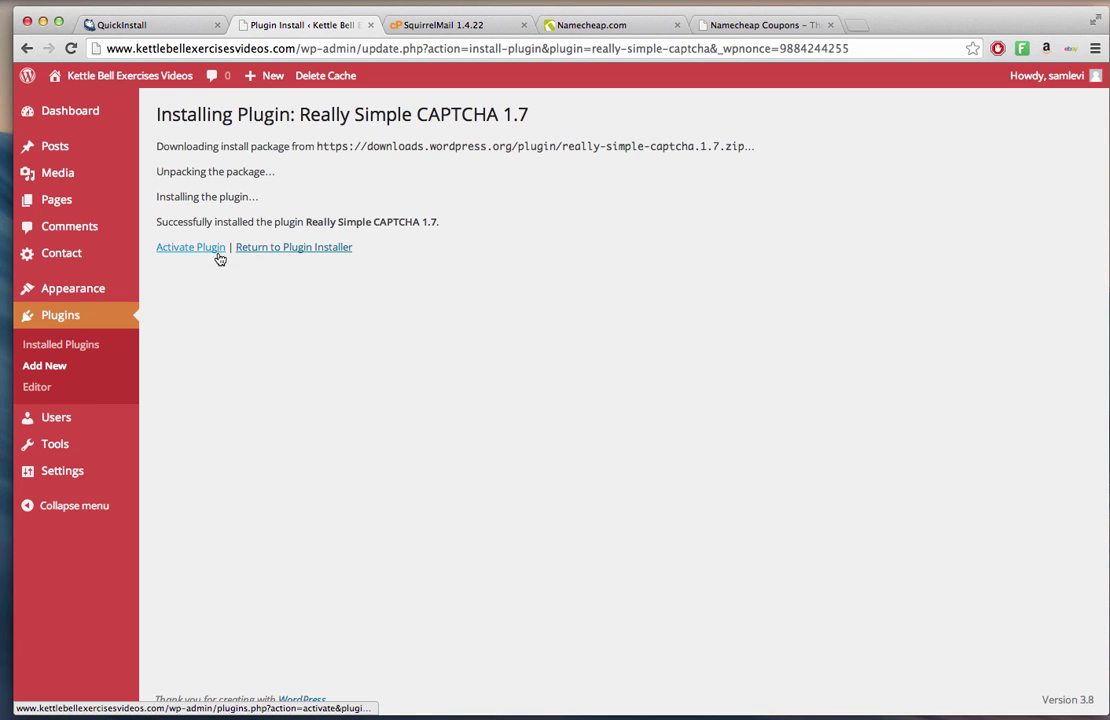
left_click(215, 254)
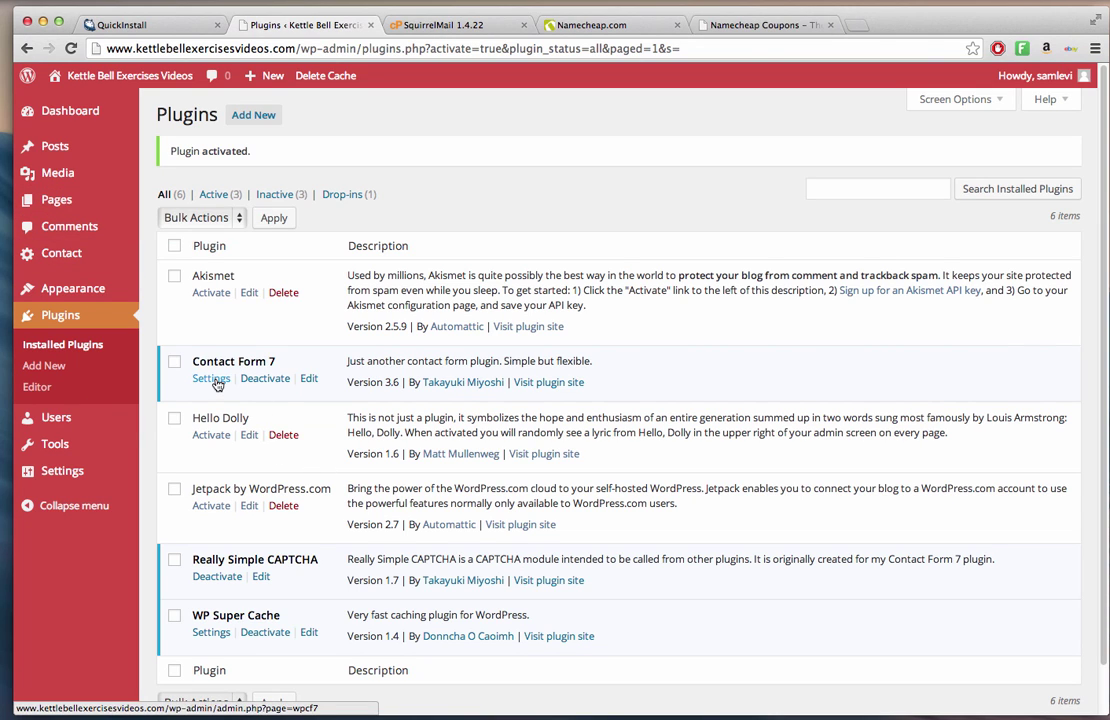
scroll(200, 470, "down", 1)
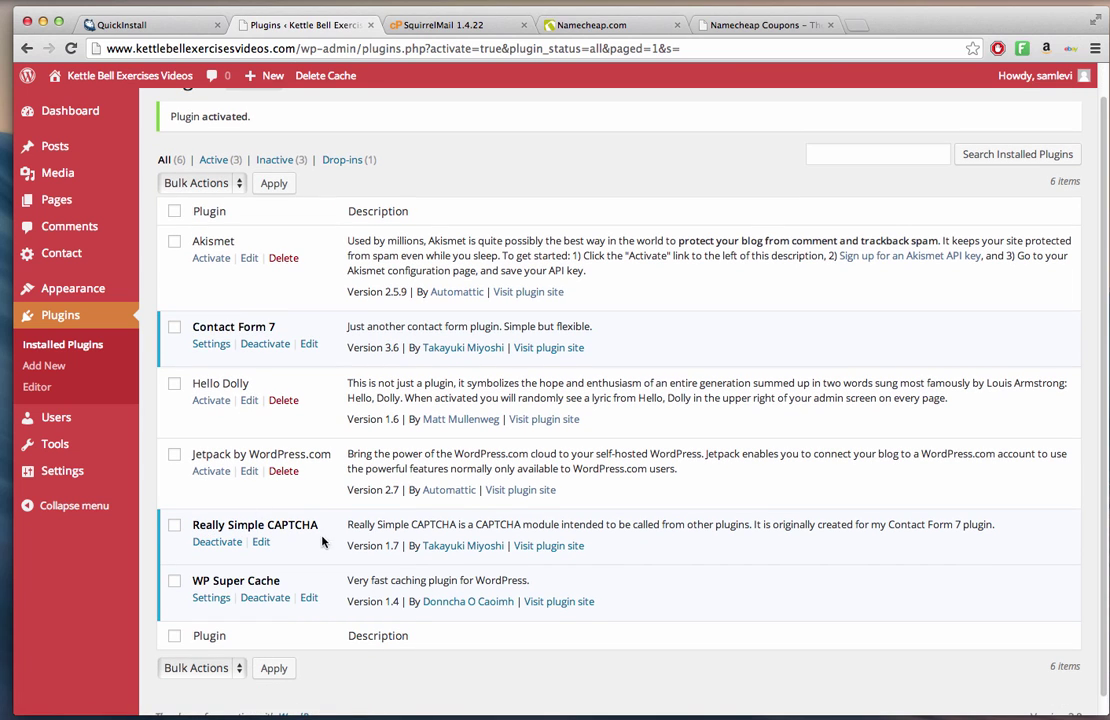
Step: Open Contact form 1 for editing and generate a CAPTCHA tag
left_click(212, 346)
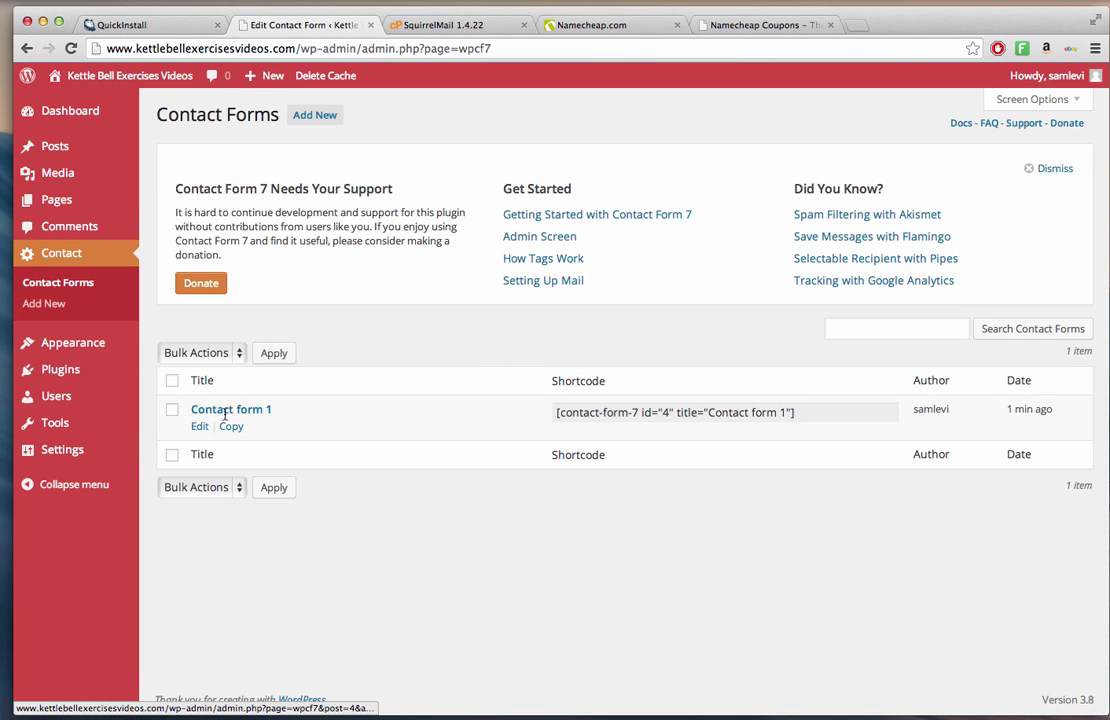
left_click(201, 428)
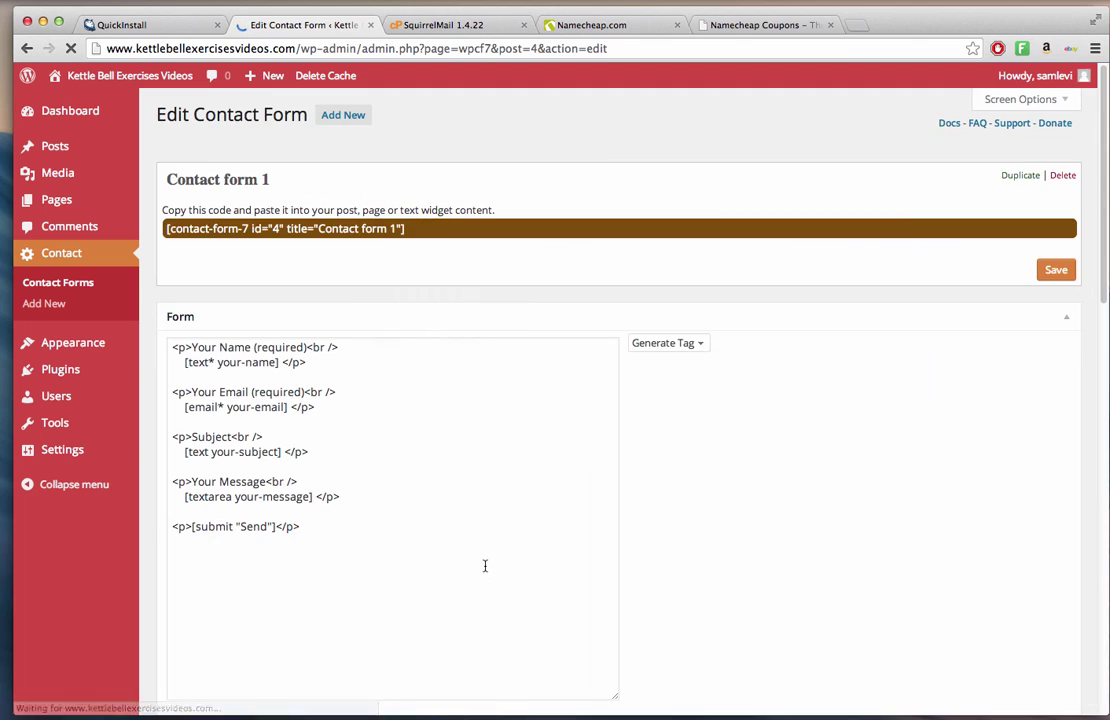
scroll(680, 350, "down", 1)
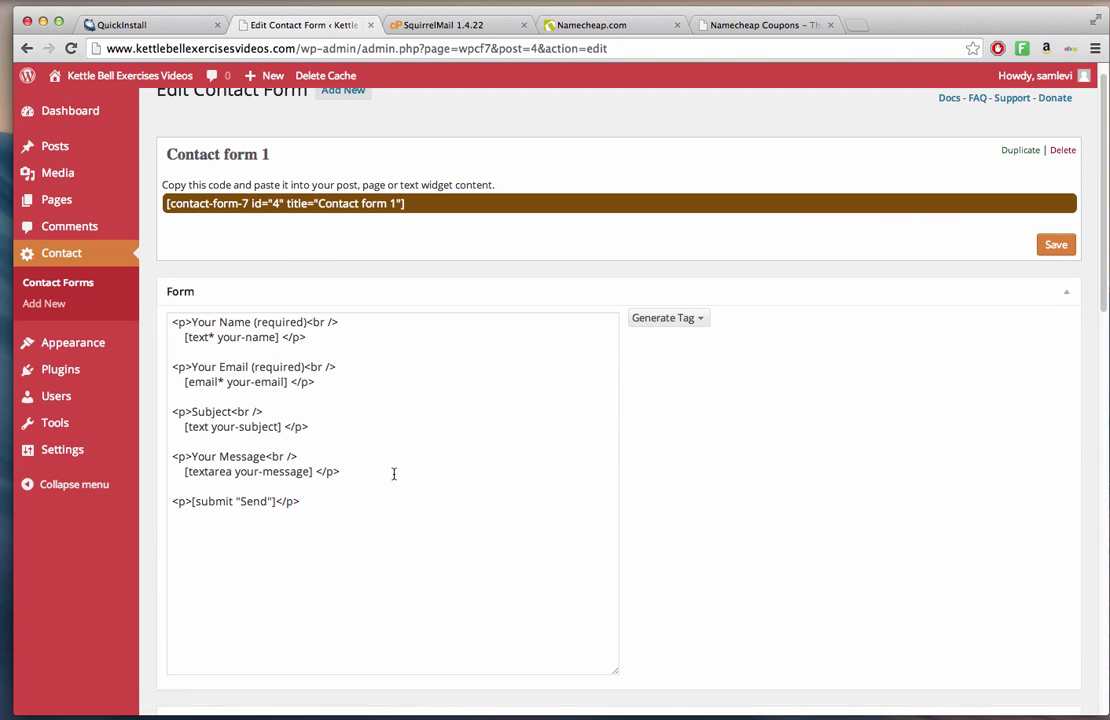
left_click(684, 320)
left_click(653, 575)
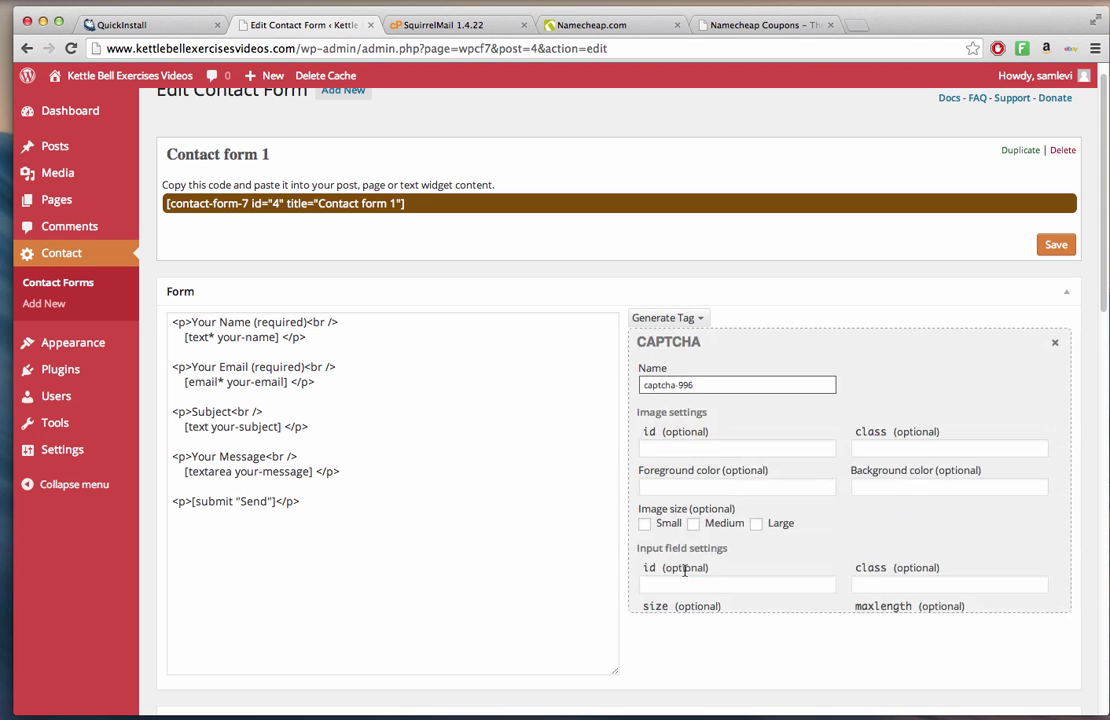
scroll(1012, 598, "down", 2)
scroll(1015, 593, "down", 1)
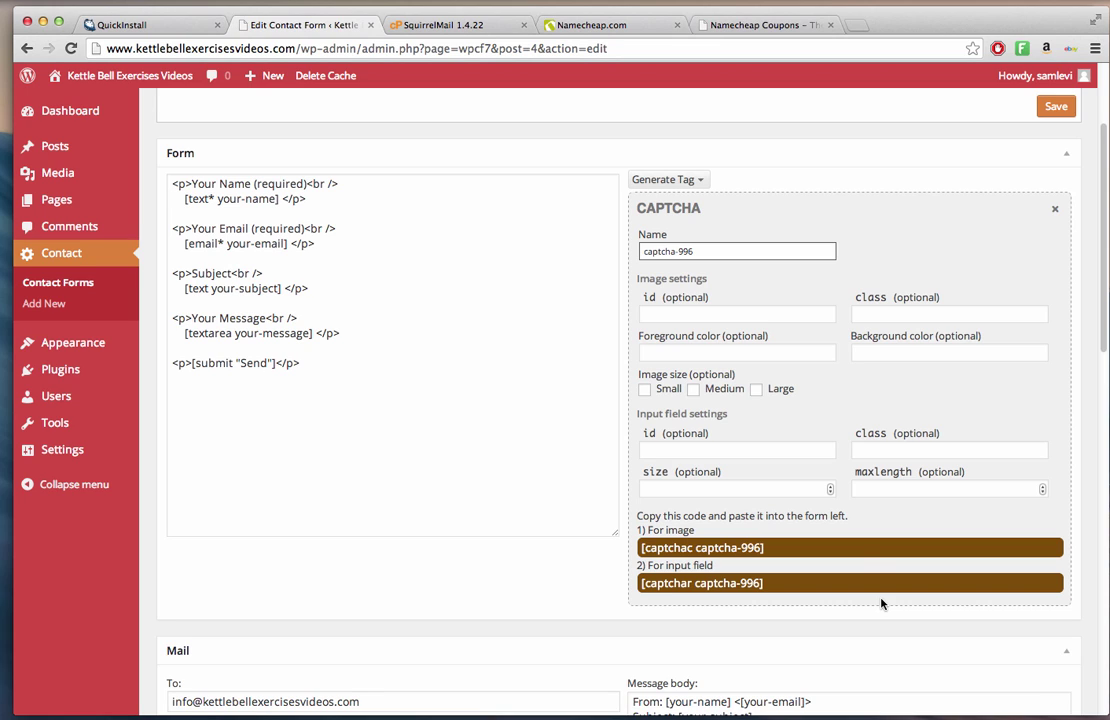
Step: Copy the [captchac captcha-996] image tag into the form above the submit line
left_click(740, 552)
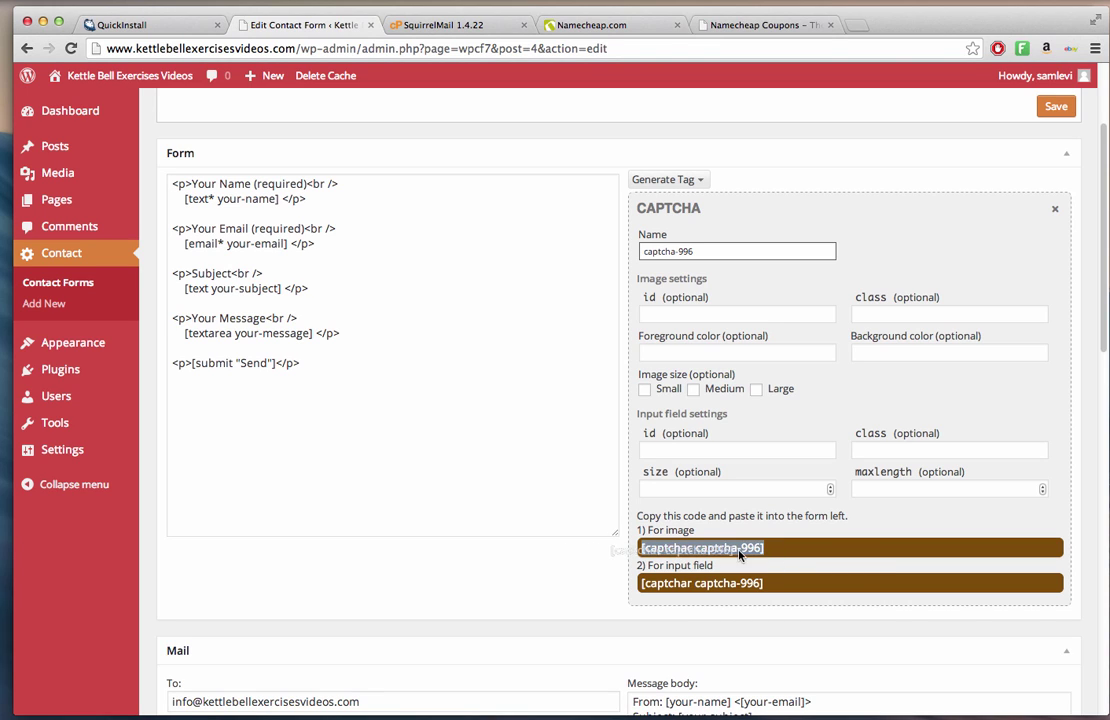
key("super+c")
left_click(173, 348)
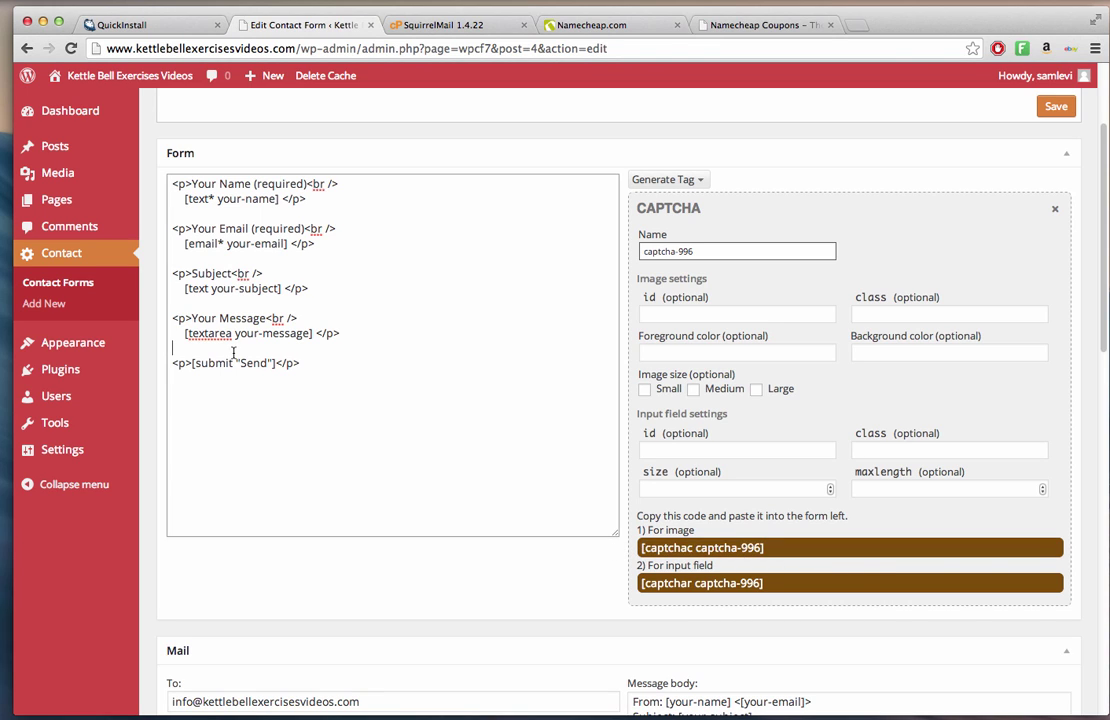
key("Return")
key("super+v")
key("Return")
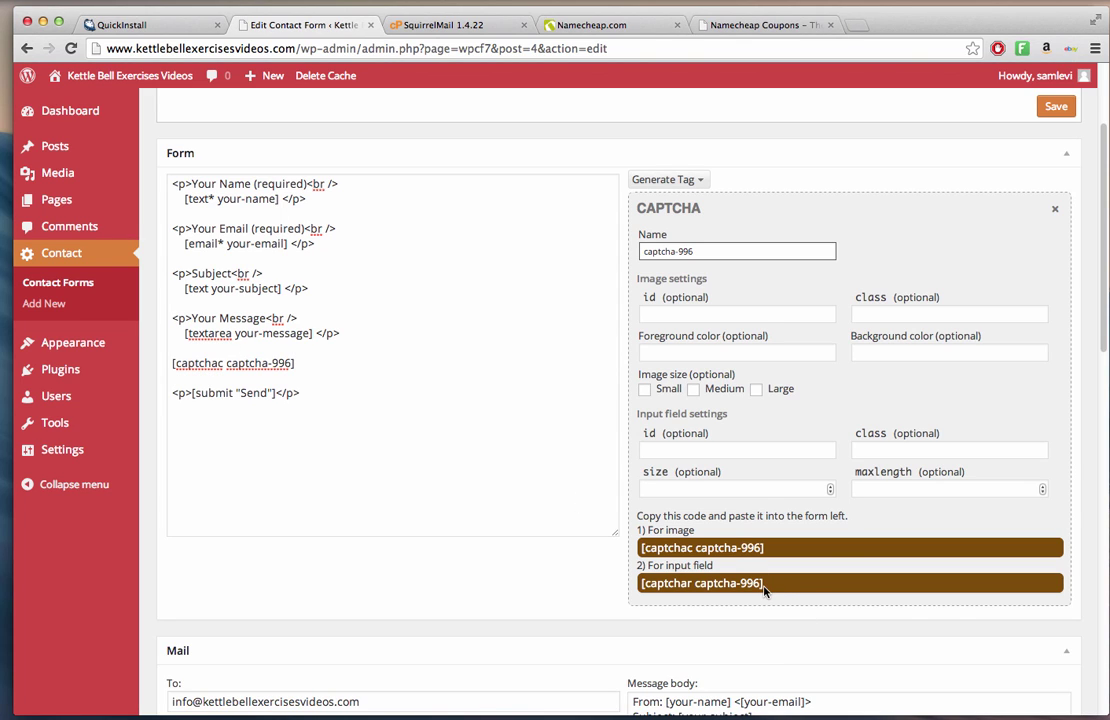
Step: Paste the [captchar captcha-996] input tag below the image tag
left_click_drag(766, 589, 638, 585)
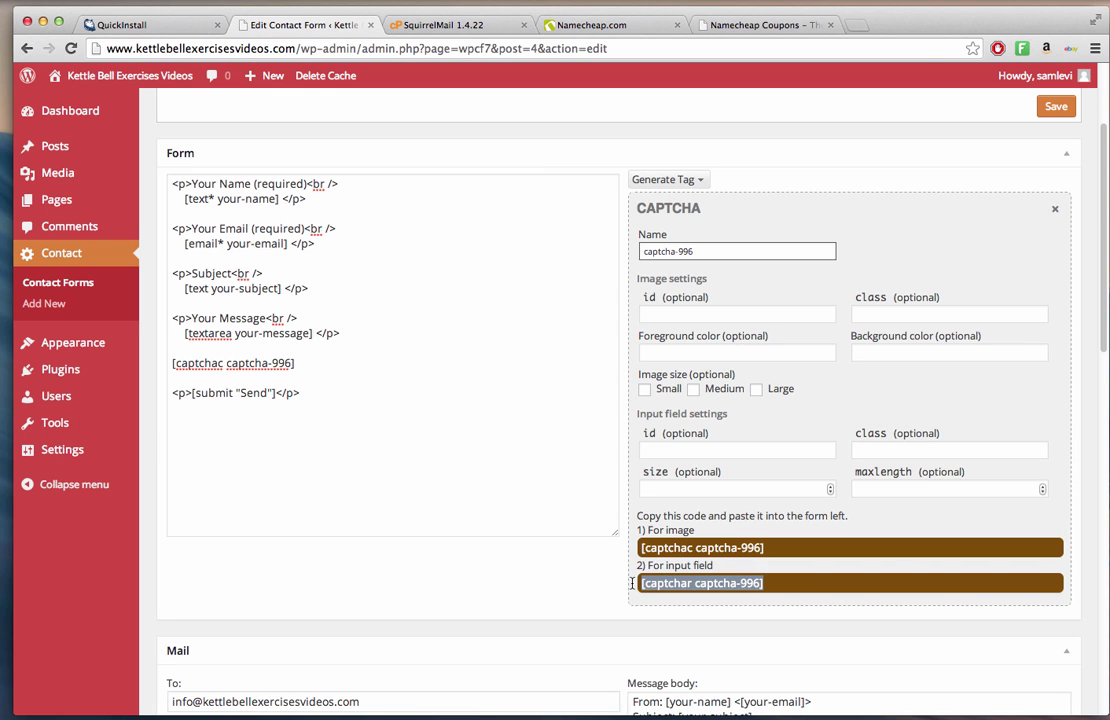
left_click(173, 377)
key("super+v")
scroll(448, 572, "down", 5)
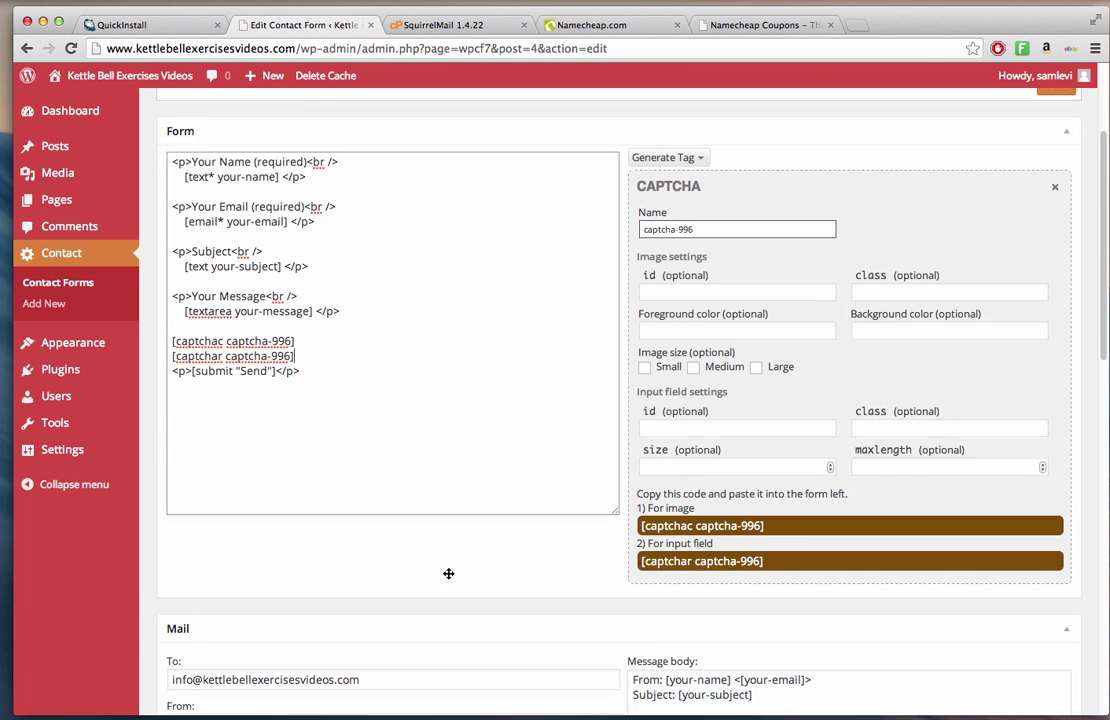
scroll(575, 615, "down", 10)
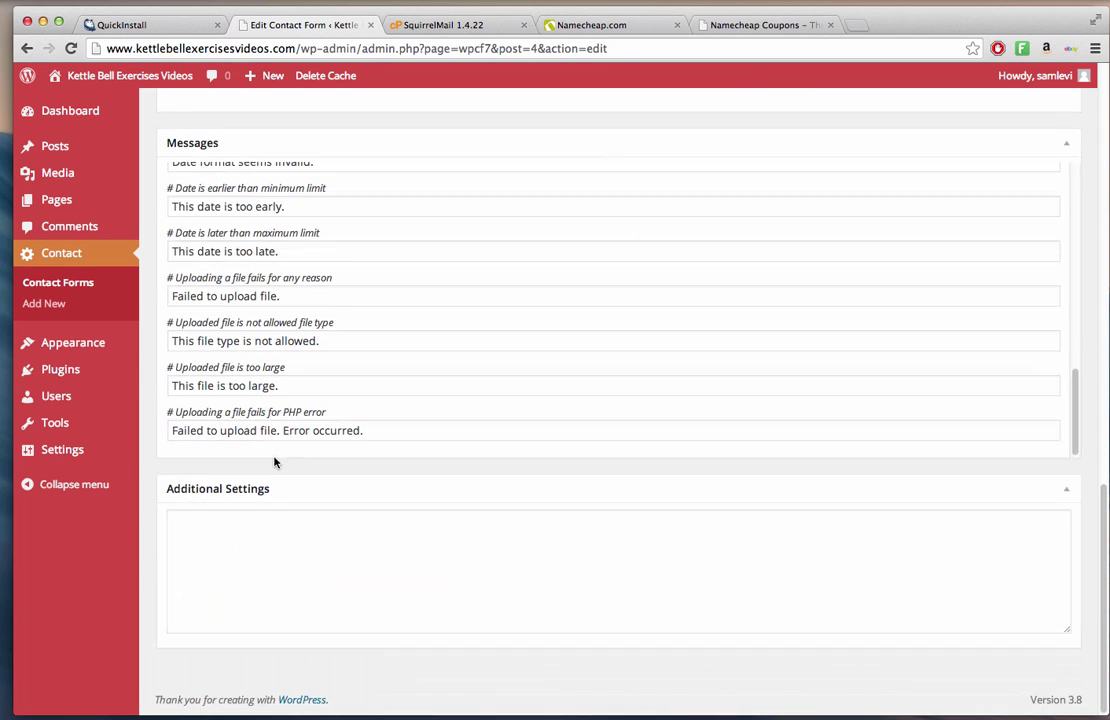
scroll(186, 476, "up", 15)
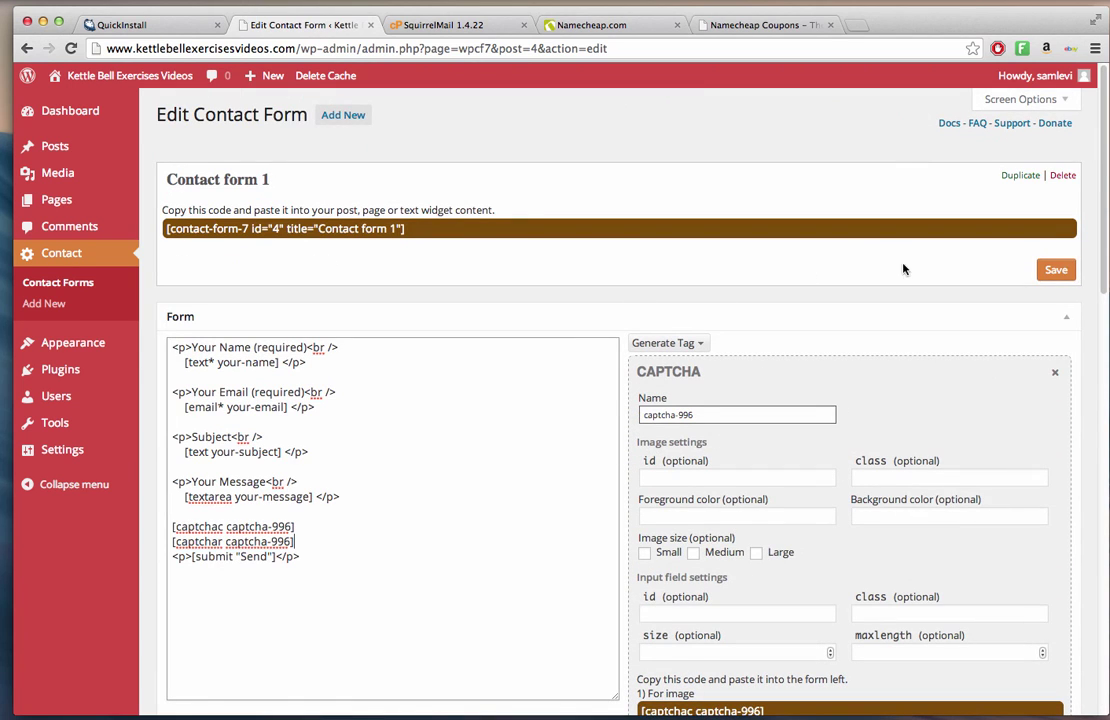
Step: Save the contact form and select its shortcode for copying
left_click(1052, 270)
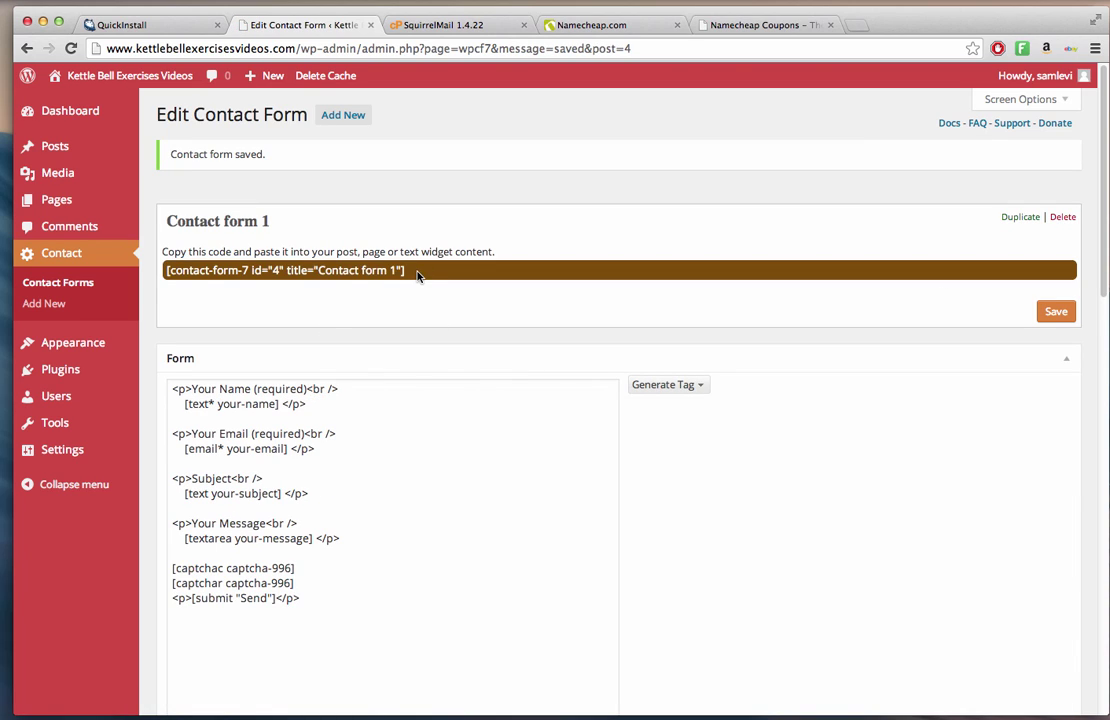
left_click(419, 277)
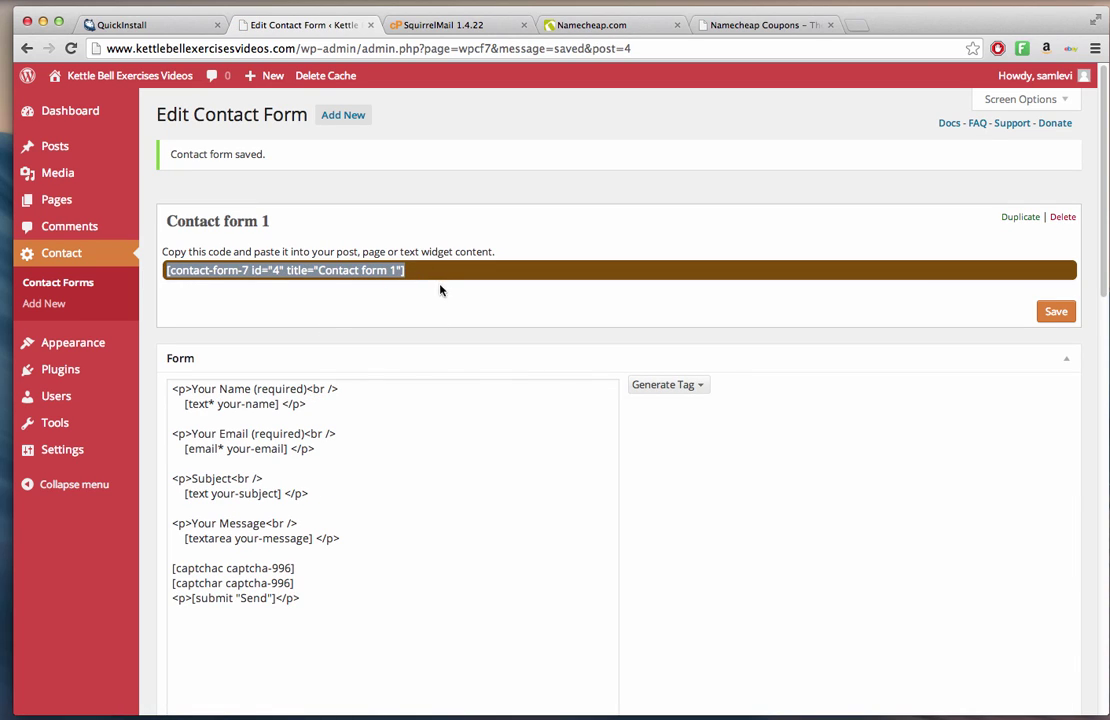
mouse_move(88, 208)
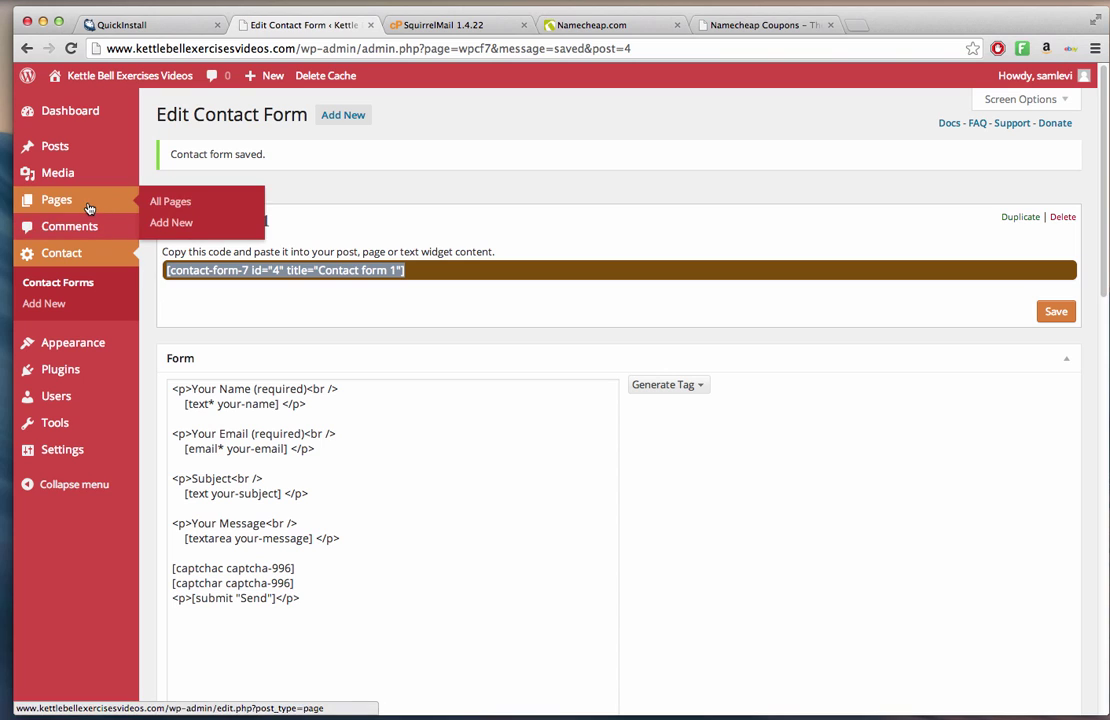
left_click(160, 202)
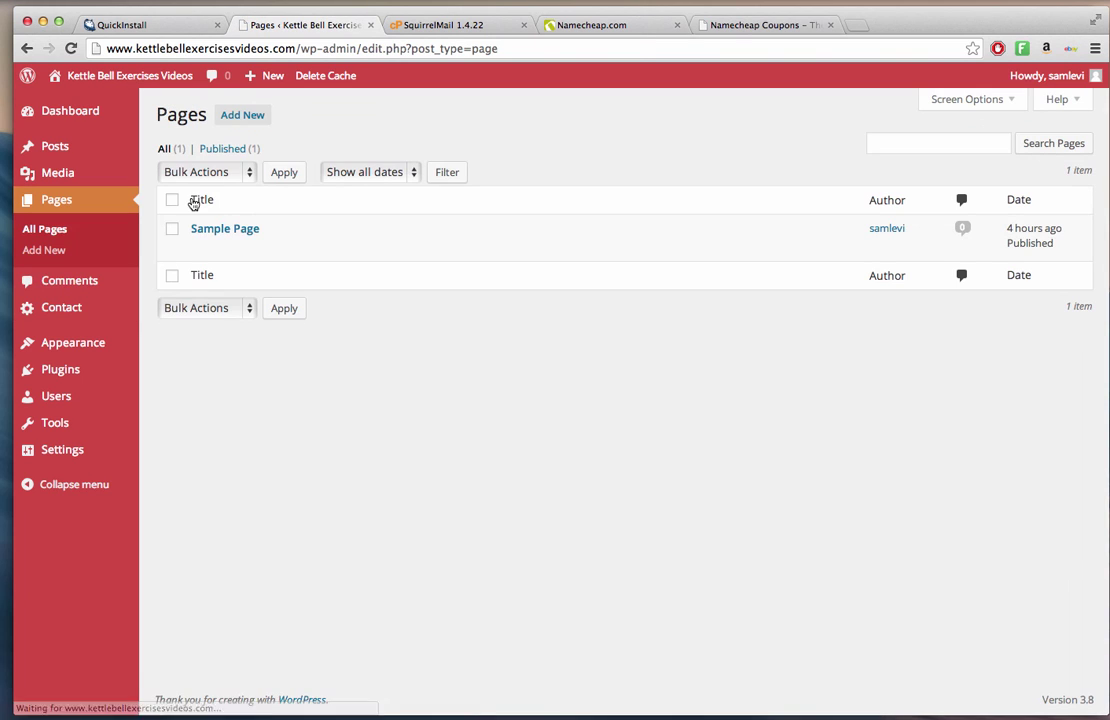
Step: Trash Sample Page and create a 'Contact Us' page with the shortcode pasted in Text view
left_click(290, 247)
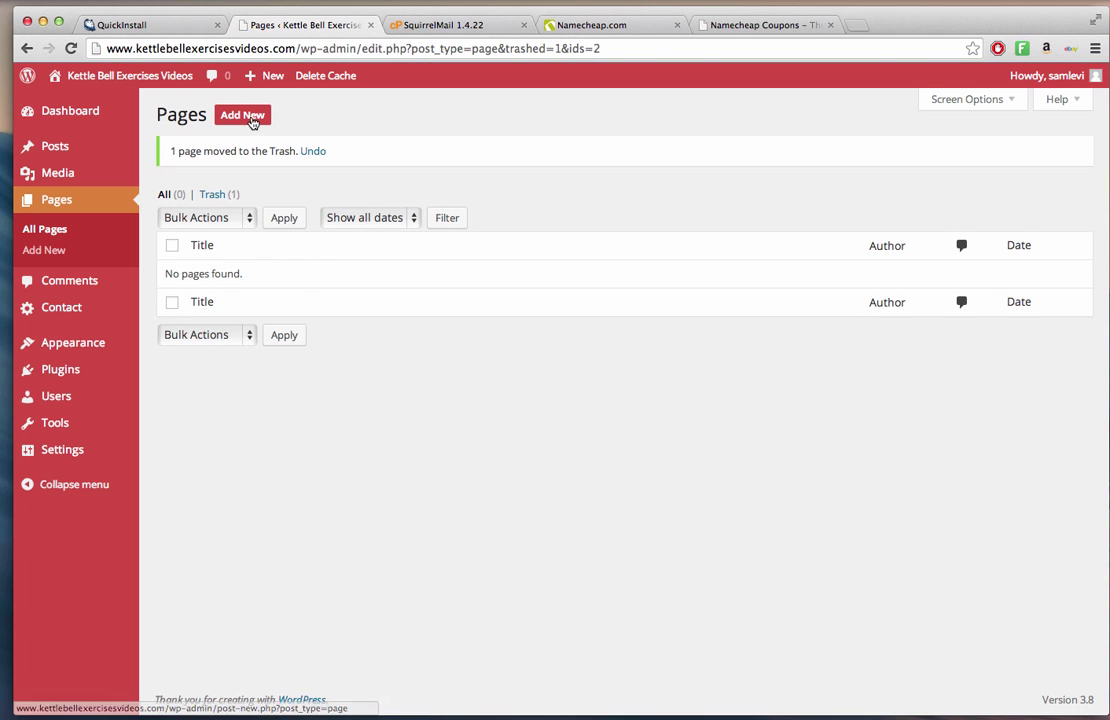
left_click(252, 118)
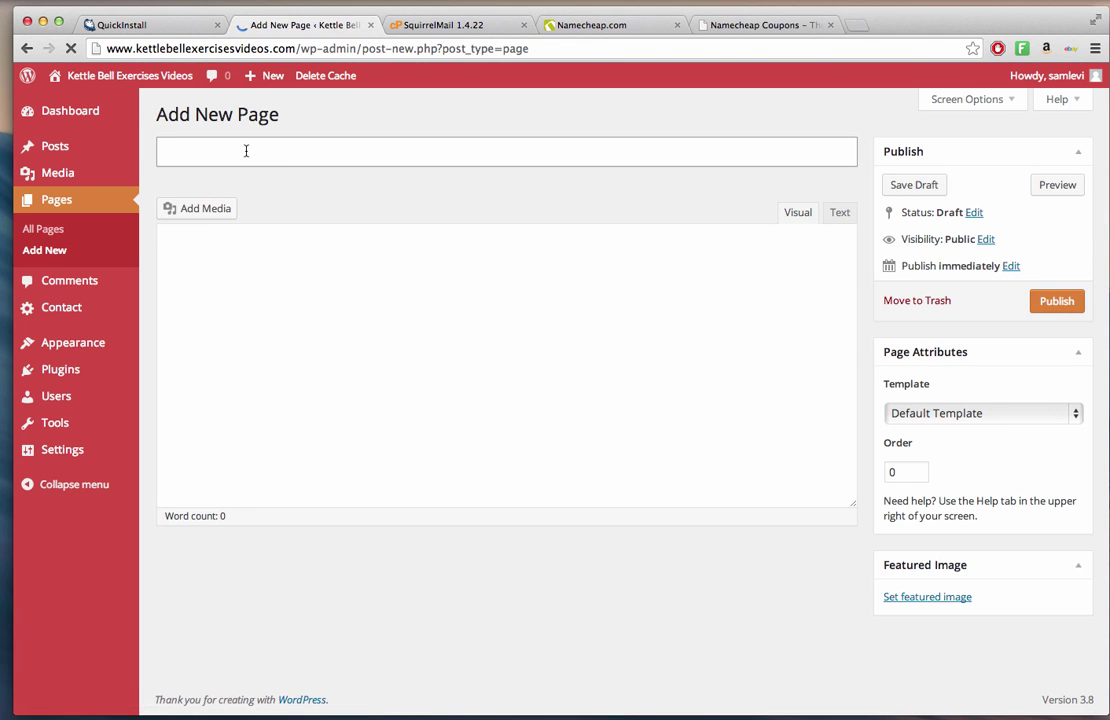
type("C")
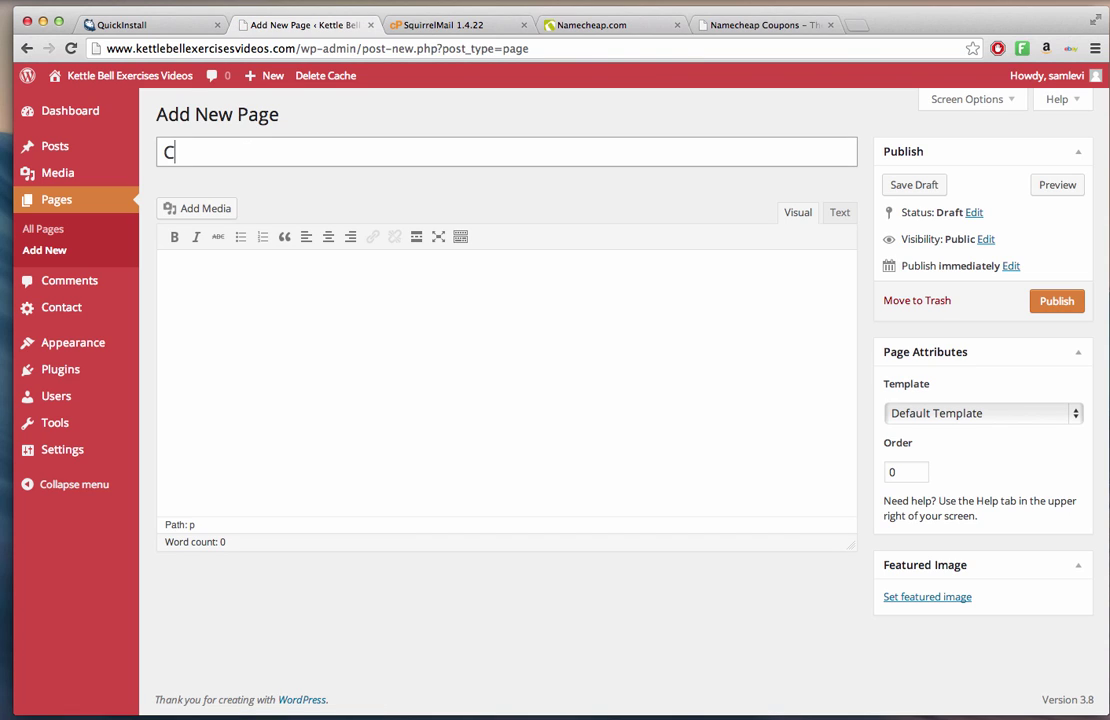
type("ontact Us")
left_click(825, 212)
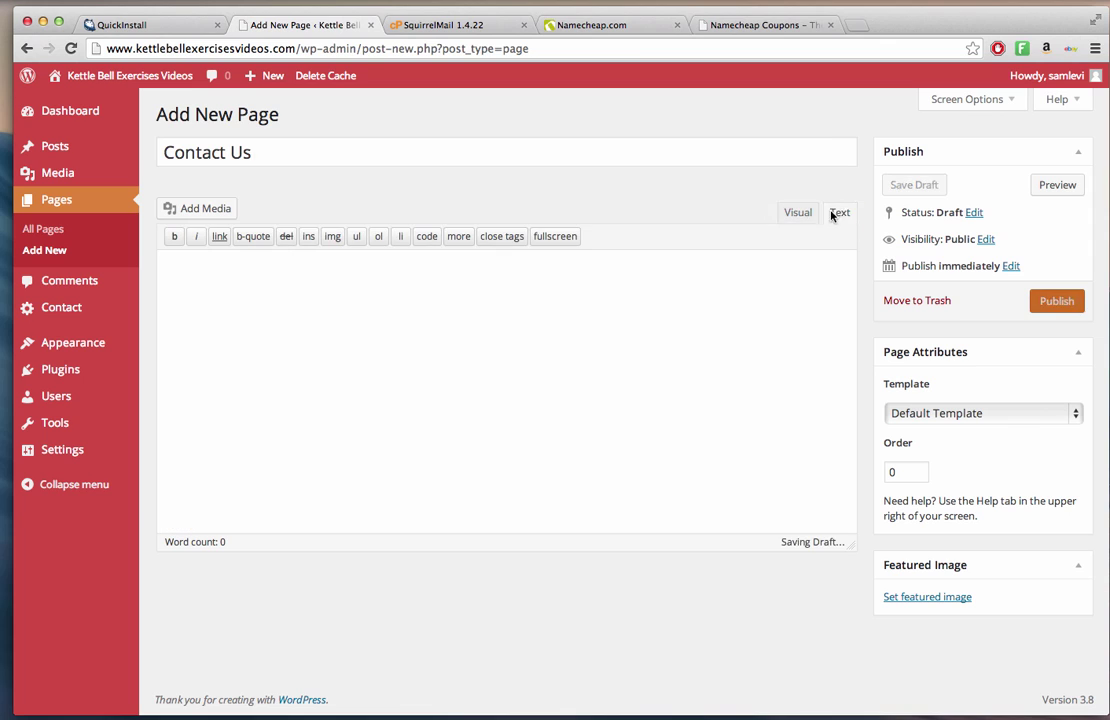
left_click(679, 280)
key("super+v")
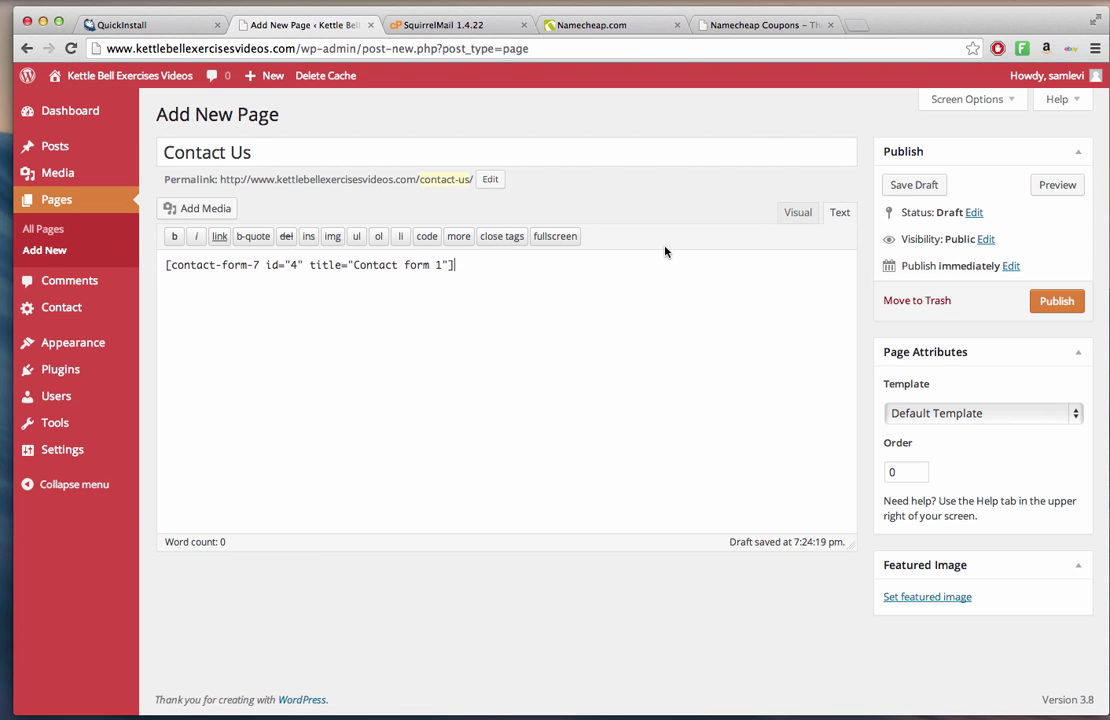
Step: Preview the Contact Us draft, check the form with its CAPTCHA, and close the preview
left_click(1058, 185)
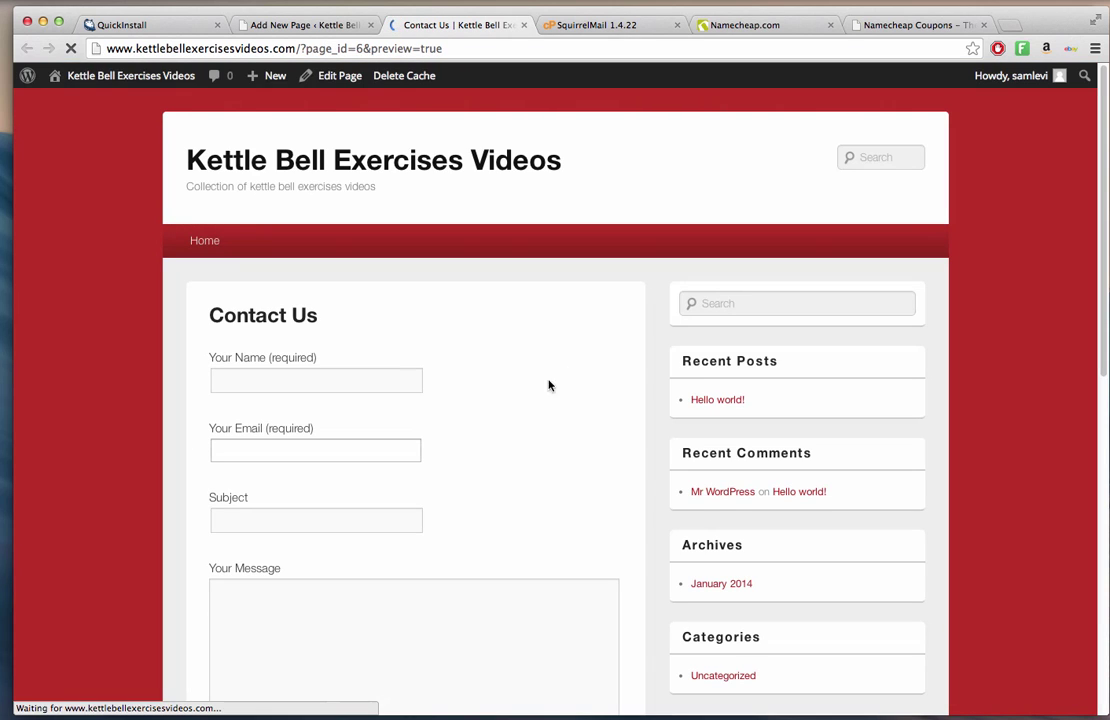
scroll(168, 364, "down", 3)
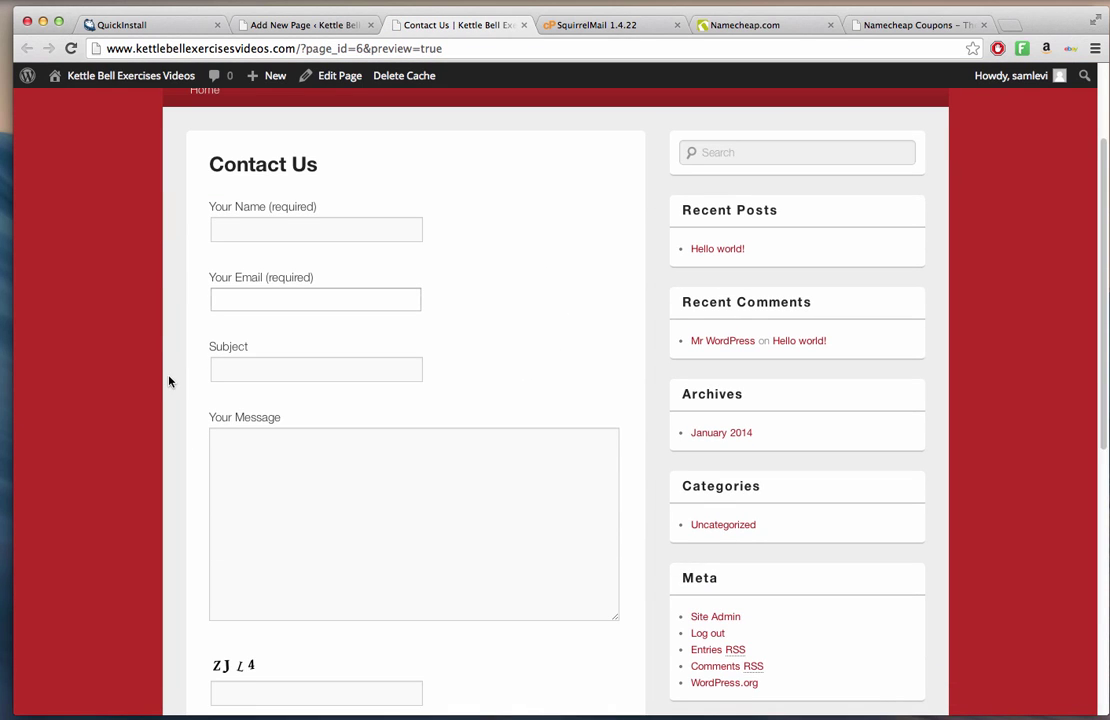
scroll(166, 389, "down", 5)
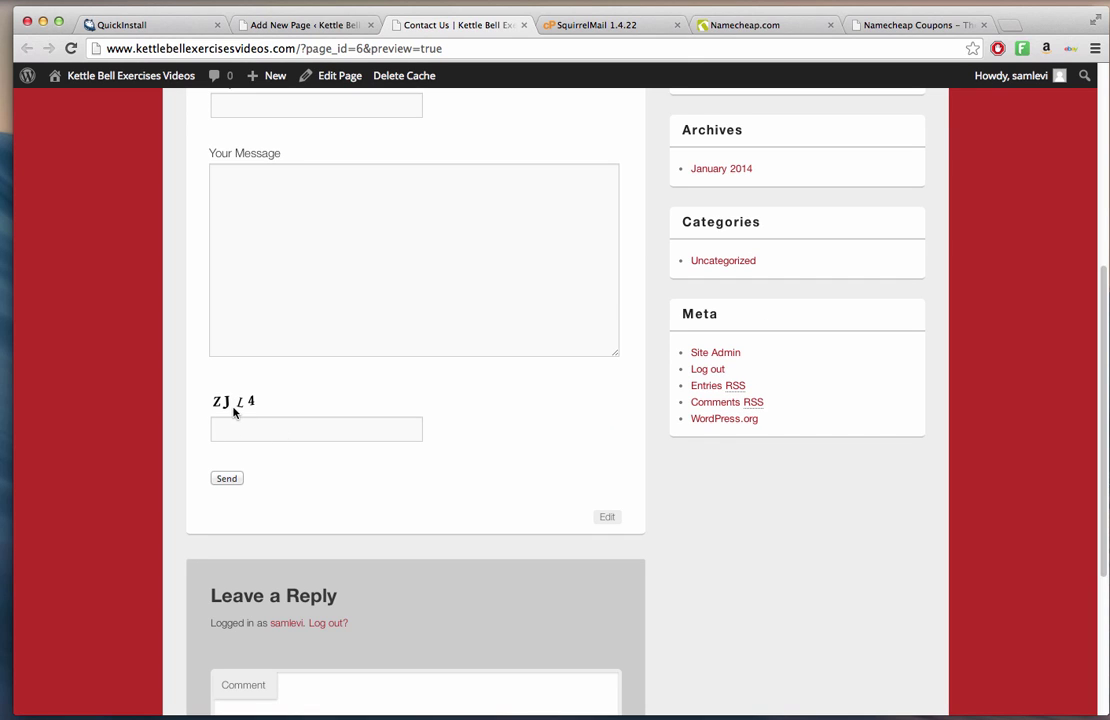
left_click_drag(211, 406, 277, 406)
scroll(270, 490, "up", 5)
scroll(290, 508, "down", 4)
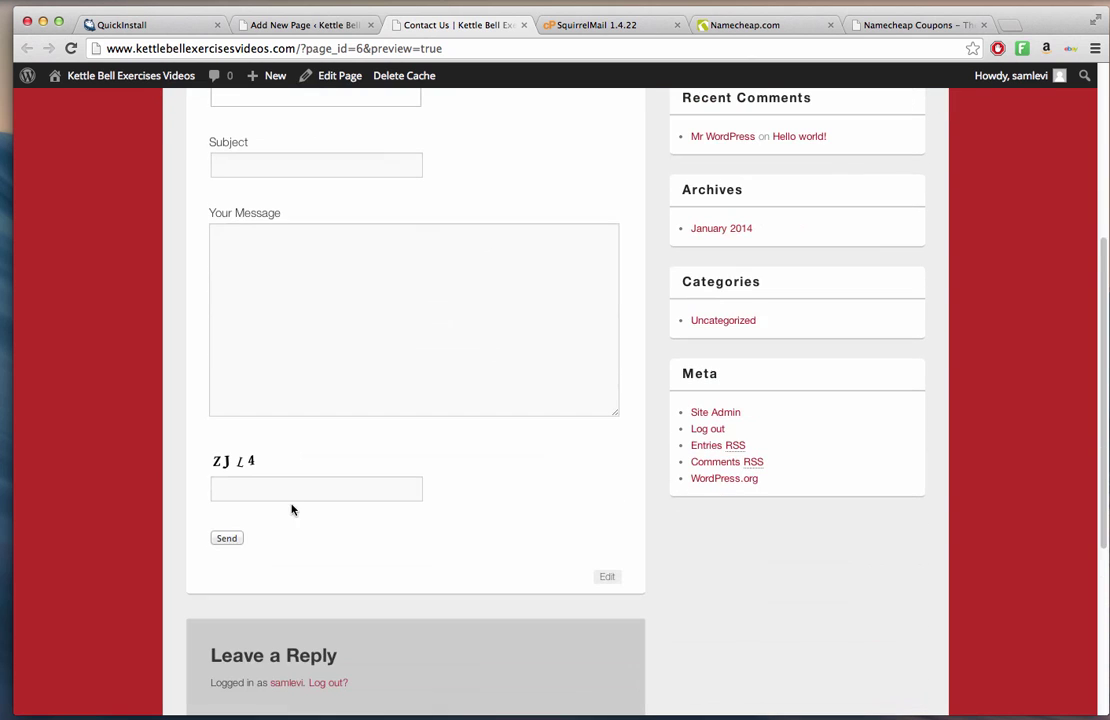
left_click(524, 25)
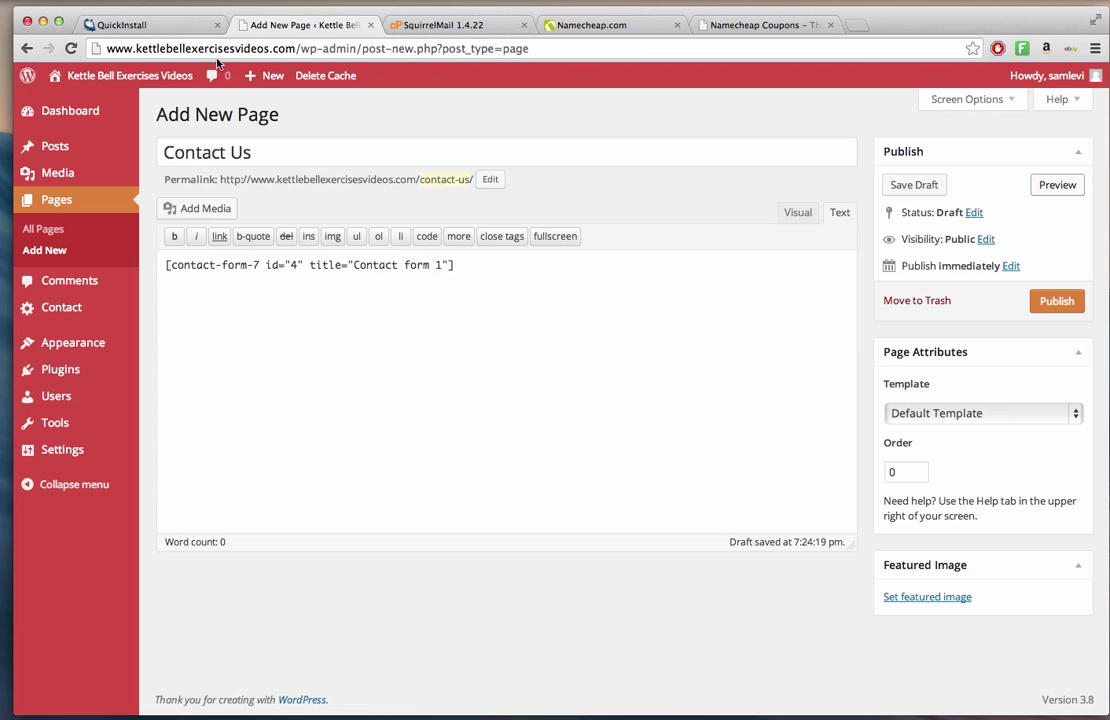
Step: Publish the Contact Us page, open it, and enter a sender name and email address
left_click(1055, 302)
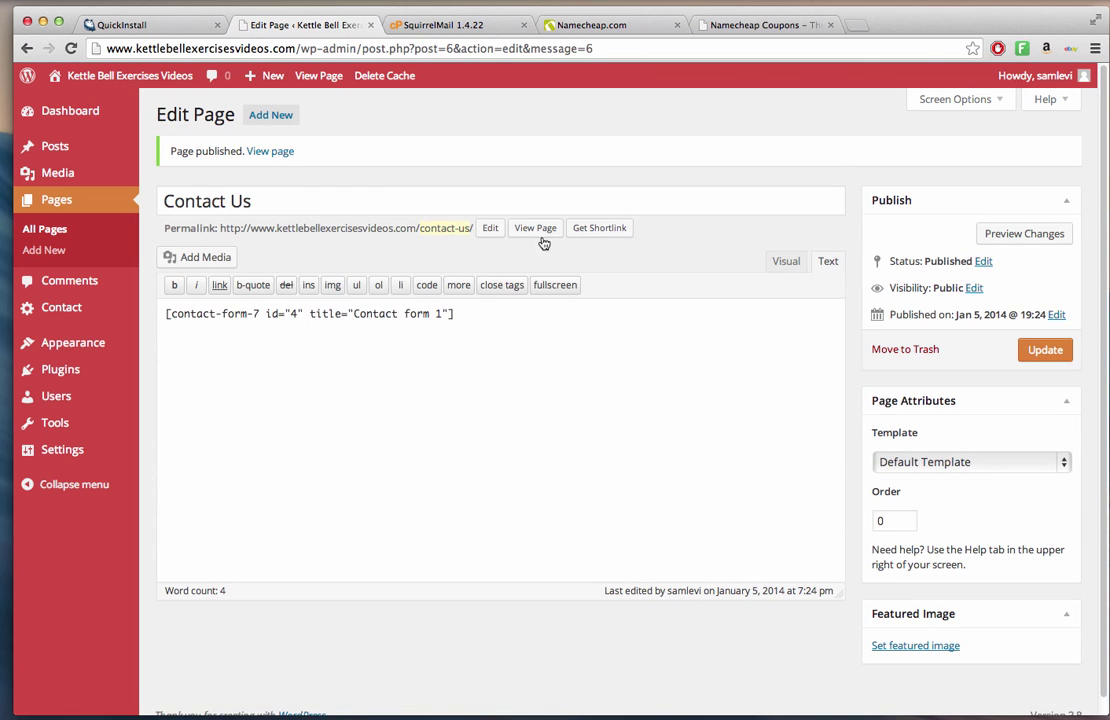
left_click(537, 229)
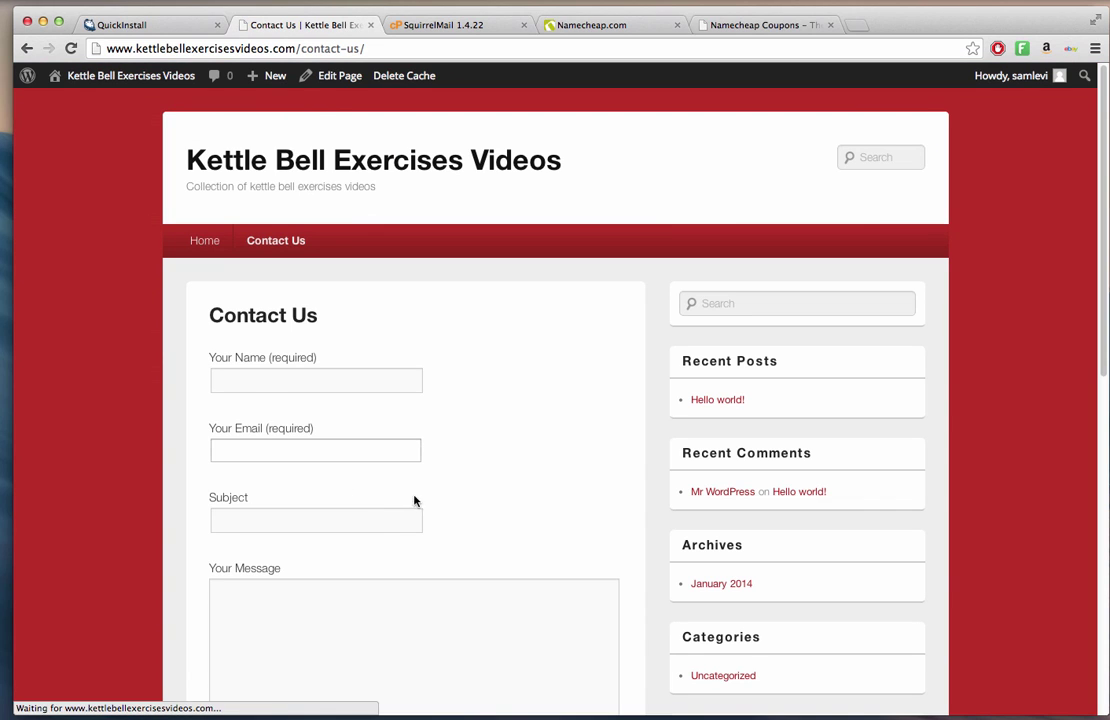
left_click(251, 382)
type("Lemuel")
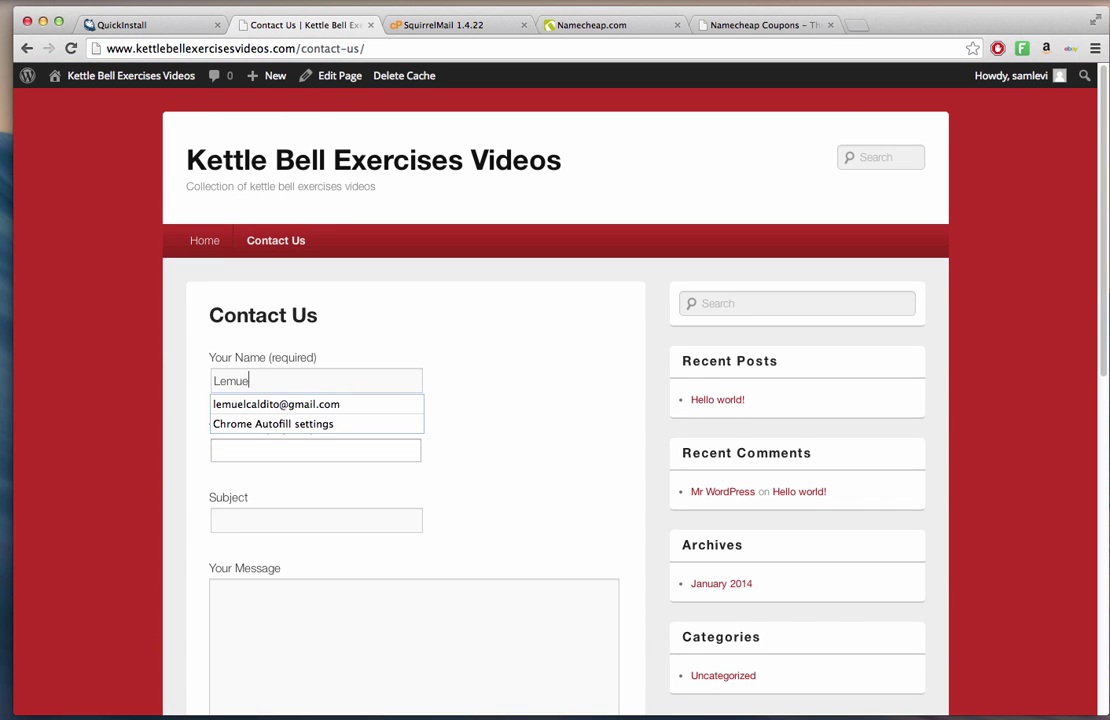
key("Tab")
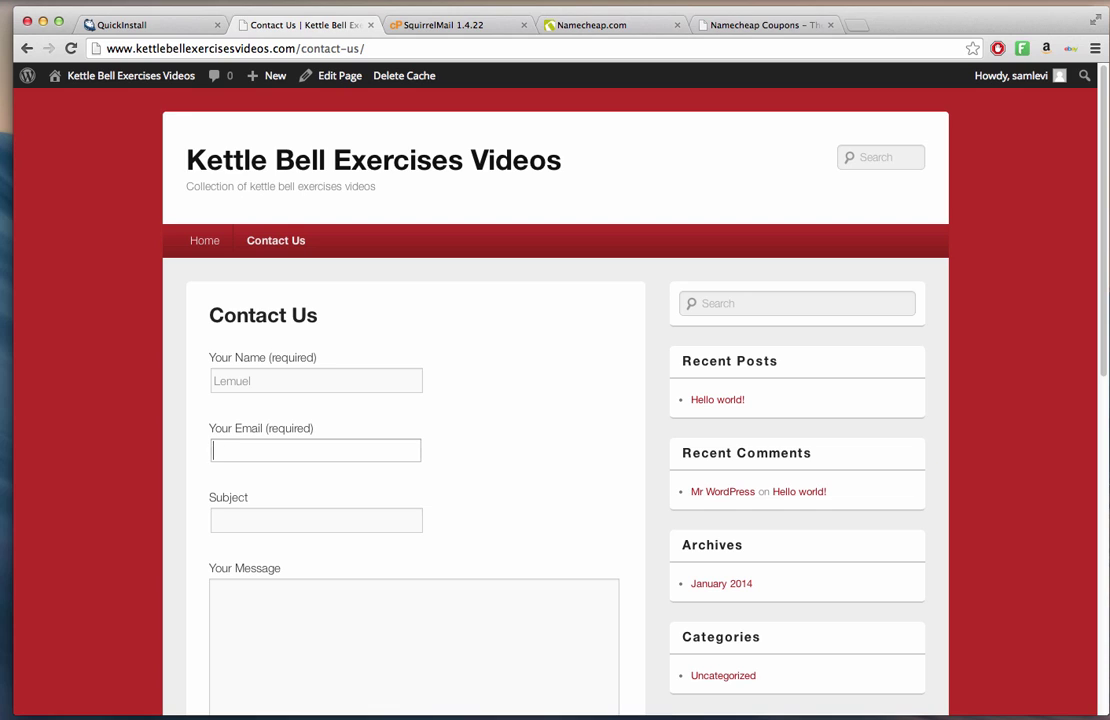
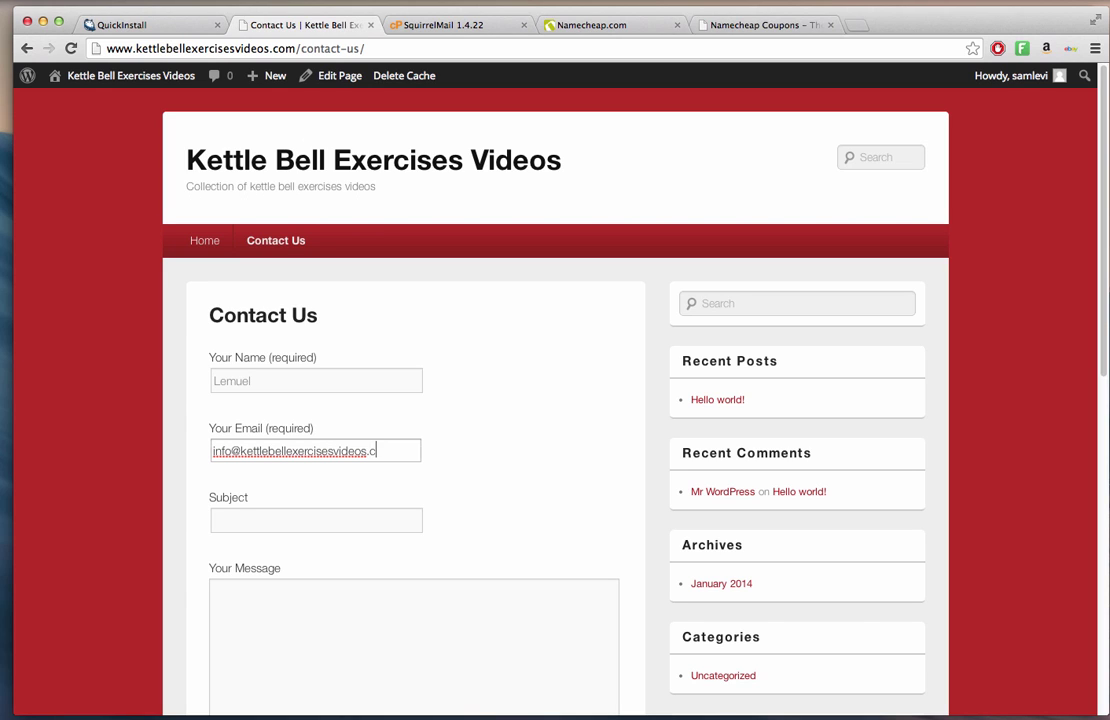
Step: Enter subject 'Test' and a short message, then send the form until it succeeds
left_click(248, 522)
type("Test")
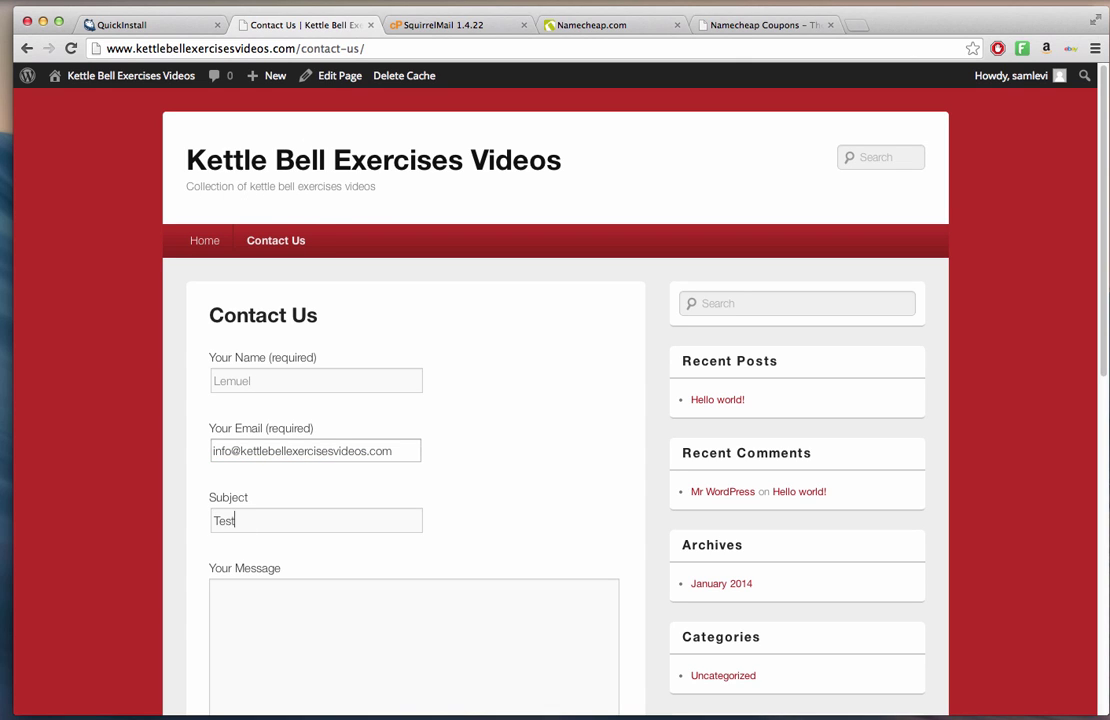
key("Tab")
scroll(260, 507, "down", 5)
type("test")
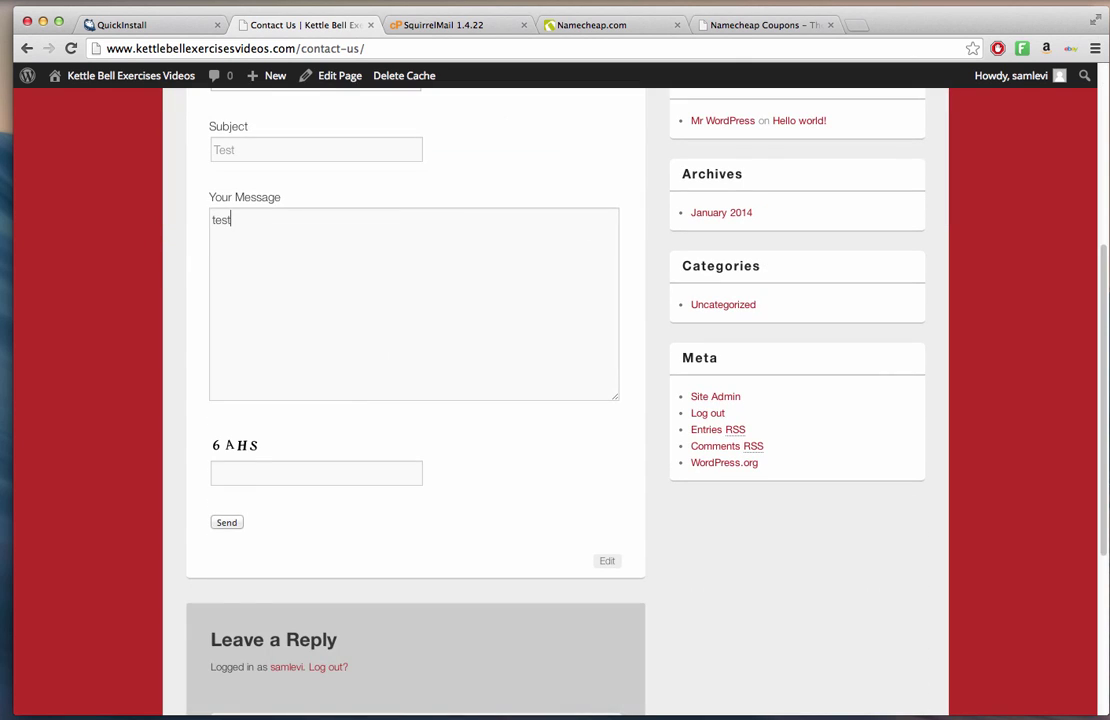
left_click(226, 522)
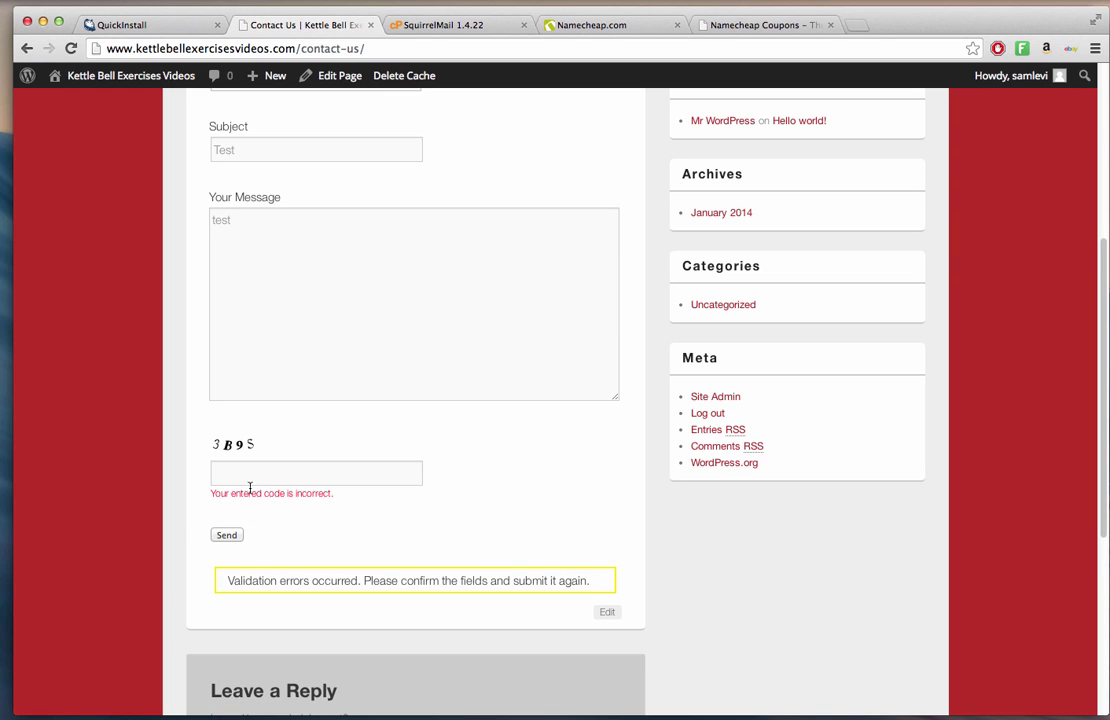
left_click(229, 537)
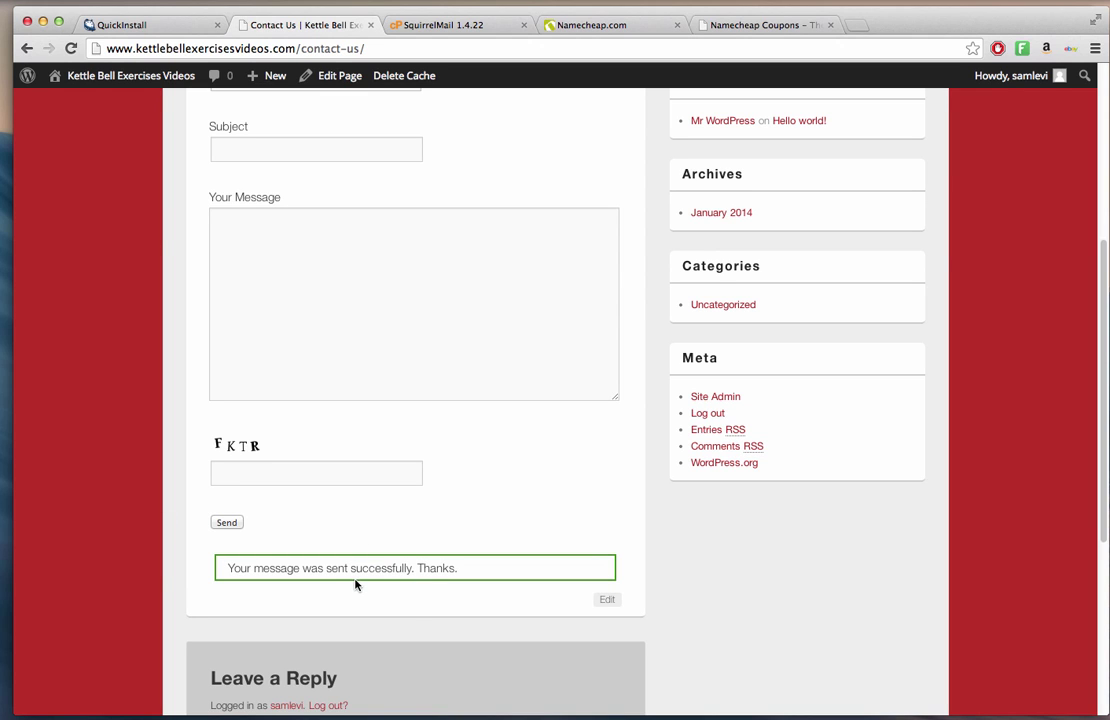
scroll(345, 588, "up", 5)
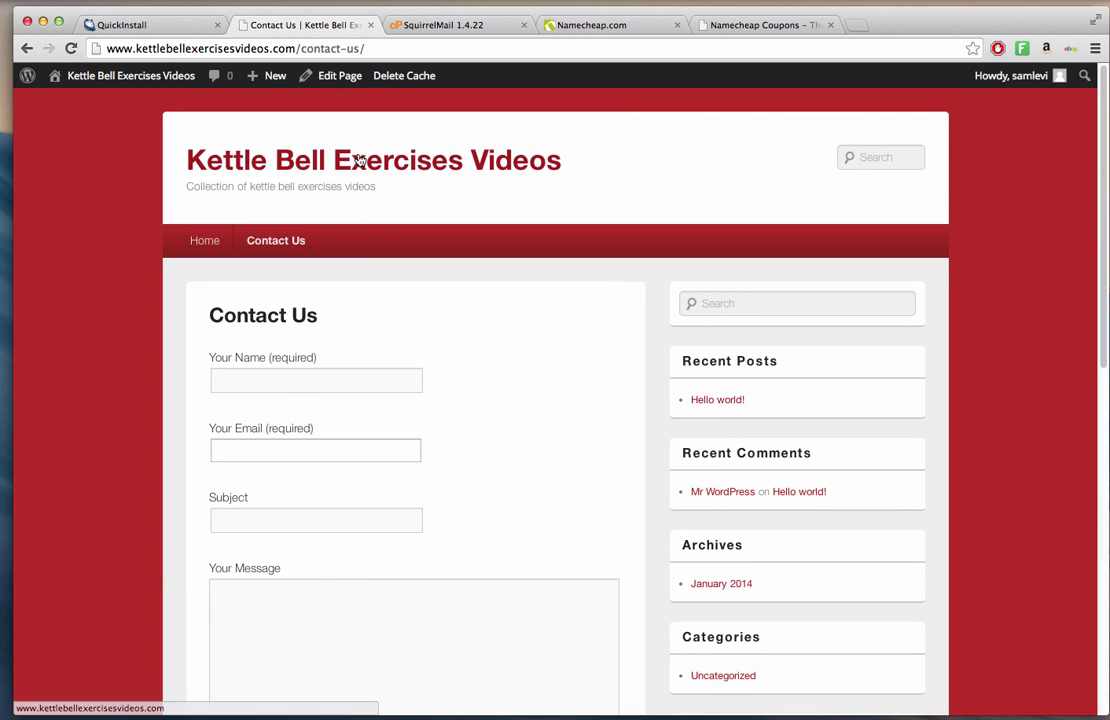
Step: In SquirrelMail, read the WordPress installation email and the contact form's 'Test' message
left_click(323, 168)
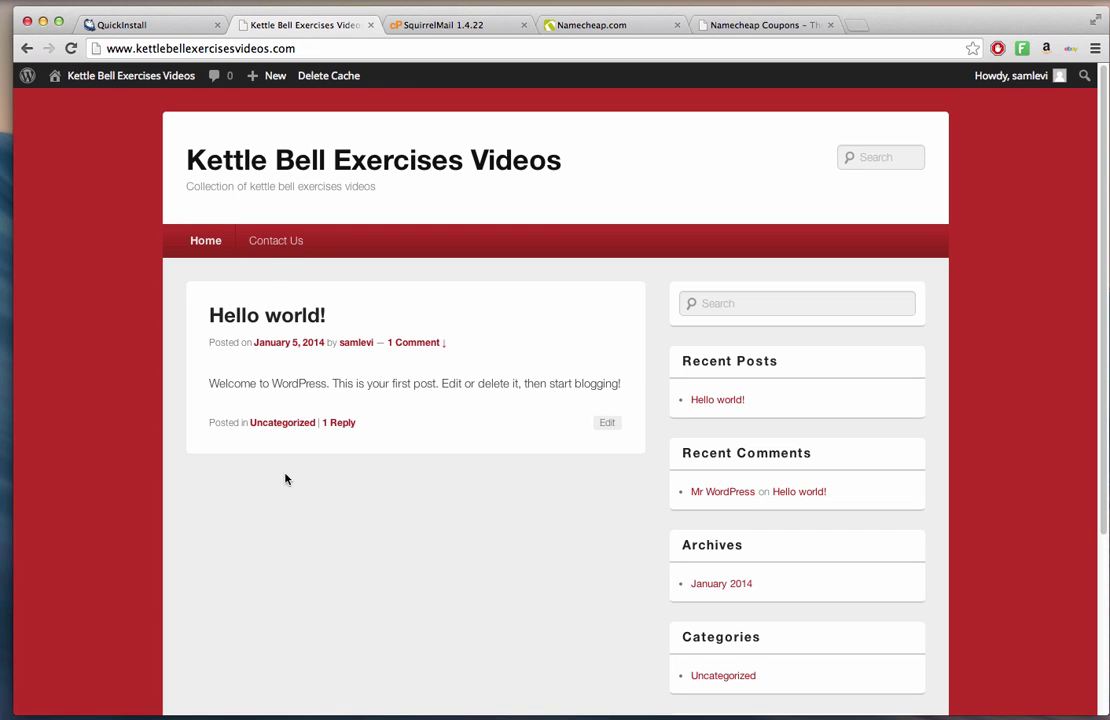
left_click(436, 25)
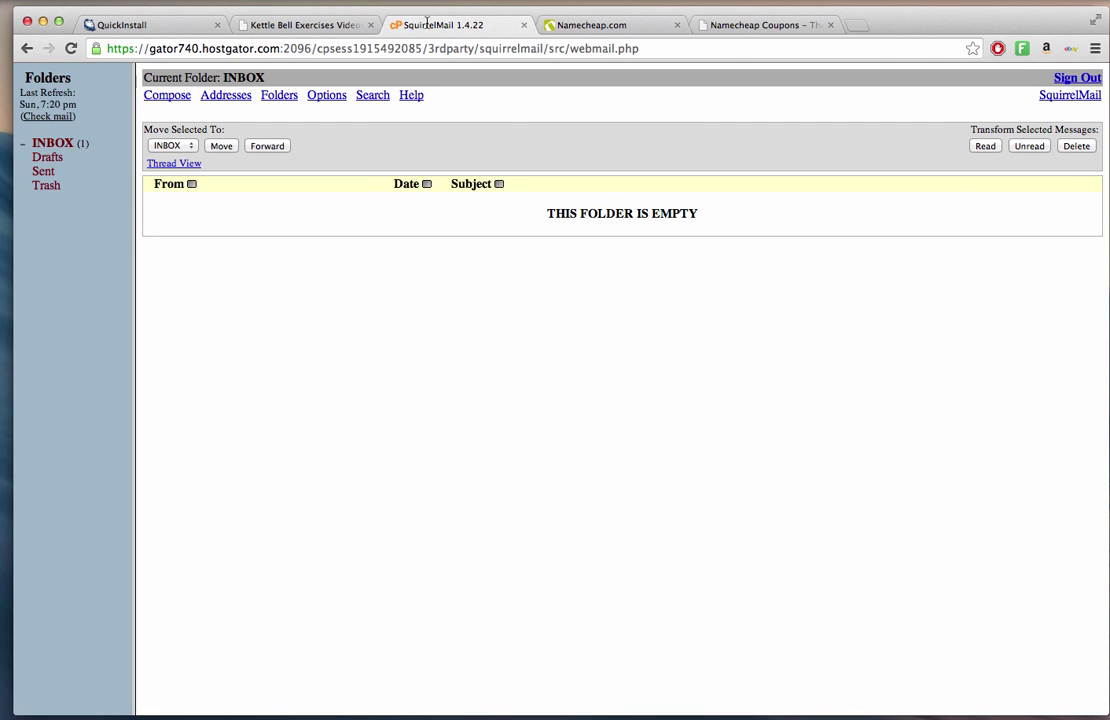
left_click(55, 143)
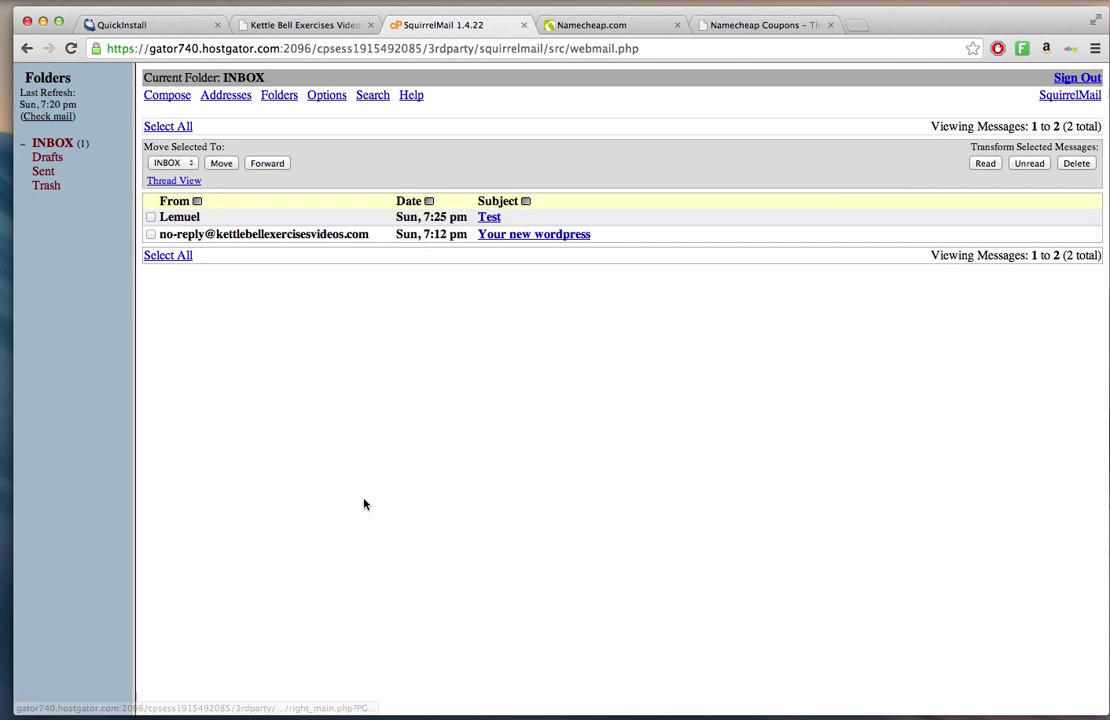
left_click(508, 236)
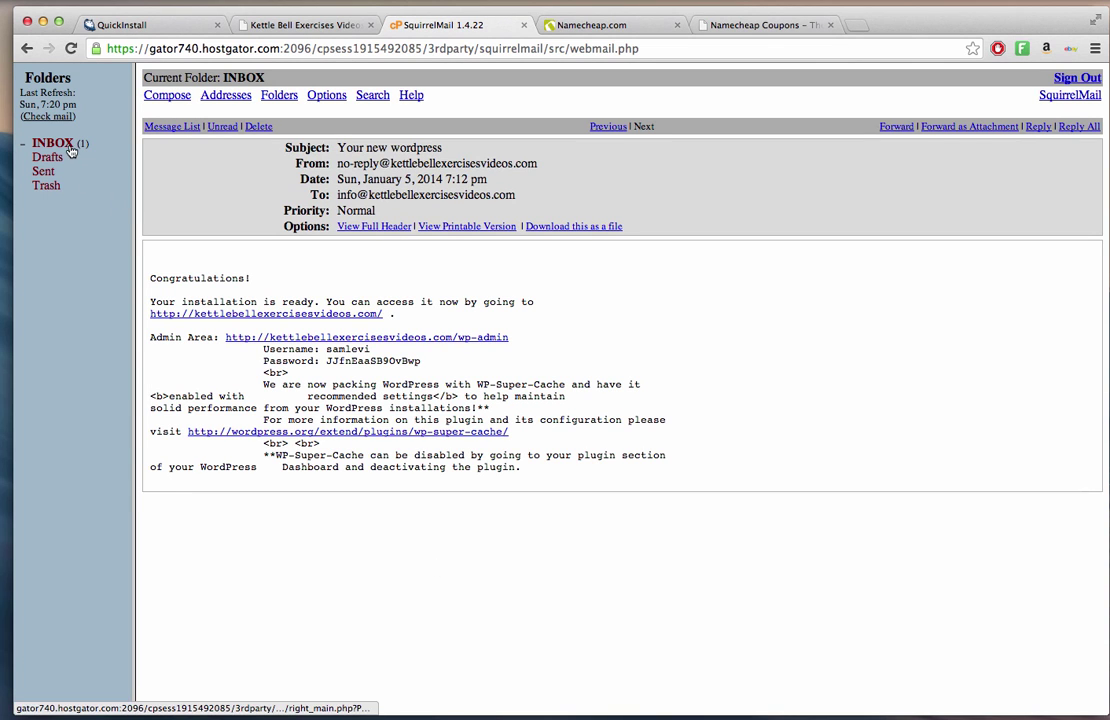
left_click(56, 143)
left_click(489, 217)
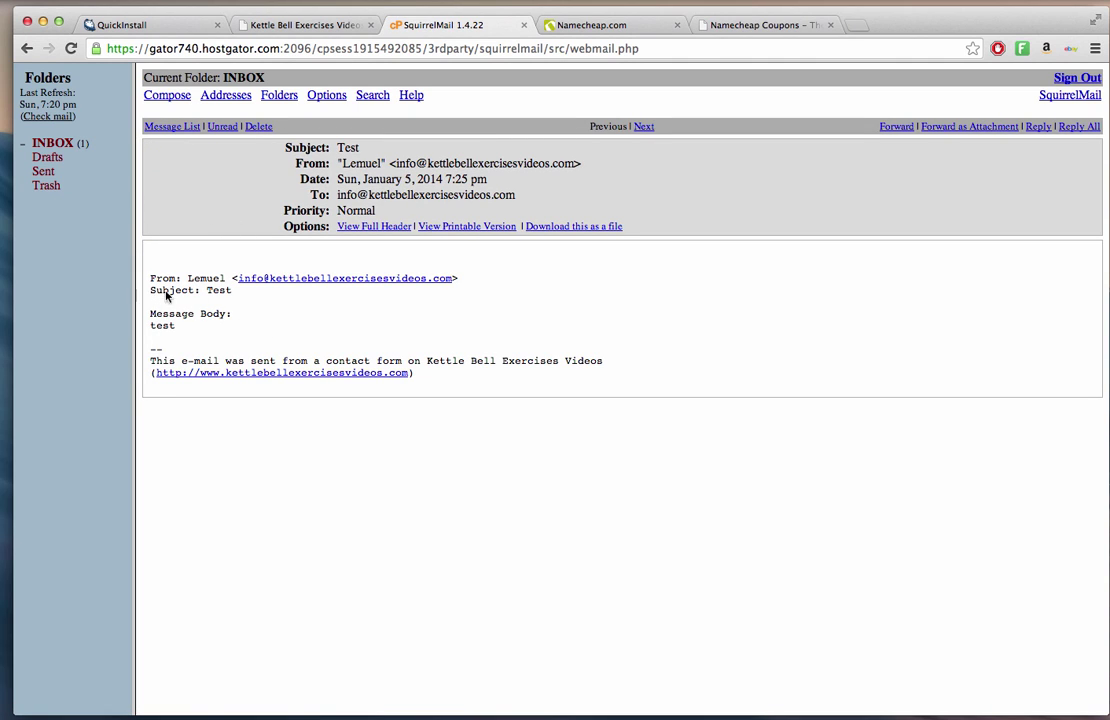
left_click_drag(151, 278, 508, 384)
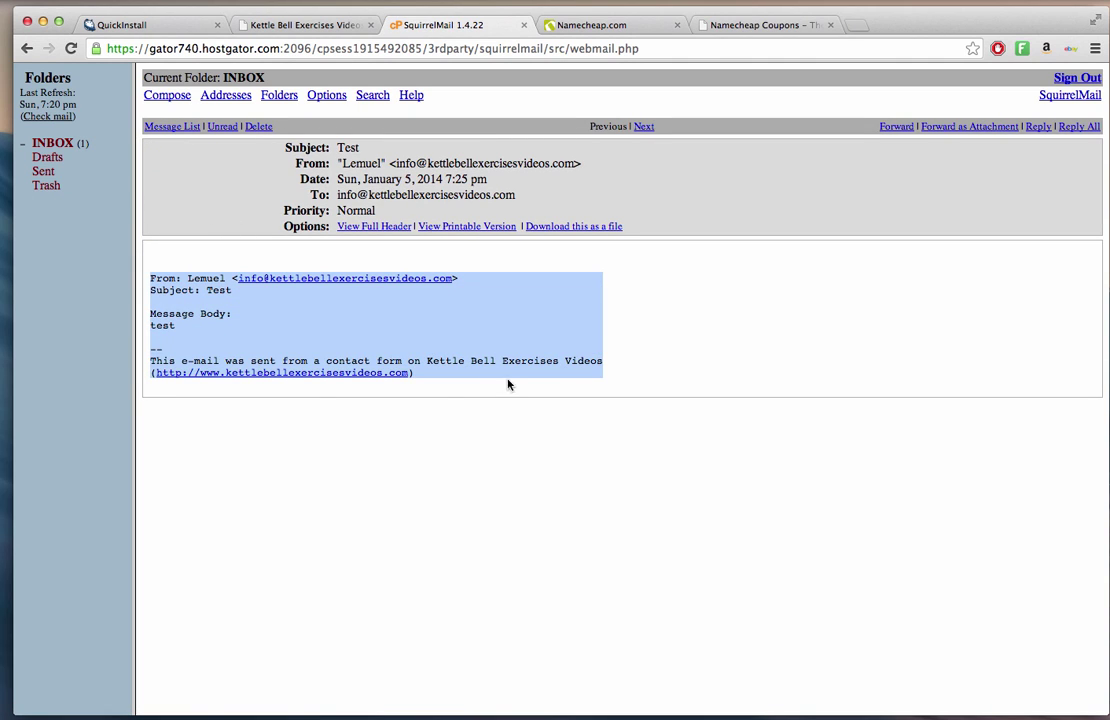
left_click(285, 28)
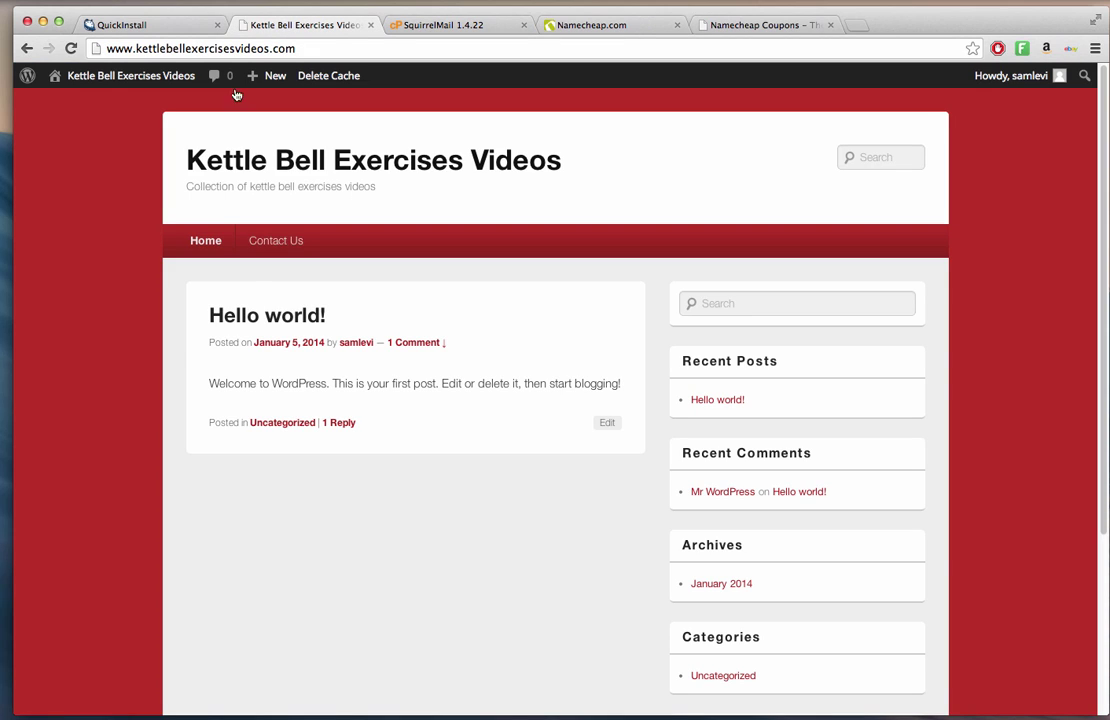
Step: Visit the site's Contact Us page, return to the home page, and open a blank browser tab
left_click(275, 240)
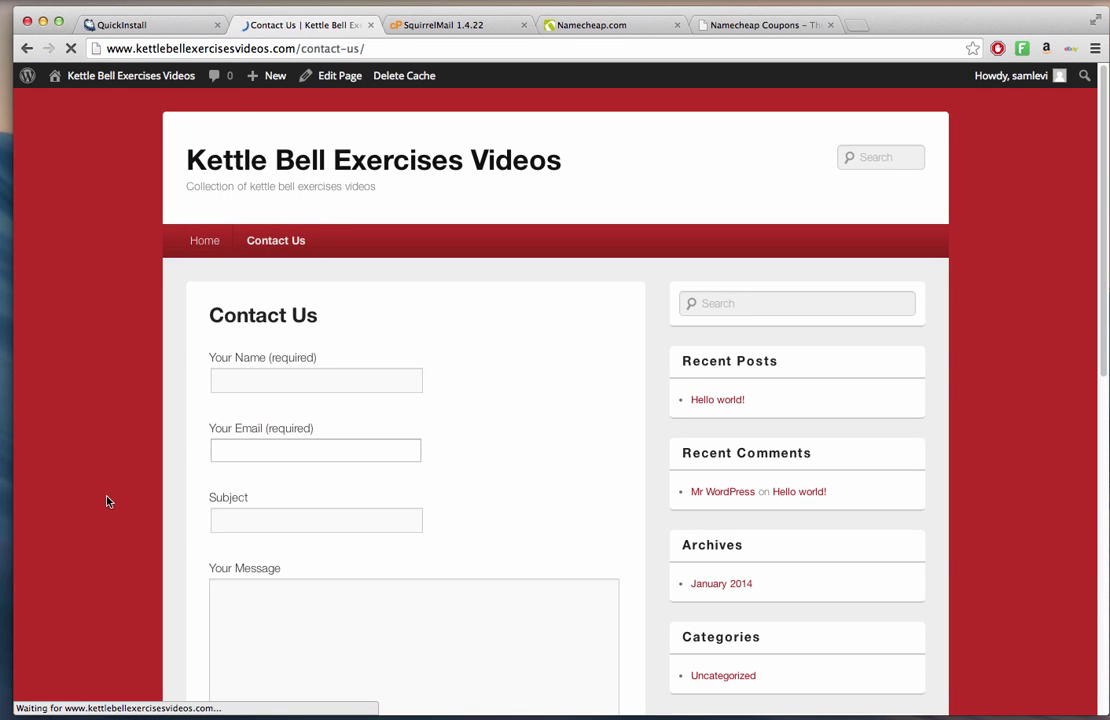
left_click(404, 164)
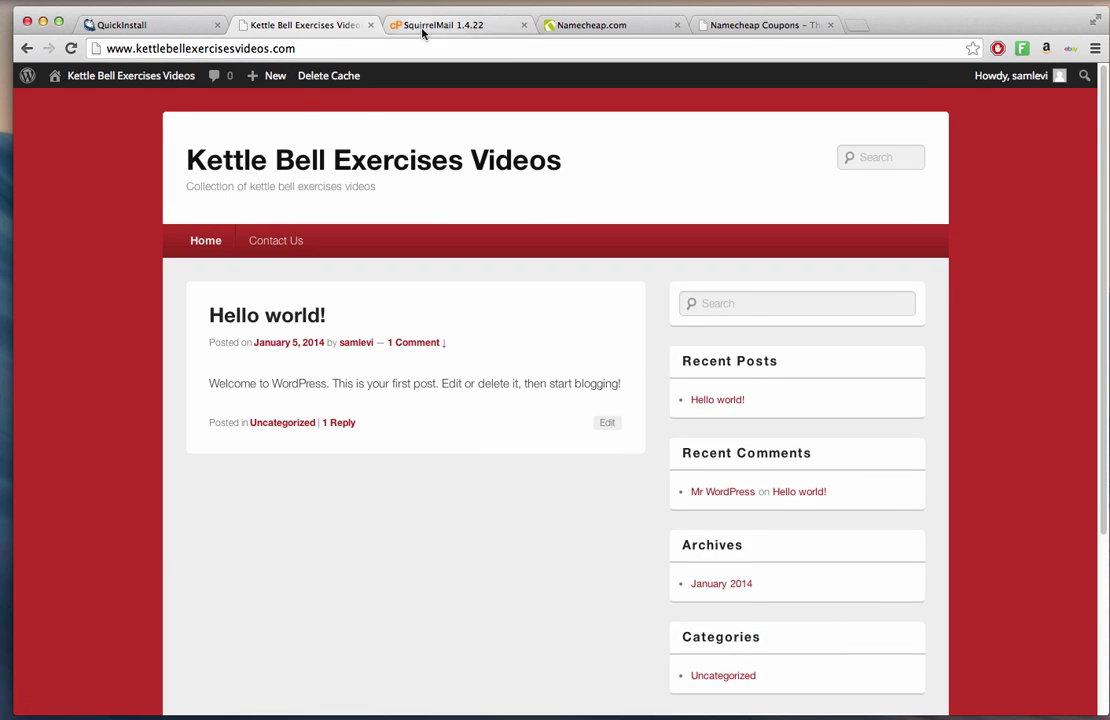
left_click(856, 25)
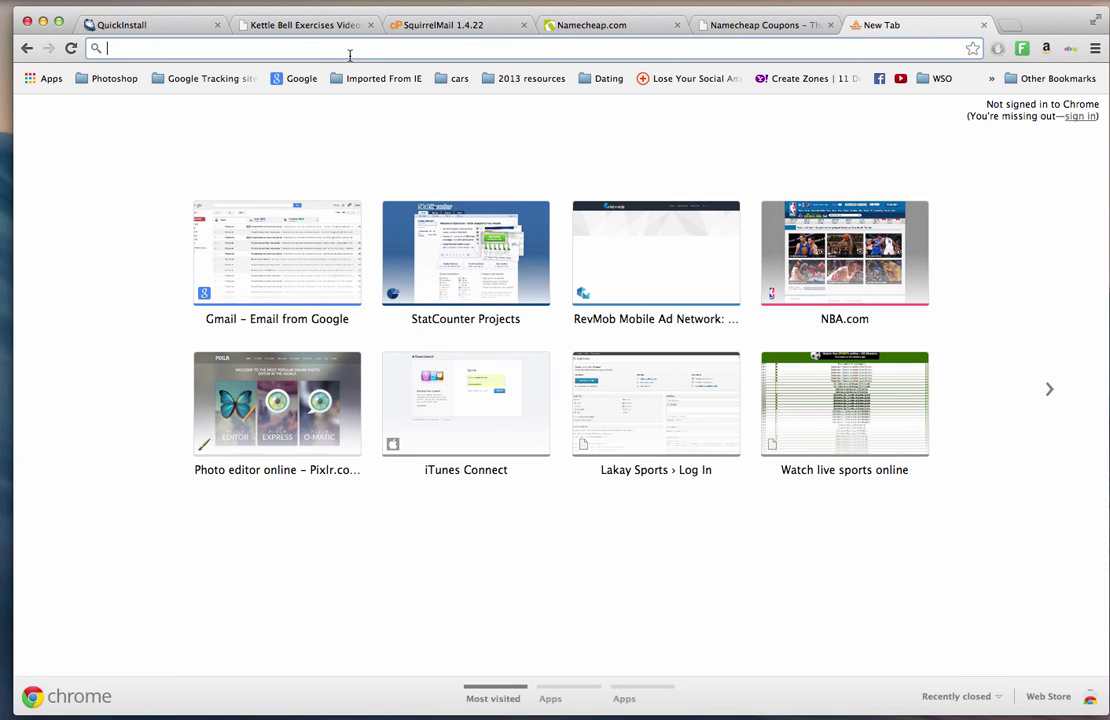
Step: Load pixabay.com and browse its home page
type("pixabay.com")
key("Return")
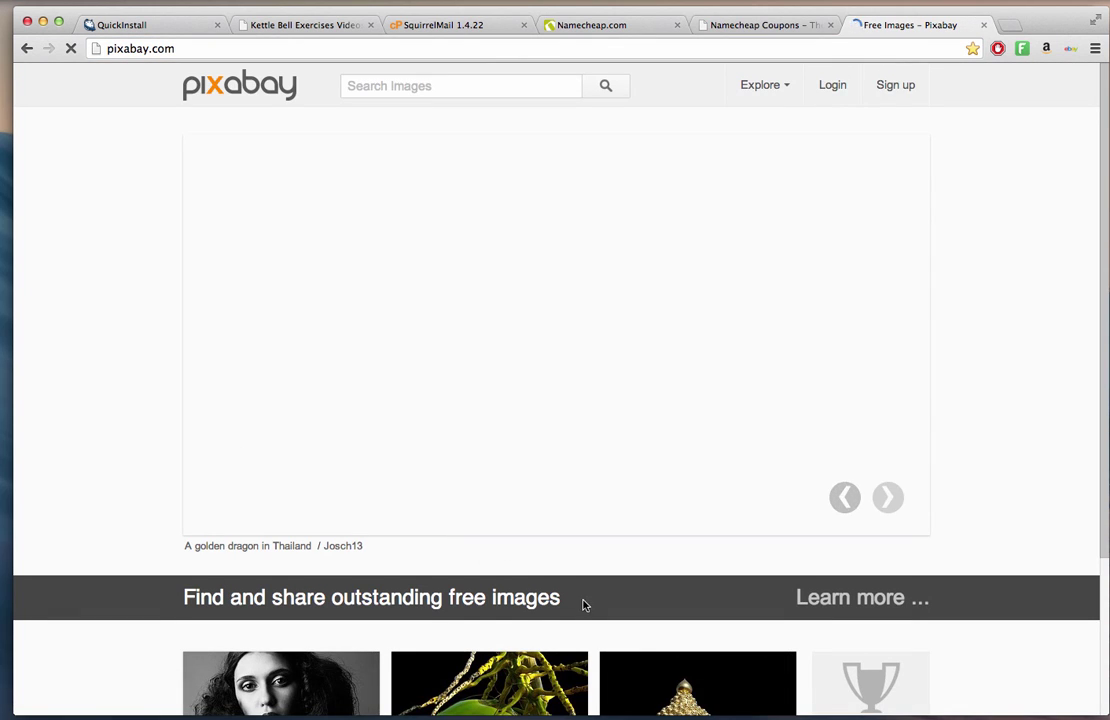
scroll(491, 551, "down", 2)
scroll(491, 551, "down", 2)
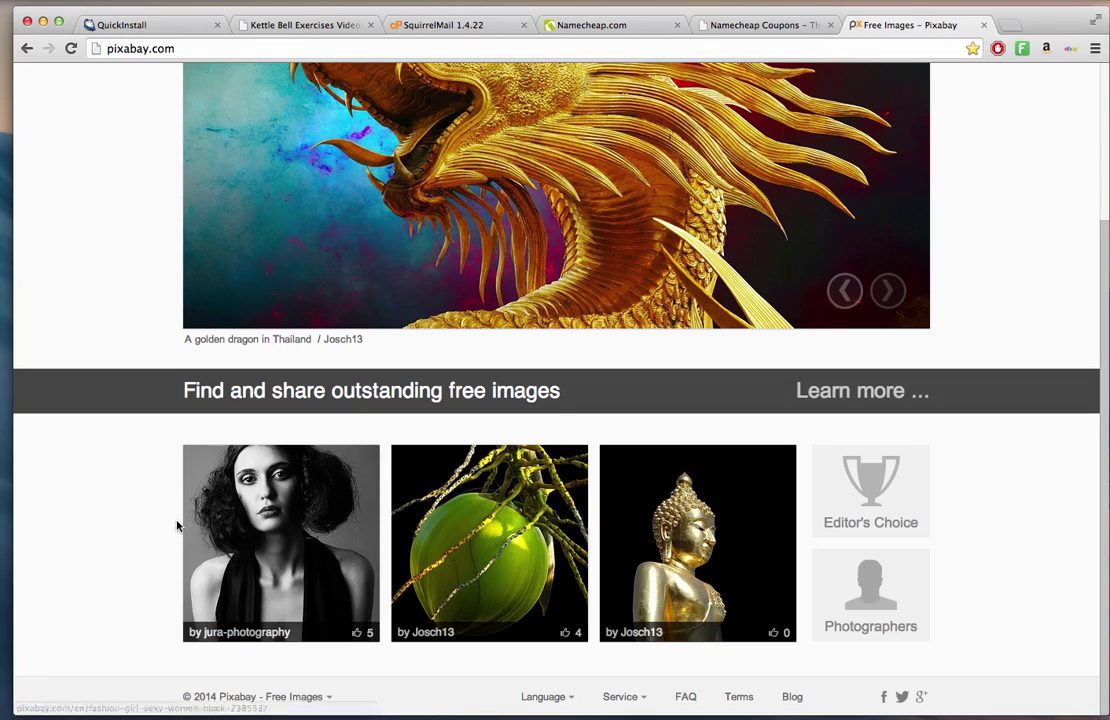
scroll(172, 524, "up", 4)
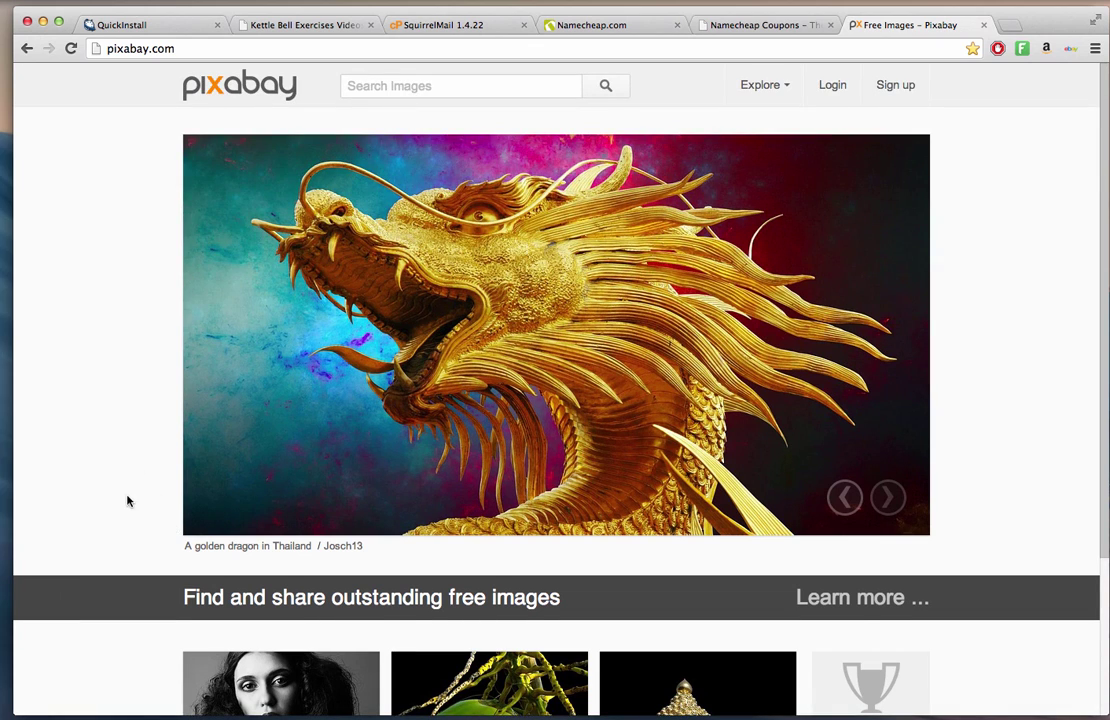
scroll(129, 500, "down", 4)
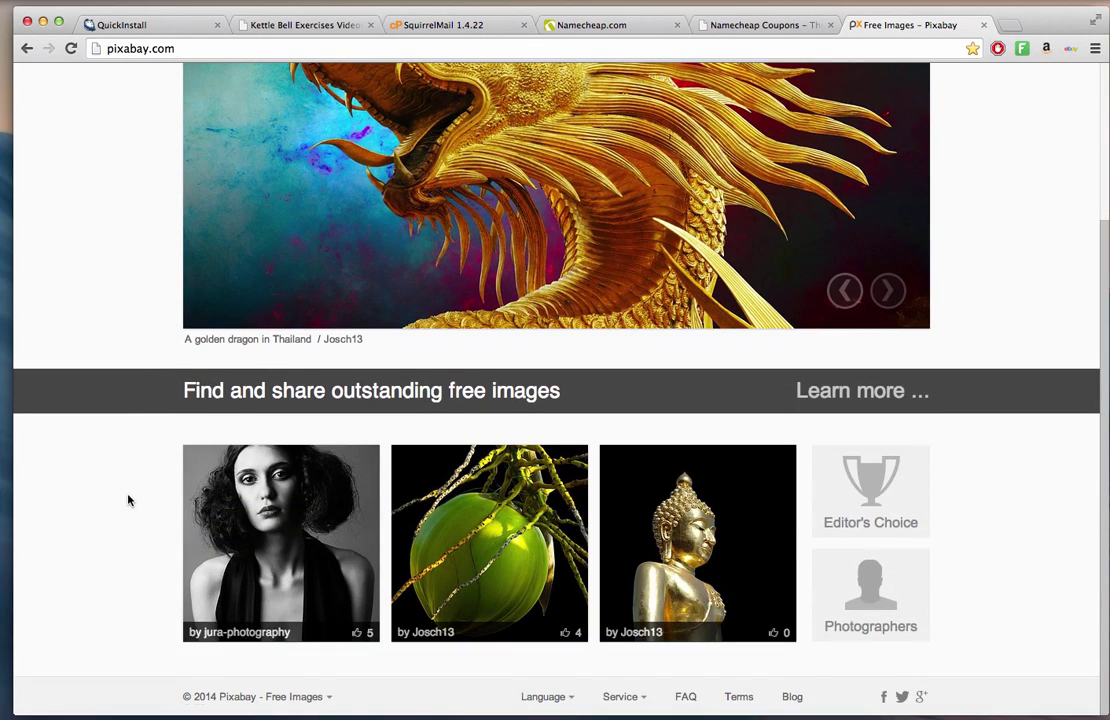
scroll(128, 500, "up", 4)
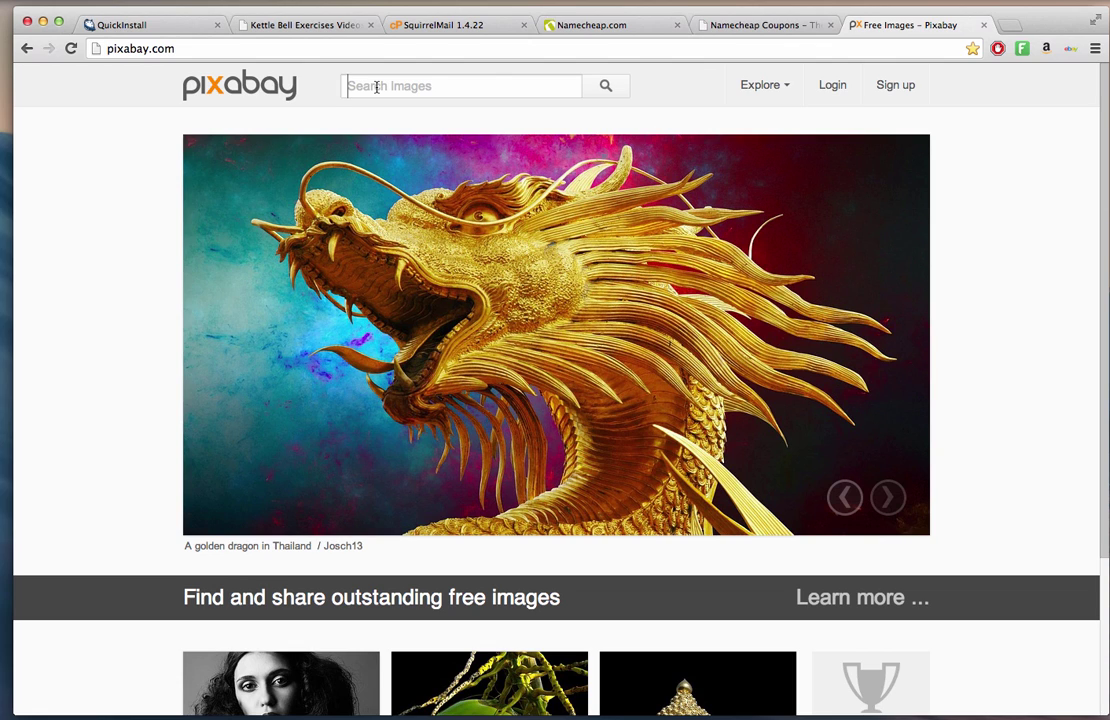
Step: Search Pixabay for 'sunset', open the boats photo, and open its CC0 licence link in a new tab
type("sunset")
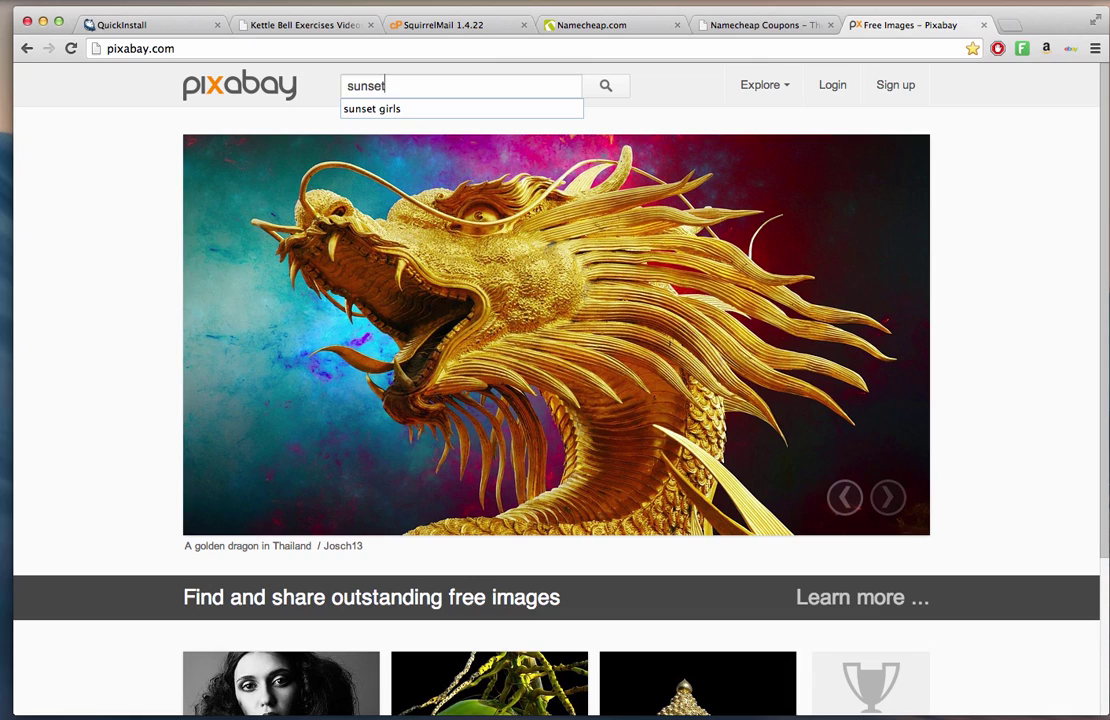
key("Return")
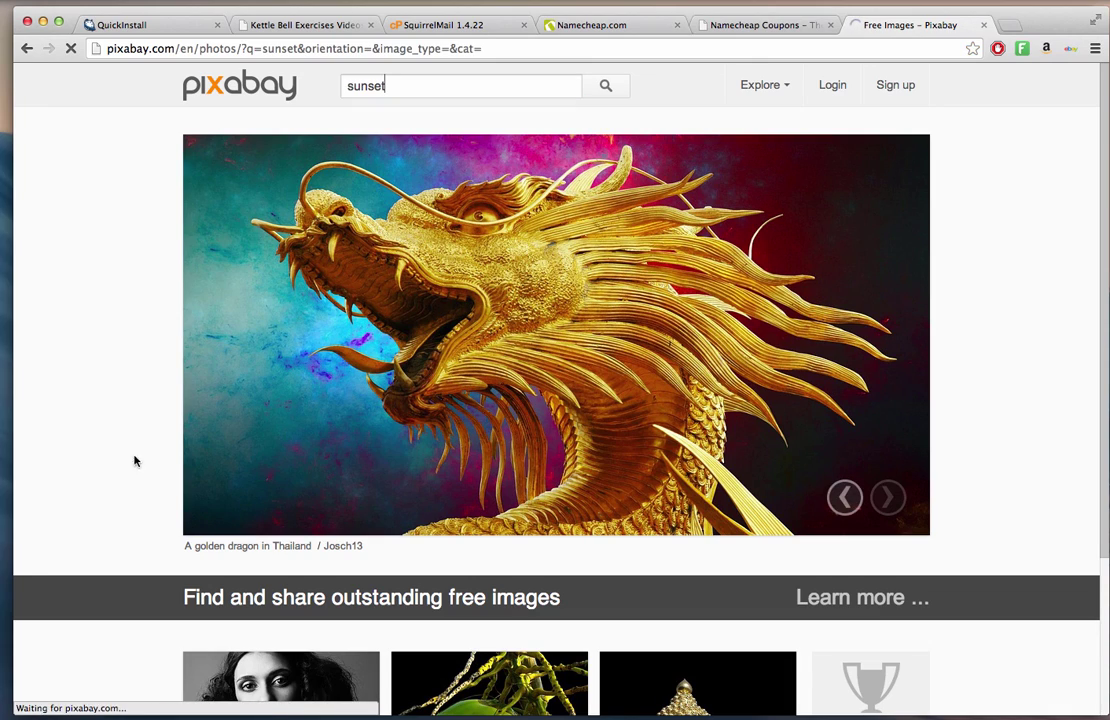
scroll(612, 632, "down", 5)
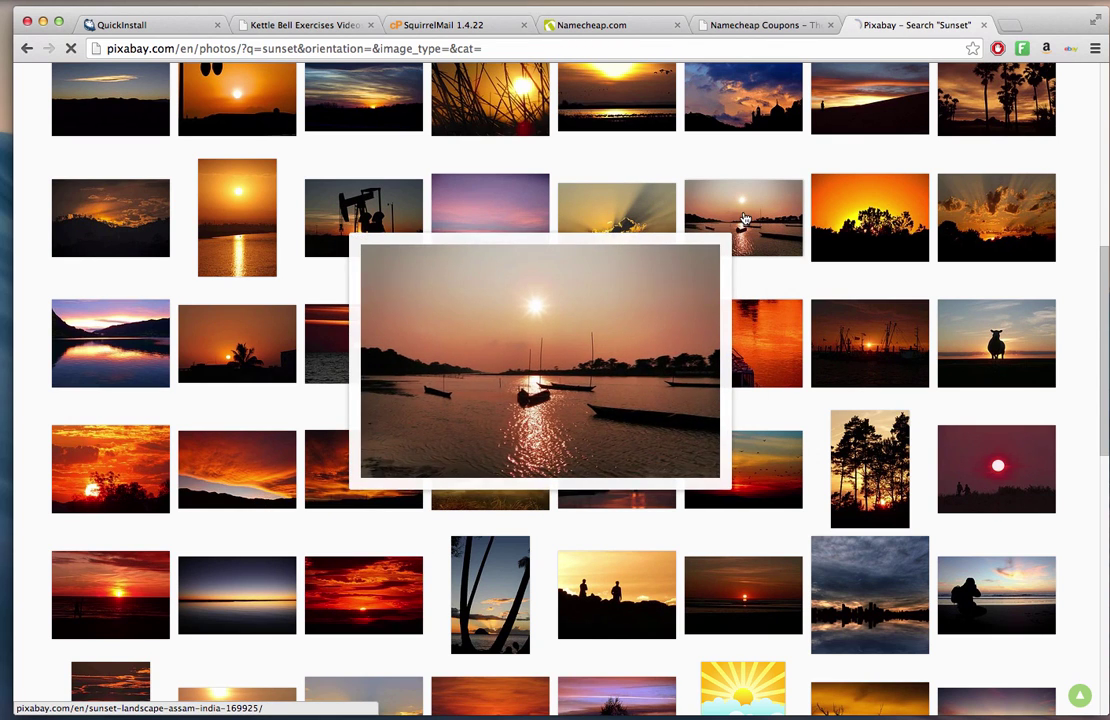
left_click(696, 220)
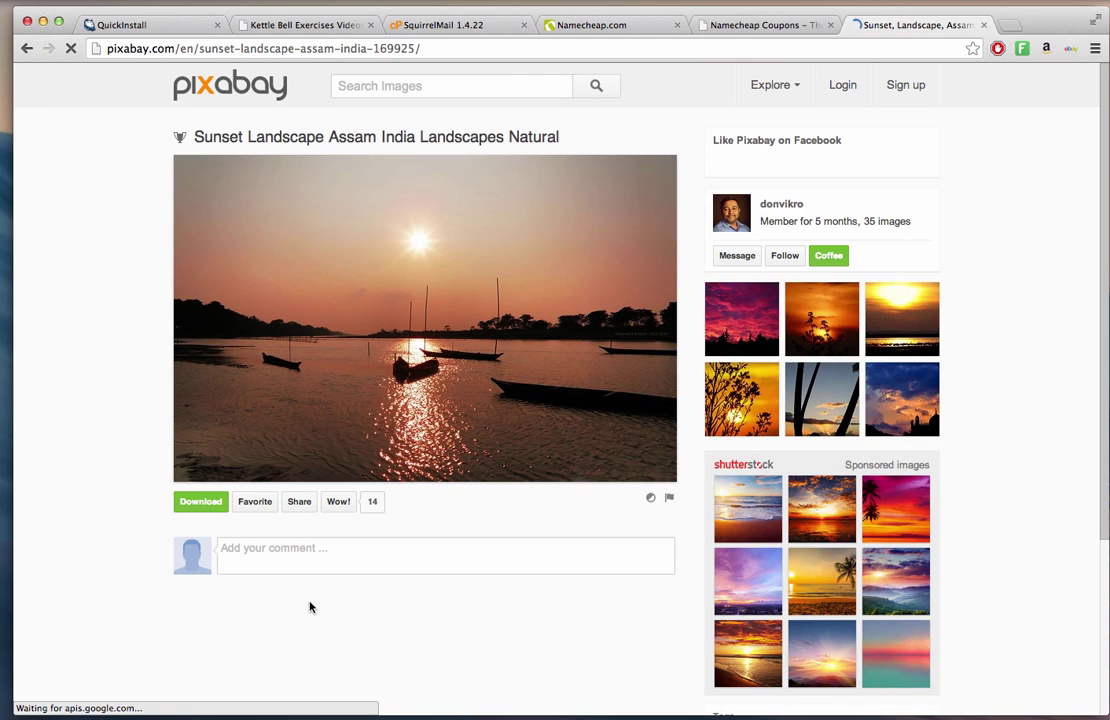
scroll(285, 593, "down", 2)
scroll(290, 595, "down", 4)
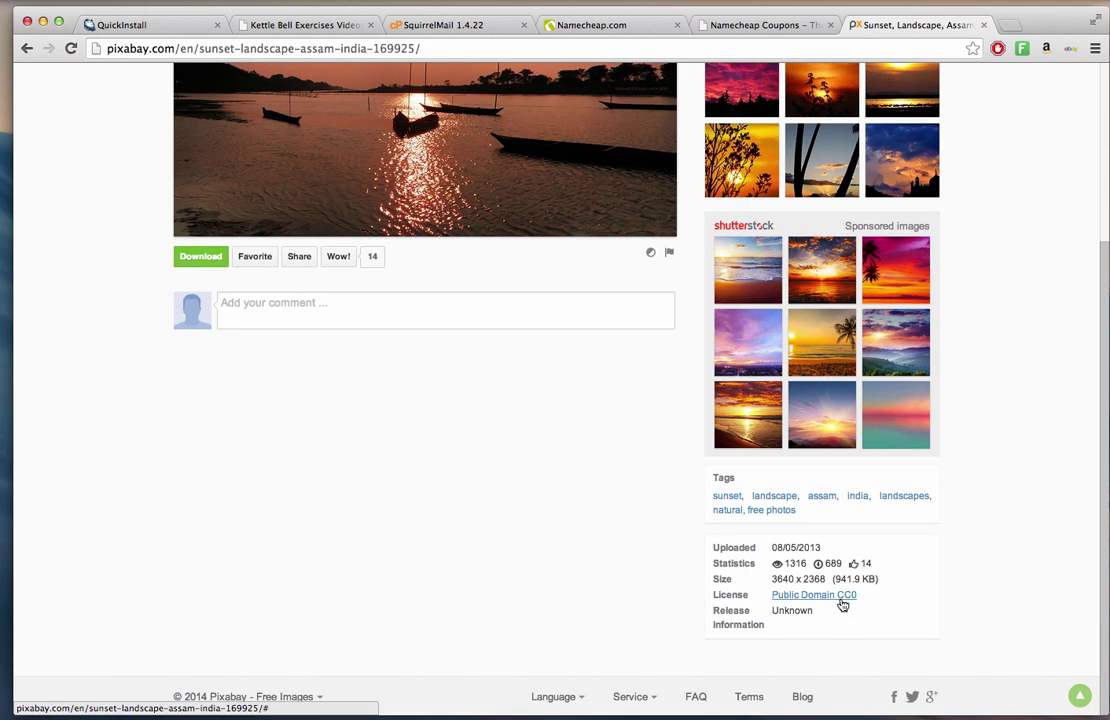
right_click(840, 606)
left_click(872, 502)
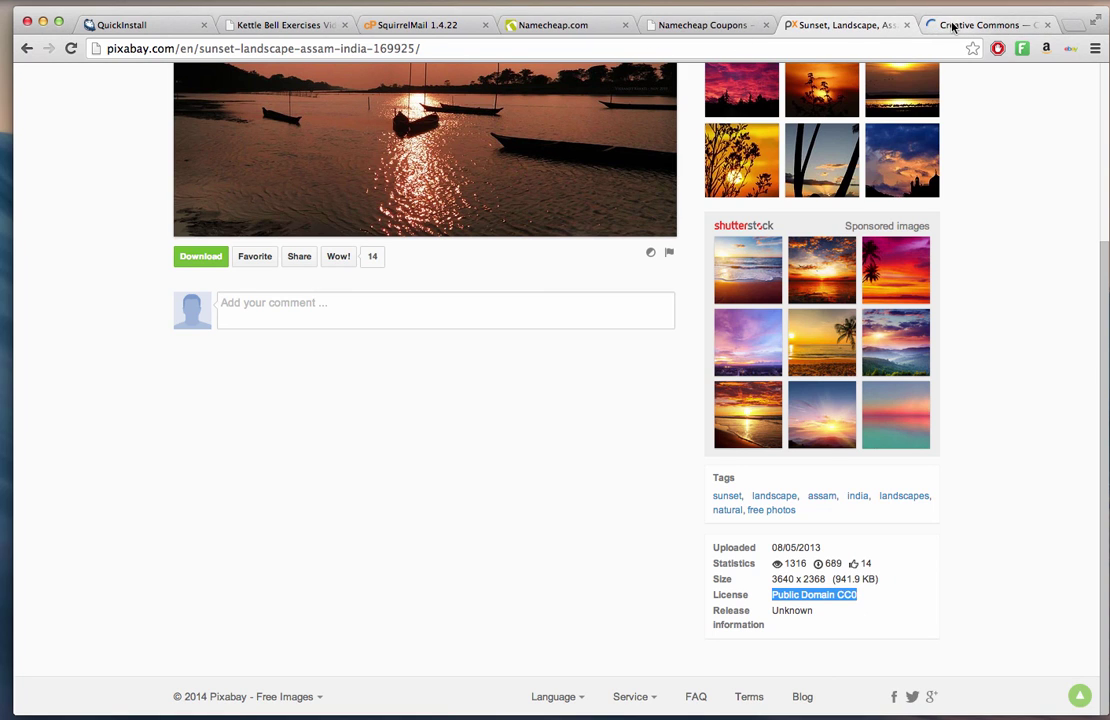
left_click(956, 24)
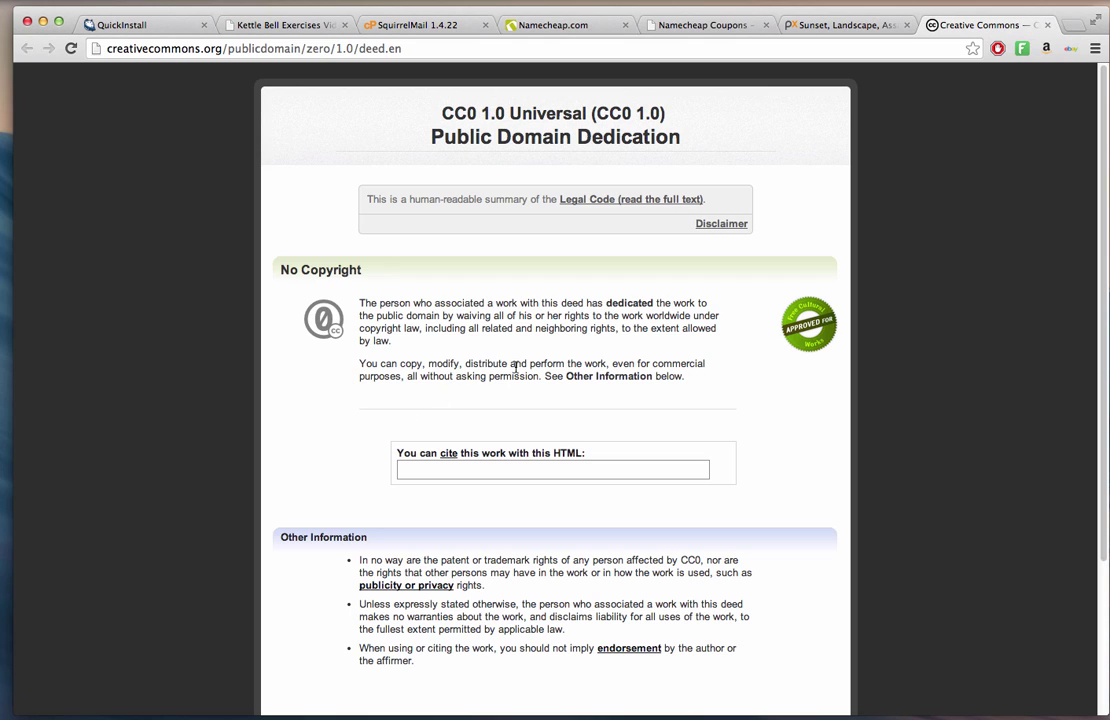
right_click(622, 376)
key("Escape")
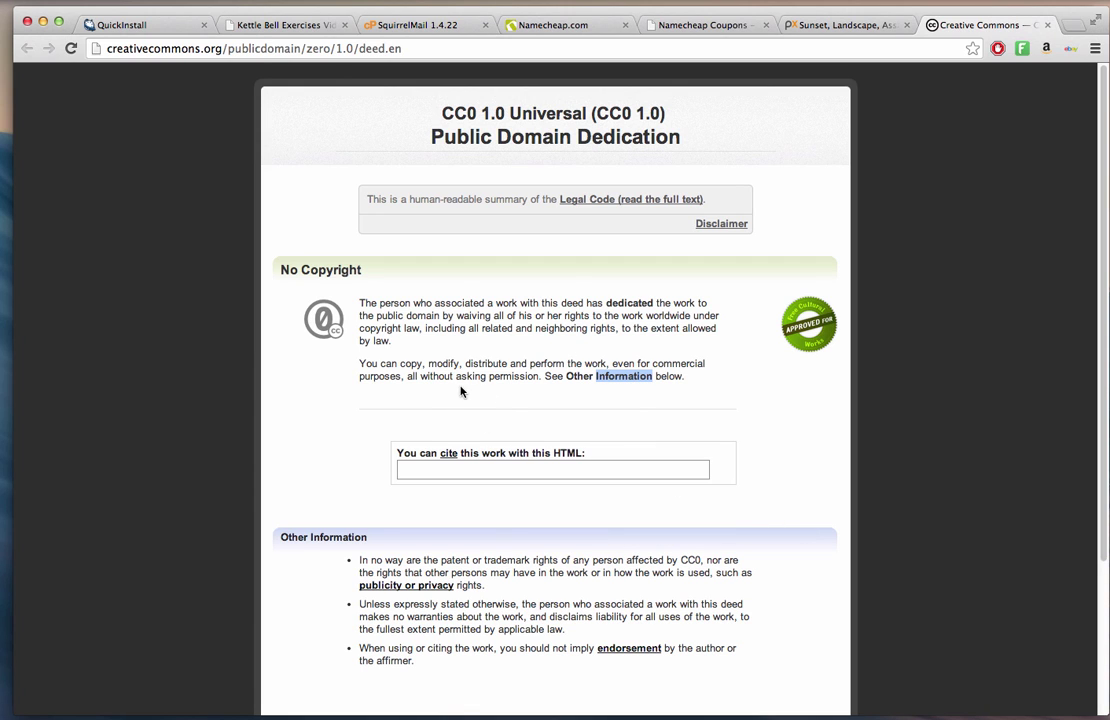
left_click(855, 22)
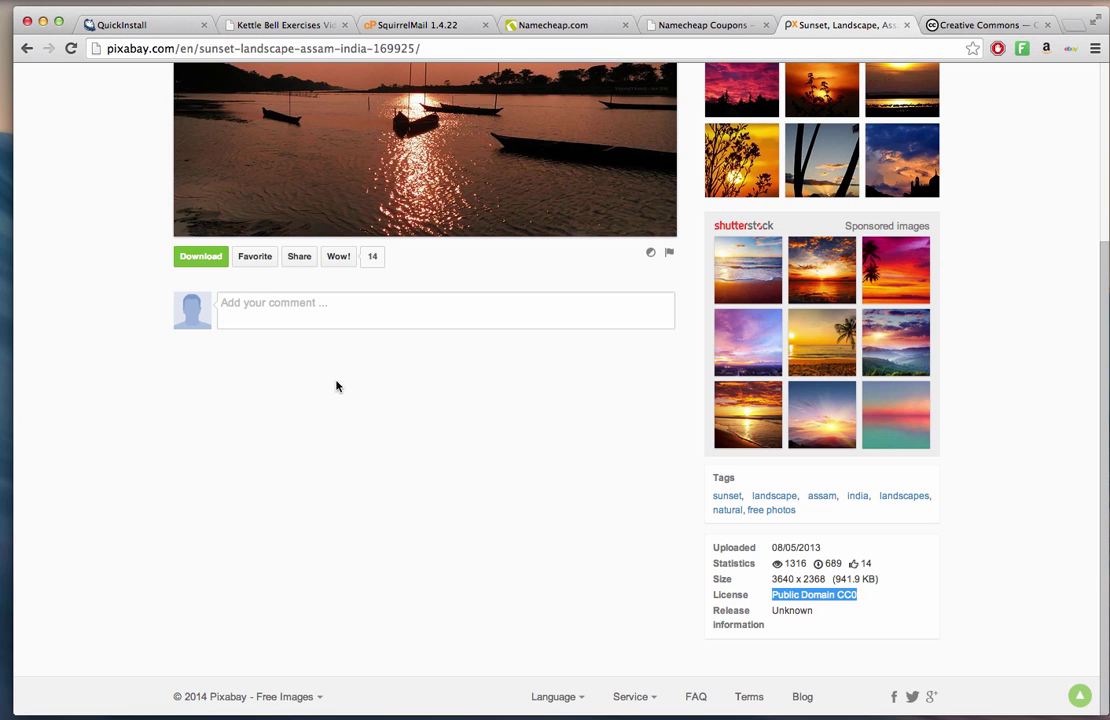
scroll(337, 390, "up", 5)
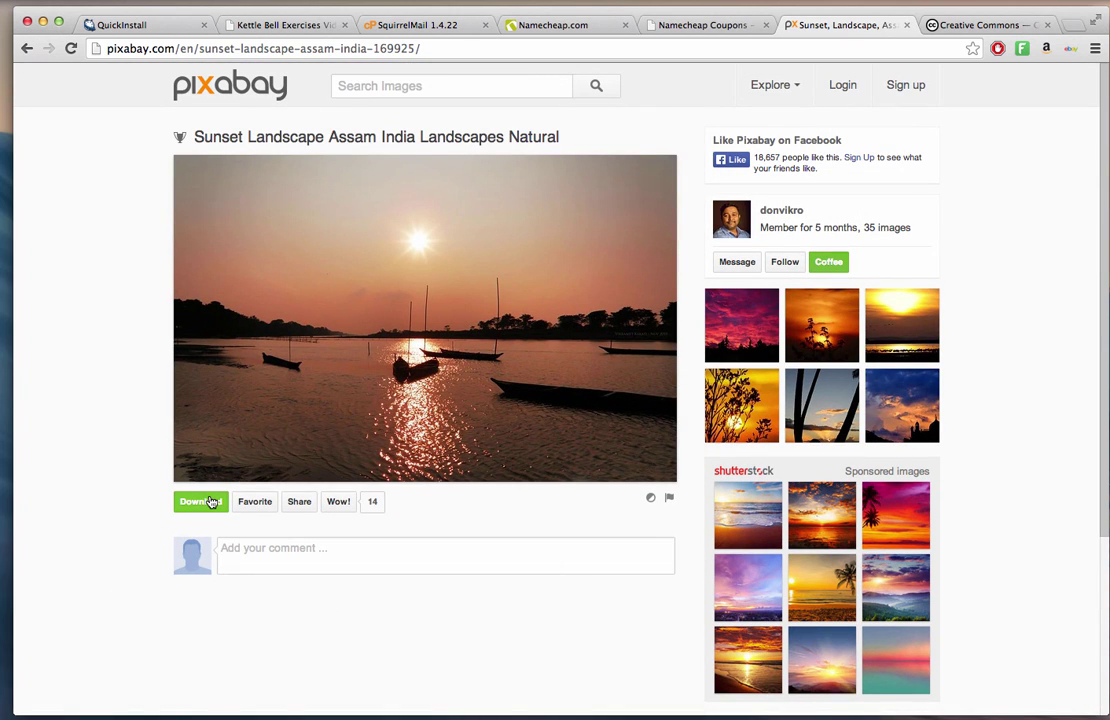
Step: Download the boat sunset photo at 640 × 416 as sunset-169925_640.jpg, then return to the WordPress tab
left_click(200, 502)
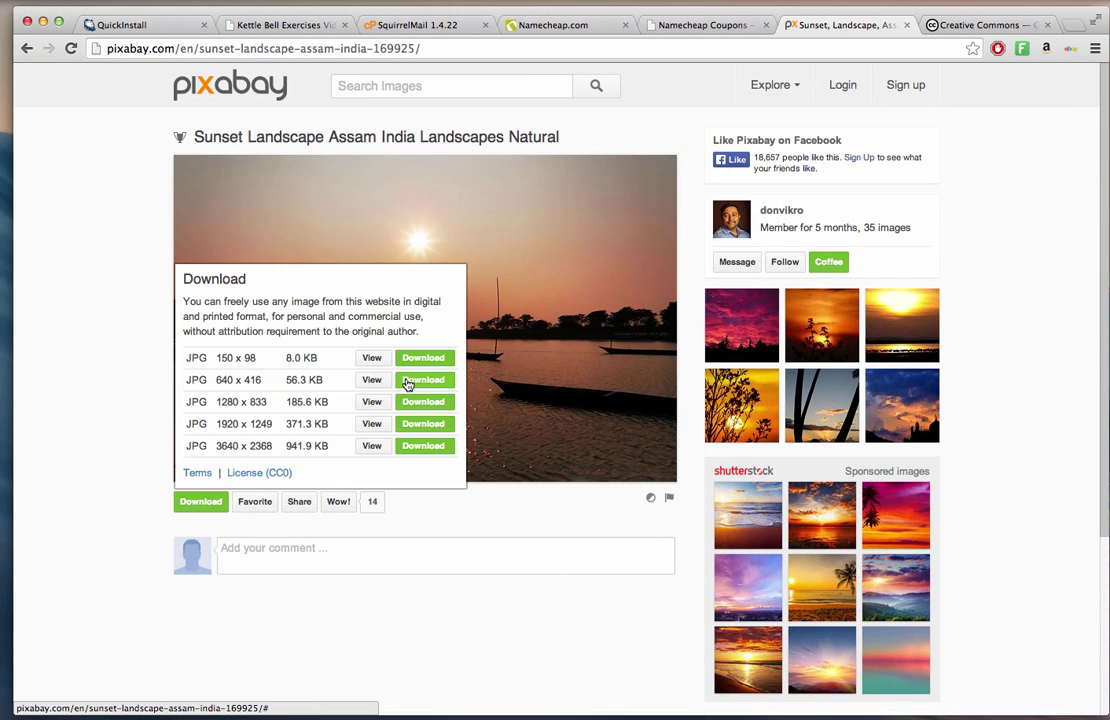
left_click(424, 386)
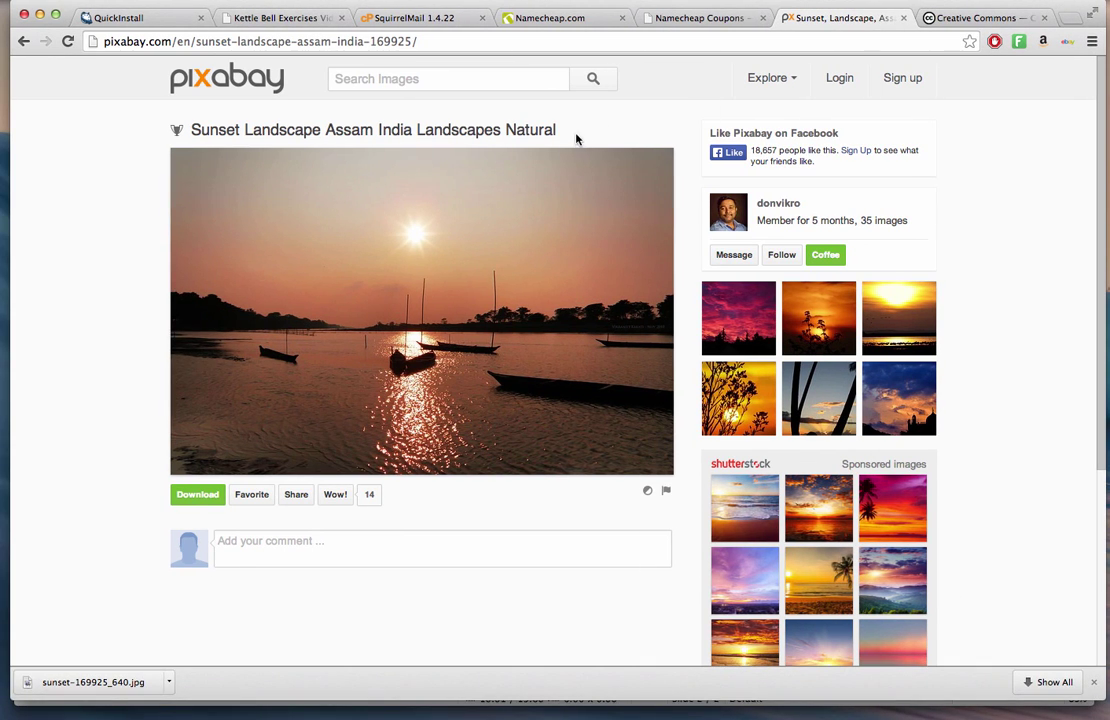
left_click(295, 17)
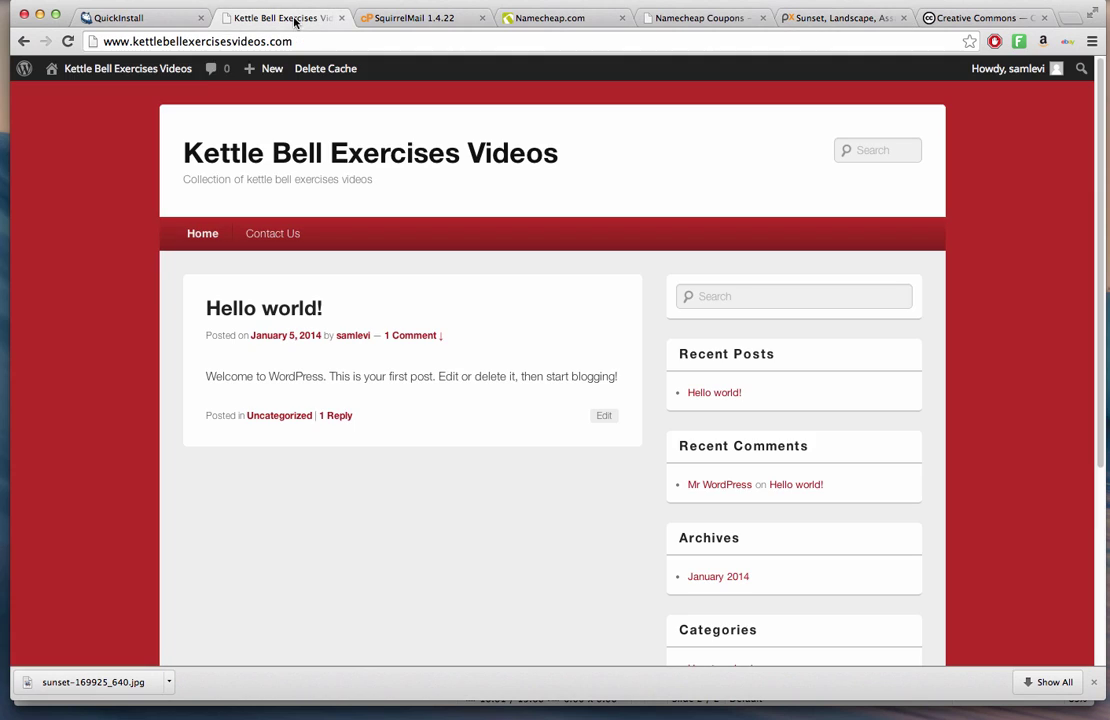
Step: From the dashboard, start a new post titled 'Sunset is beautiful!' and switch the body to the Visual editor
left_click(88, 97)
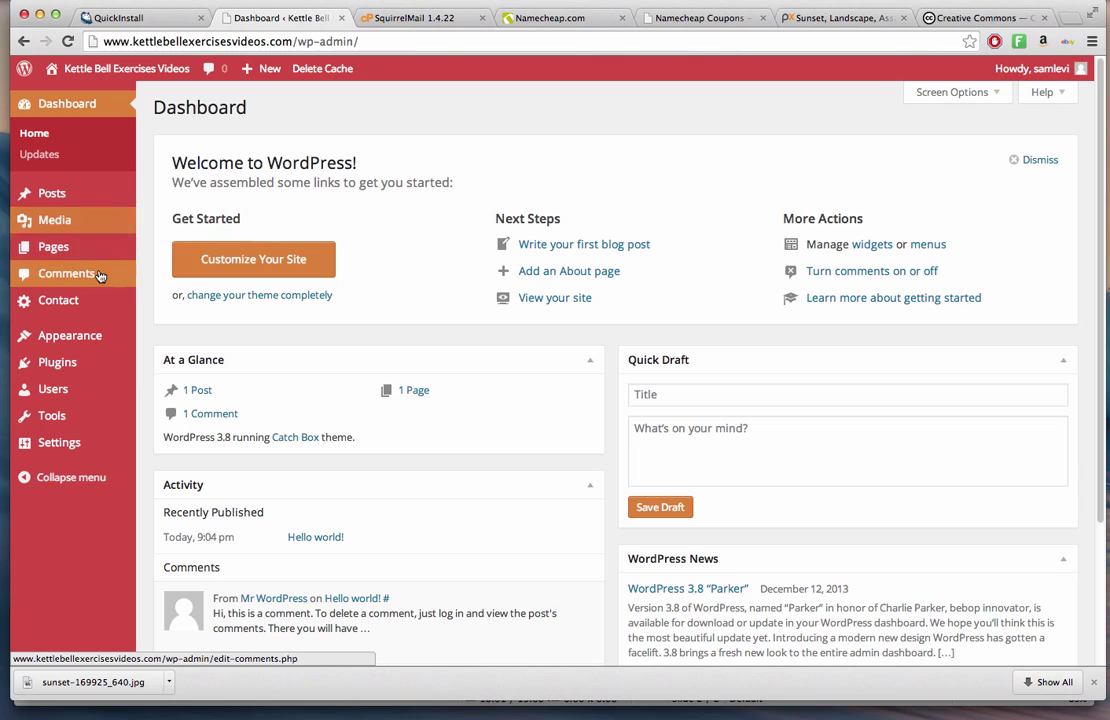
mouse_move(85, 193)
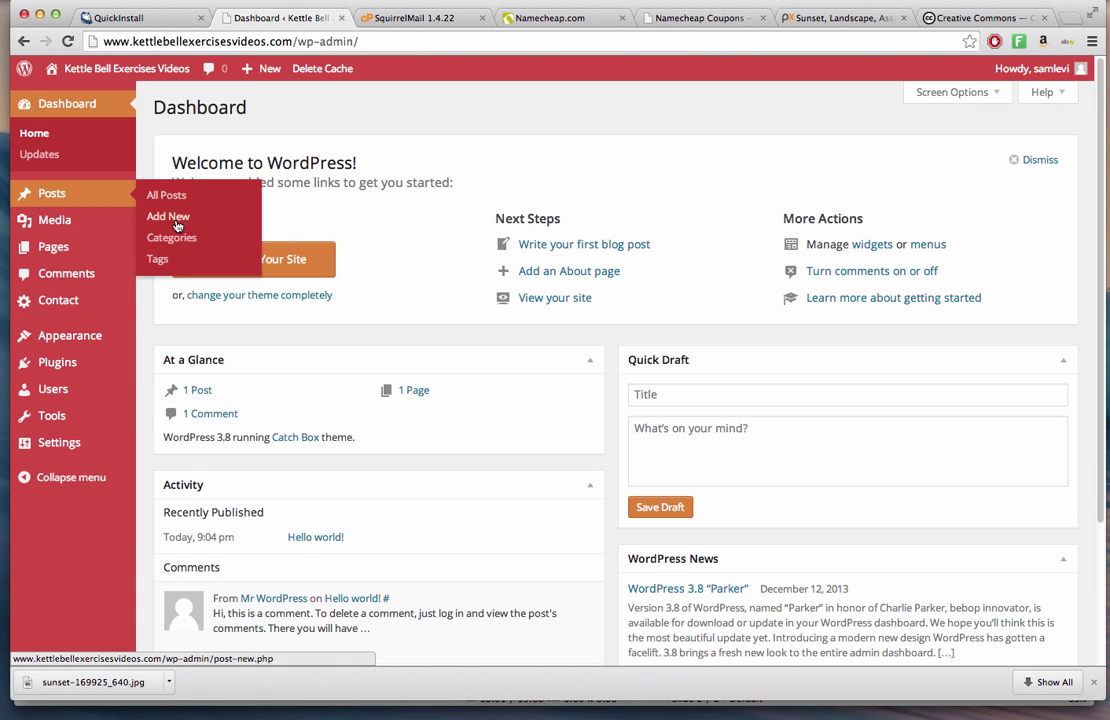
left_click(168, 217)
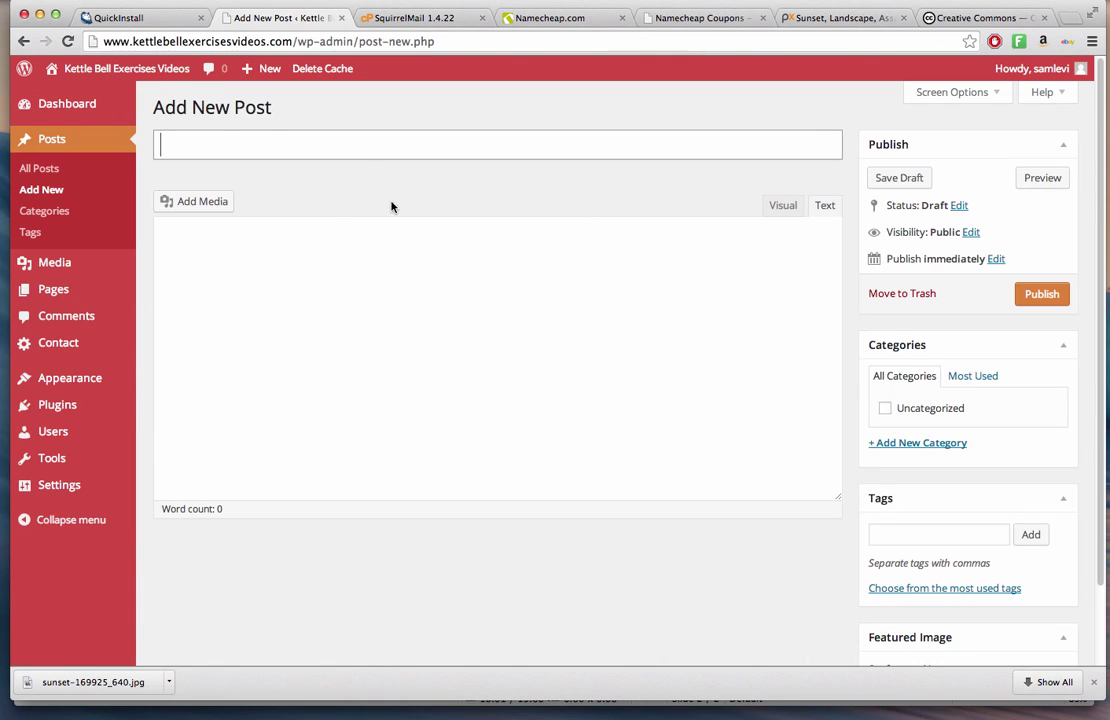
left_click(358, 145)
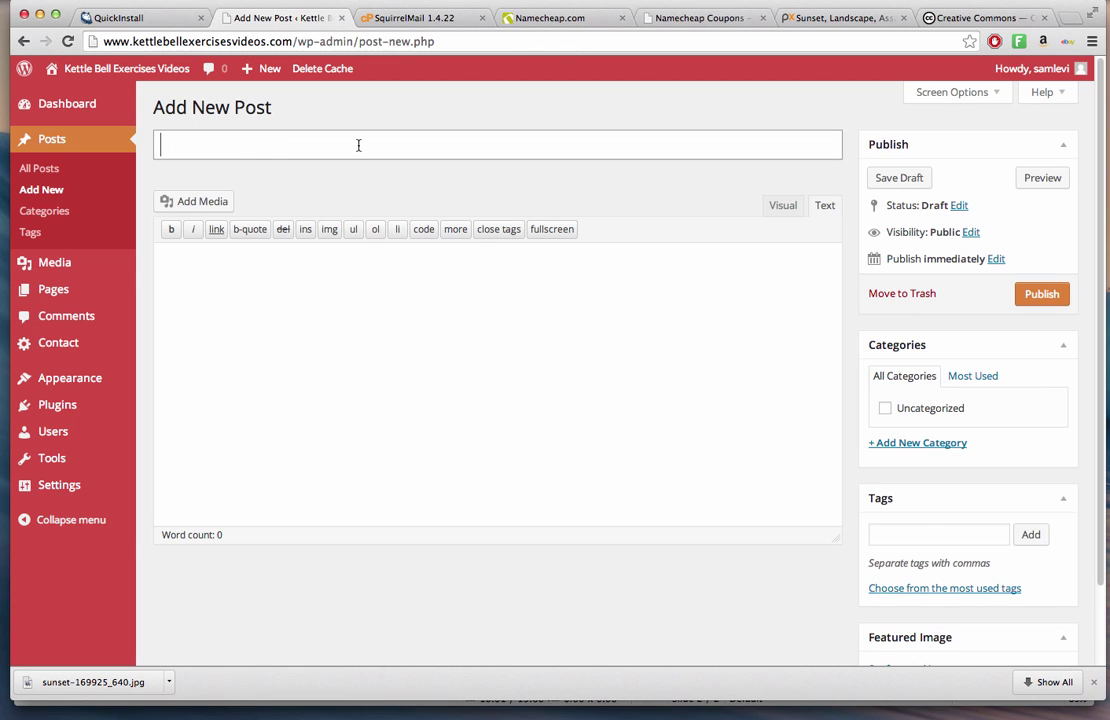
type("Sunset is bea")
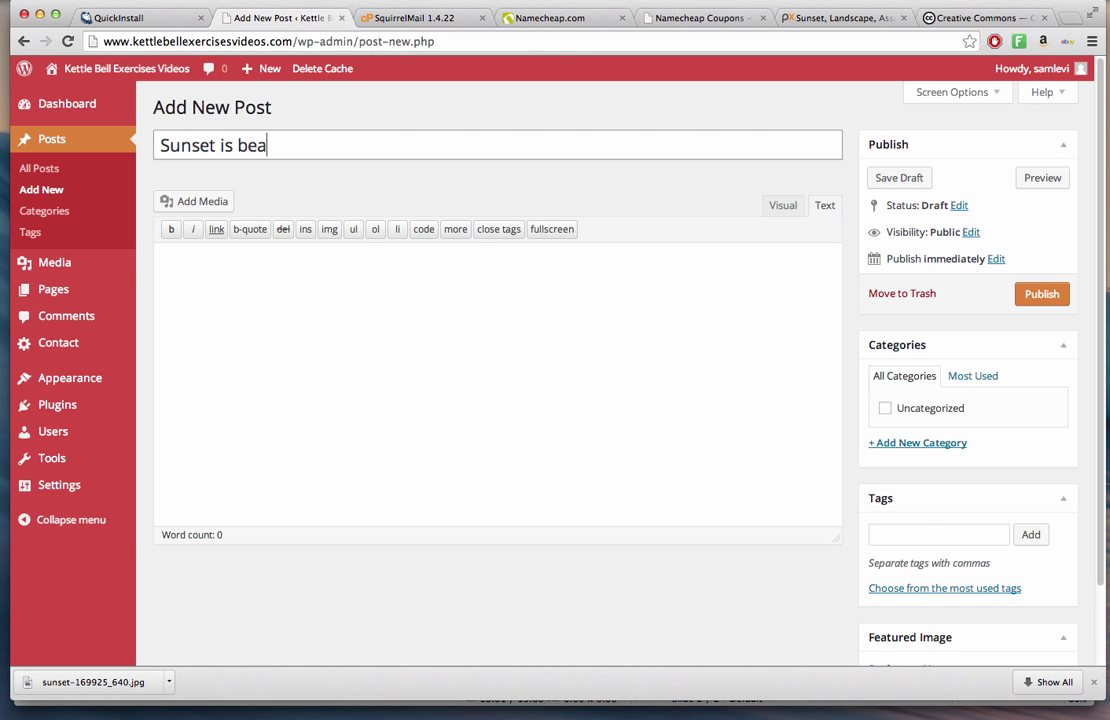
type("utiful!")
left_click(795, 212)
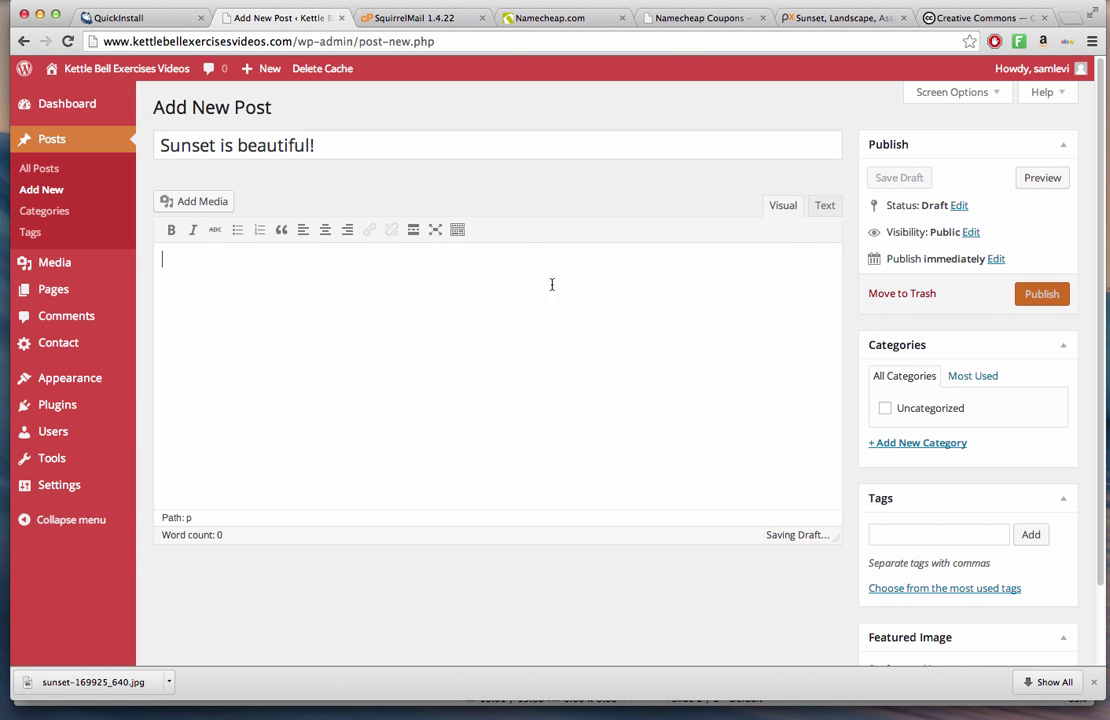
Step: Upload sunset-169925_640.jpg from the Downloads folder, sorted newest first, through Add Media
left_click(183, 200)
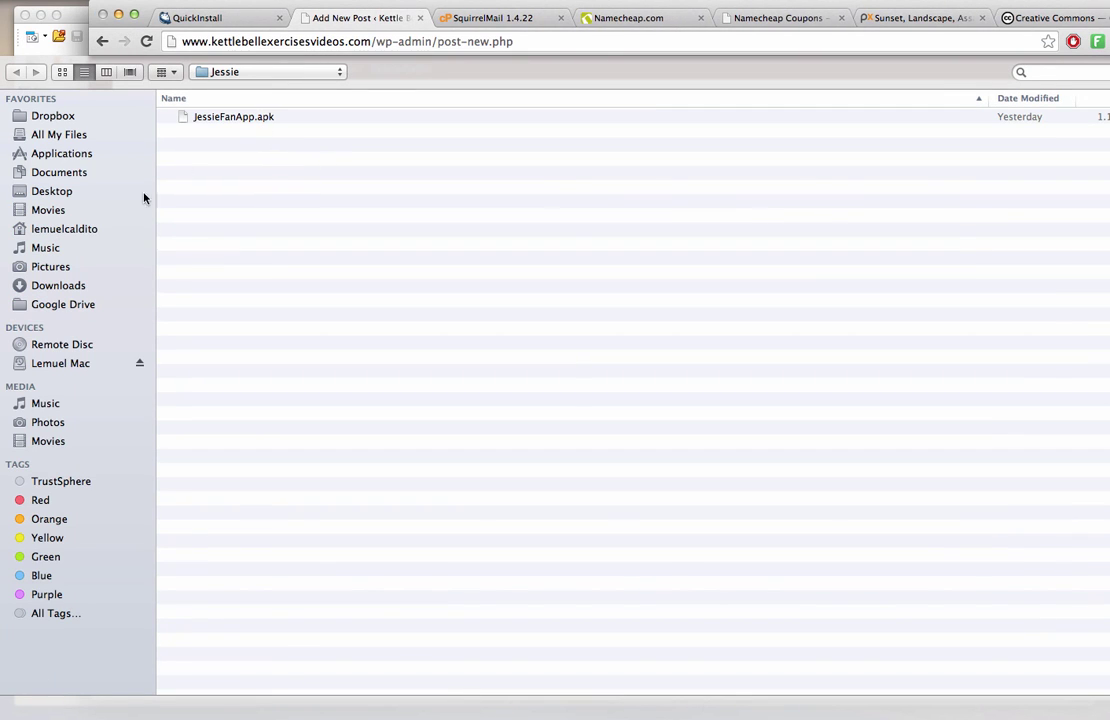
left_click(75, 288)
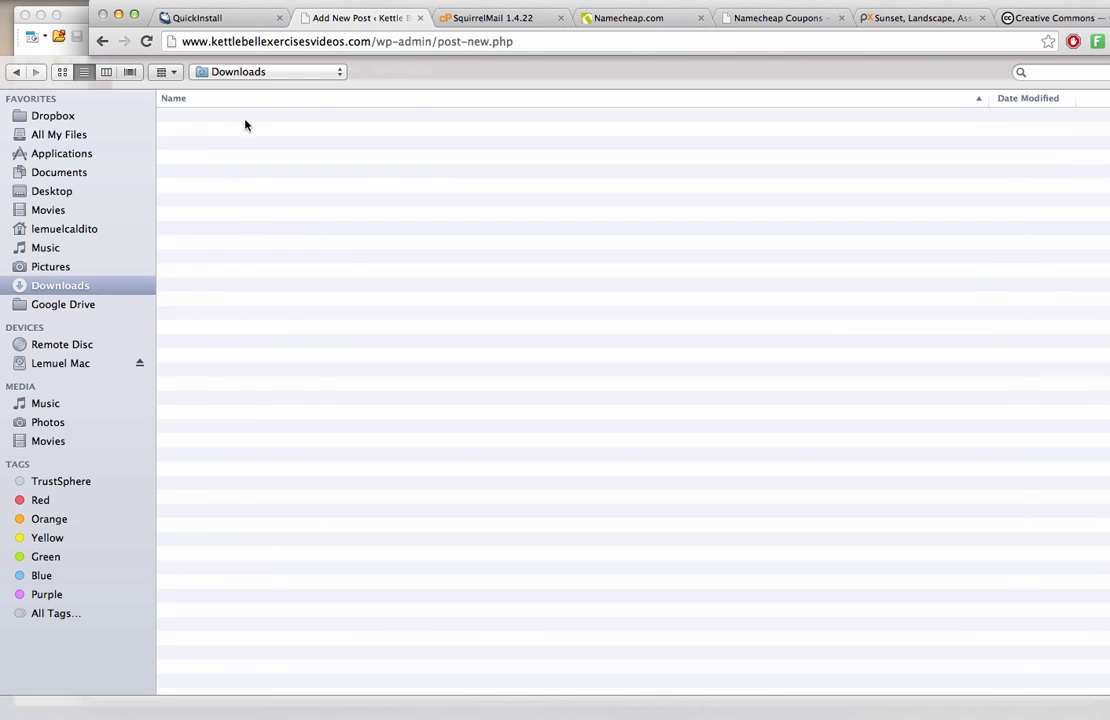
left_click(1016, 100)
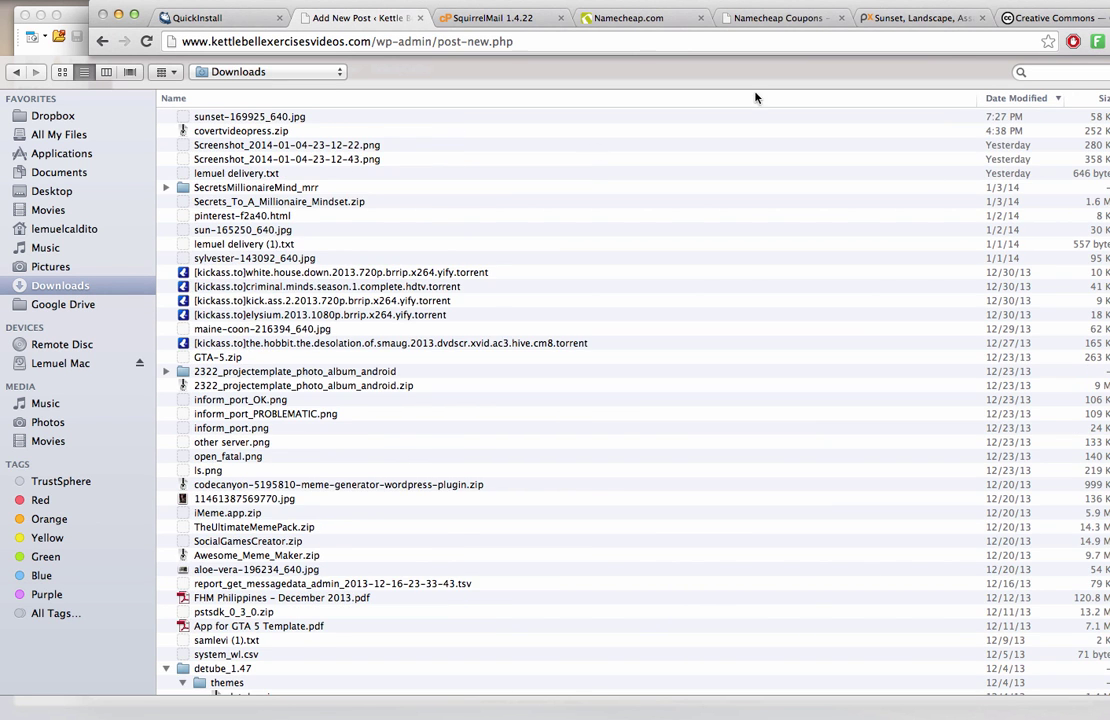
left_click(294, 118)
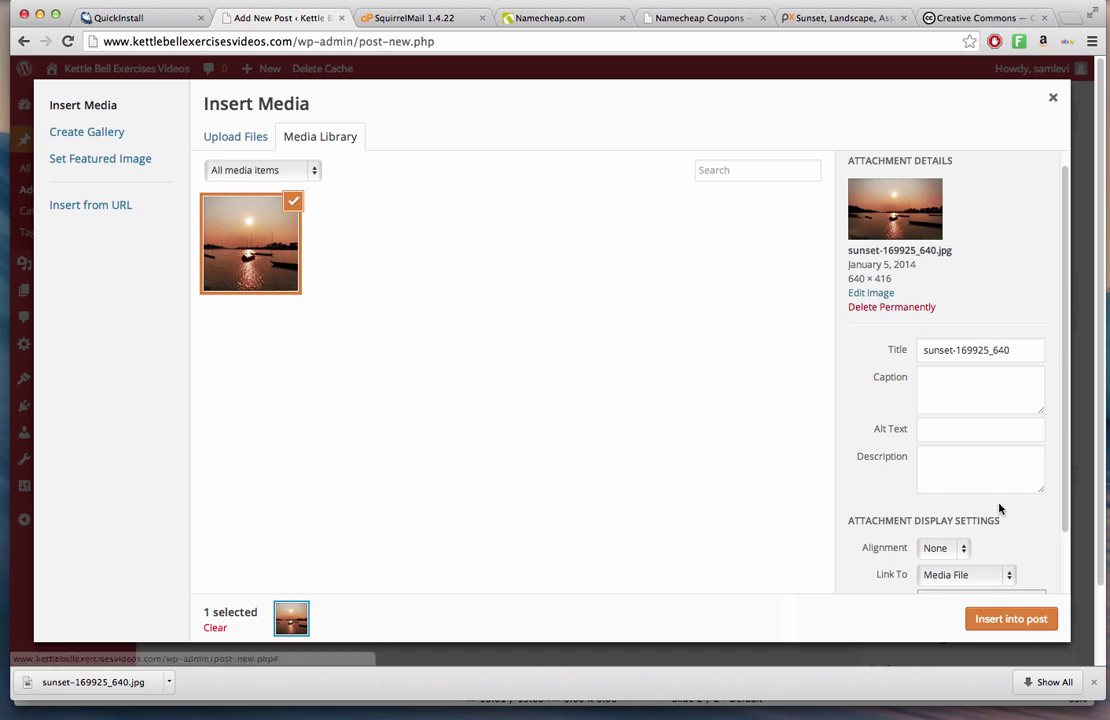
Step: Insert the sunset photo into the post at Full Size 640 × 416
scroll(1001, 508, "down", 3)
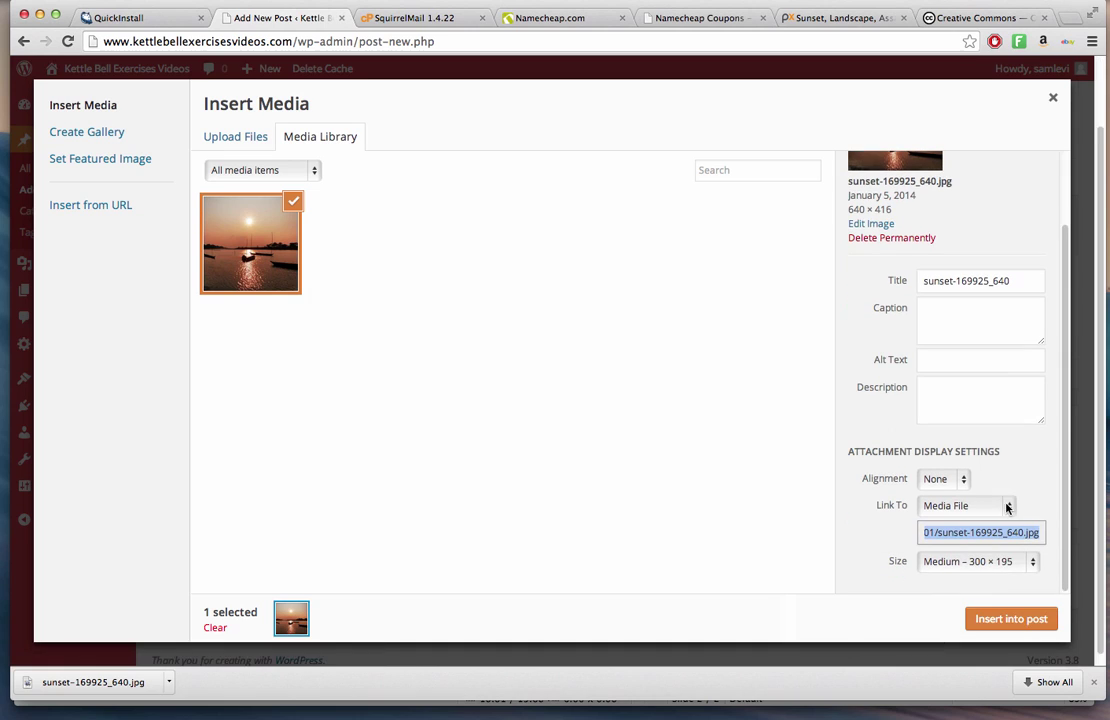
left_click(1003, 563)
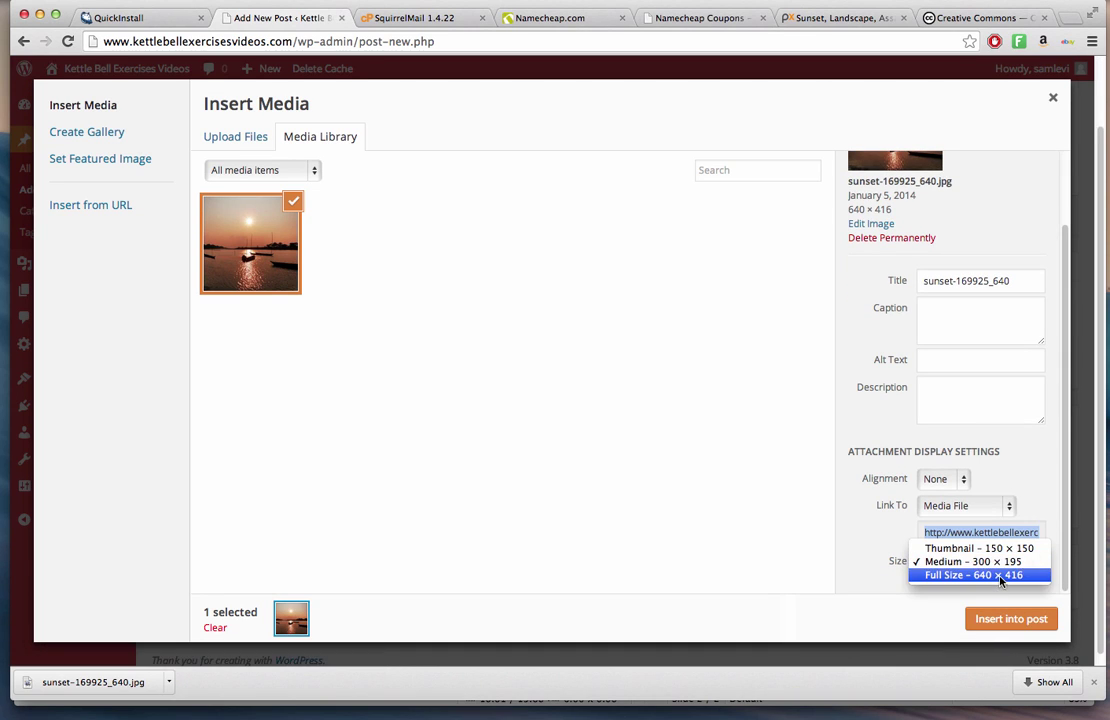
left_click(1000, 575)
left_click(1011, 619)
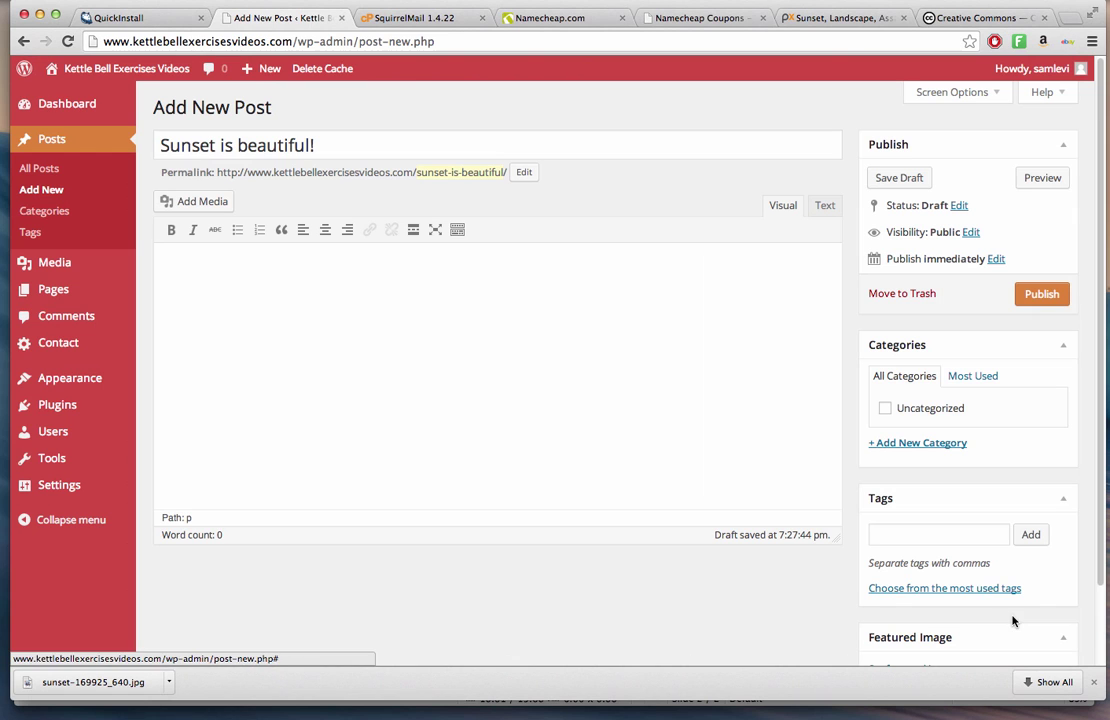
Step: Preview the post to check the photo, then close the preview tab
scroll(680, 415, "down", 2)
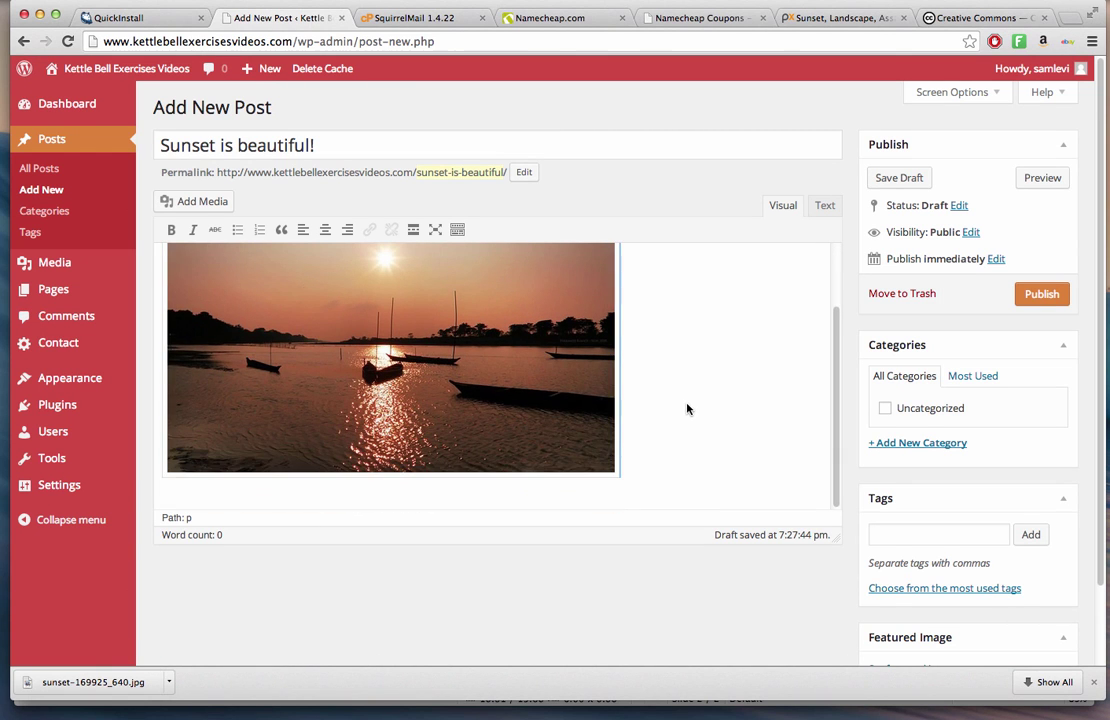
left_click(1040, 174)
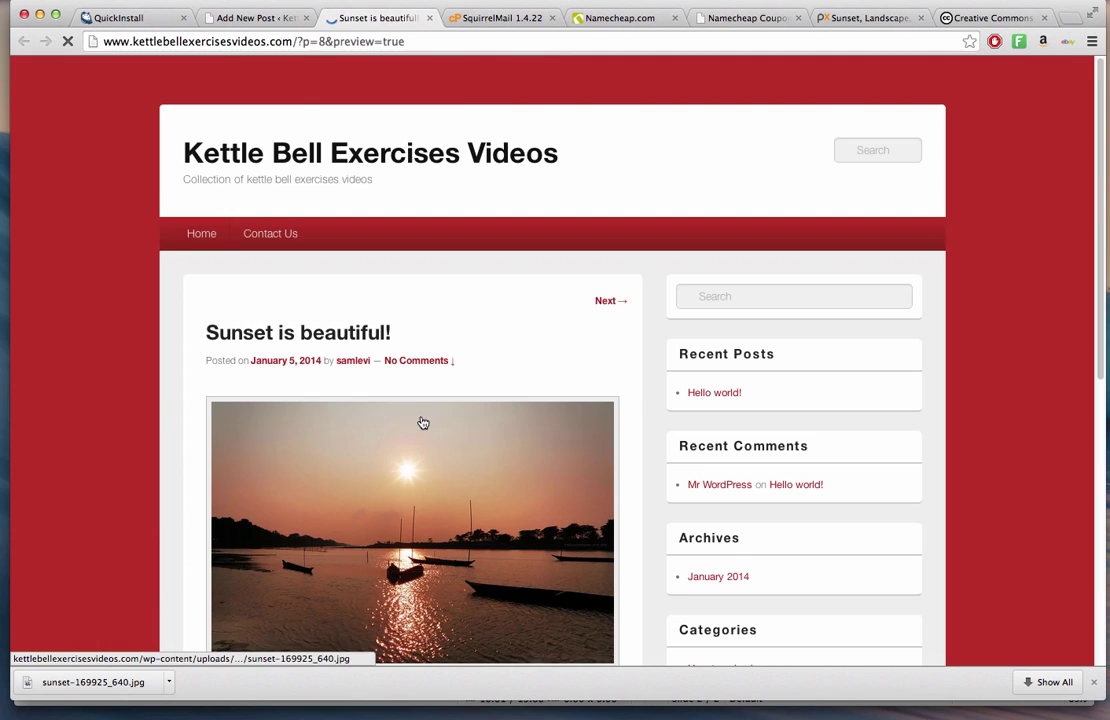
scroll(513, 436, "down", 5)
scroll(518, 436, "down", 1)
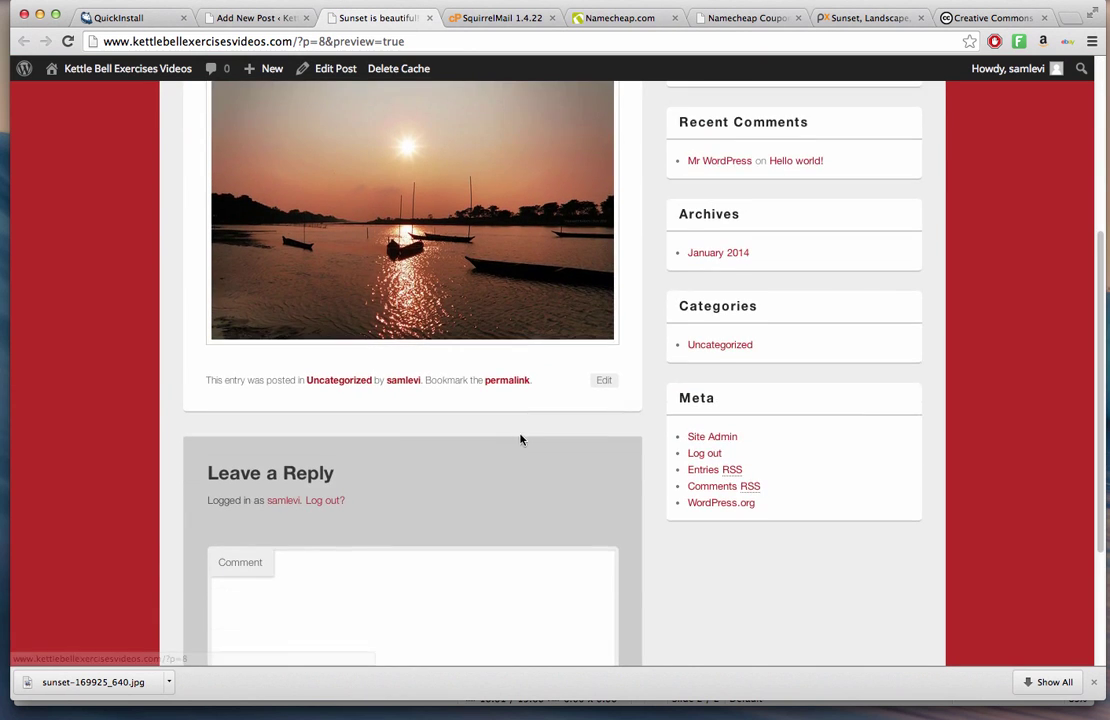
scroll(520, 440, "up", 3)
scroll(629, 325, "down", 3)
scroll(629, 326, "up", 5)
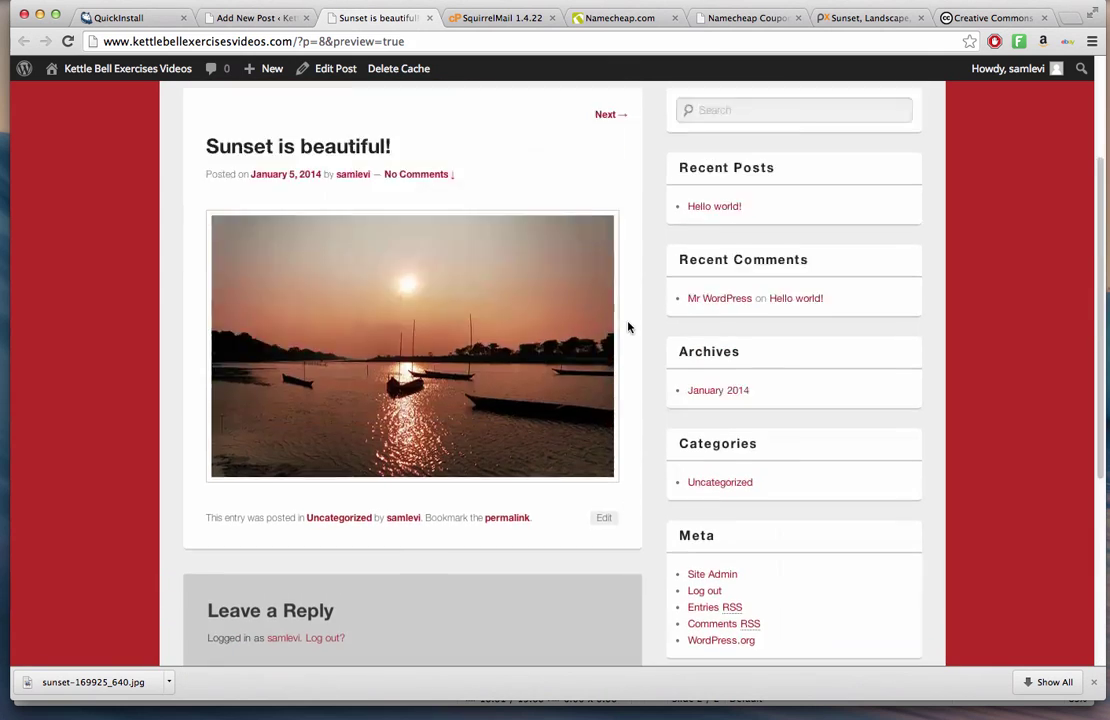
left_click(428, 19)
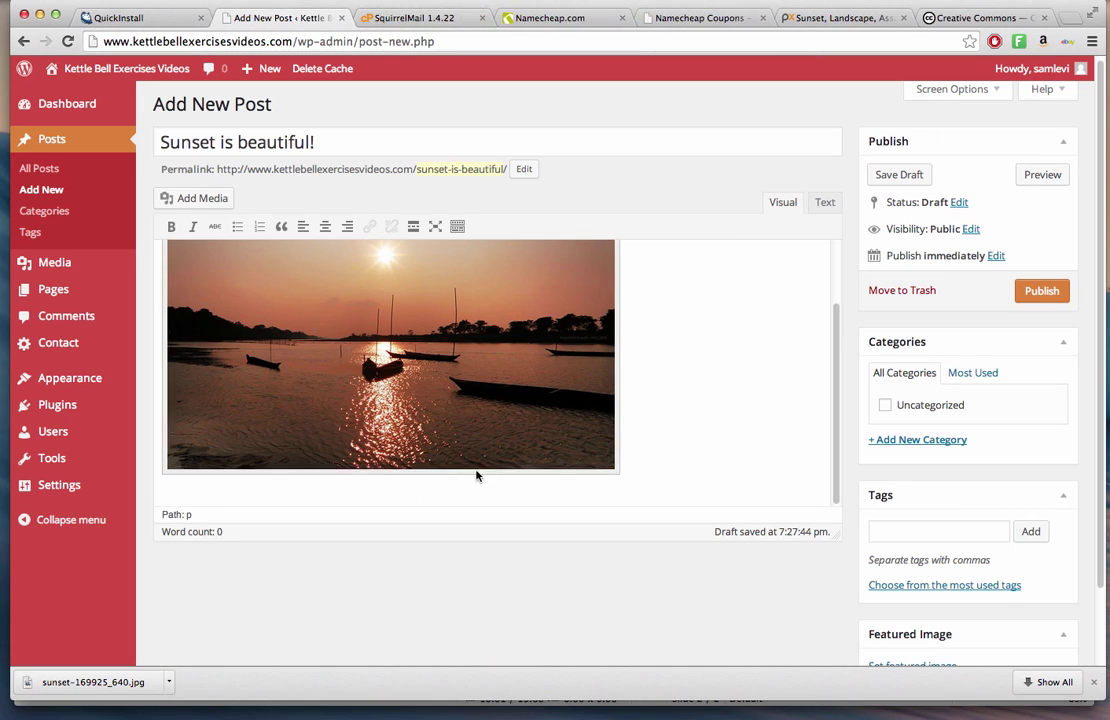
Step: Below the image, type 'Hello, this photo is taken from Bali, Indonesia! It is a lovely place!'
scroll(650, 480, "down", 2)
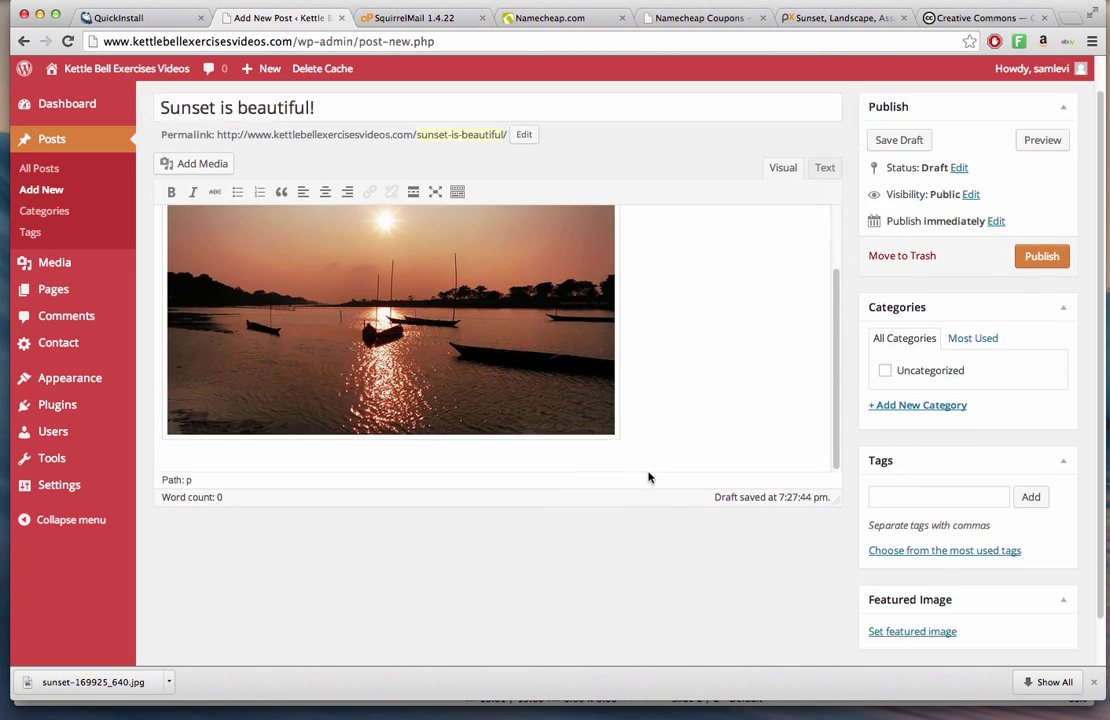
key("Return")
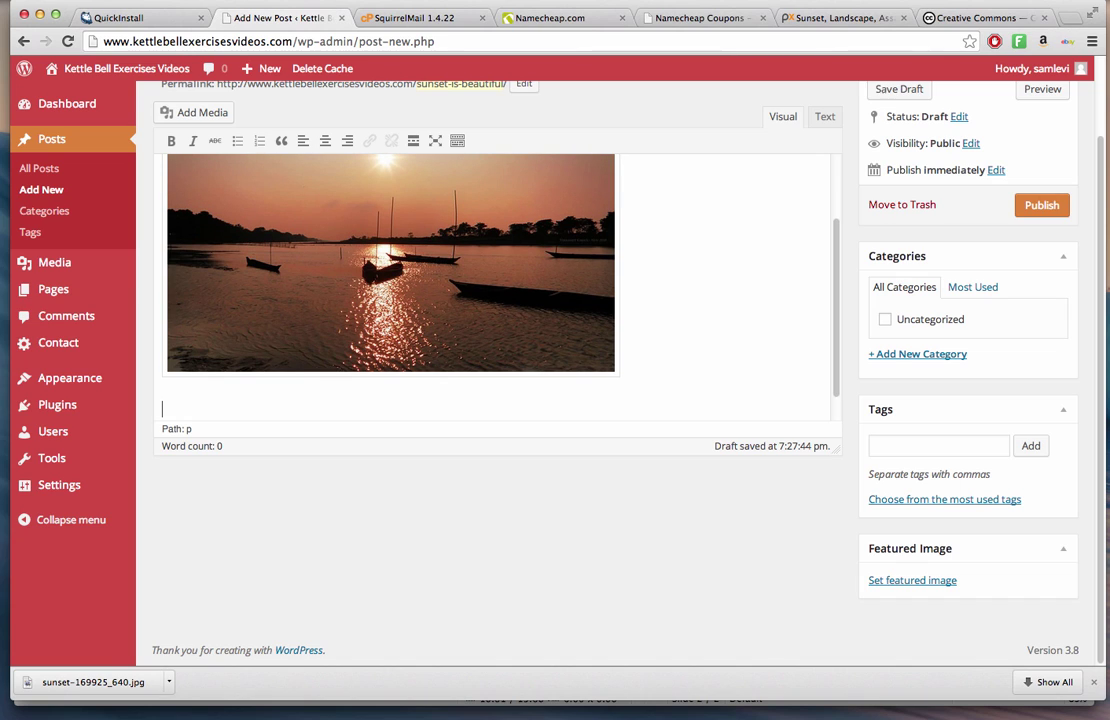
type("Hello")
type(". W")
key("BackSpace")
key("BackSpace")
type(", this photo is takem")
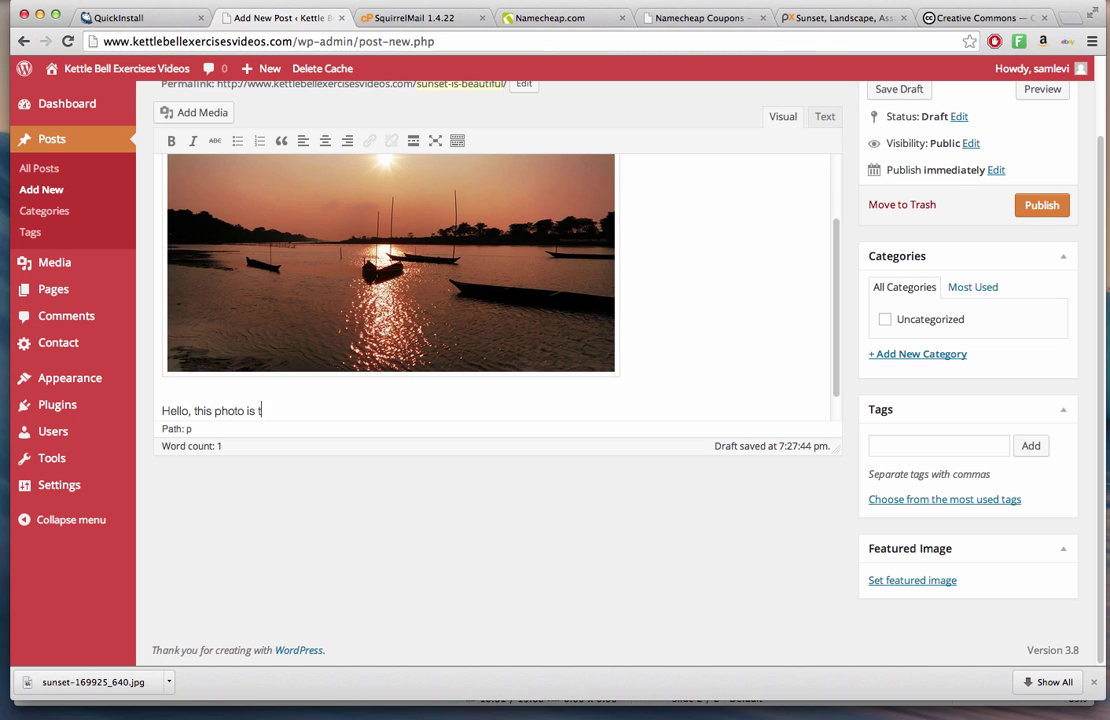
key("BackSpace")
type("n from ")
type("t")
key("BackSpace")
type("my preiv")
key("BackSpace")
key("BackSpace")
key("BackSpace")
key("BackSpace")
key("BackSpace")
key("BackSpace")
key("BackSpace")
key("BackSpace")
type("Bali, Indonesia")
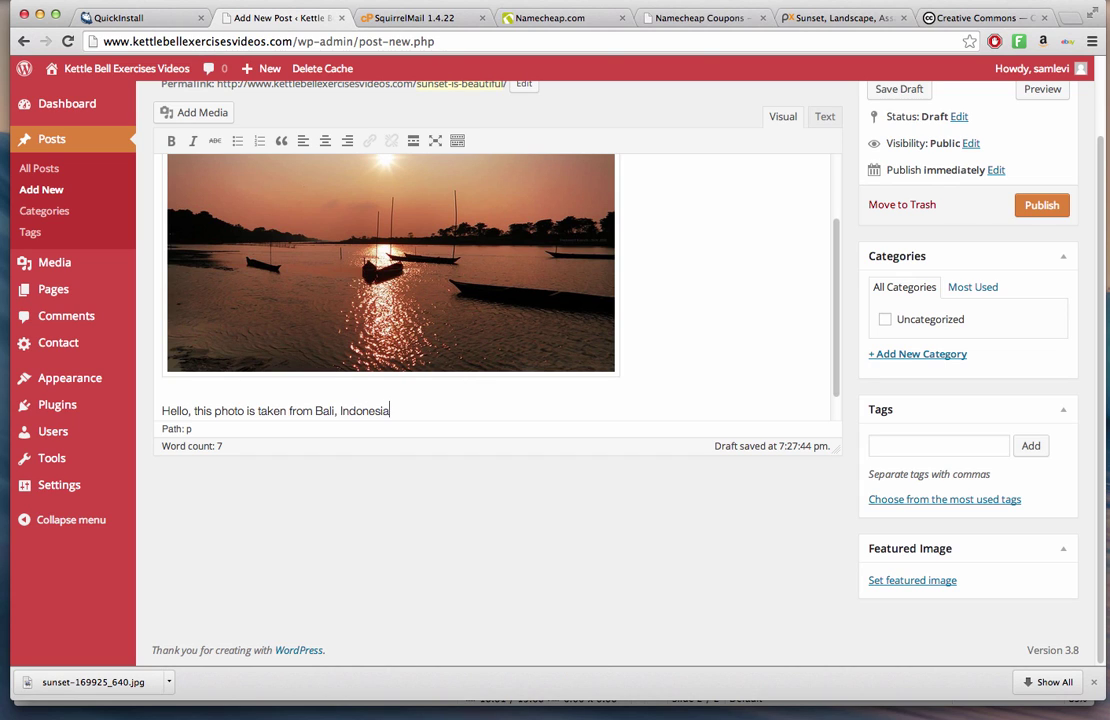
type("! It is a lovely place!")
scroll(800, 525, "up", 2)
scroll(709, 445, "up", 2)
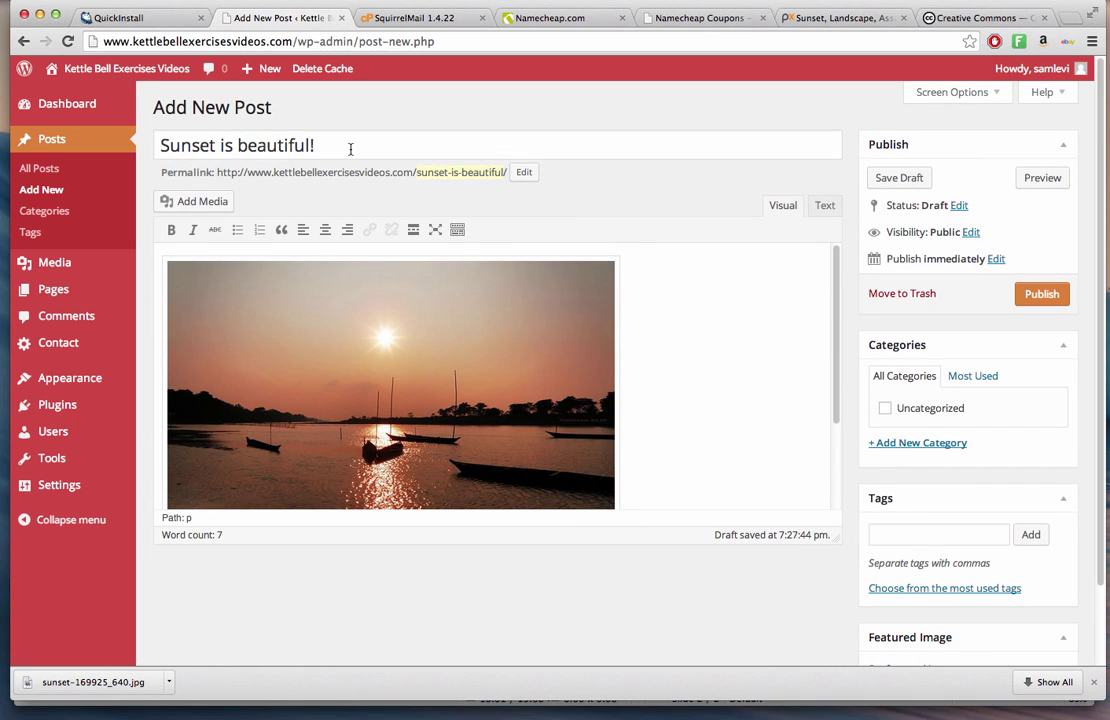
scroll(420, 405, "down", 2)
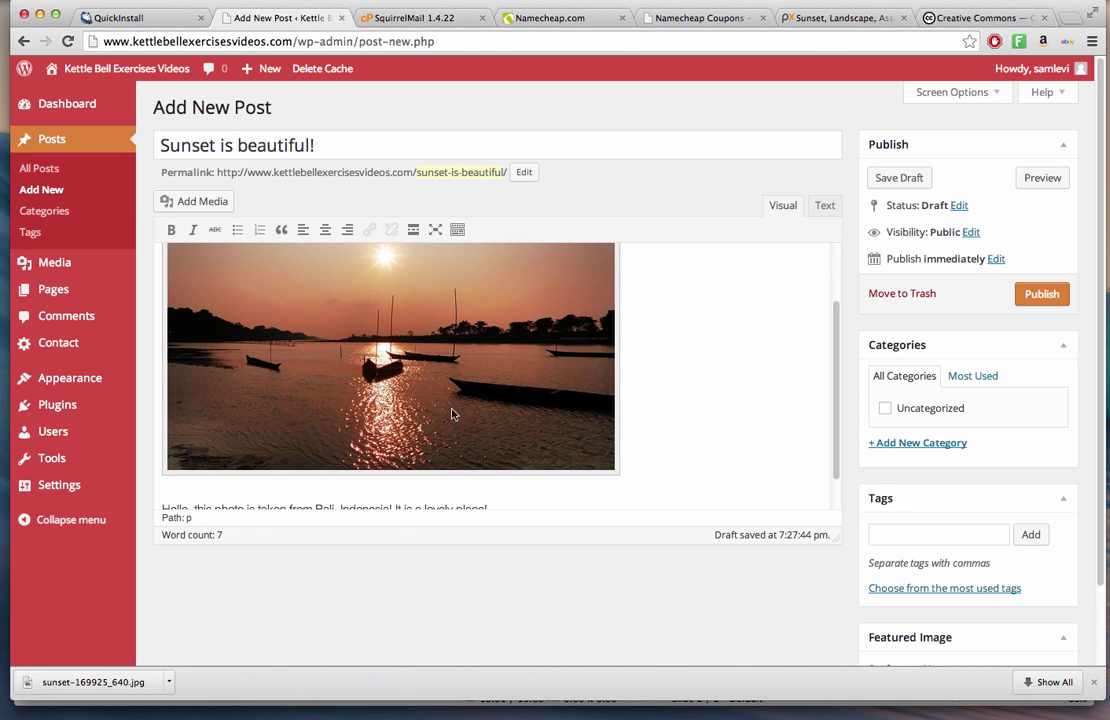
scroll(428, 433, "down", 1)
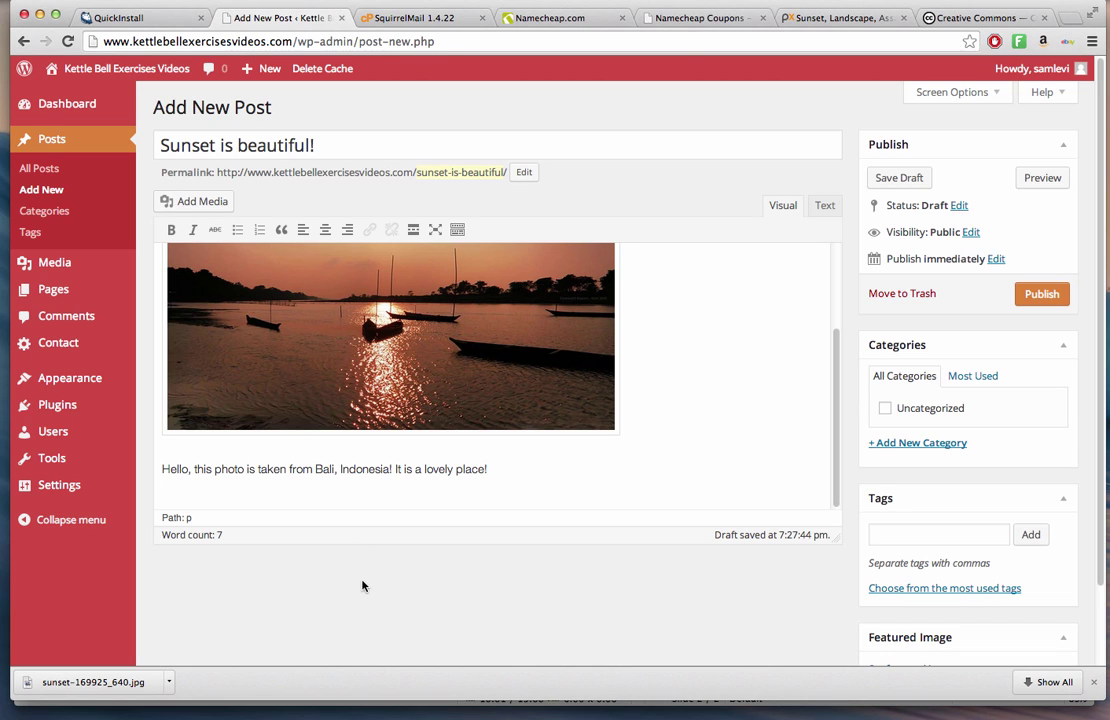
Step: Open the Add New Category form in the Categories box and enter the name Travel
left_click(909, 449)
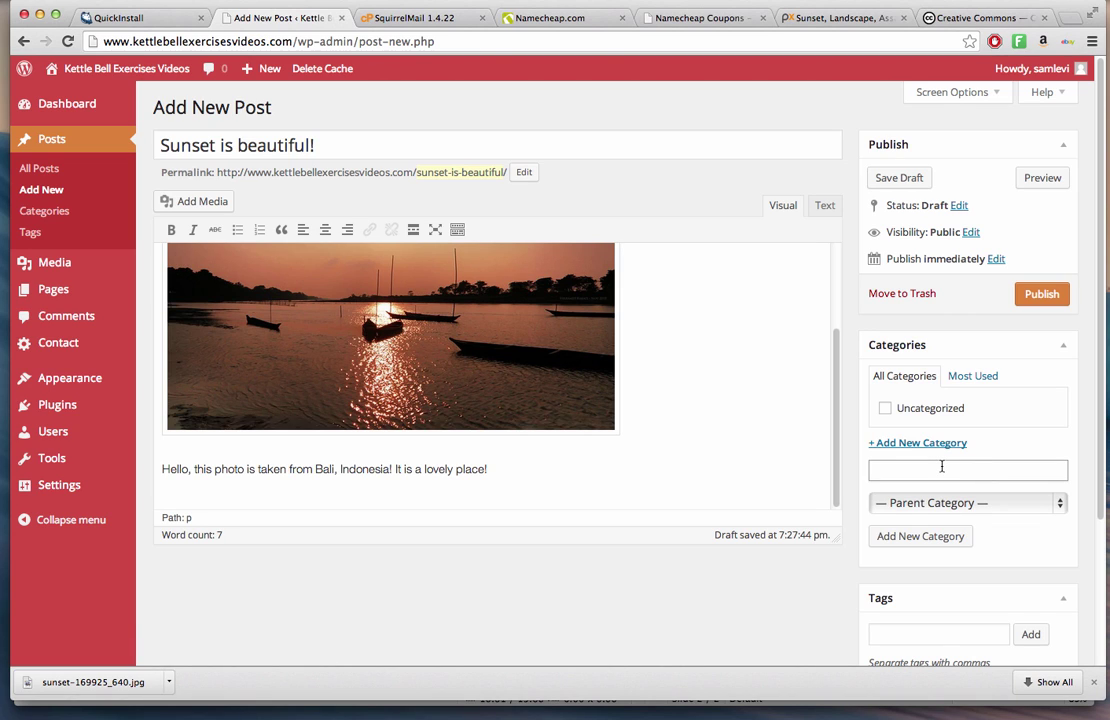
type("Travel")
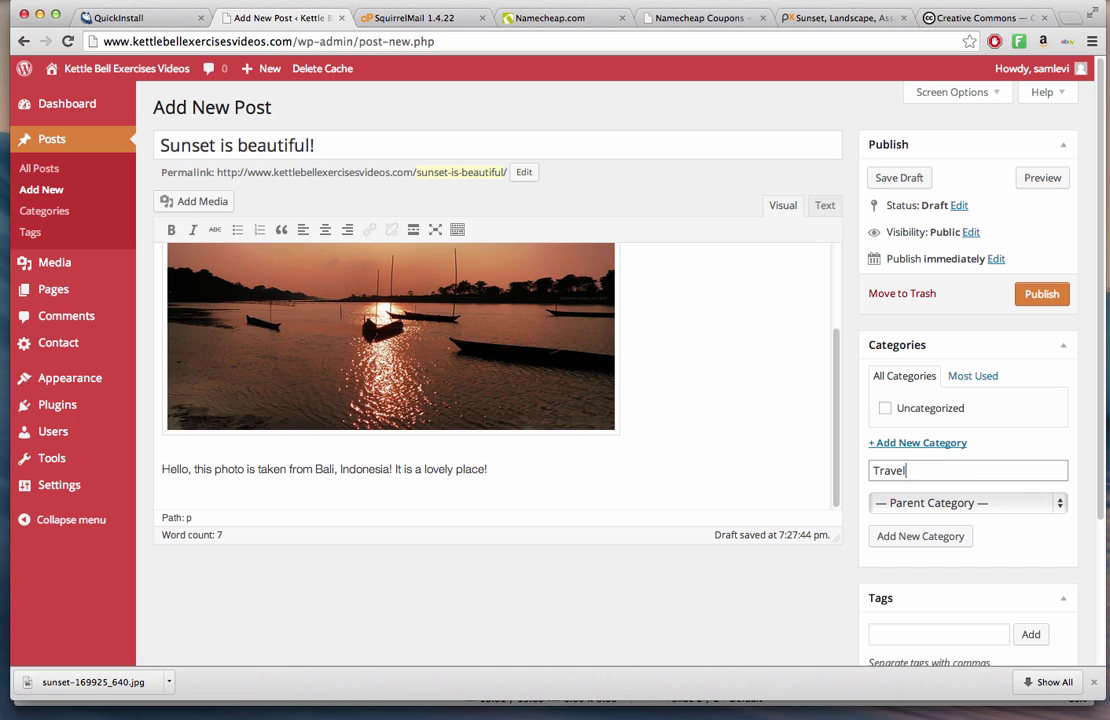
Step: Add Travel as a new category so it is ticked for the post
left_click(941, 536)
scroll(798, 528, "down", 4)
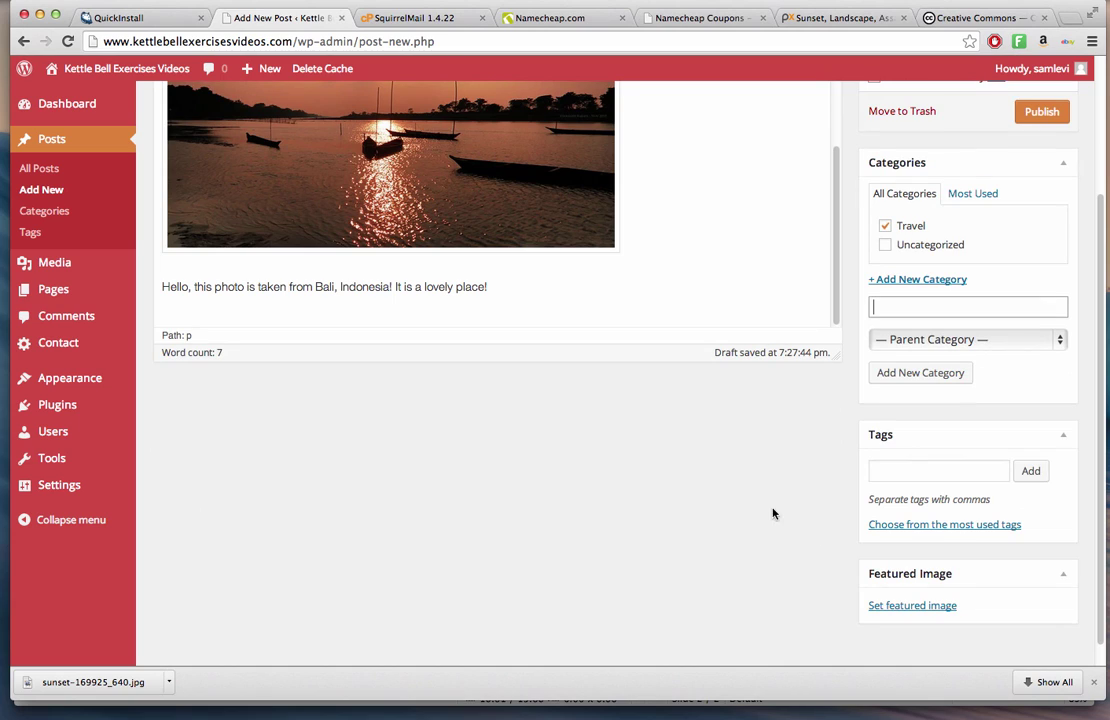
Step: Tag the post with 'happy place' and 'Indonesia Travel'
left_click(909, 474)
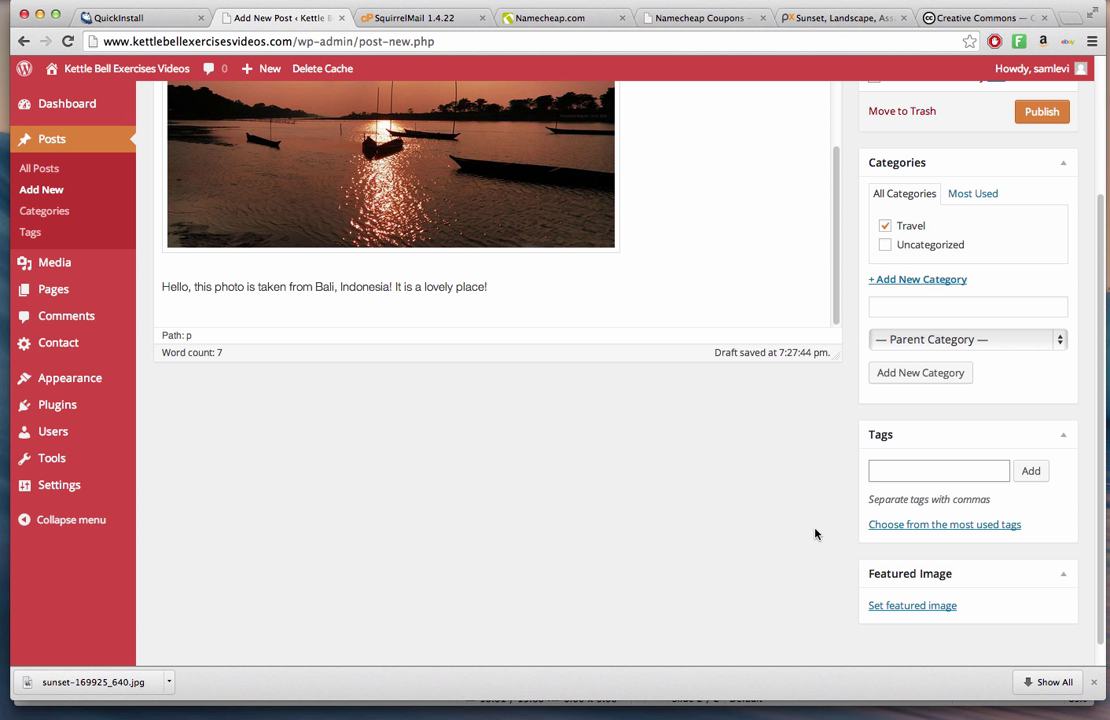
type("happy plav")
key("BackSpace")
type("ce")
key("Return")
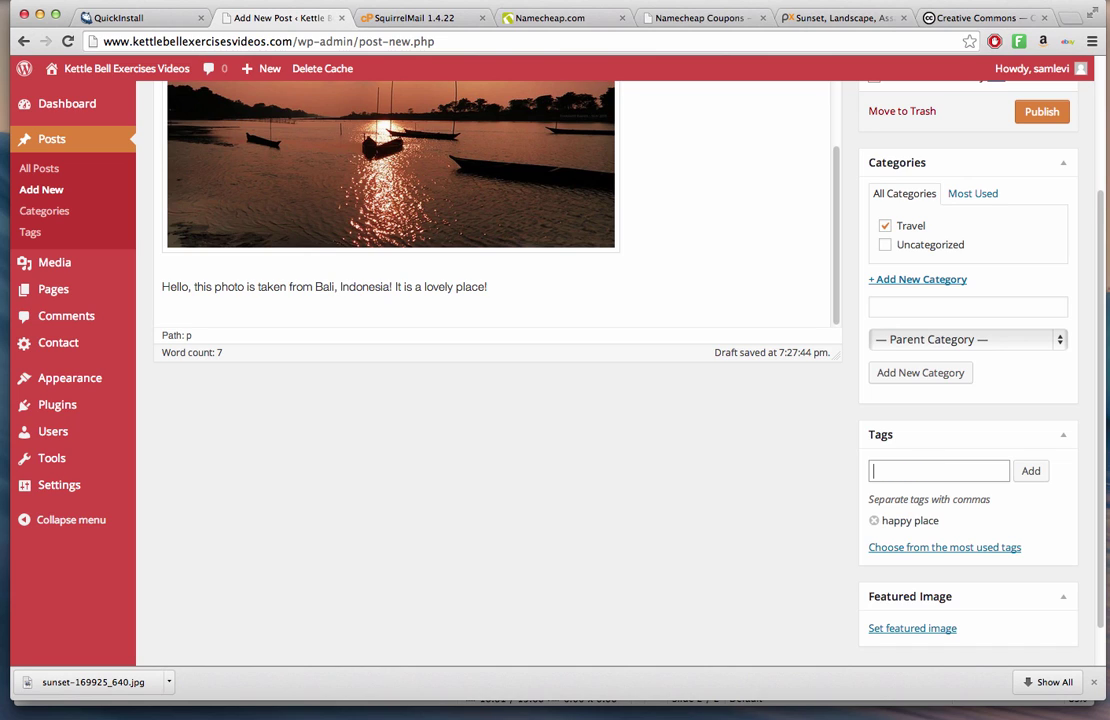
type("Indonesia Travel")
key("Return")
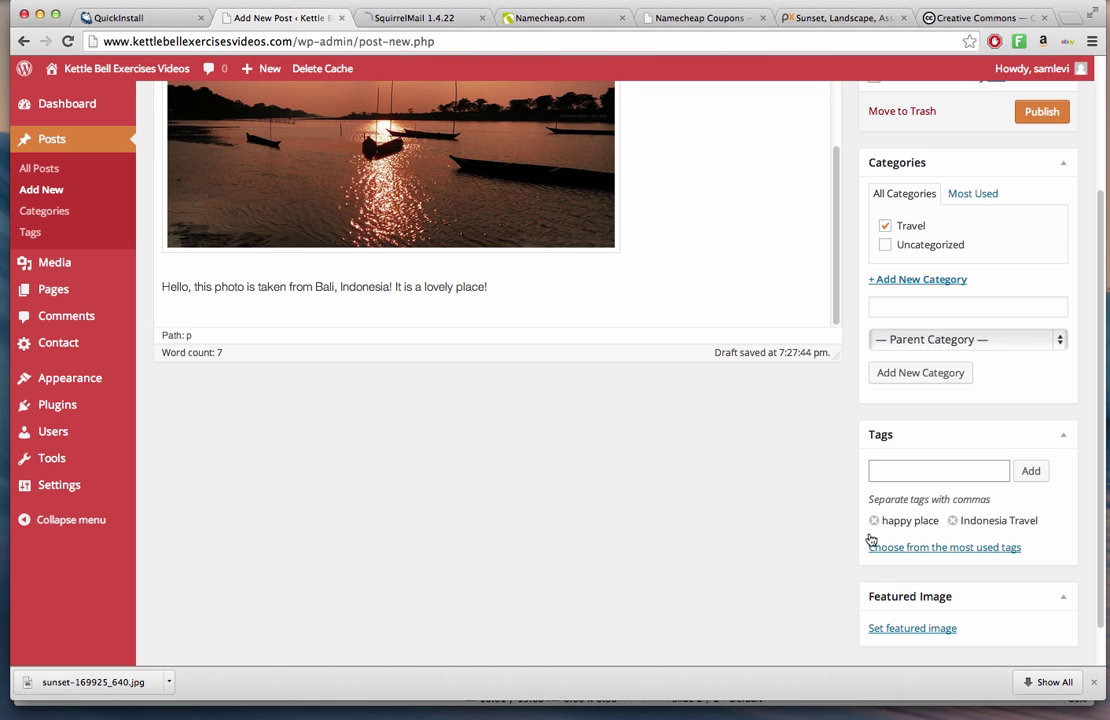
Step: Set the sunset photo sunset-169925_640.jpg as the featured image and preview the post
left_click(890, 632)
left_click(115, 272)
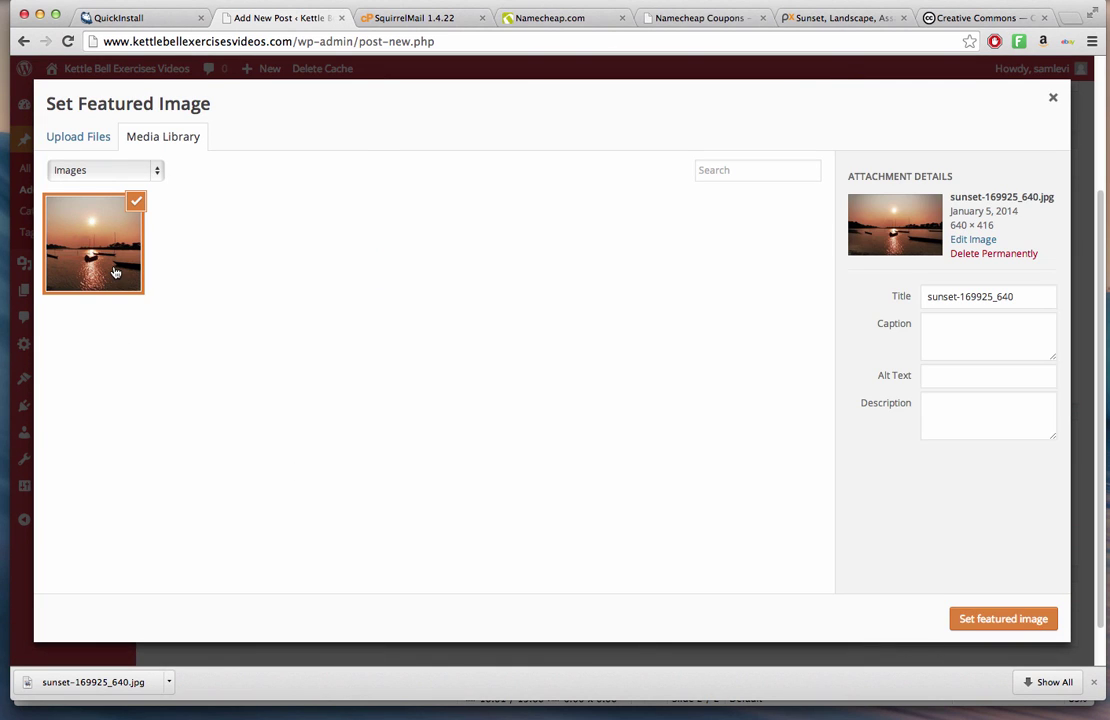
left_click(1010, 624)
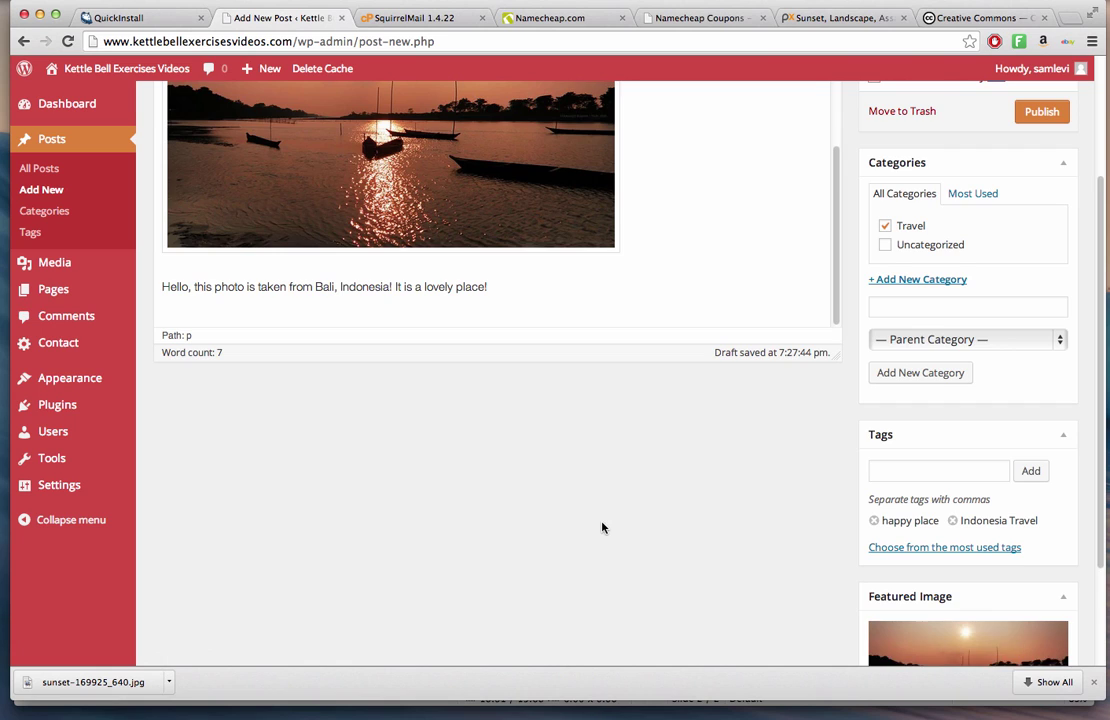
scroll(610, 526, "down", 3)
scroll(613, 527, "up", 5)
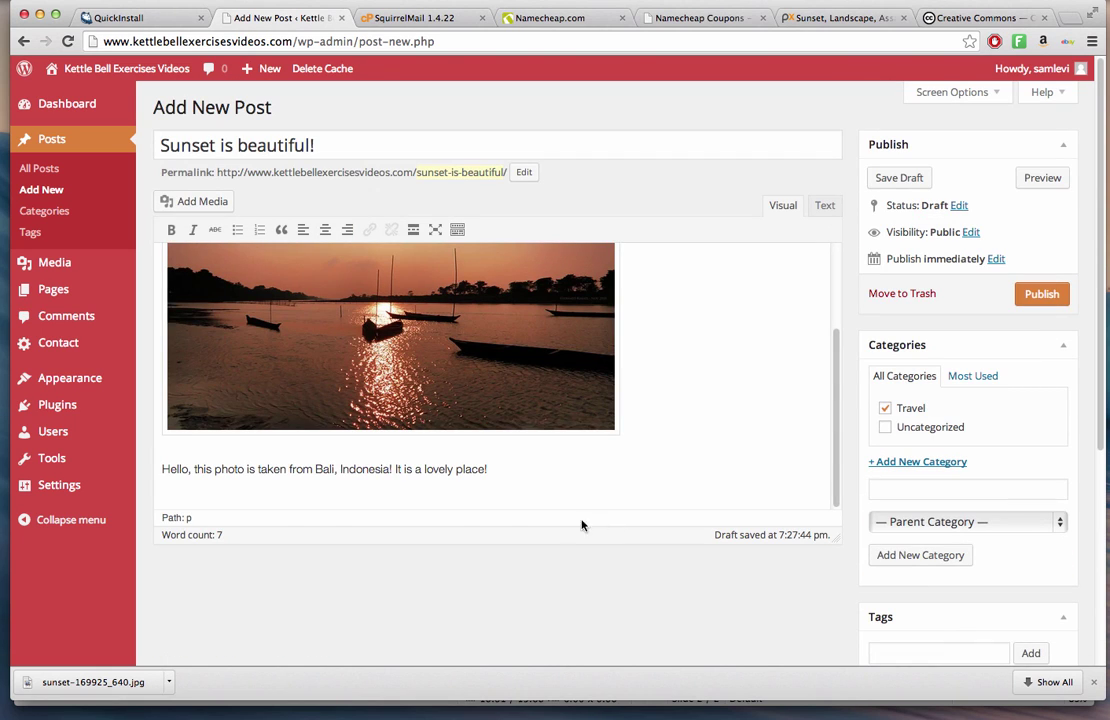
left_click(1031, 183)
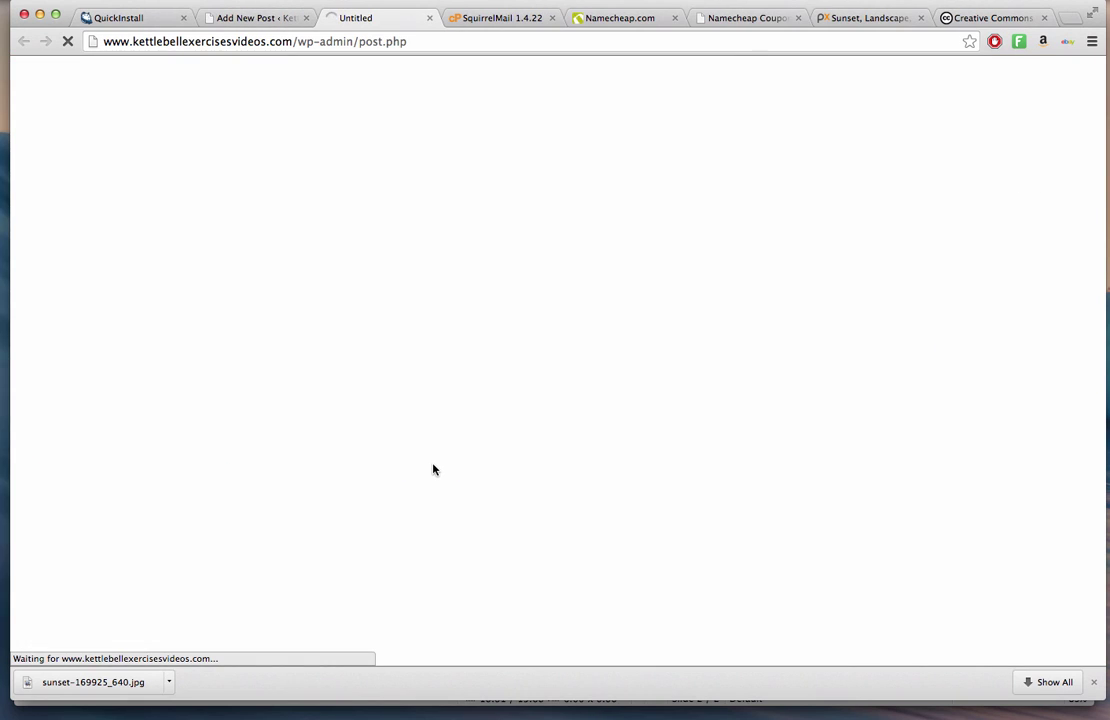
Step: Scroll through the 'Sunset is beautiful!' preview, then close the preview tab
scroll(437, 470, "down", 2)
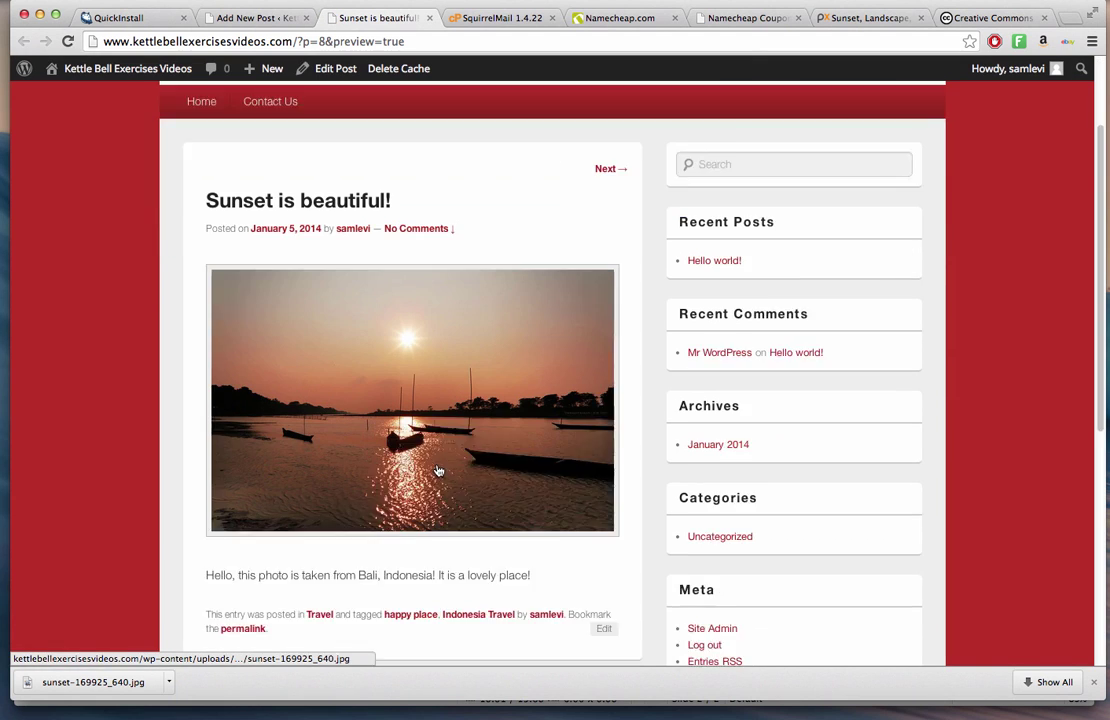
scroll(437, 470, "down", 3)
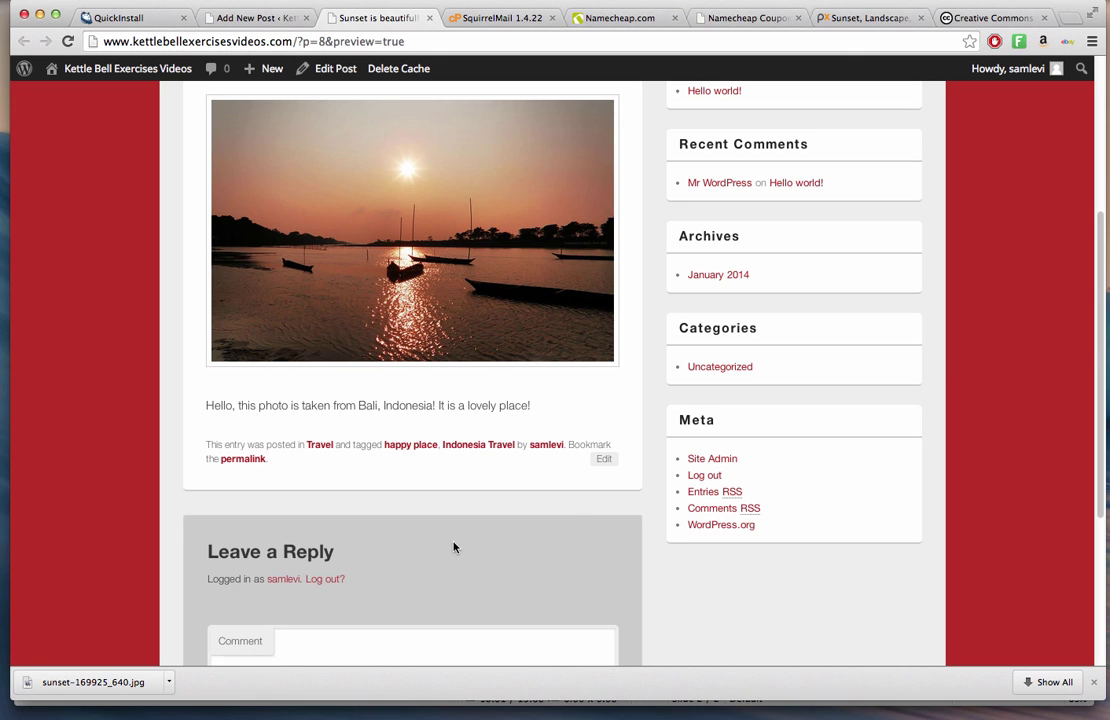
scroll(452, 545, "down", 3)
scroll(401, 525, "up", 10)
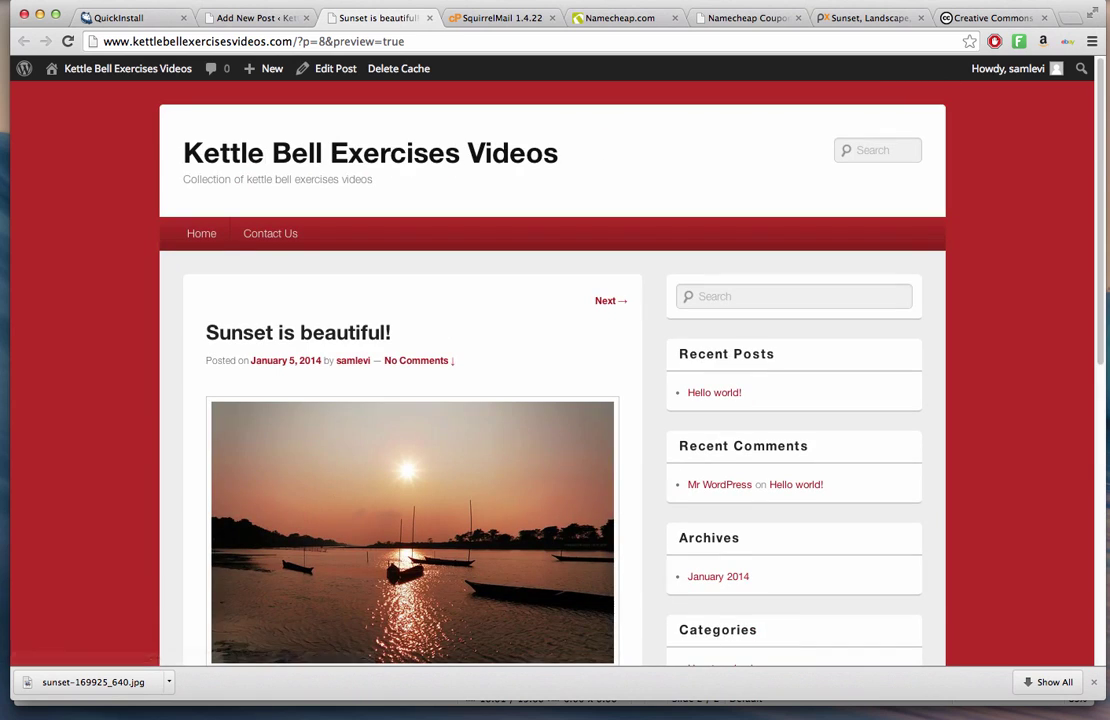
left_click(429, 18)
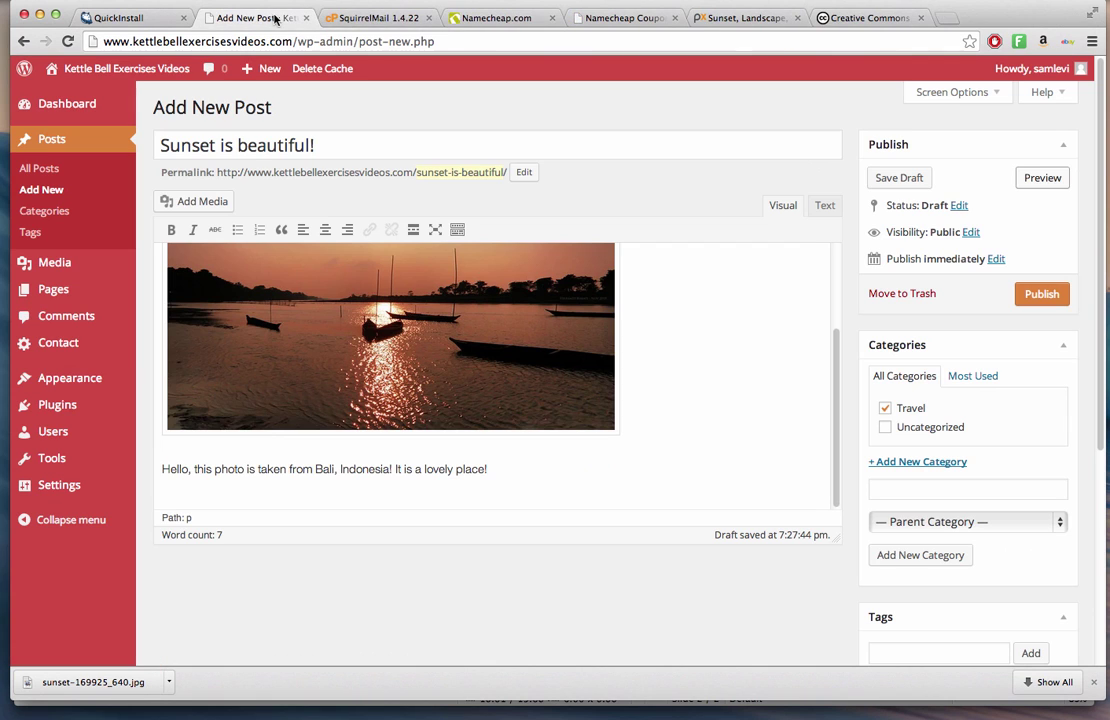
Step: Publish 'Sunset is beautiful!' and go to the live site via Visit Site
left_click(1035, 294)
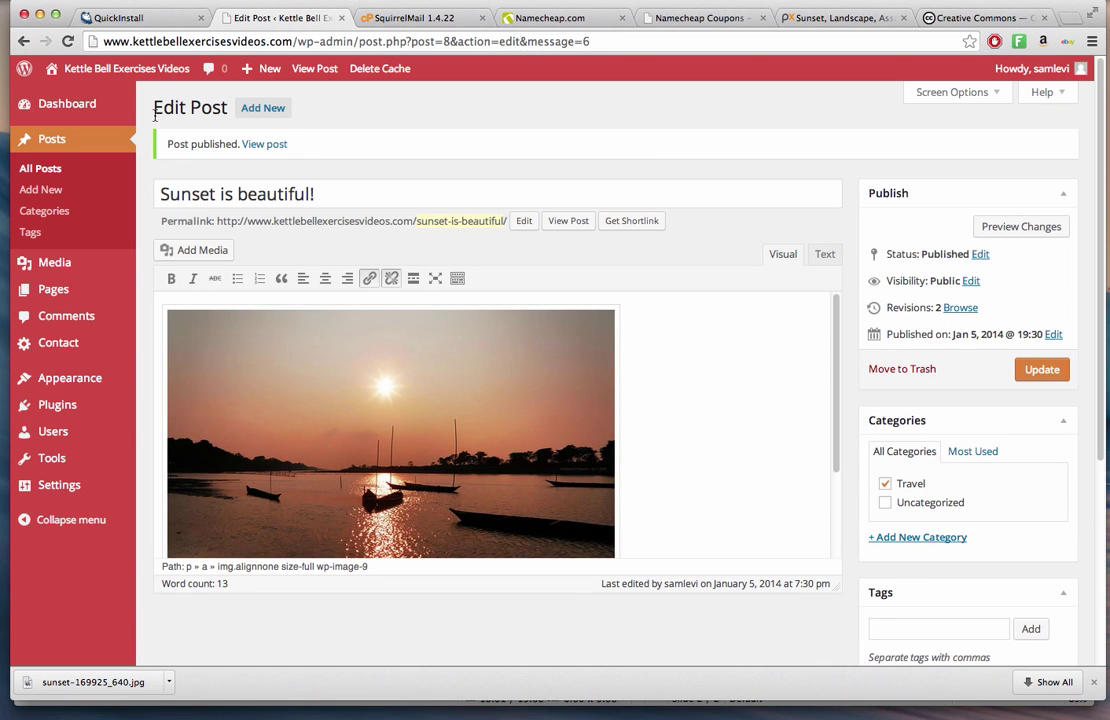
mouse_move(110, 68)
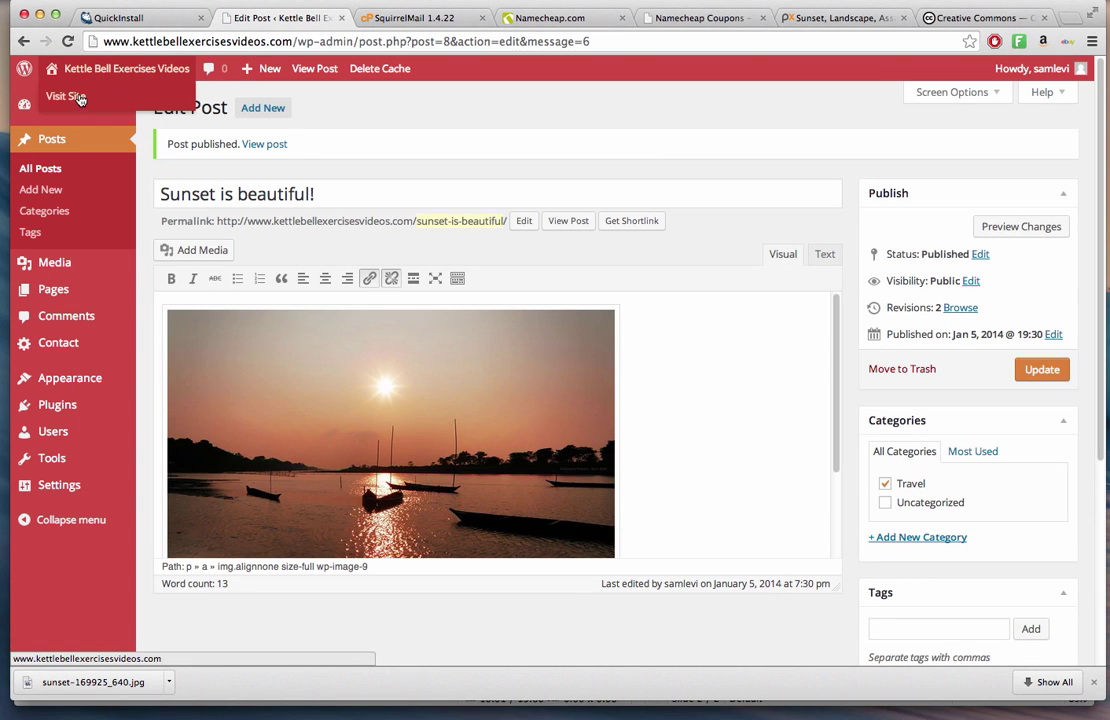
left_click(79, 98)
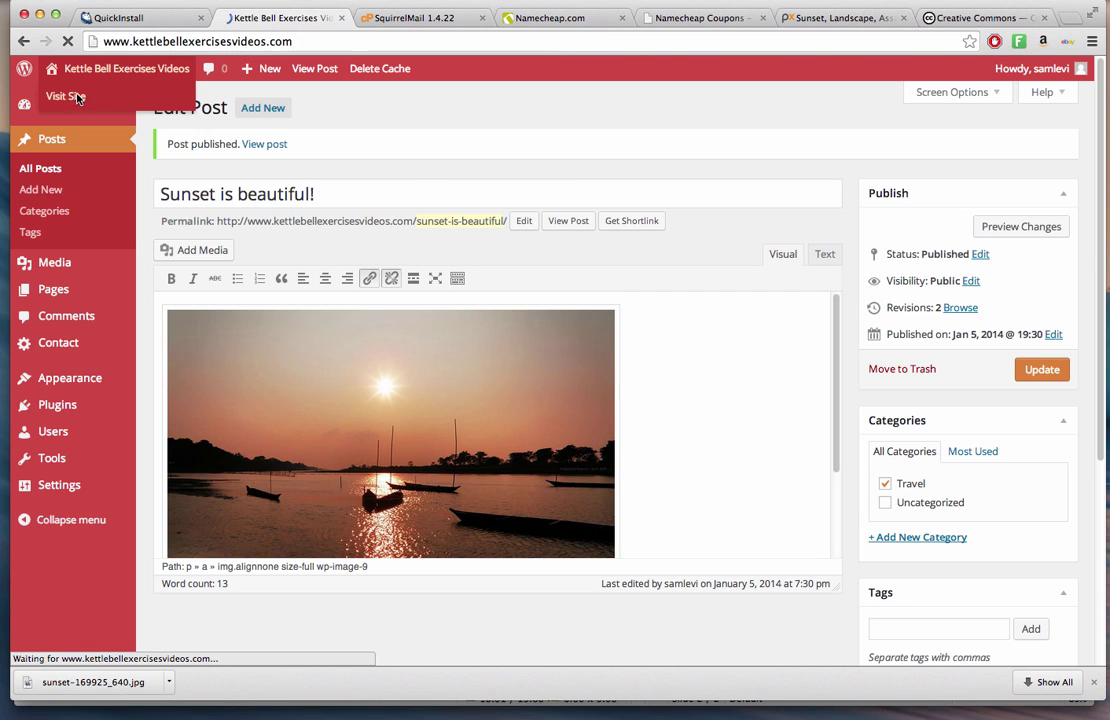
Step: Scroll the live homepage, then open the Hello world! post for editing
scroll(171, 410, "down", 3)
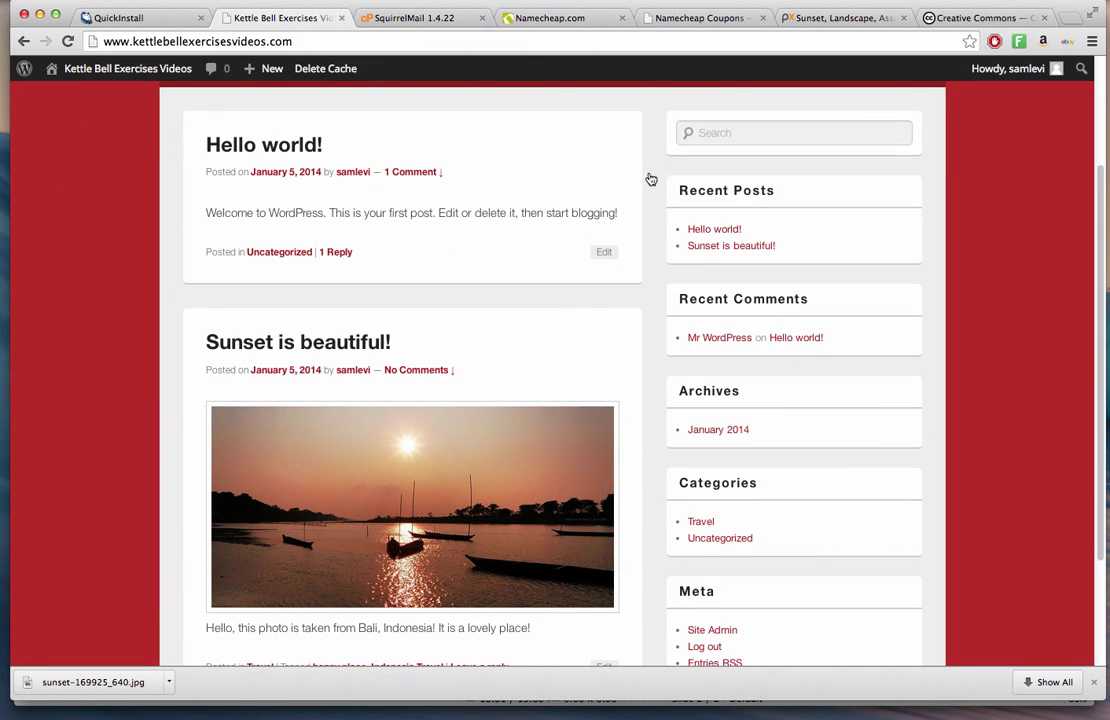
scroll(832, 456, "down", 2)
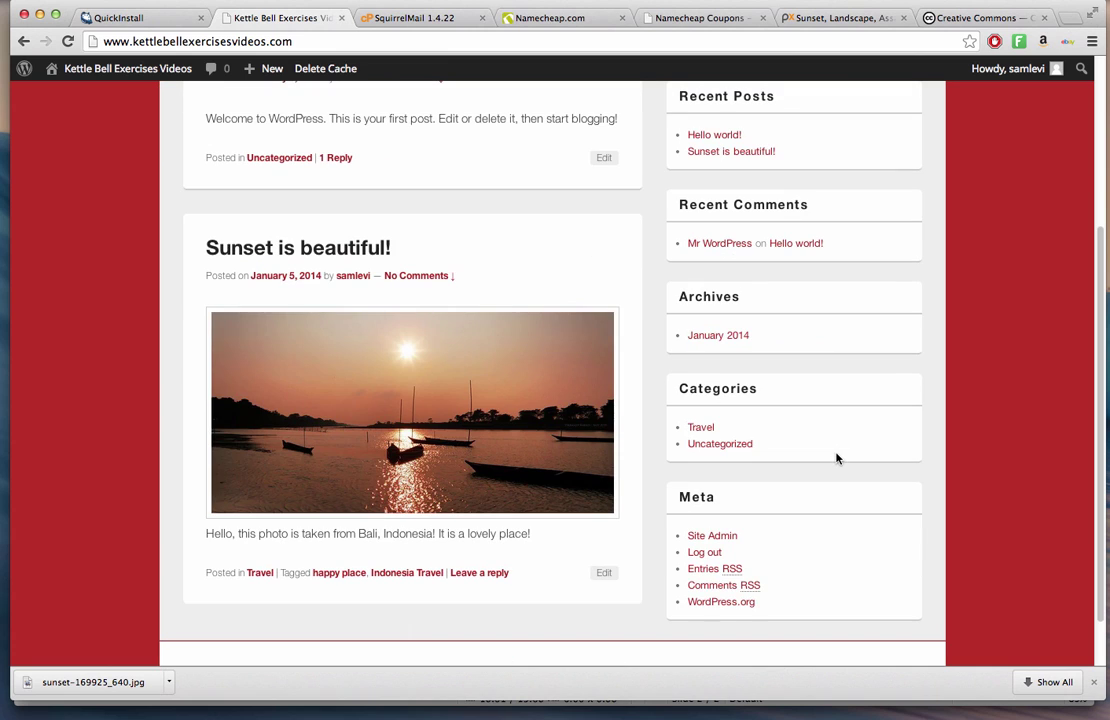
scroll(602, 489, "up", 5)
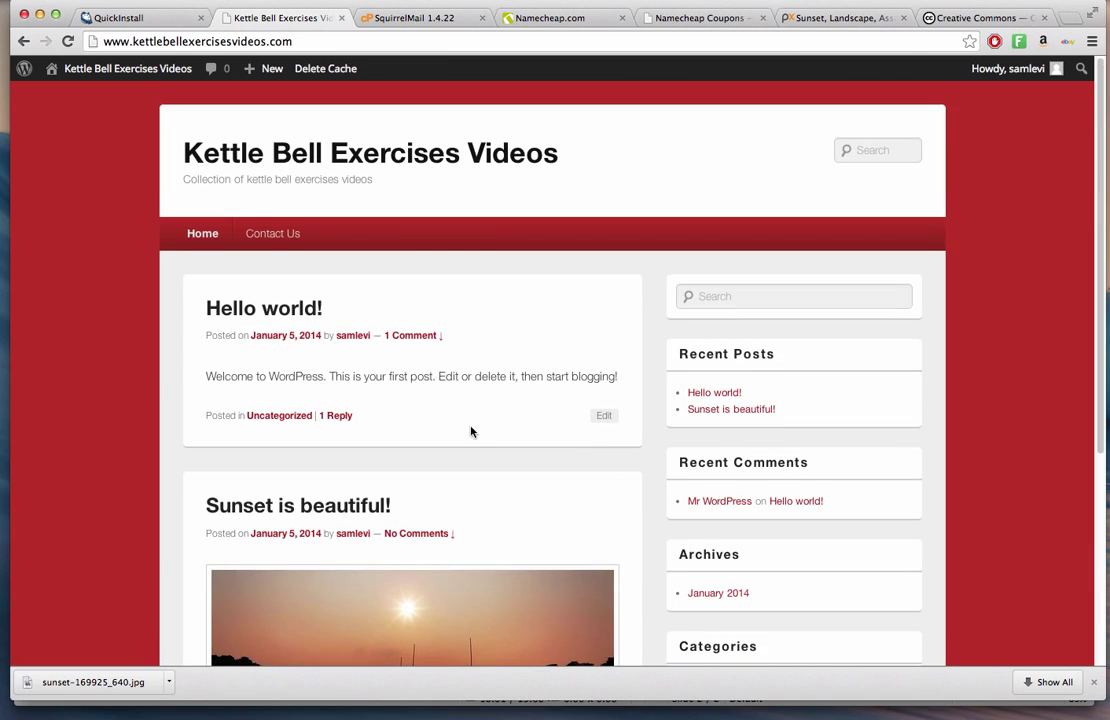
scroll(471, 430, "down", 3)
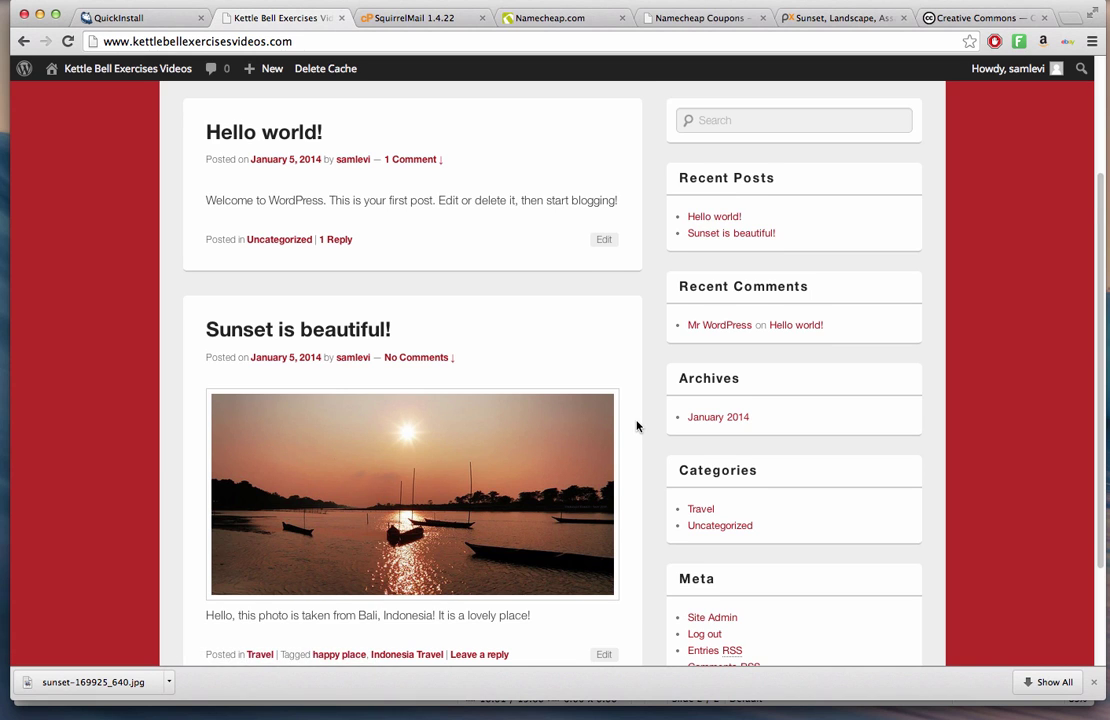
scroll(637, 426, "down", 1)
scroll(637, 426, "up", 4)
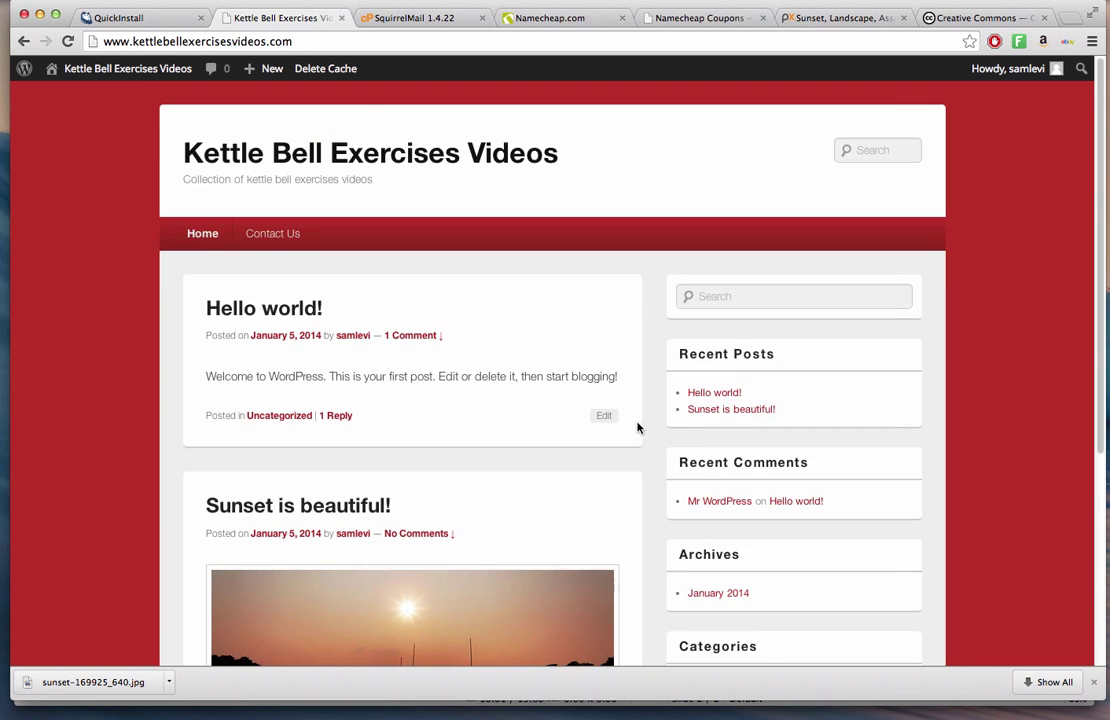
scroll(590, 440, "down", 3)
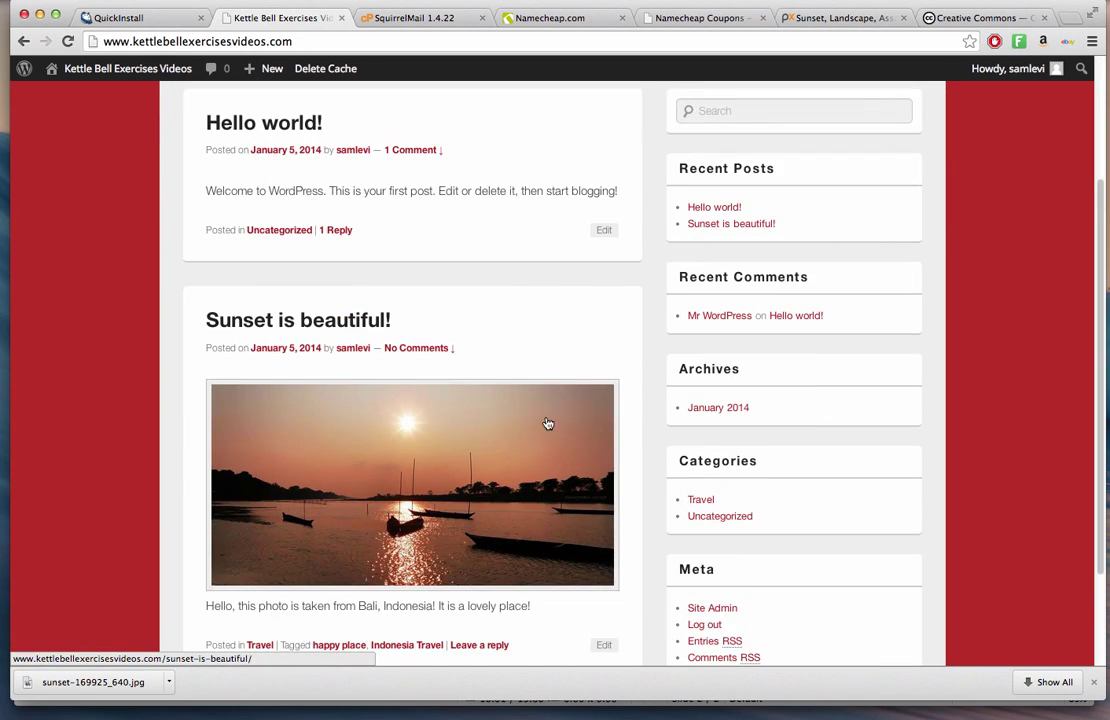
left_click(605, 231)
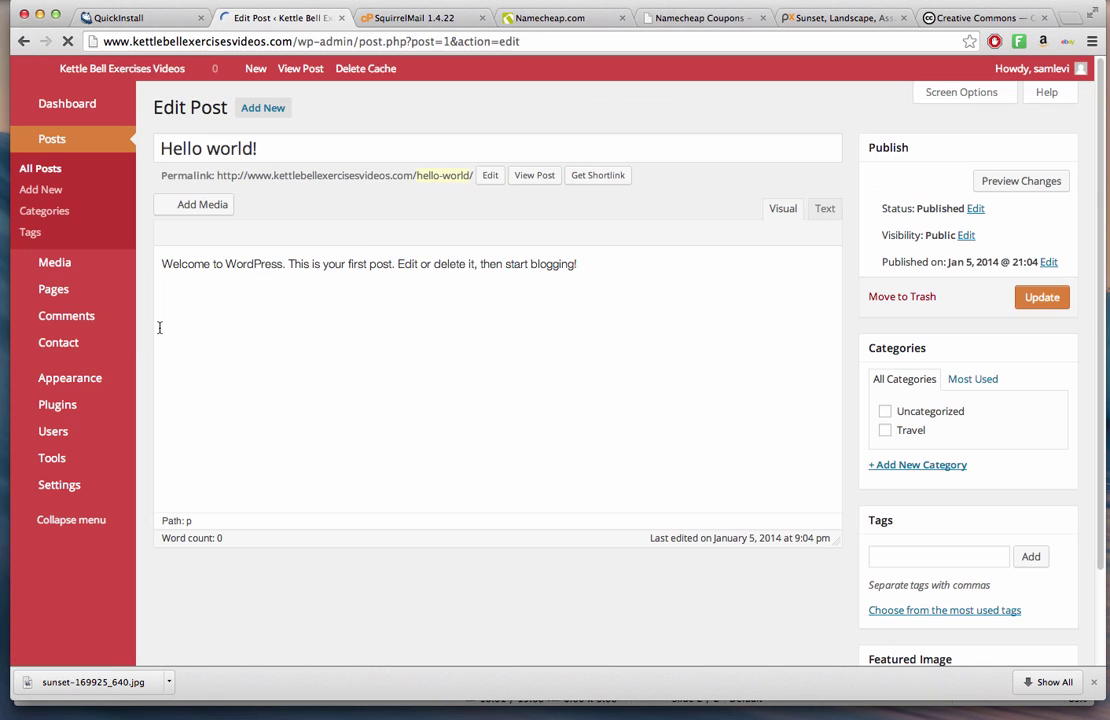
Step: Trash the Hello world! post from the All Posts list
left_click(58, 176)
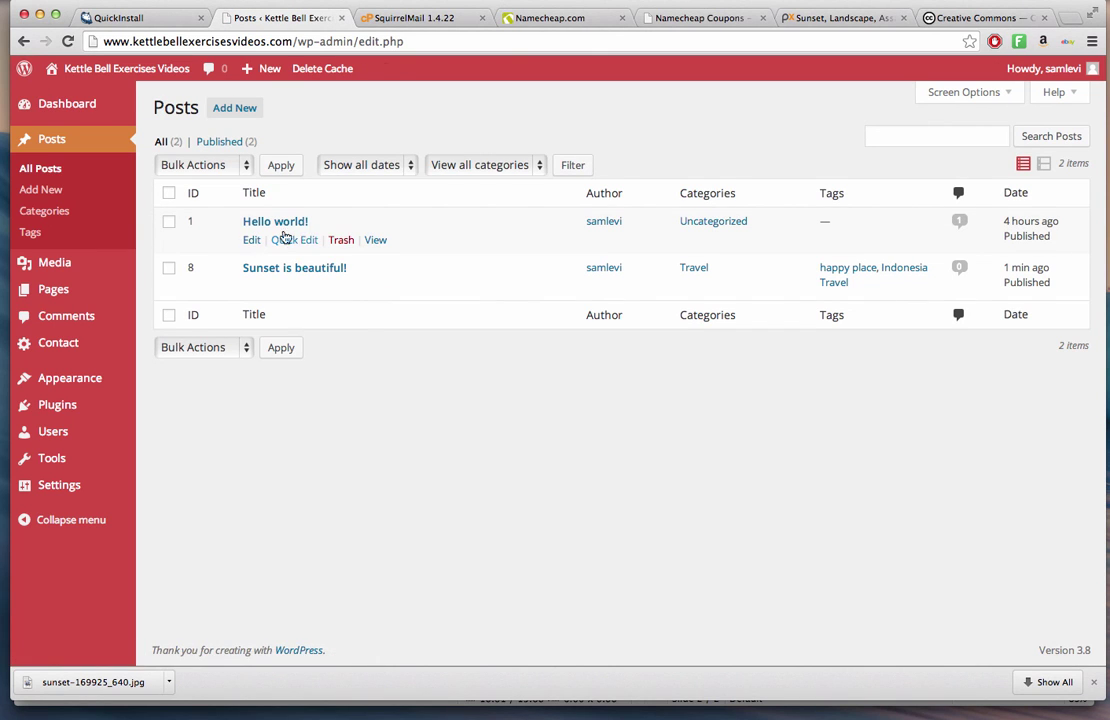
left_click(341, 240)
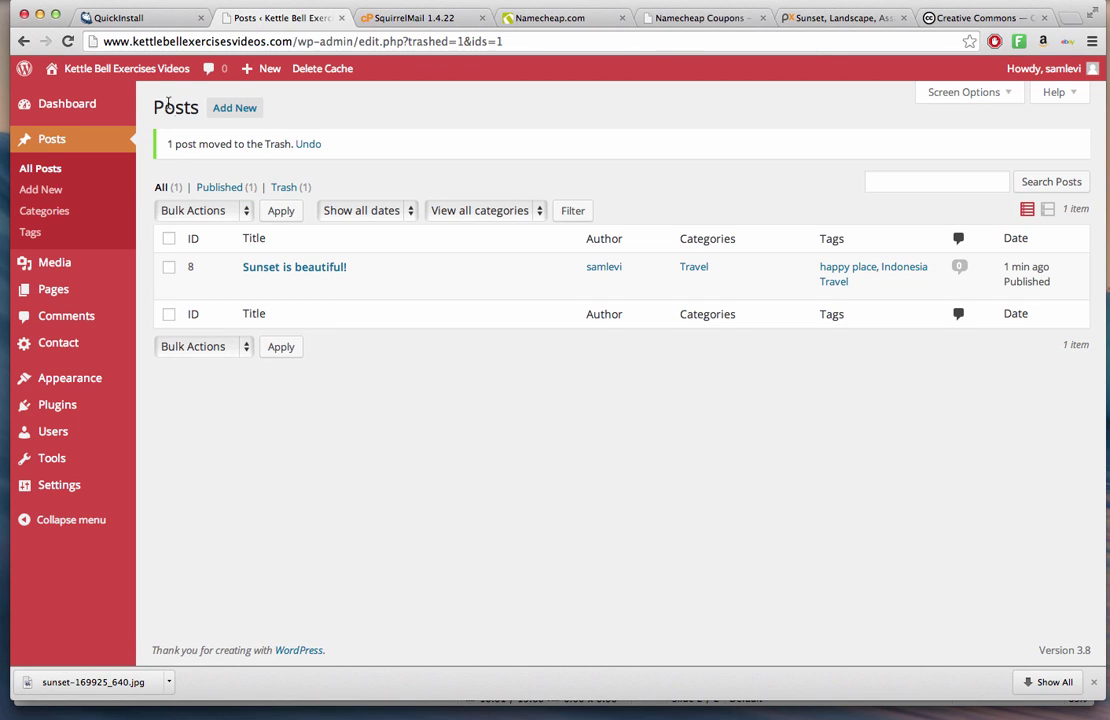
Step: Visit the live front page and scroll through the post and sidebar widgets
mouse_move(110, 68)
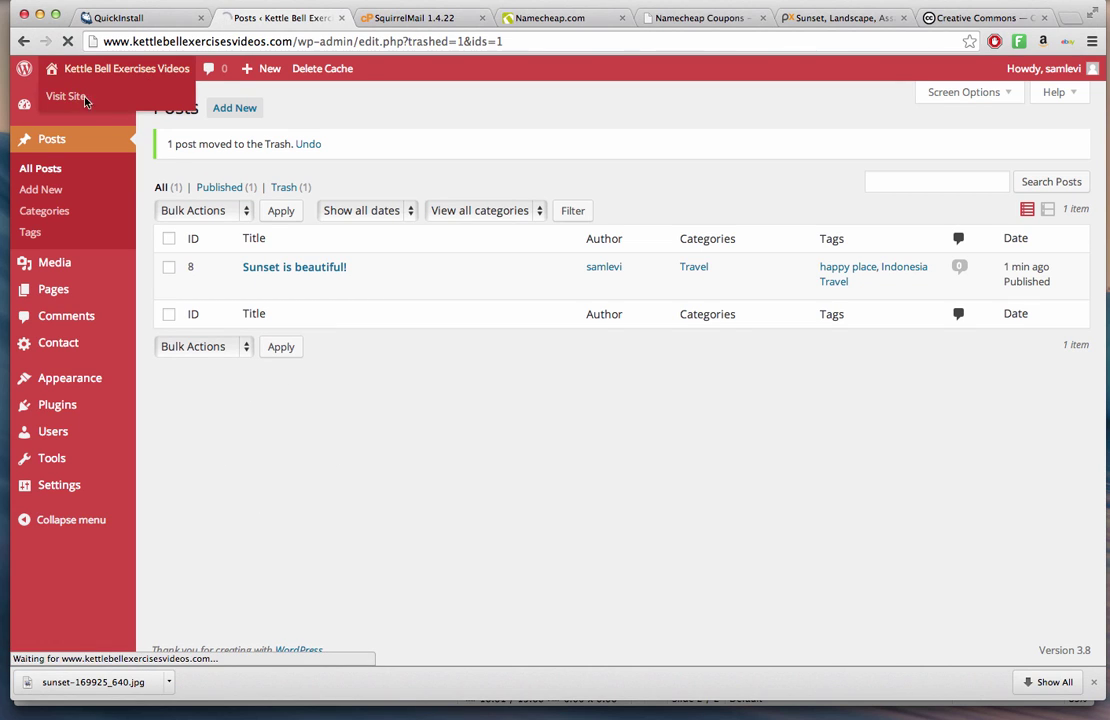
left_click(72, 95)
scroll(152, 413, "down", 3)
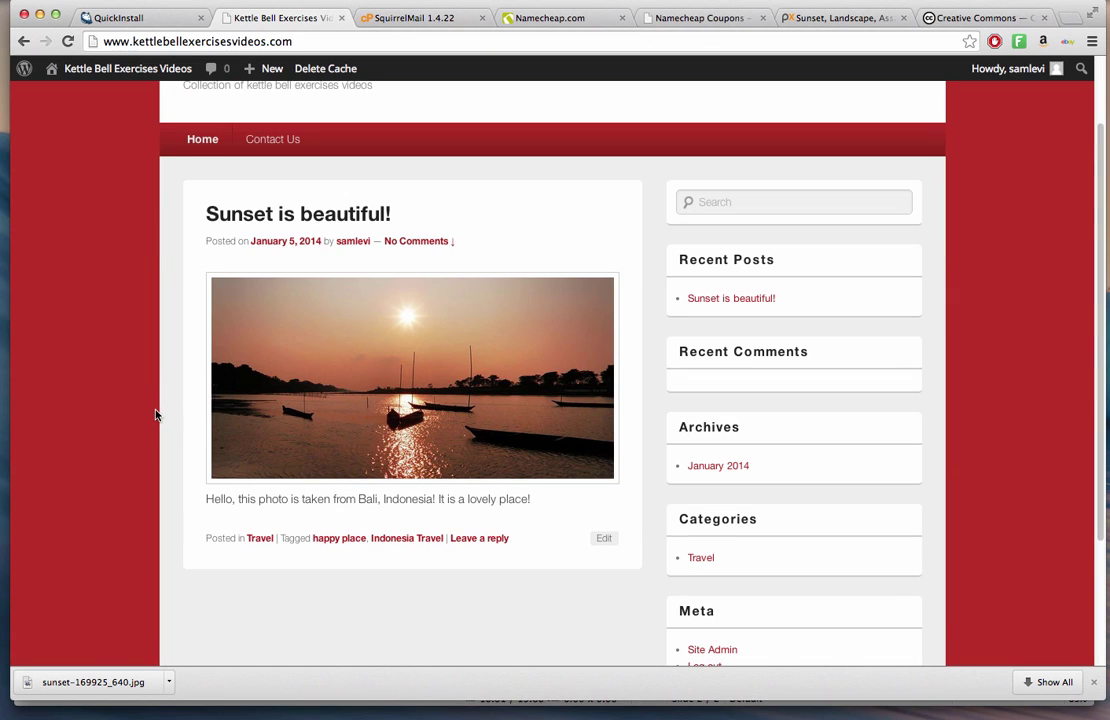
scroll(125, 426, "up", 3)
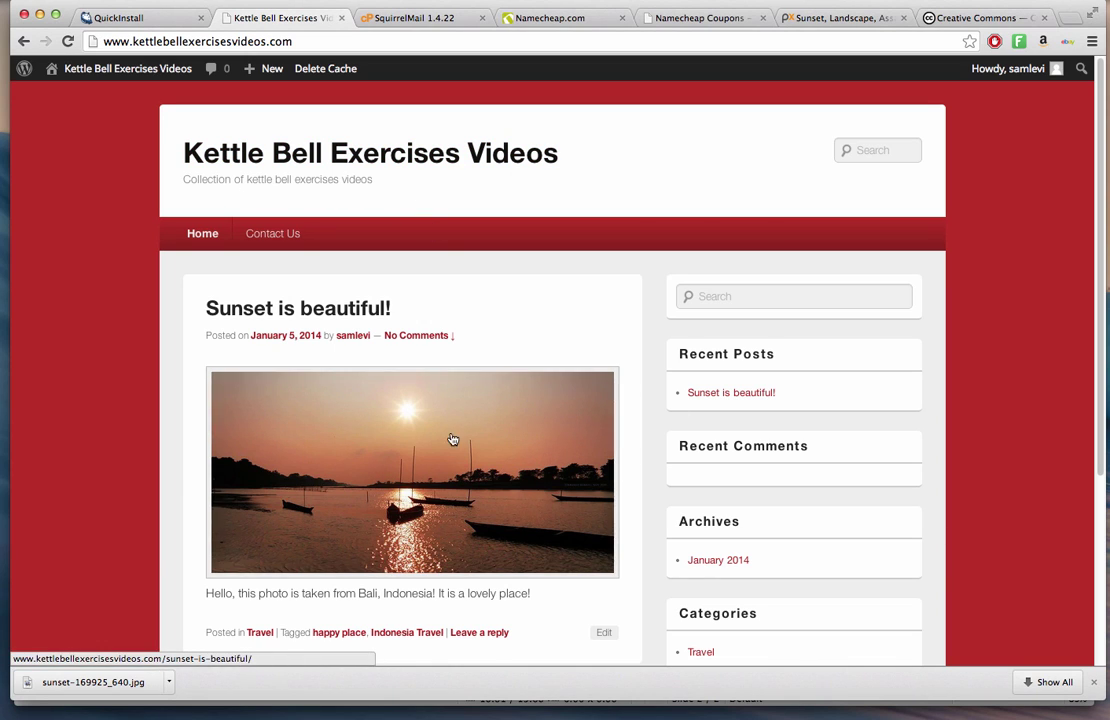
scroll(513, 525, "down", 2)
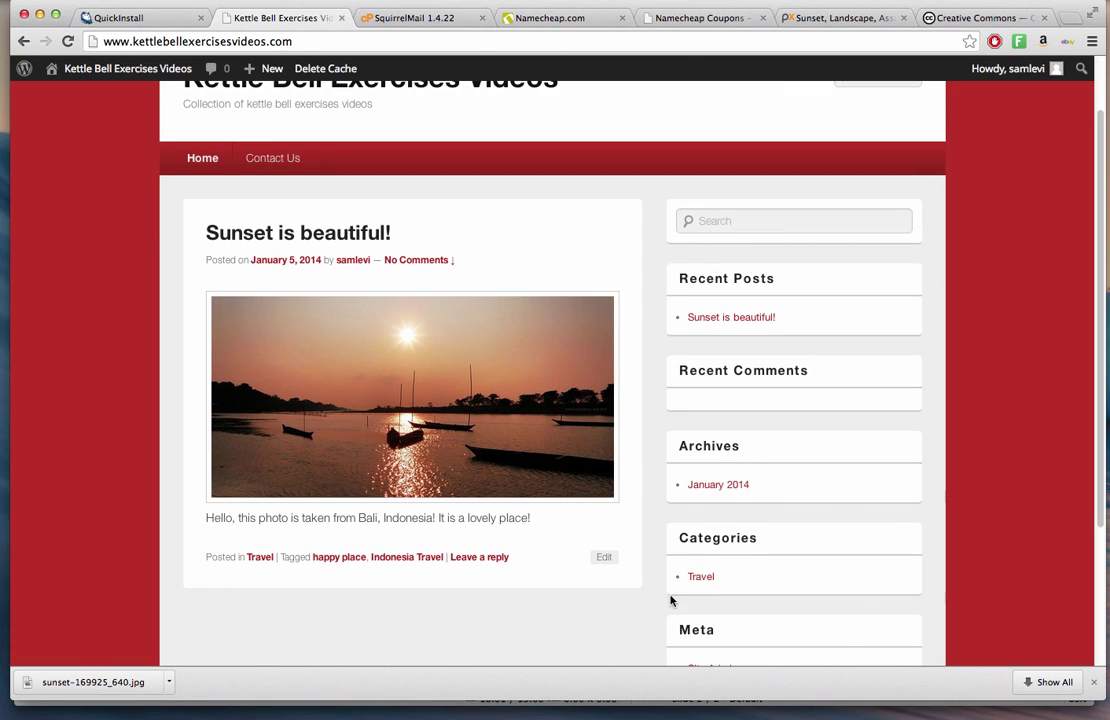
scroll(671, 600, "down", 5)
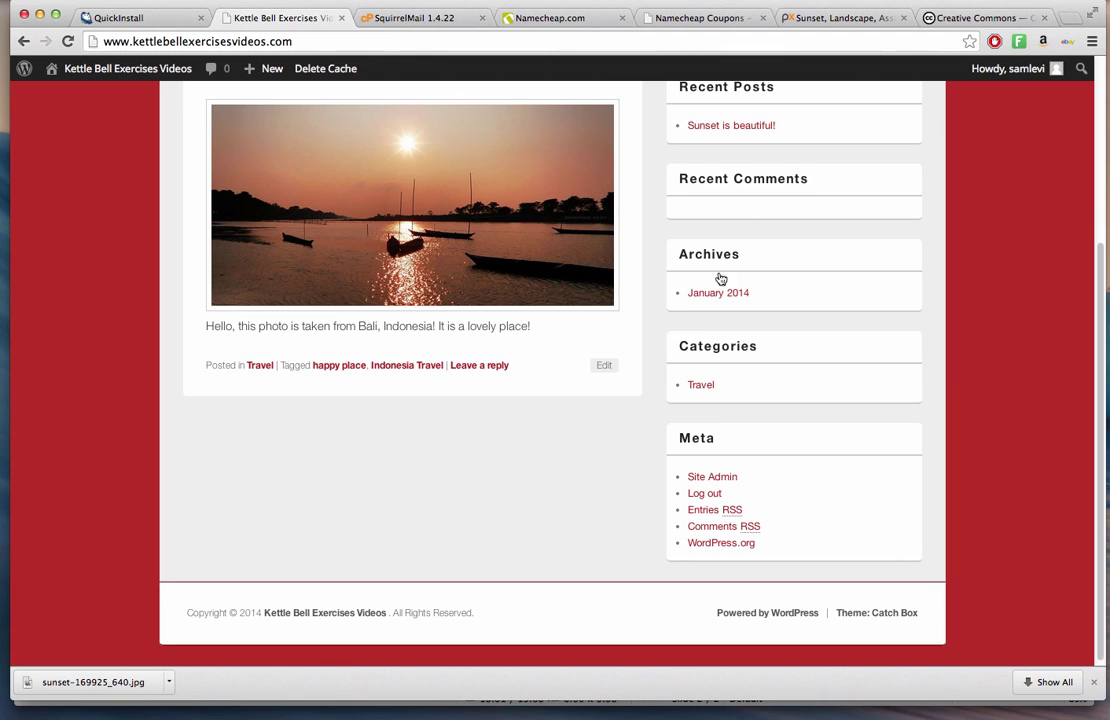
scroll(720, 310, "up", 7)
Step: In Widgets, drag Recent Comments and Categories out of the Main Sidebar
mouse_move(119, 66)
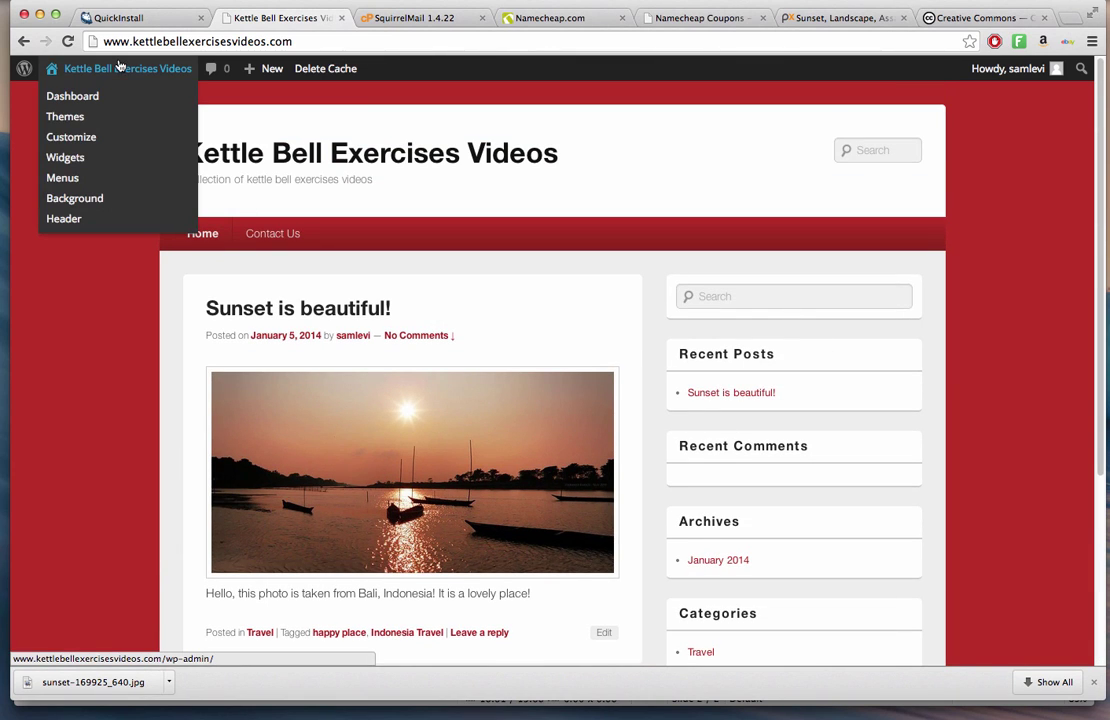
left_click(78, 159)
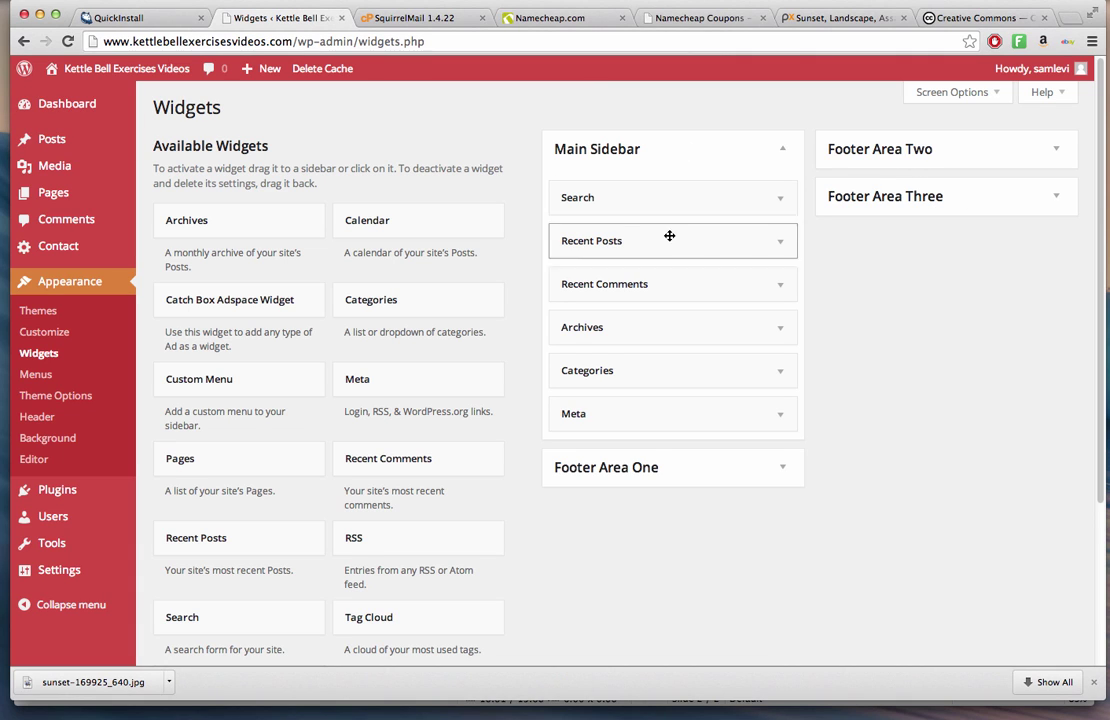
left_click(714, 472)
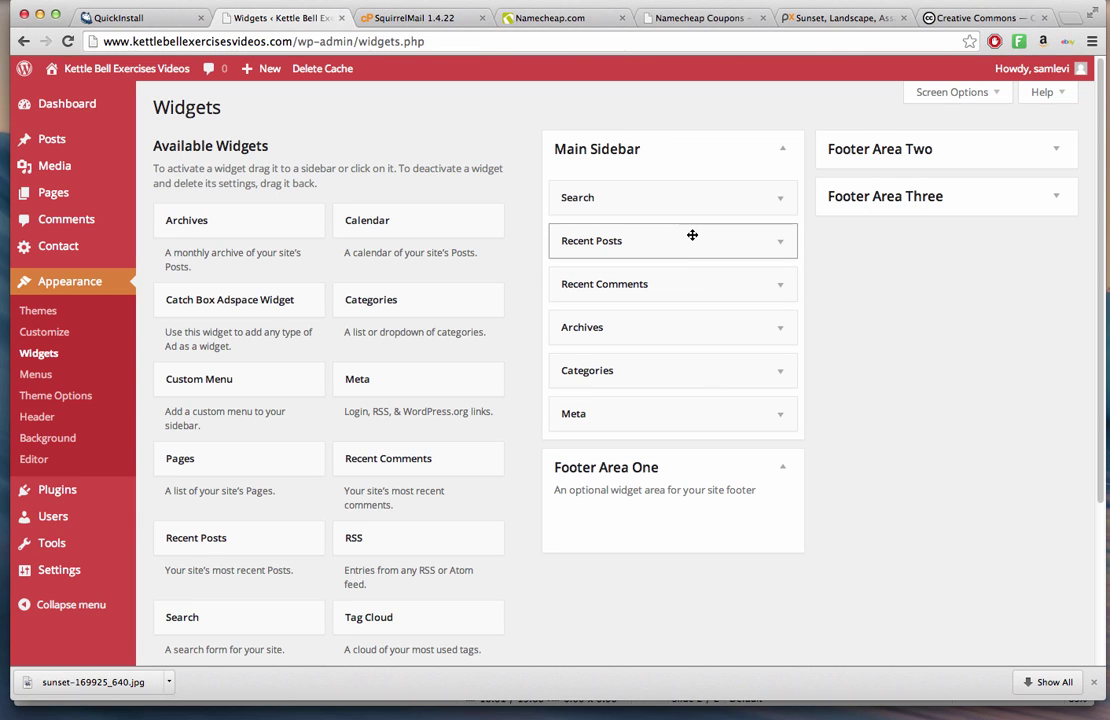
left_click_drag(706, 287, 426, 302)
left_click_drag(711, 324, 345, 355)
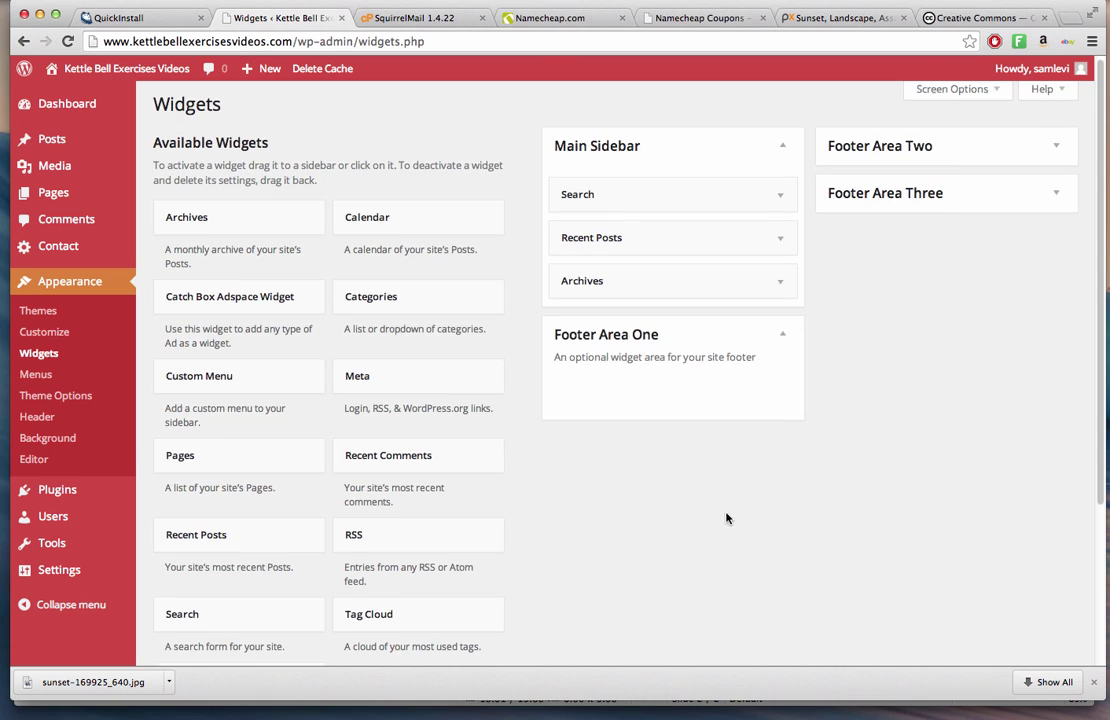
scroll(727, 518, "down", 1)
scroll(683, 506, "up", 1)
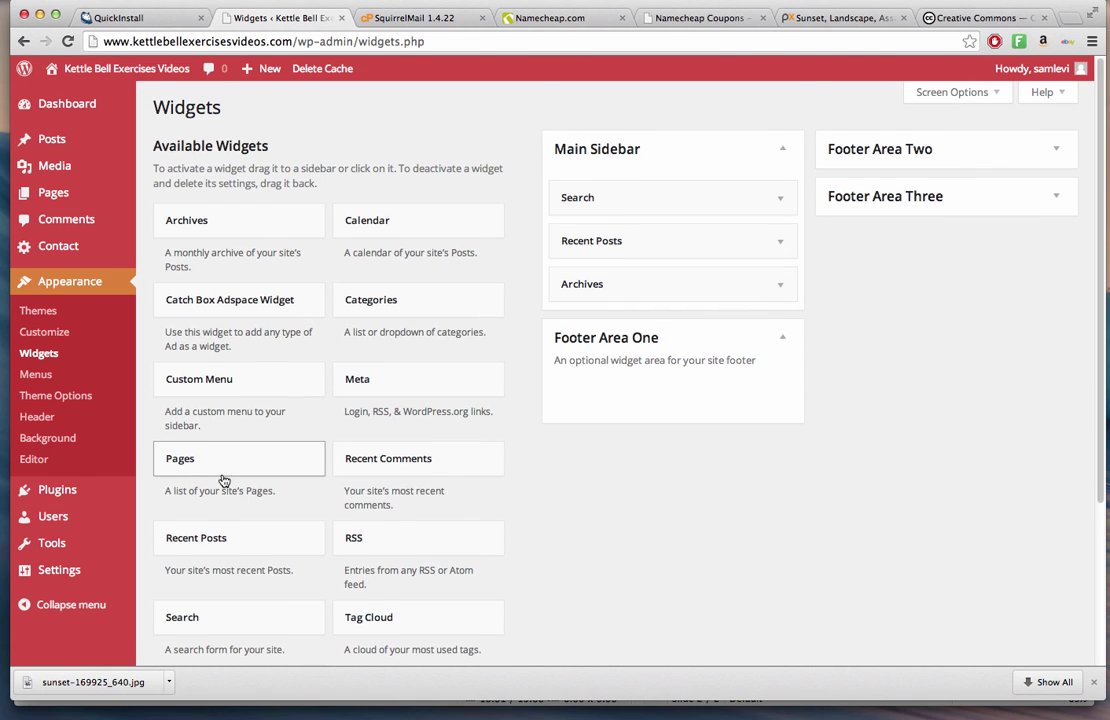
scroll(228, 478, "down", 1)
scroll(258, 500, "down", 3)
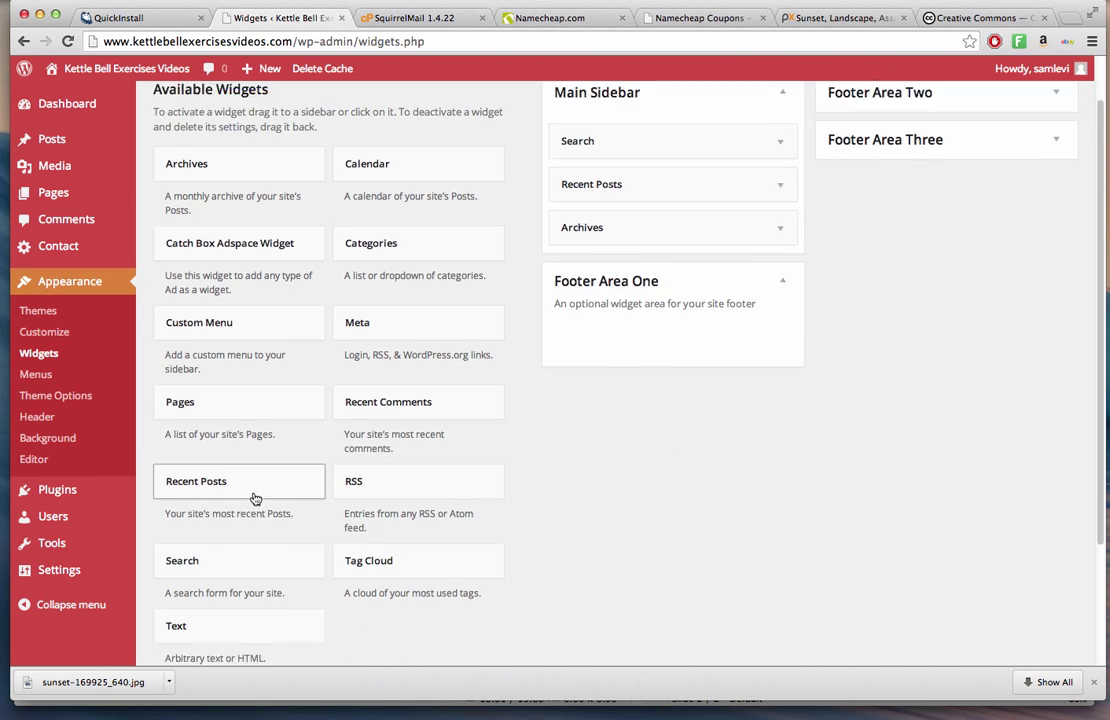
Step: Add a Tag Cloud widget to the Main Sidebar titled 'Tag Cloud' and save it
left_click_drag(396, 524, 620, 223)
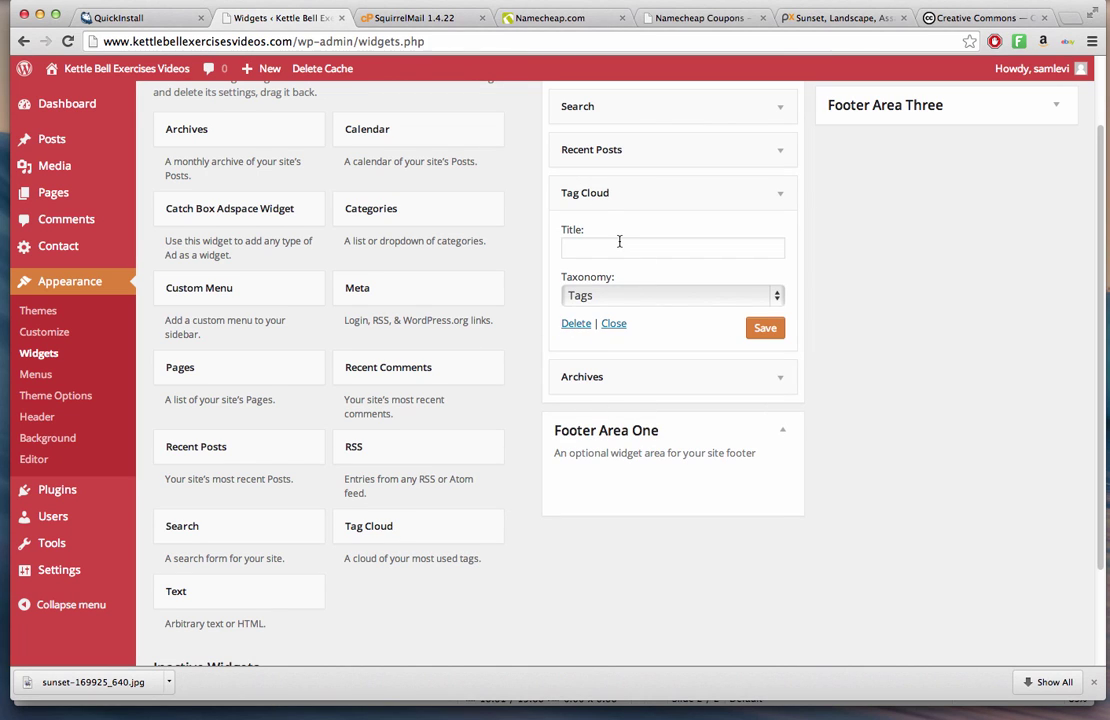
left_click(619, 246)
type("Ta")
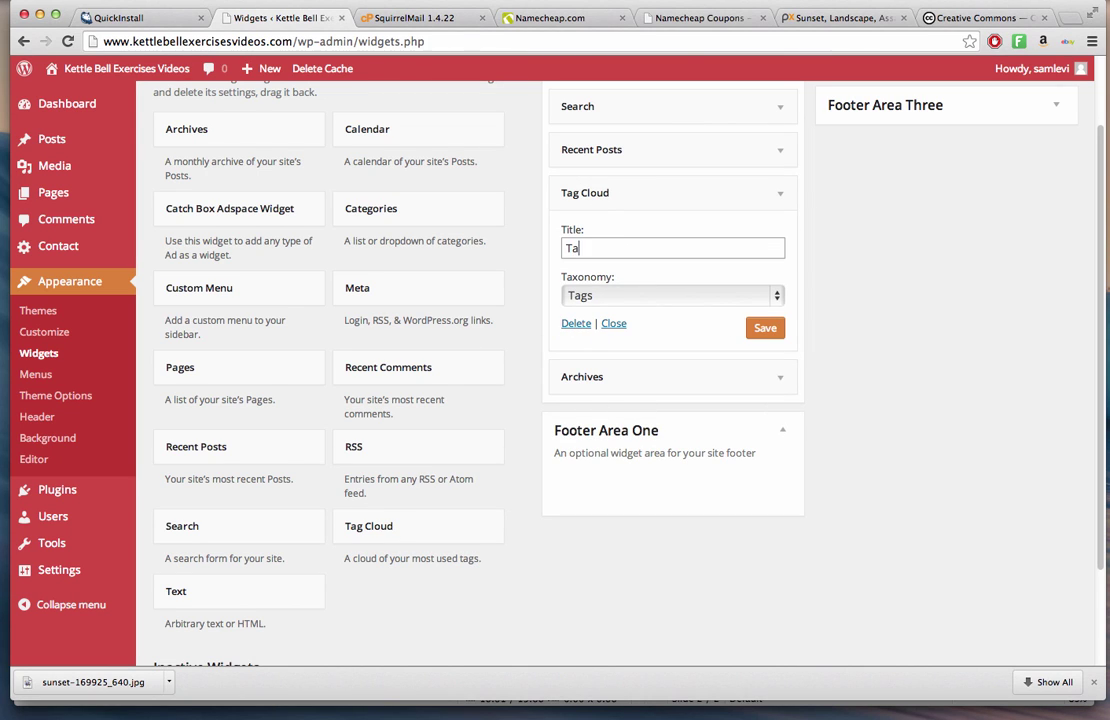
type("g Cloud")
left_click(765, 328)
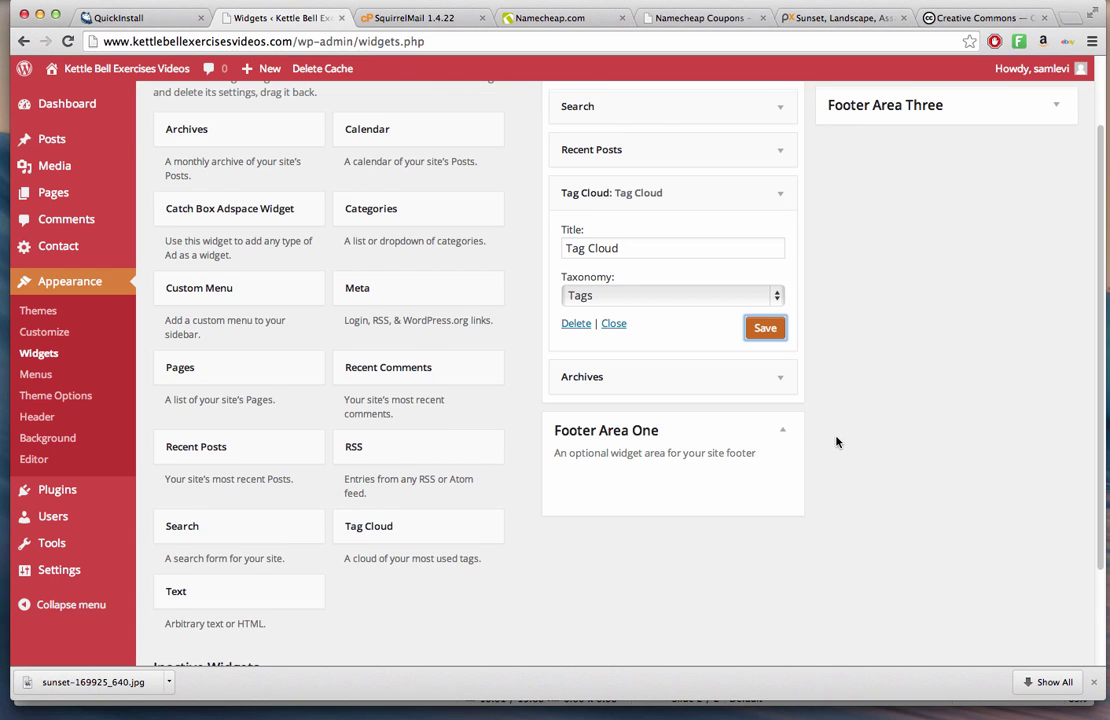
scroll(837, 442, "up", 2)
left_click(614, 384)
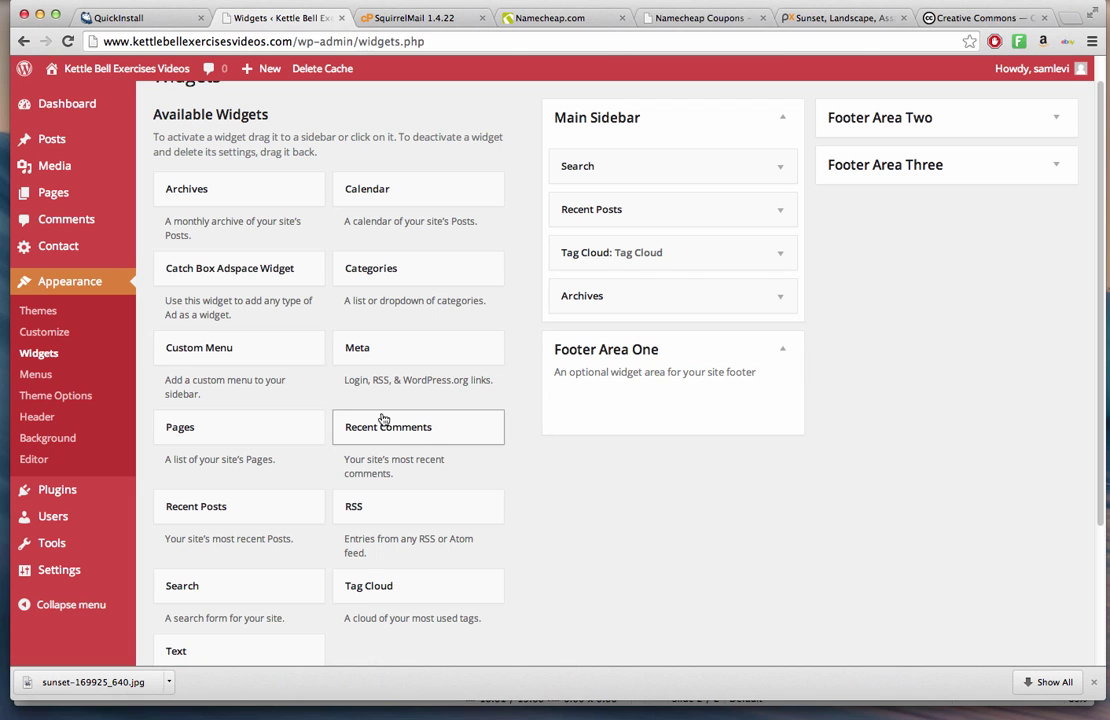
scroll(283, 478, "down", 2)
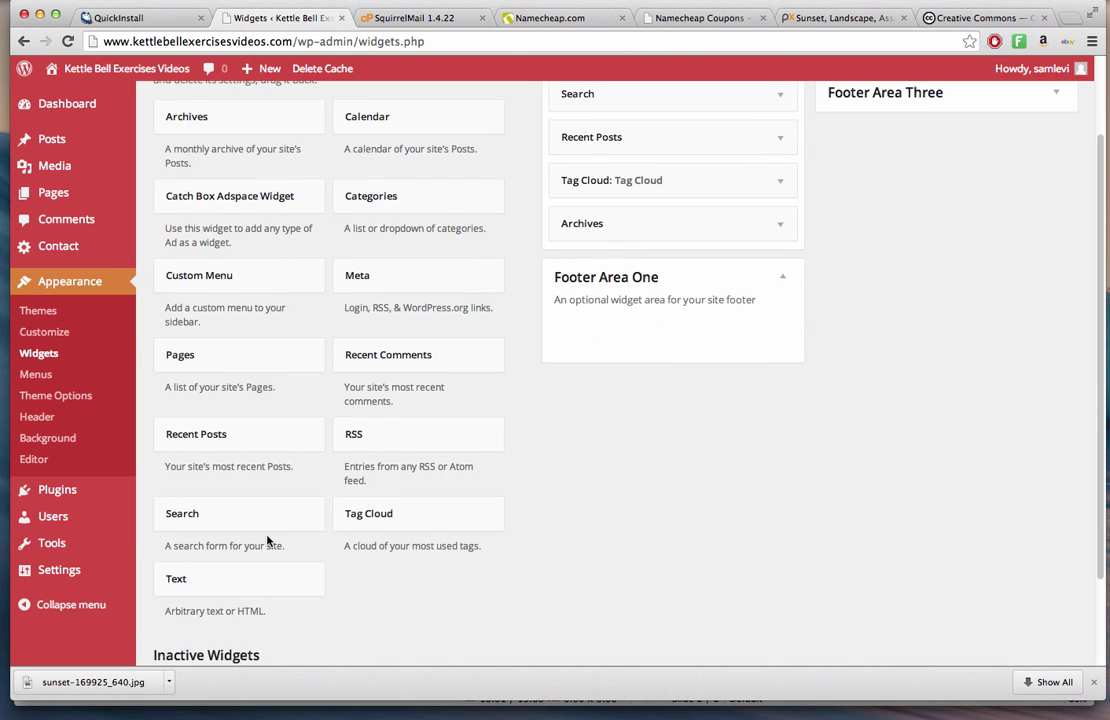
scroll(267, 541, "up", 3)
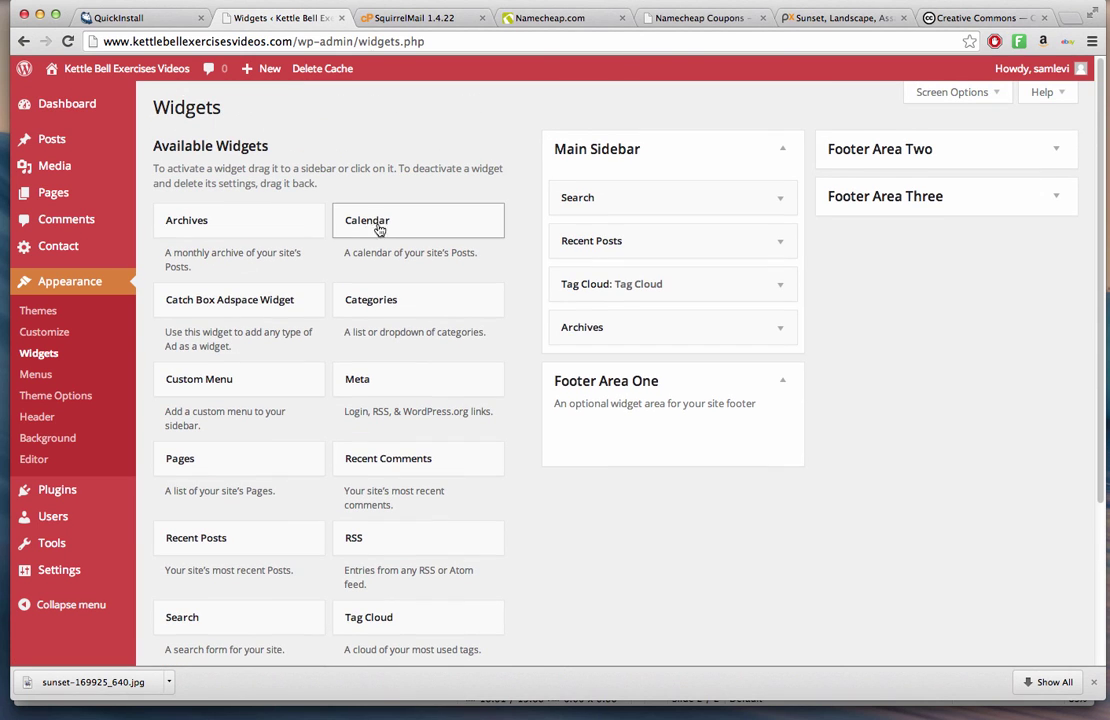
Step: Add a Calendar widget to Footer Area One, give it a title and save it
left_click_drag(379, 229, 644, 433)
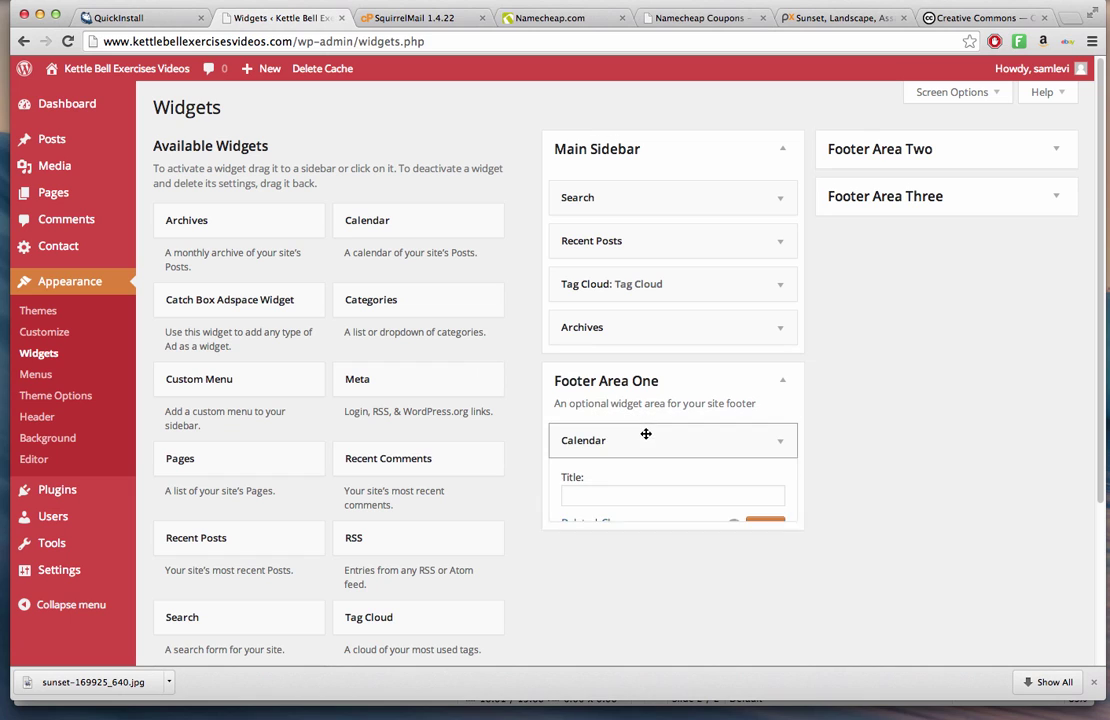
left_click(599, 499)
type("Calendar")
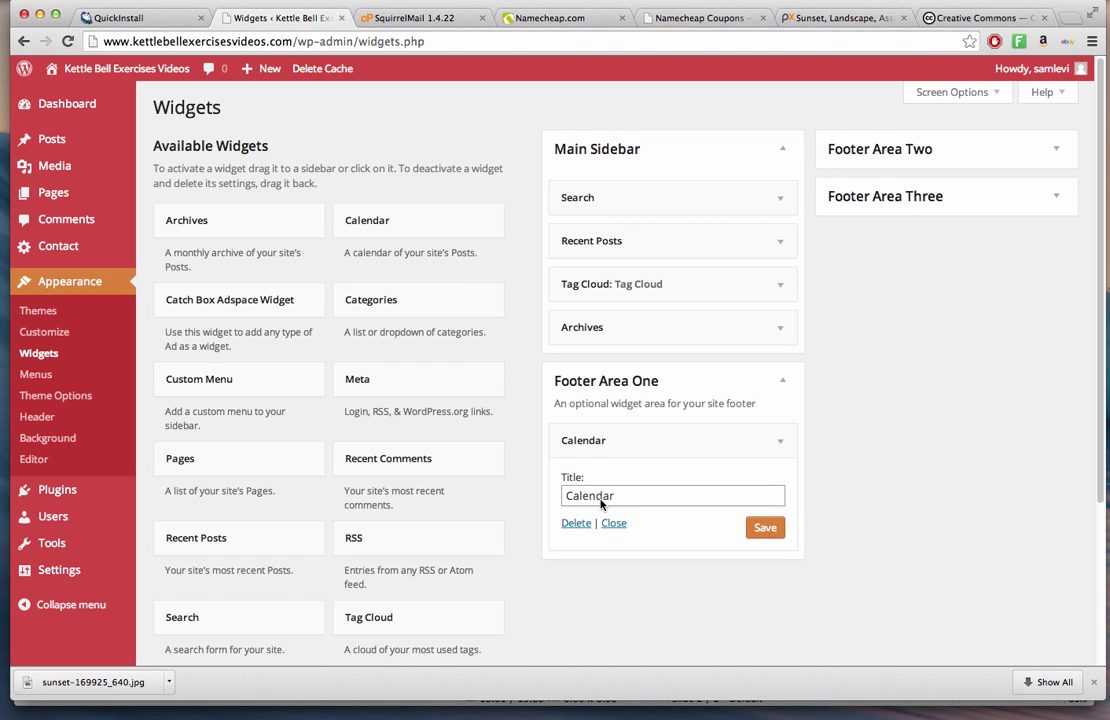
left_click(746, 530)
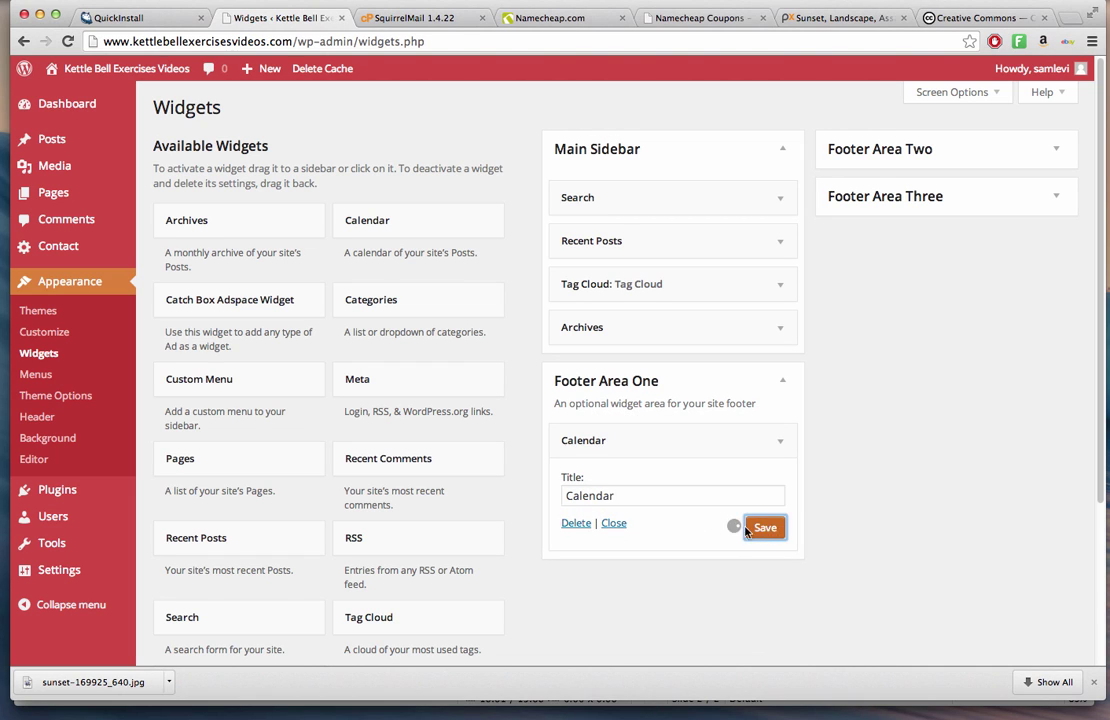
left_click(612, 524)
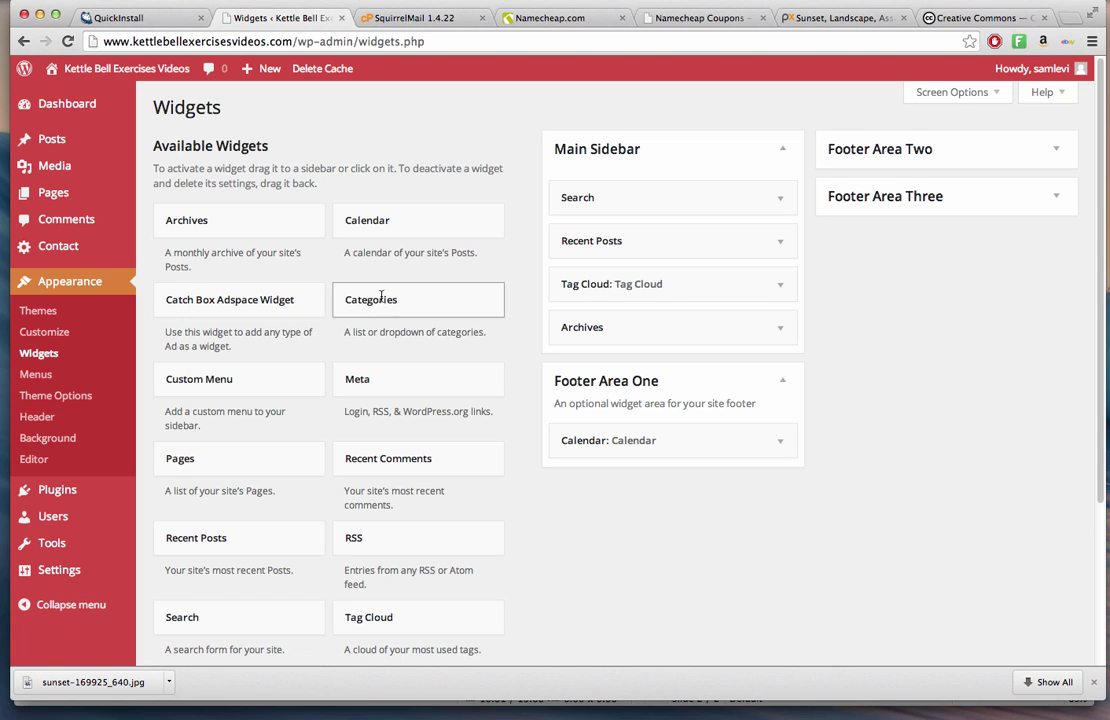
Step: Place a Categories widget in Footer Area Two titled 'Categories' and save it
left_click(1005, 157)
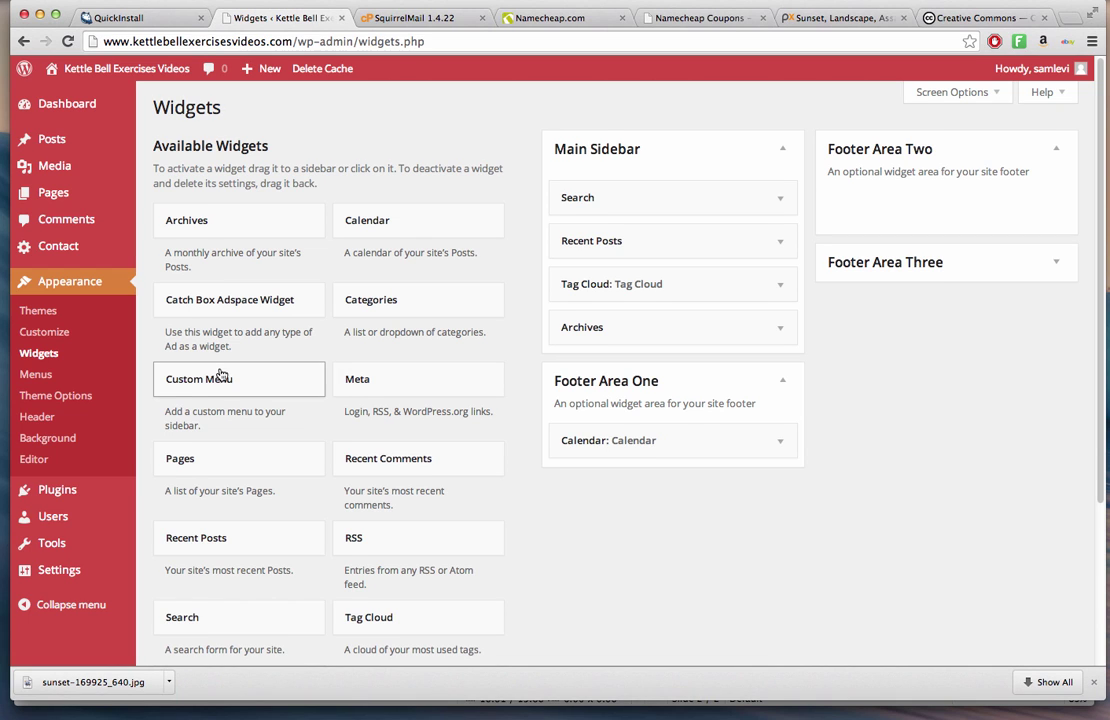
scroll(221, 368, "down", 1)
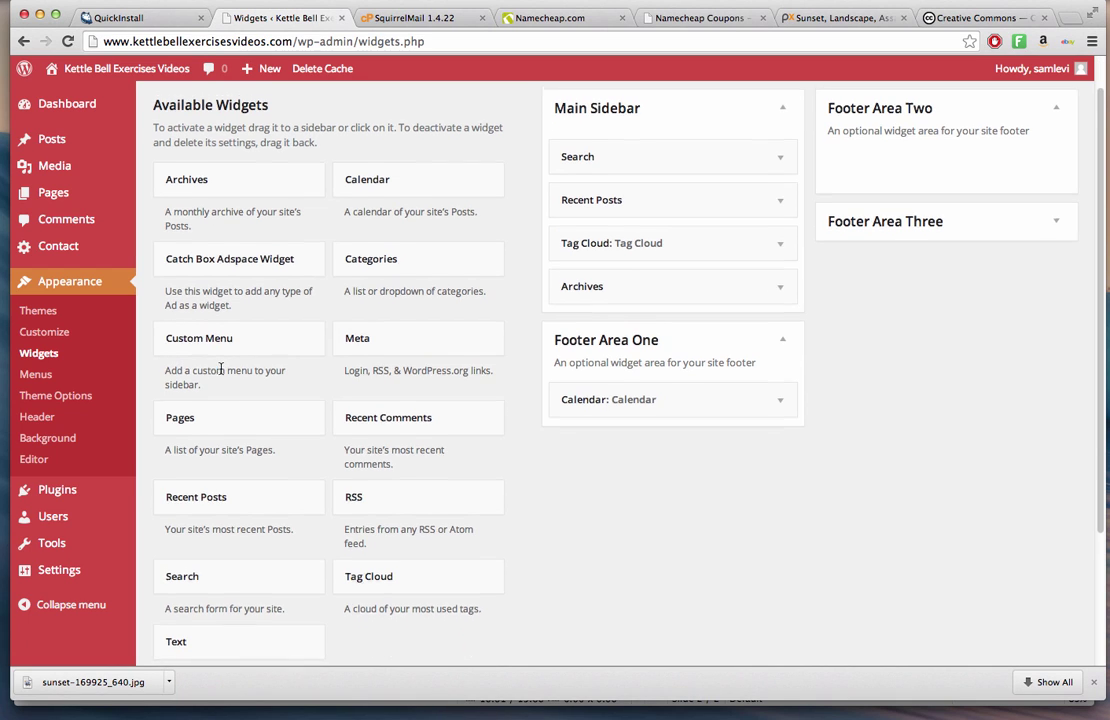
scroll(221, 368, "up", 1)
left_click_drag(363, 287, 905, 200)
left_click(865, 253)
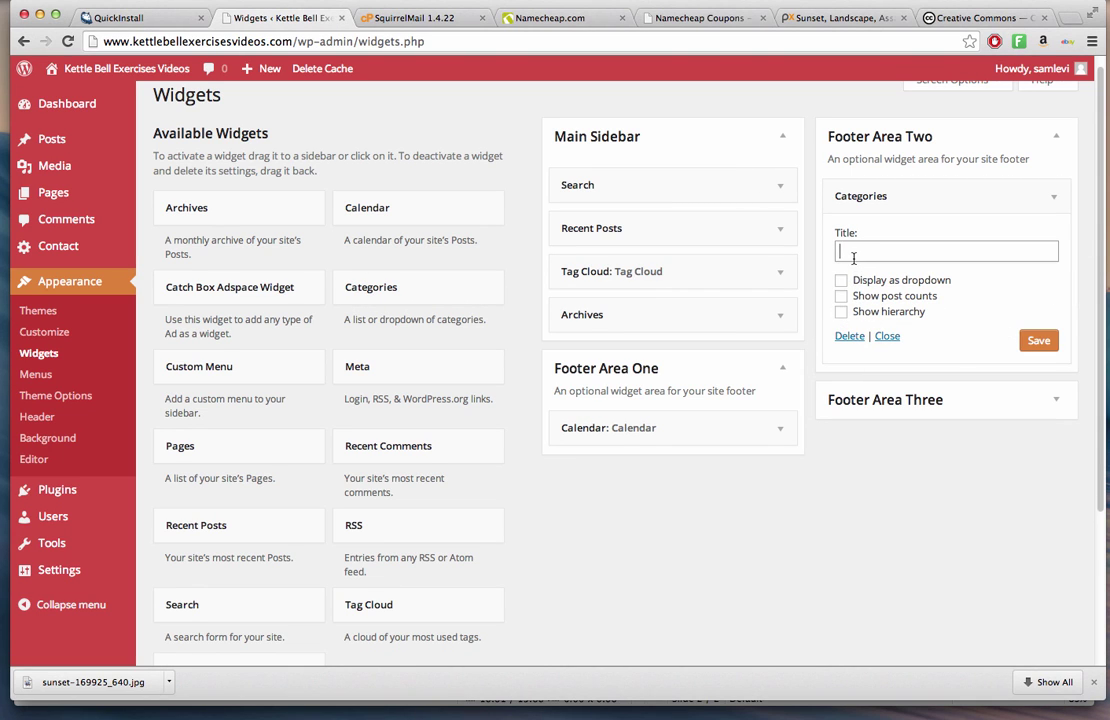
type("Categories")
left_click(1036, 341)
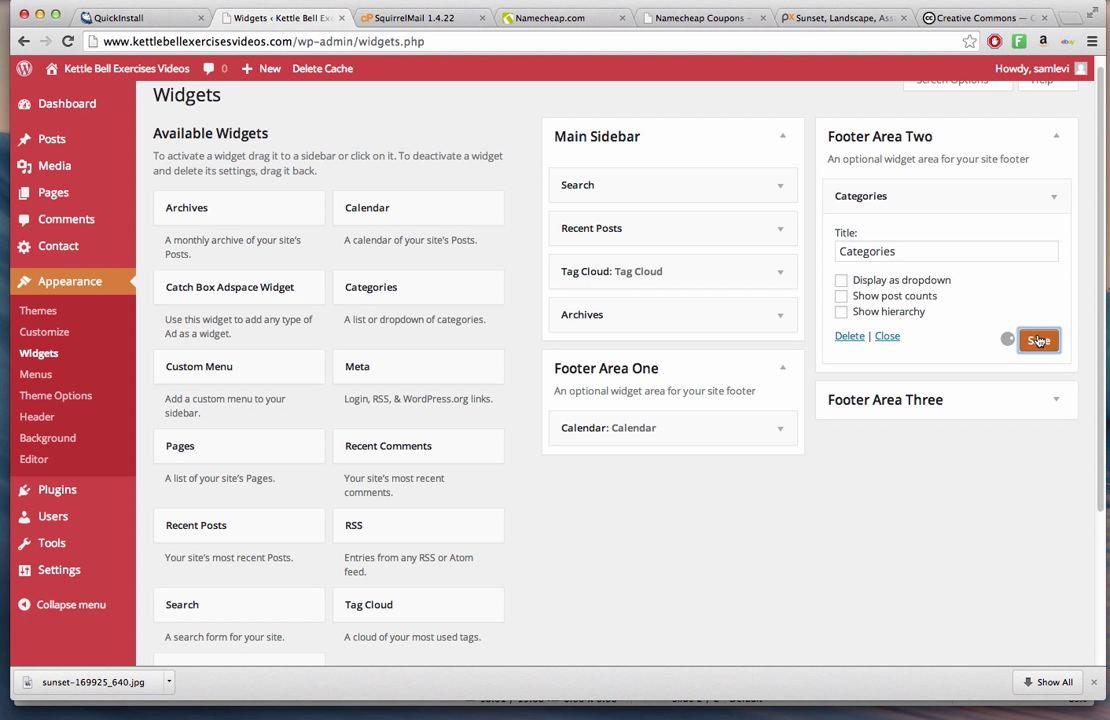
left_click(886, 338)
Step: Open the live site's homepage from the admin bar
scroll(273, 382, "up", 1)
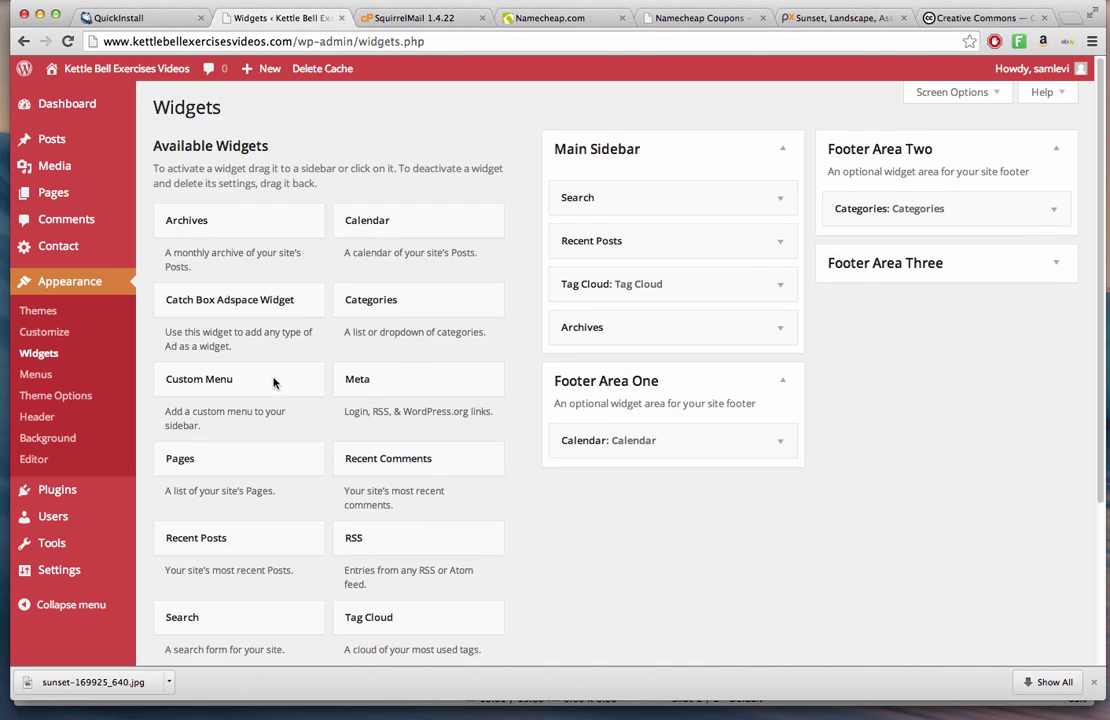
mouse_move(87, 72)
left_click(62, 95)
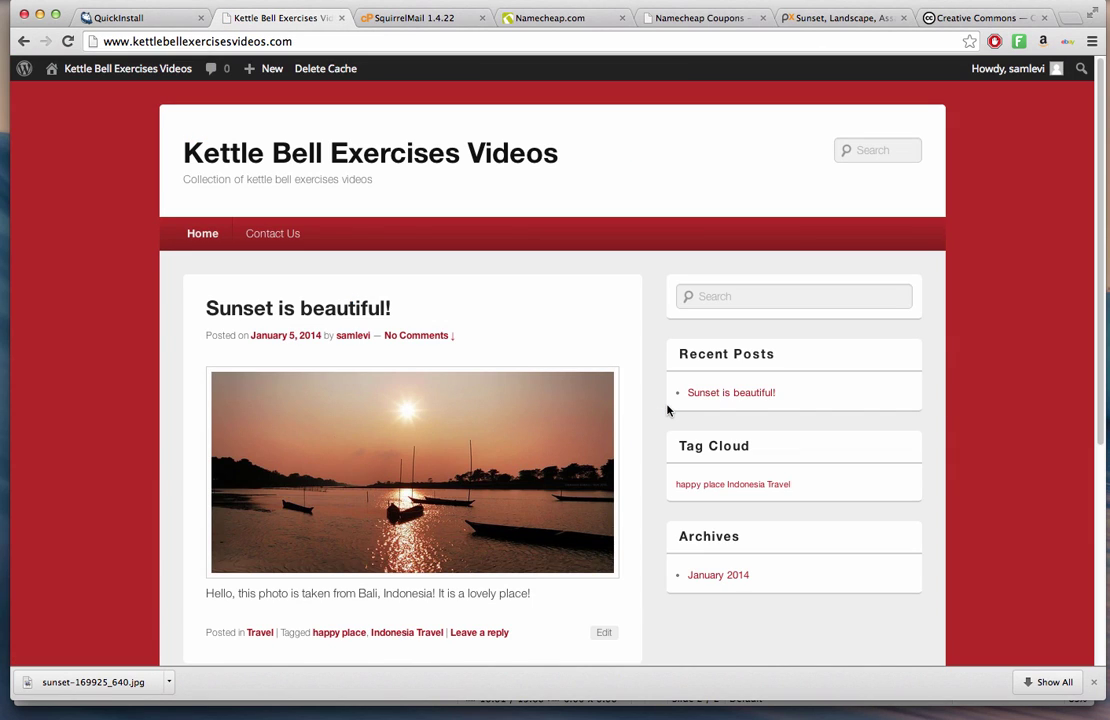
Step: Check the Tag Cloud, Calendar and Categories widgets on the homepage, then return to the Dashboard
scroll(665, 334, "down", 3)
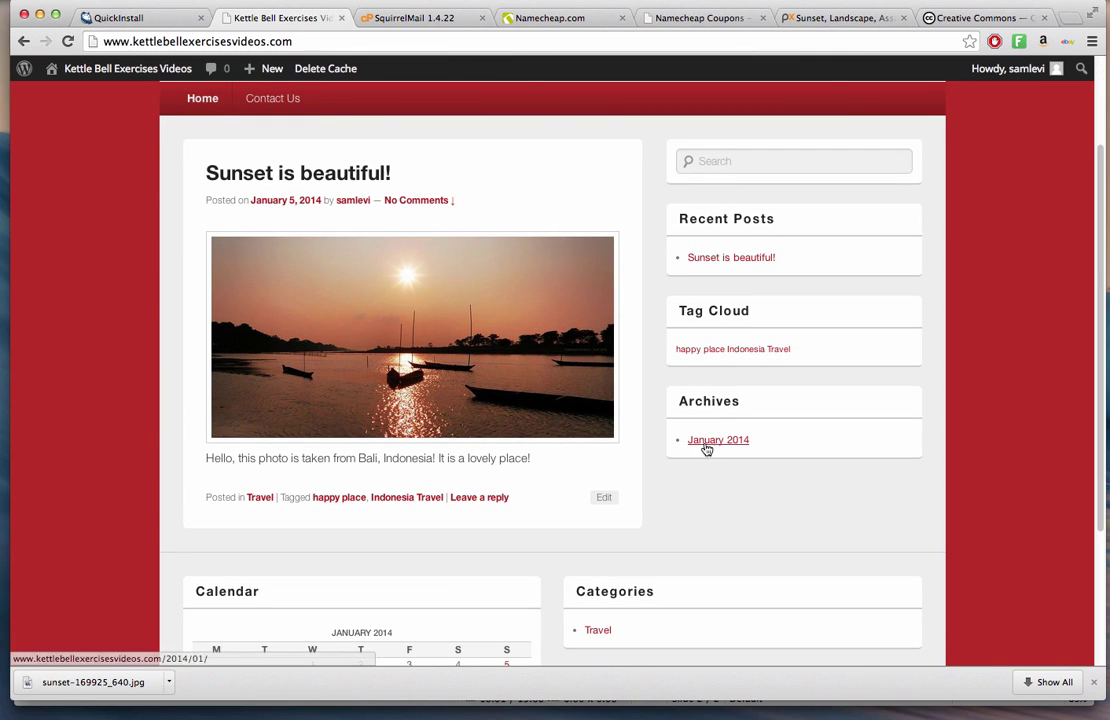
scroll(706, 449, "down", 5)
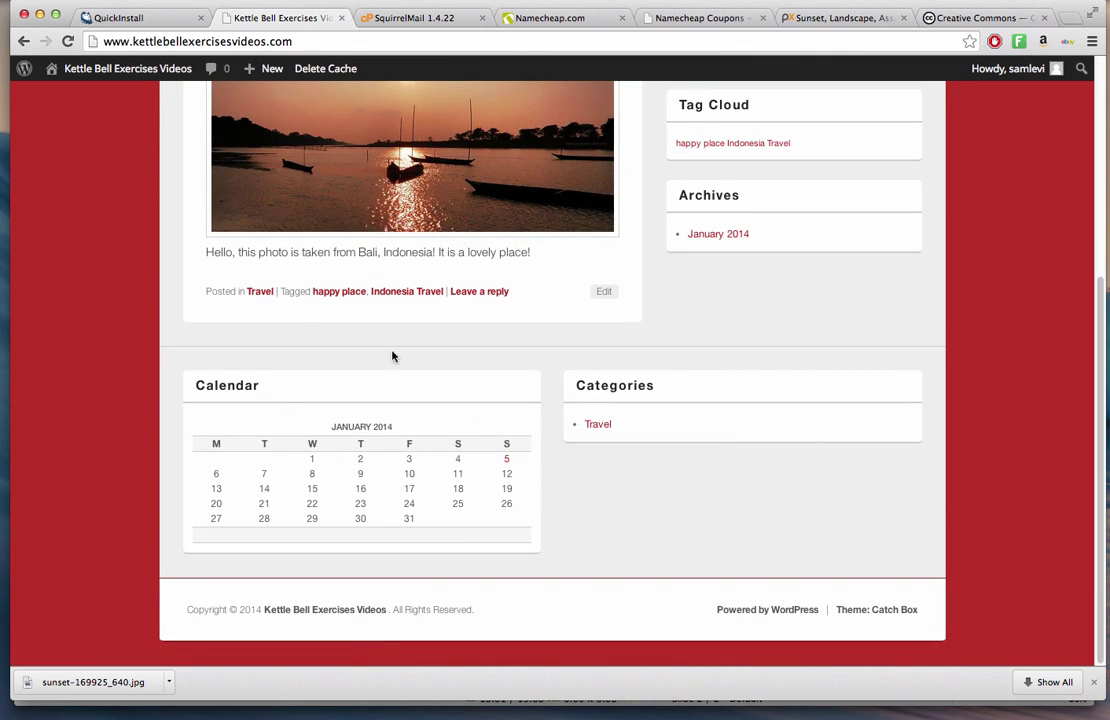
scroll(792, 446, "up", 8)
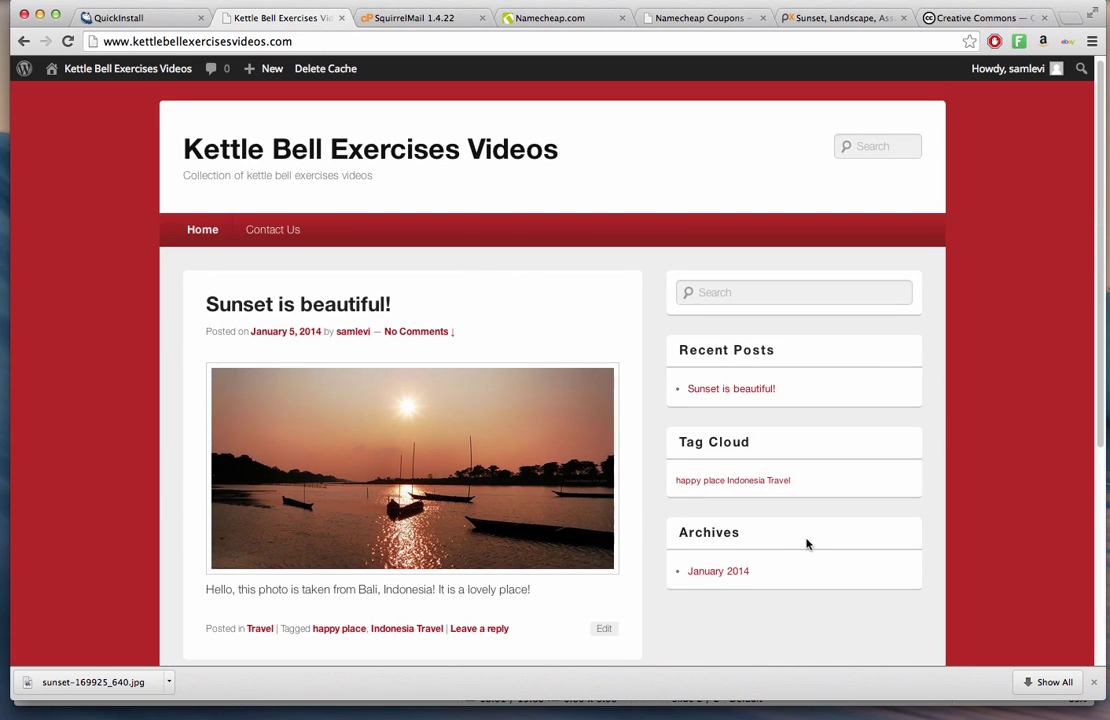
scroll(808, 544, "up", 1)
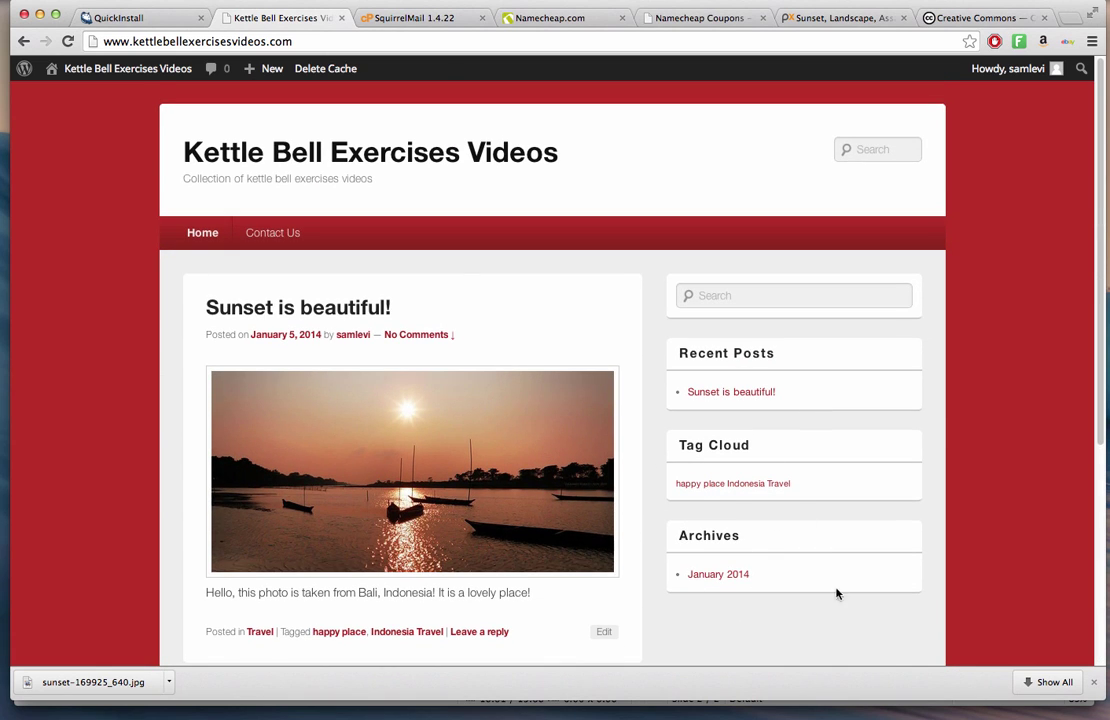
left_click(1094, 683)
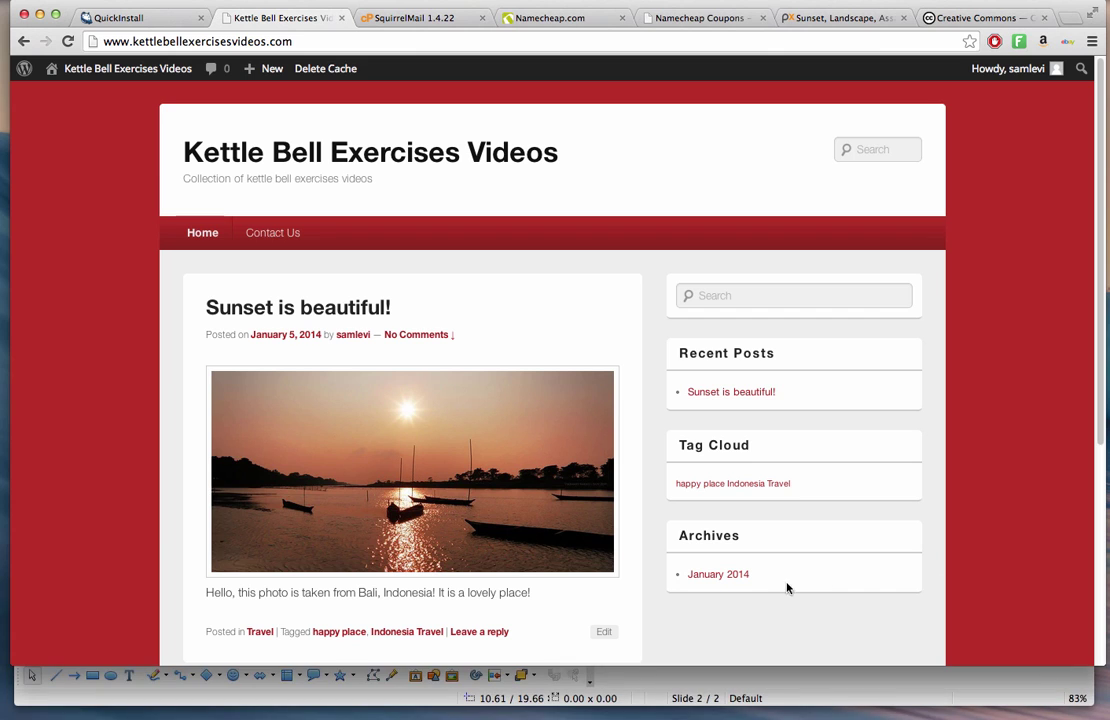
scroll(828, 597, "down", 3)
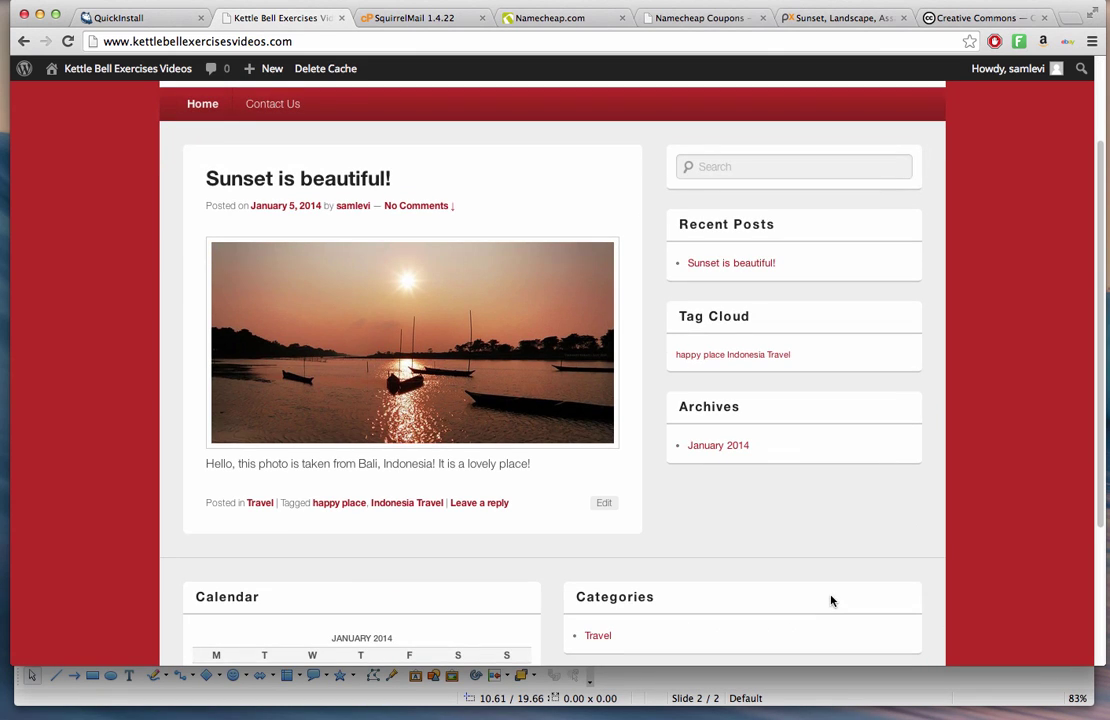
scroll(834, 597, "up", 3)
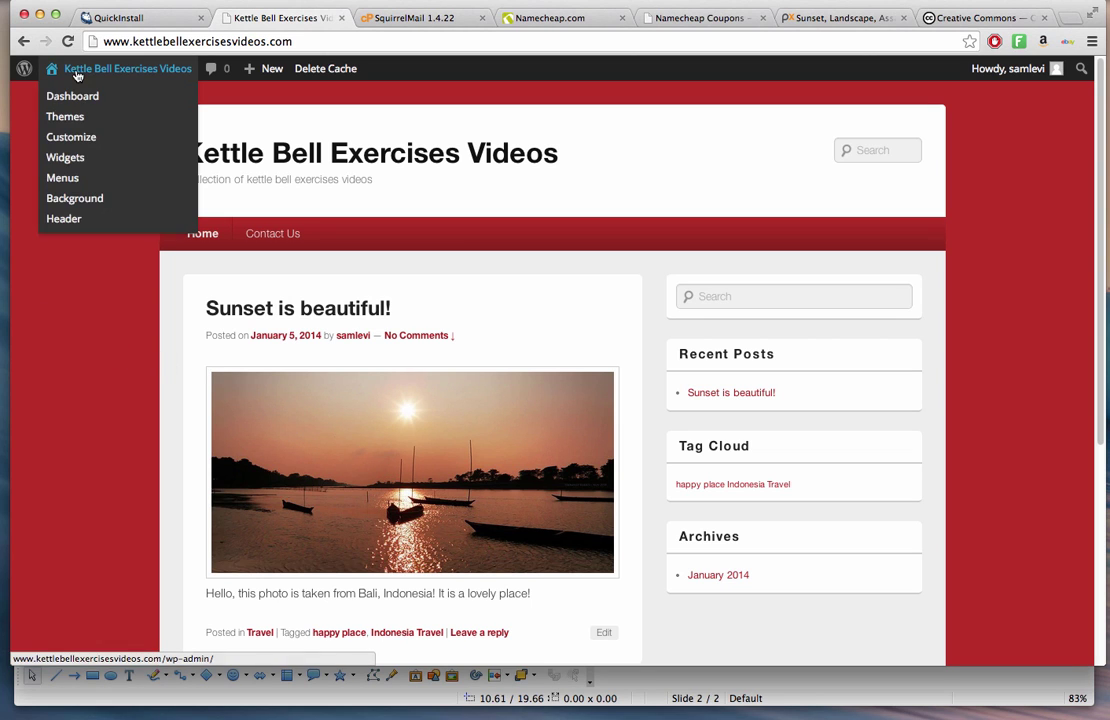
left_click(74, 93)
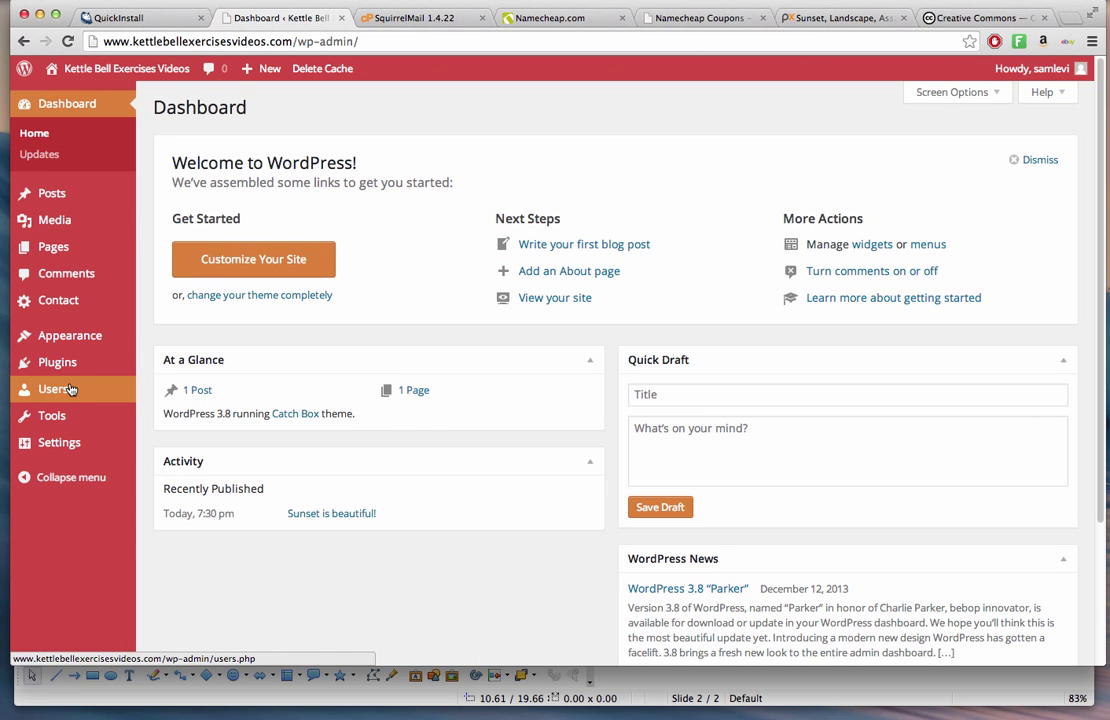
left_click(292, 700)
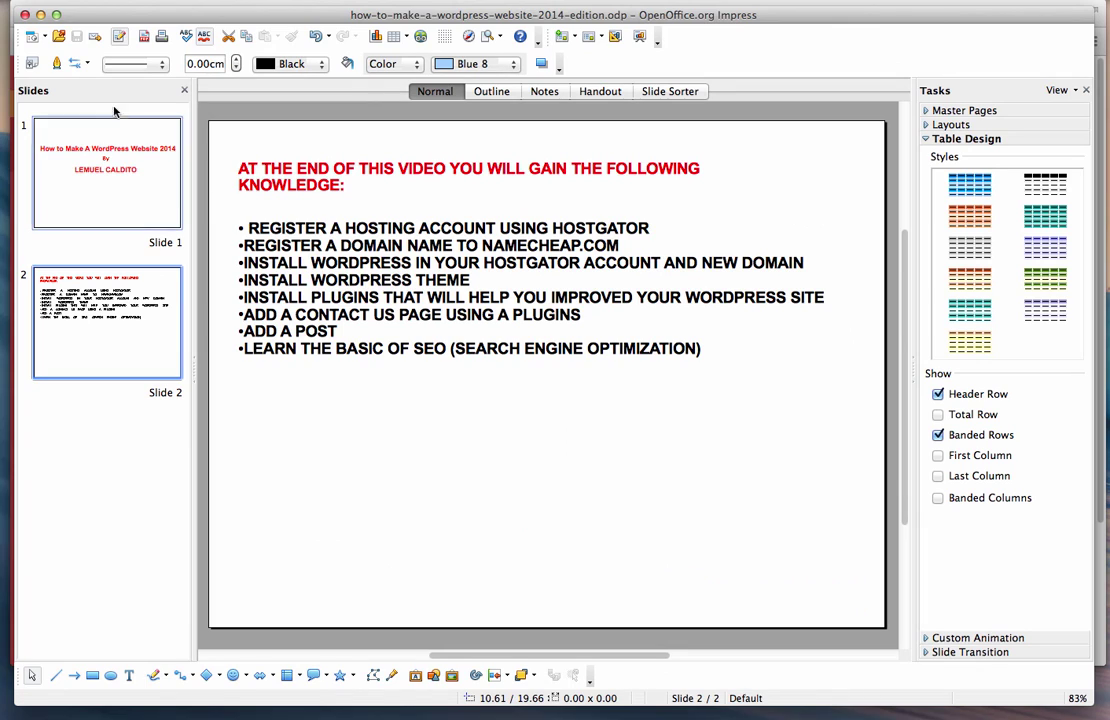
left_click(114, 120)
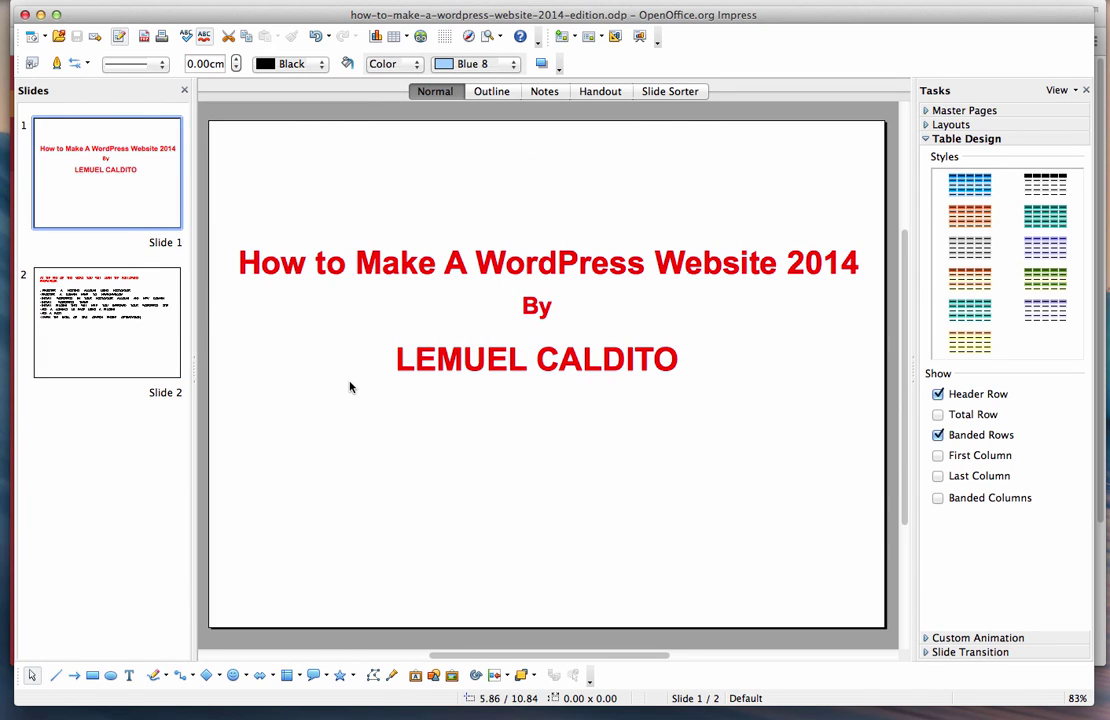
left_click(94, 365)
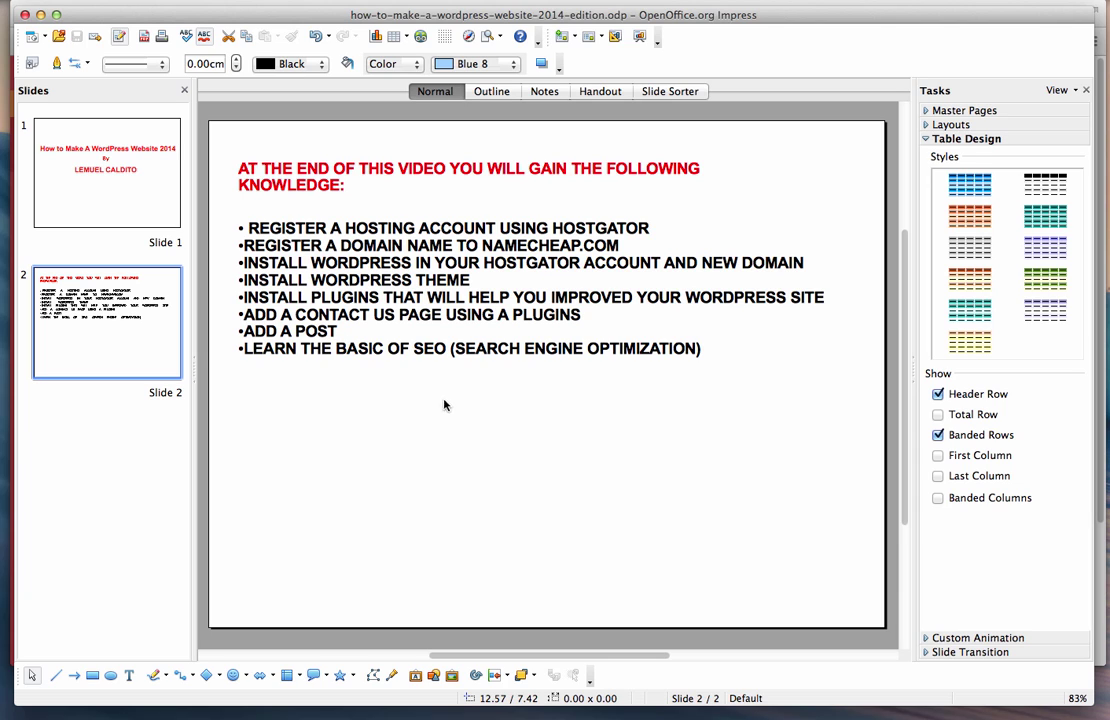
left_click(10, 133)
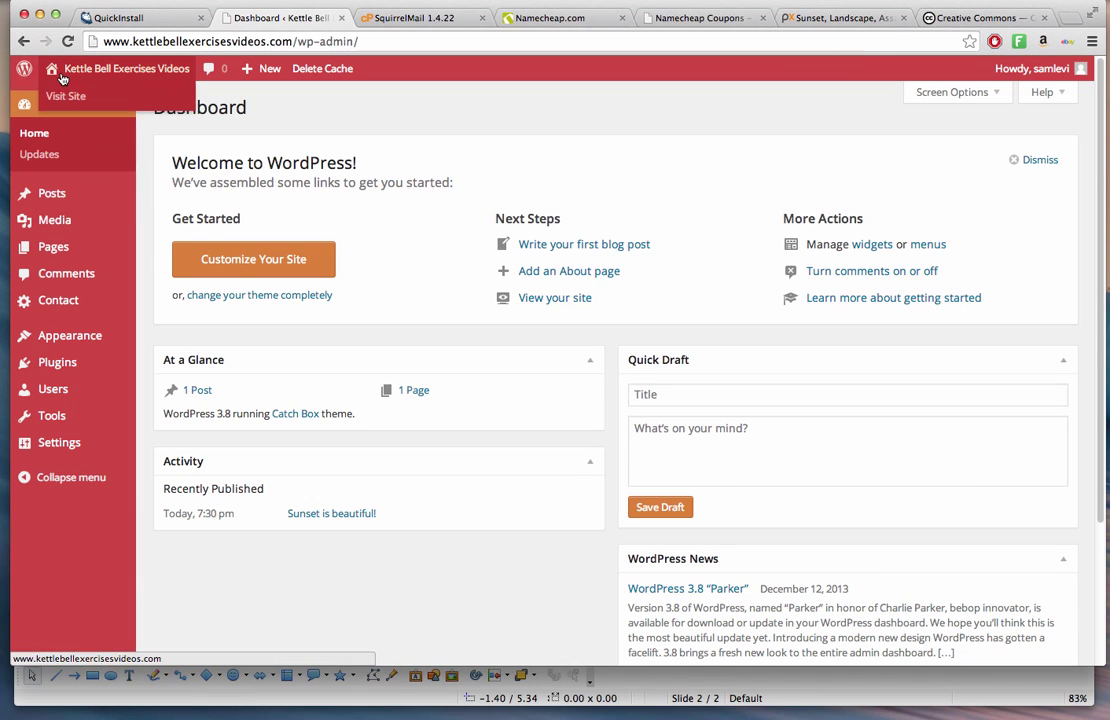
Step: Revisit the live homepage, selecting the tagline, then return to the Dashboard
left_click(66, 96)
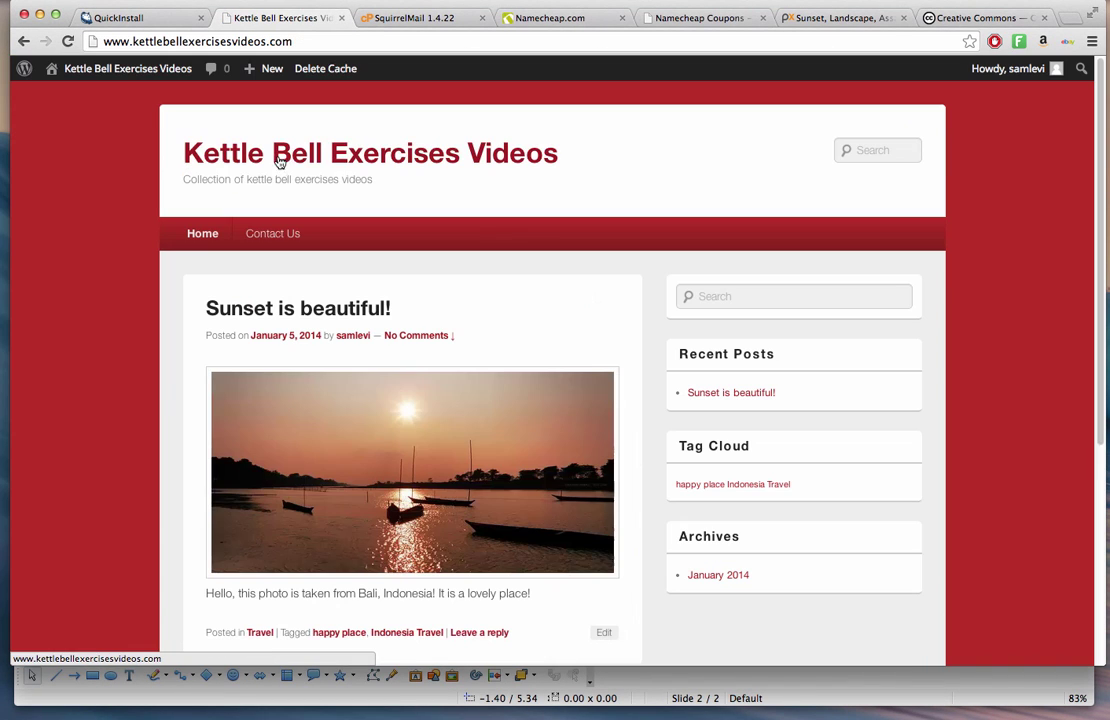
left_click_drag(184, 179, 408, 184)
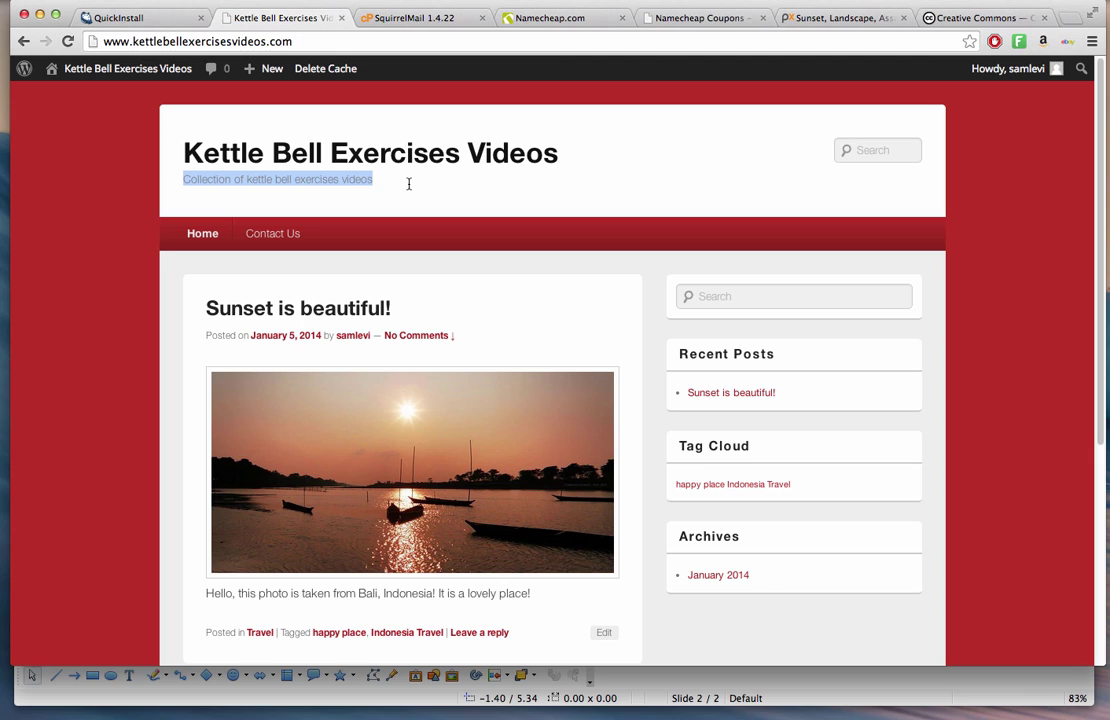
scroll(634, 426, "down", 3)
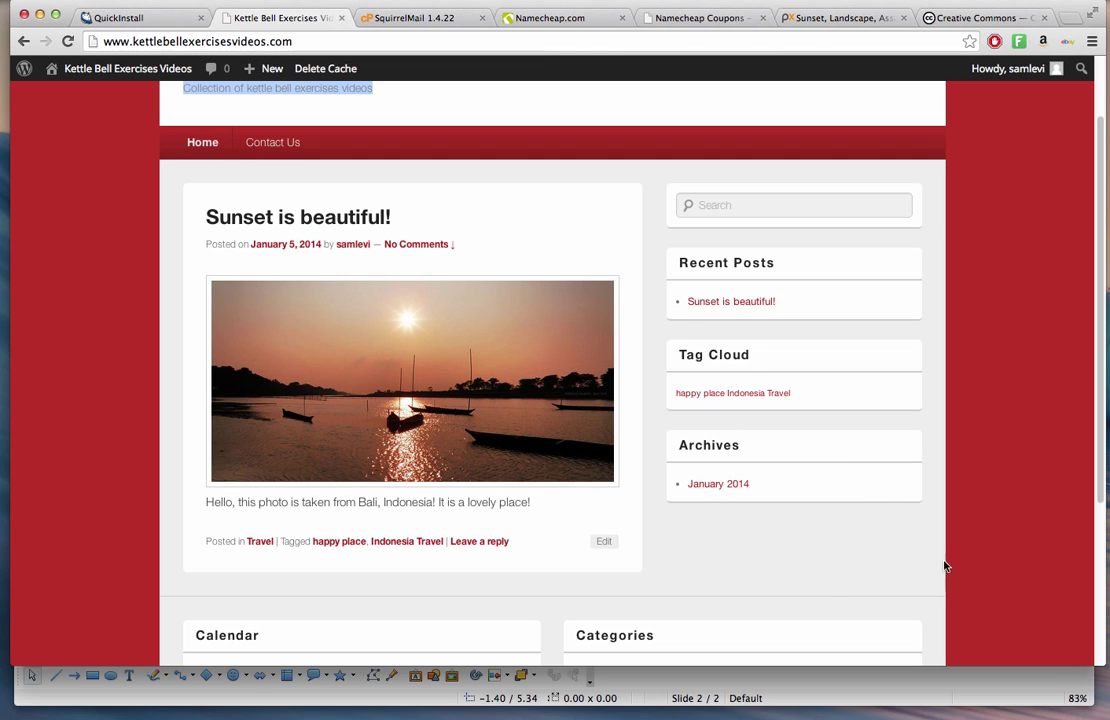
mouse_move(100, 68)
left_click(82, 96)
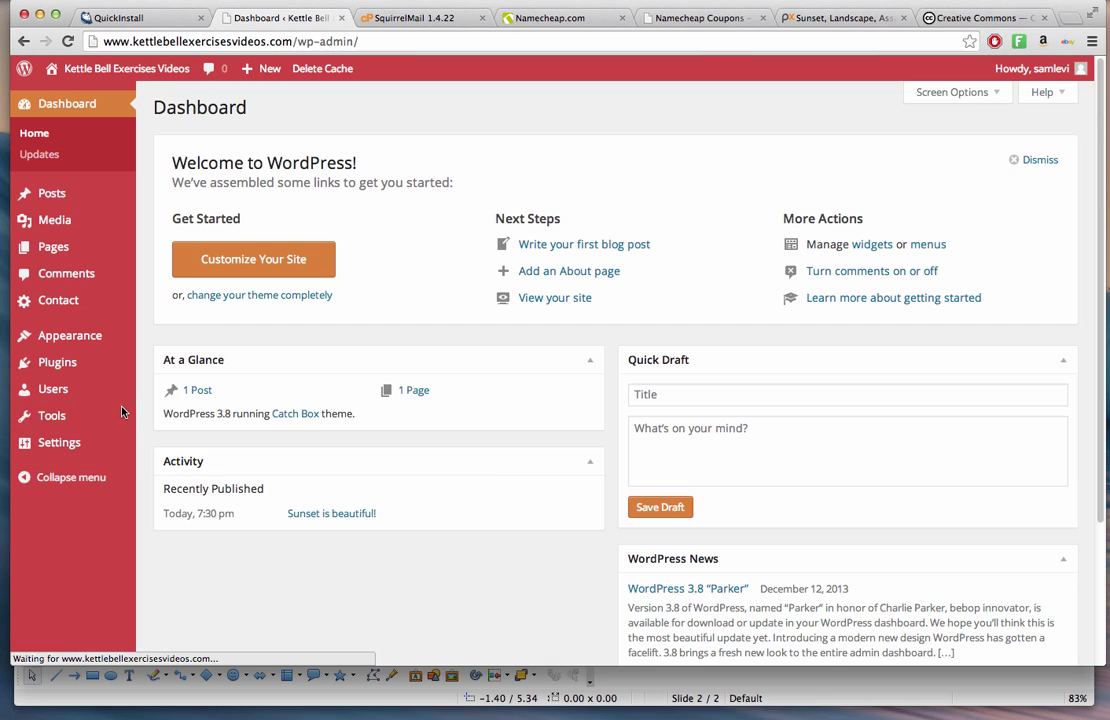
Step: Bring the Impress presentation forward and select slide 1
mouse_move(122, 413)
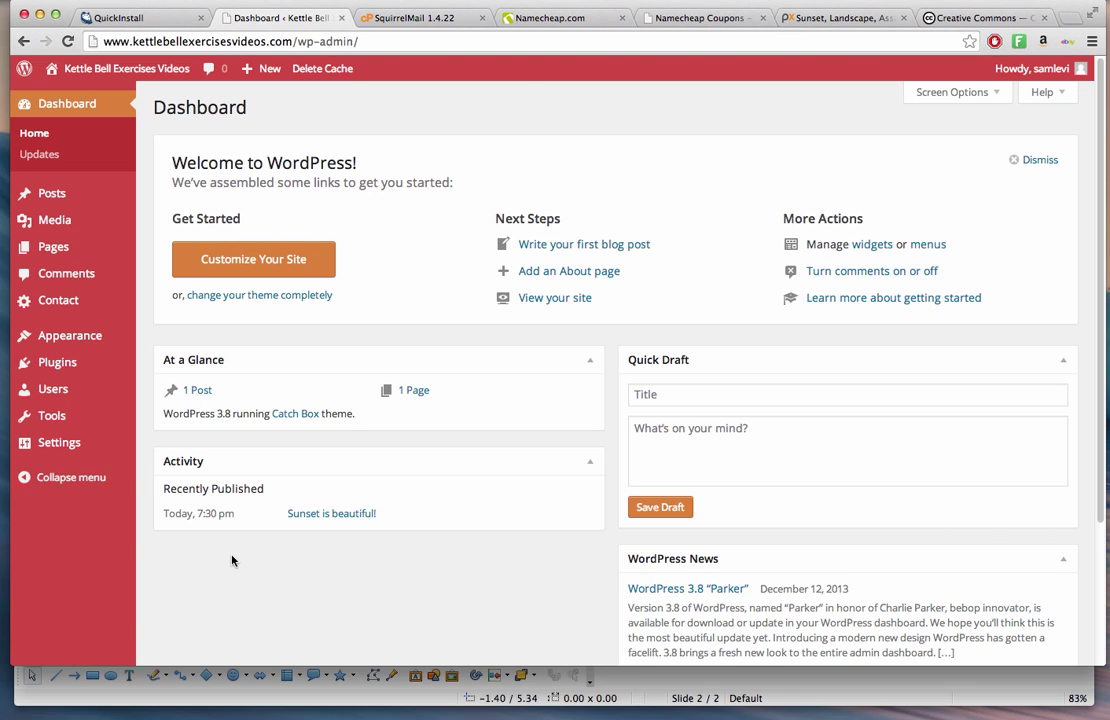
left_click(218, 700)
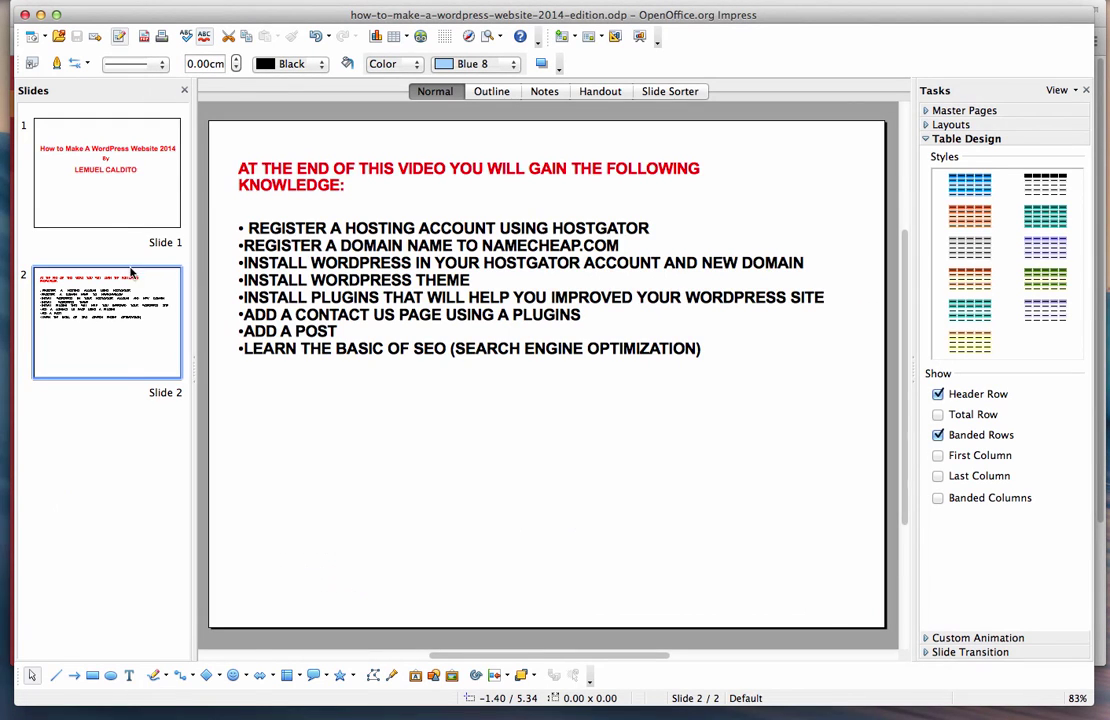
left_click(110, 212)
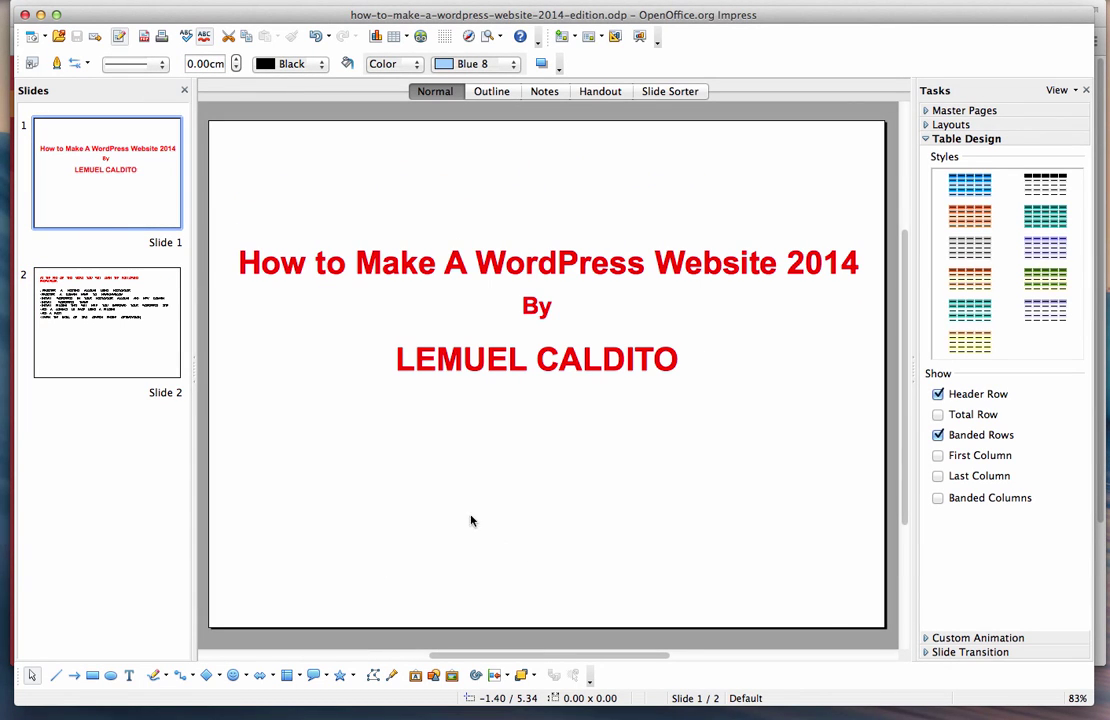